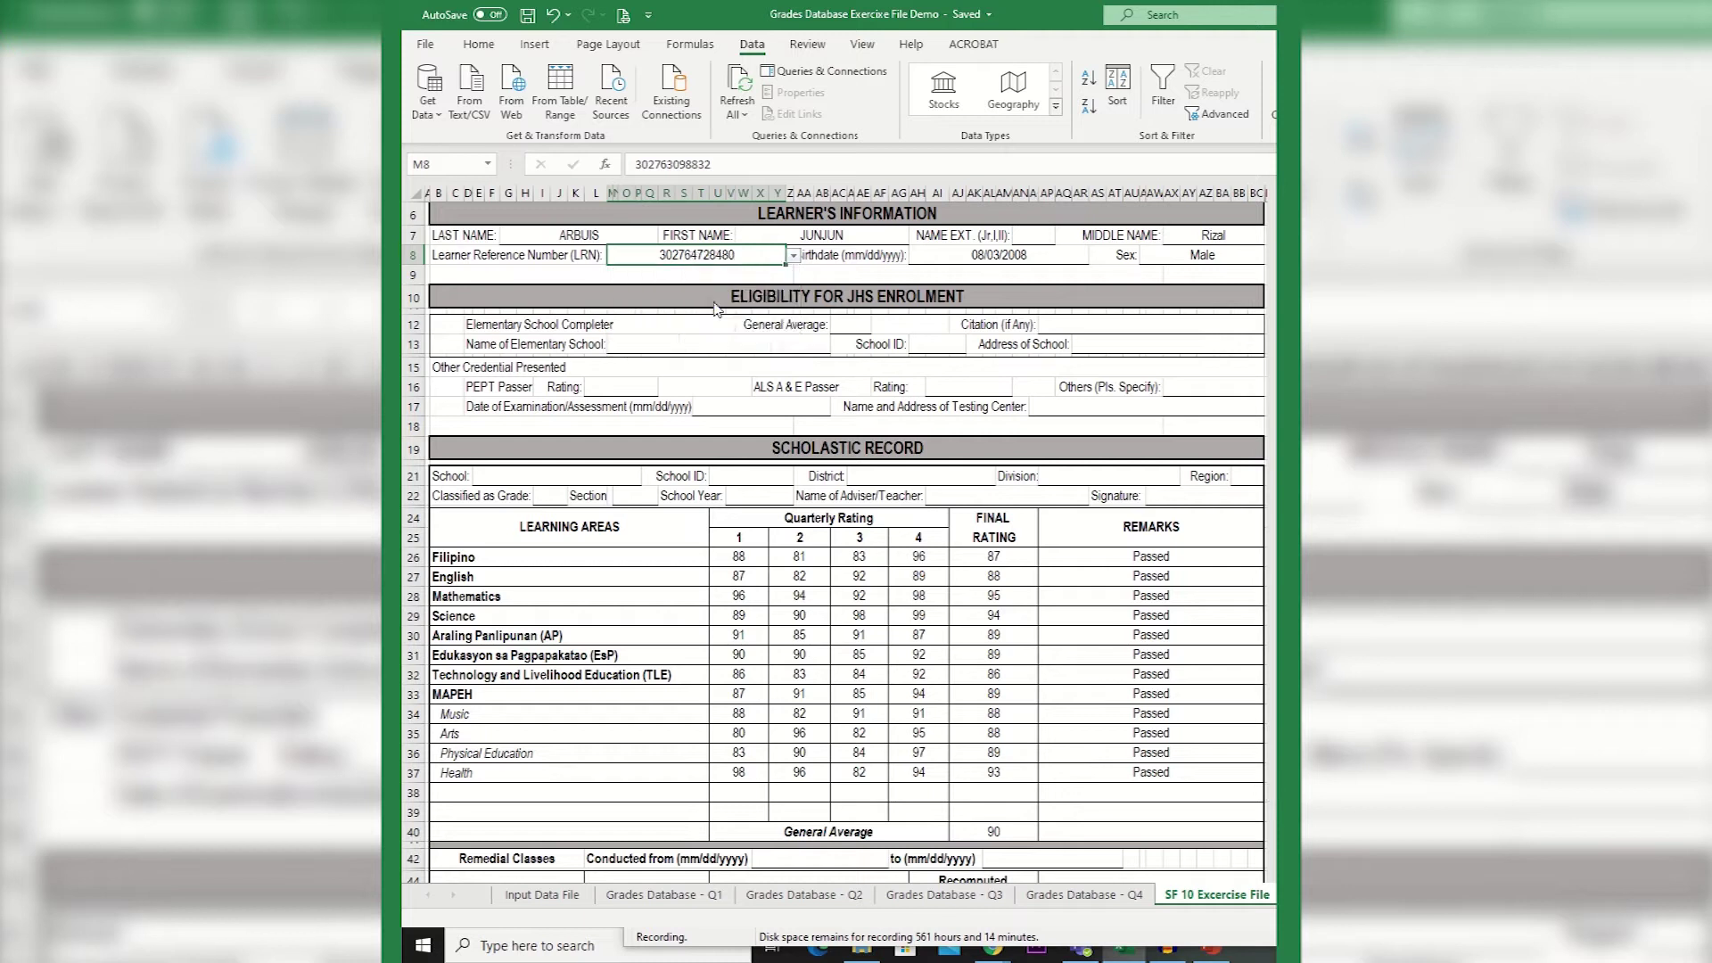
# Switch the completed form to another learner's record by picking a different learner reference number.
pyautogui.click(792, 255)
pyautogui.click(732, 309)
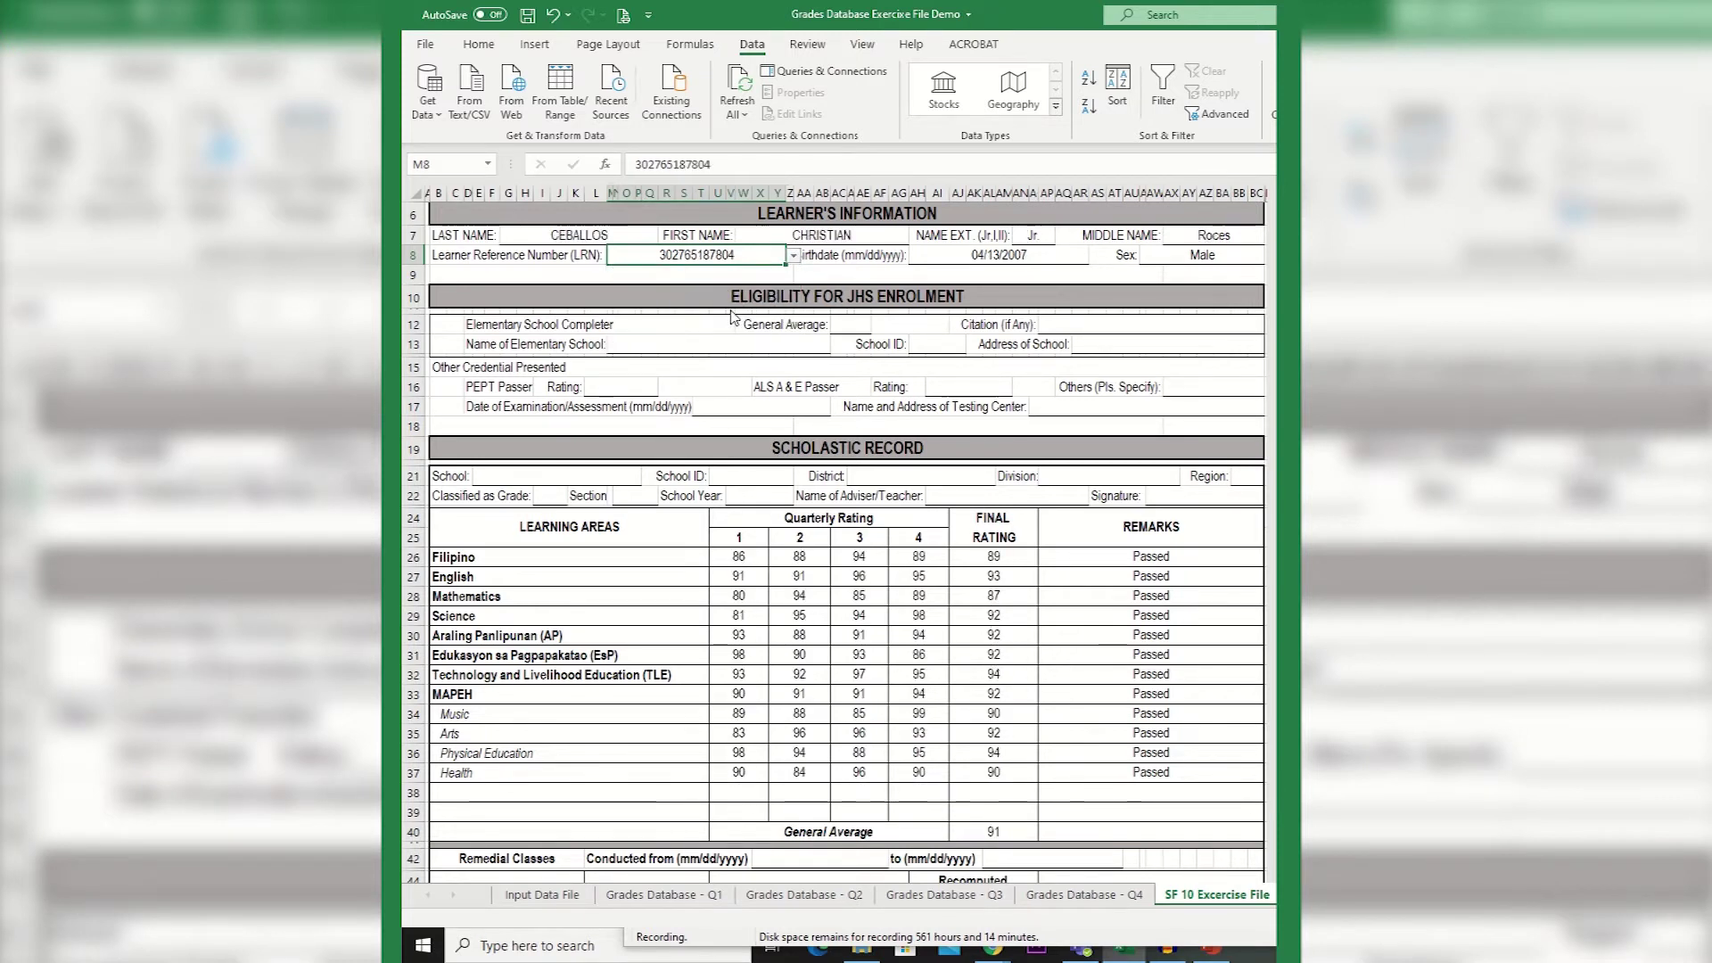
pyautogui.click(794, 257)
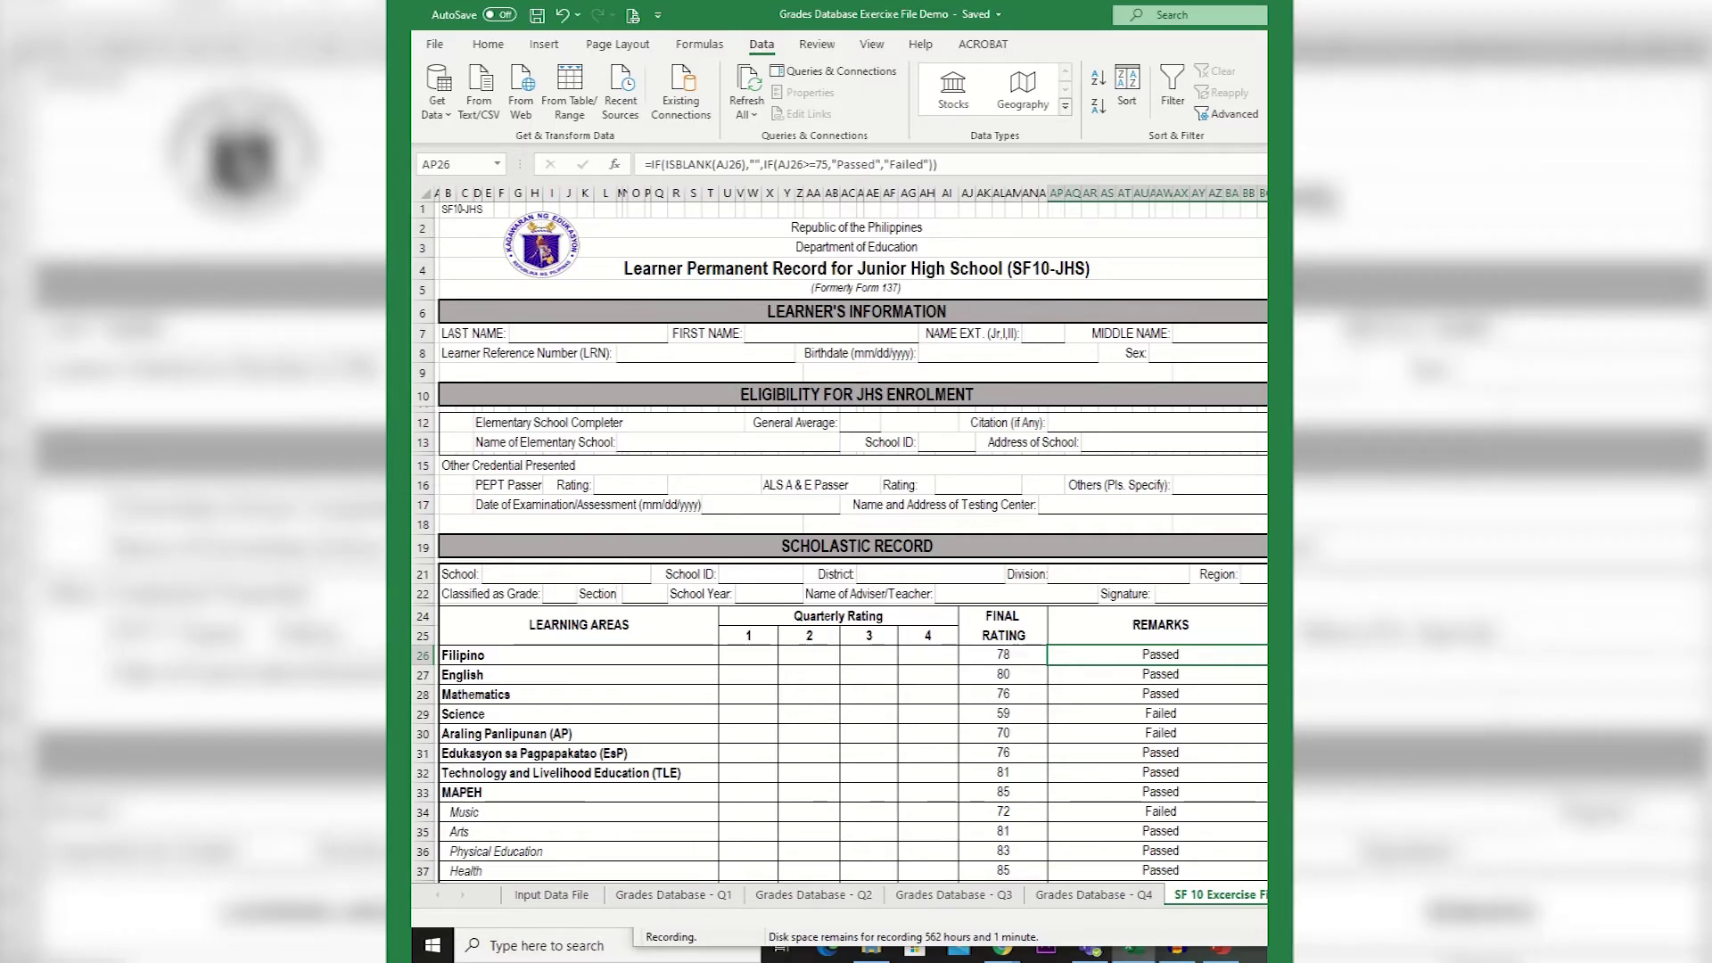
# Review the SF10 form, the Input Data File sheet and the quarterly grades database sheets.
pyautogui.scroll(-10, 838, 535)
pyautogui.scroll(10, 838, 535)
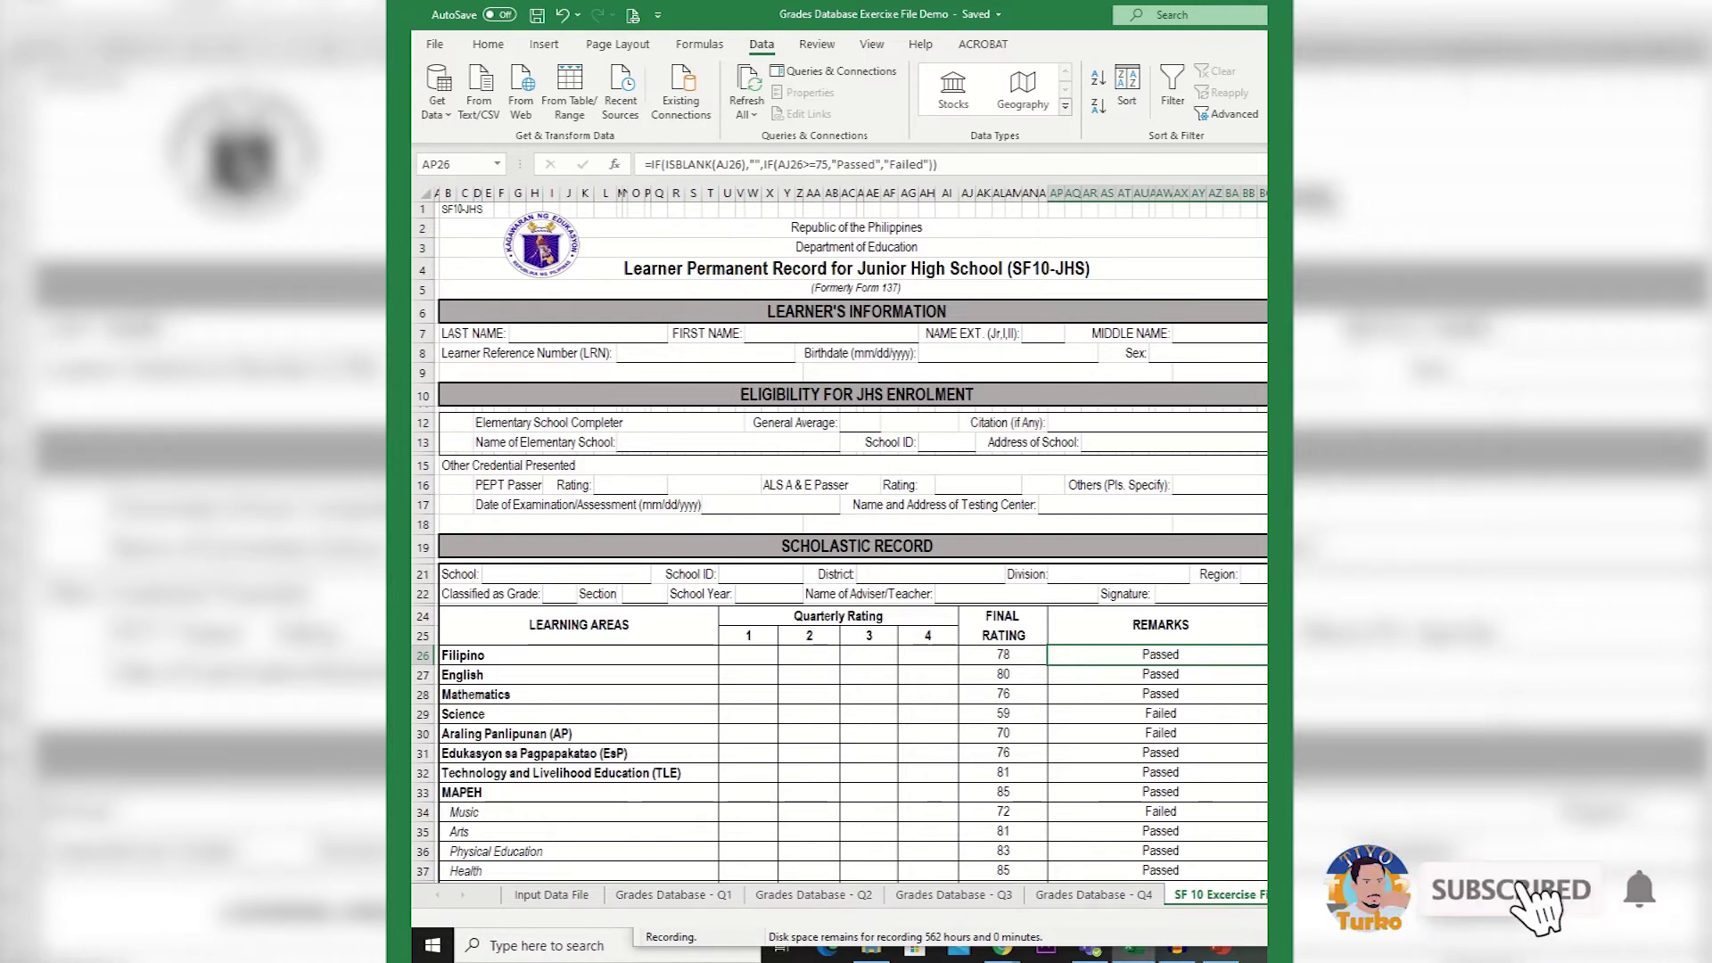
pyautogui.scroll(-5, 838, 535)
pyautogui.scroll(5, 838, 535)
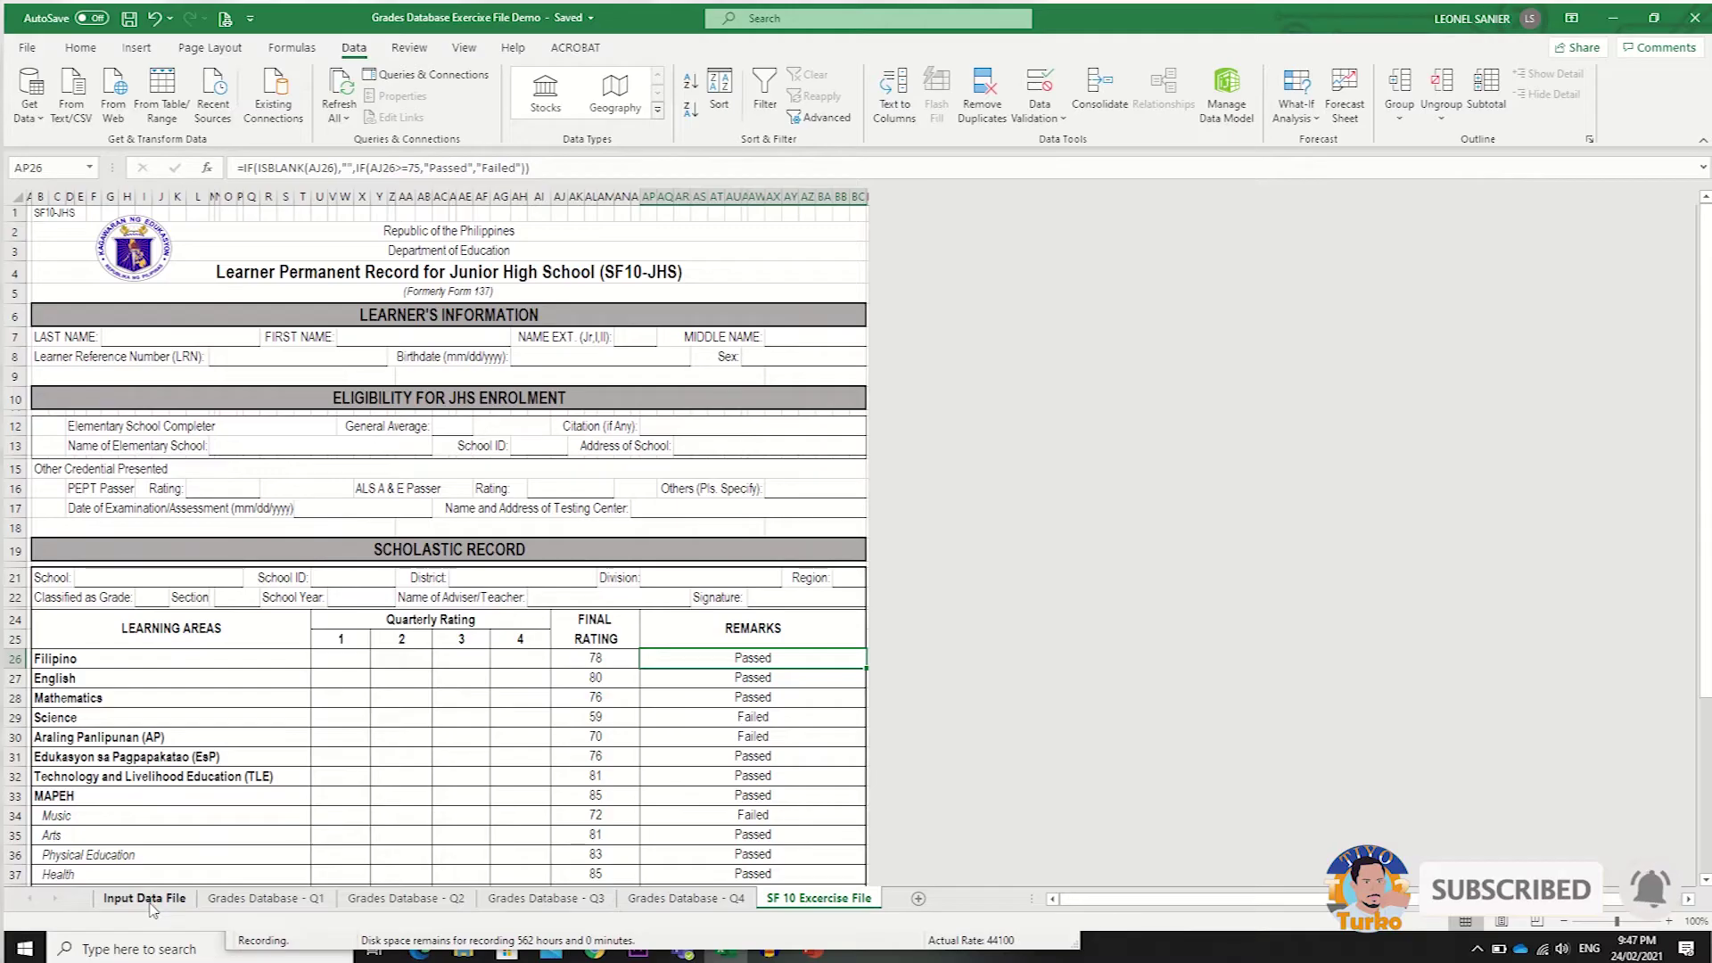
pyautogui.click(561, 896)
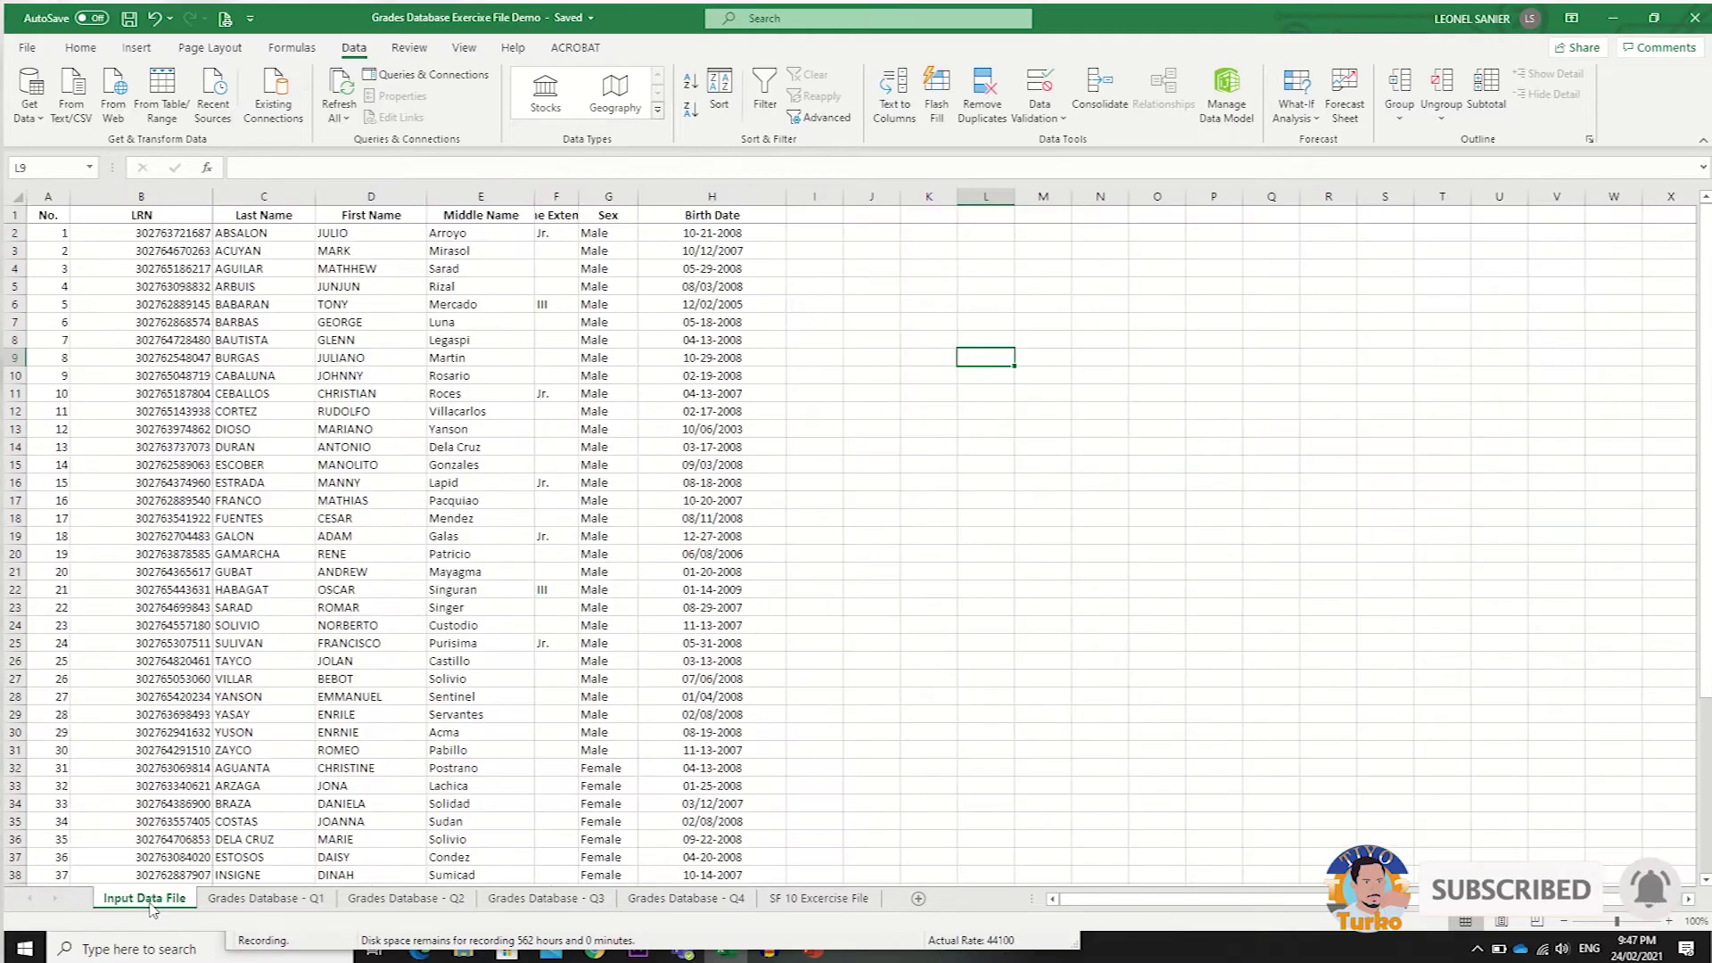
pyautogui.click(251, 901)
pyautogui.click(406, 899)
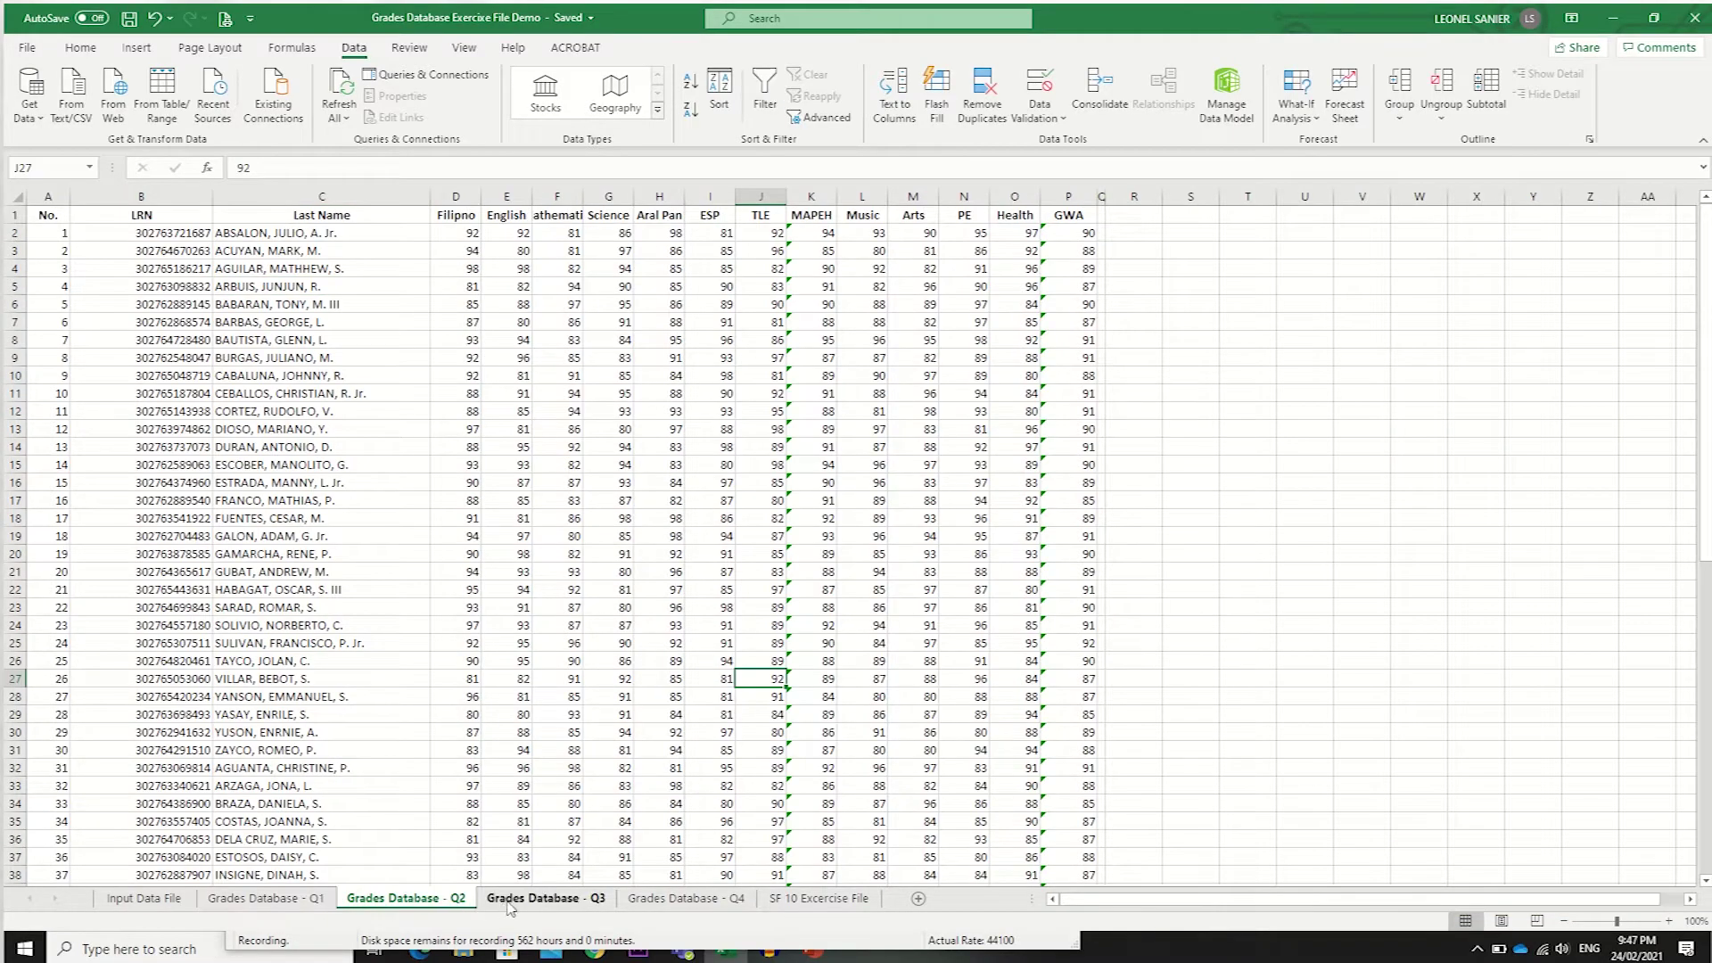
pyautogui.click(545, 899)
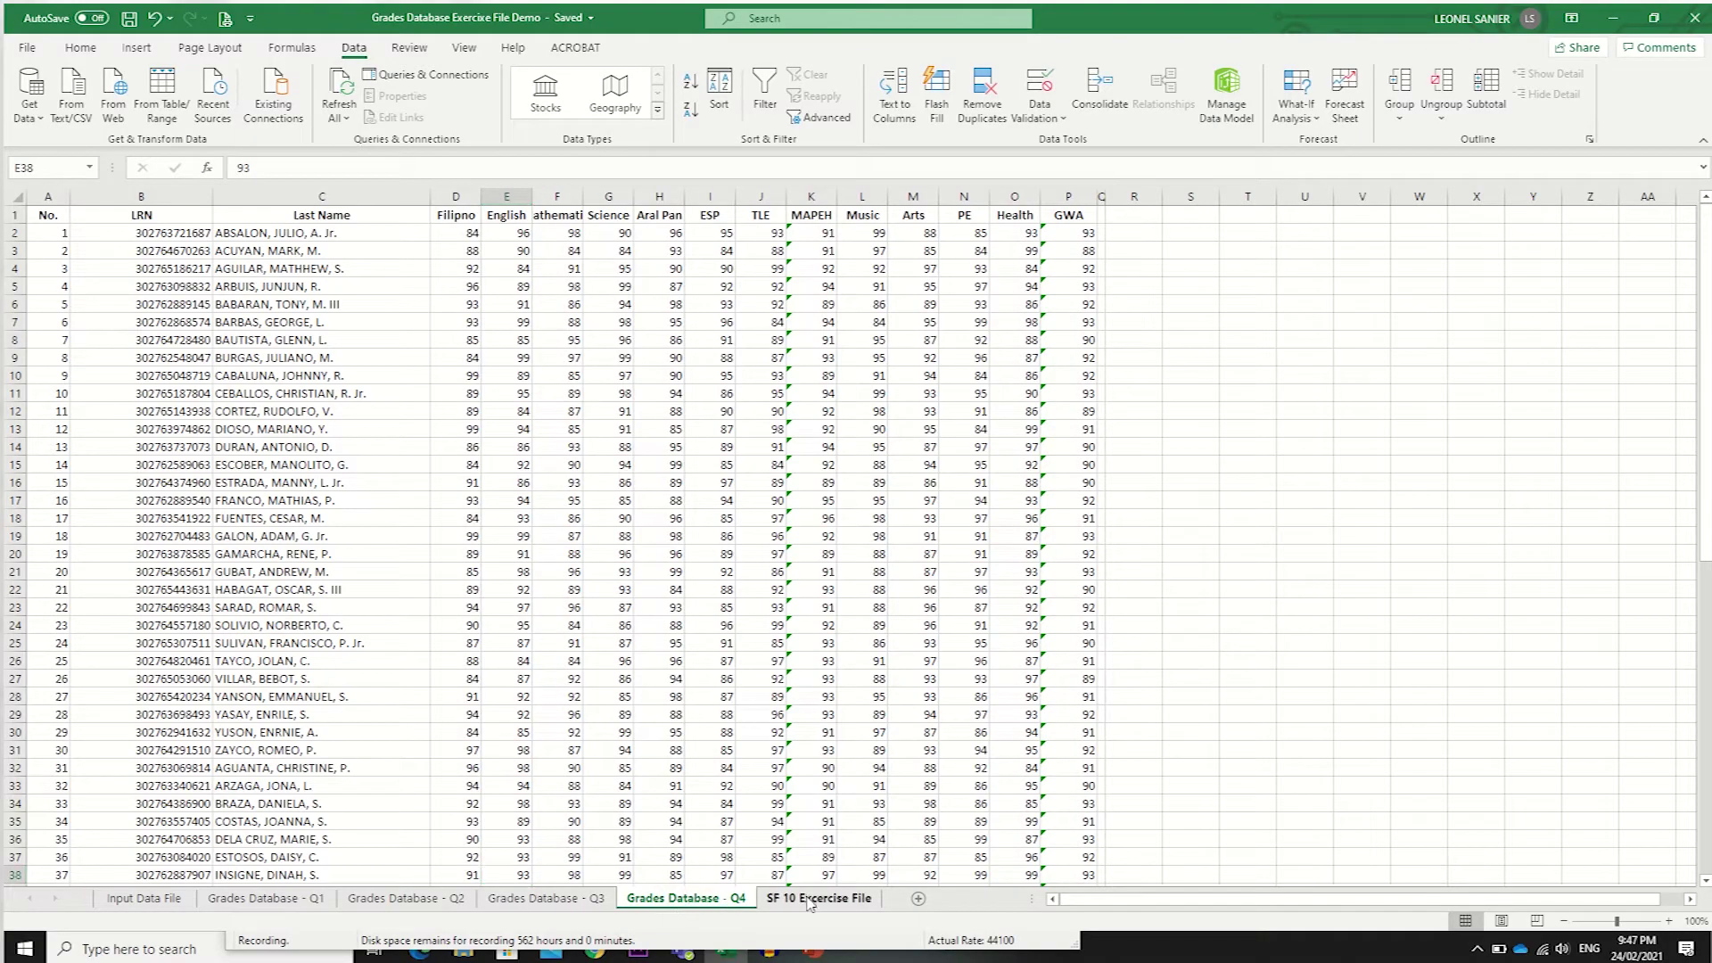
pyautogui.click(817, 899)
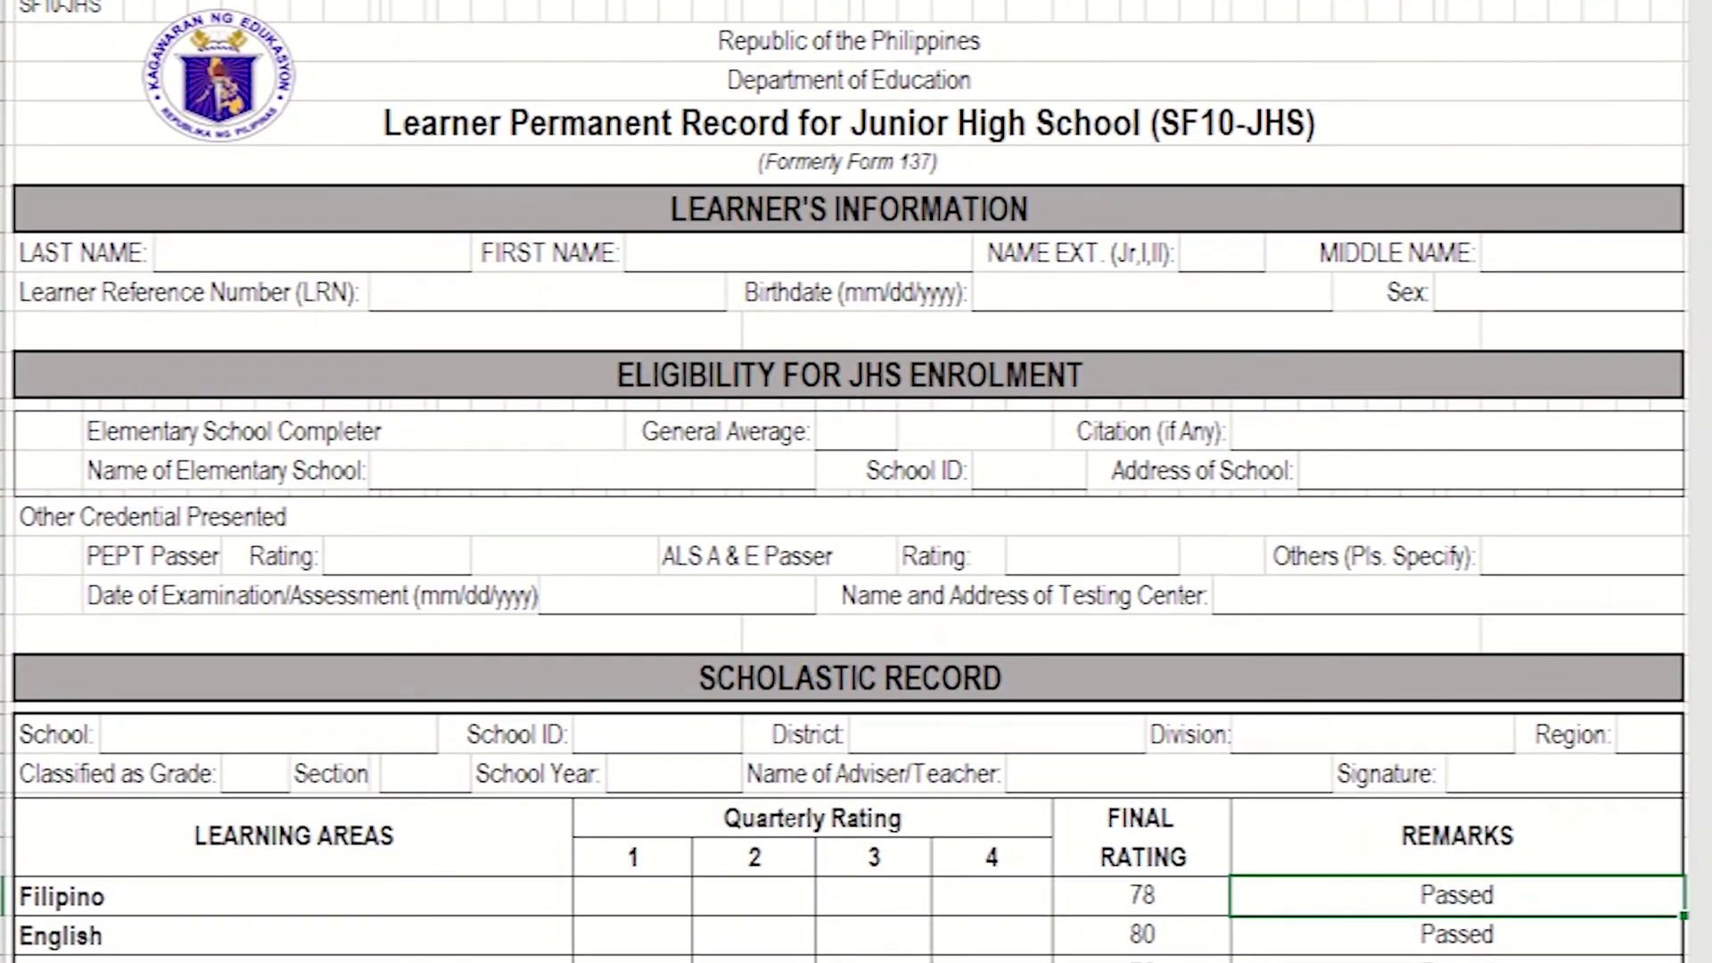
# Go through the last name, first name and name extension fields in the Learner's Information section.
pyautogui.click(311, 253)
pyautogui.press('Tab')
pyautogui.press('Tab')
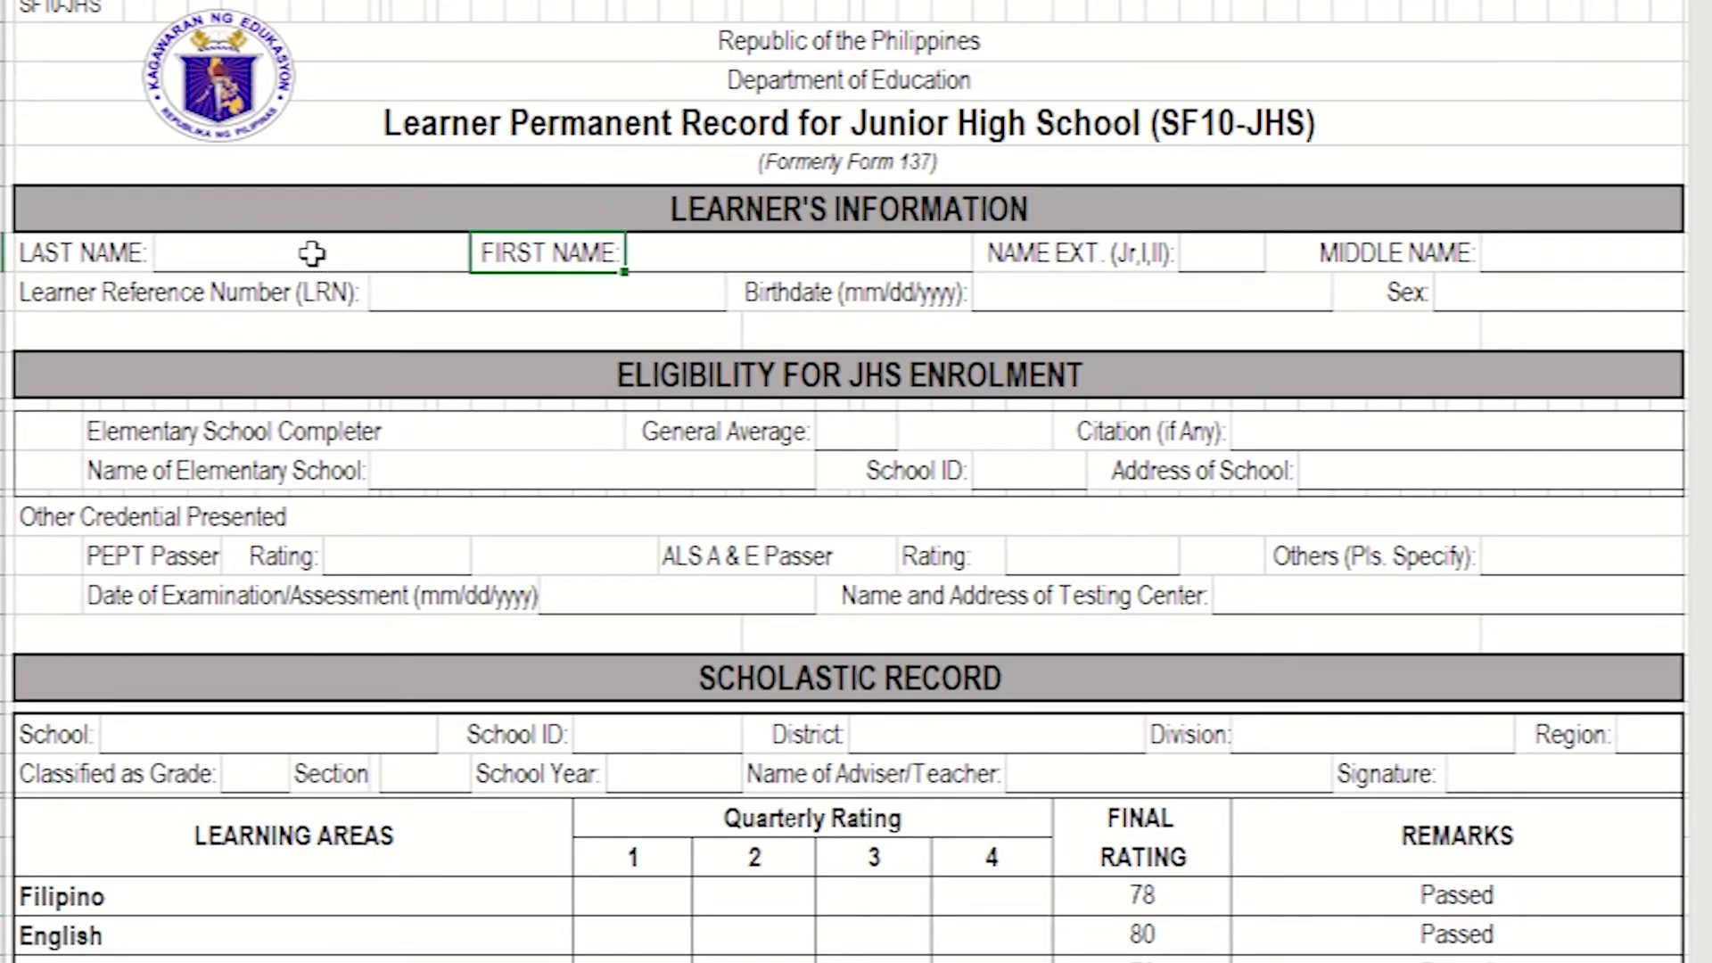
pyautogui.press('Tab')
pyautogui.press('Tab')
pyautogui.press('Tab')
pyautogui.press('Tab')
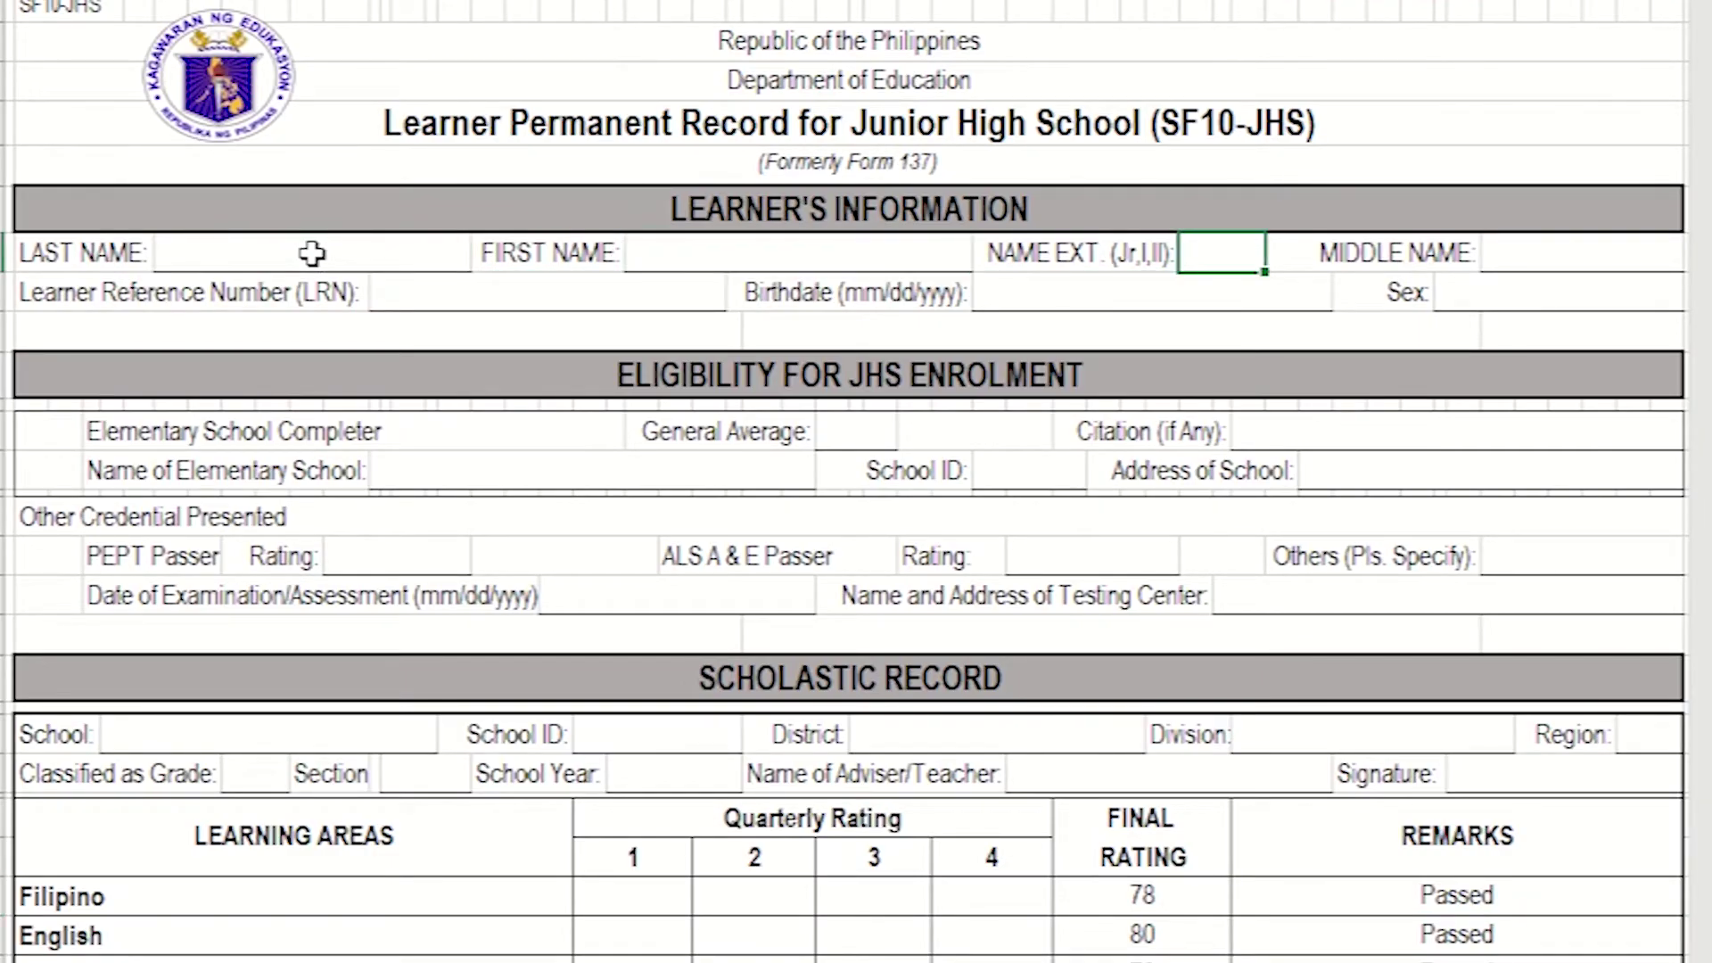
# Choose the third learner reference number from the LRN cell's list.
pyautogui.click(597, 298)
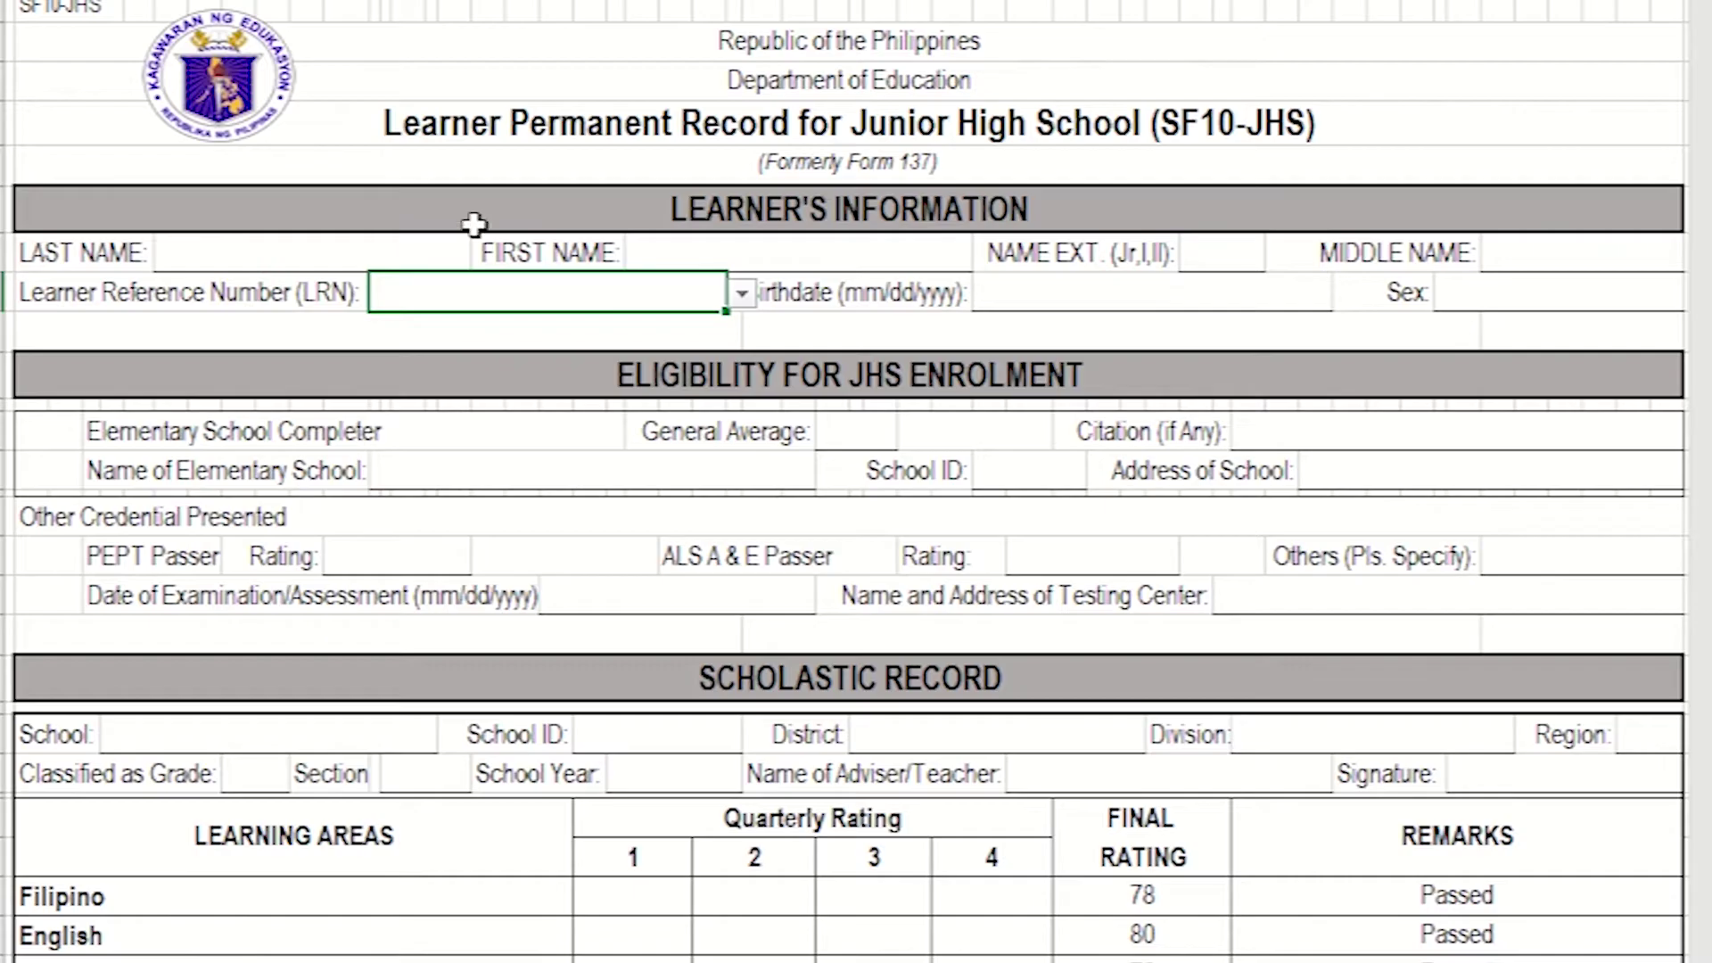
pyautogui.click(752, 298)
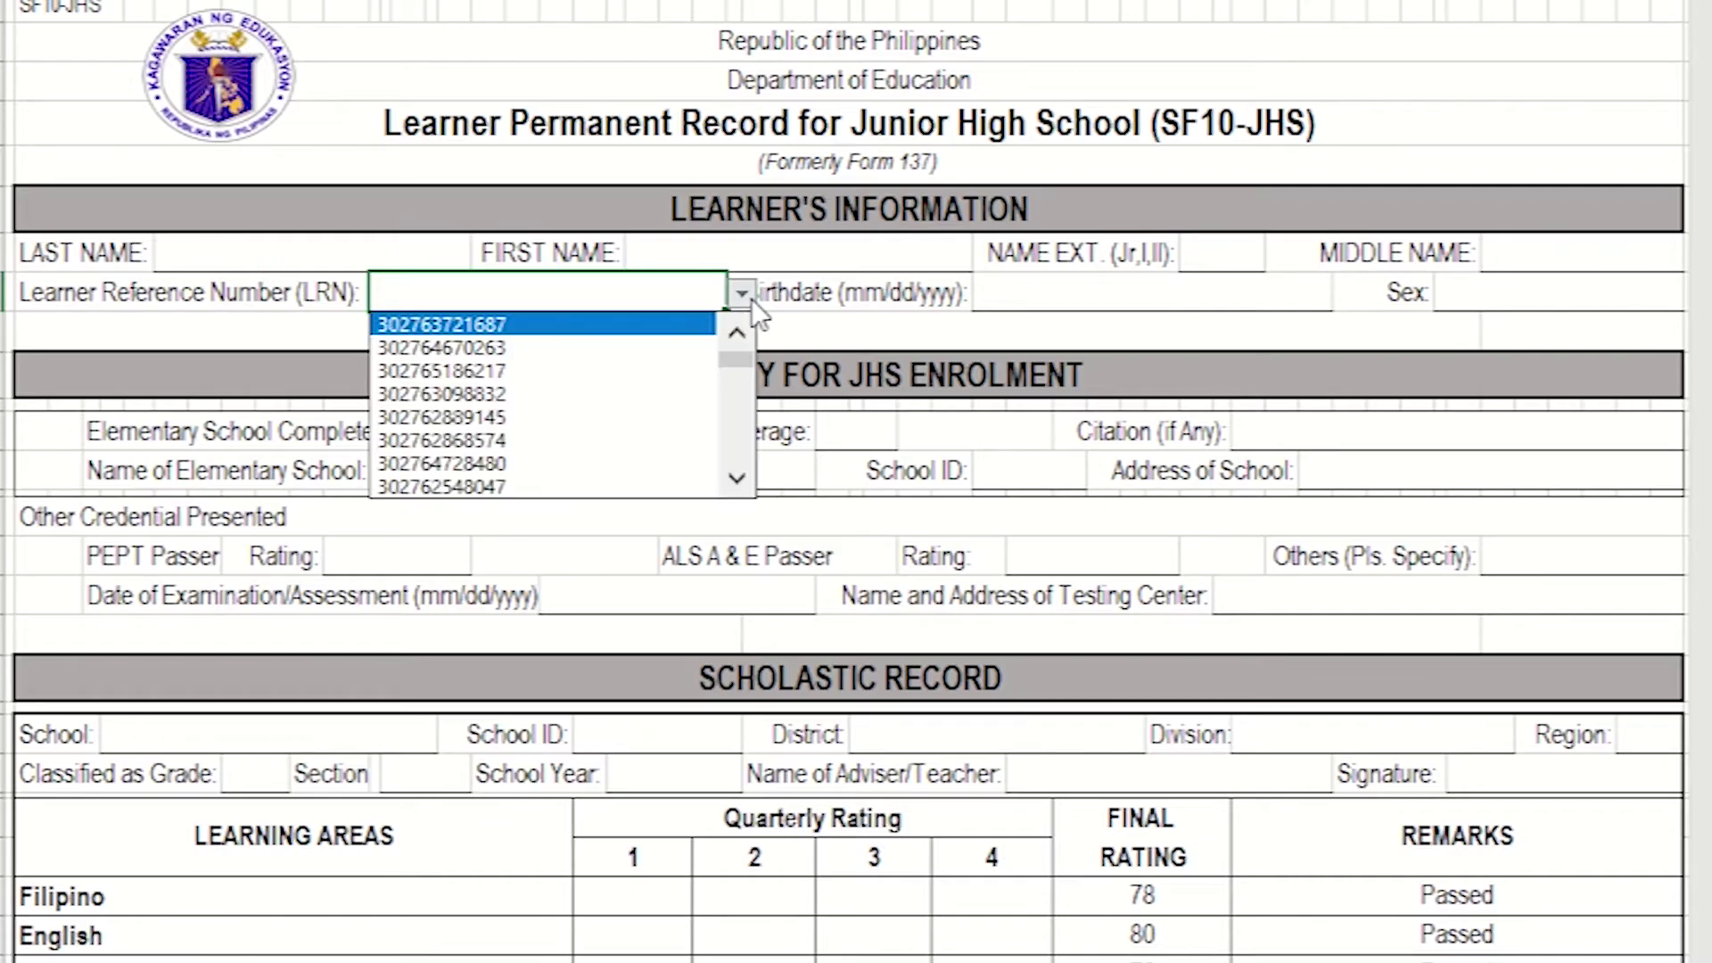
pyautogui.scroll(-3, 747, 402)
pyautogui.scroll(3, 747, 401)
pyautogui.click(490, 376)
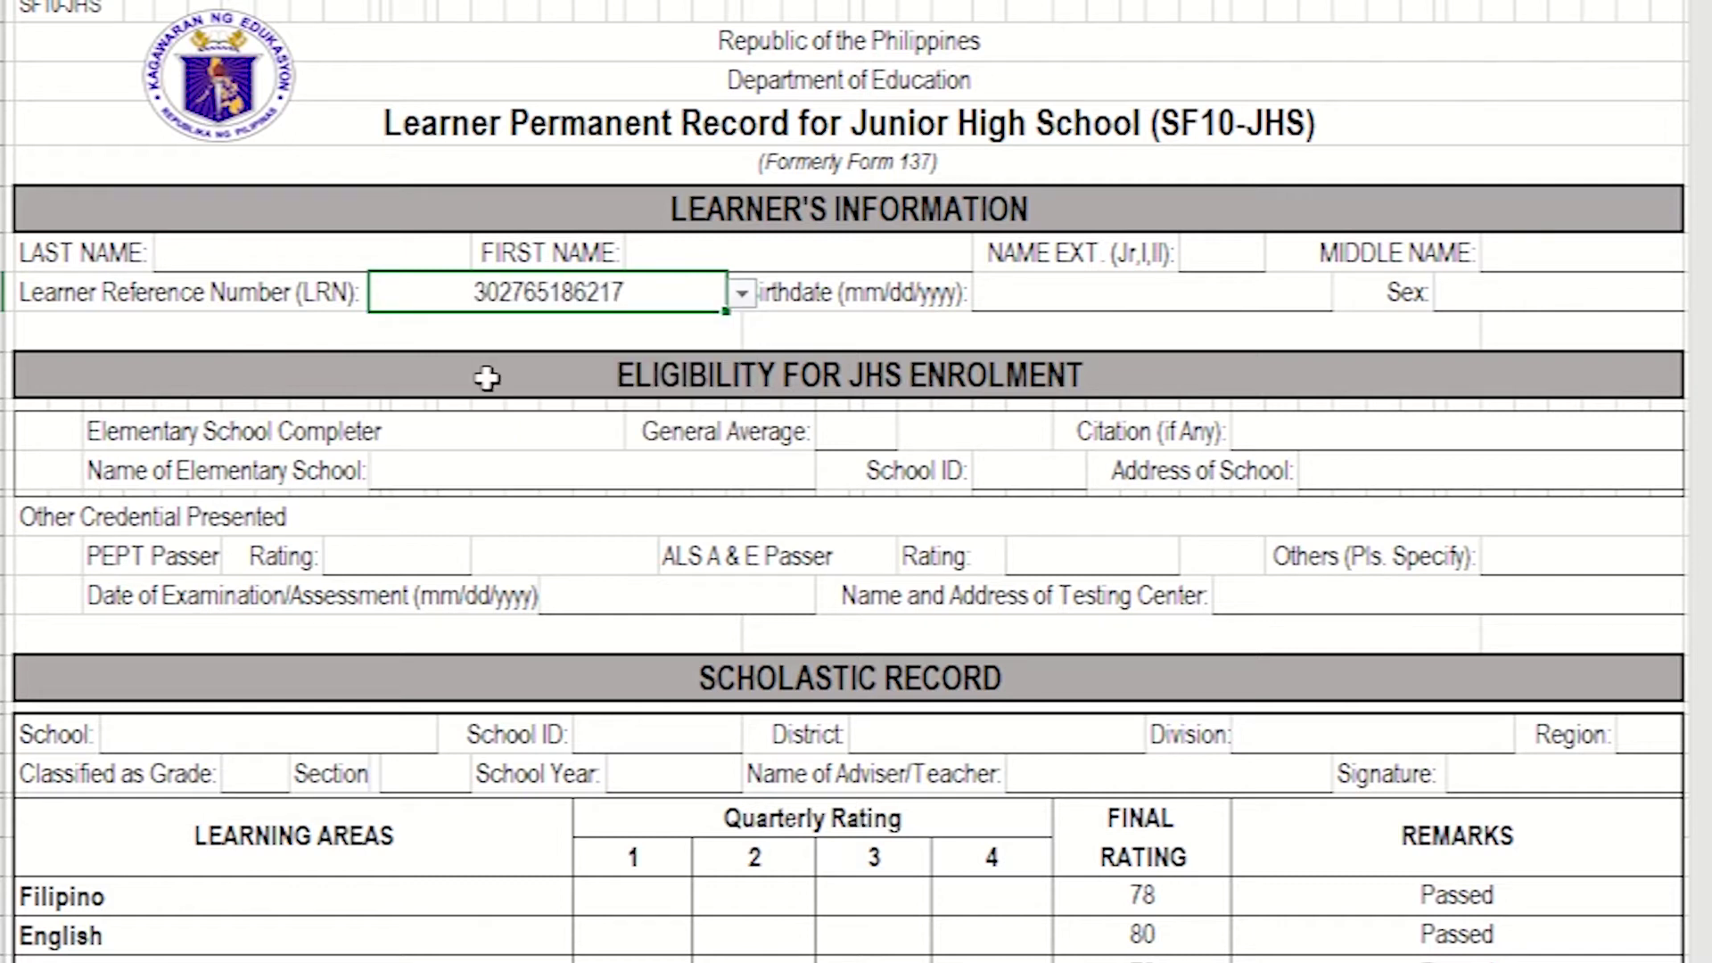
# Check the last name, first name, name extension and middle name cells on the form.
pyautogui.click(346, 252)
pyautogui.click(815, 253)
pyautogui.click(1253, 260)
pyautogui.click(1574, 255)
# Change the data validation of the Learner Reference Number cell to allow any value.
pyautogui.click(333, 360)
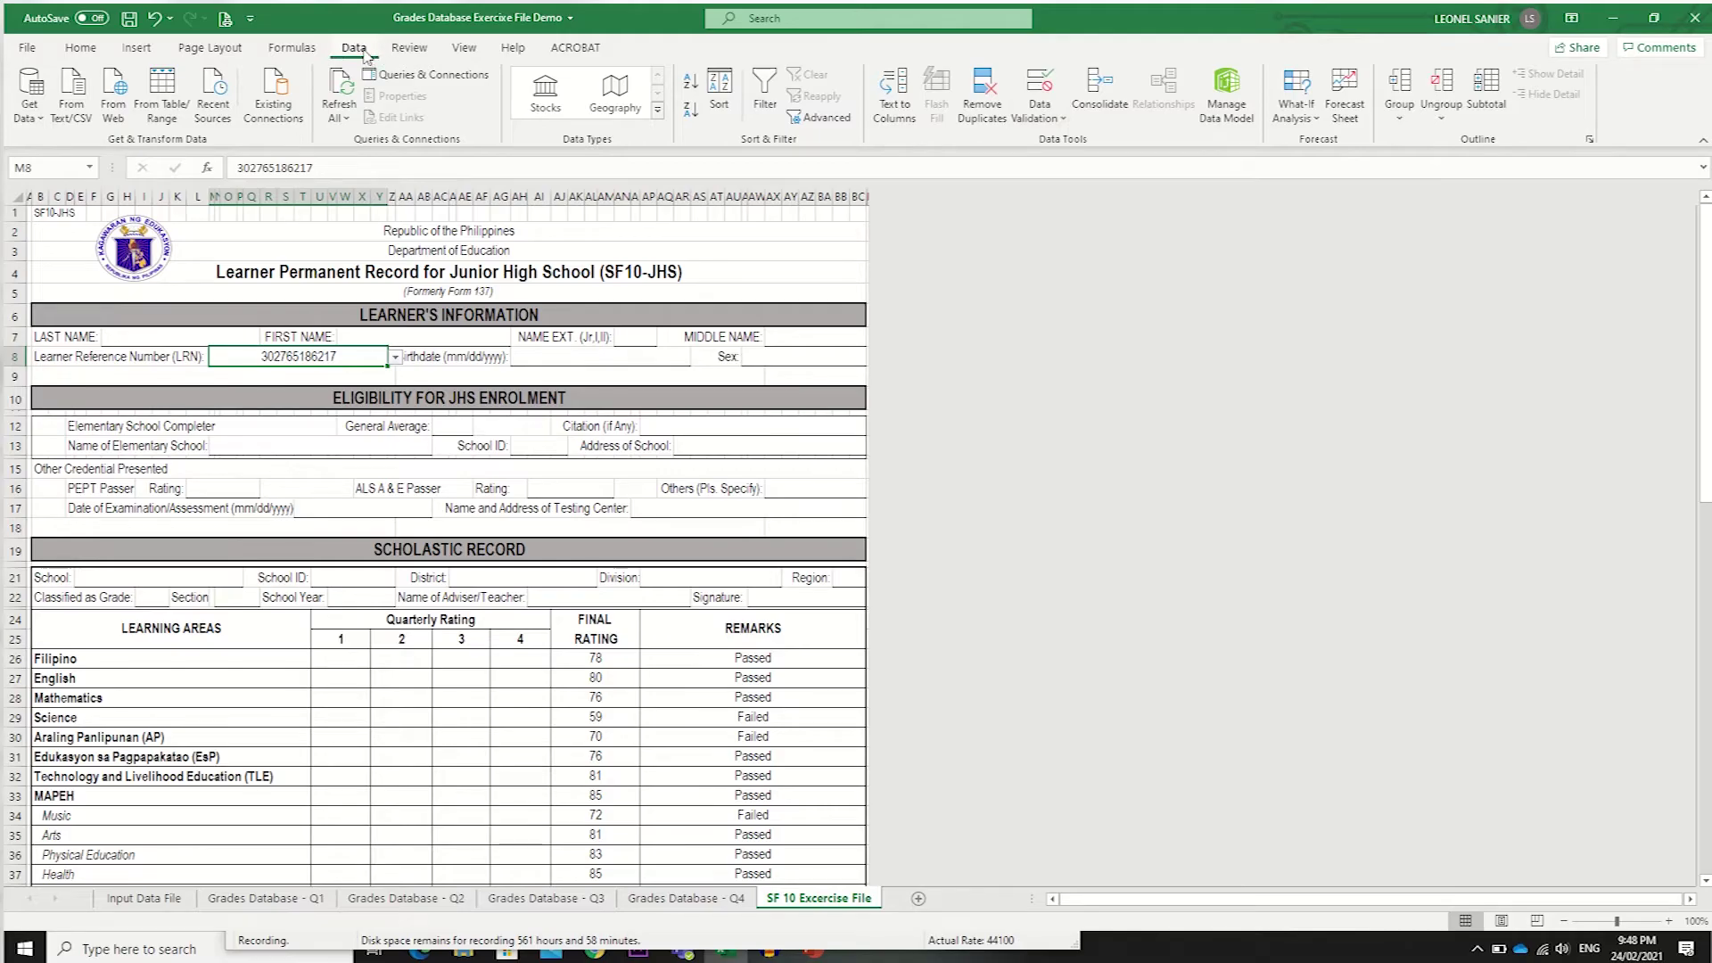
pyautogui.click(1052, 121)
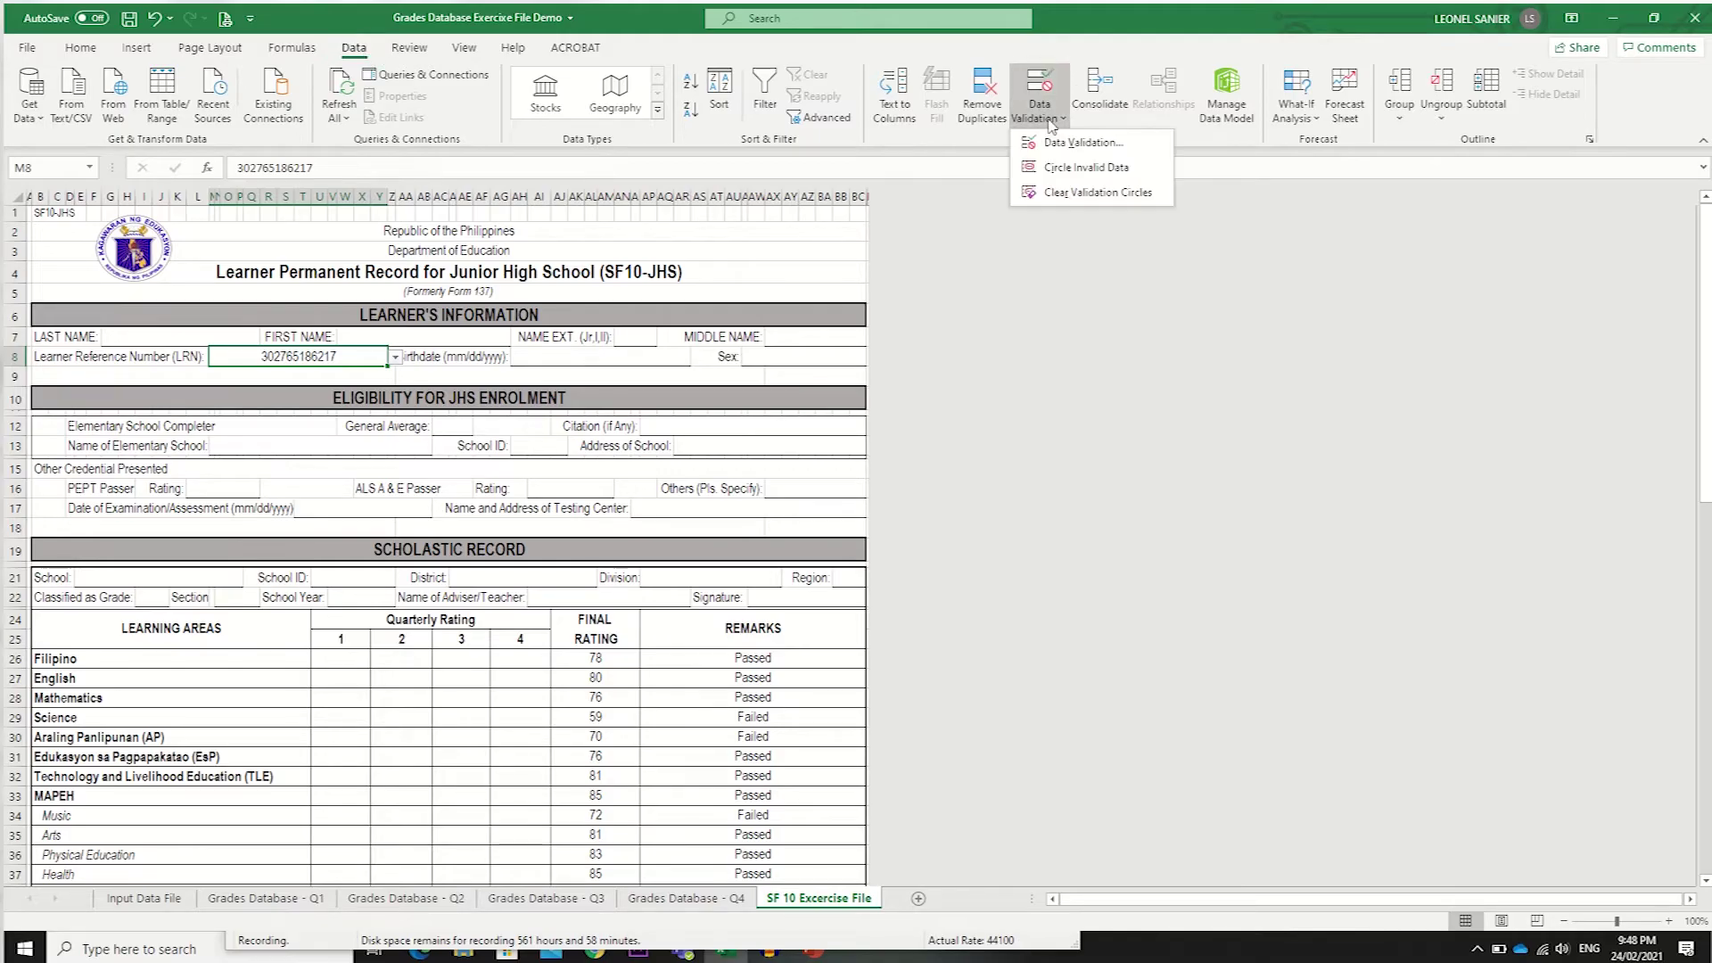
pyautogui.click(1080, 145)
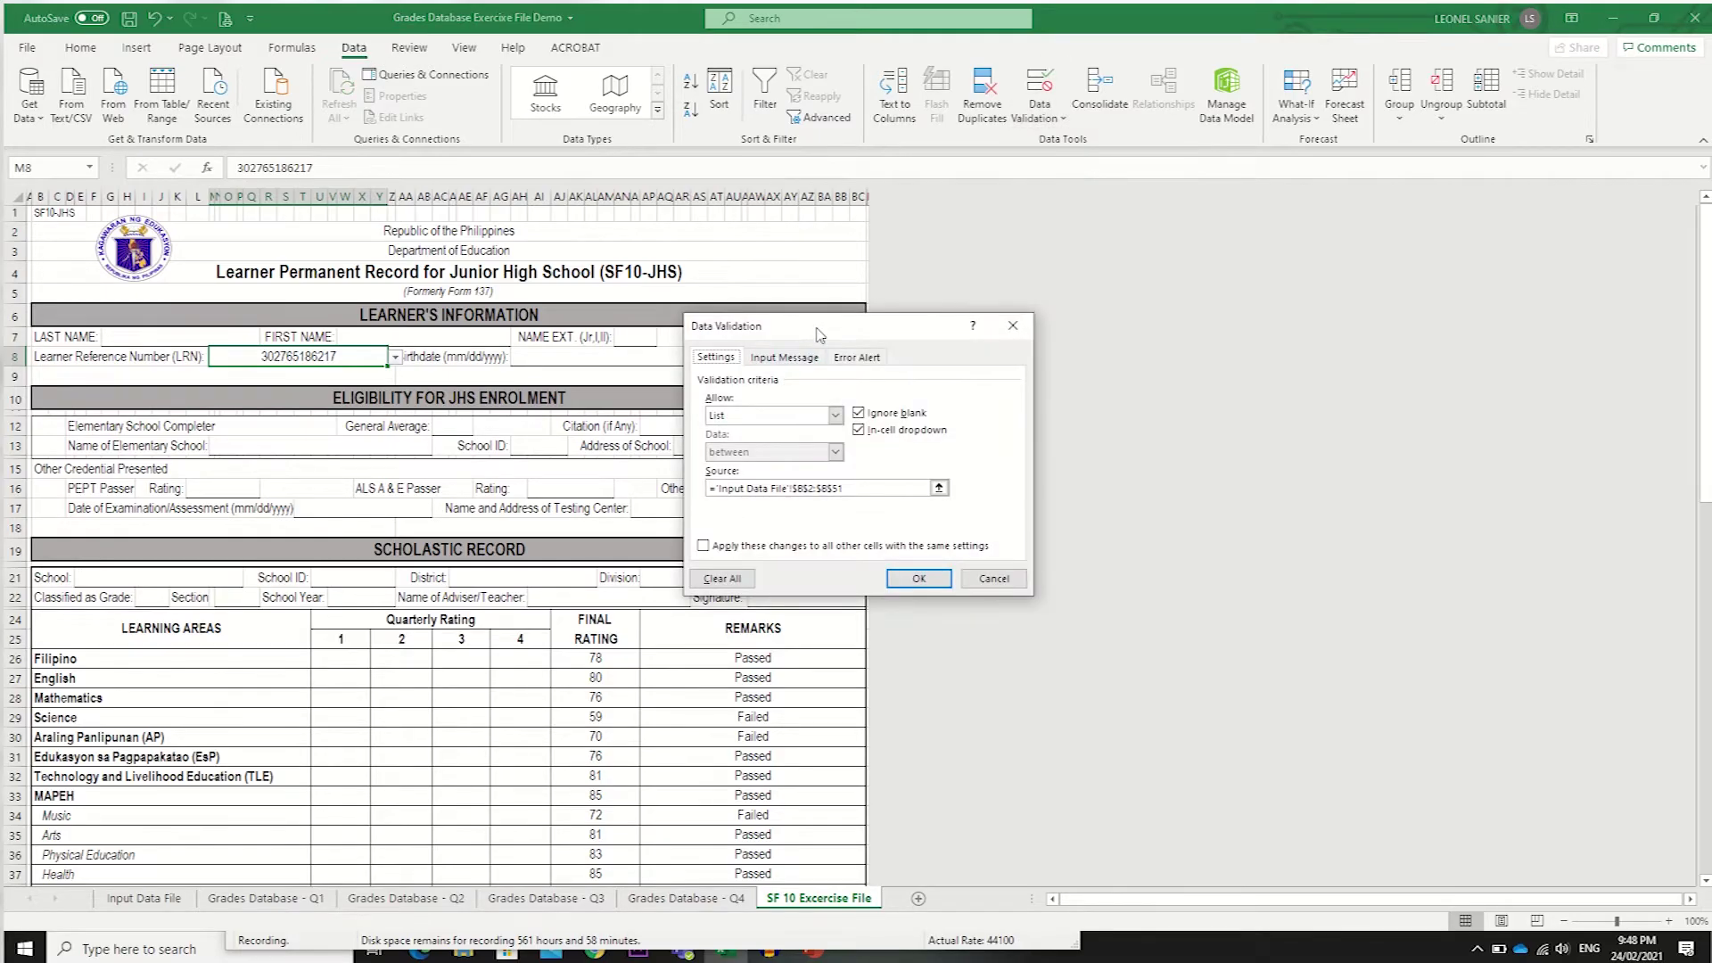
pyautogui.moveTo(818, 334); pyautogui.dragTo(792, 236)
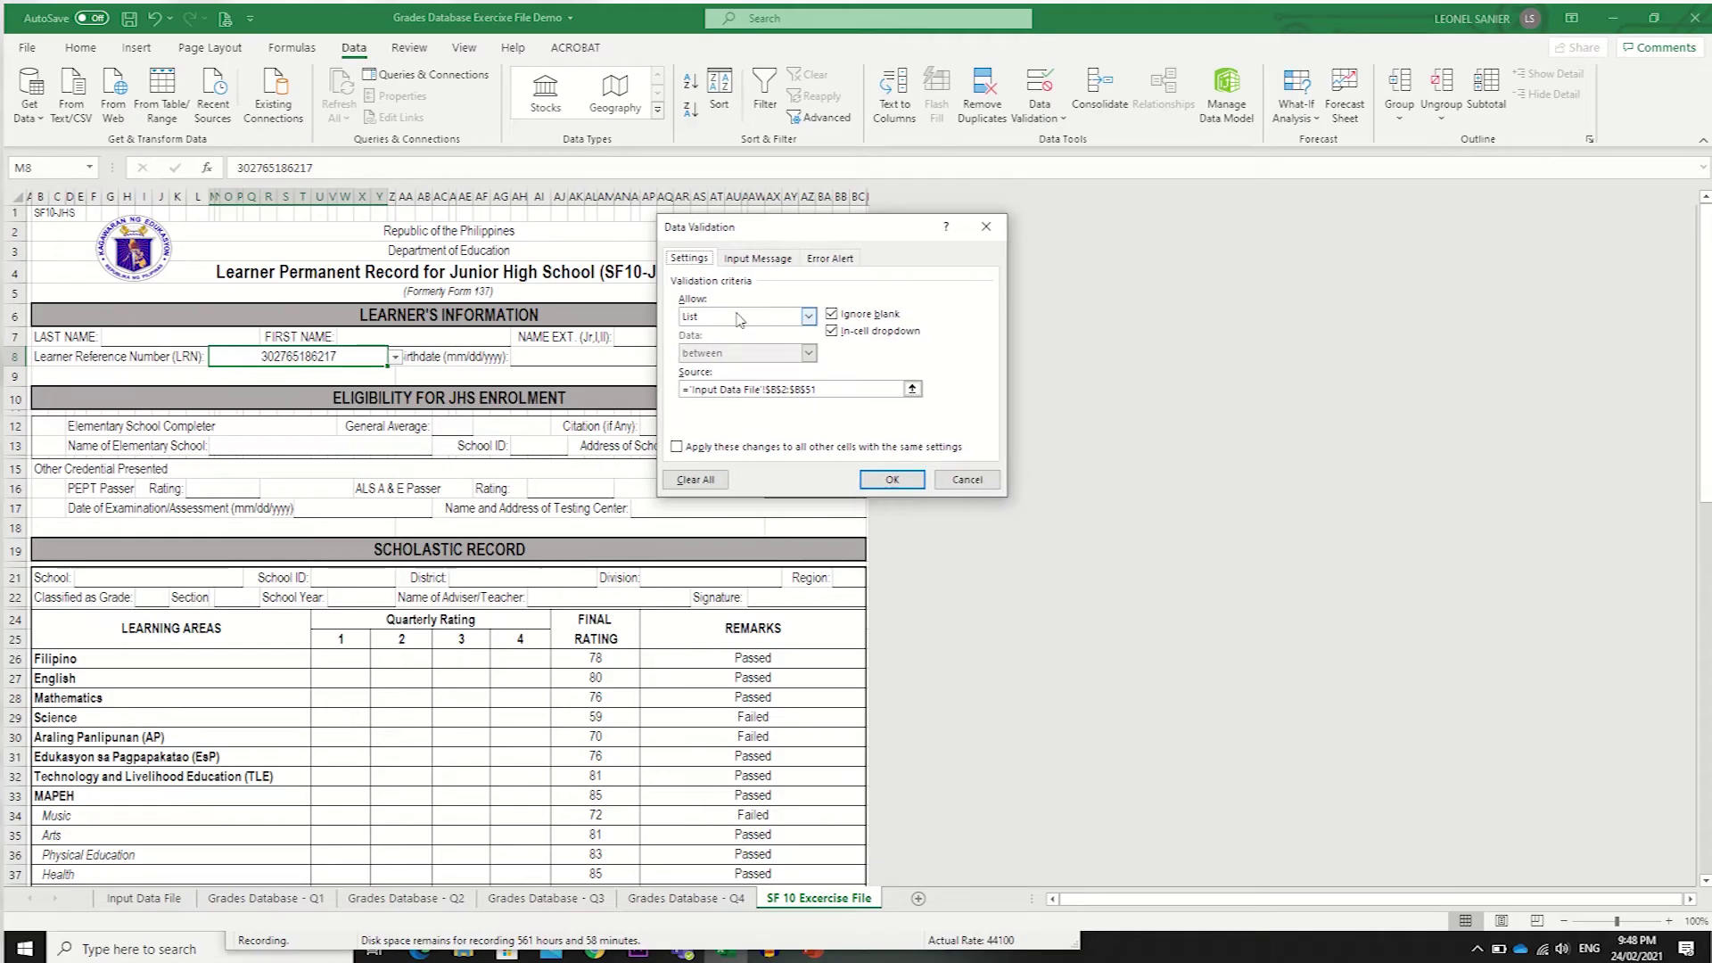
pyautogui.click(808, 317)
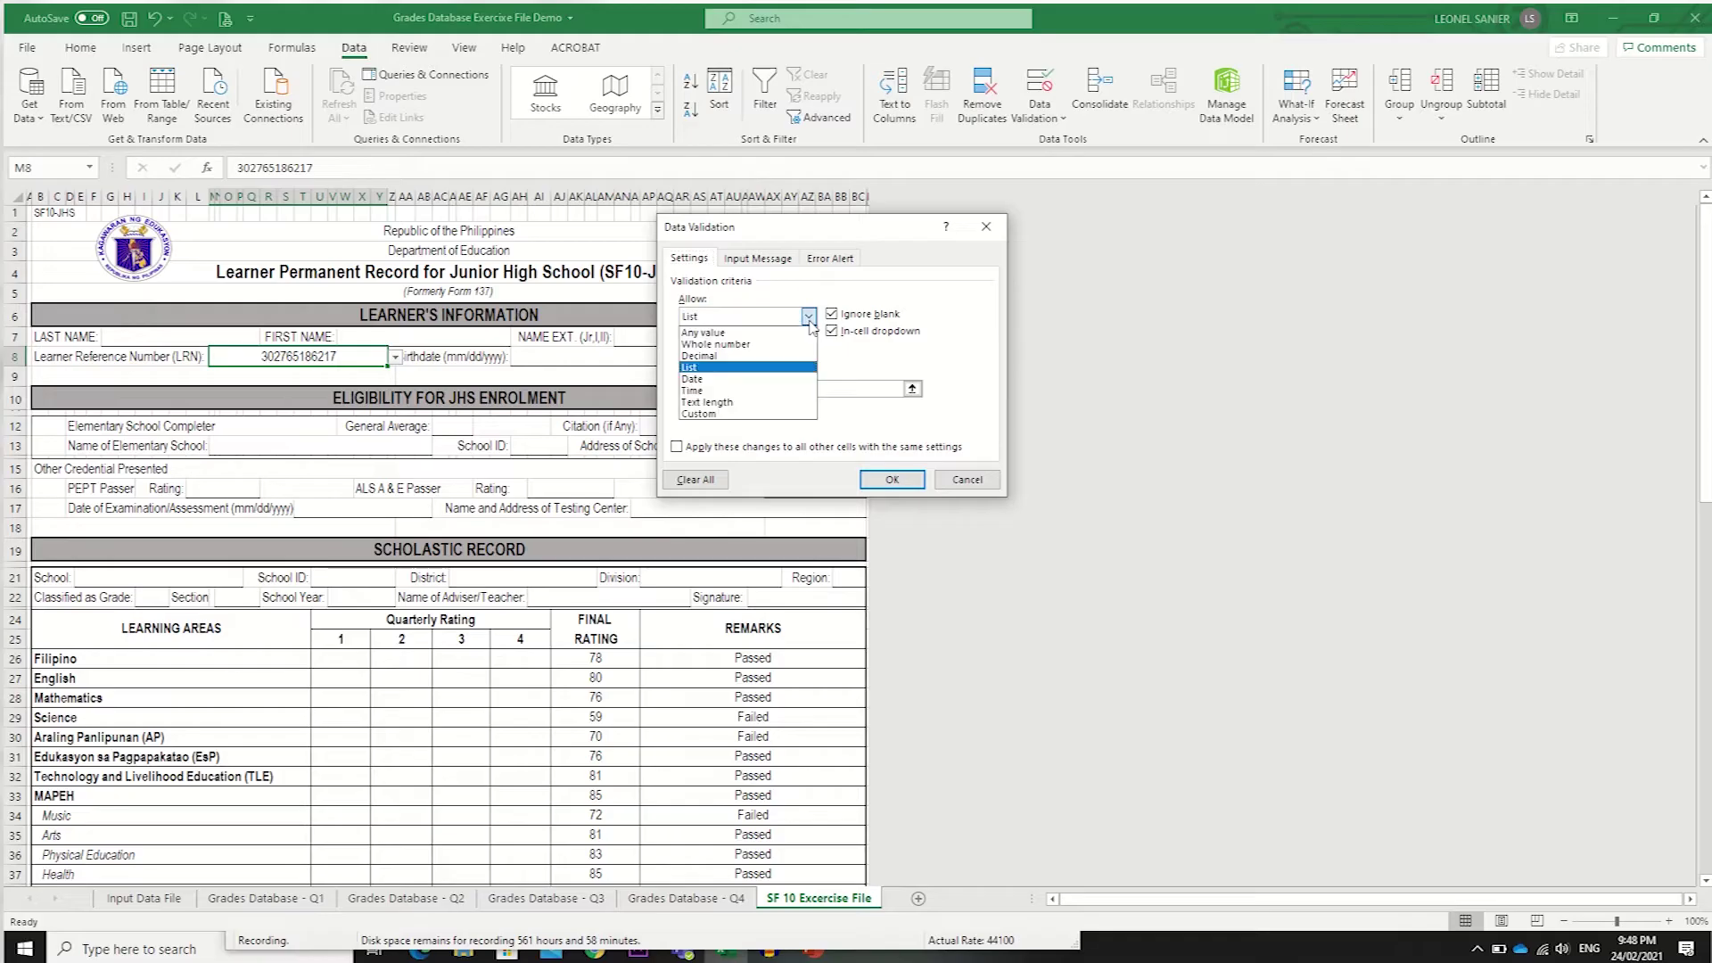
pyautogui.click(747, 333)
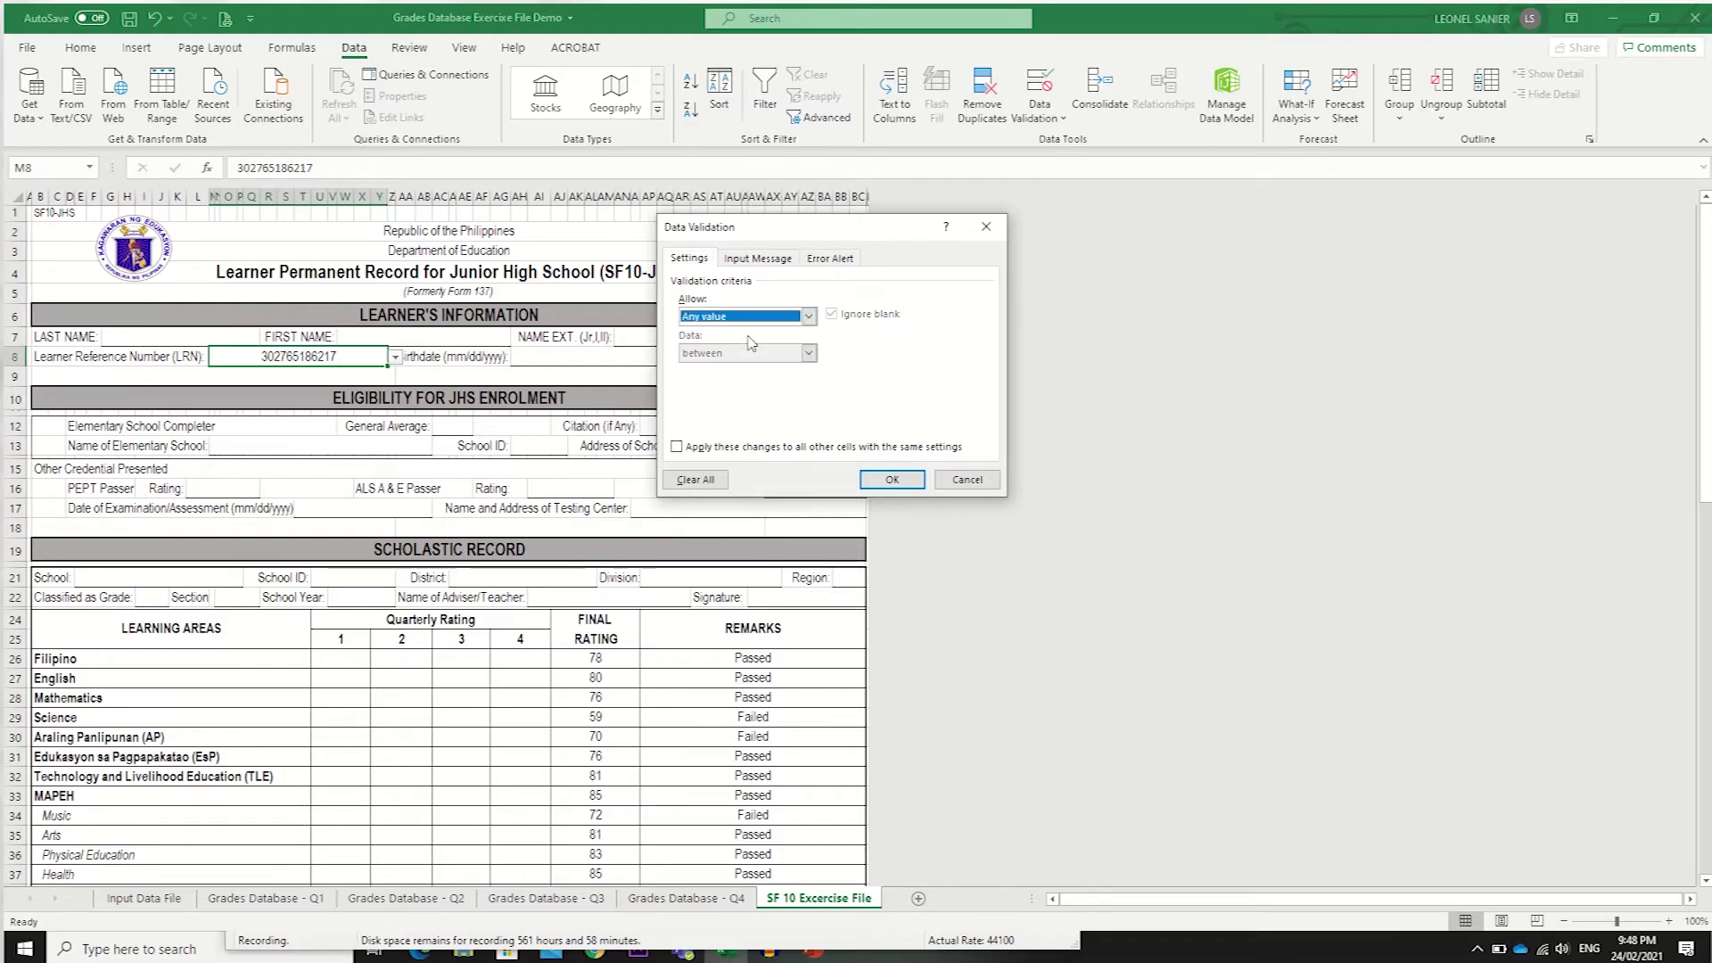
pyautogui.click(890, 480)
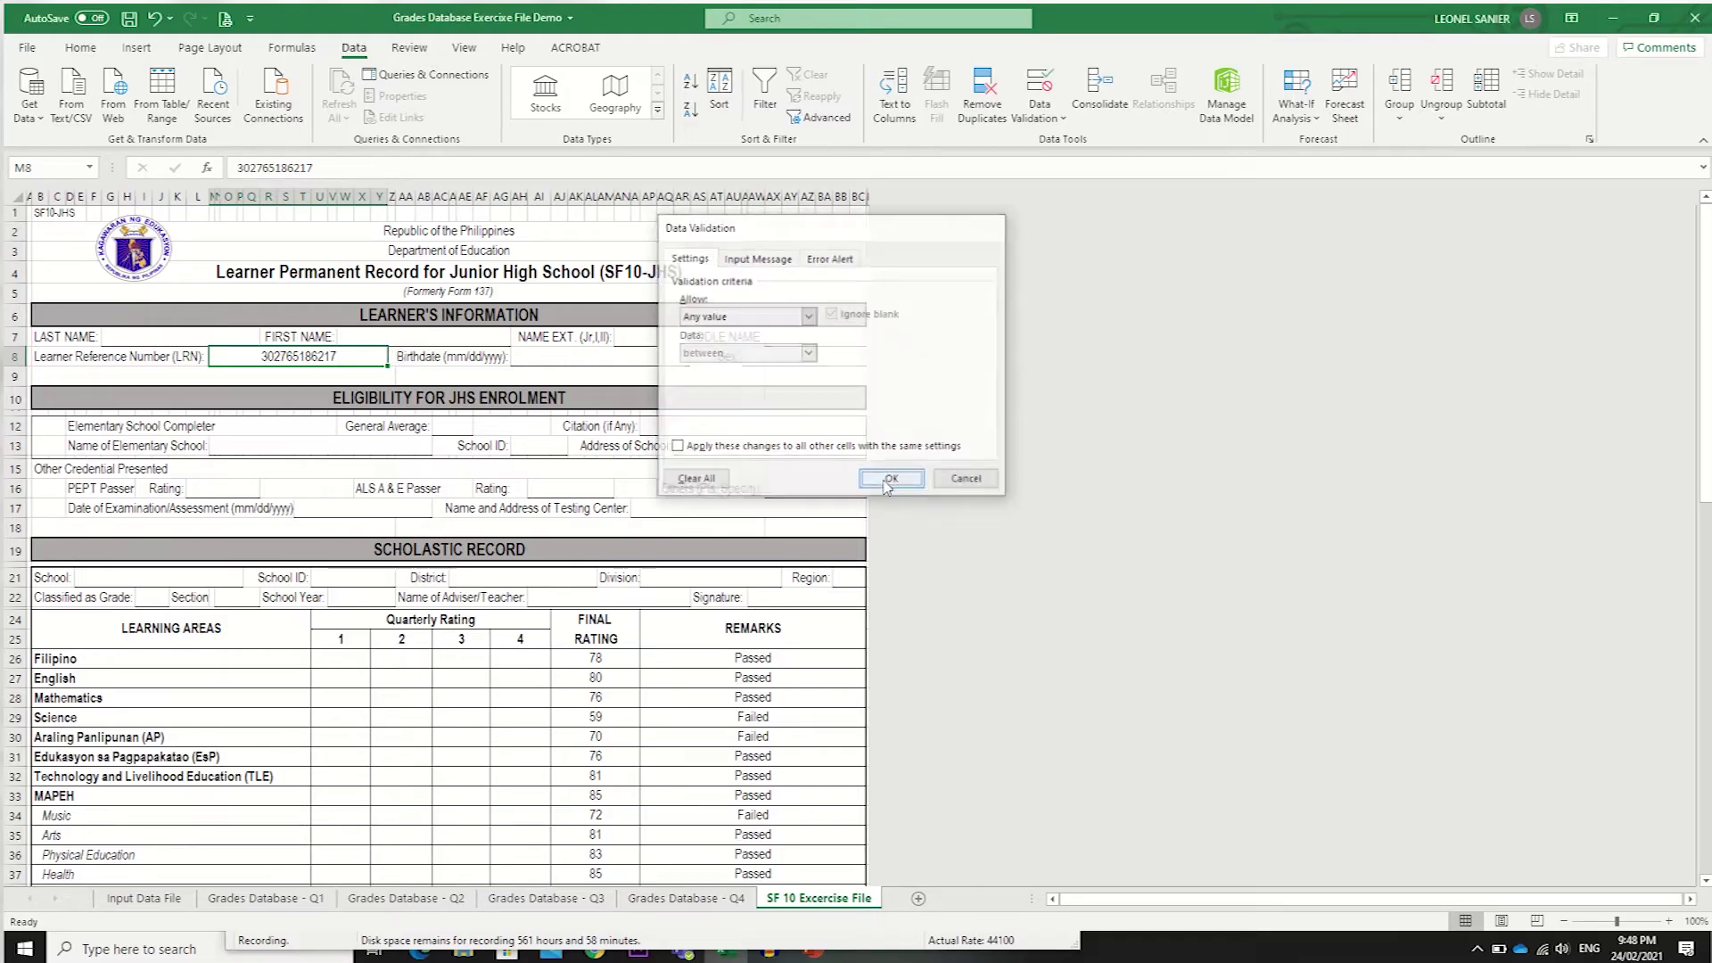
# Set the Learner Reference Number cell's data validation to a list with the source ='Input Data File'!$B$2:$B$51.
pyautogui.click(1043, 115)
pyautogui.click(1053, 149)
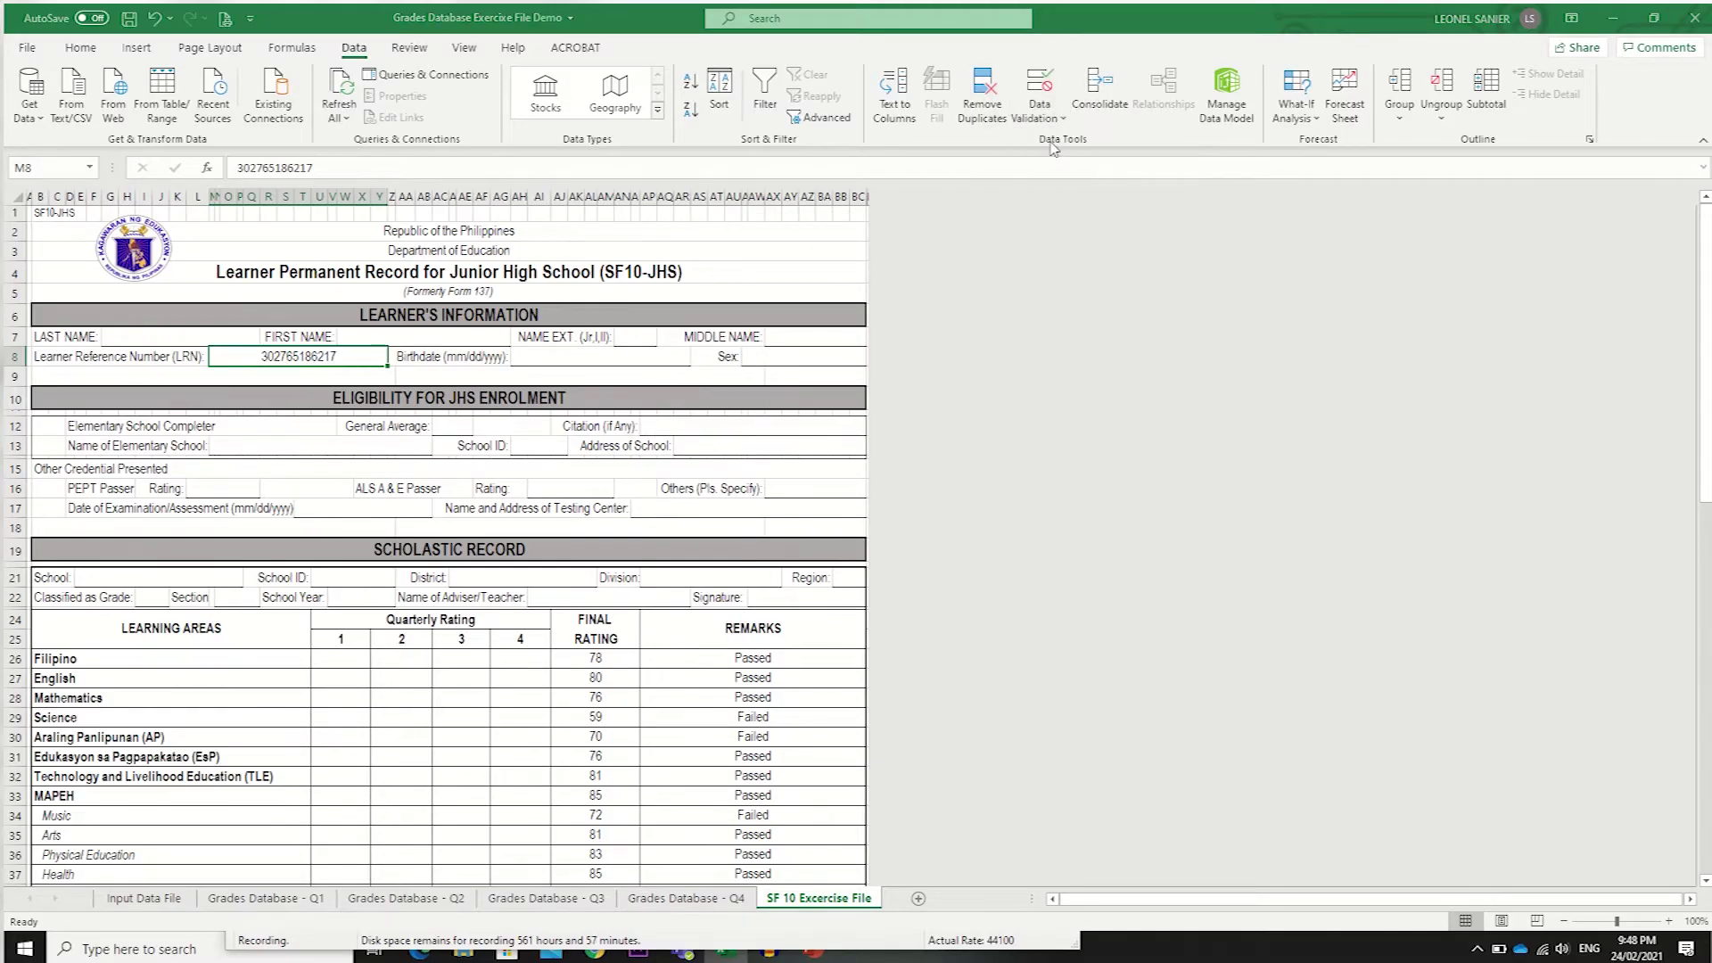
pyautogui.click(807, 316)
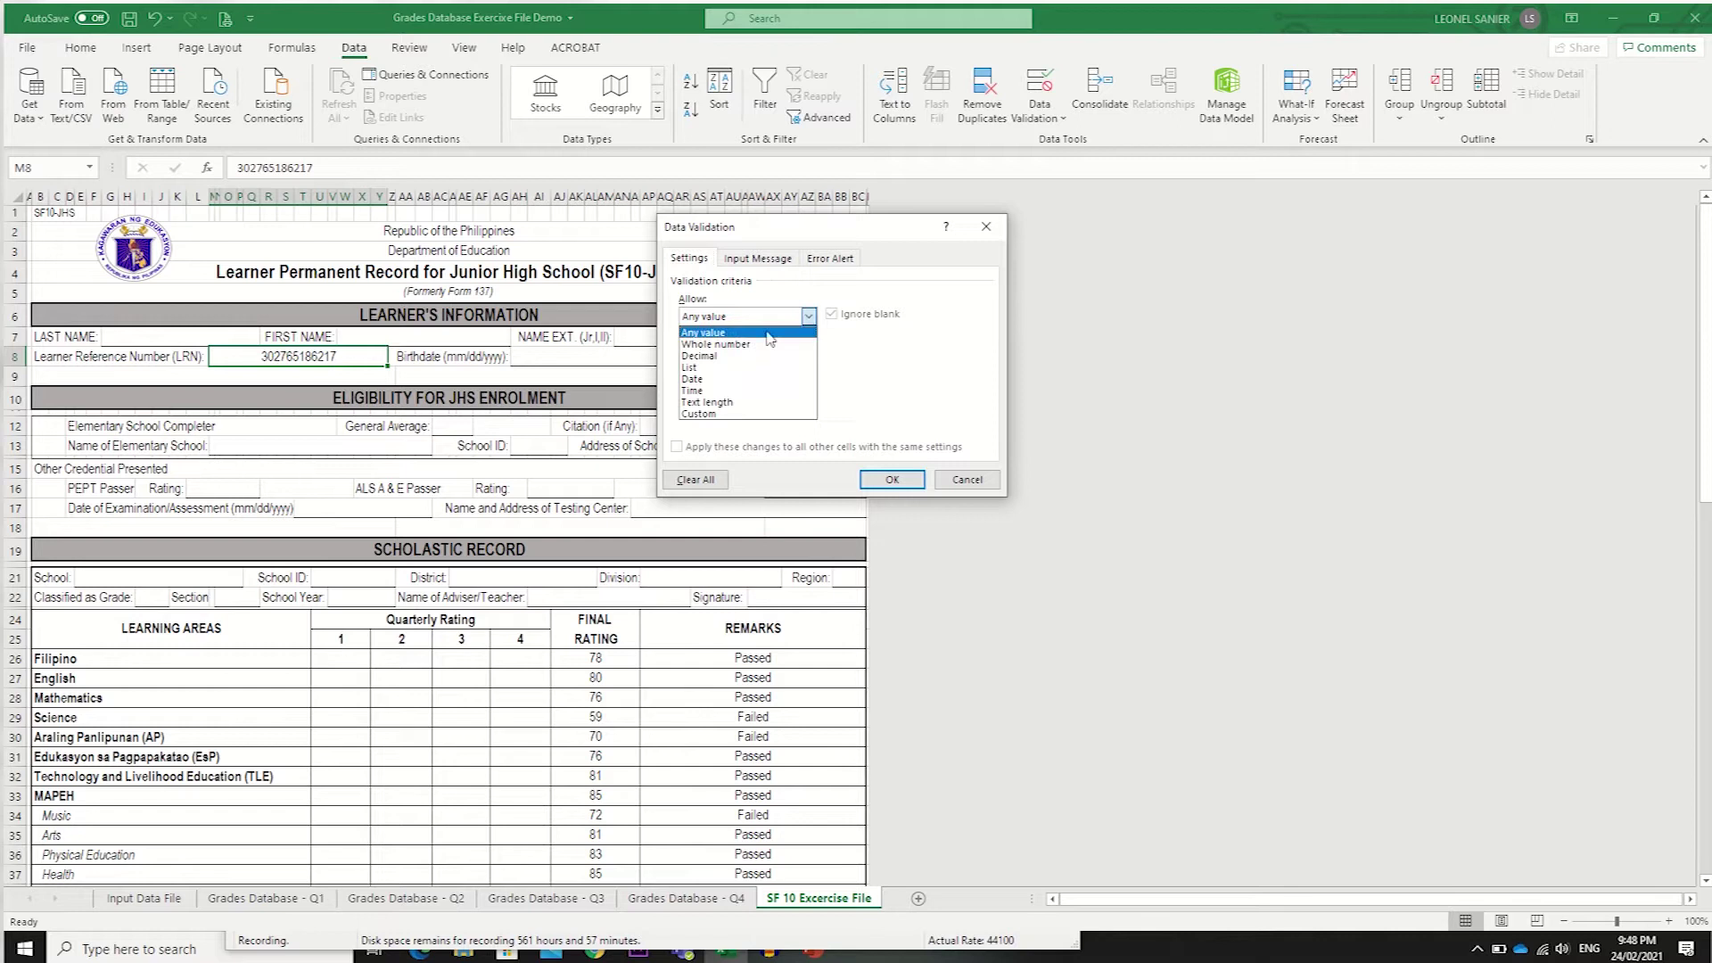
pyautogui.click(704, 367)
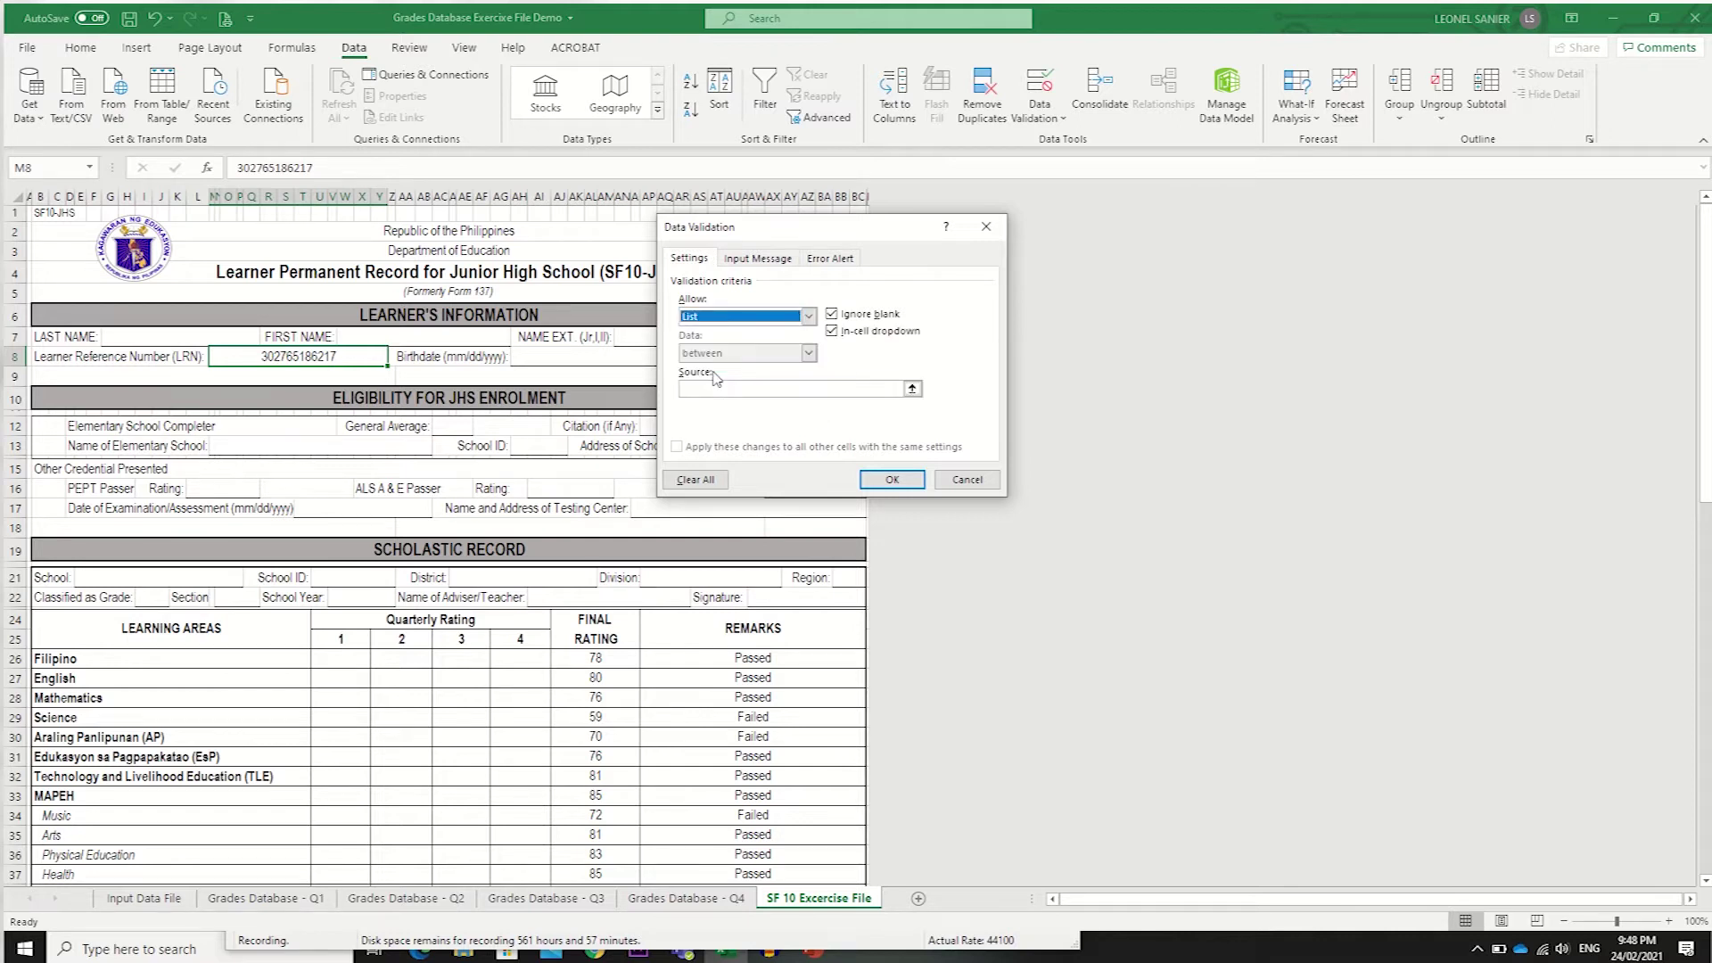
pyautogui.click(699, 389)
pyautogui.click(134, 900)
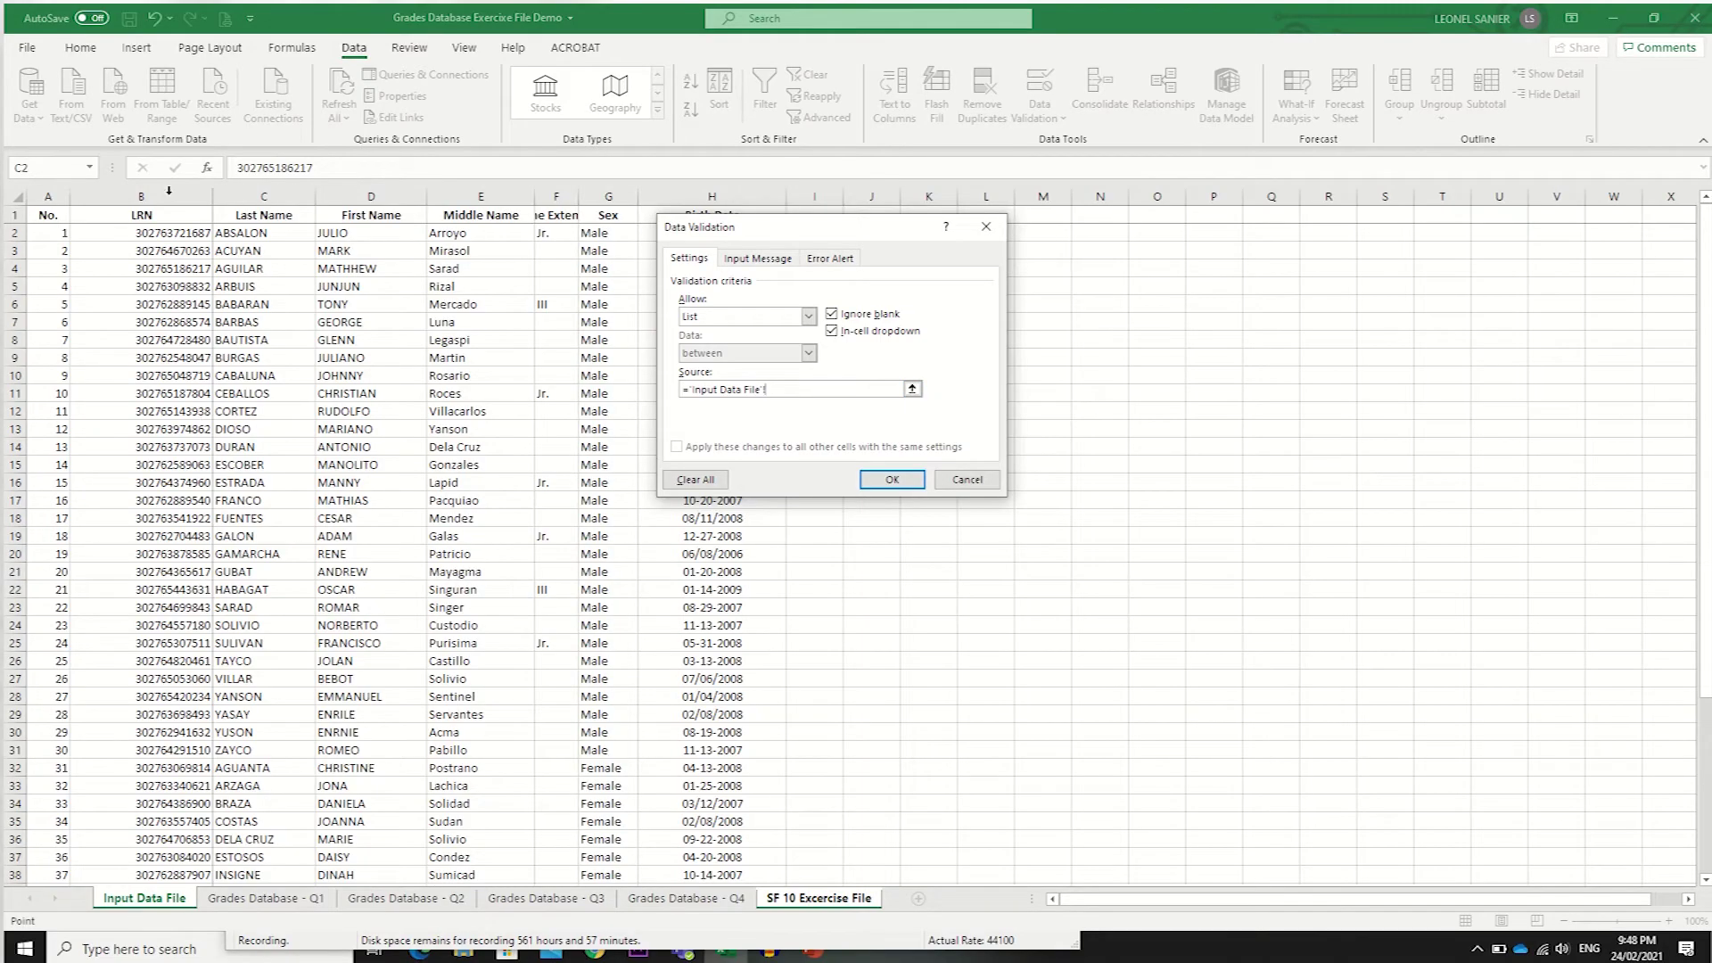
pyautogui.moveTo(118, 232); pyautogui.dragTo(122, 858)
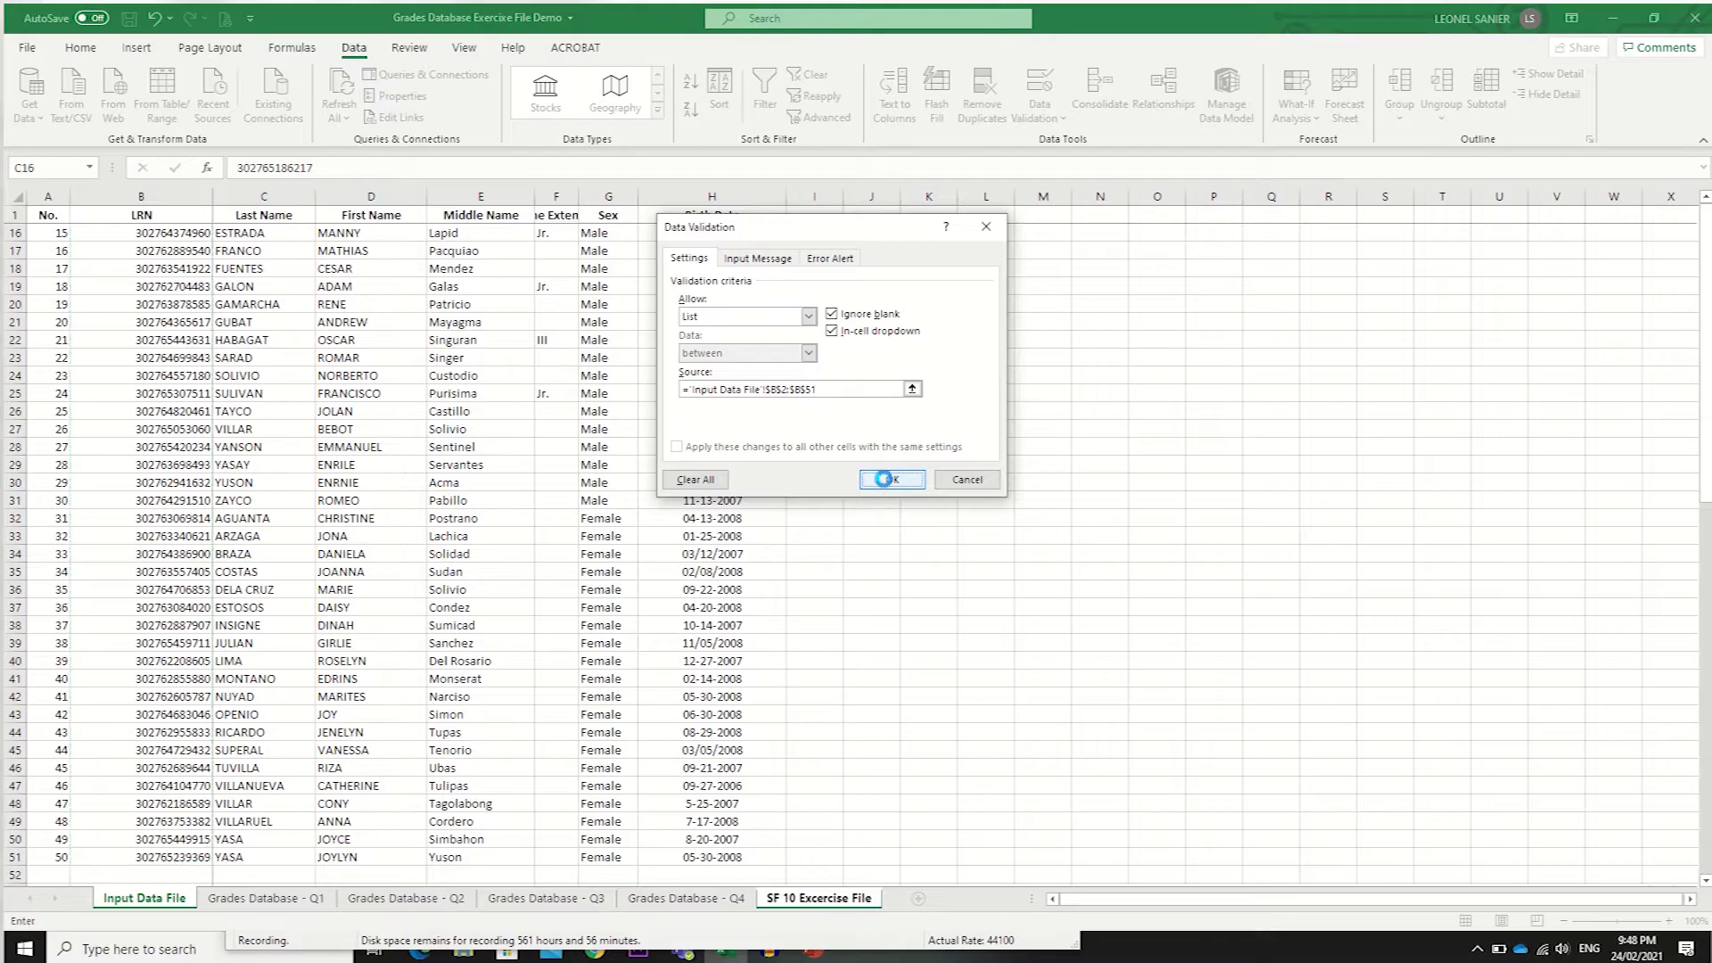
pyautogui.click(891, 480)
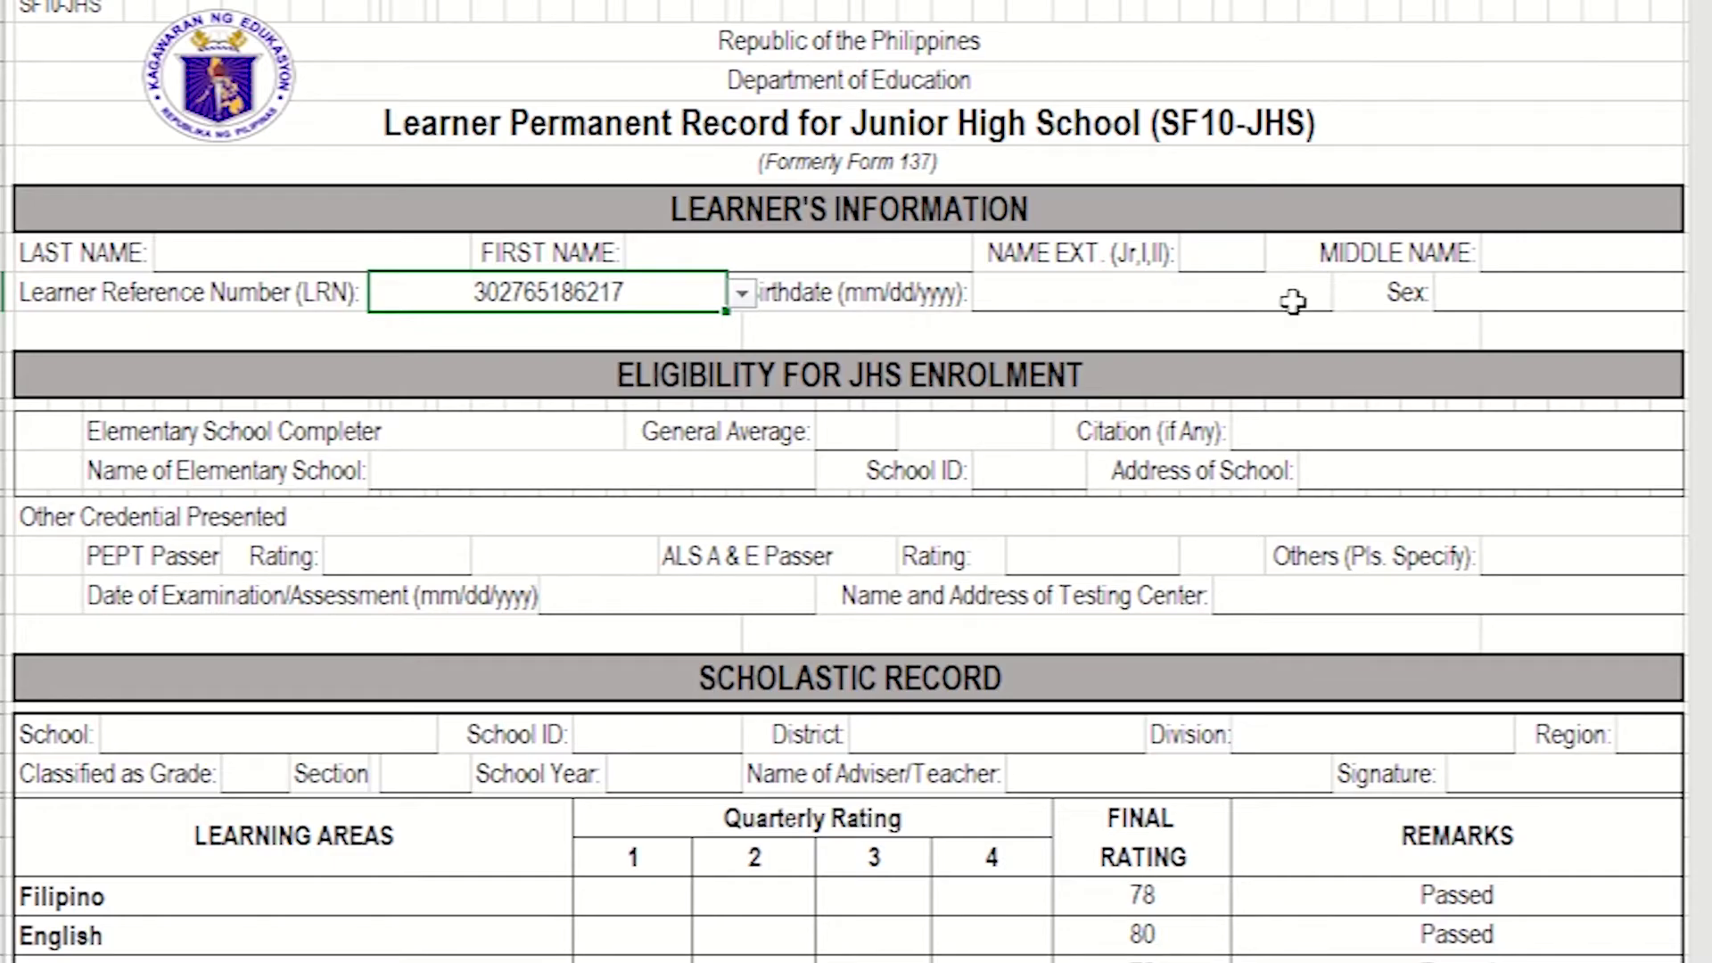
# Test the LRN list by choosing its first learner reference number, and clear the cell again.
pyautogui.click(740, 294)
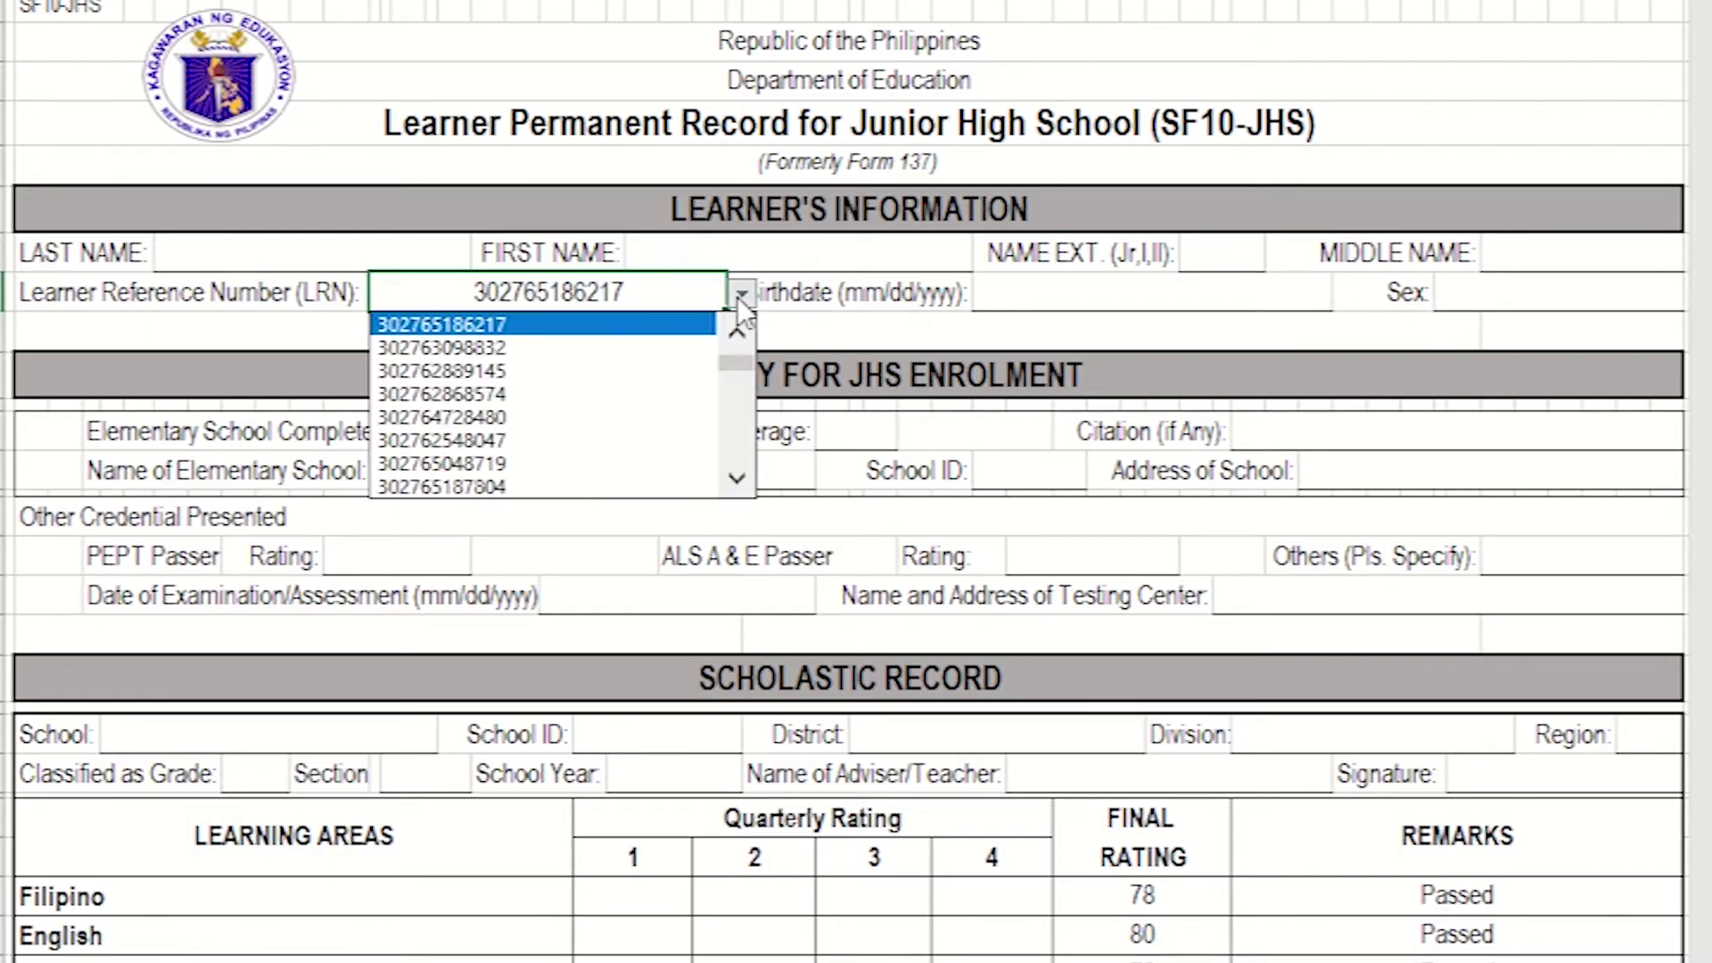
pyautogui.scroll(2, 733, 357)
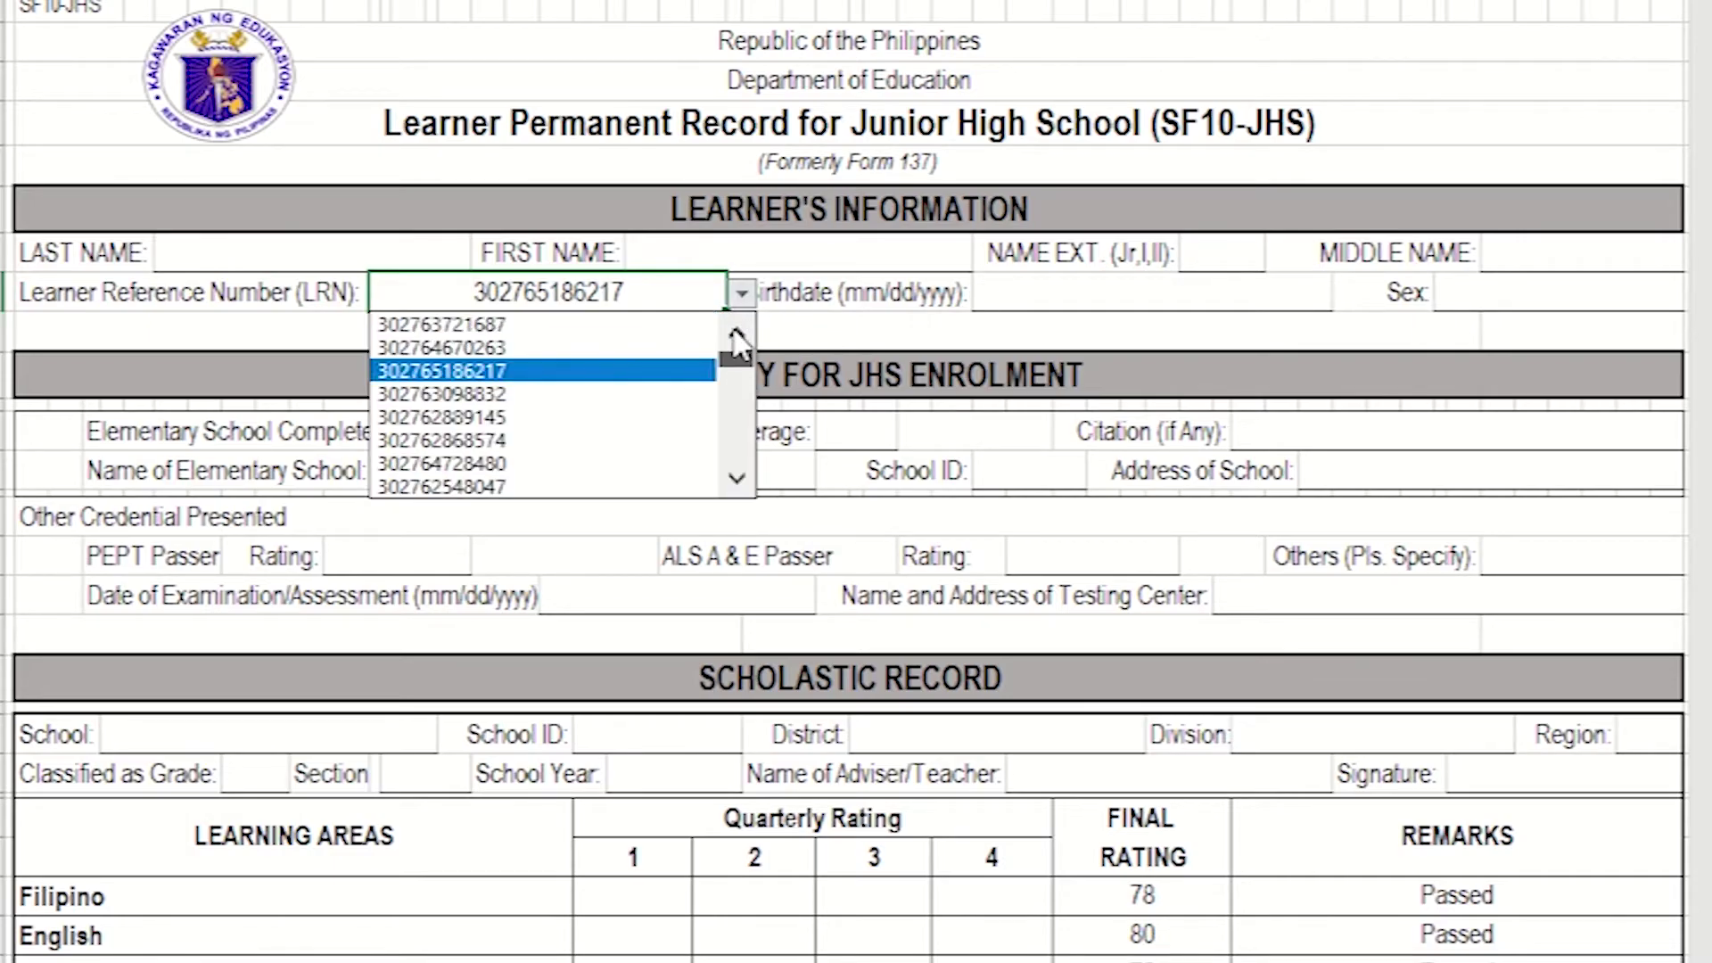
pyautogui.click(619, 325)
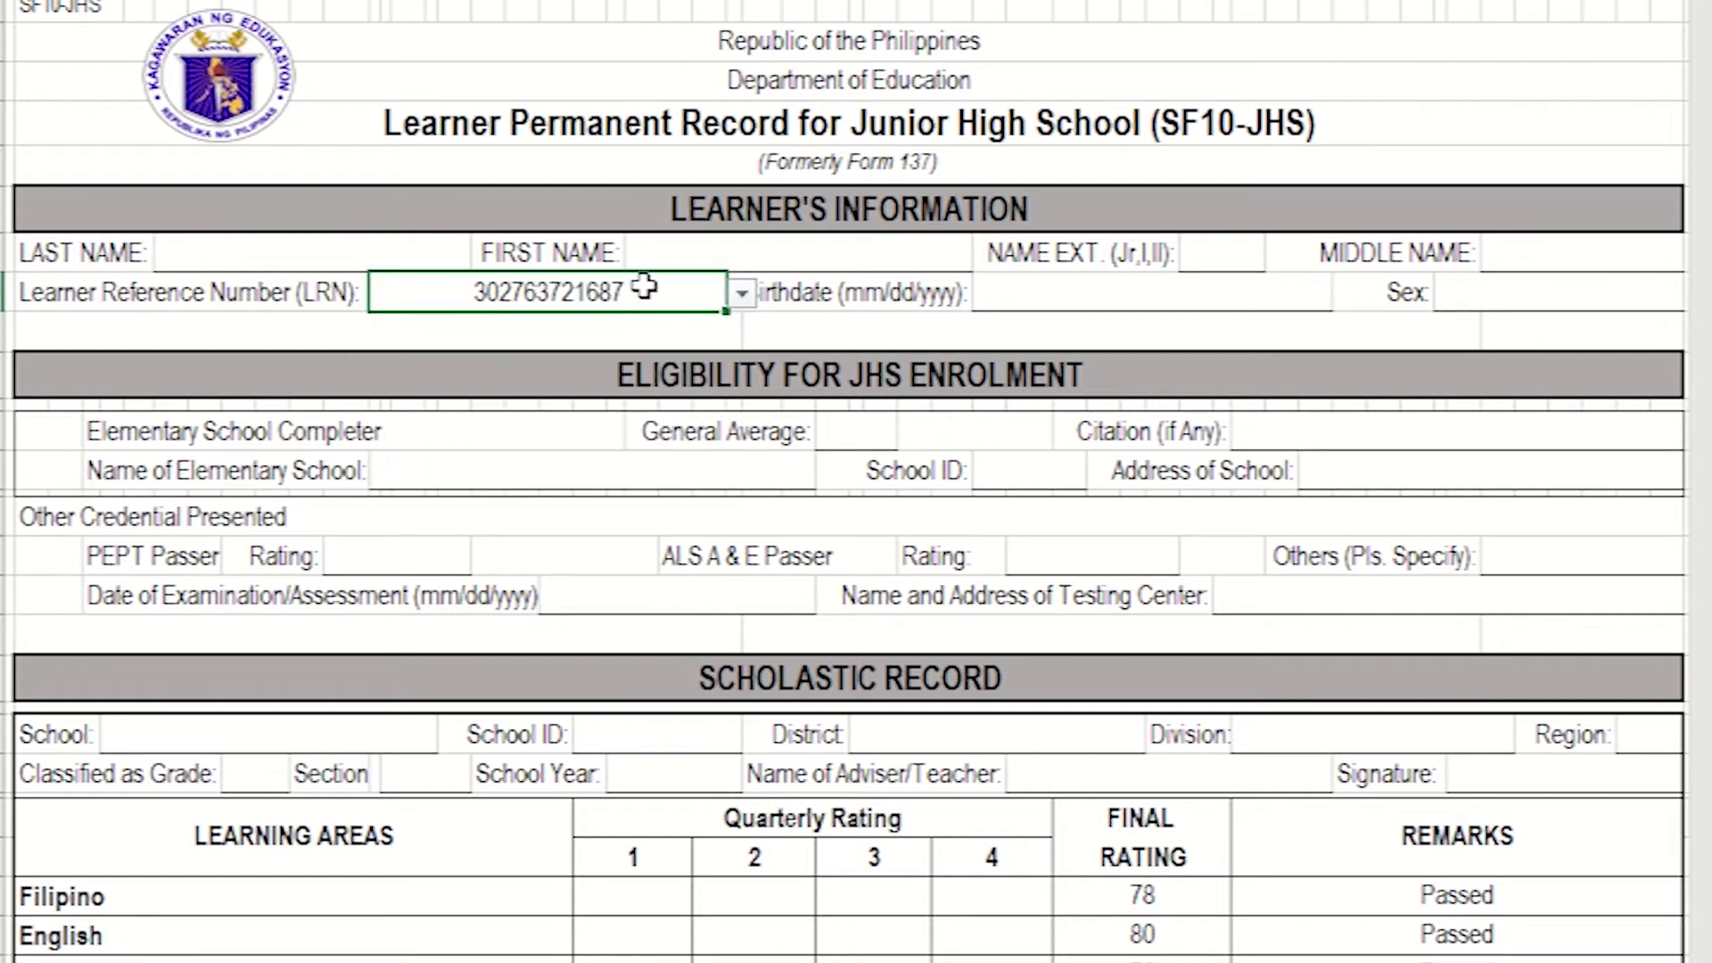
pyautogui.press('Delete')
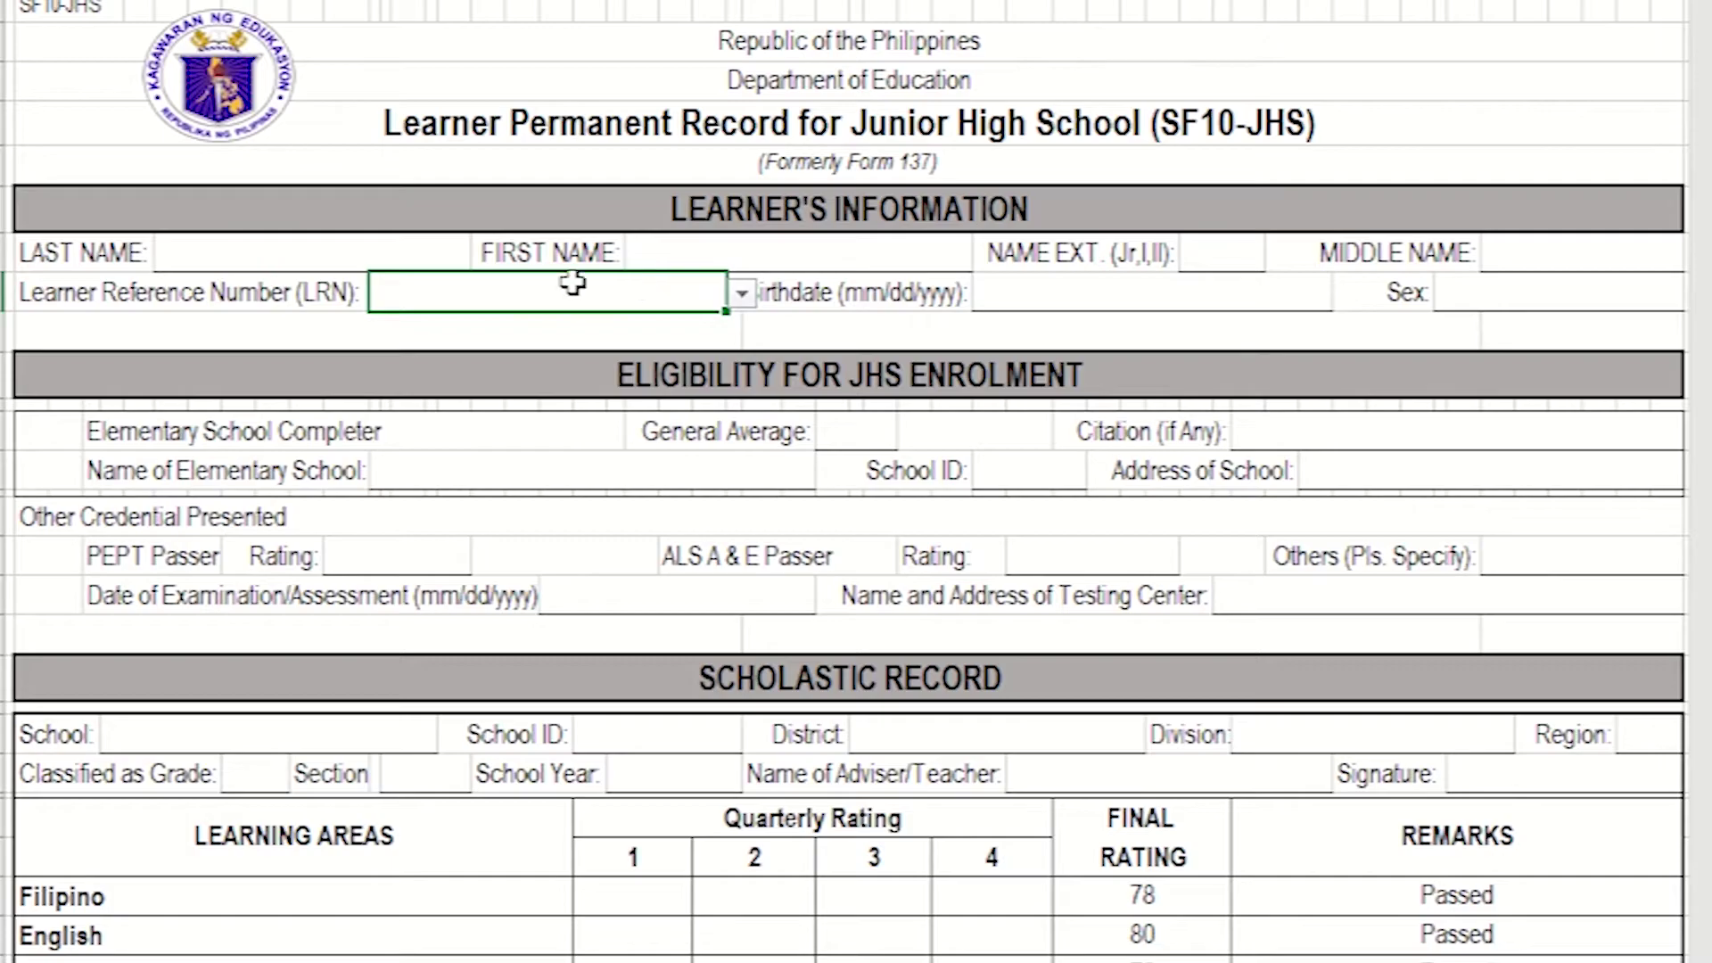
# Start an IF formula in the Last Name cell with the logical test ISBLANK($M$8) on the Learner Reference Number cell.
pyautogui.click(393, 251)
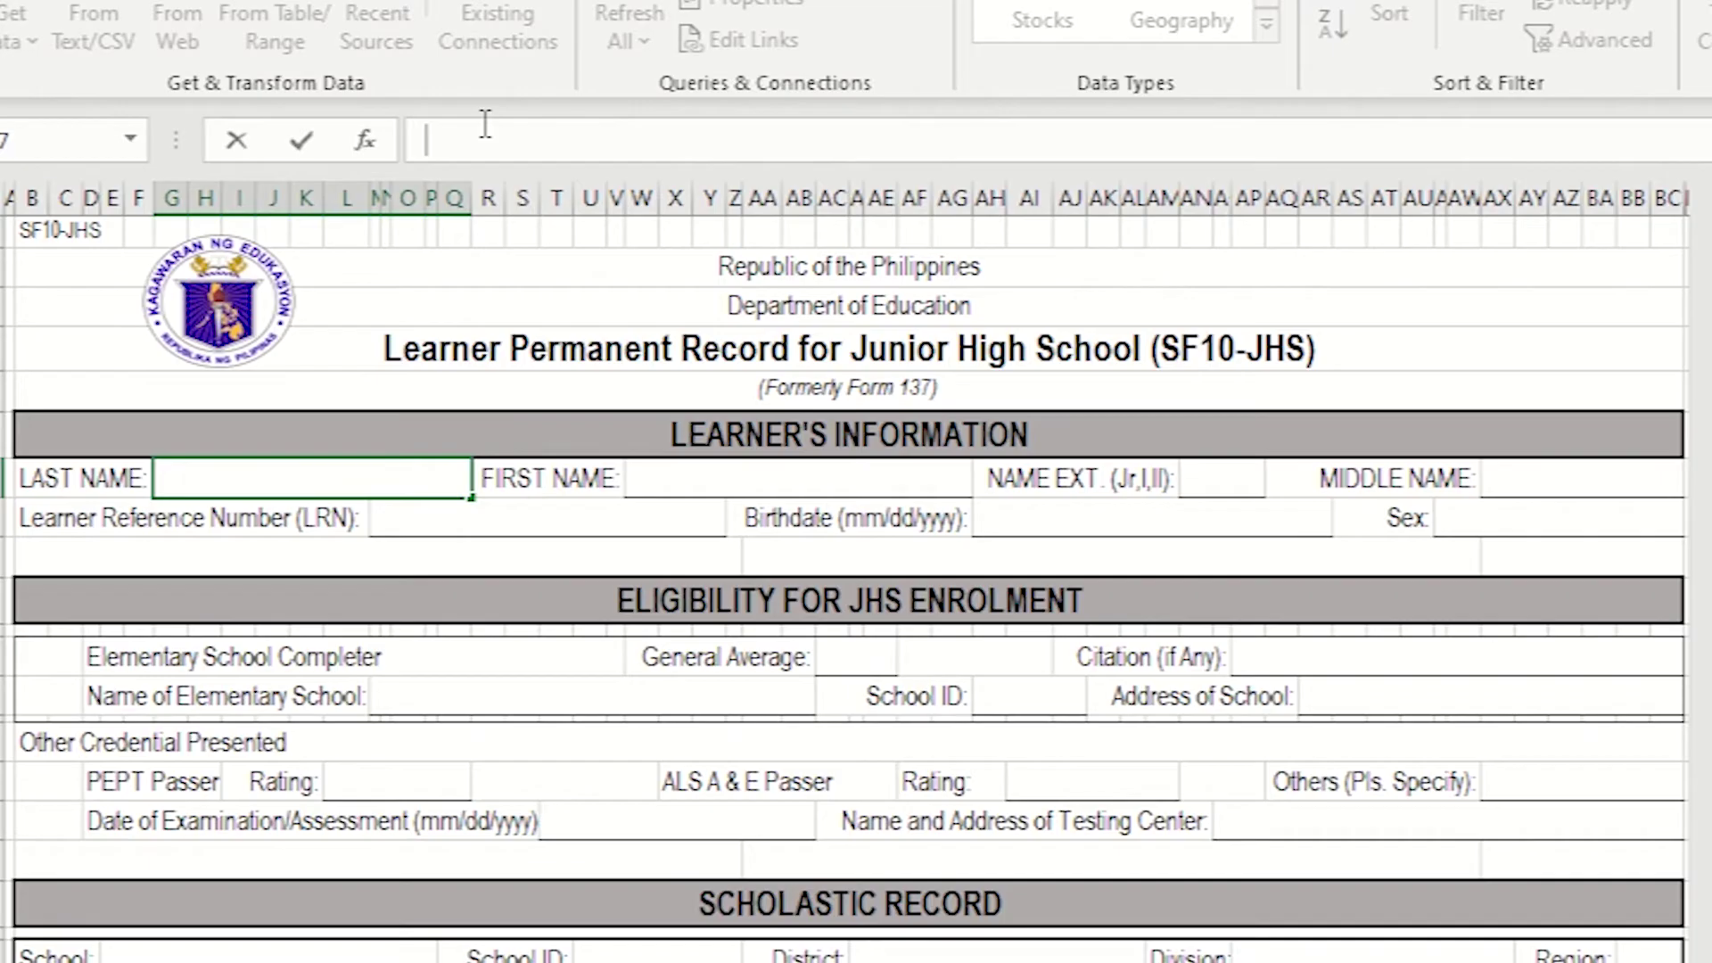
pyautogui.click(513, 526)
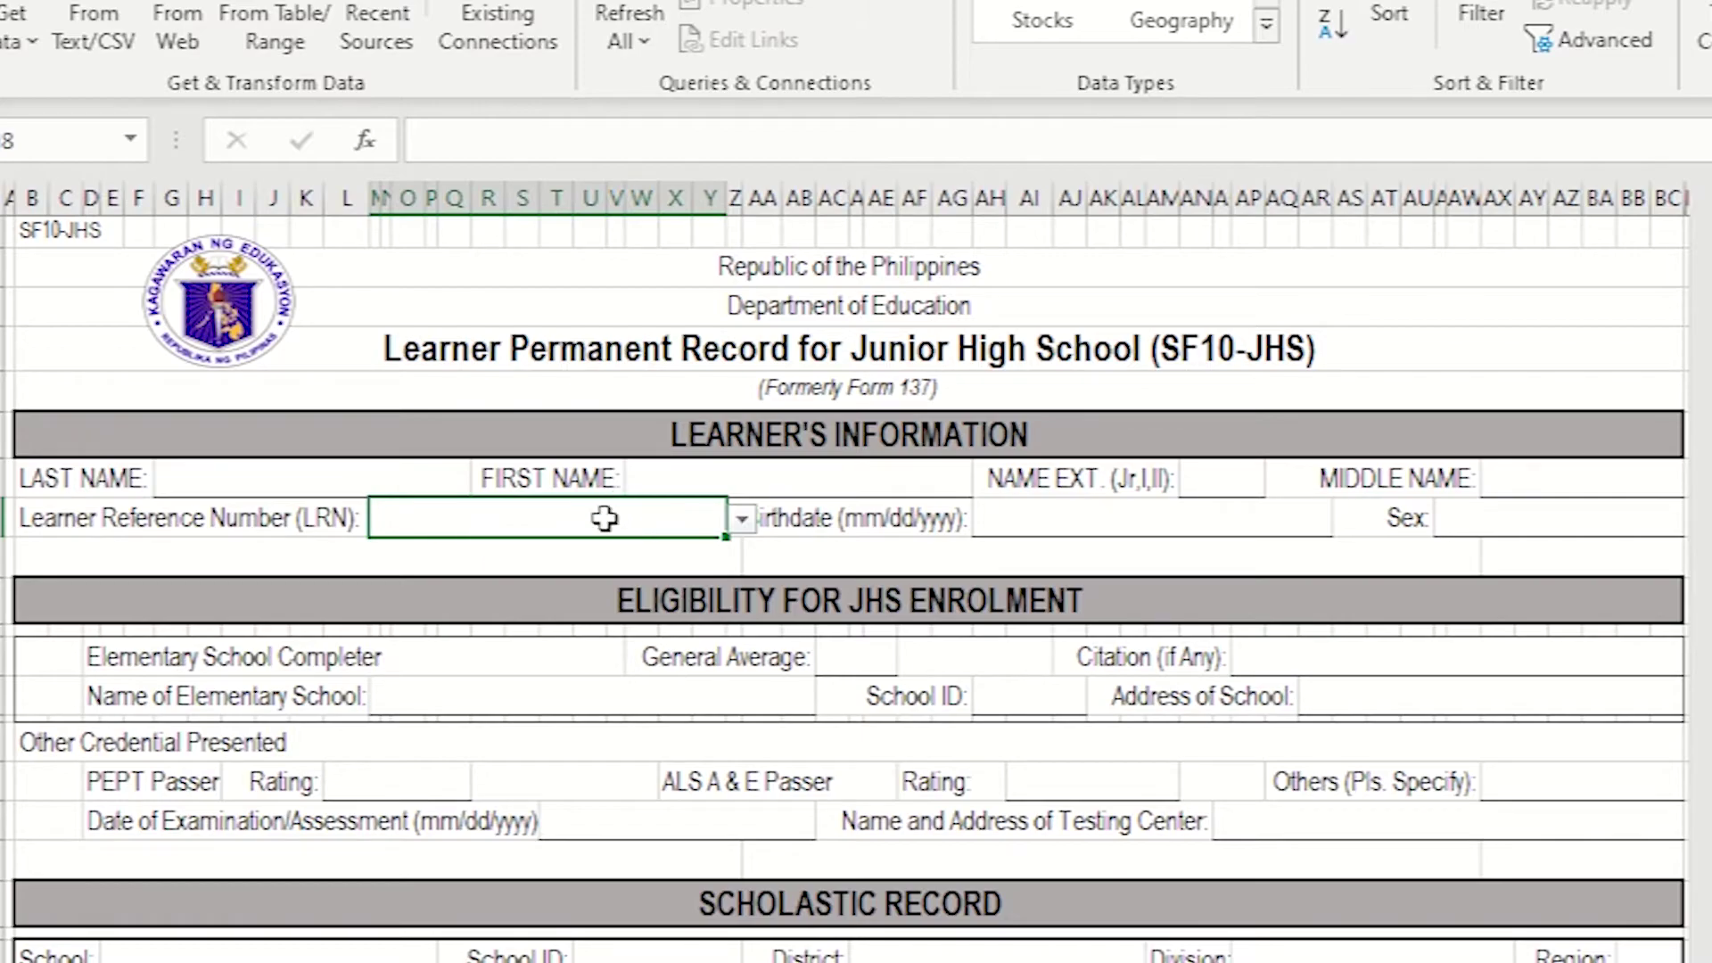
pyautogui.click(425, 470)
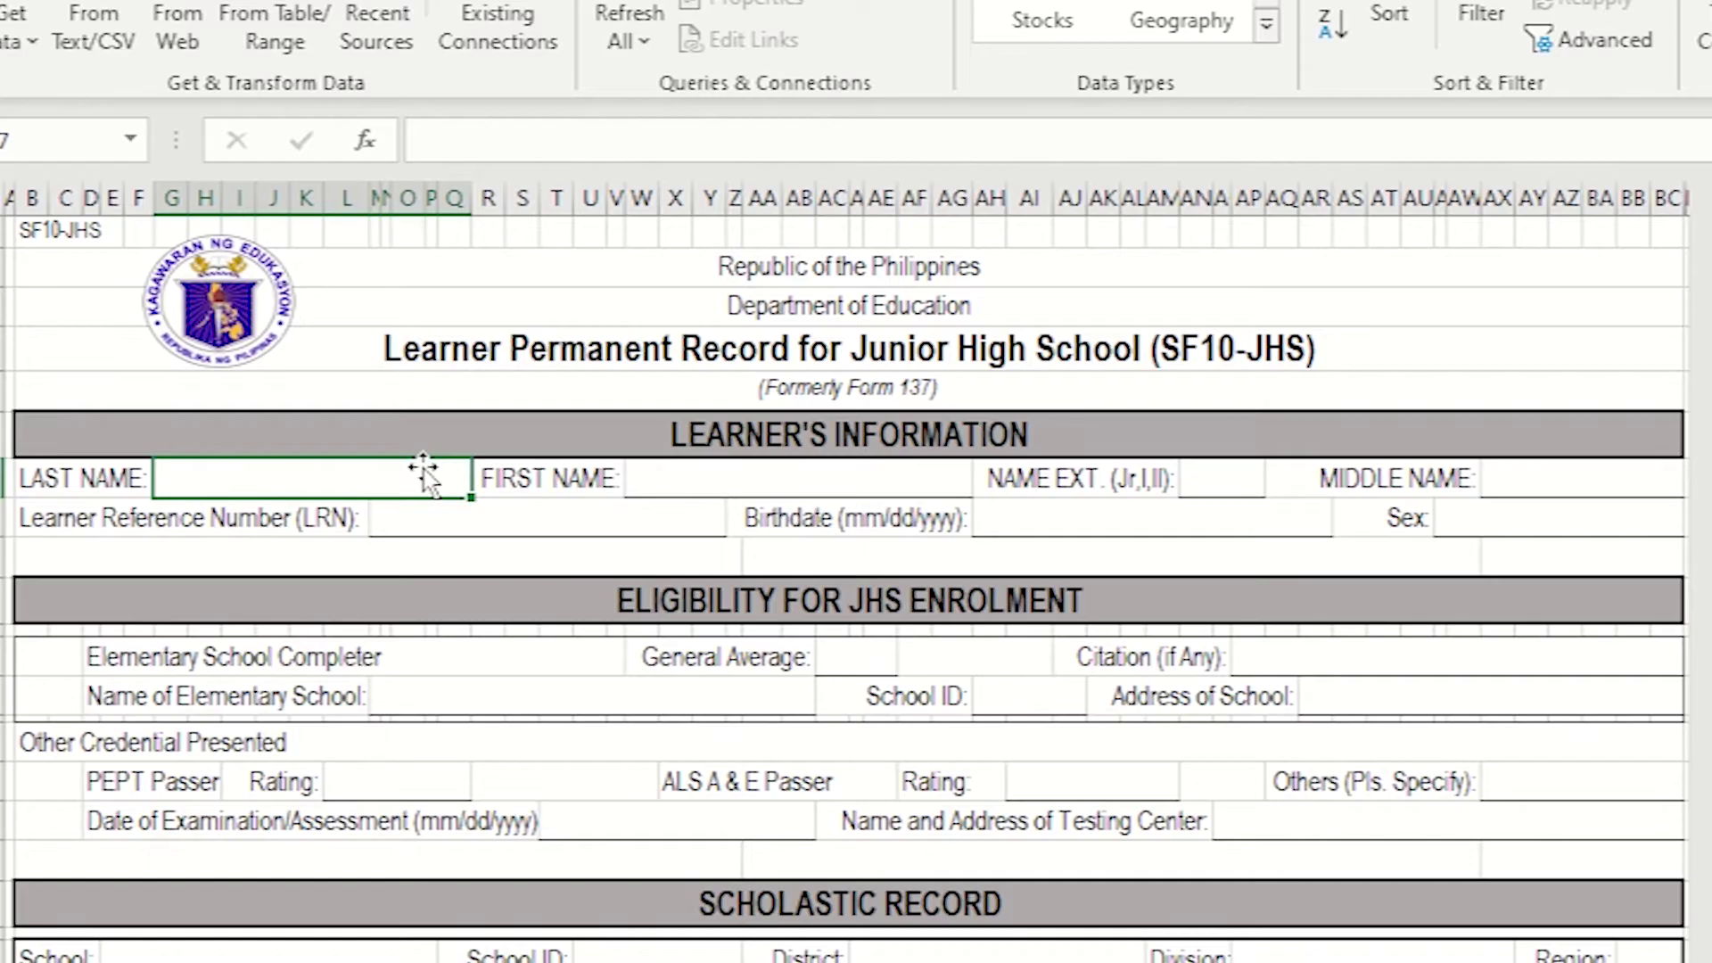
pyautogui.write('=if')
pyautogui.press('Tab')
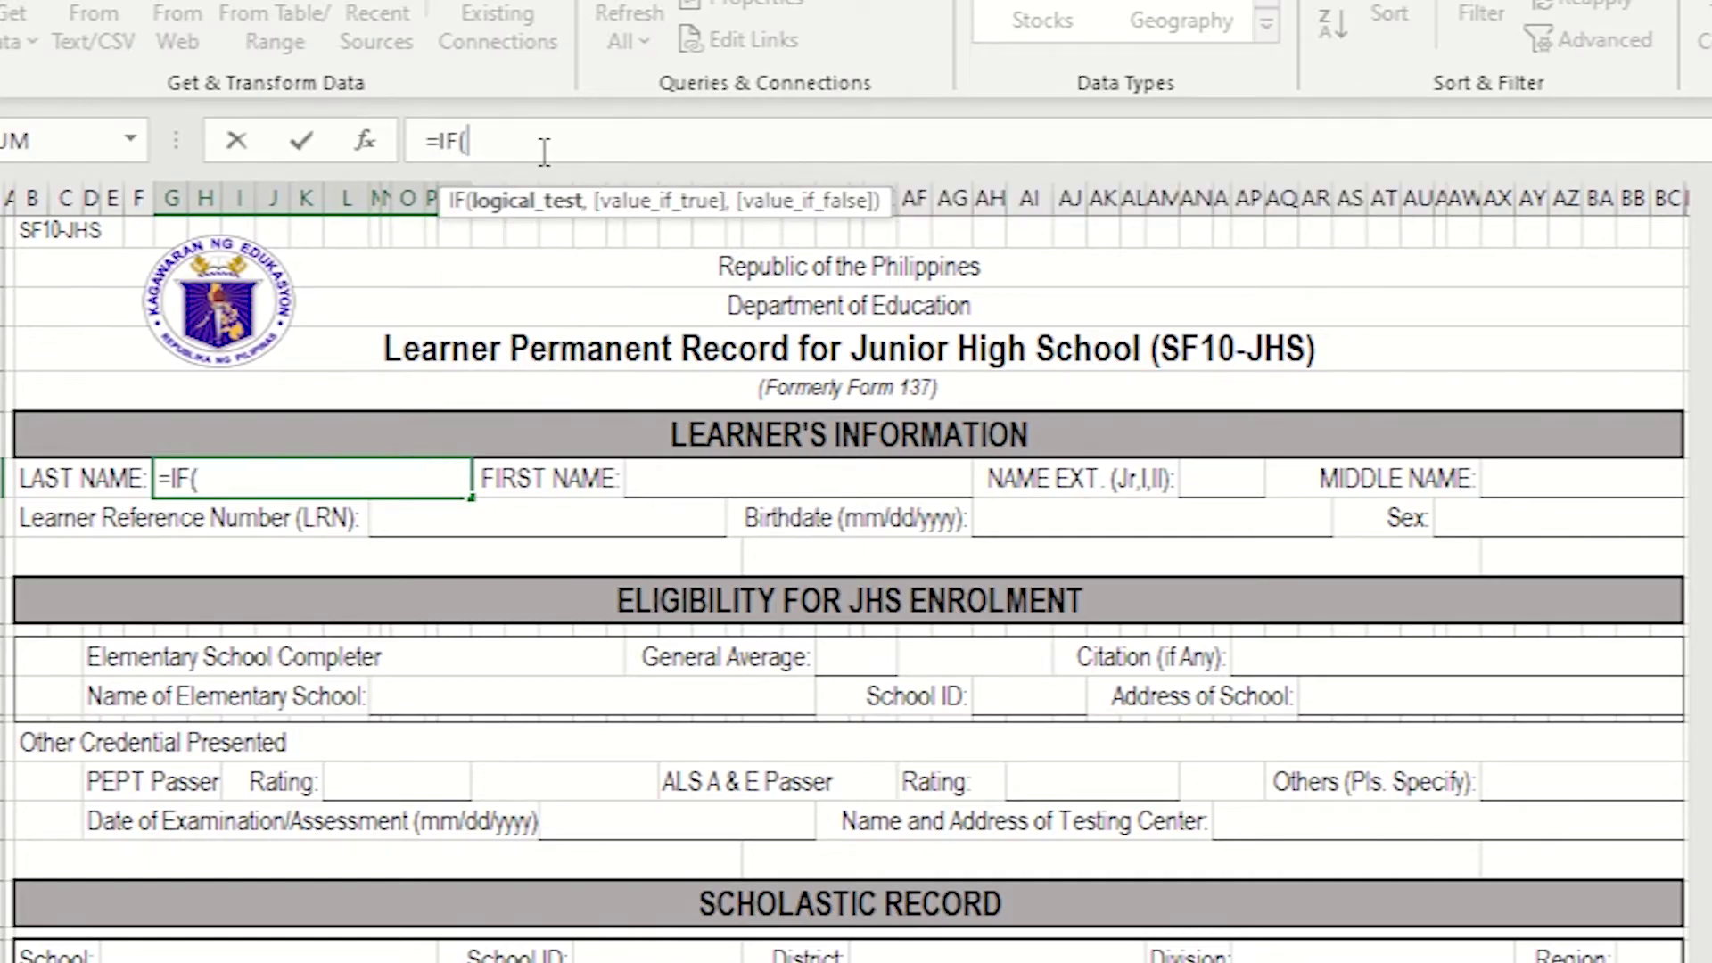
pyautogui.write('is')
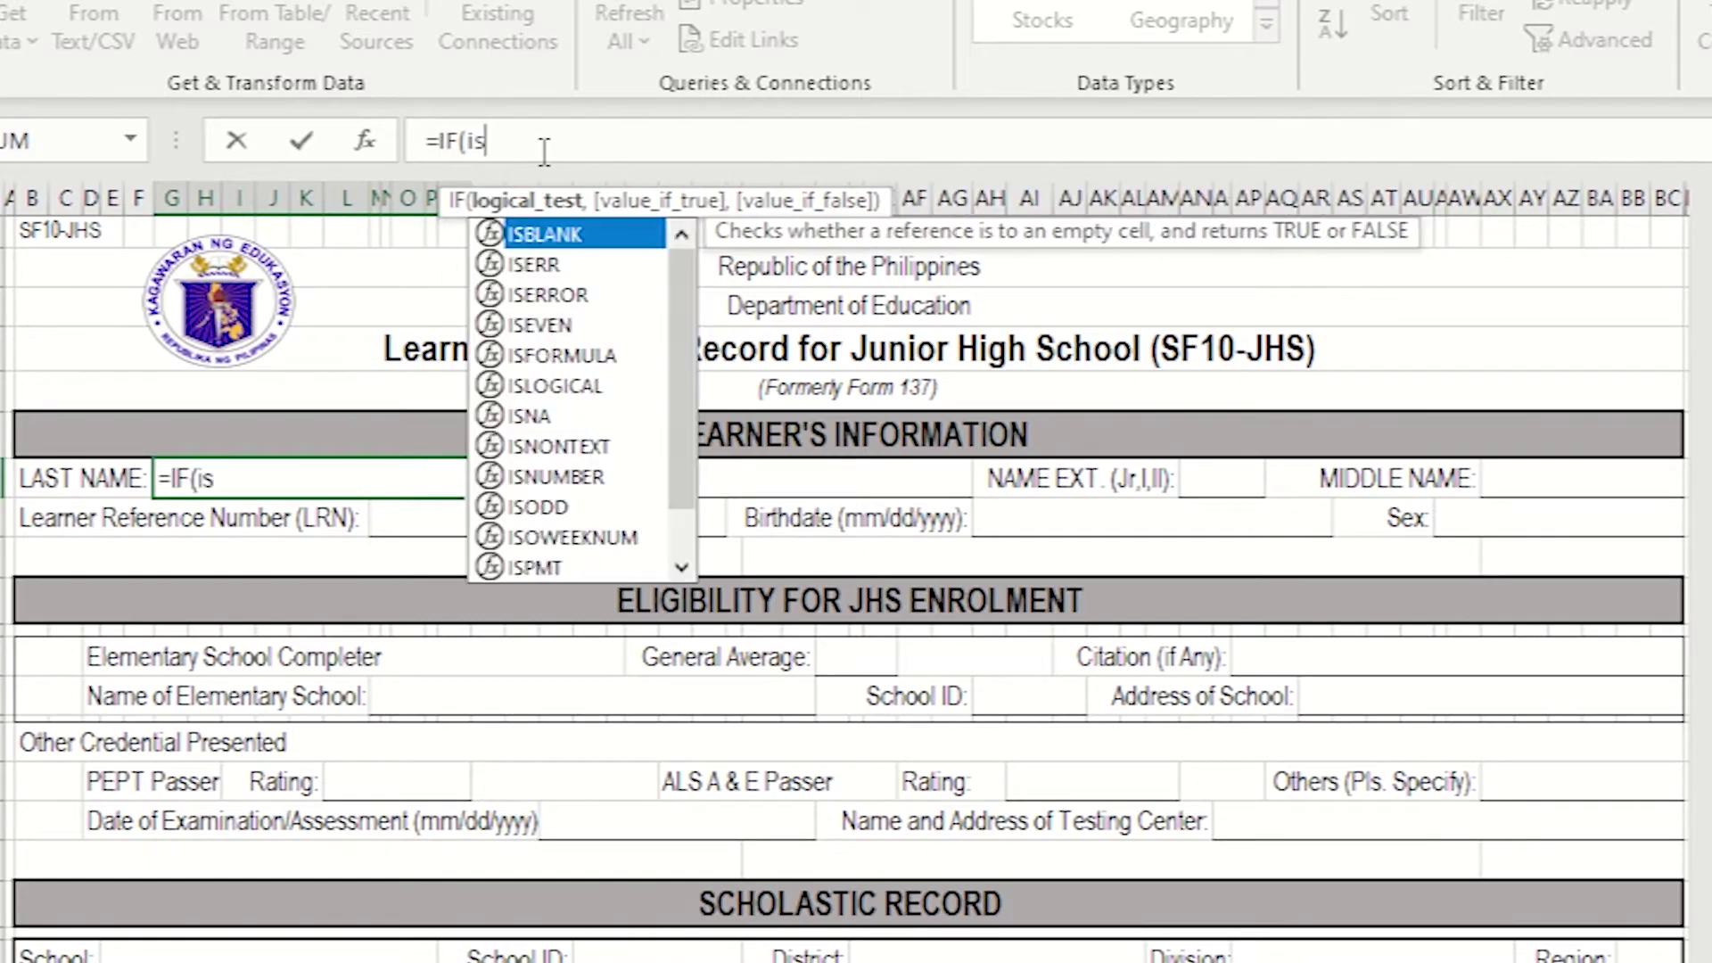
pyautogui.doubleClick(530, 237)
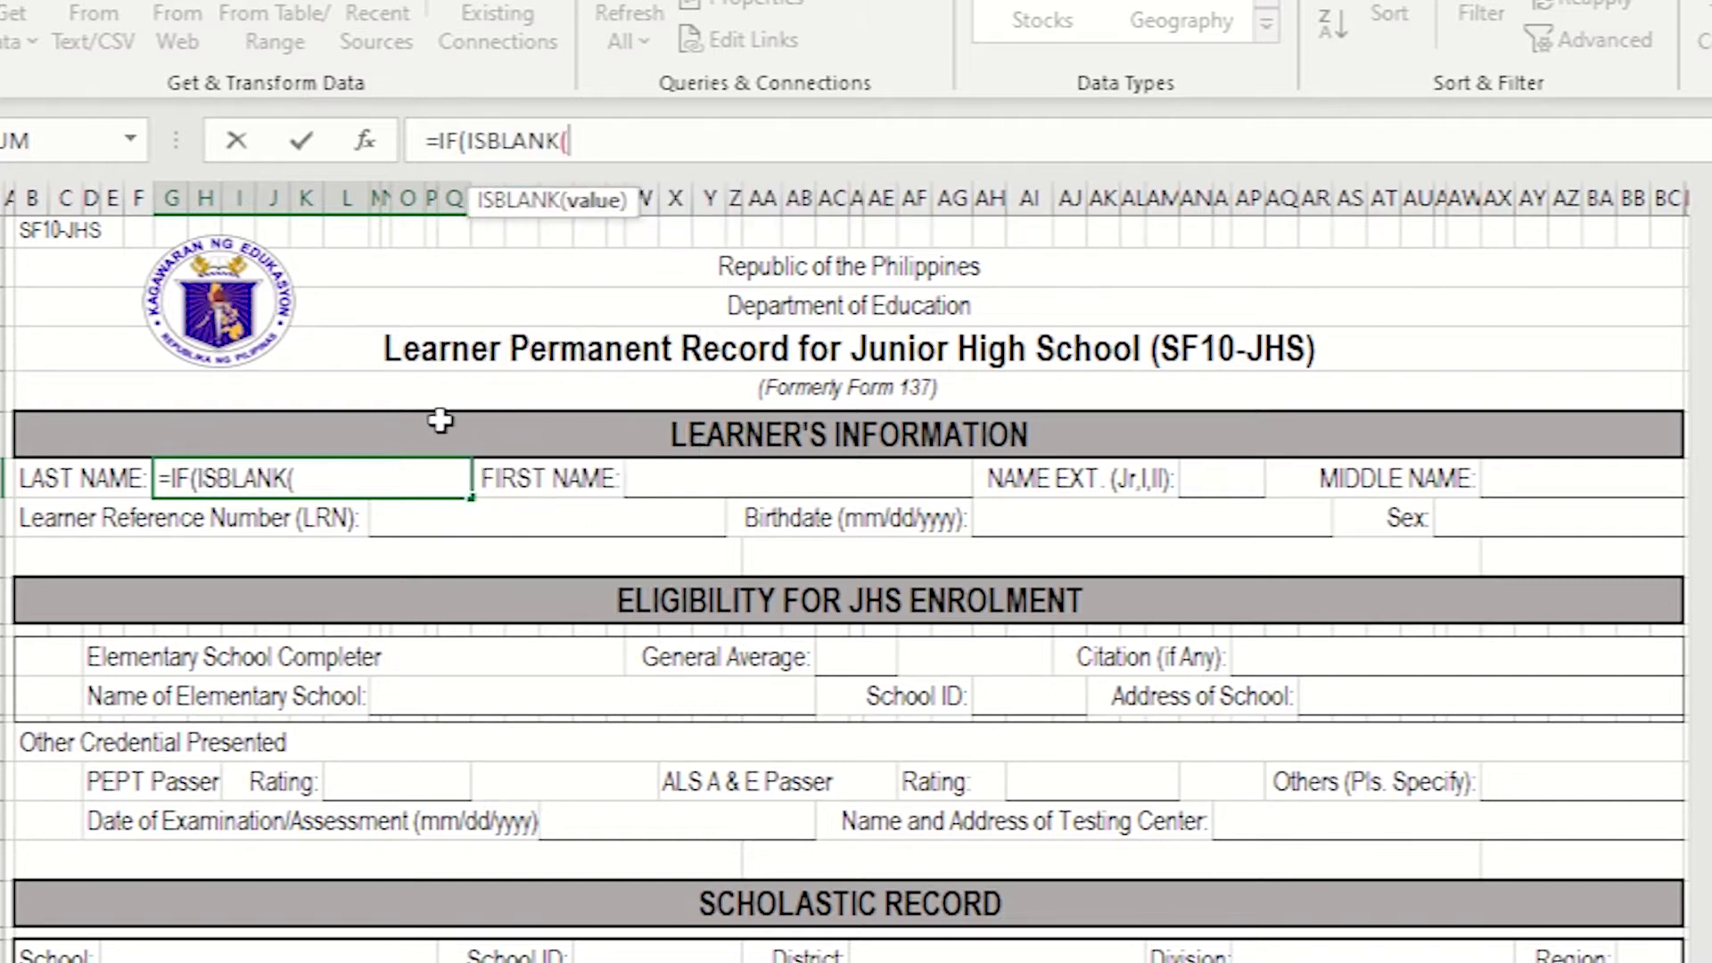
pyautogui.click(425, 516)
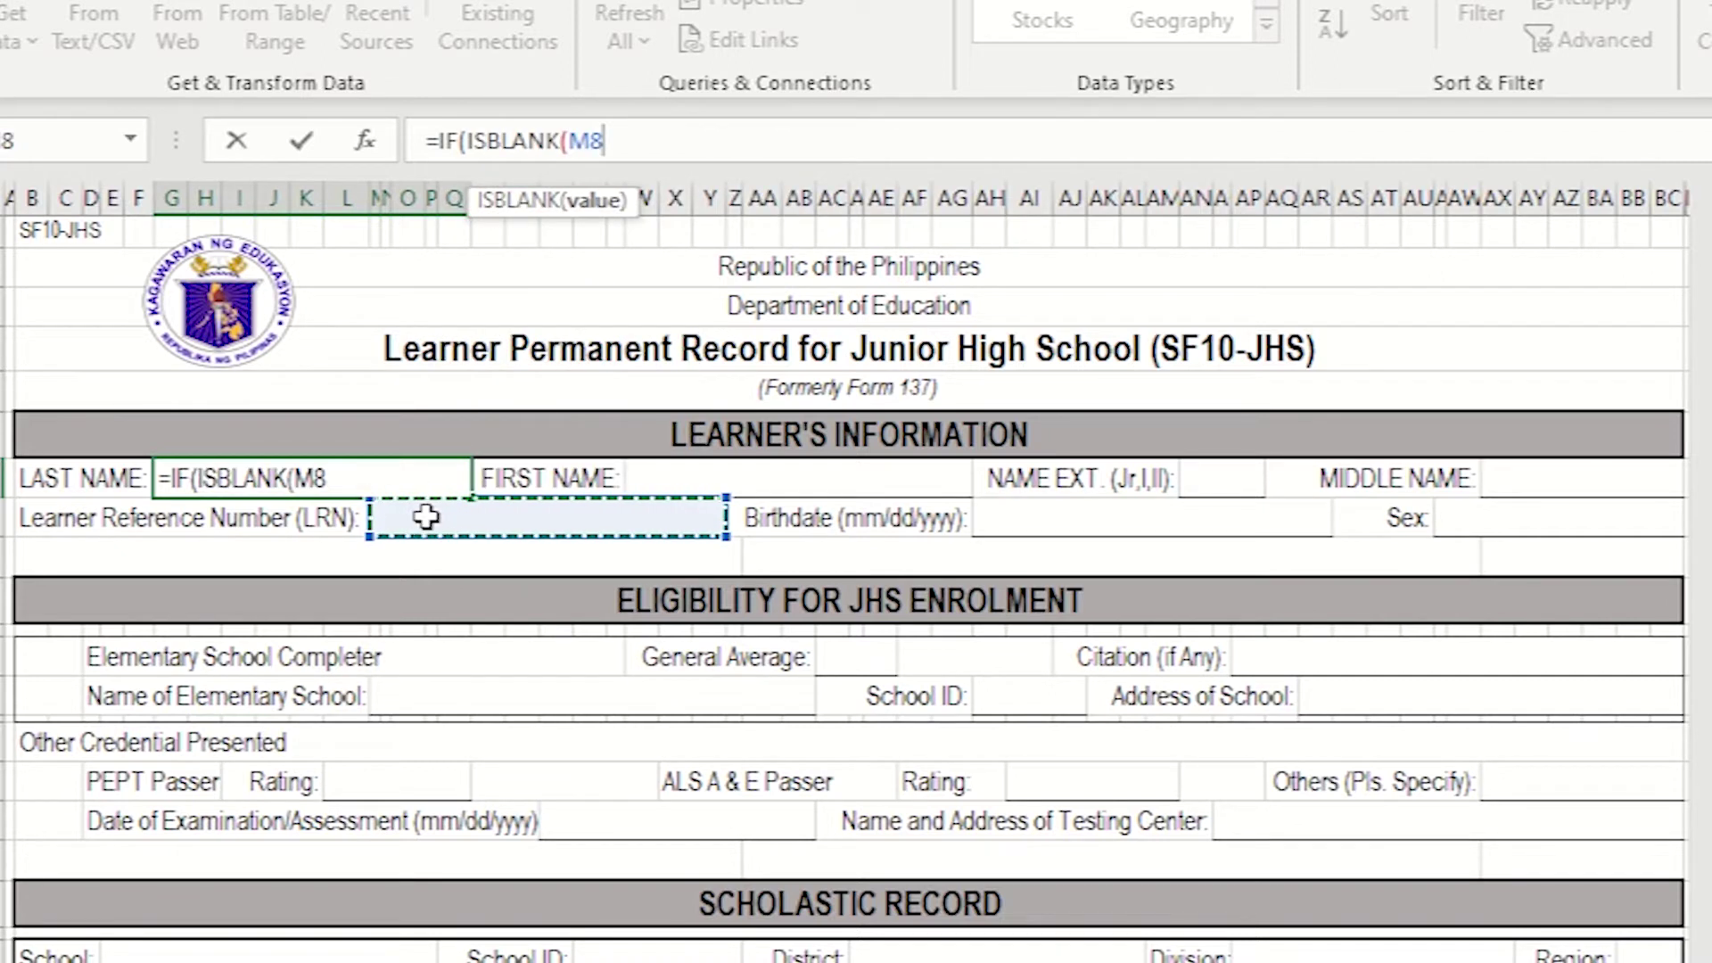
pyautogui.press('F4')
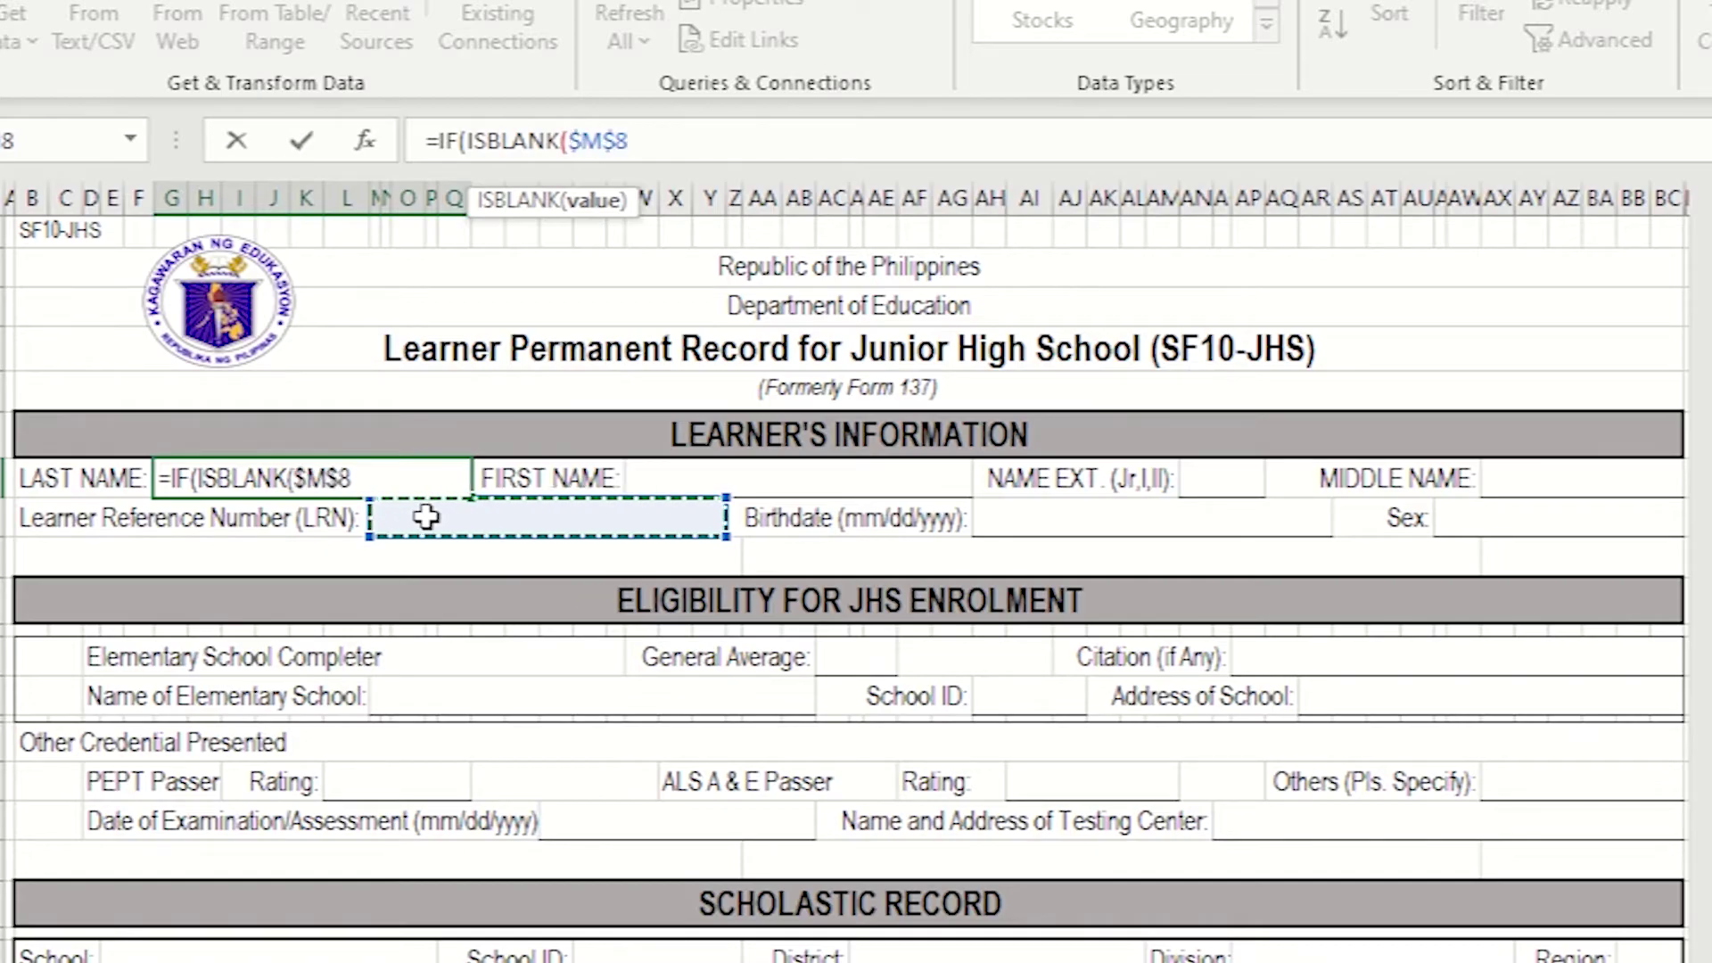
pyautogui.write(')')
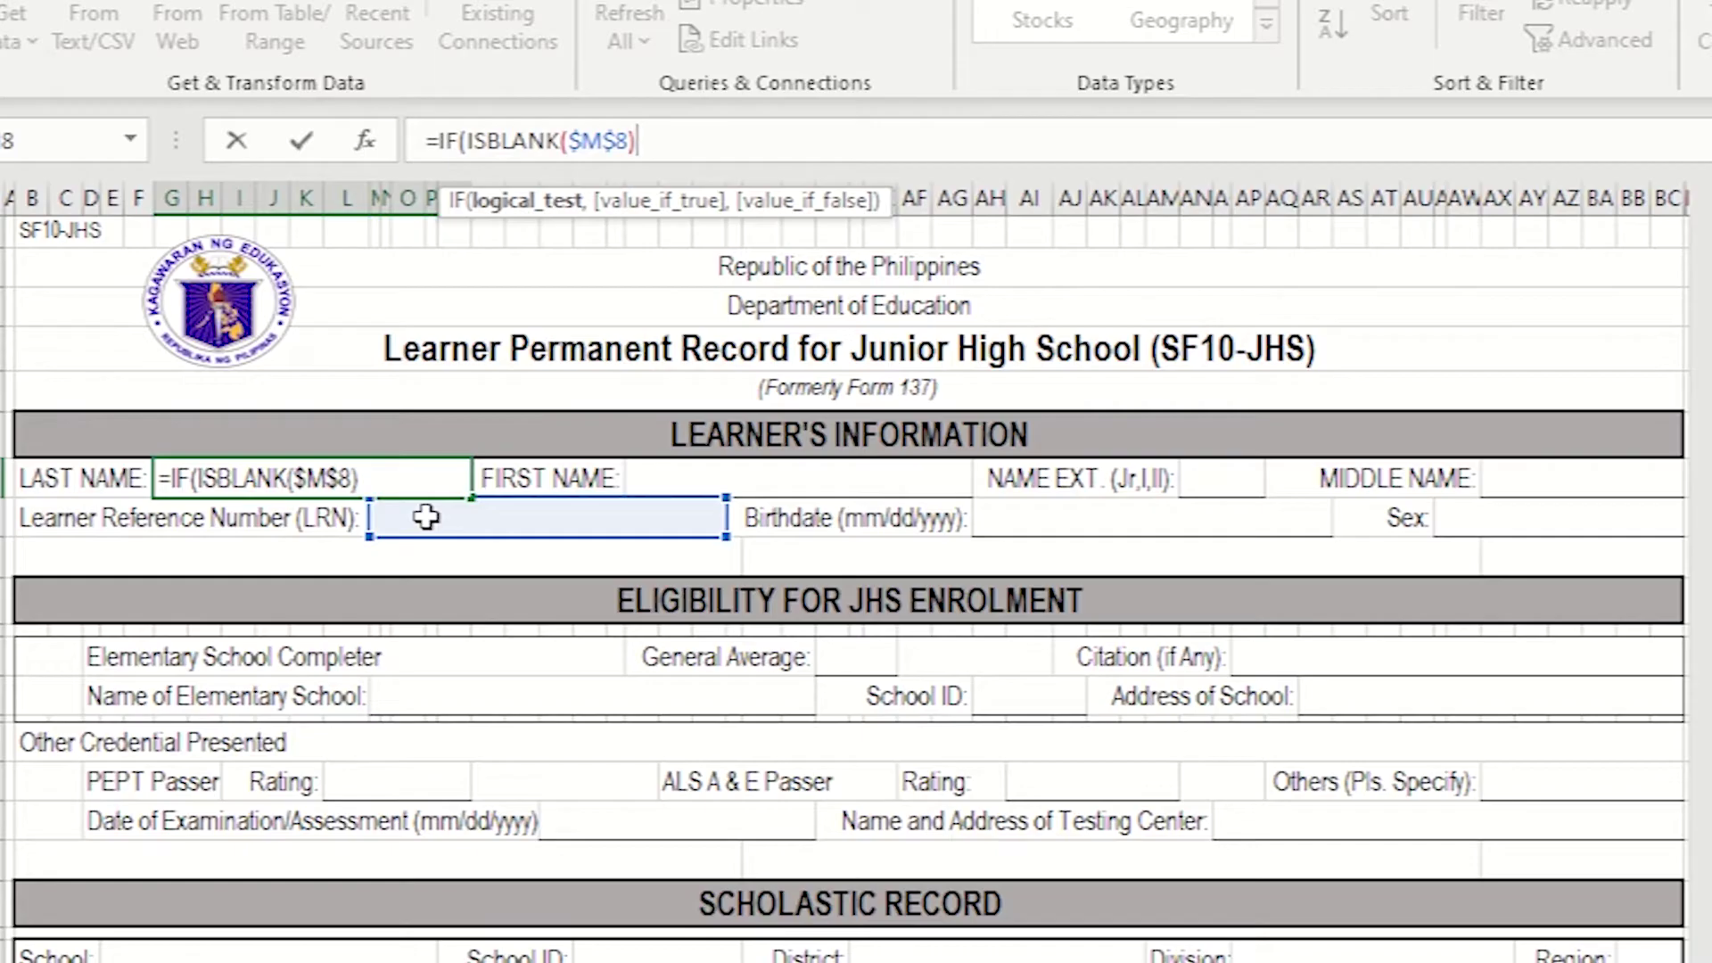
# Make the IF formula return "" when true, and begin a VLOOKUP with lookup value $M$8 as its false result.
pyautogui.write(',')
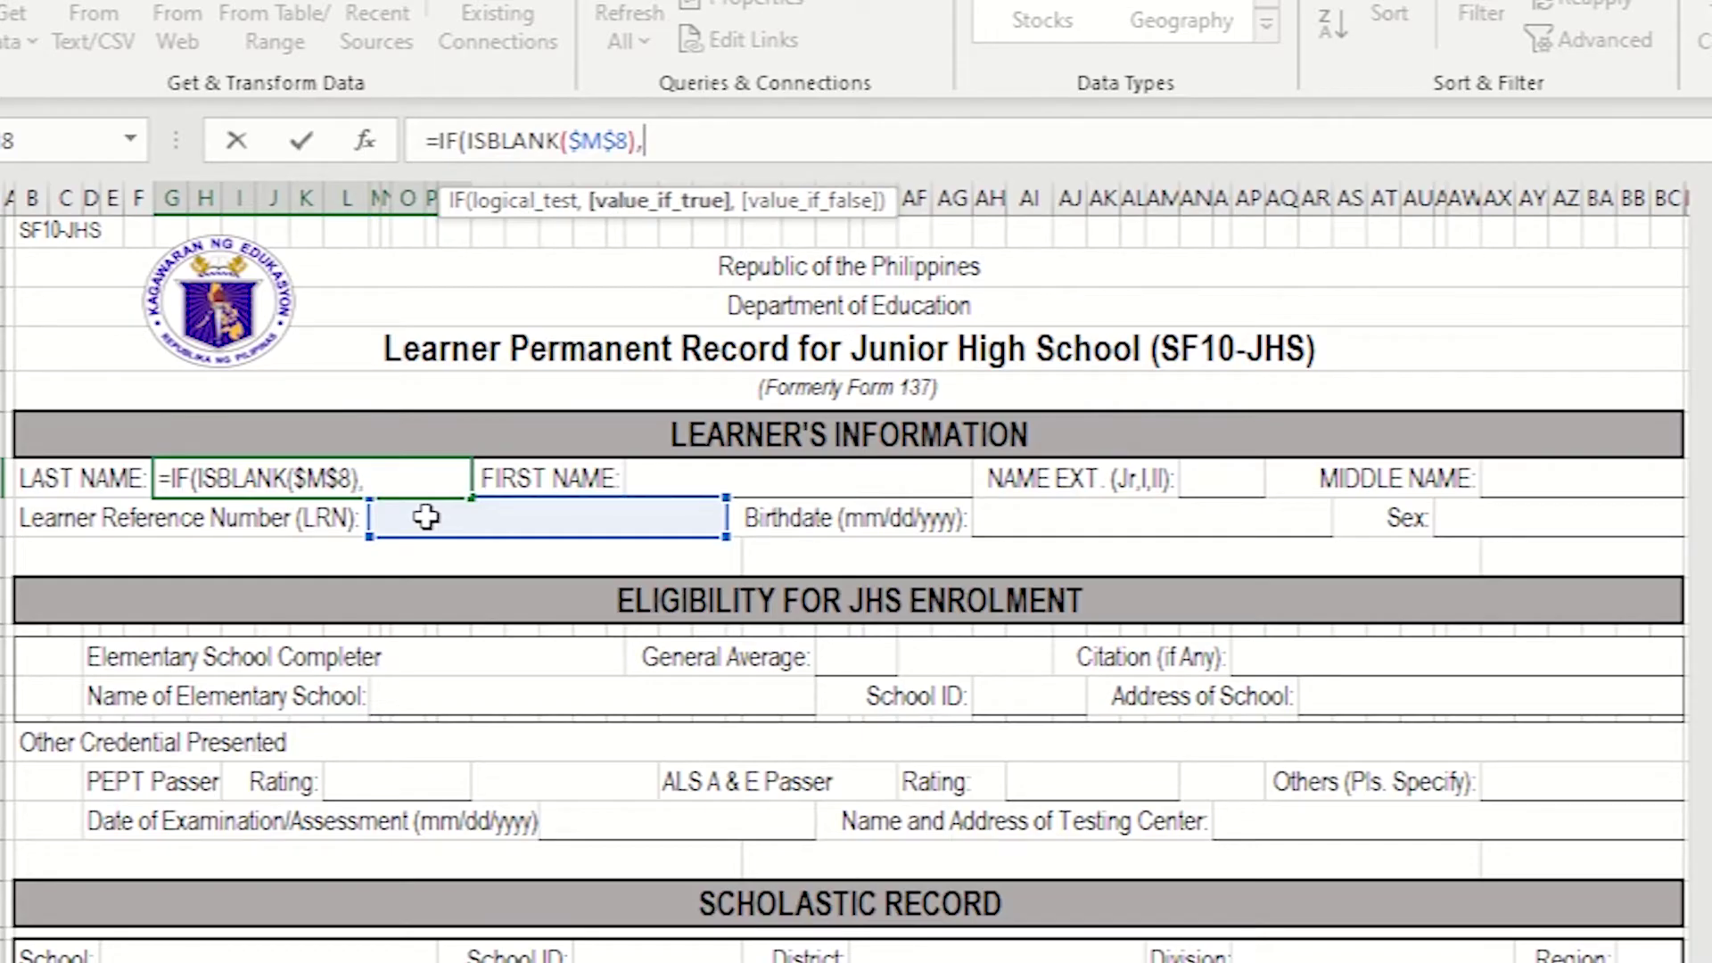
pyautogui.write('""<')
pyautogui.press('BackSpace')
pyautogui.write(',')
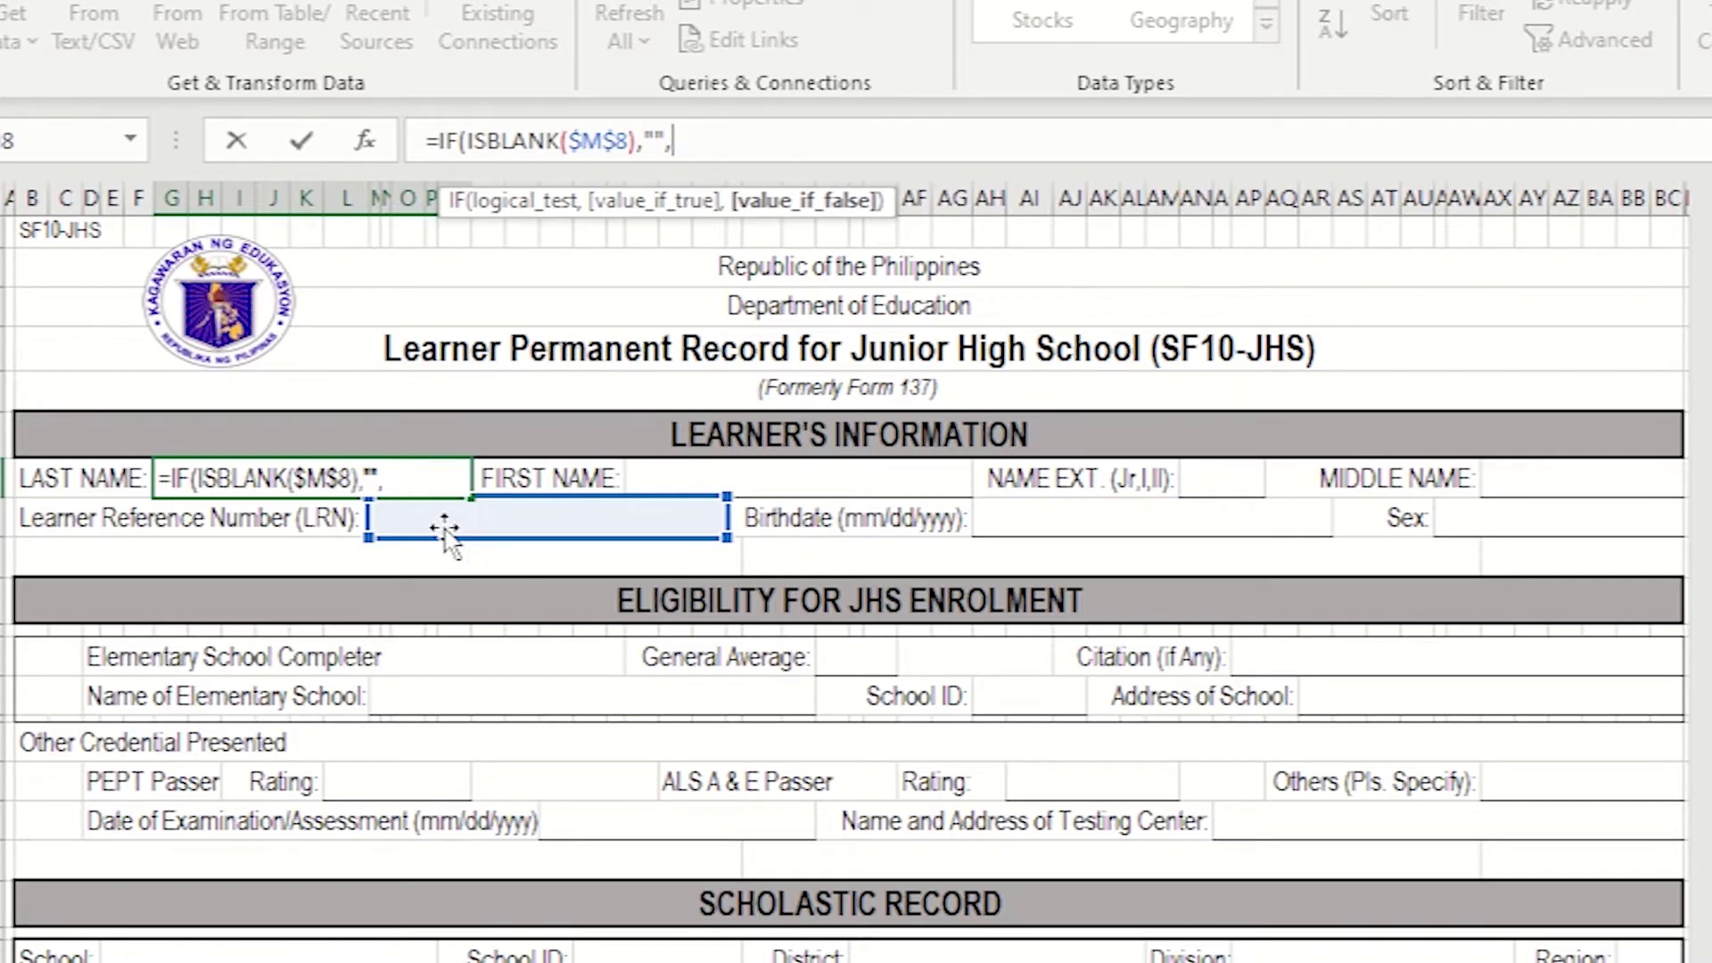
pyautogui.write('vl')
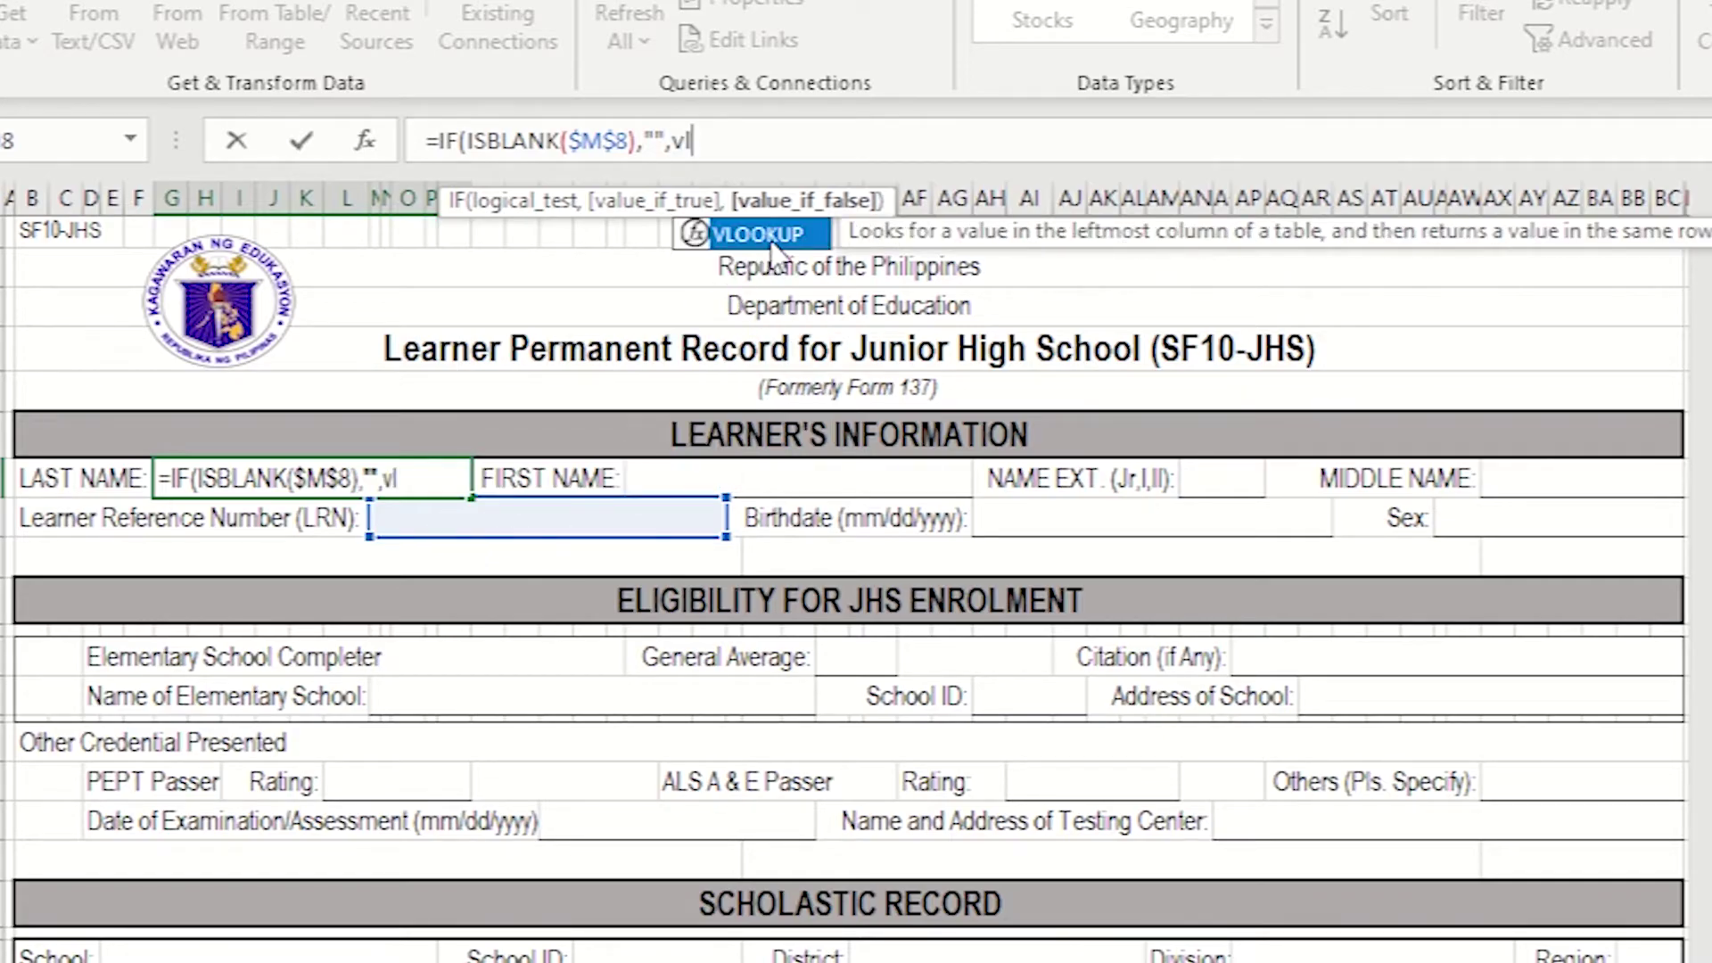
pyautogui.doubleClick(769, 235)
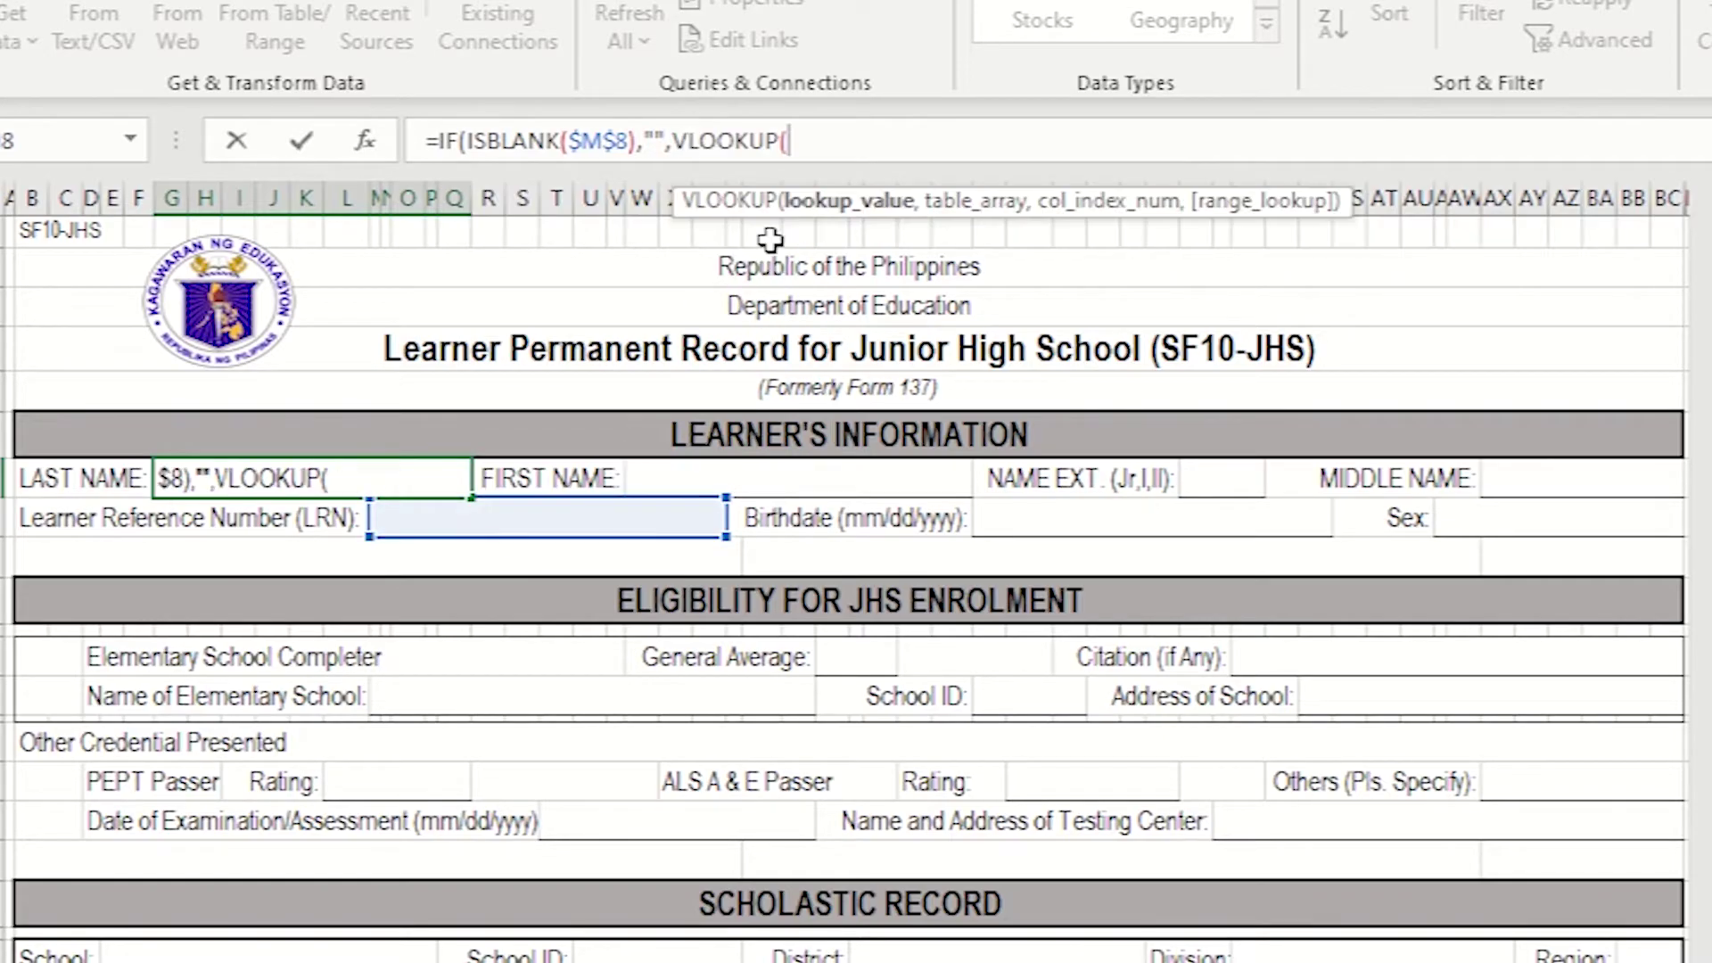
pyautogui.click(569, 514)
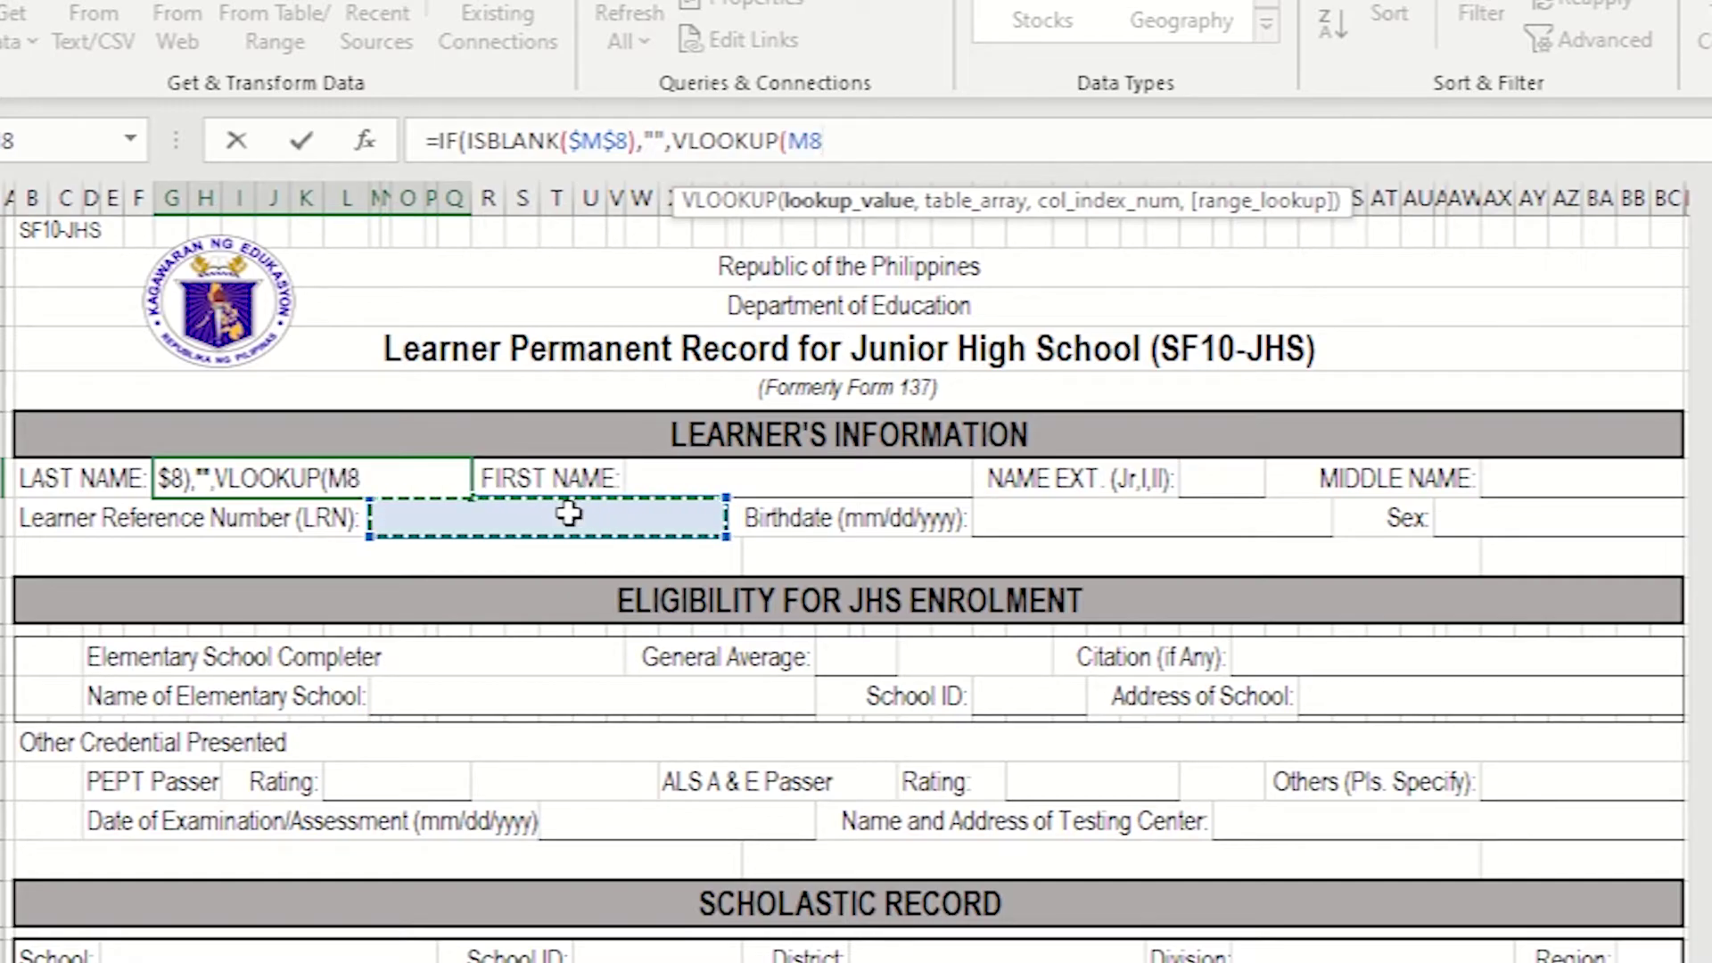
pyautogui.press('F4')
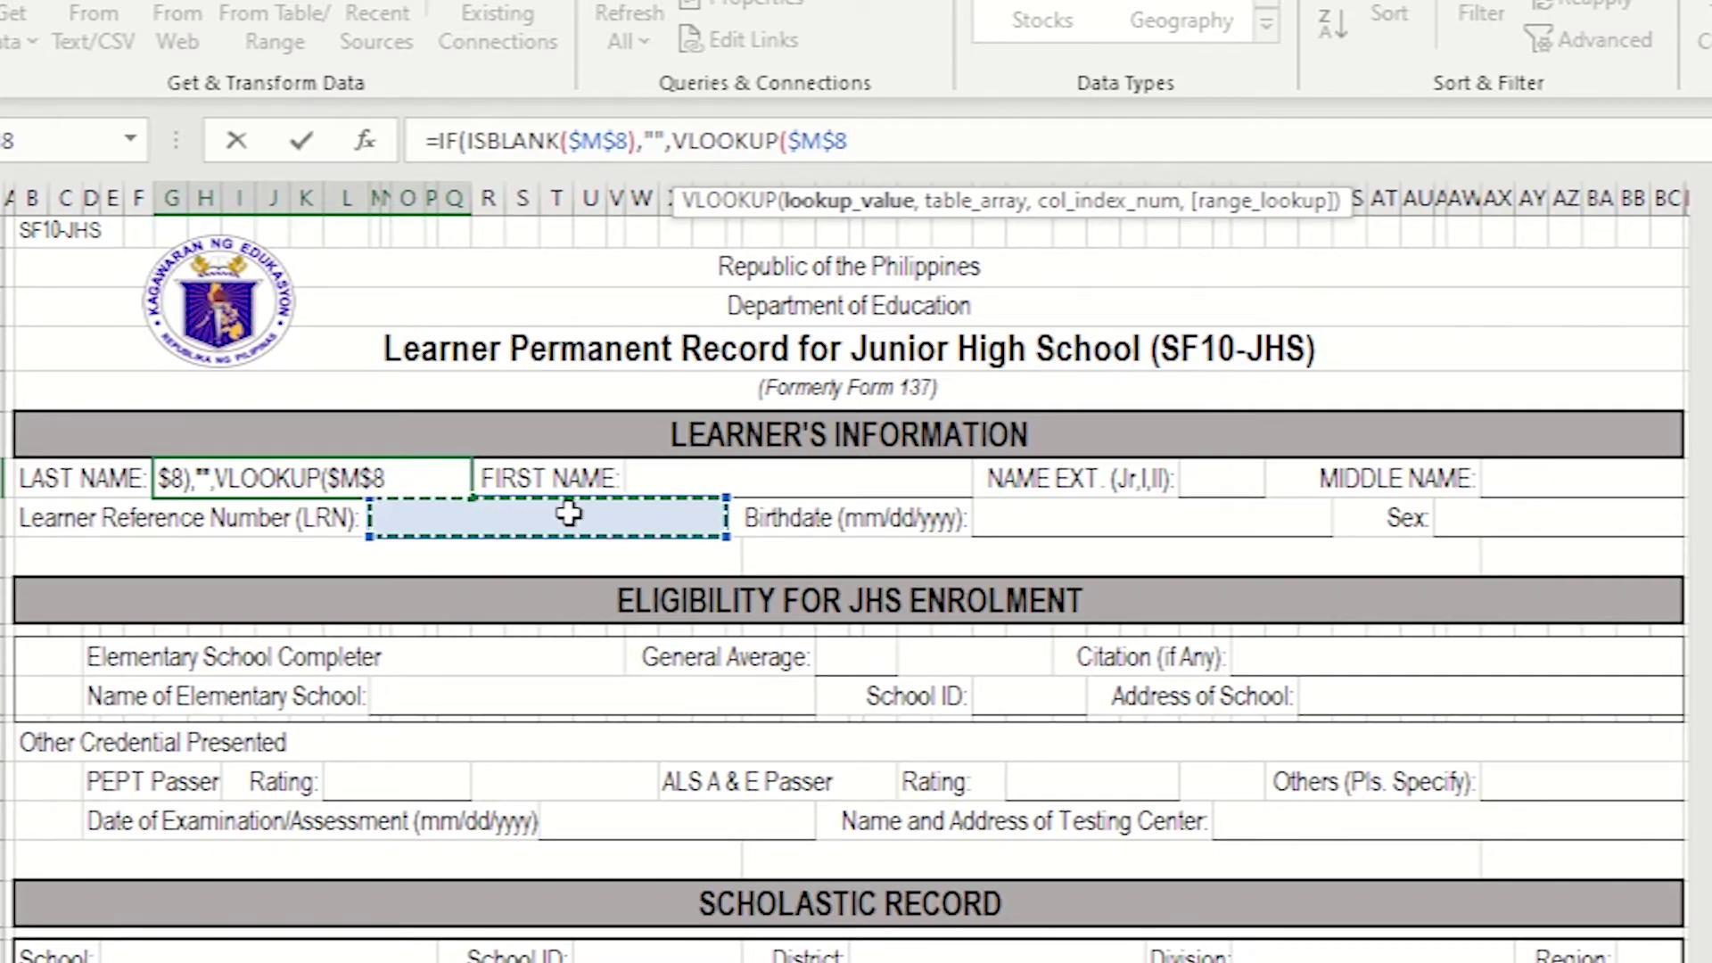
pyautogui.write(',')
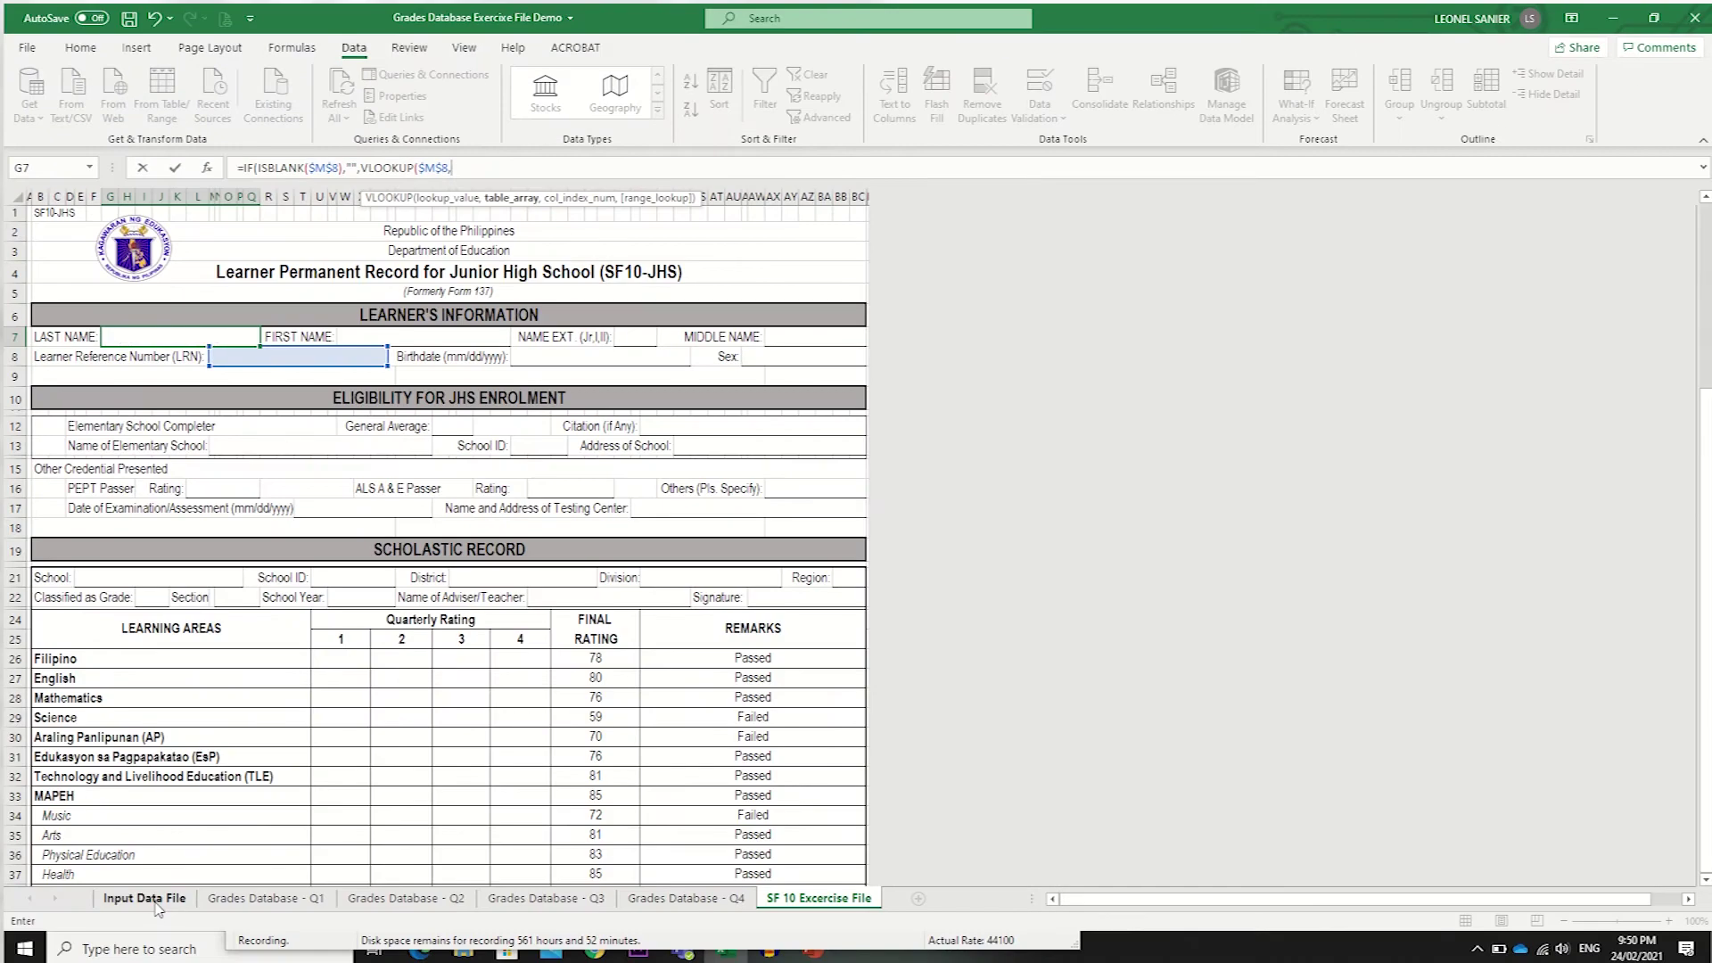
# Set the VLOOKUP table array to the absolute range 'Input Data File'!$B$2:$H$51.
pyautogui.click(156, 903)
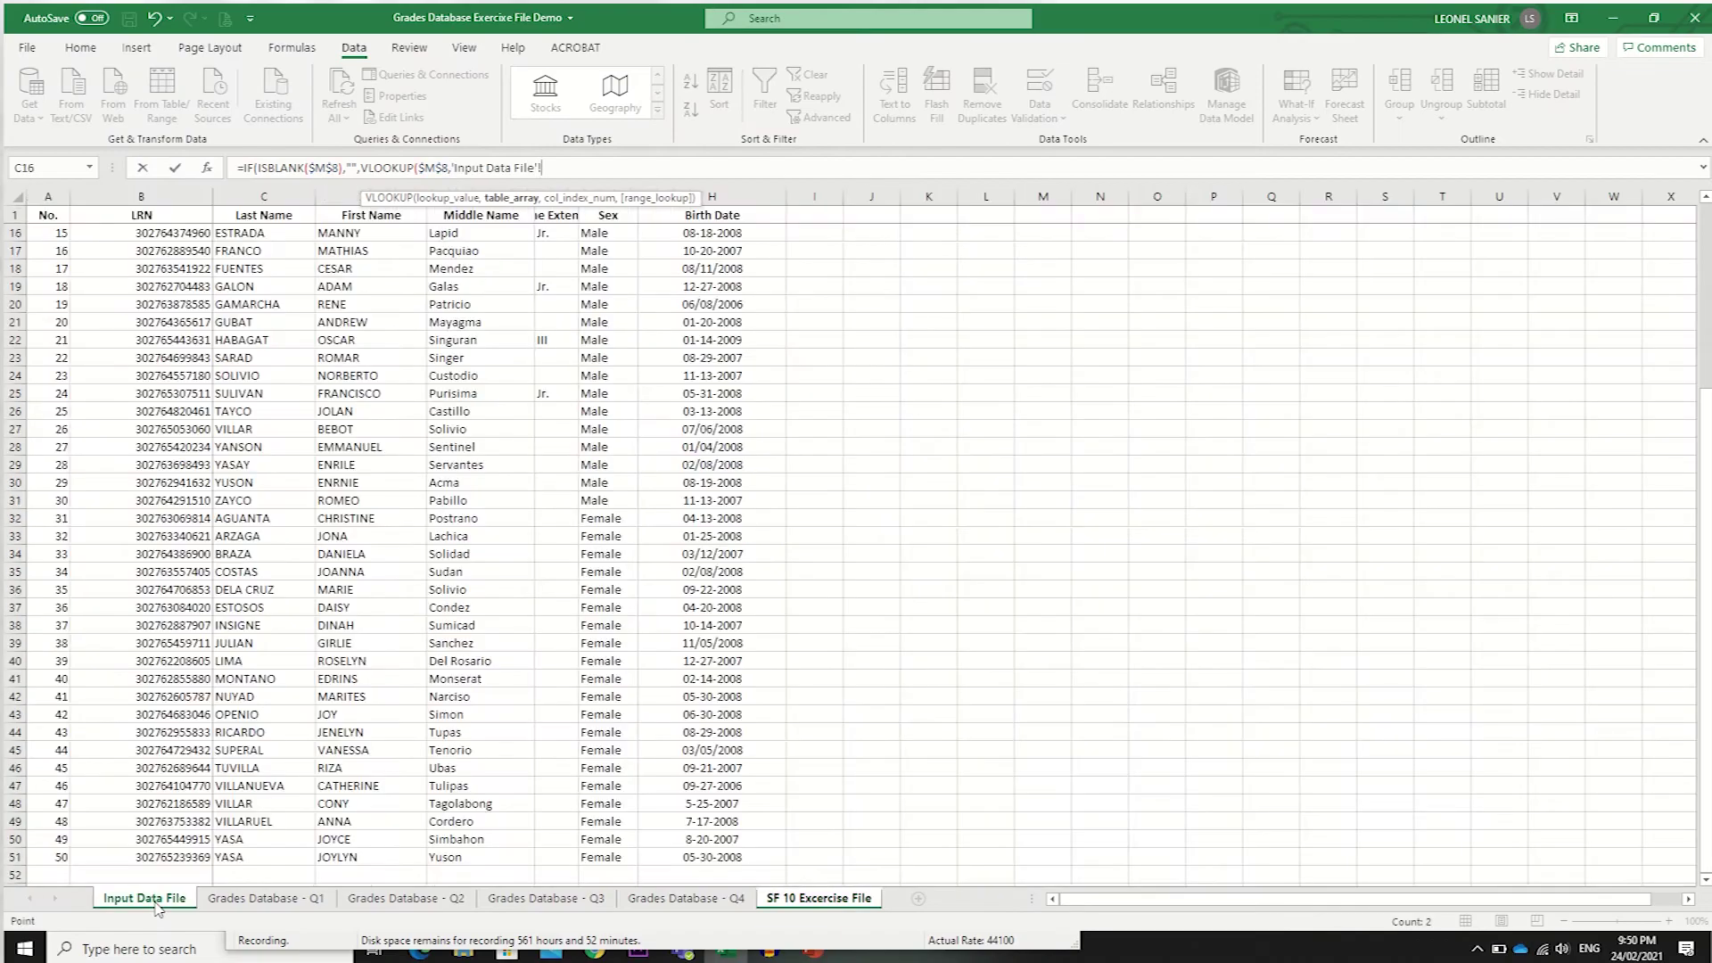
pyautogui.click(122, 214)
pyautogui.press('Down')
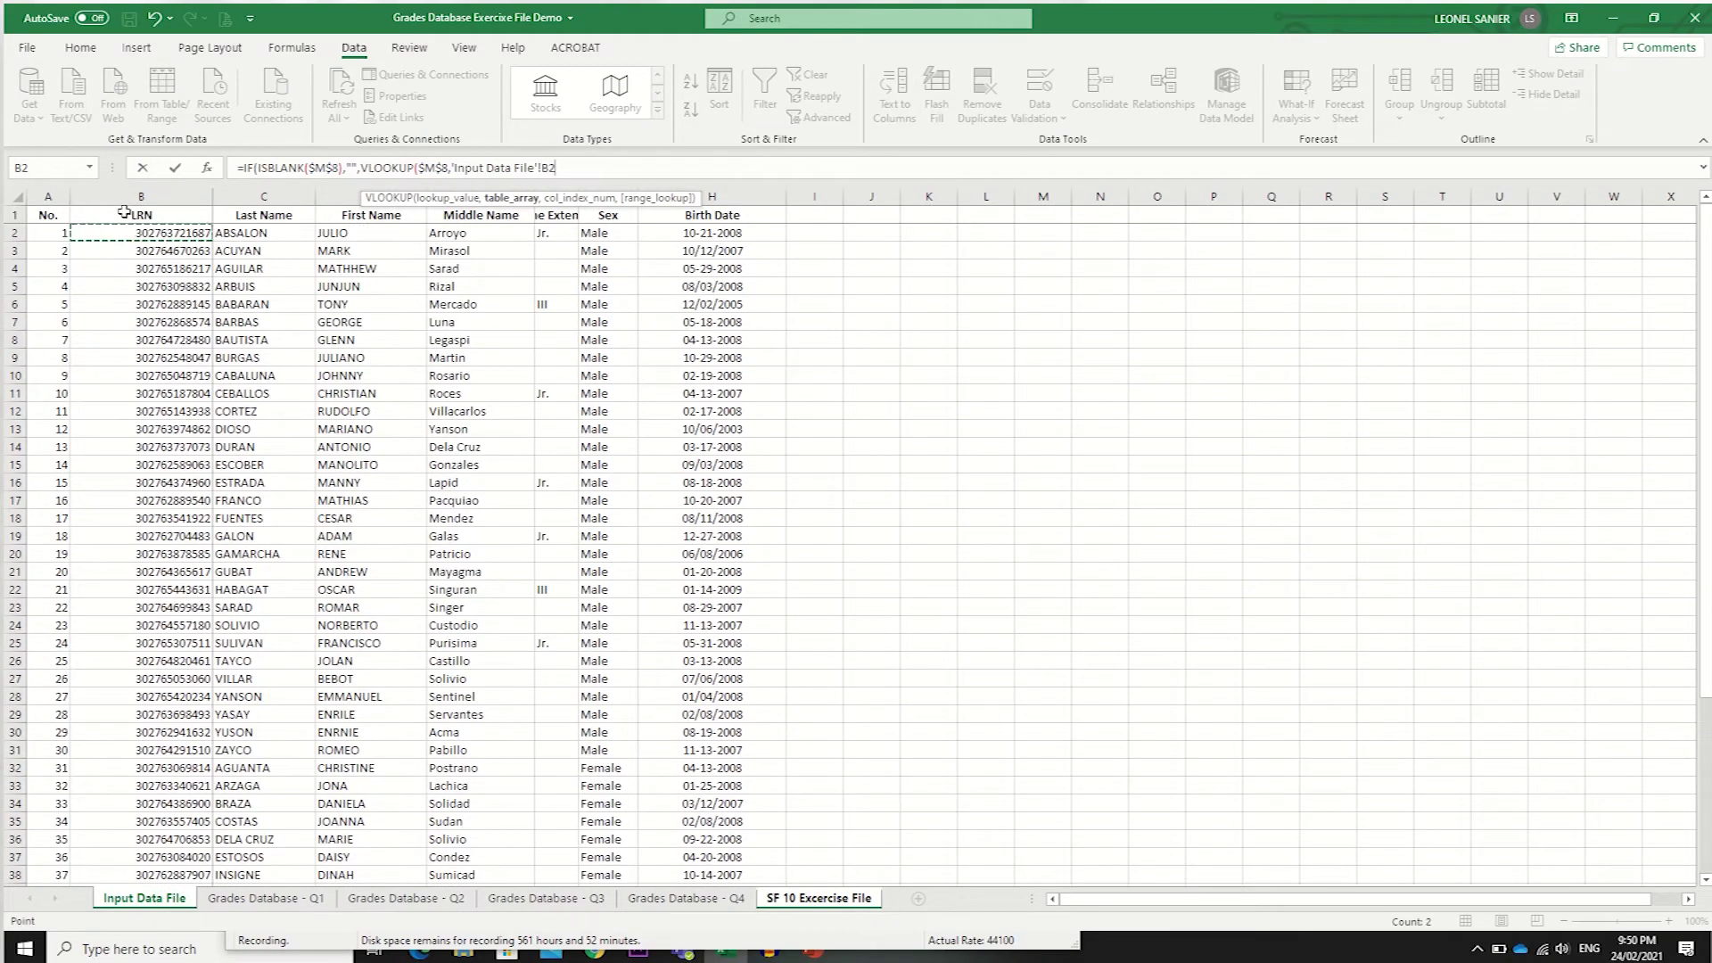
pyautogui.moveTo(120, 234); pyautogui.dragTo(705, 861)
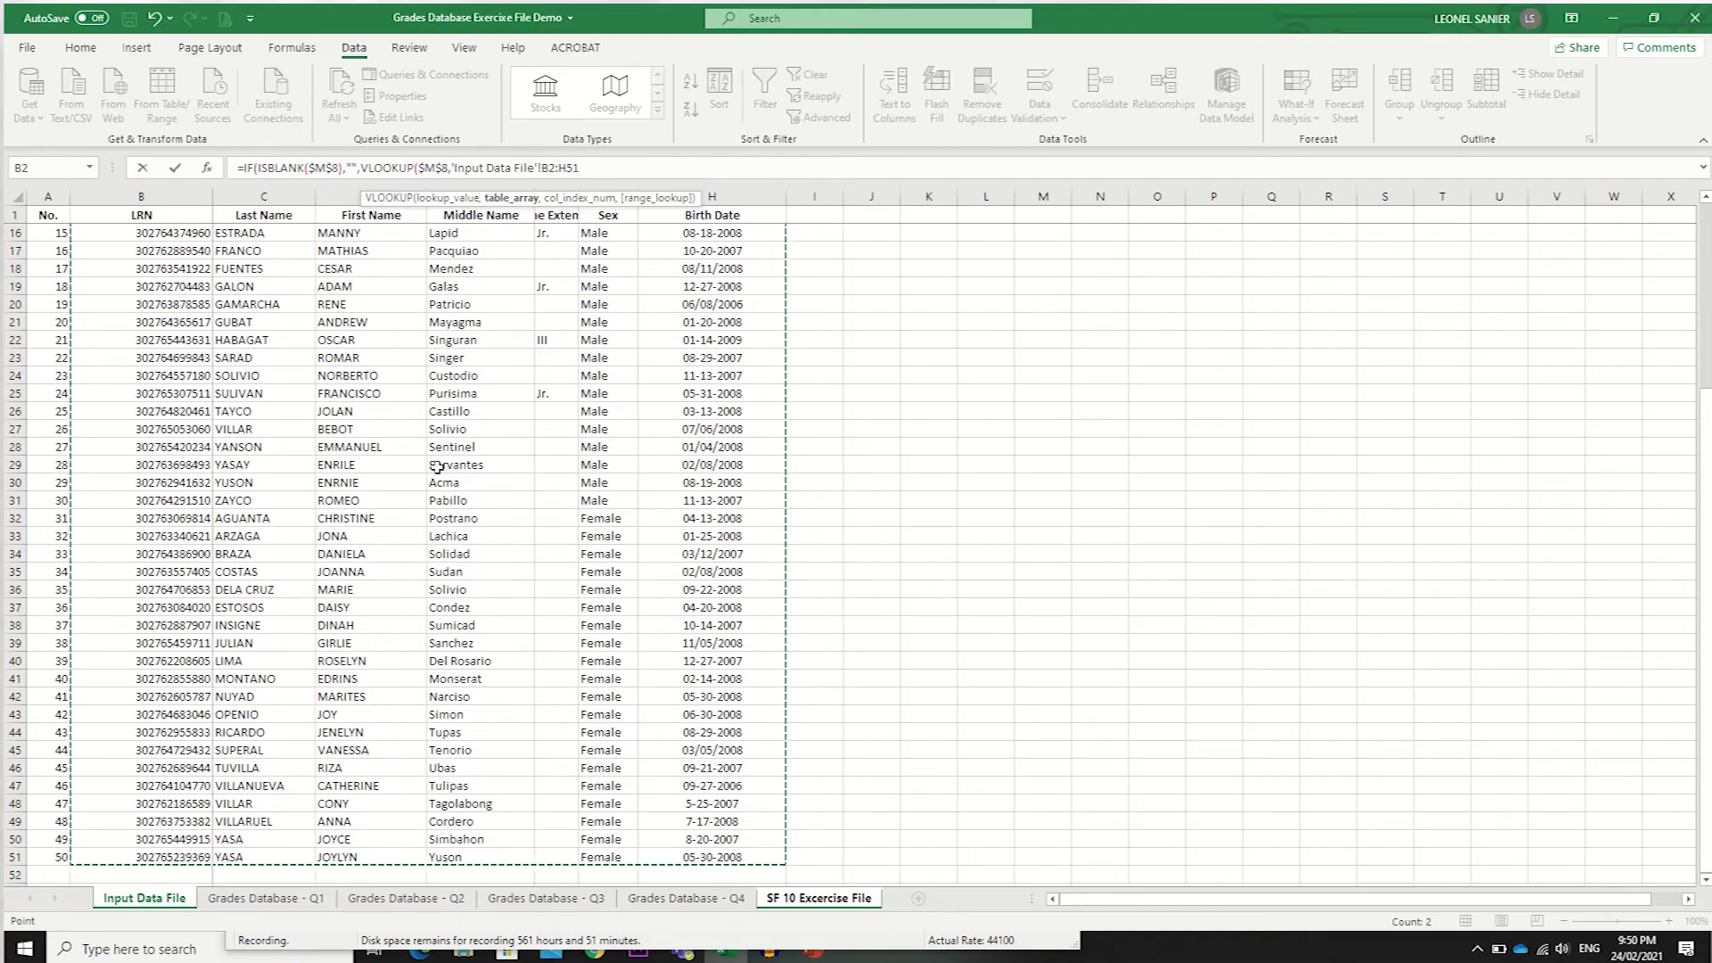
pyautogui.press('F4')
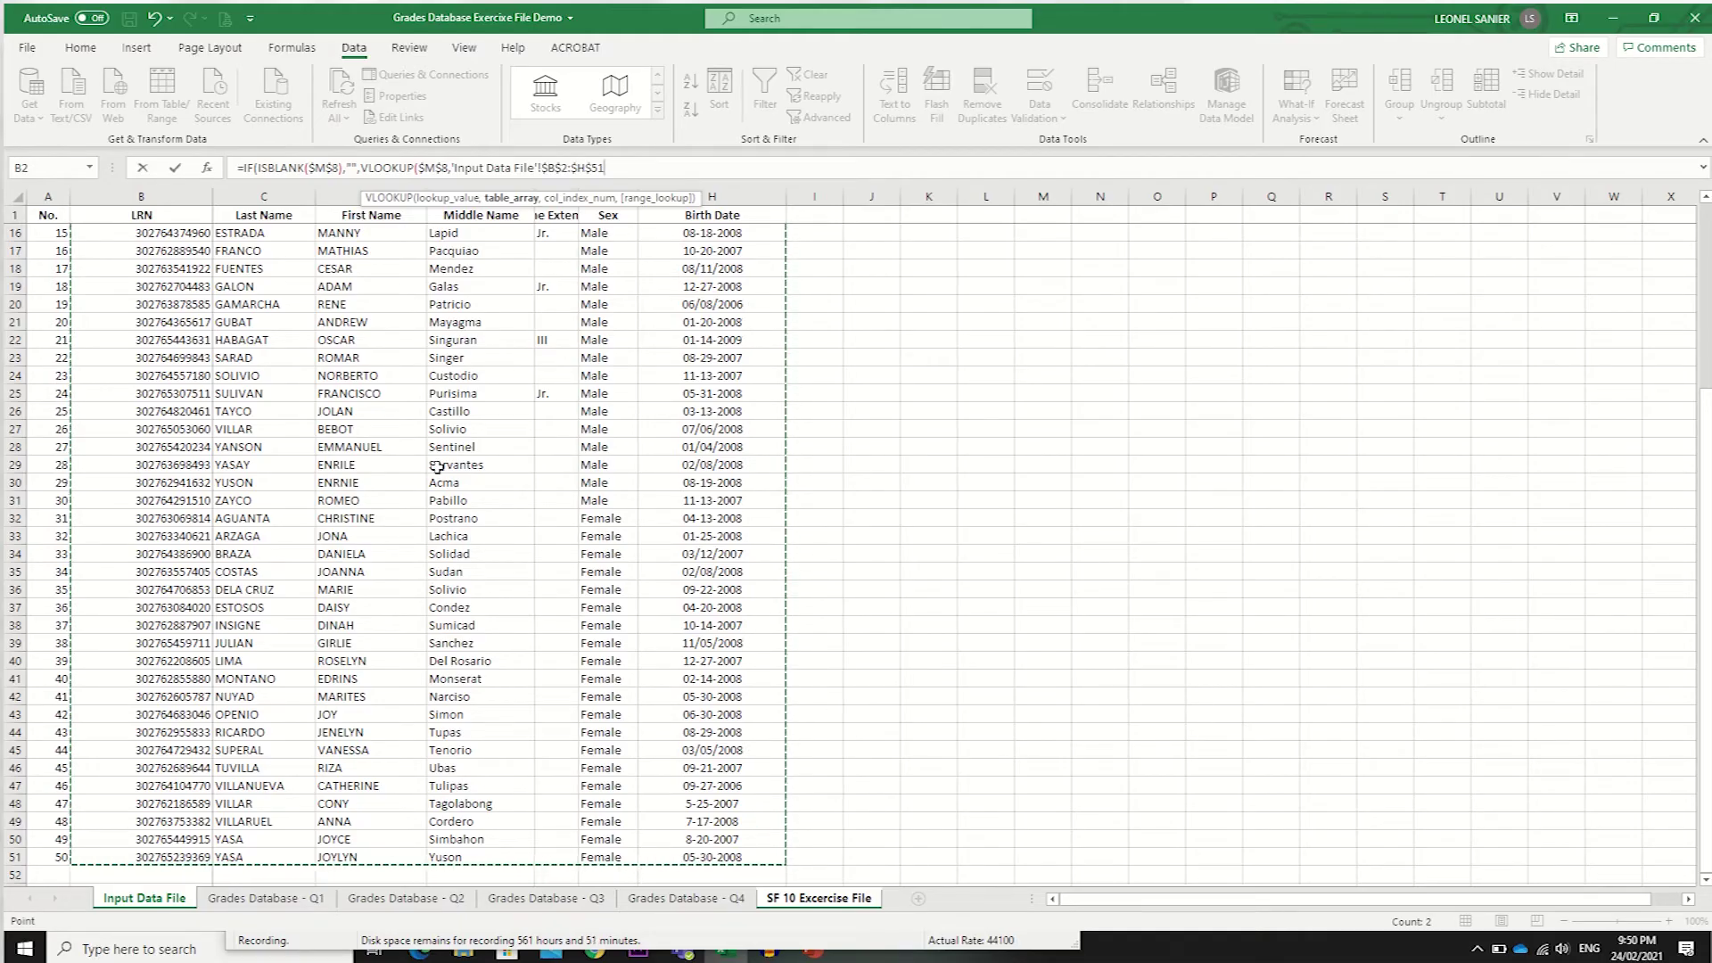
pyautogui.write(',')
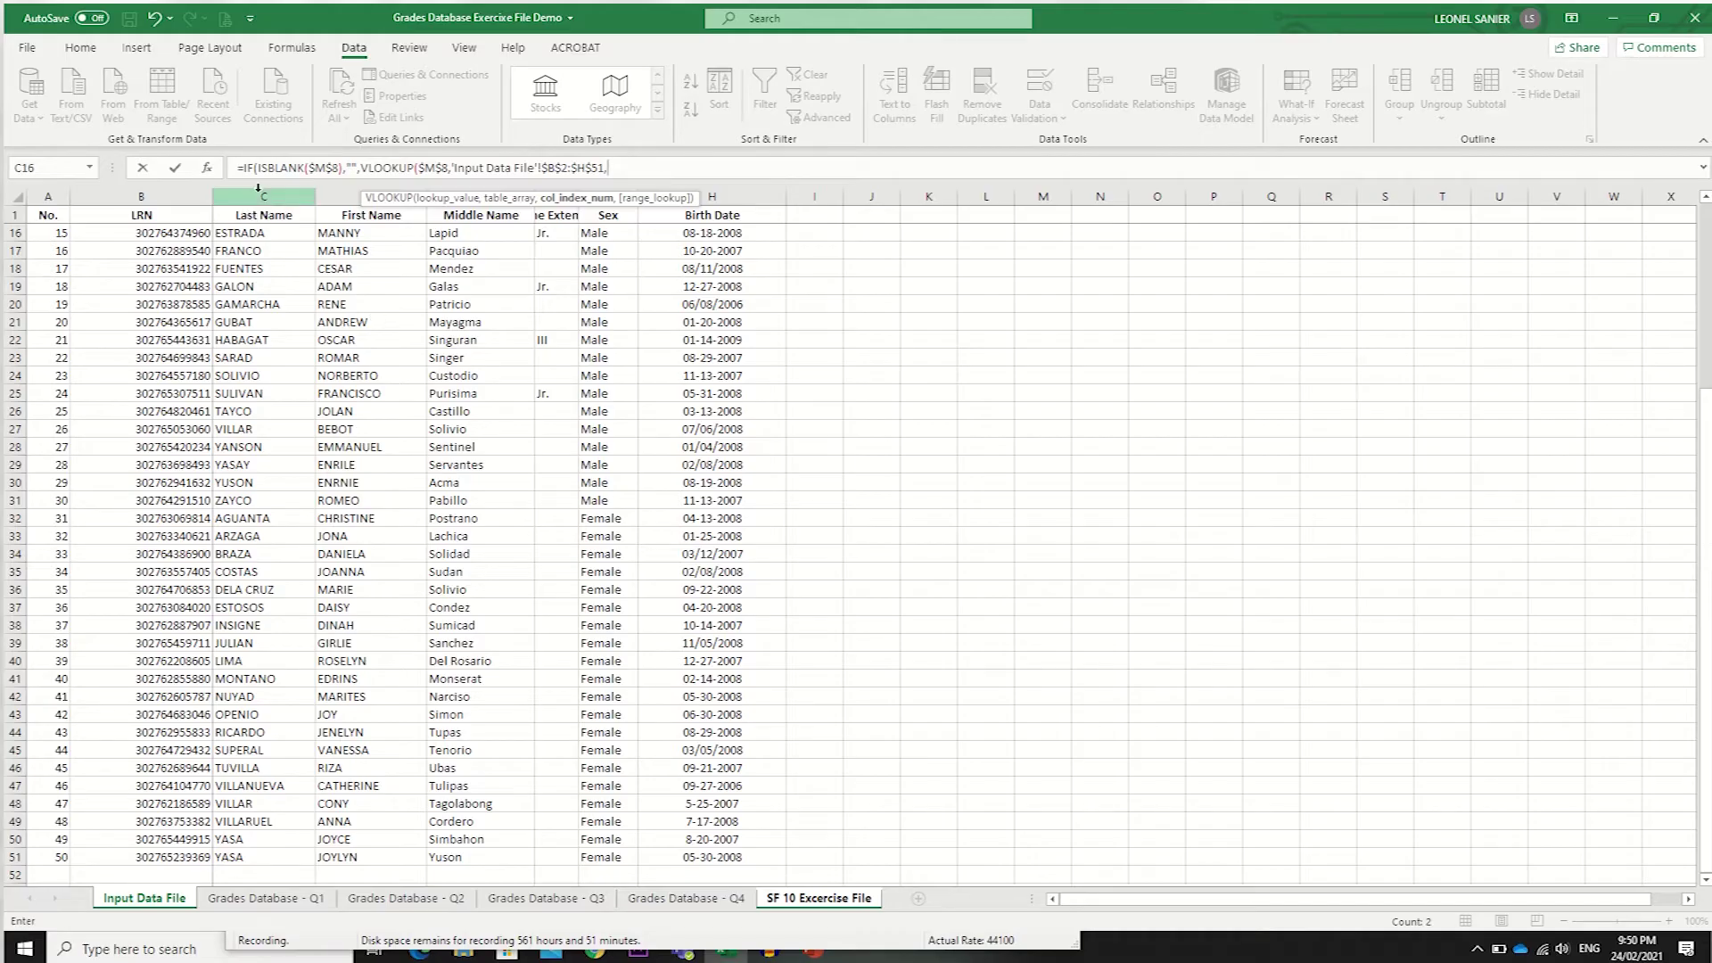
# Complete the Last Name formula with column index 2 and FALSE for an exact match, and enter it.
pyautogui.write('2,')
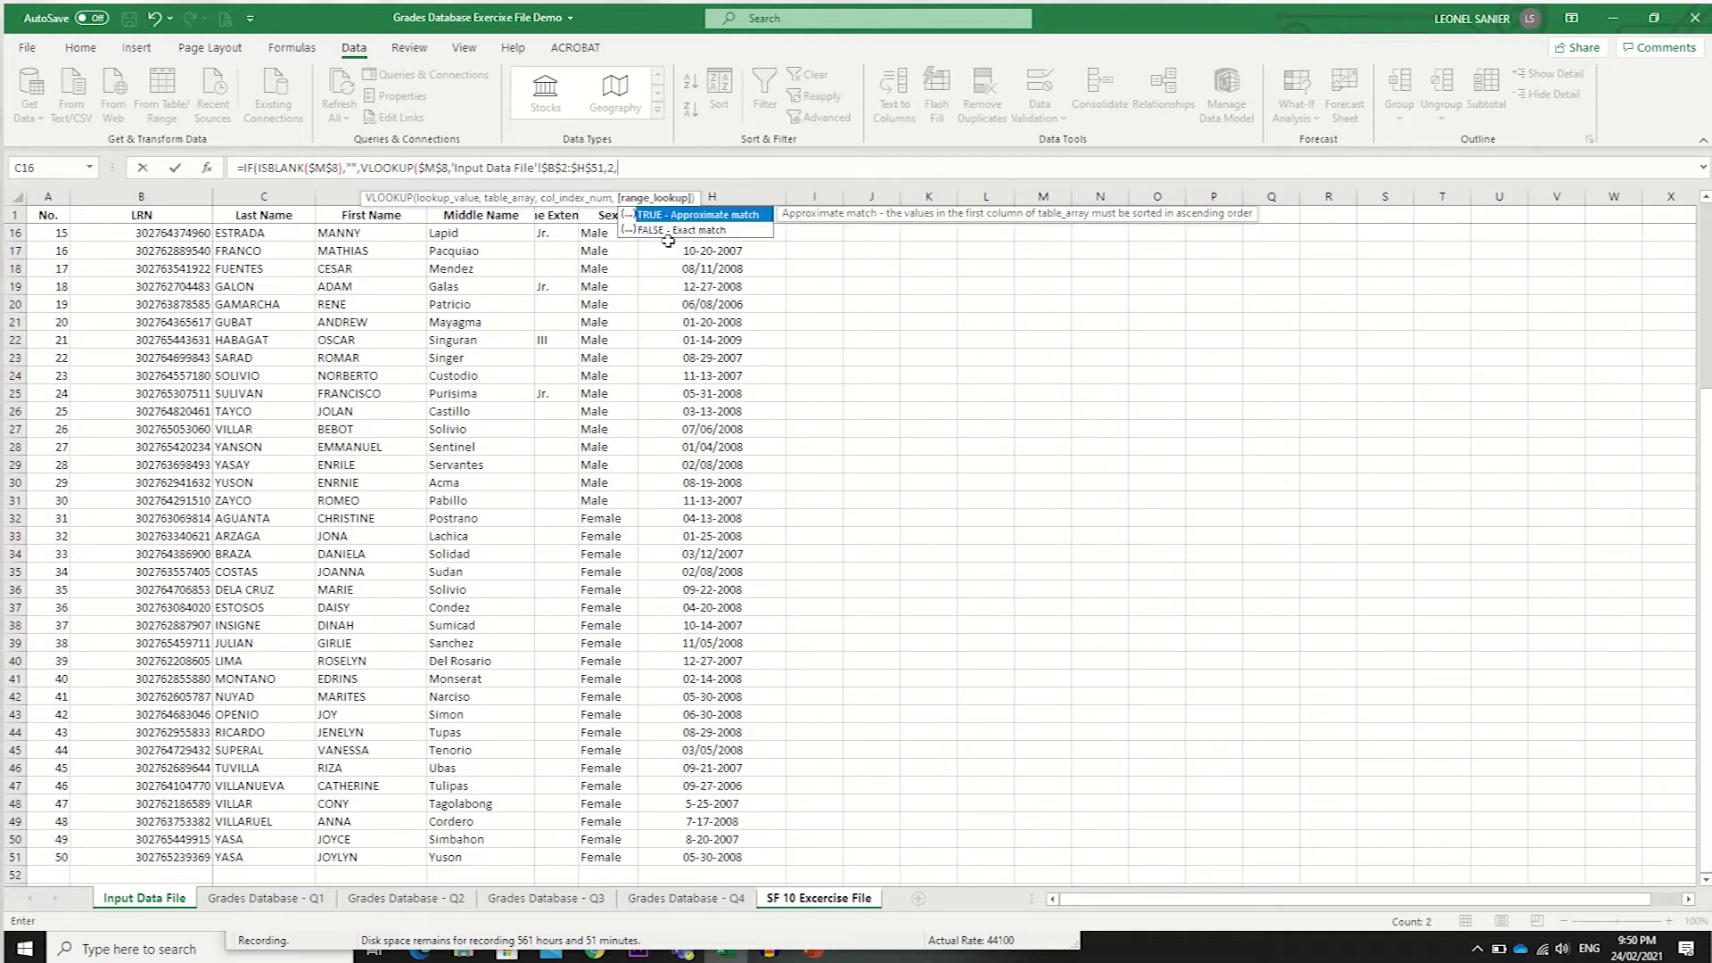
pyautogui.doubleClick(670, 230)
pyautogui.write('))')
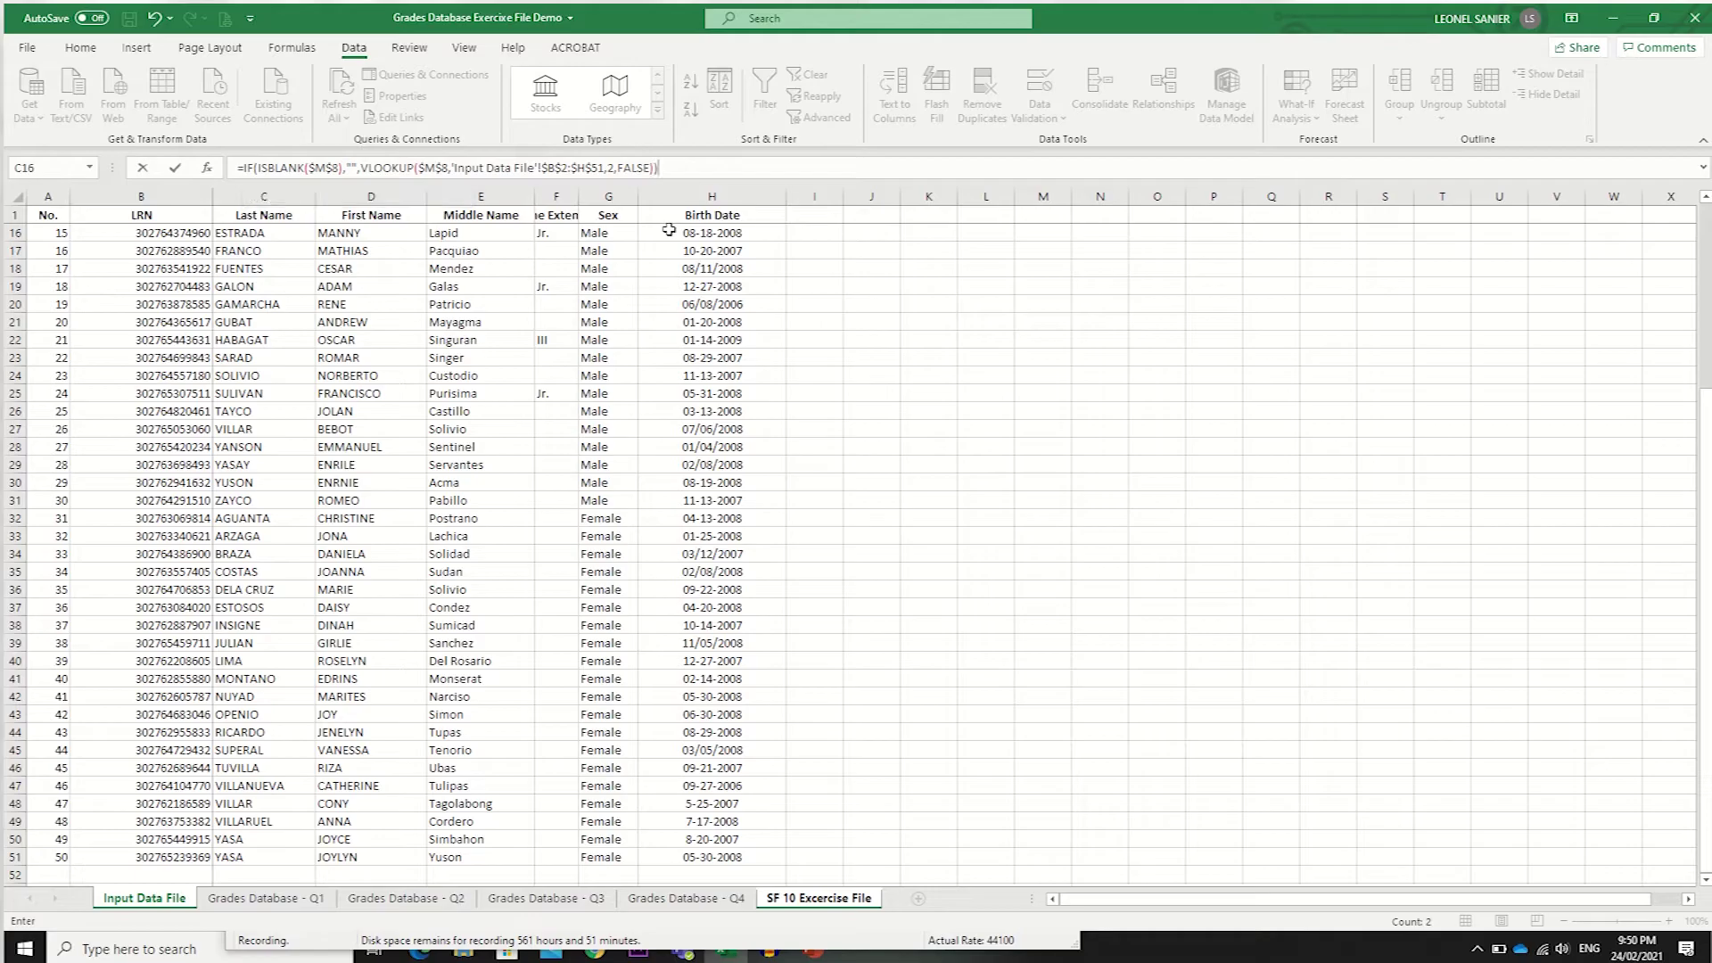
pyautogui.press('Return')
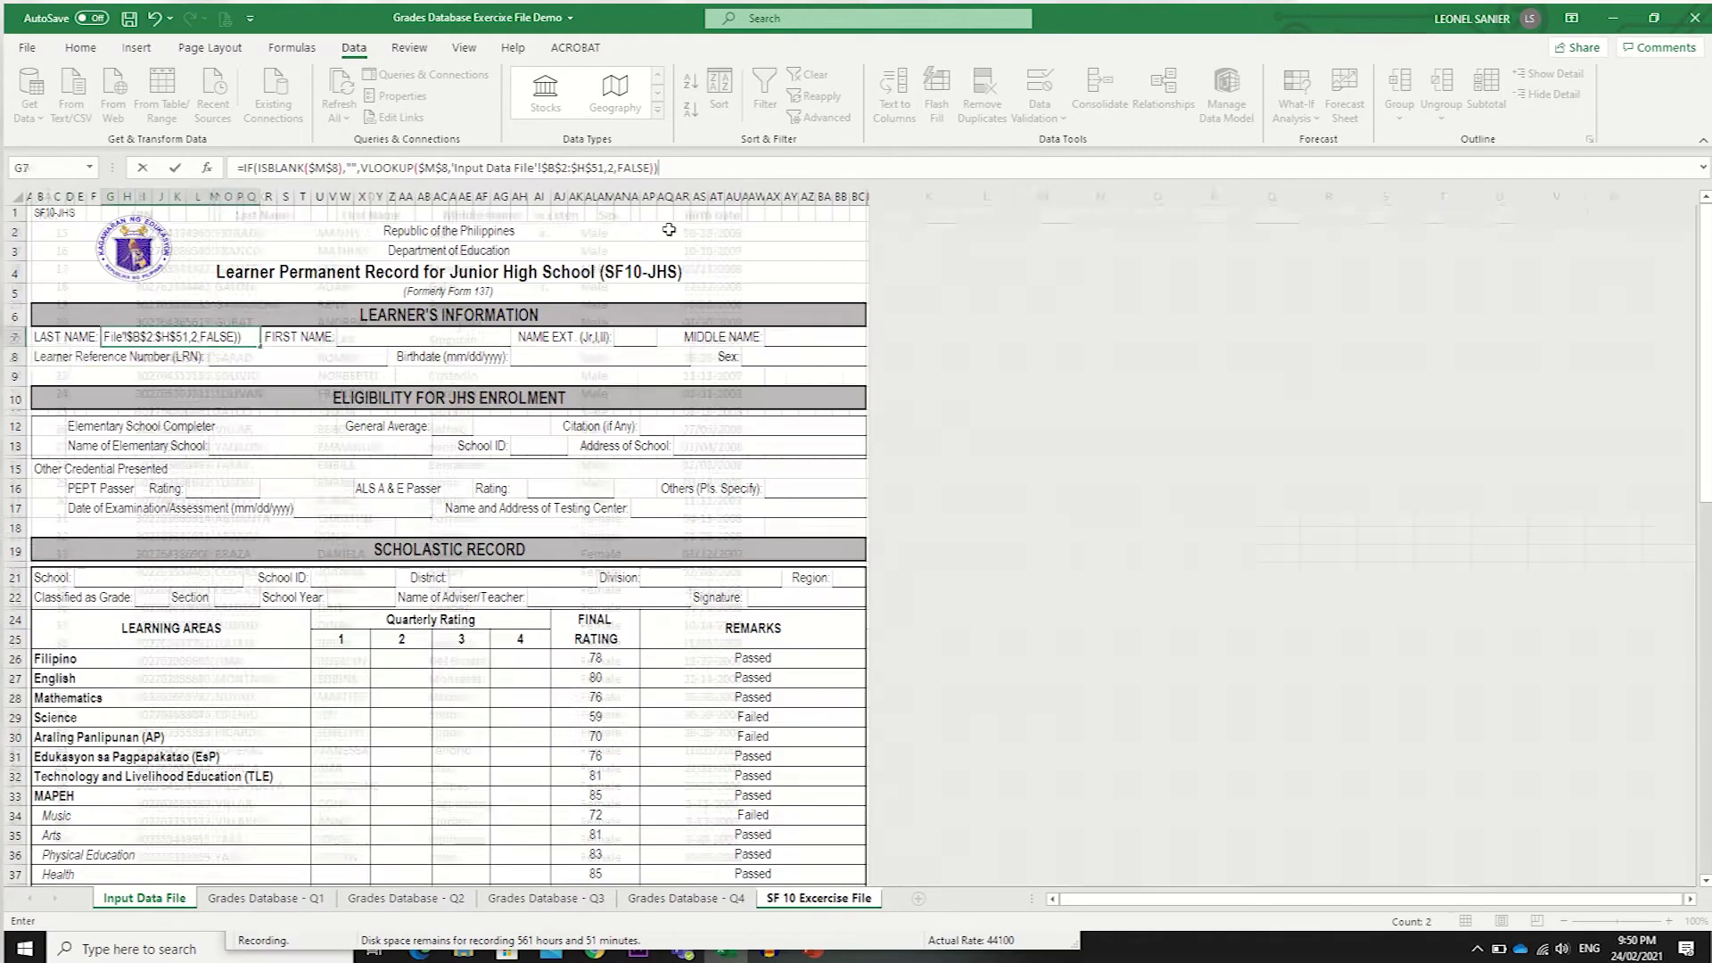
# Test the Last Name formula by choosing the first learner reference number in the LRN list.
pyautogui.click(254, 336)
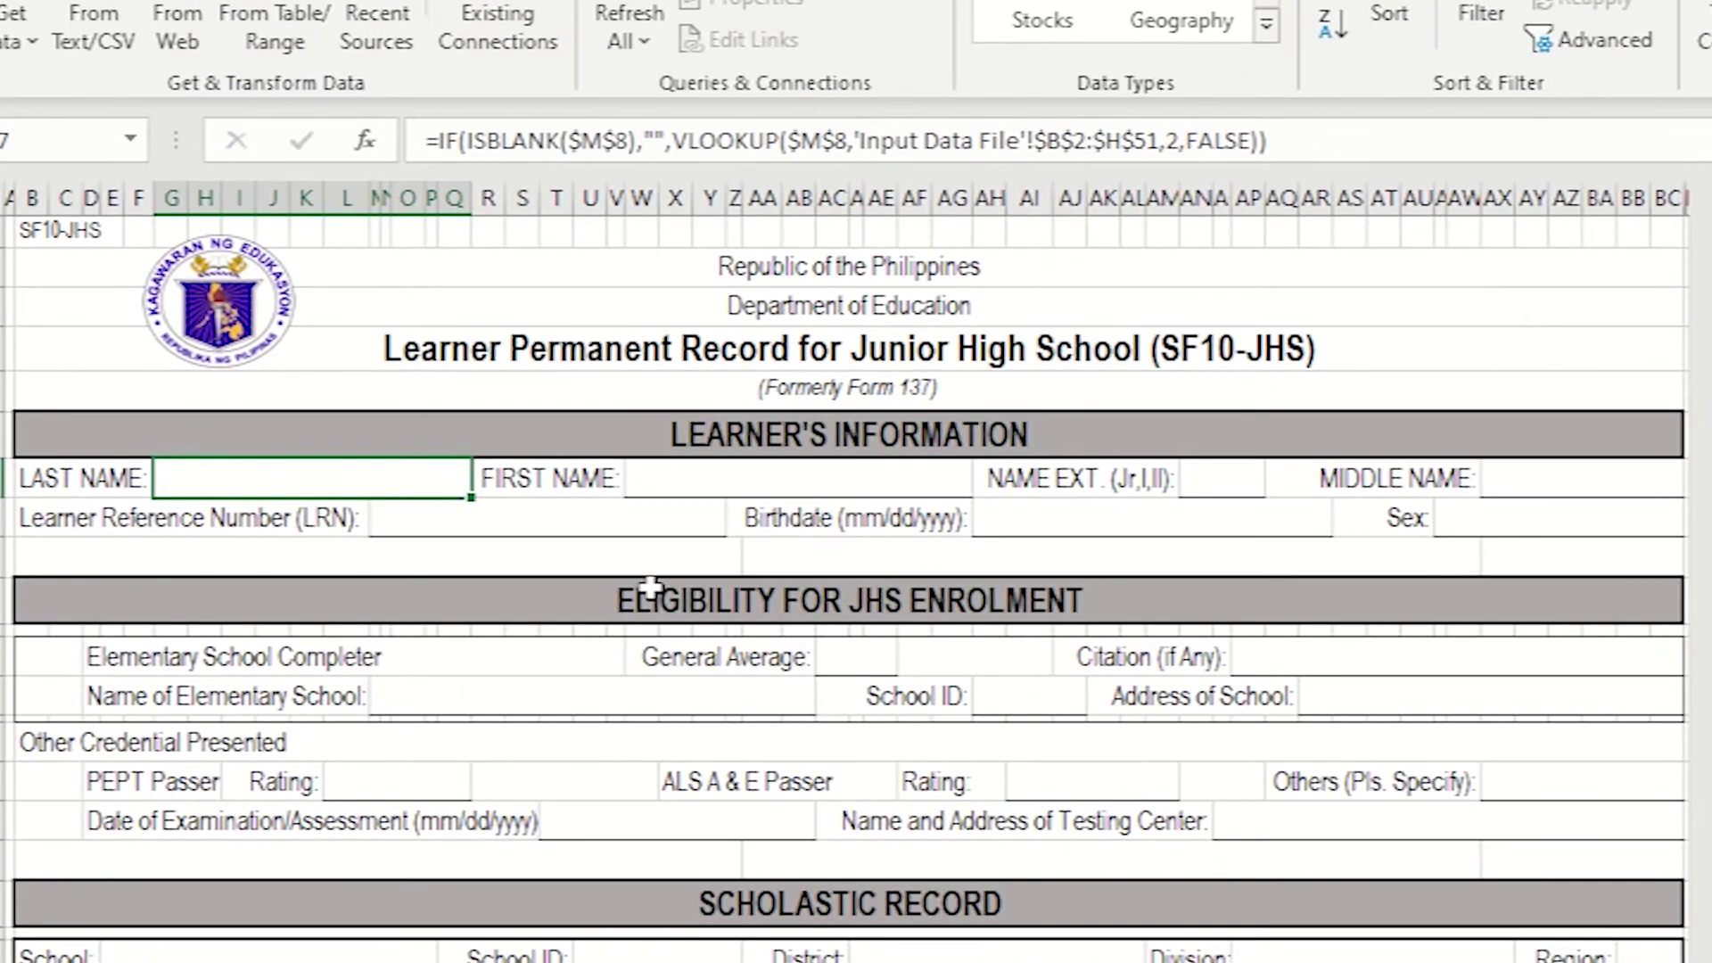
pyautogui.click(547, 515)
pyautogui.click(740, 520)
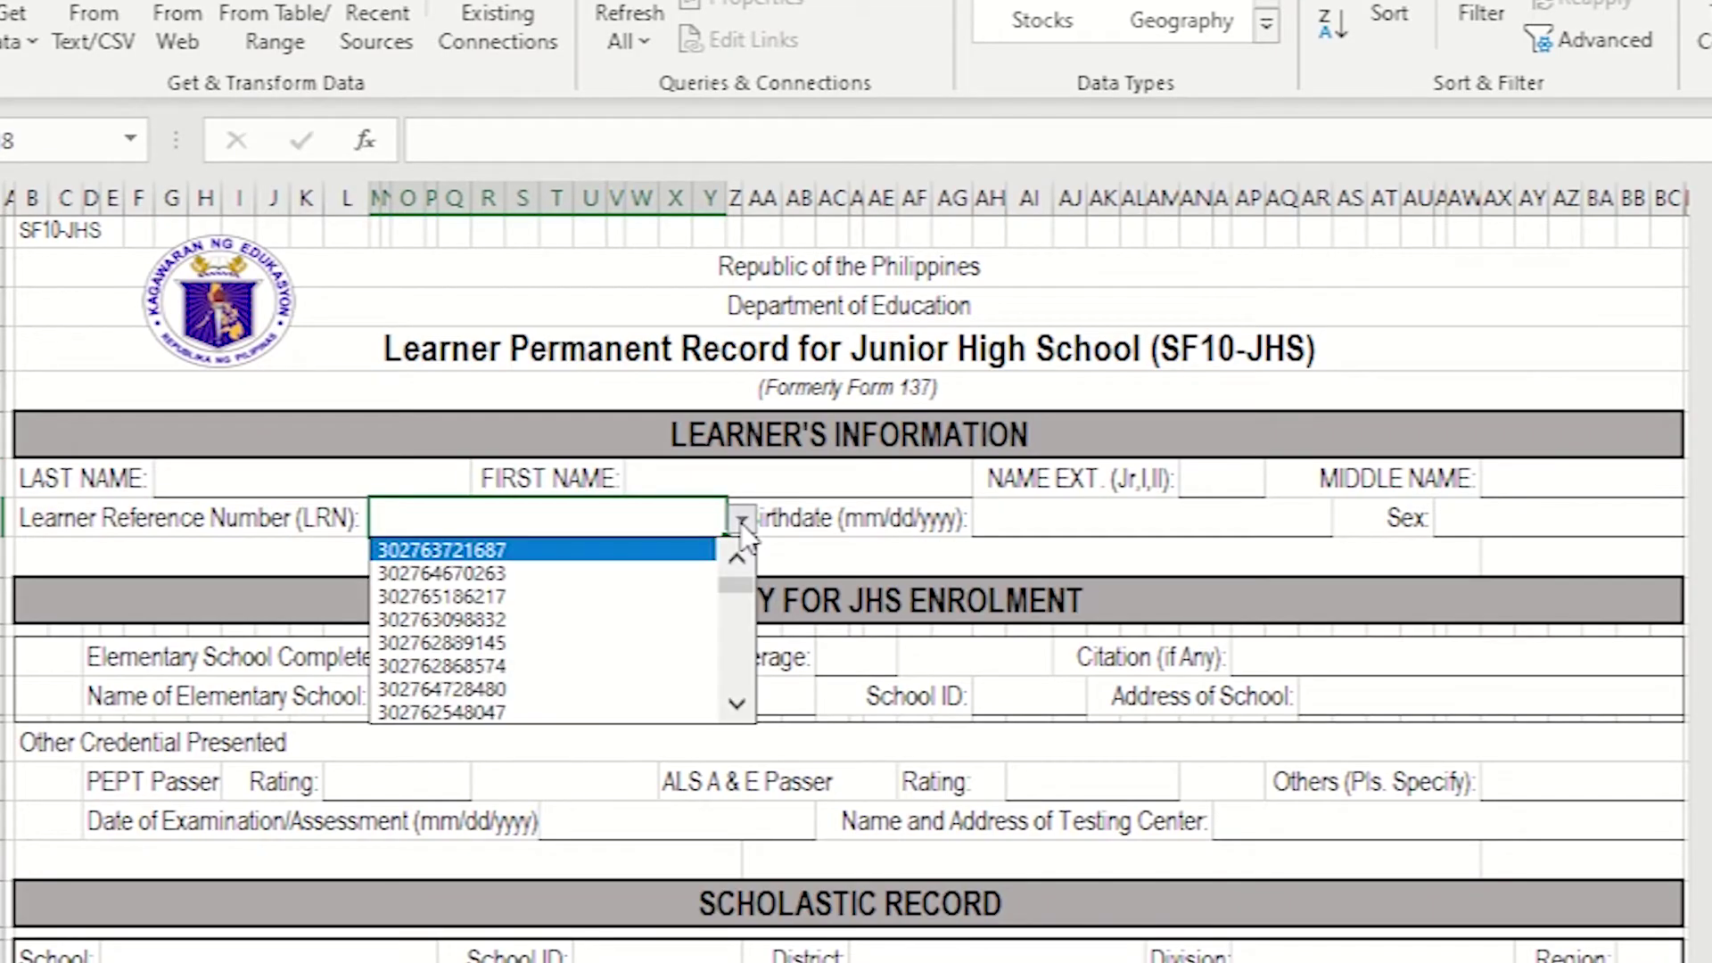
pyautogui.click(585, 553)
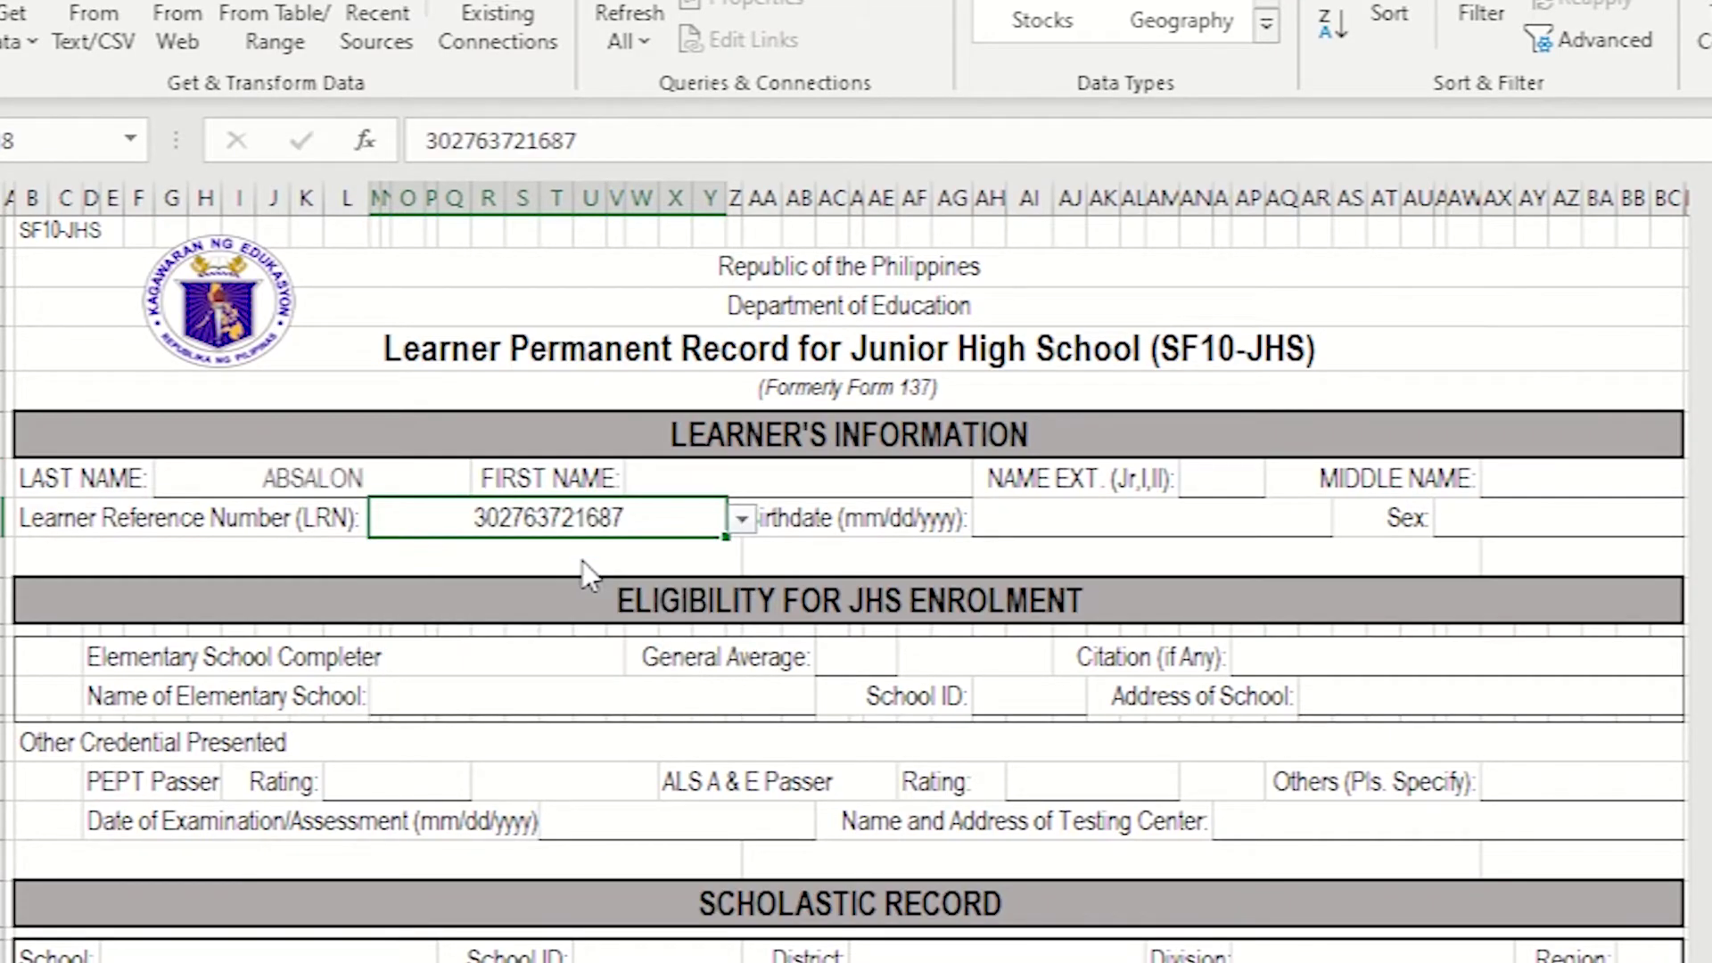
pyautogui.click(390, 481)
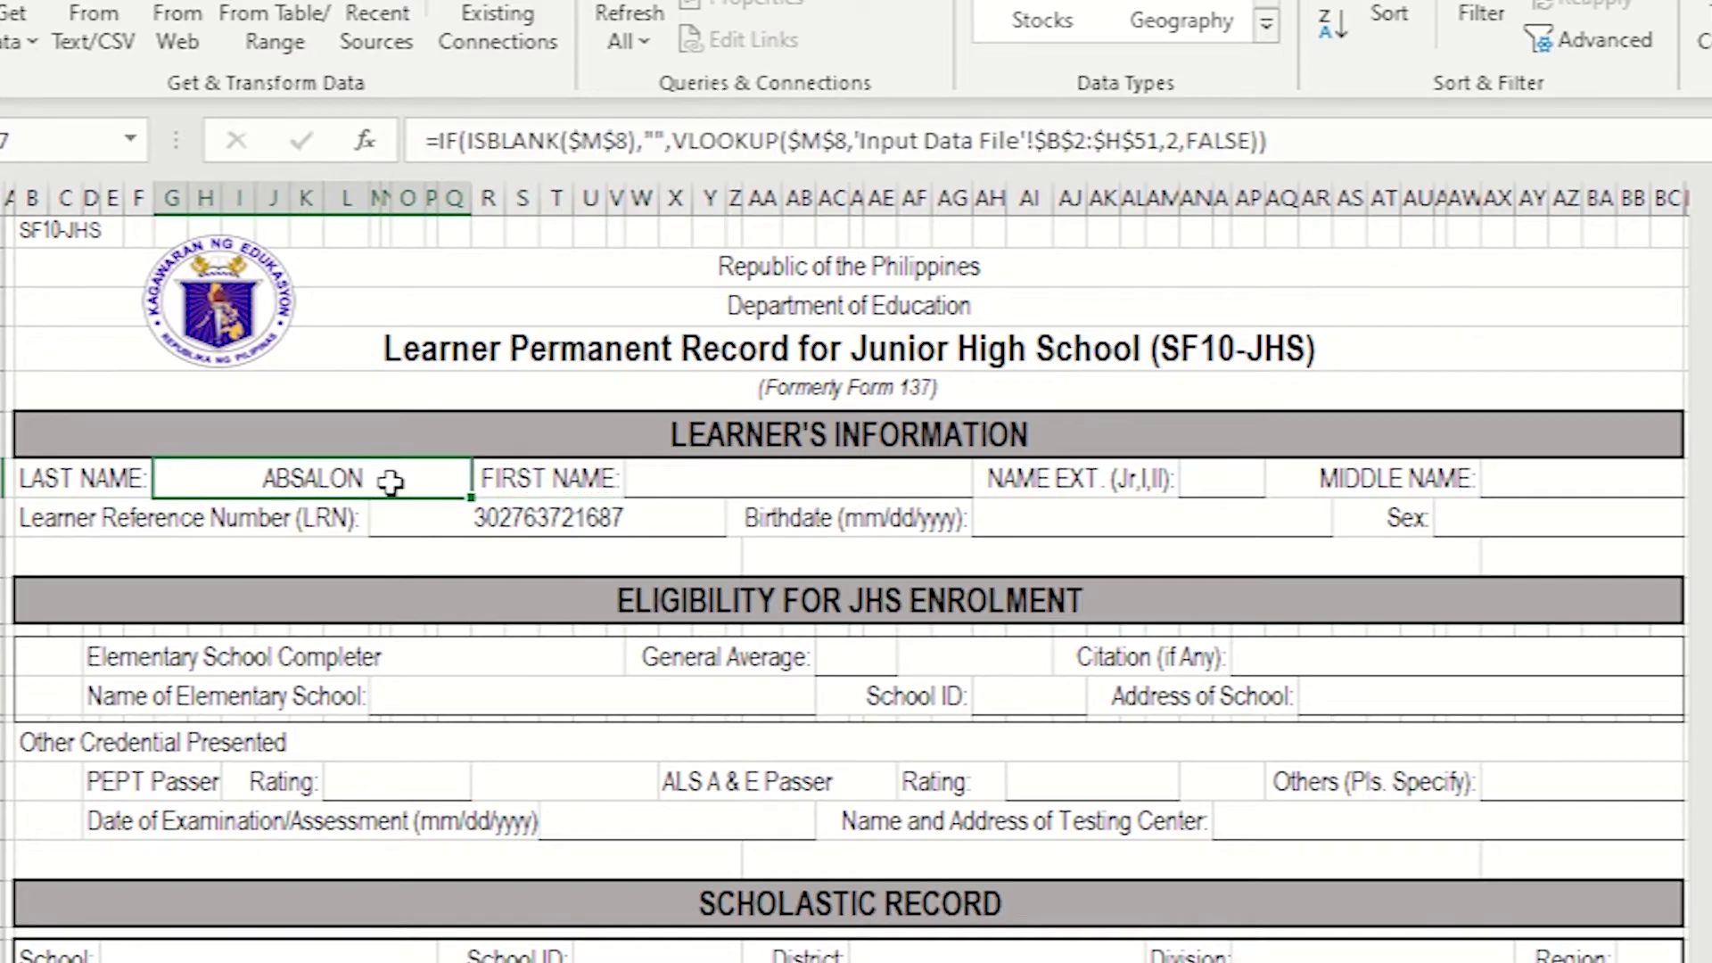
pyautogui.click(651, 526)
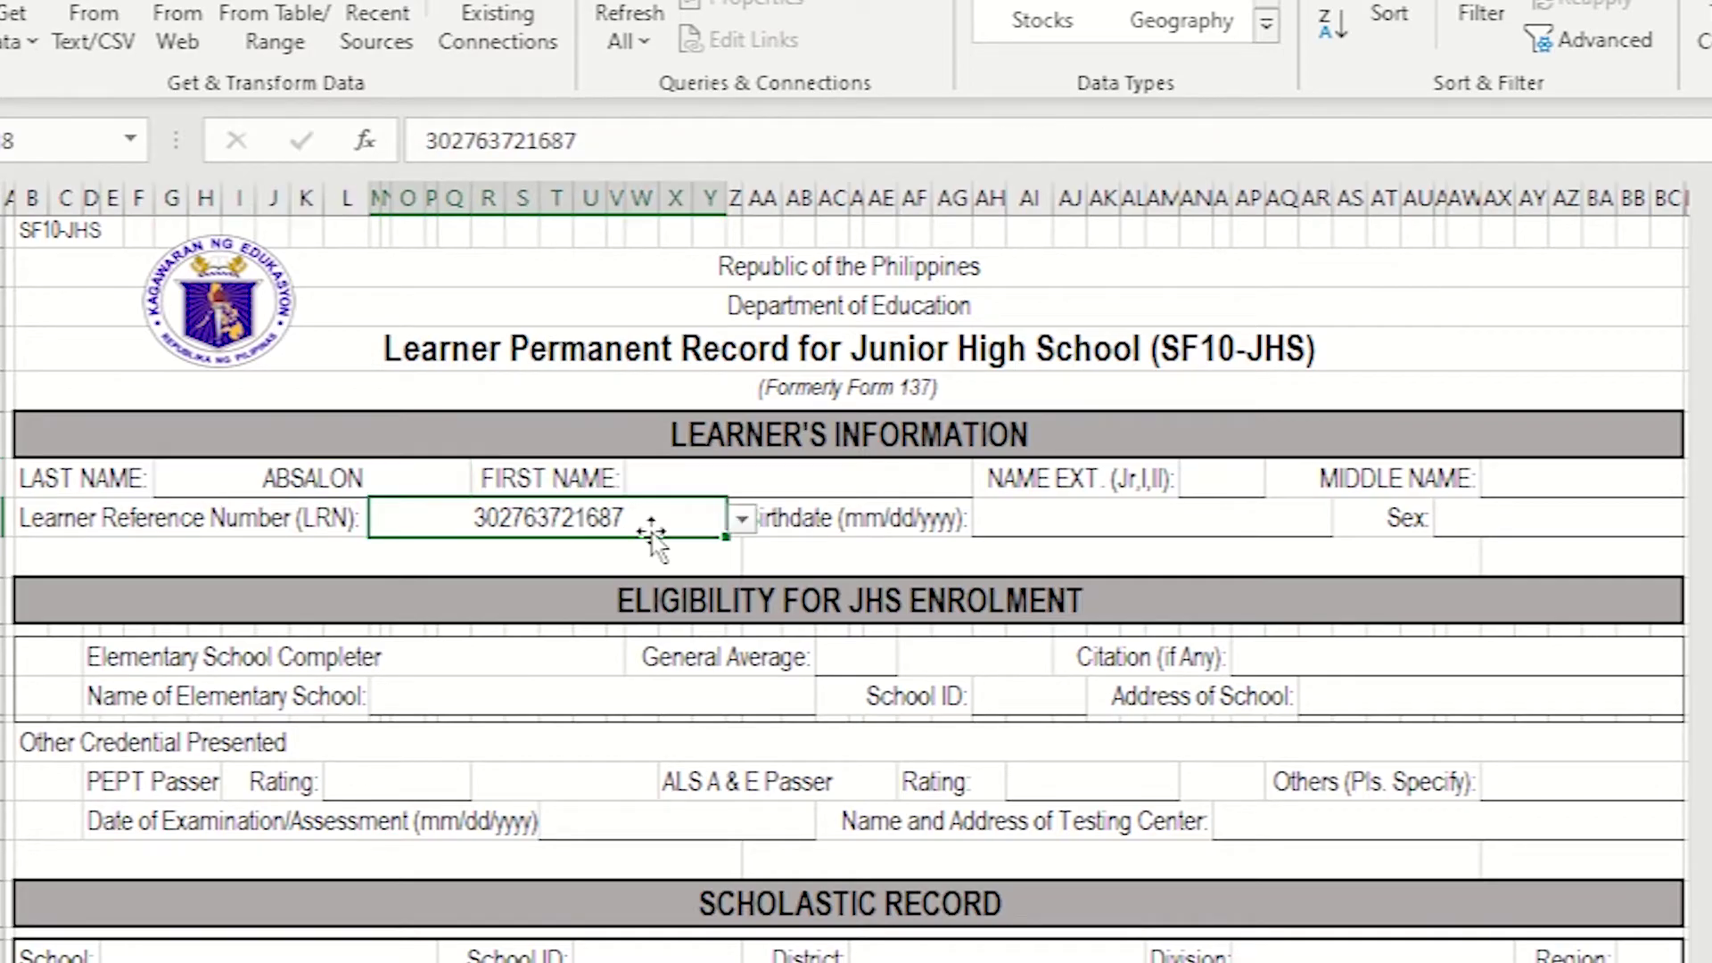
# Browse the learner reference numbers in the LRN list without choosing another one.
pyautogui.click(742, 518)
pyautogui.moveTo(735, 585)
pyautogui.mouseDown()
pyautogui.moveTo(733, 687)
pyautogui.moveTo(737, 551)
pyautogui.mouseUp()
pyautogui.press('Down')
pyautogui.press('Down')
pyautogui.press('Down')
pyautogui.press('Down')
pyautogui.press('Down')
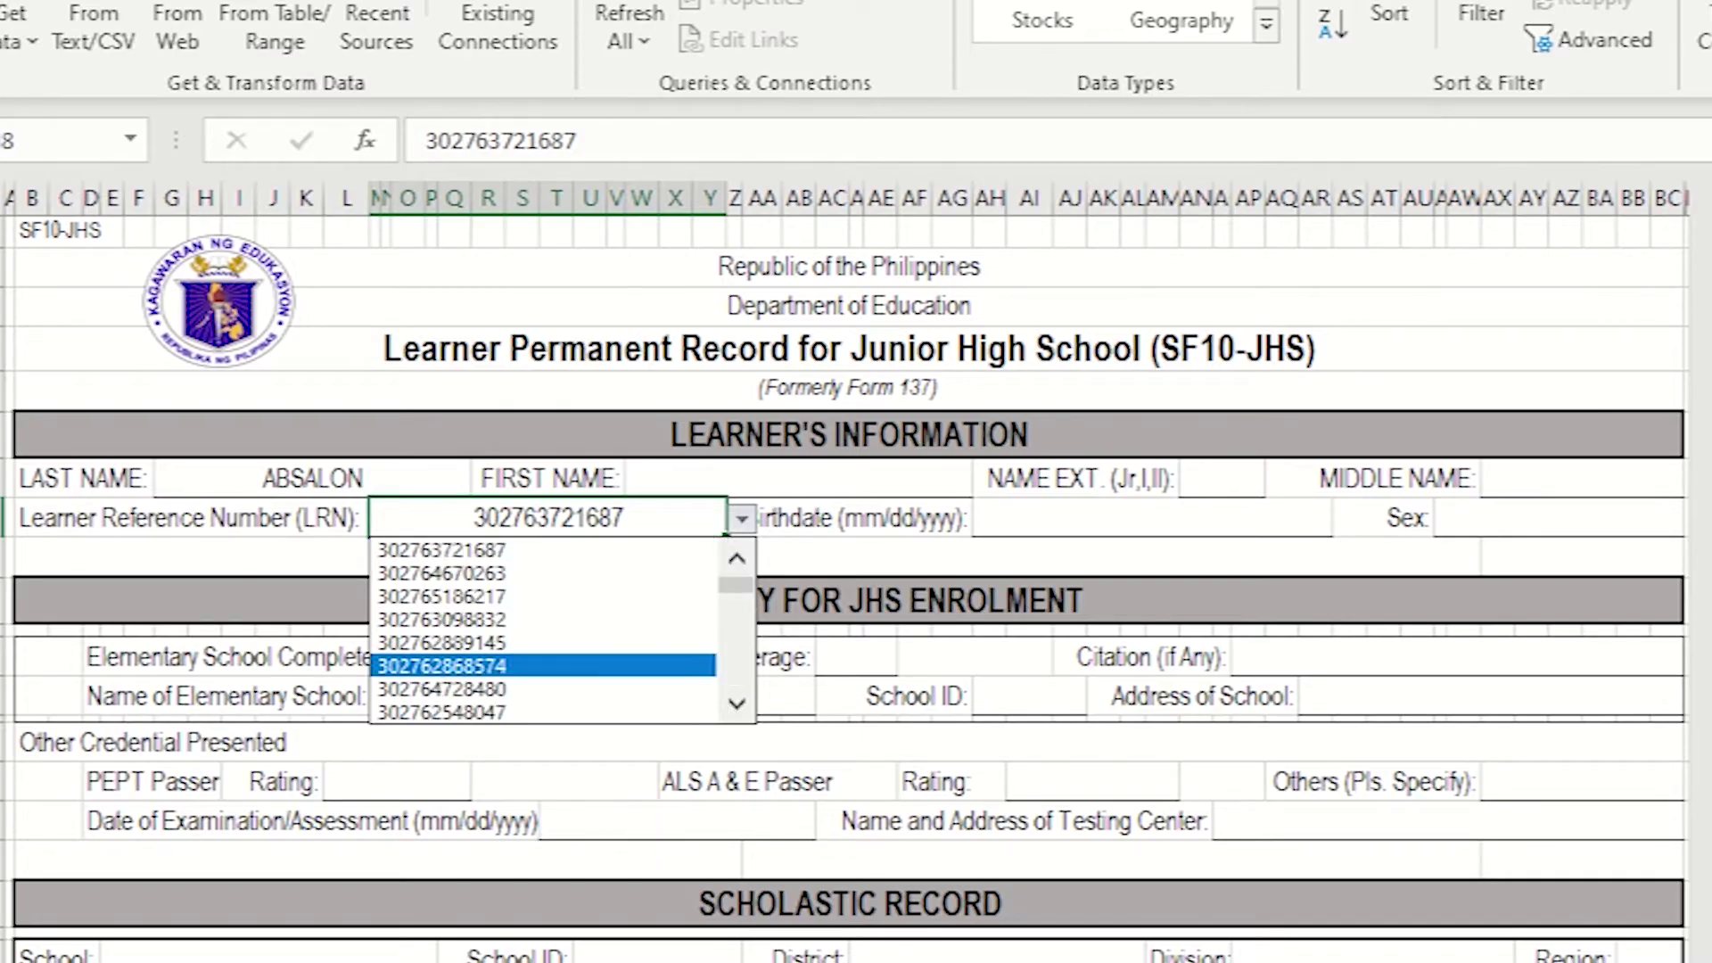
pyautogui.press('Escape')
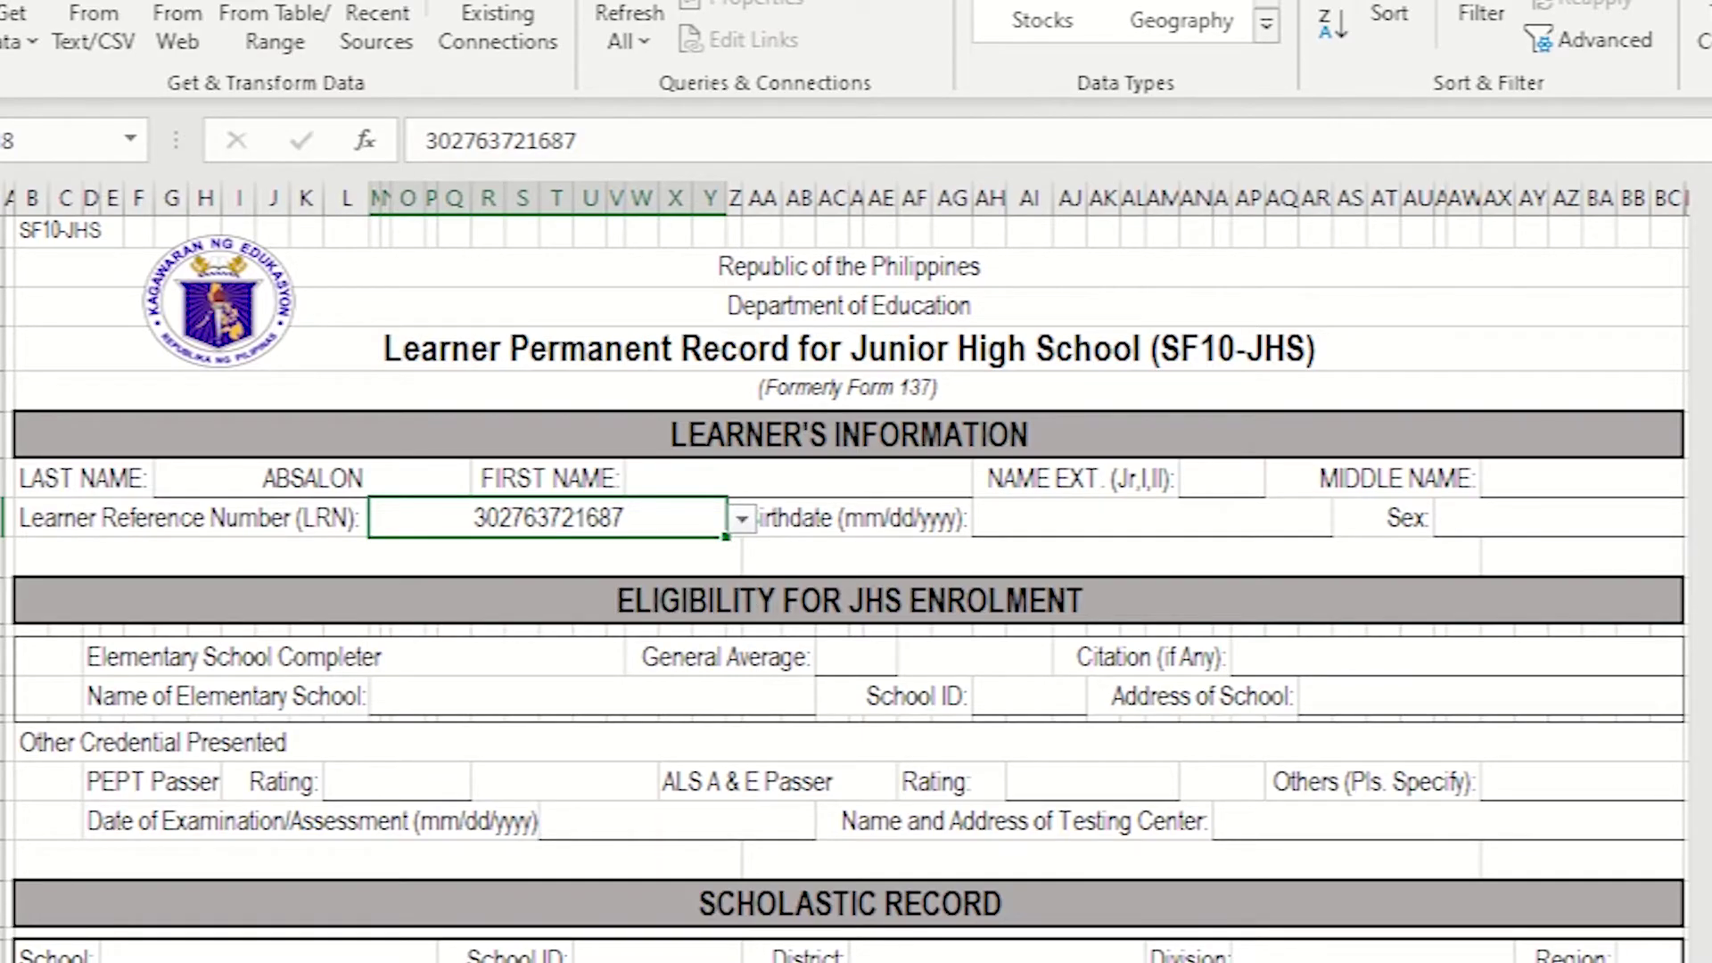
# Look at the learner data on the Input Data File sheet, and return to the form's Last Name and First Name cells.
pyautogui.hotkey('ctrl', 'pageup')
pyautogui.hotkey('ctrl', 'pageup')
pyautogui.hotkey('ctrl', 'pageup')
pyautogui.hotkey('ctrl', 'pageup')
pyautogui.hotkey('ctrl', 'pageup')
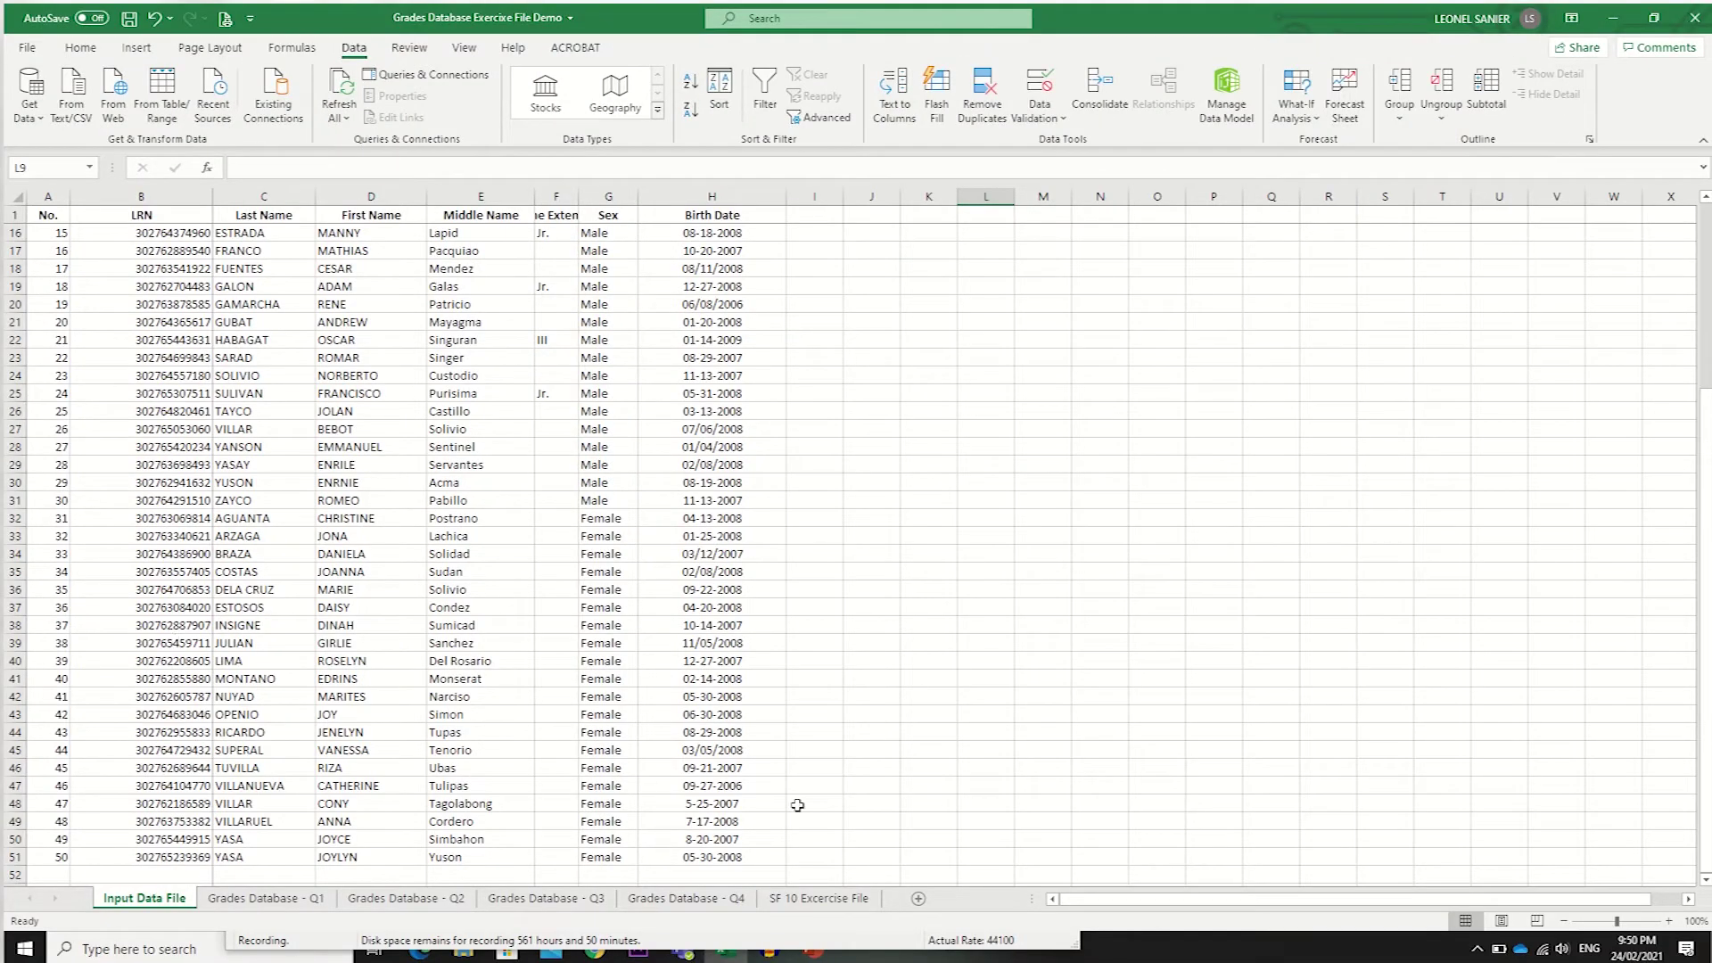
pyautogui.click(800, 898)
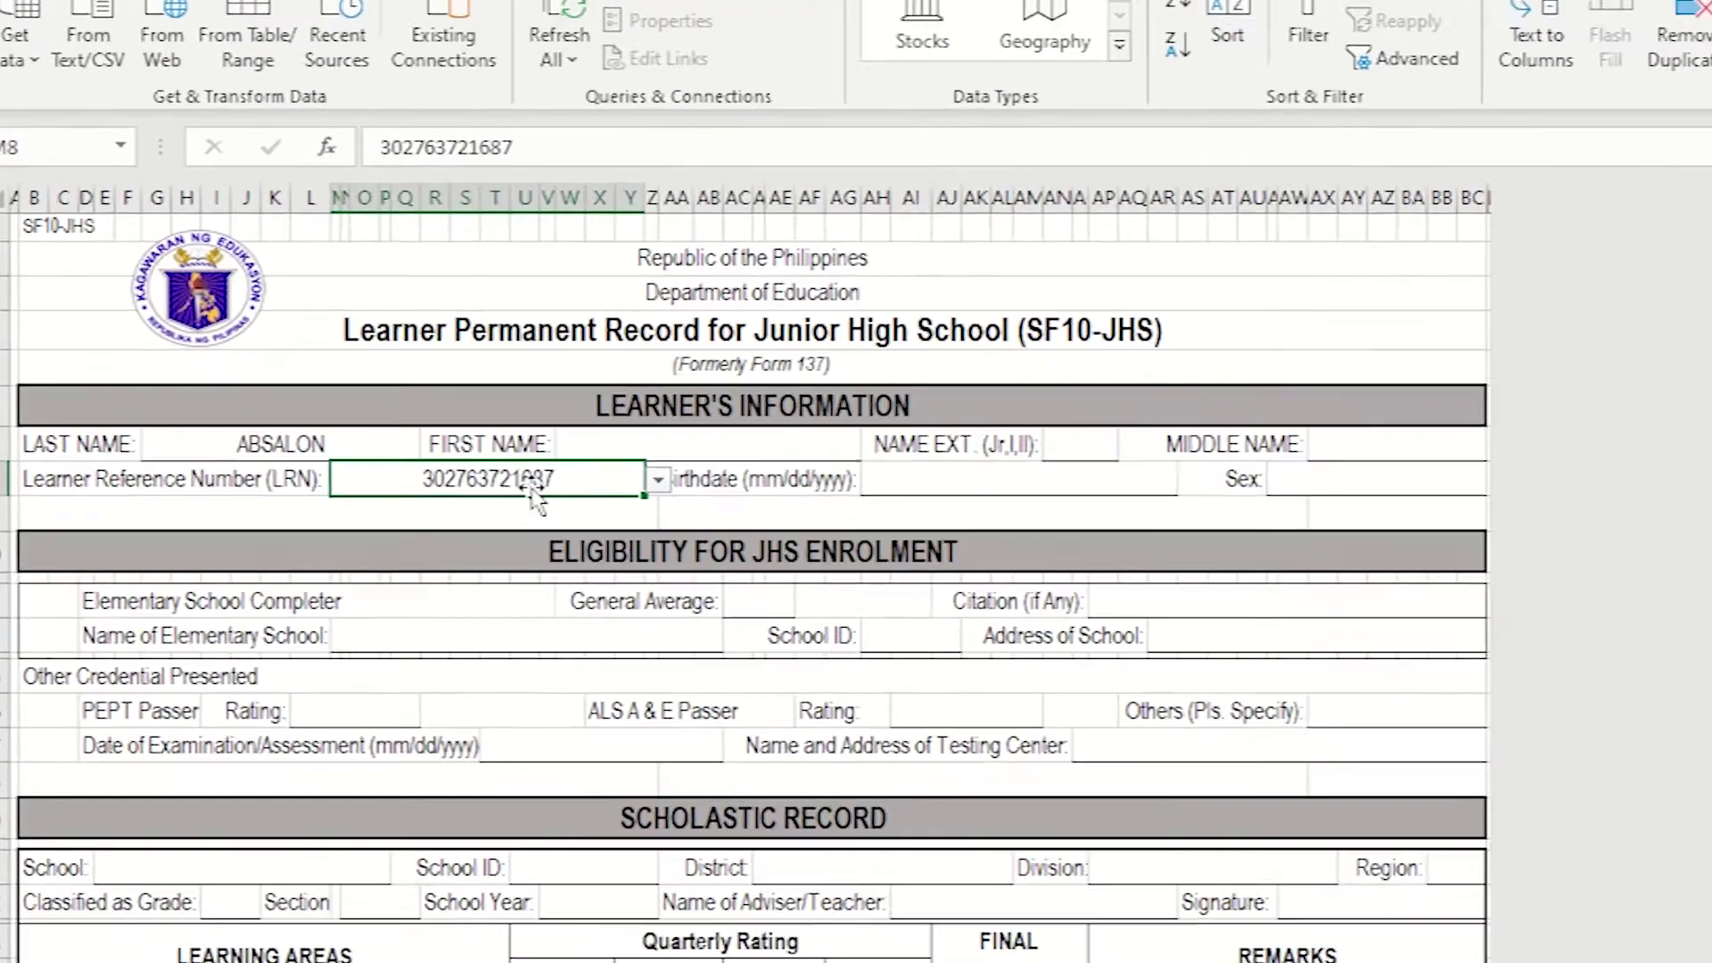
pyautogui.click(363, 480)
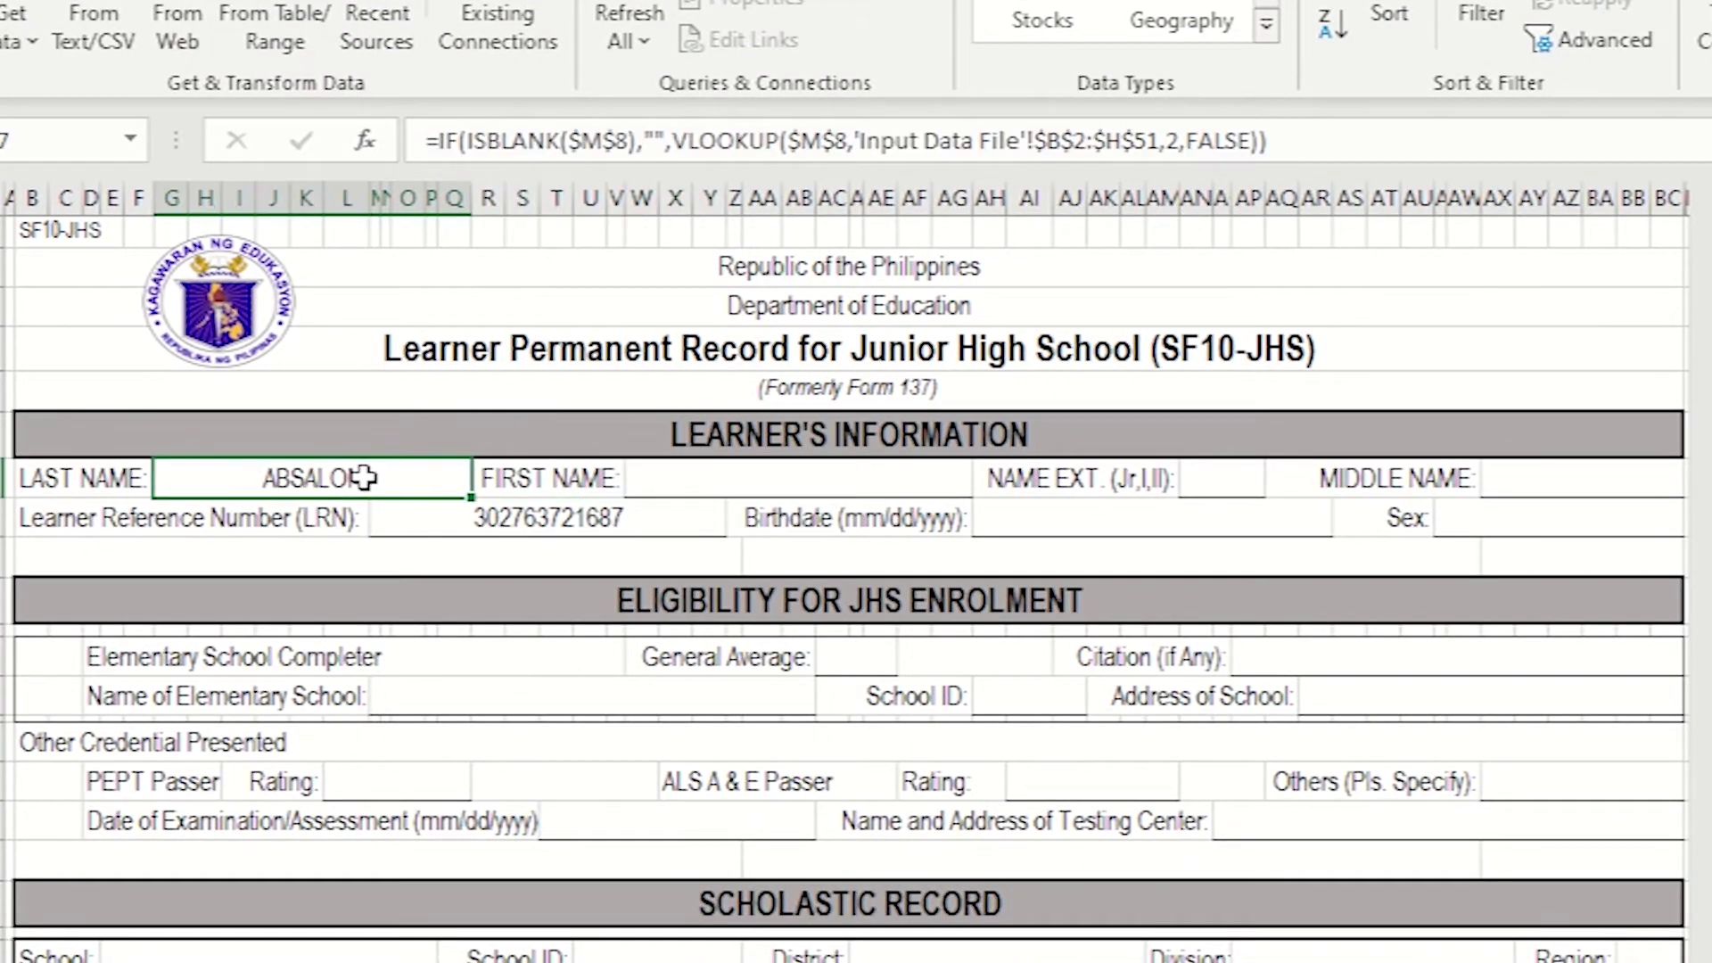
pyautogui.click(703, 479)
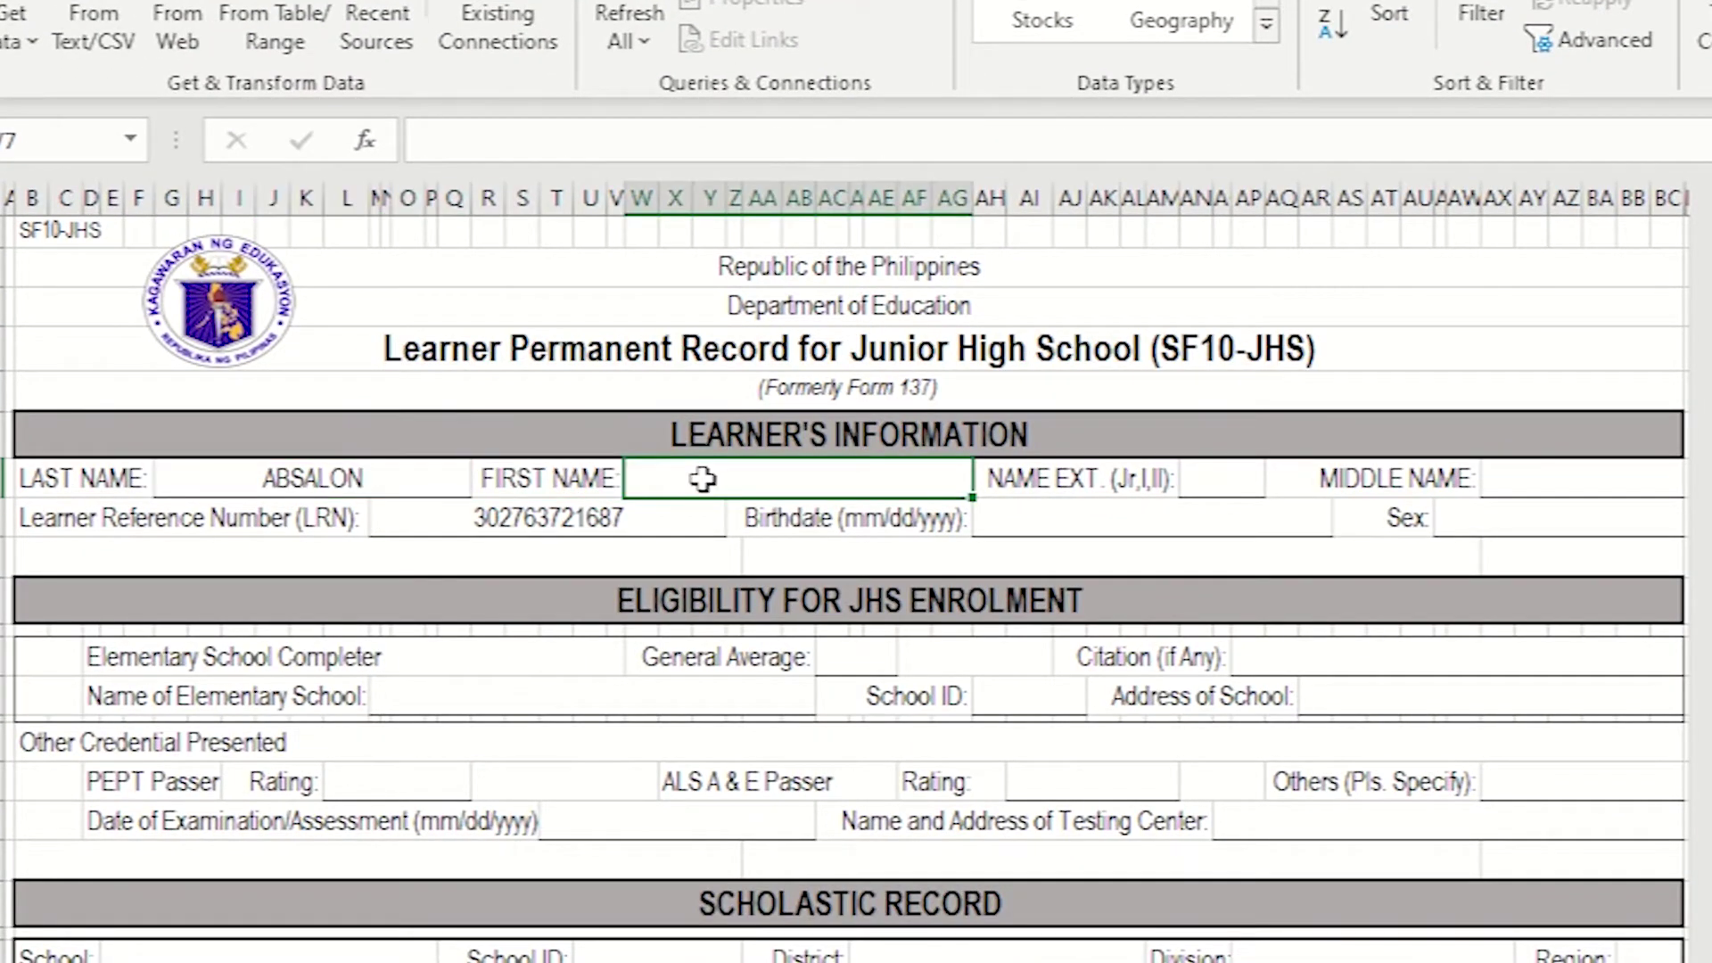
# Copy the Last Name formula from its cell into the empty First Name cell.
pyautogui.click(341, 482)
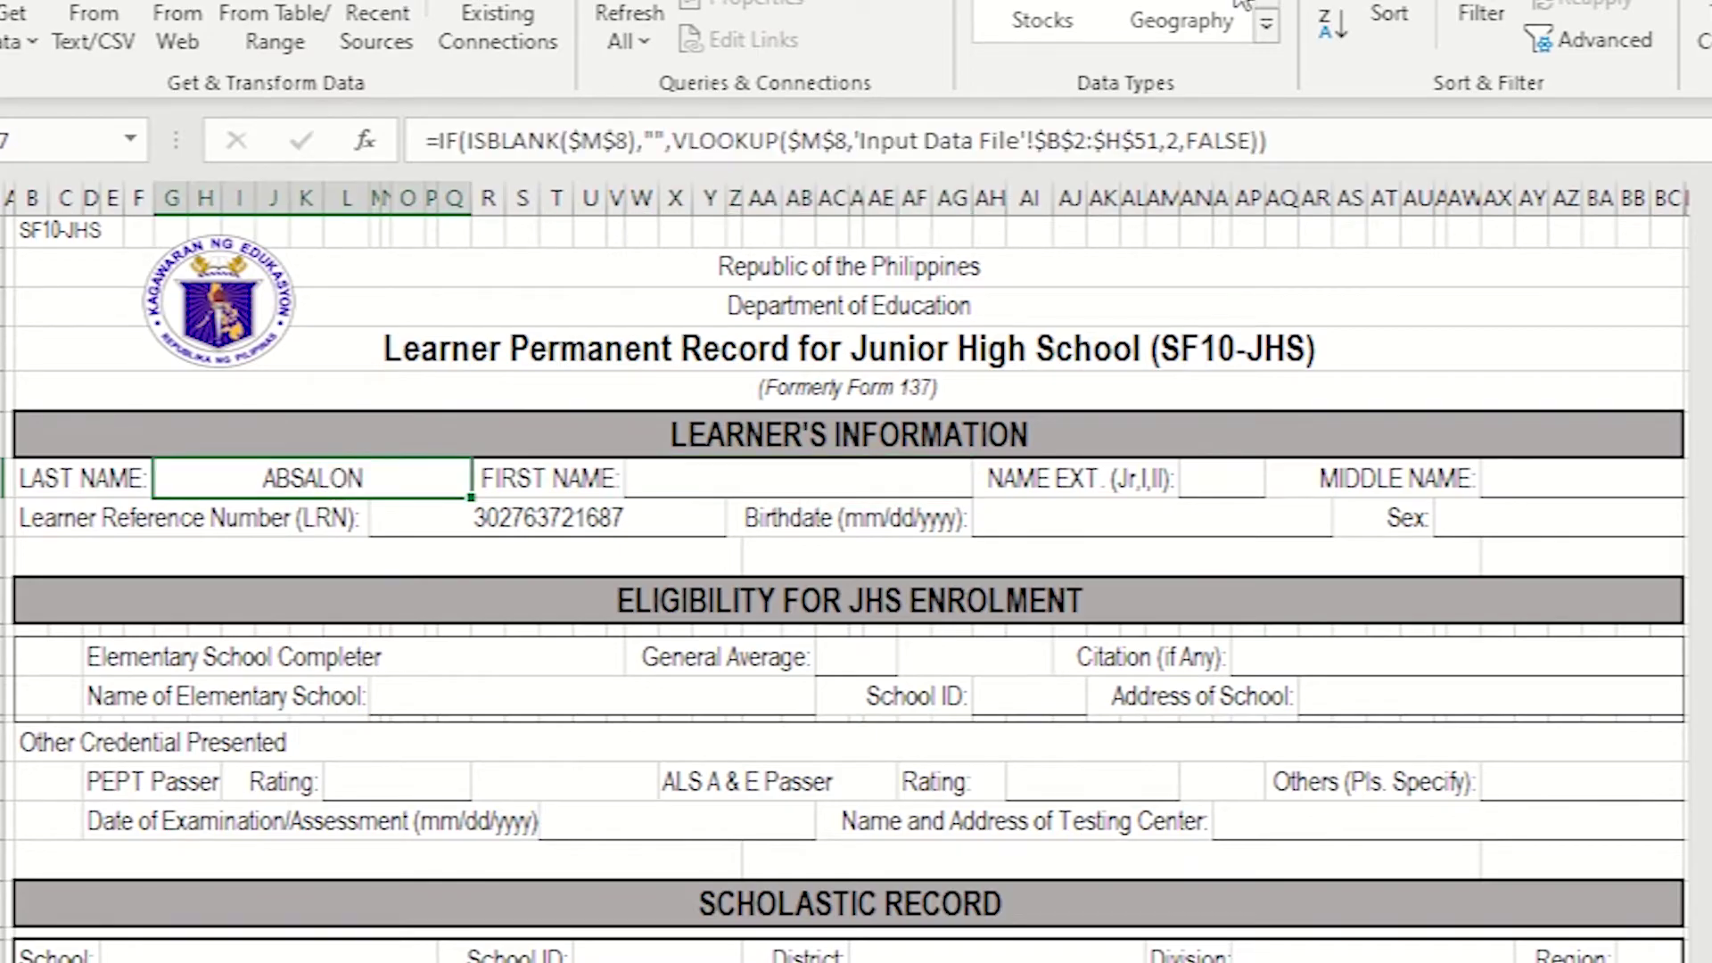
pyautogui.moveTo(1302, 140); pyautogui.dragTo(175, 177)
pyautogui.hotkey('ctrl', 'c')
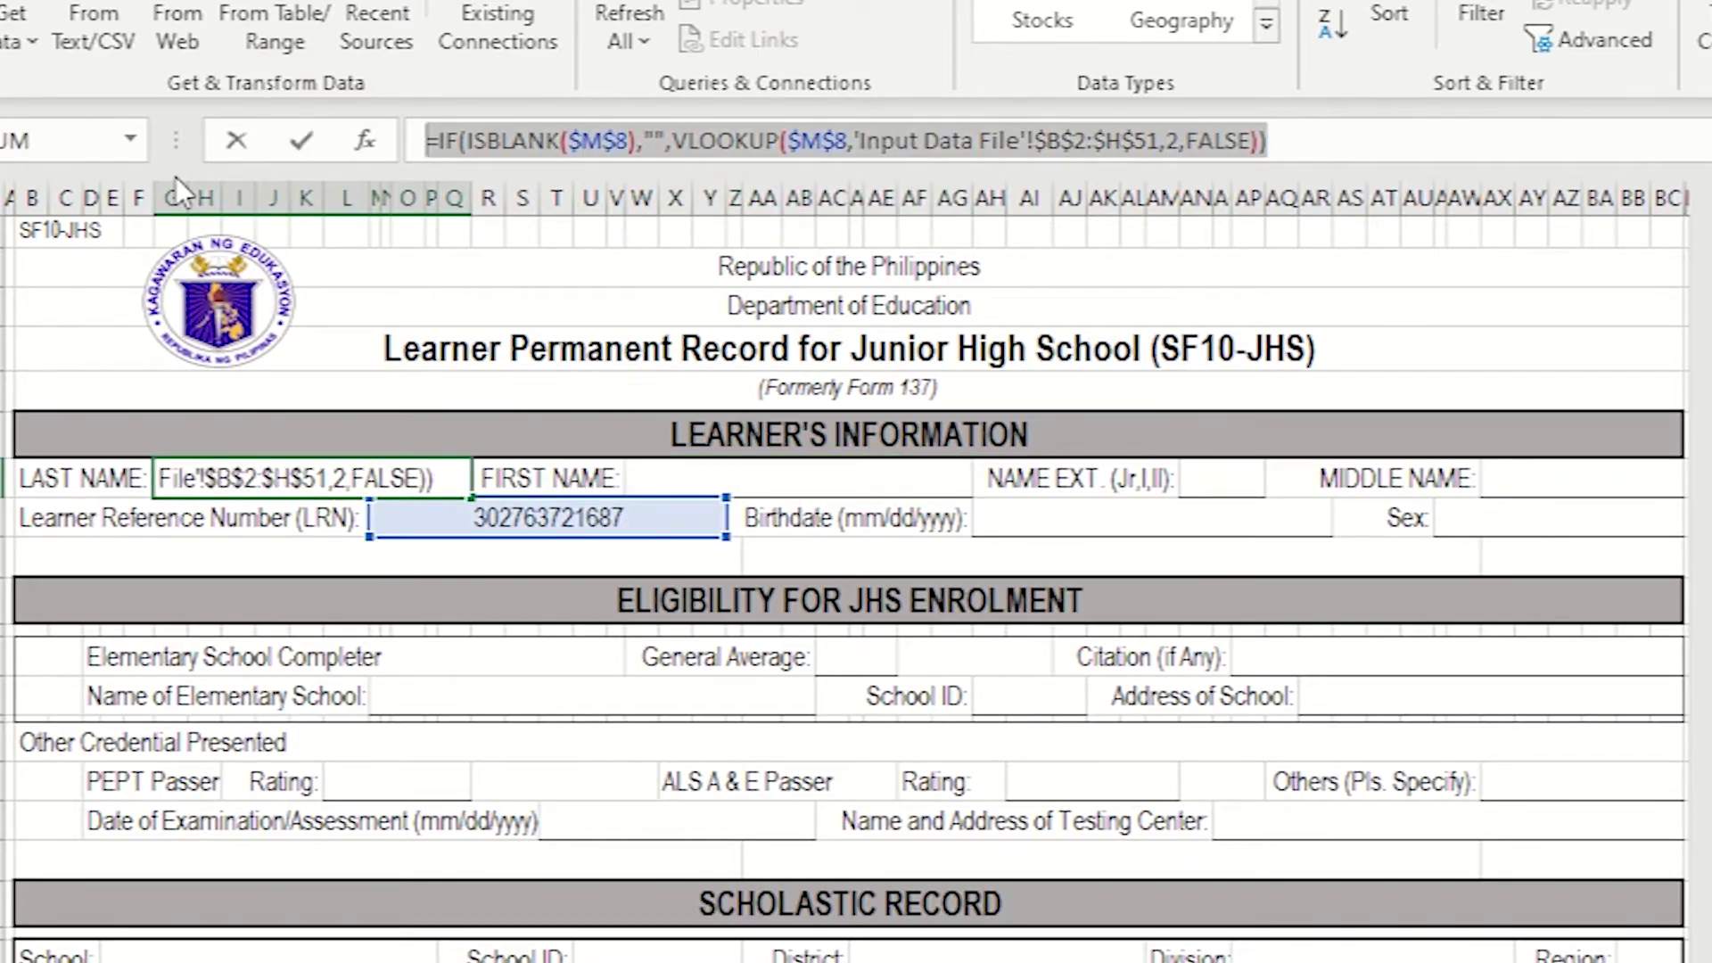
pyautogui.press('Return')
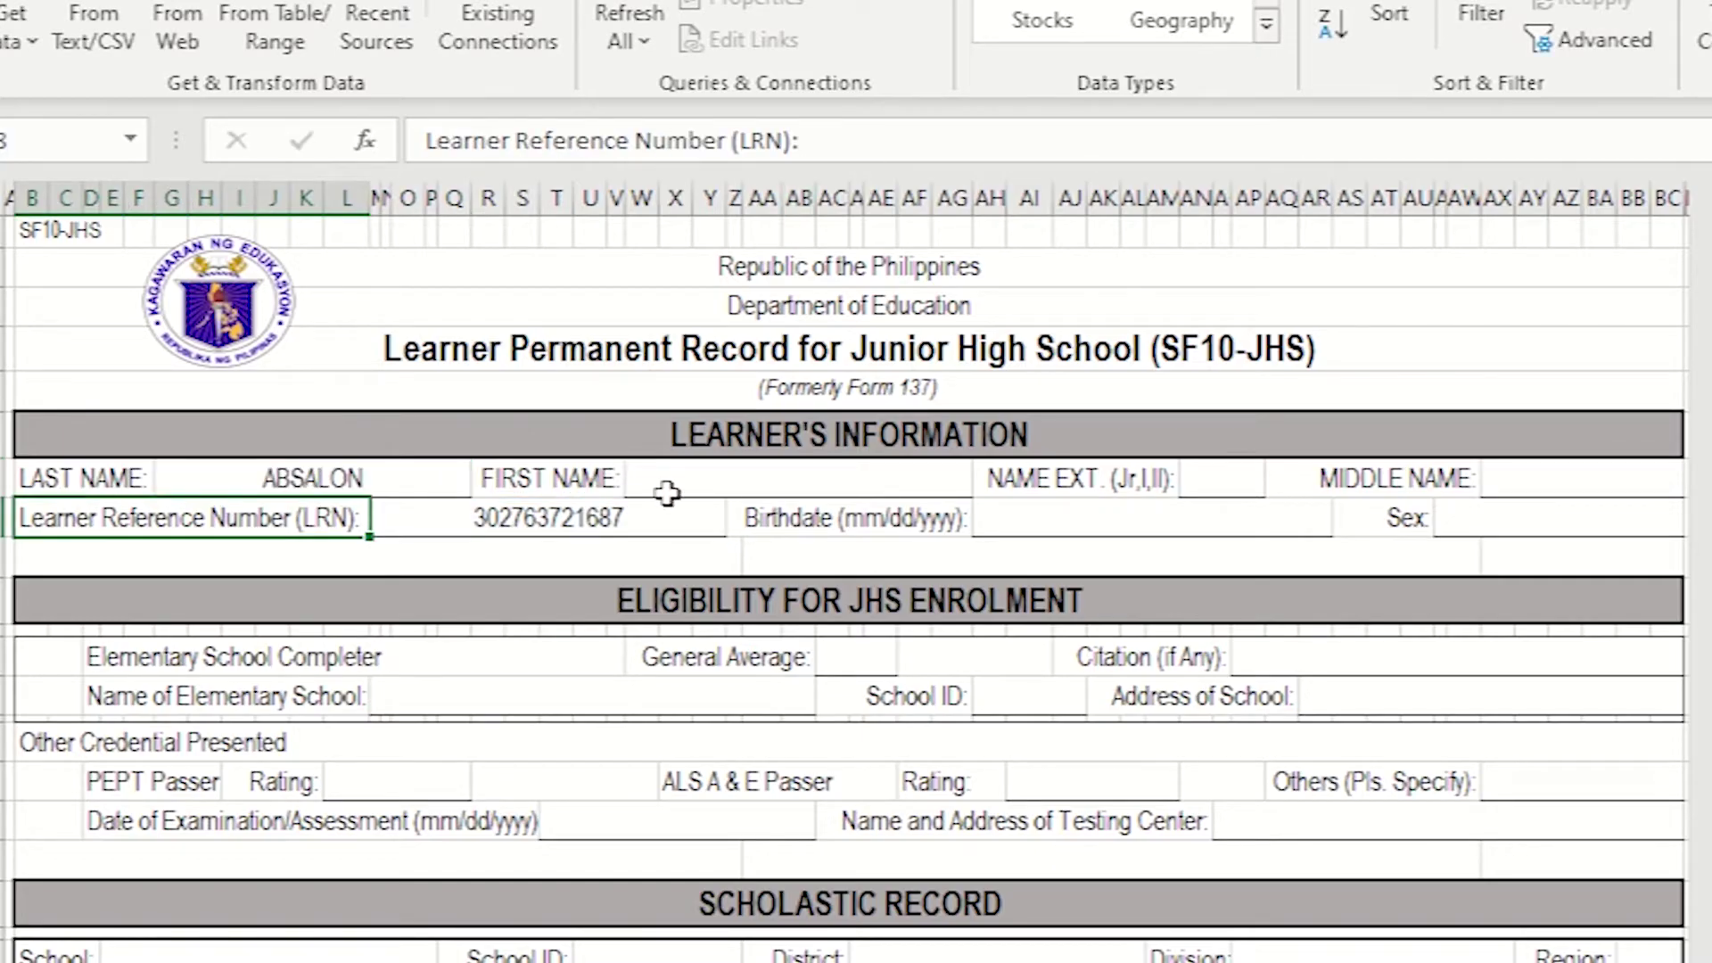
pyautogui.click(700, 482)
pyautogui.click(813, 141)
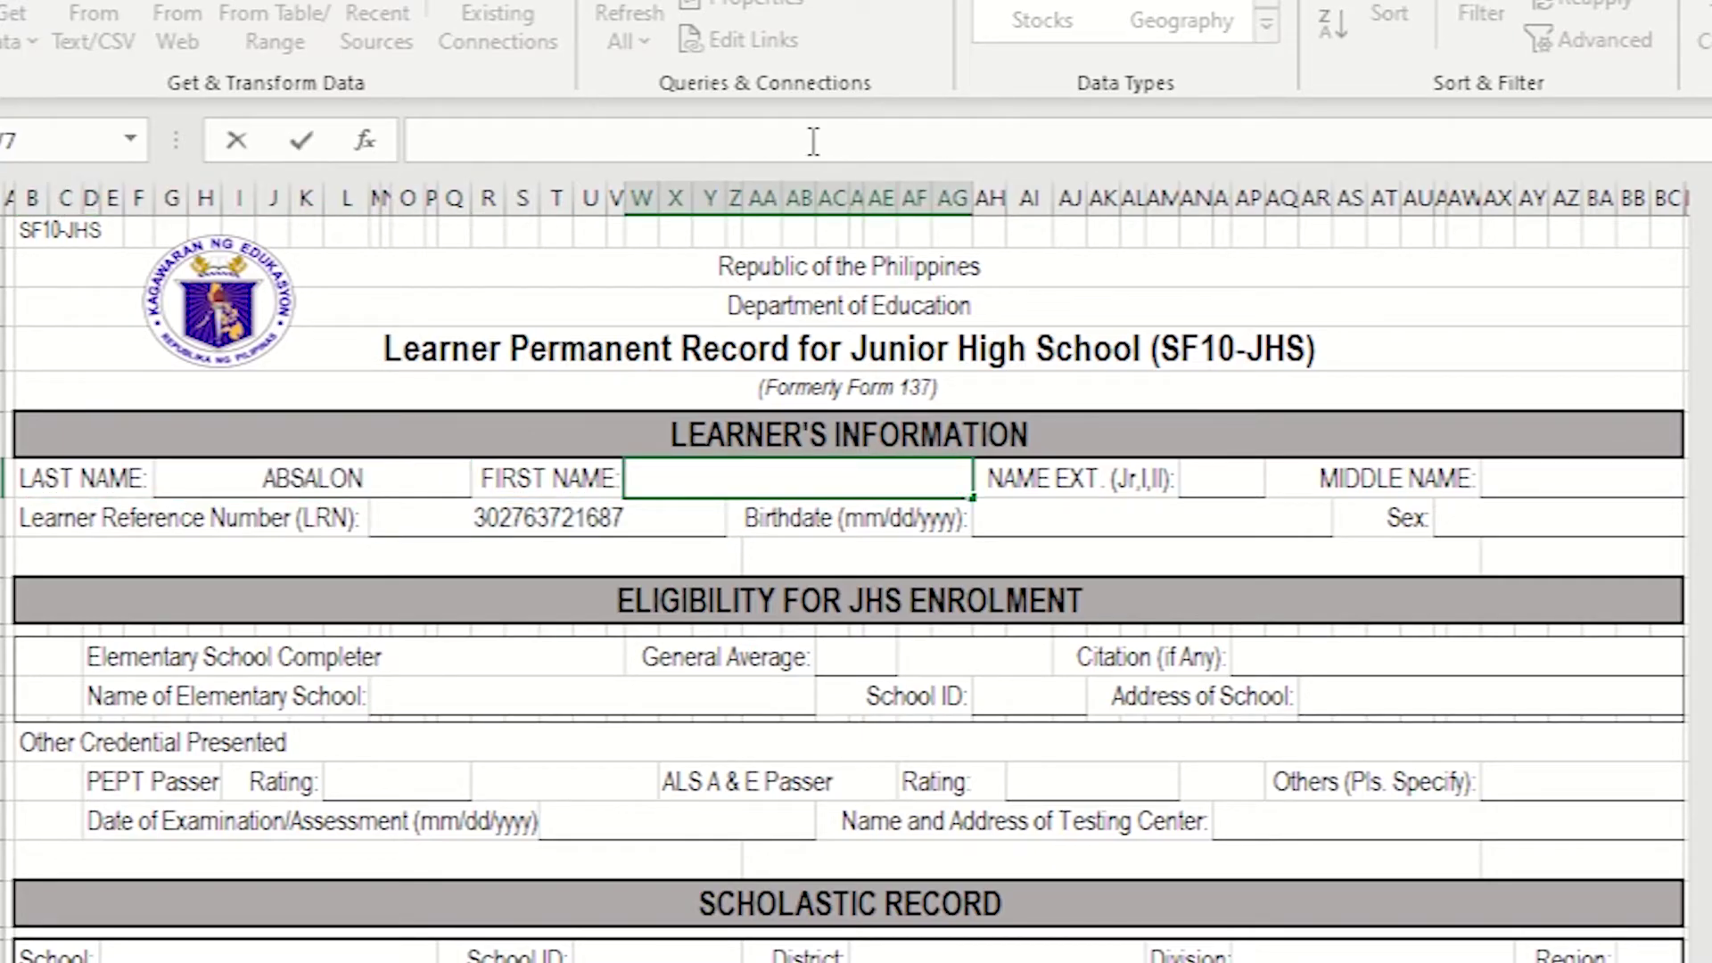
pyautogui.hotkey('ctrl', 'v')
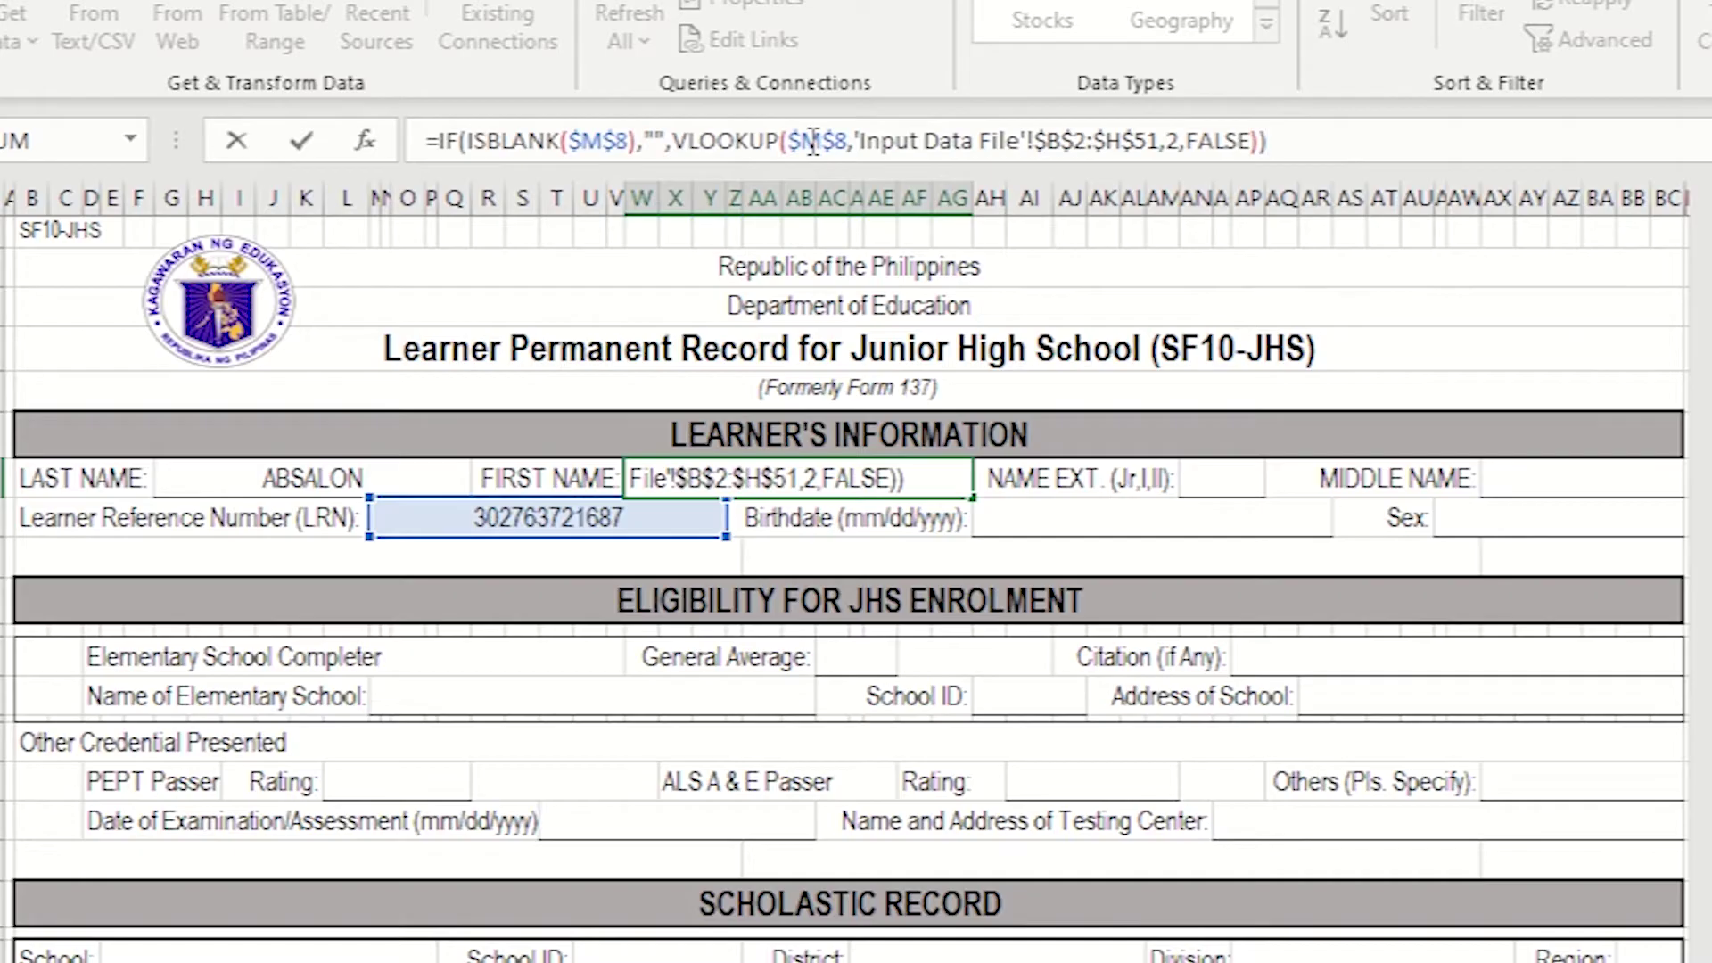
# Set the VLOOKUP column index in the First Name formula to 3 and enter the formula.
pyautogui.click(1180, 141)
pyautogui.press('BackSpace')
pyautogui.write('3')
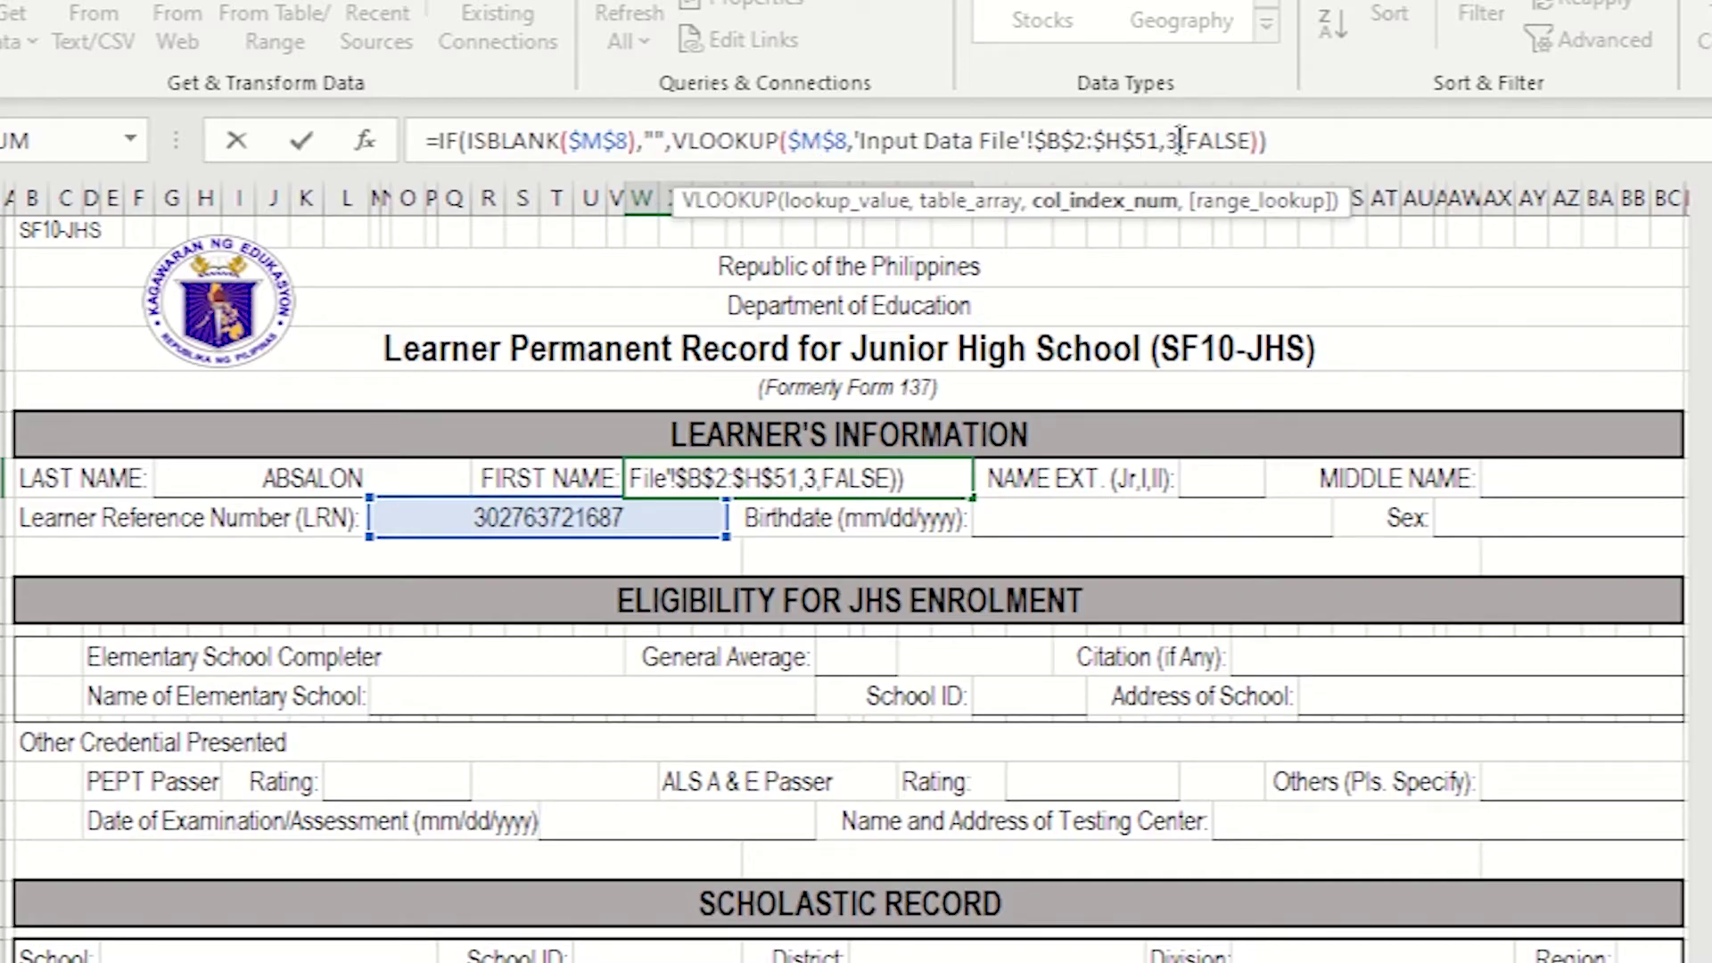
pyautogui.click(1296, 139)
pyautogui.press('Return')
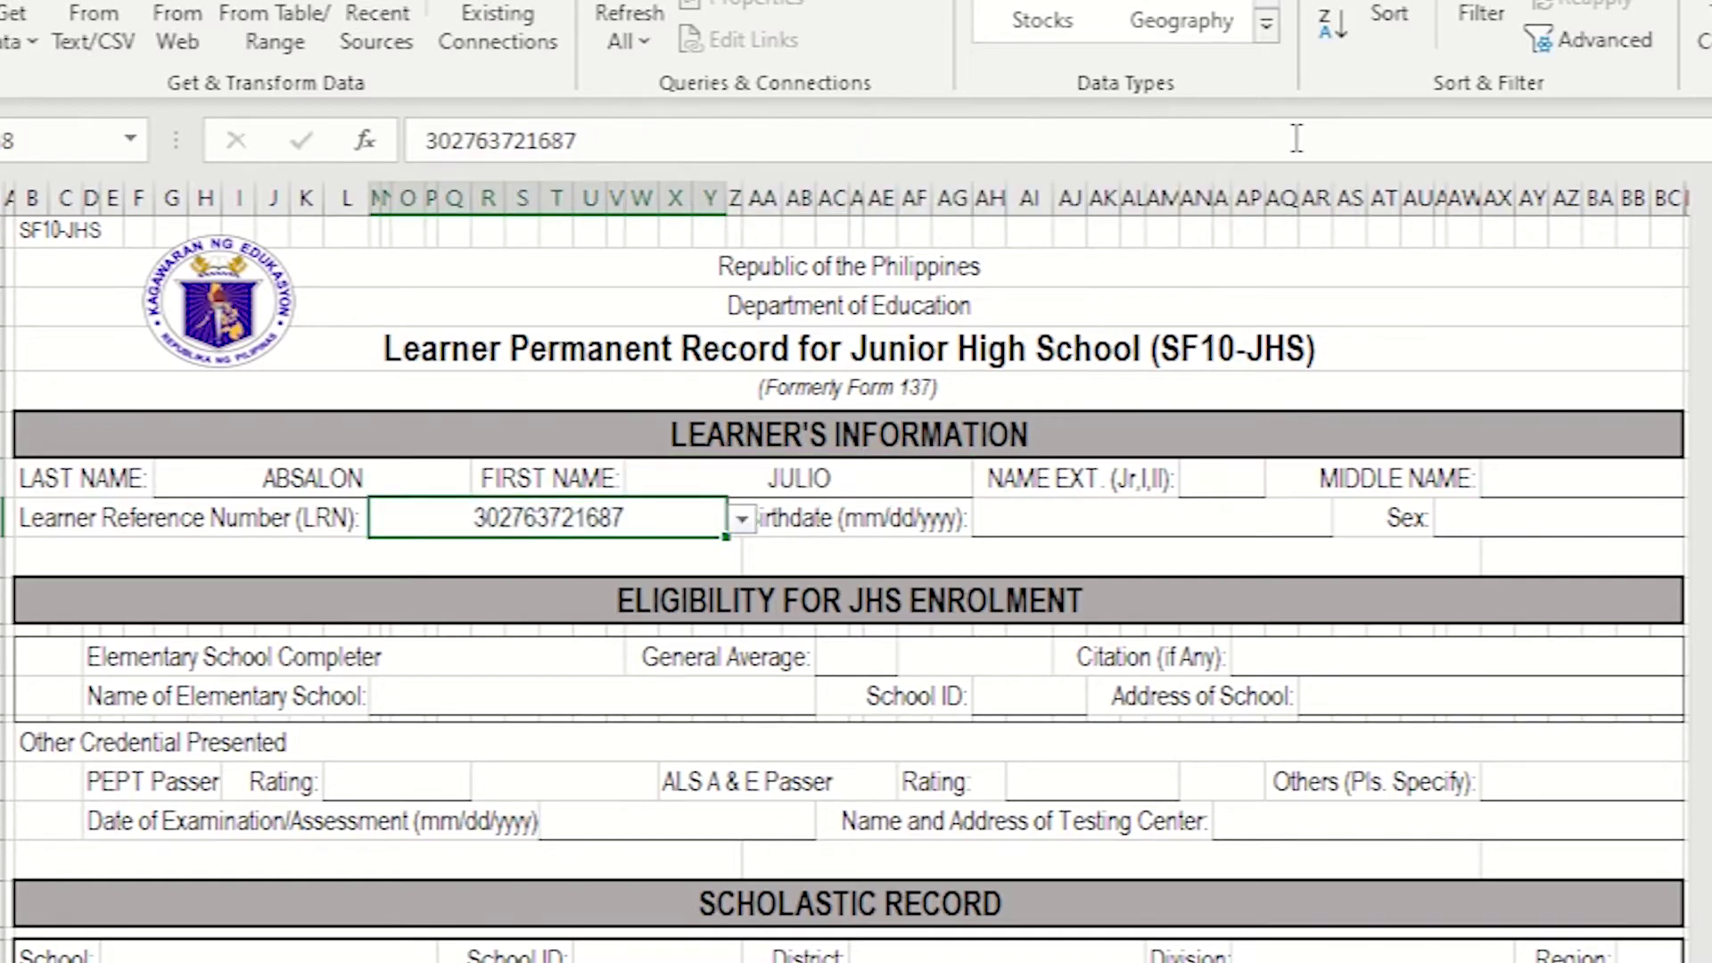
pyautogui.click(854, 477)
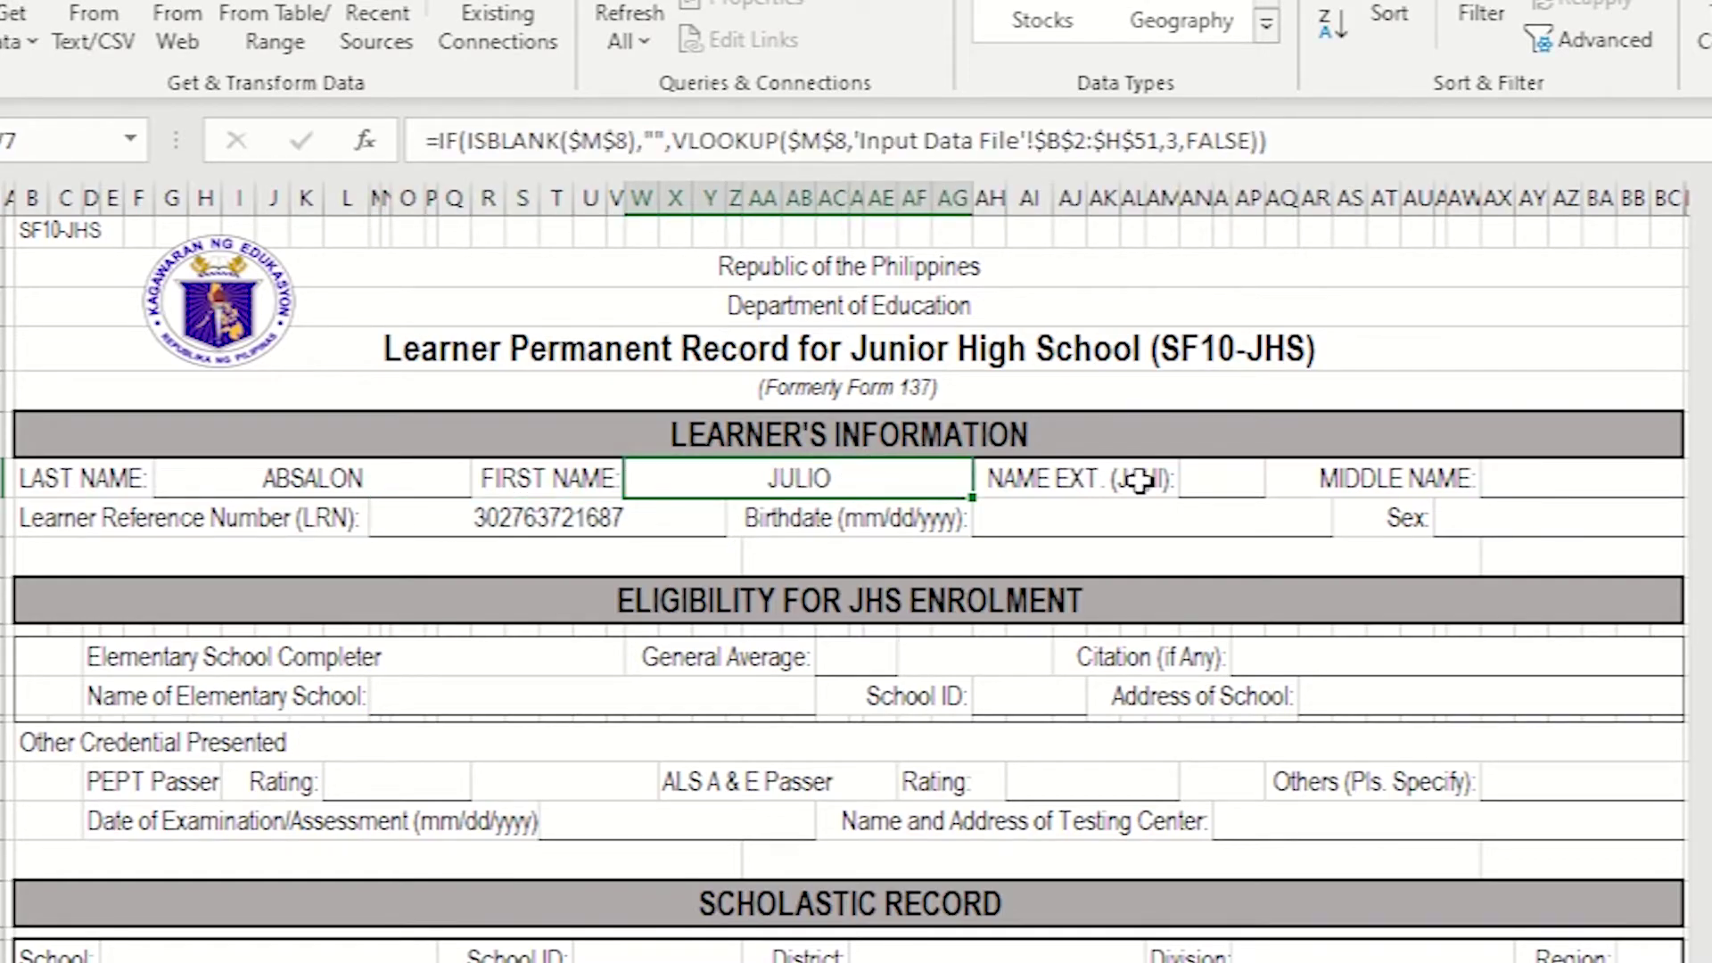
# Put the Last Name formula in the Name Ext. cell and wrap its VLOOKUP in a nested IF that returns "" when the lookup equals "".
pyautogui.click(1208, 482)
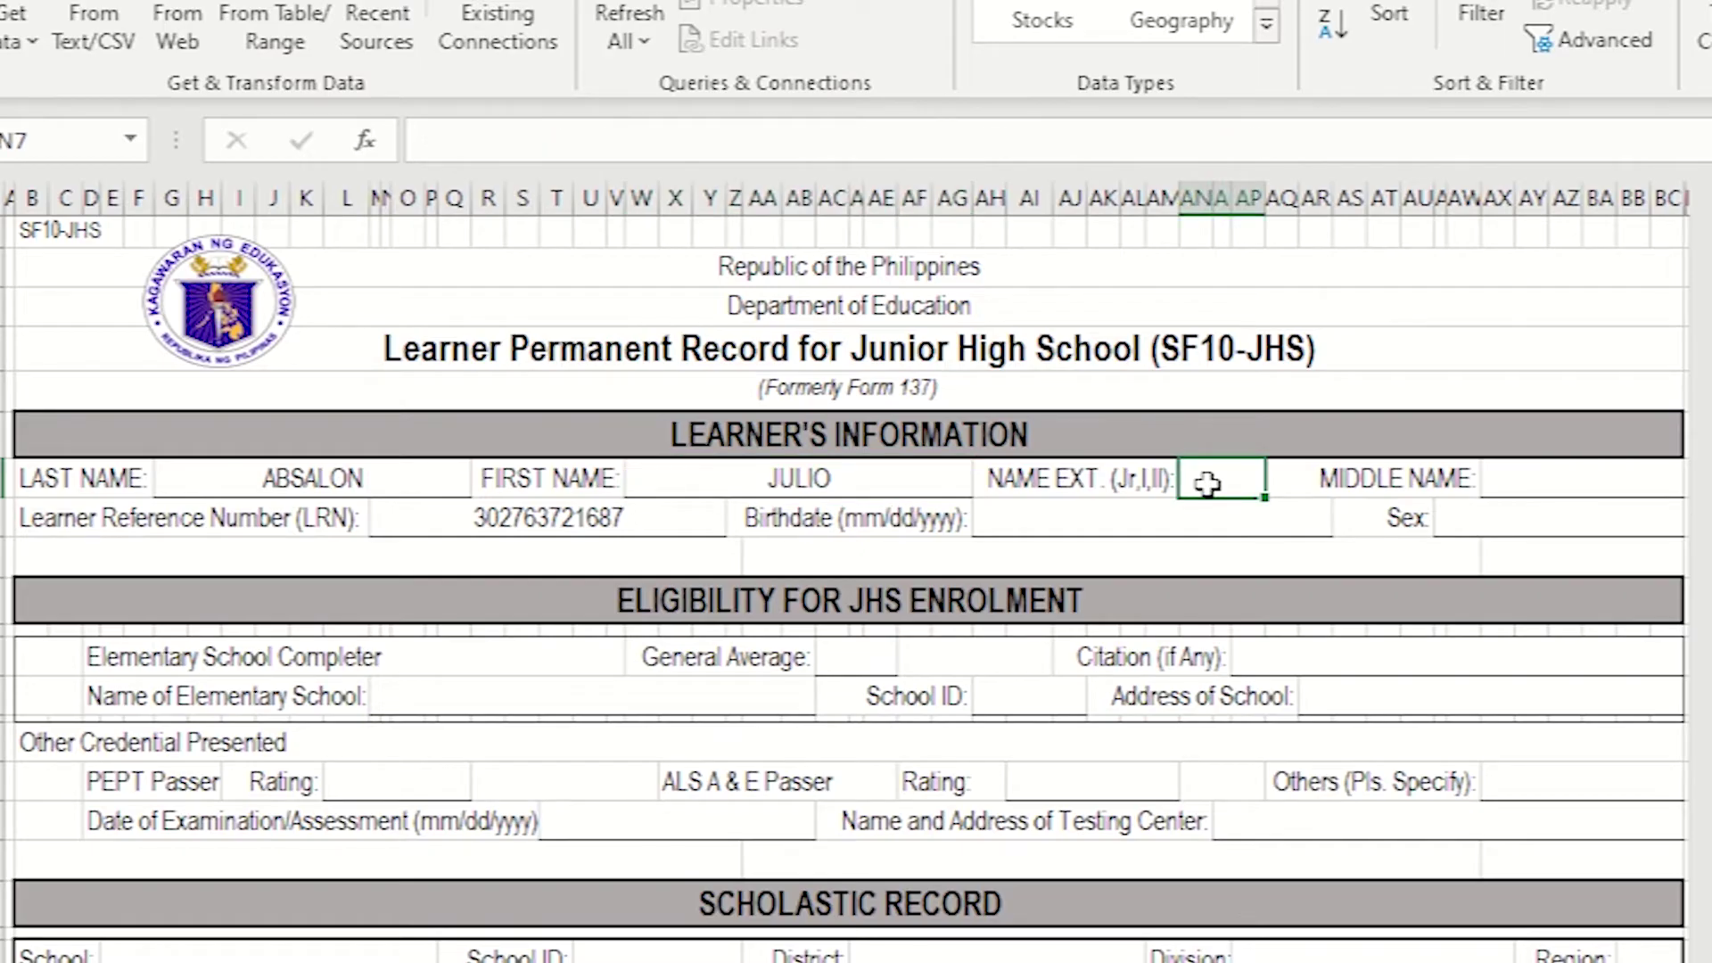
pyautogui.click(937, 137)
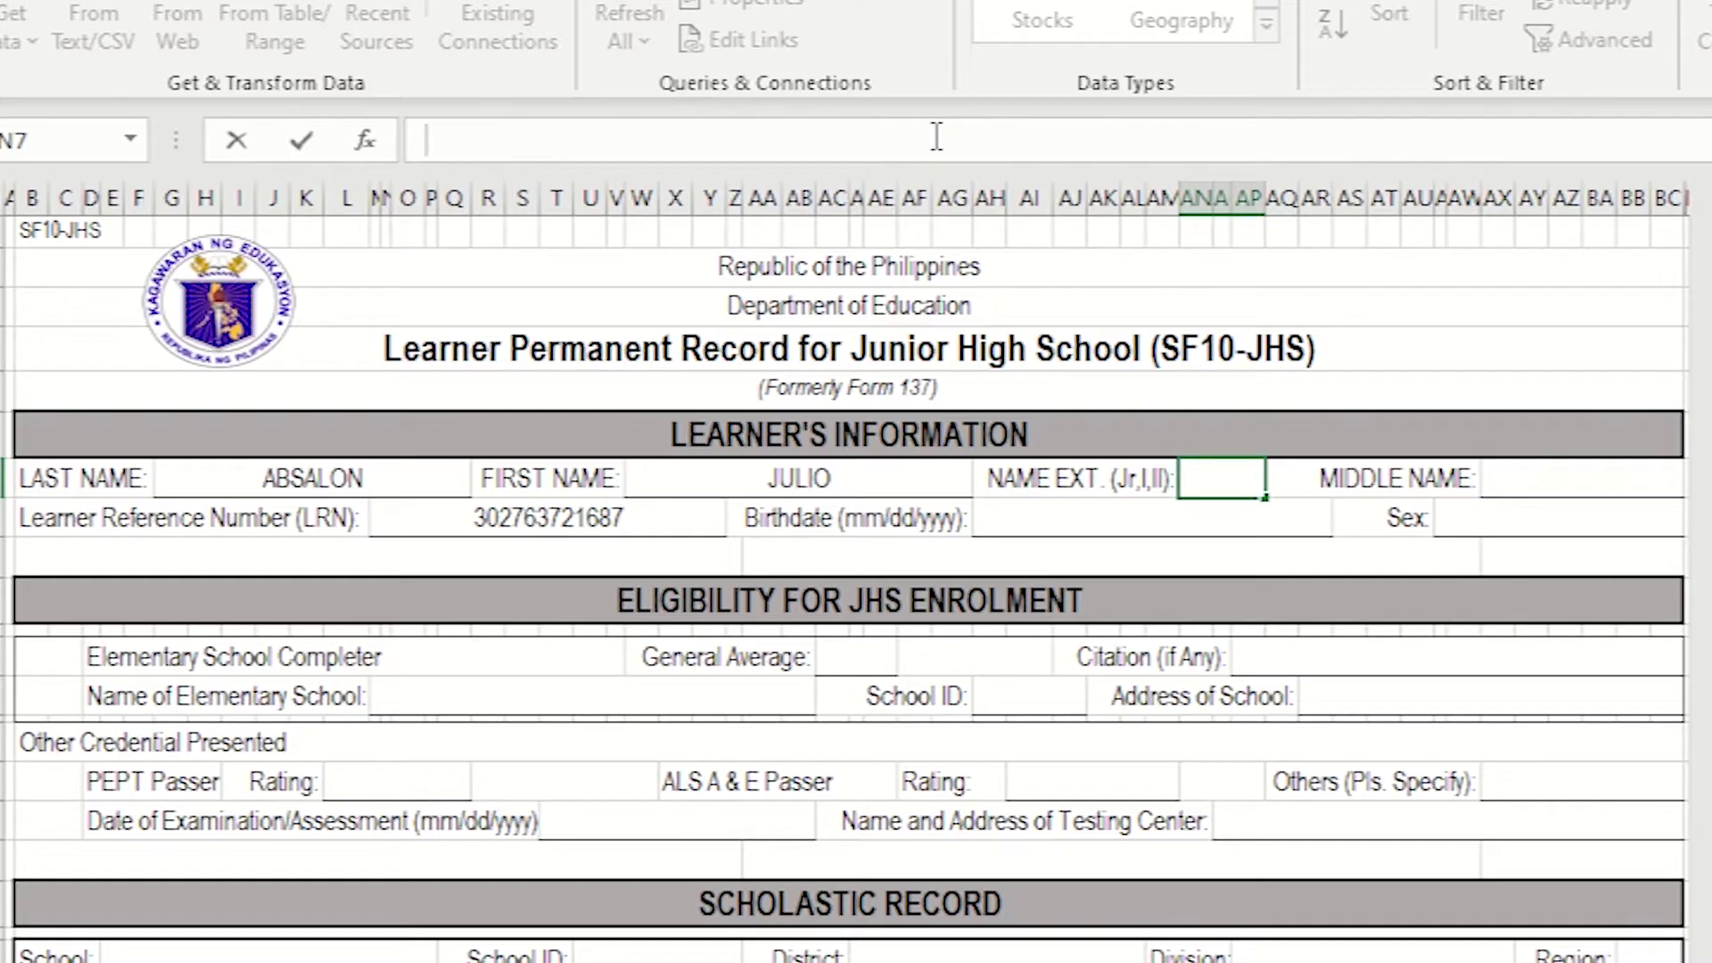
pyautogui.write('=IF(ISBLANK($M$8),"",VLOOKUP($M$8,\'Input Data File\'!$B$2:$H$51,2,FALSE))')
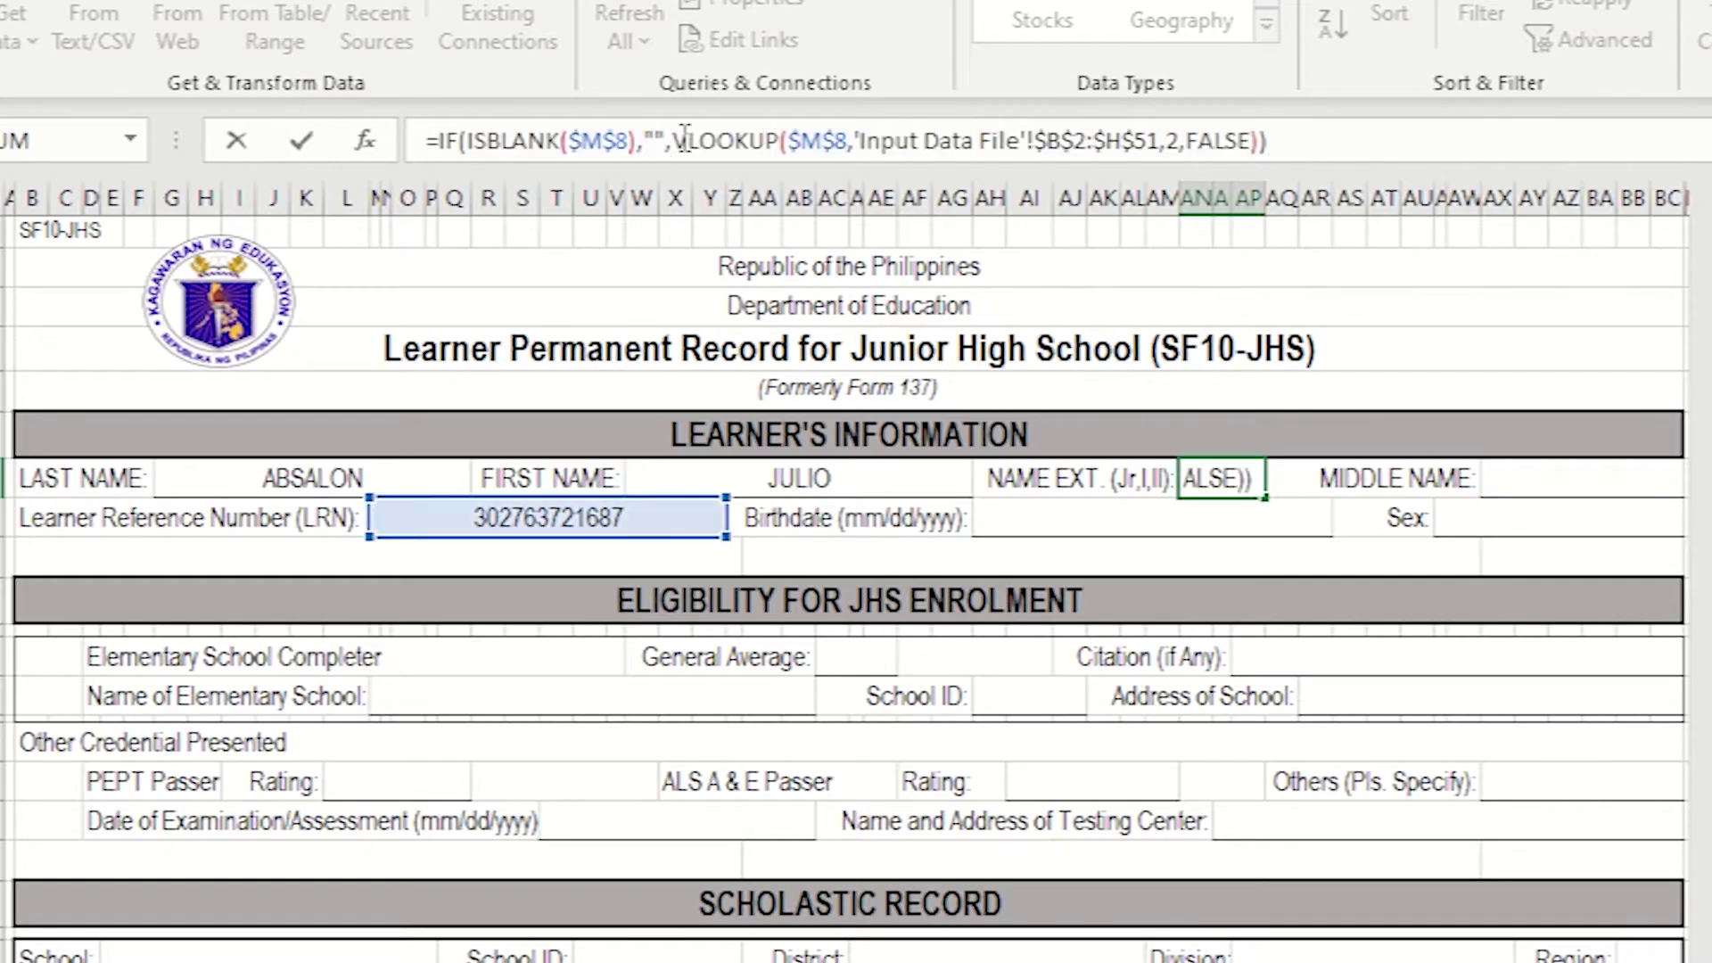
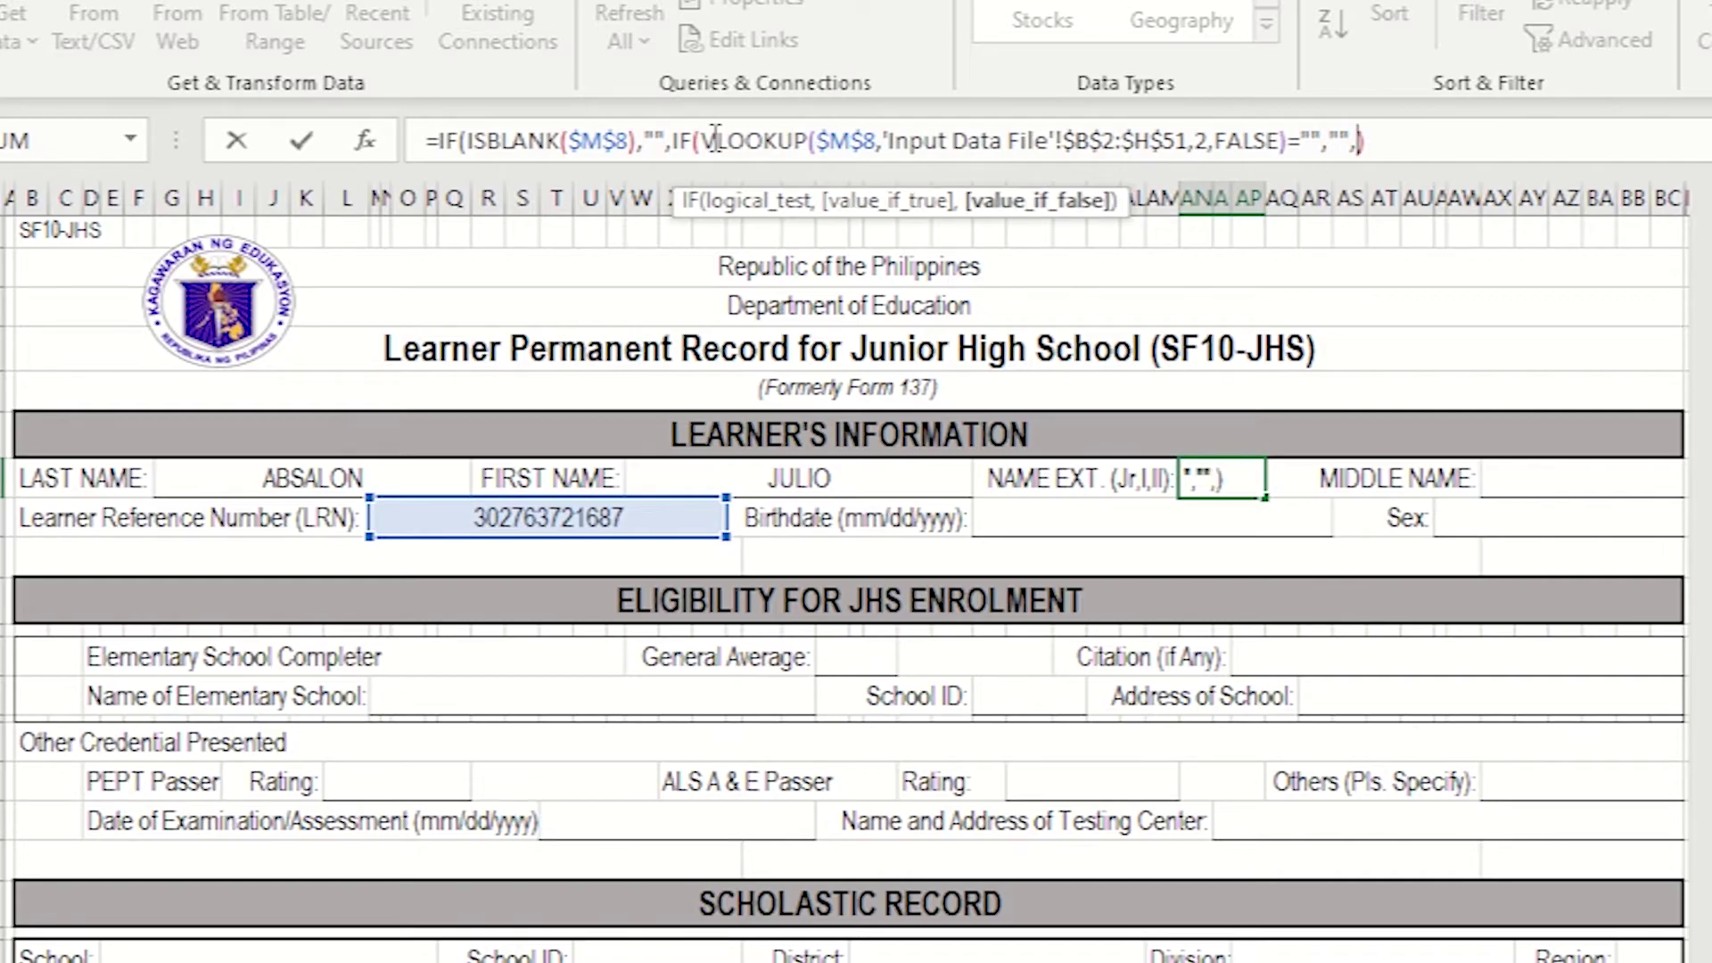
# Reuse the same VLOOKUP as the nested IF's false value in the Name Ext. formula, close the parentheses and enter it.
pyautogui.moveTo(703, 141); pyautogui.dragTo(1288, 142)
pyautogui.hotkey('ctrl', 'c')
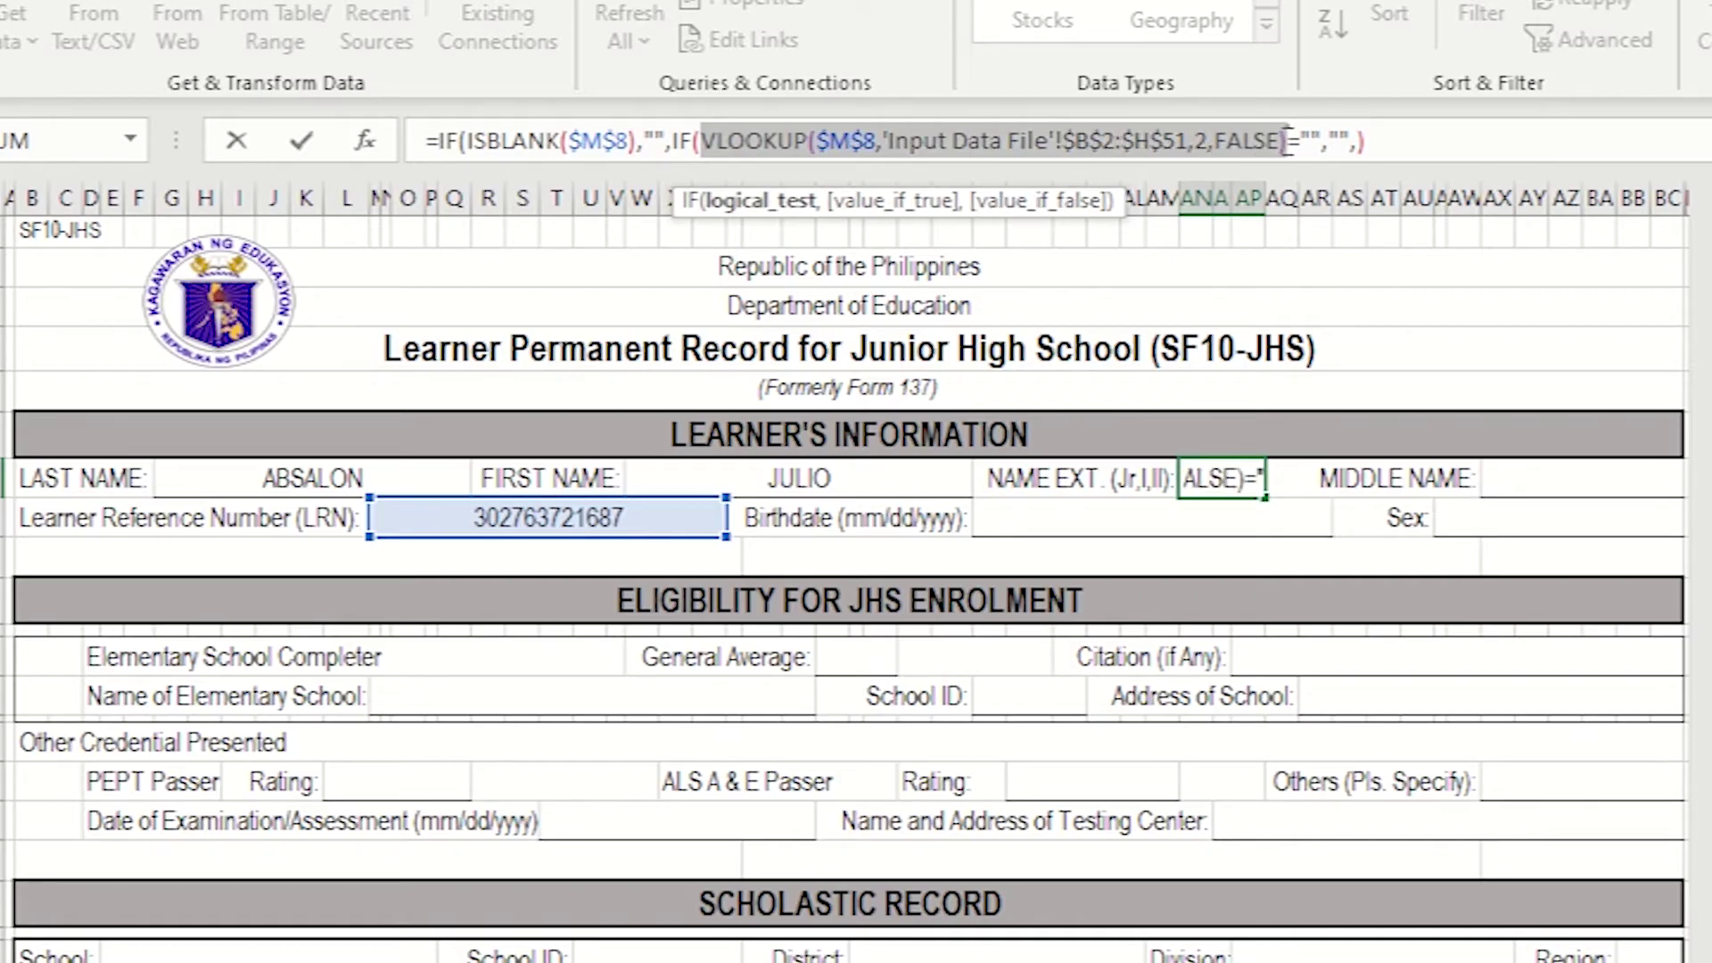
pyautogui.click(1361, 142)
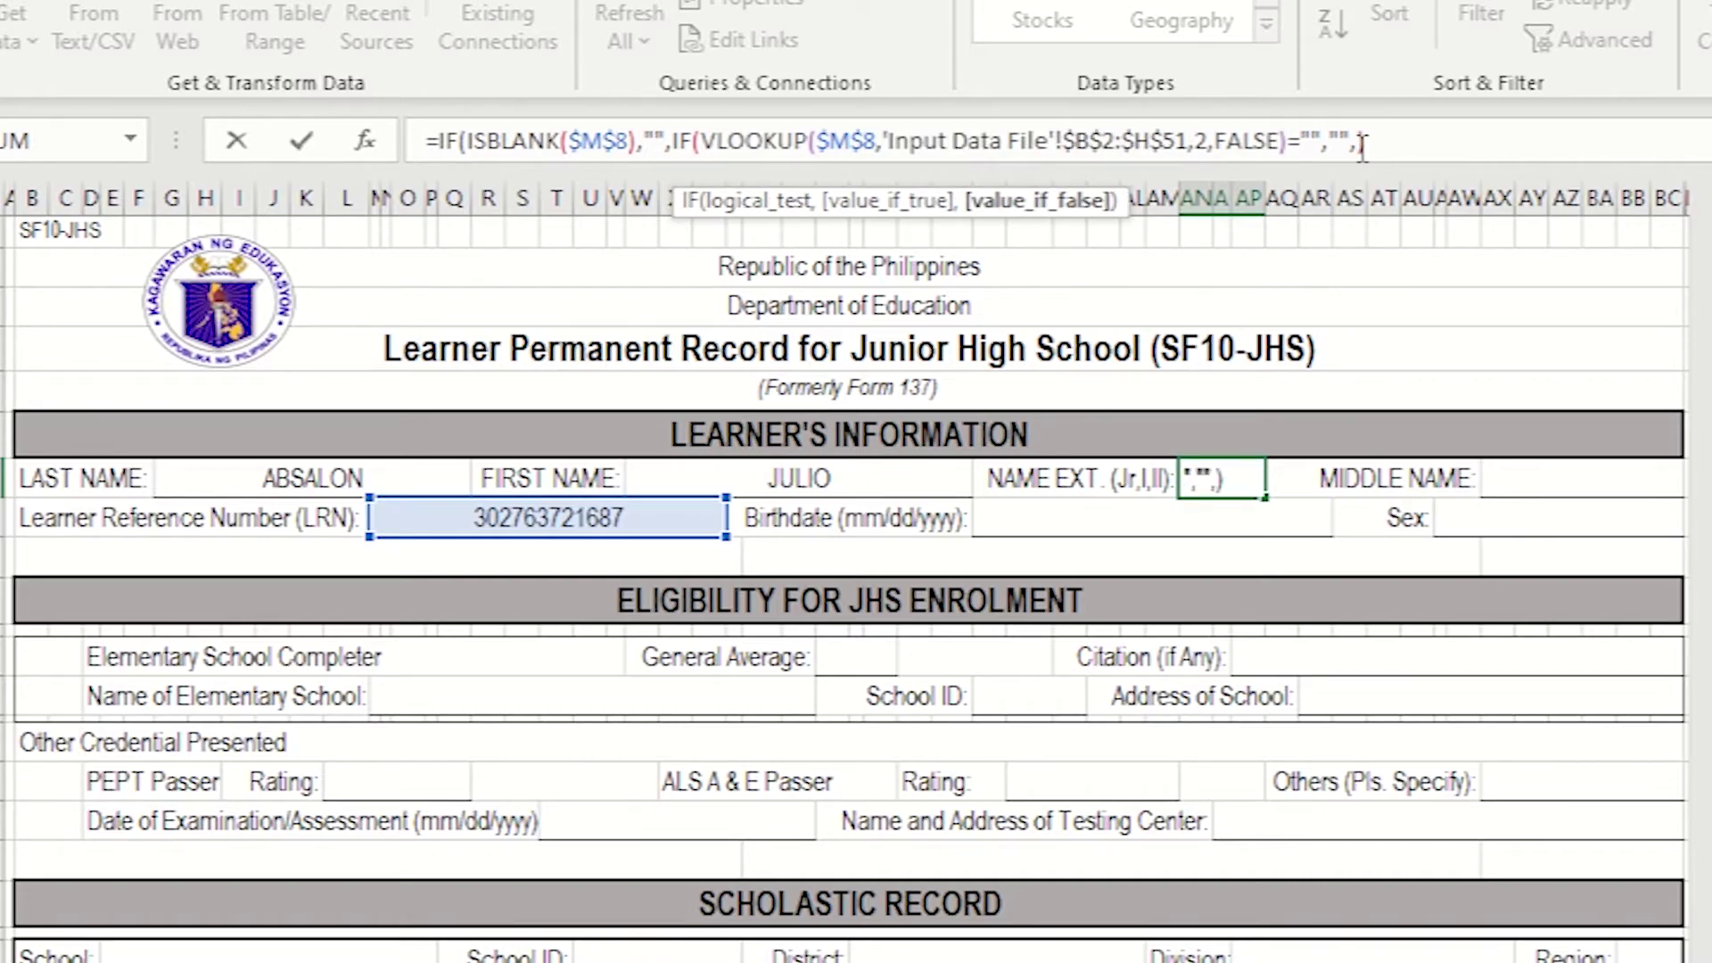
pyautogui.hotkey('ctrl', 'v')
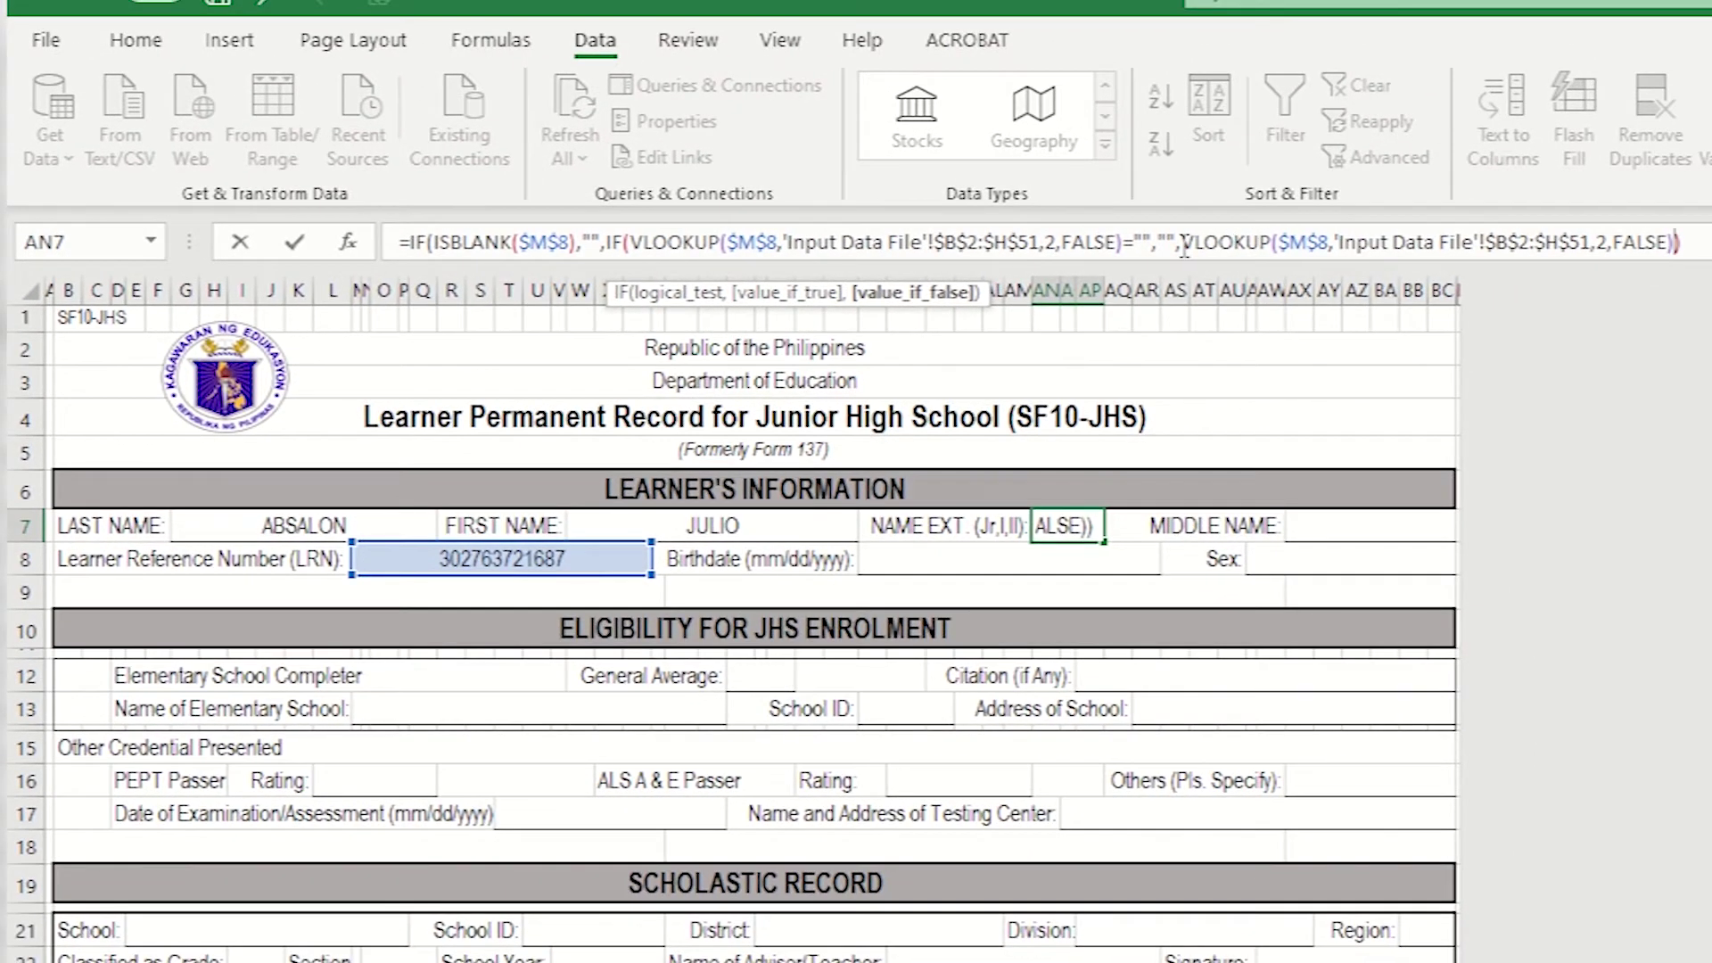
pyautogui.click(1699, 242)
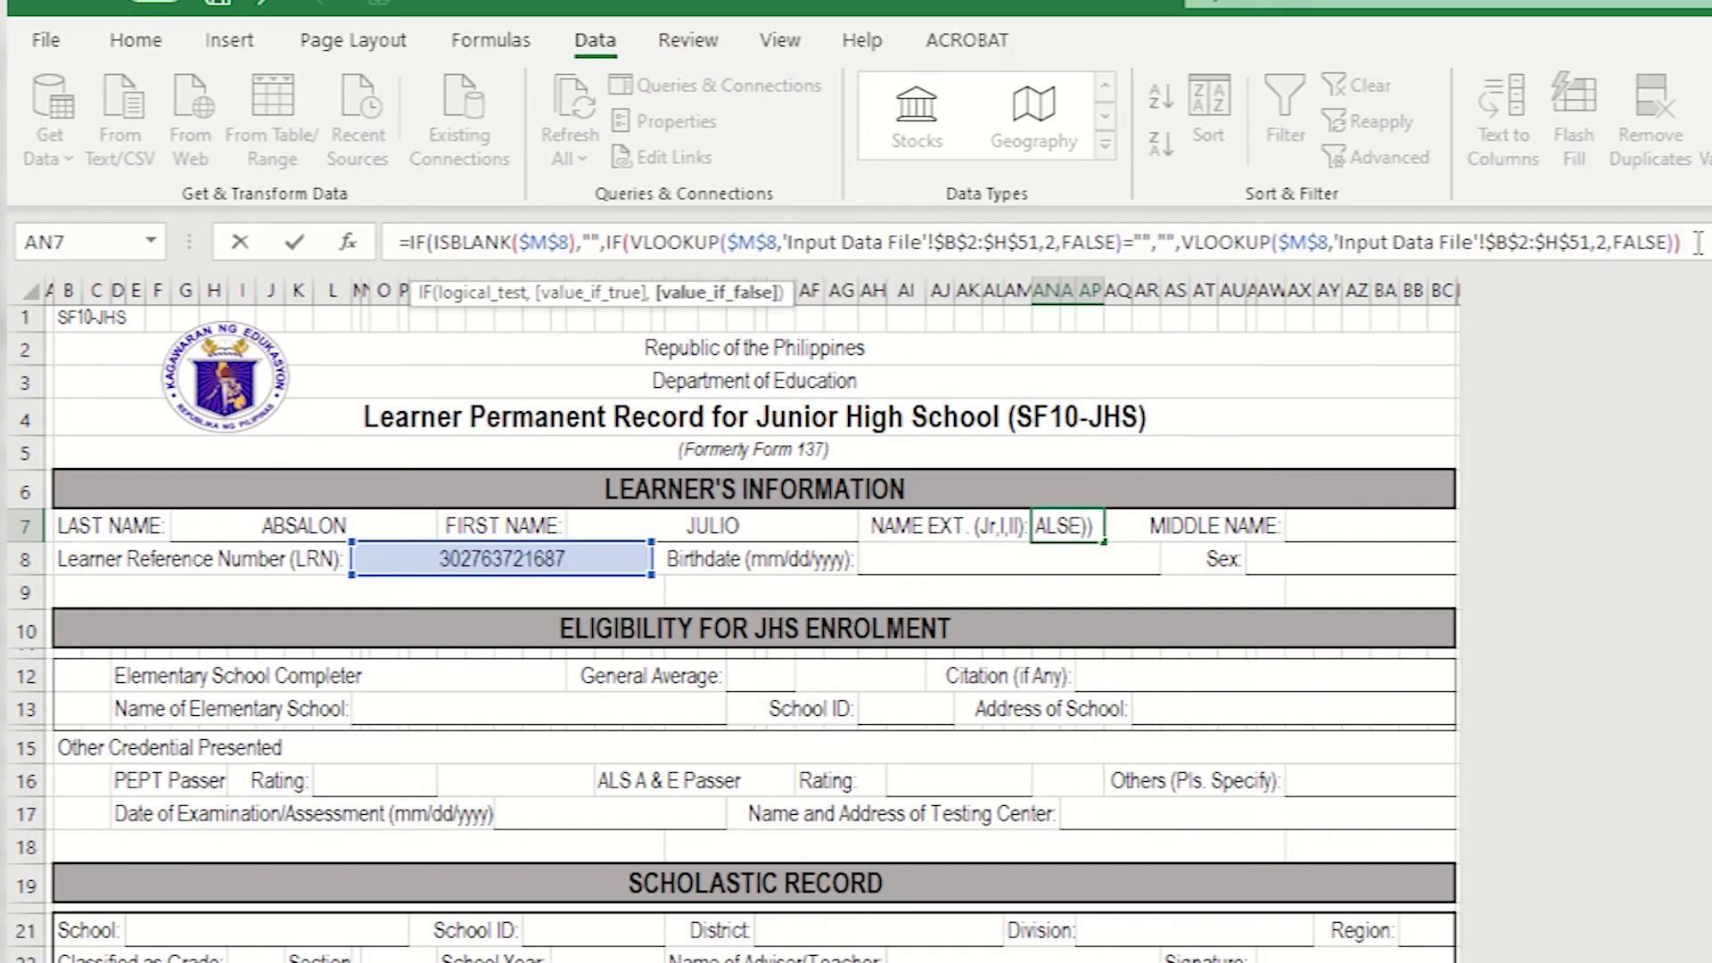
pyautogui.write(')')
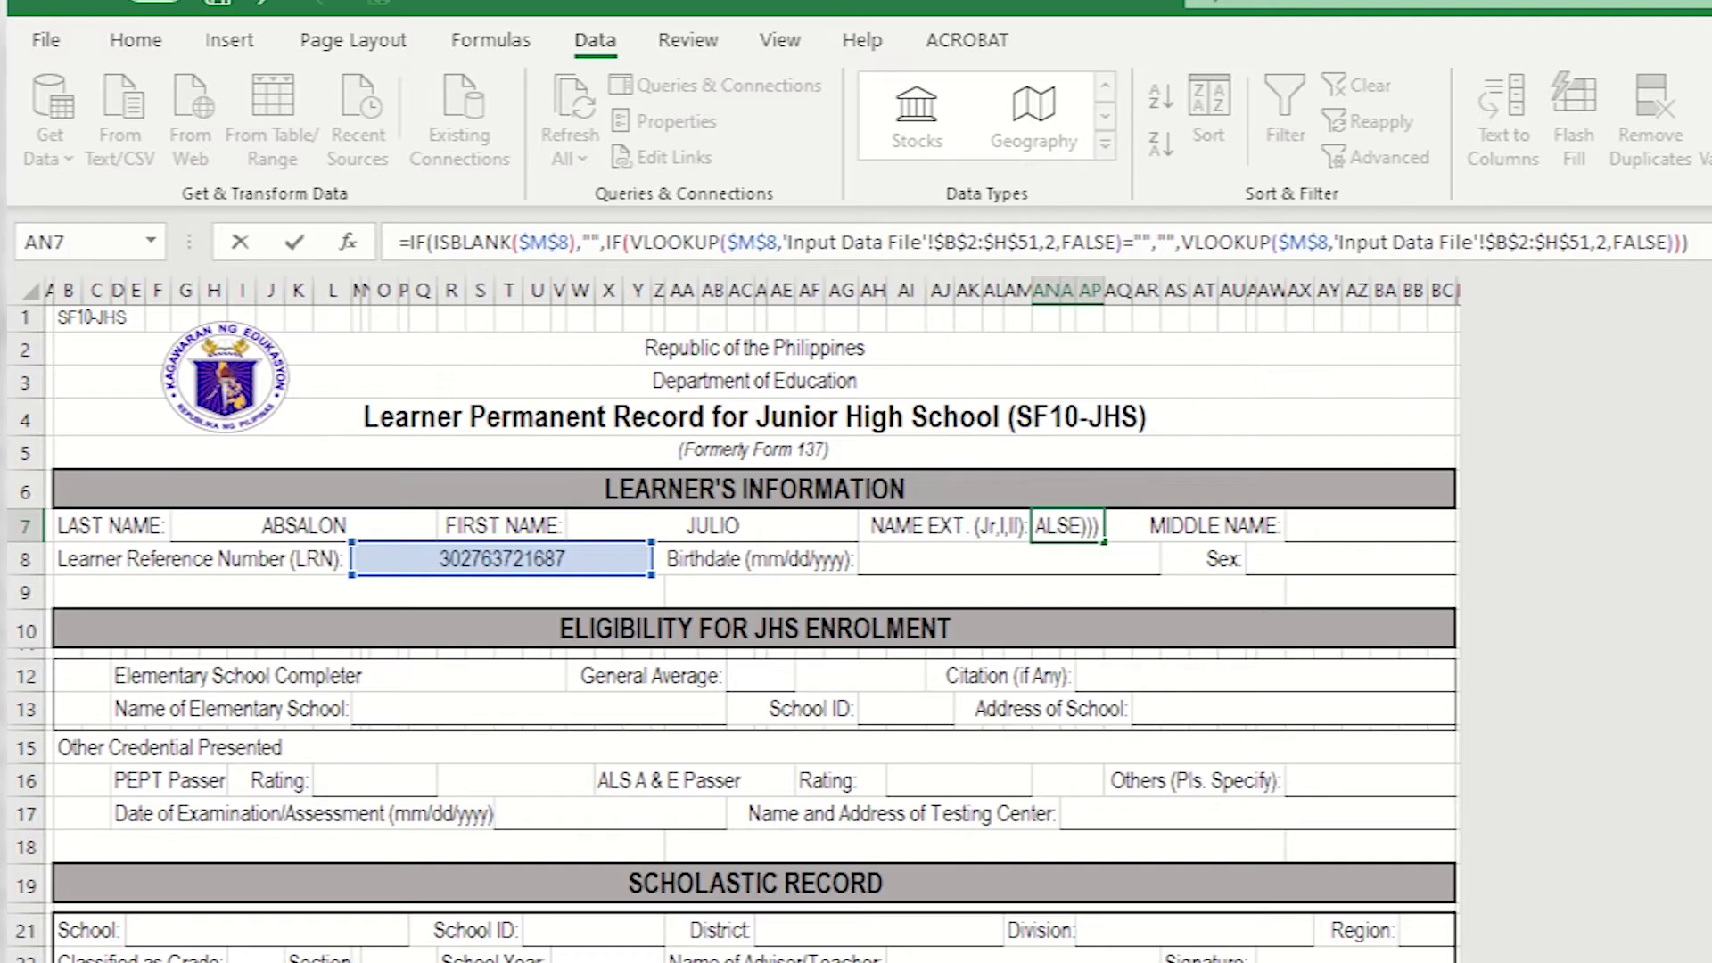
pyautogui.press('Return')
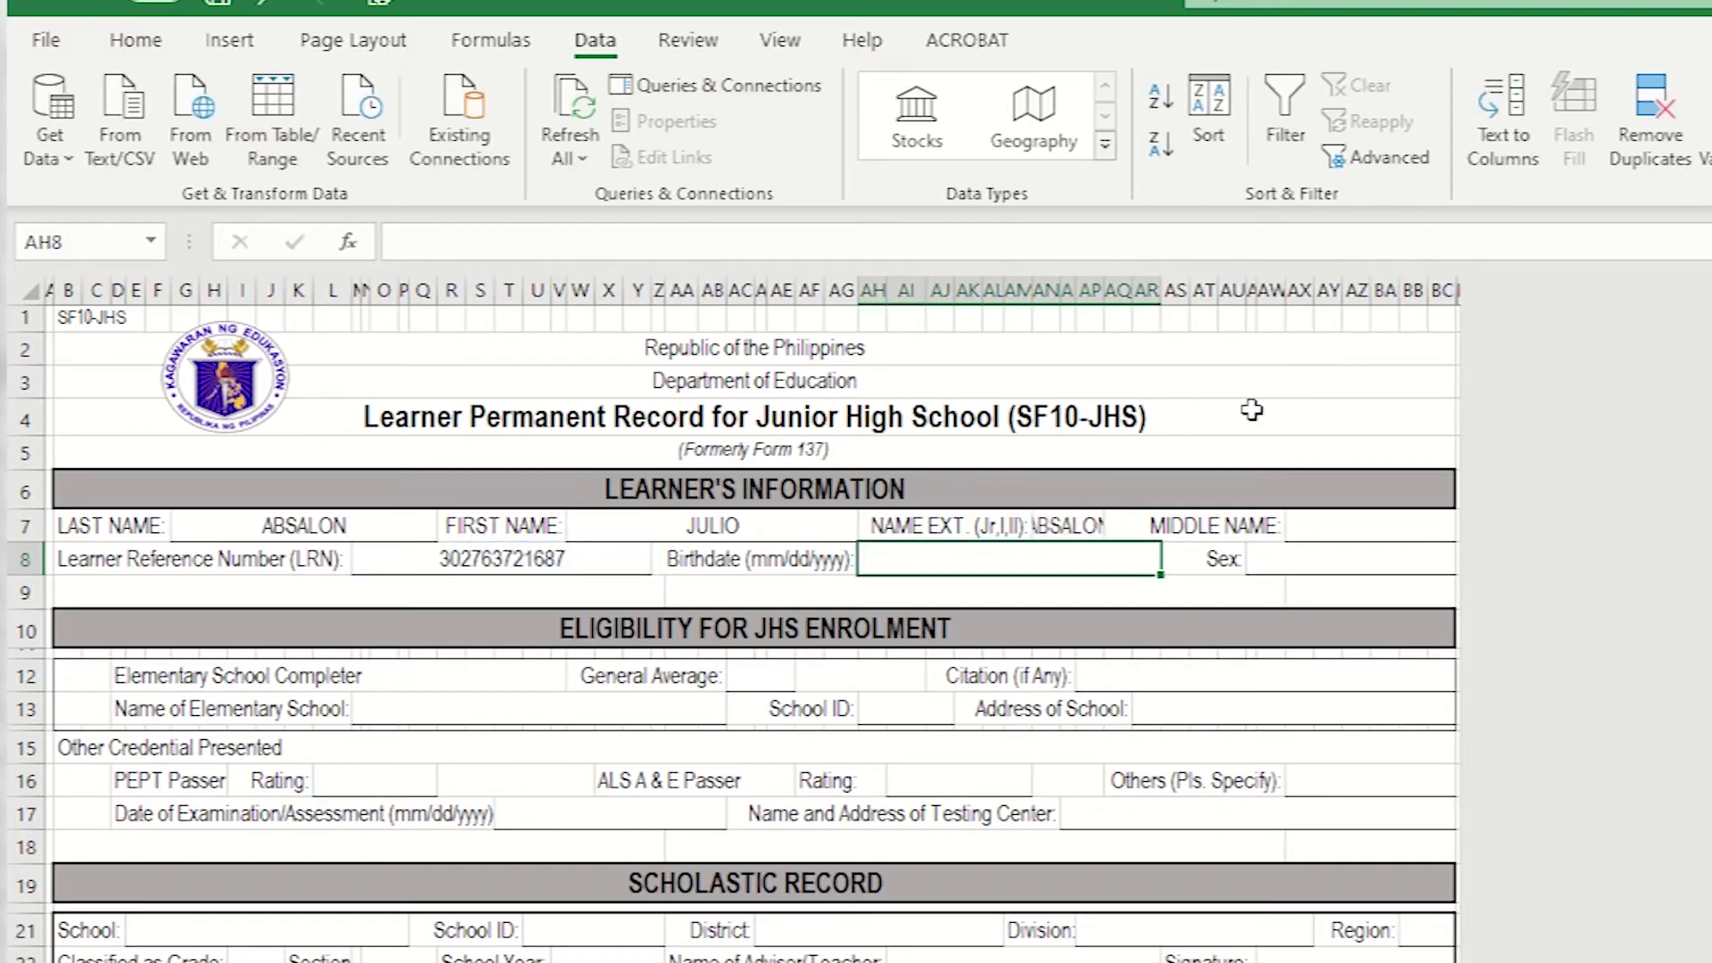
# Check the name extension column on the Input Data File sheet, and set the first VLOOKUP's column index in the Name Ext. formula to 5.
pyautogui.click(1079, 522)
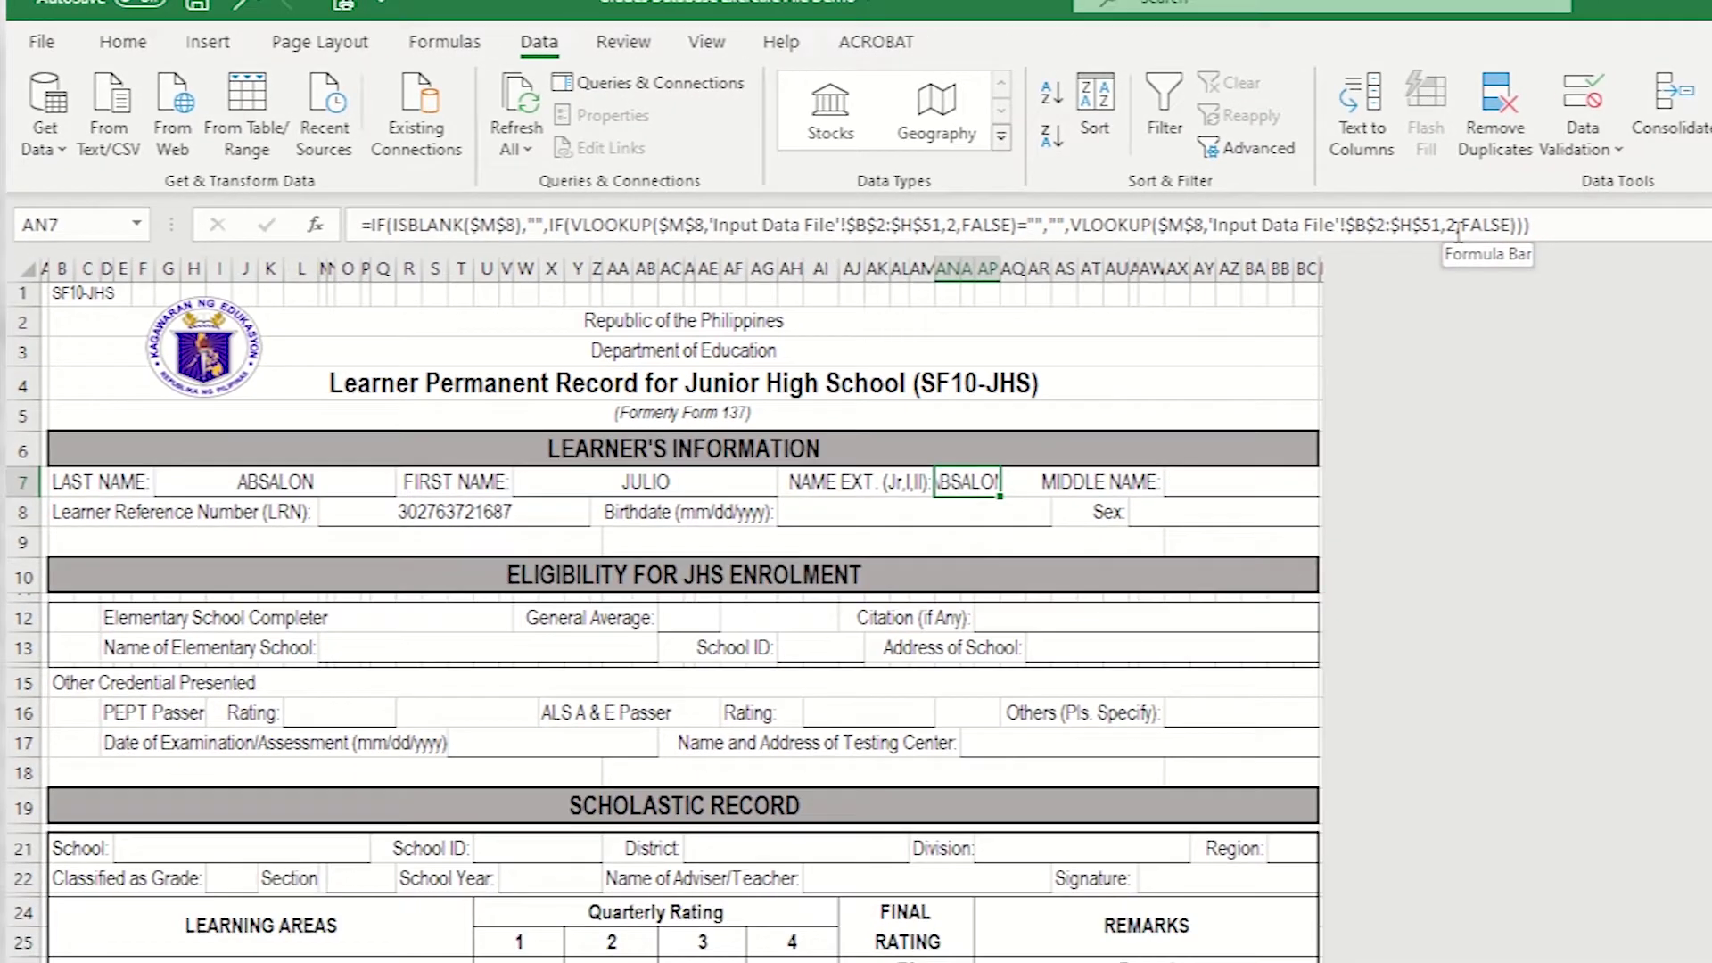
pyautogui.click(164, 901)
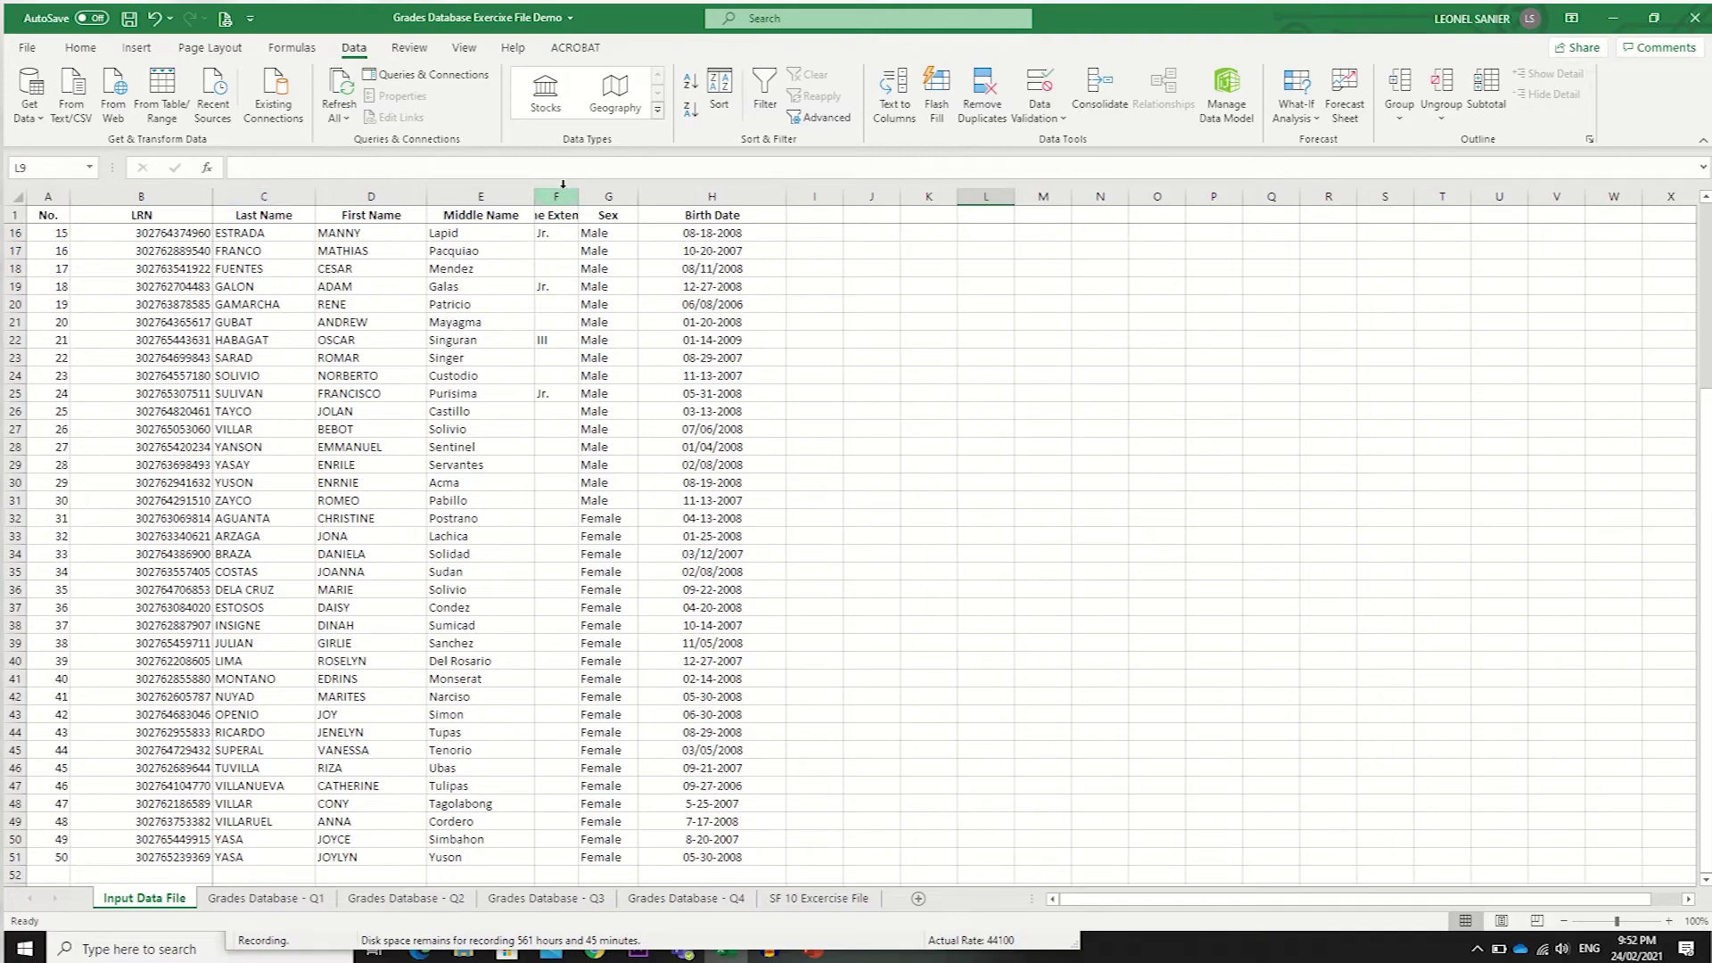
pyautogui.click(819, 899)
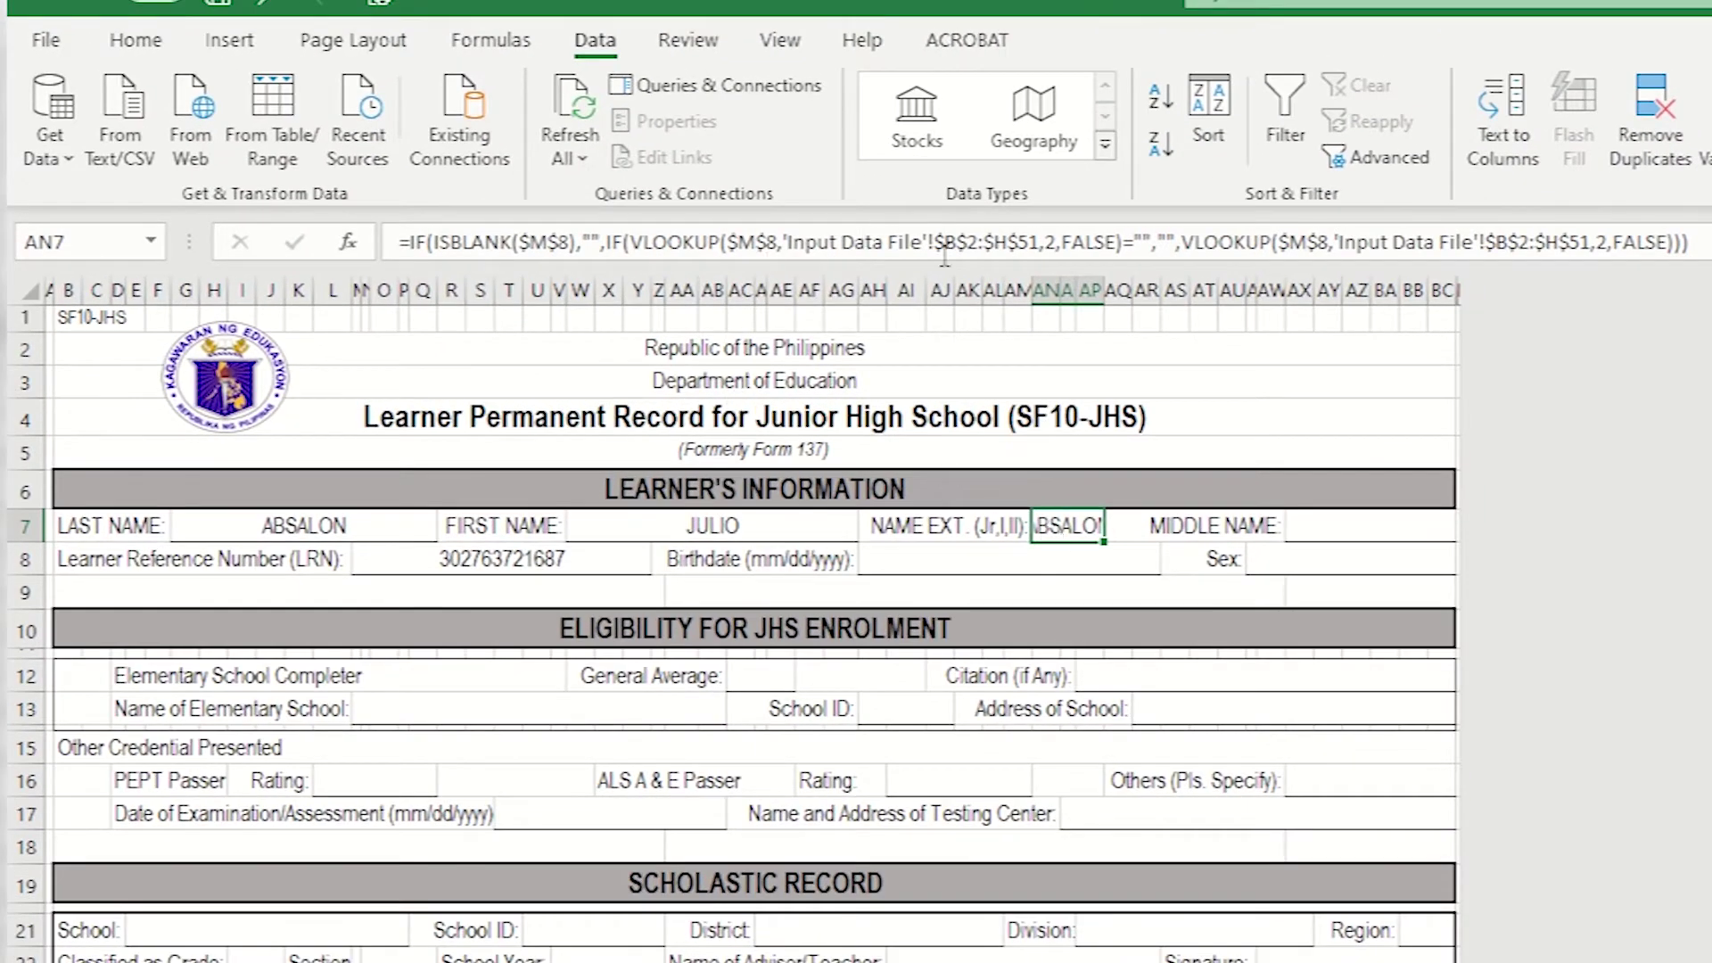
pyautogui.click(1059, 232)
pyautogui.press('BackSpace')
pyautogui.write('5')
# Set the second VLOOKUP's column index in the Name Ext. formula to 5 and enter the formula.
pyautogui.click(1614, 243)
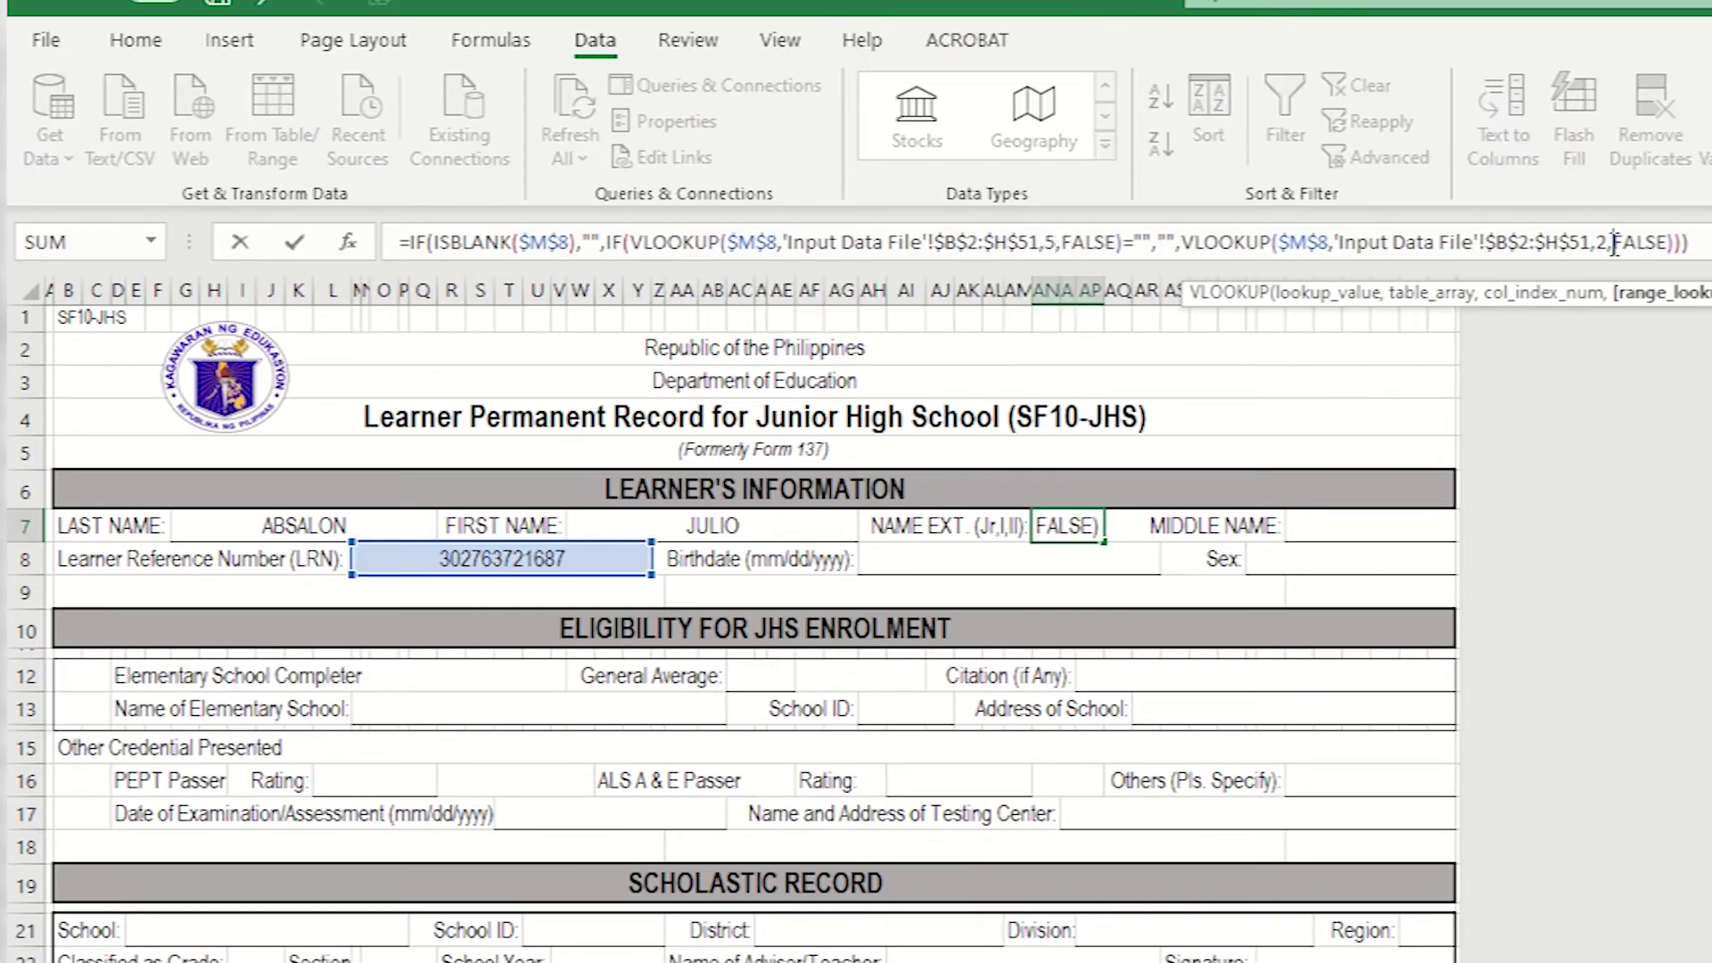
pyautogui.press('BackSpace')
pyautogui.press('BackSpace')
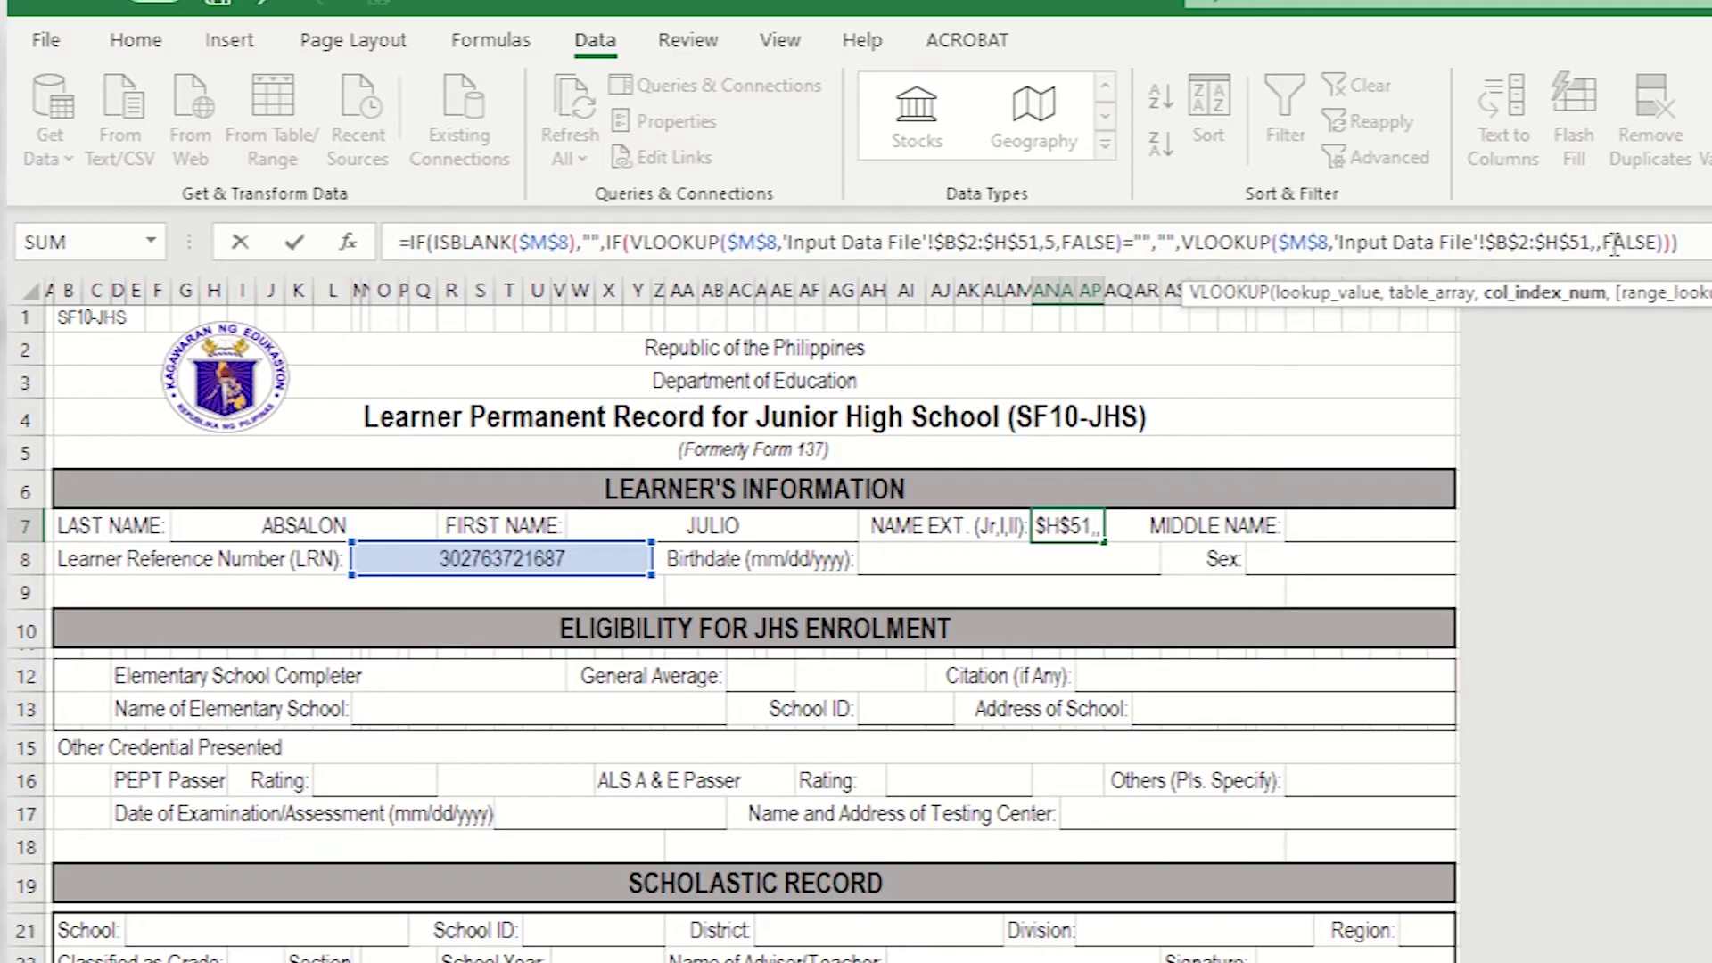
pyautogui.write('5')
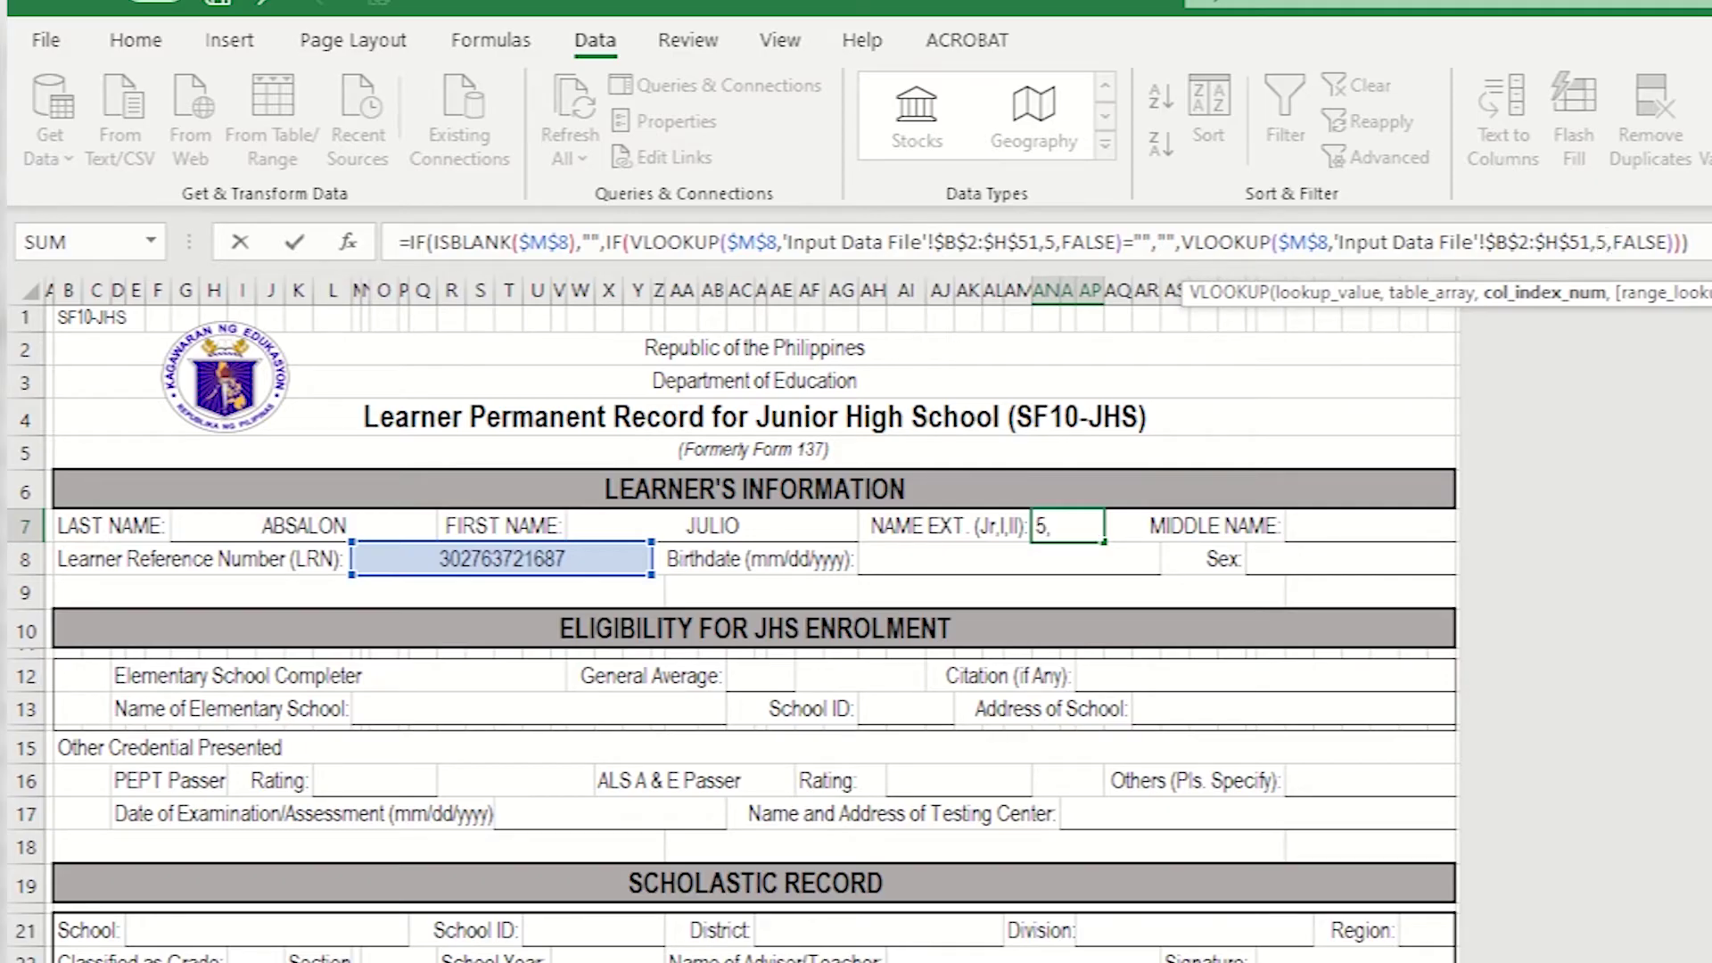
pyautogui.click(1688, 243)
pyautogui.press('Return')
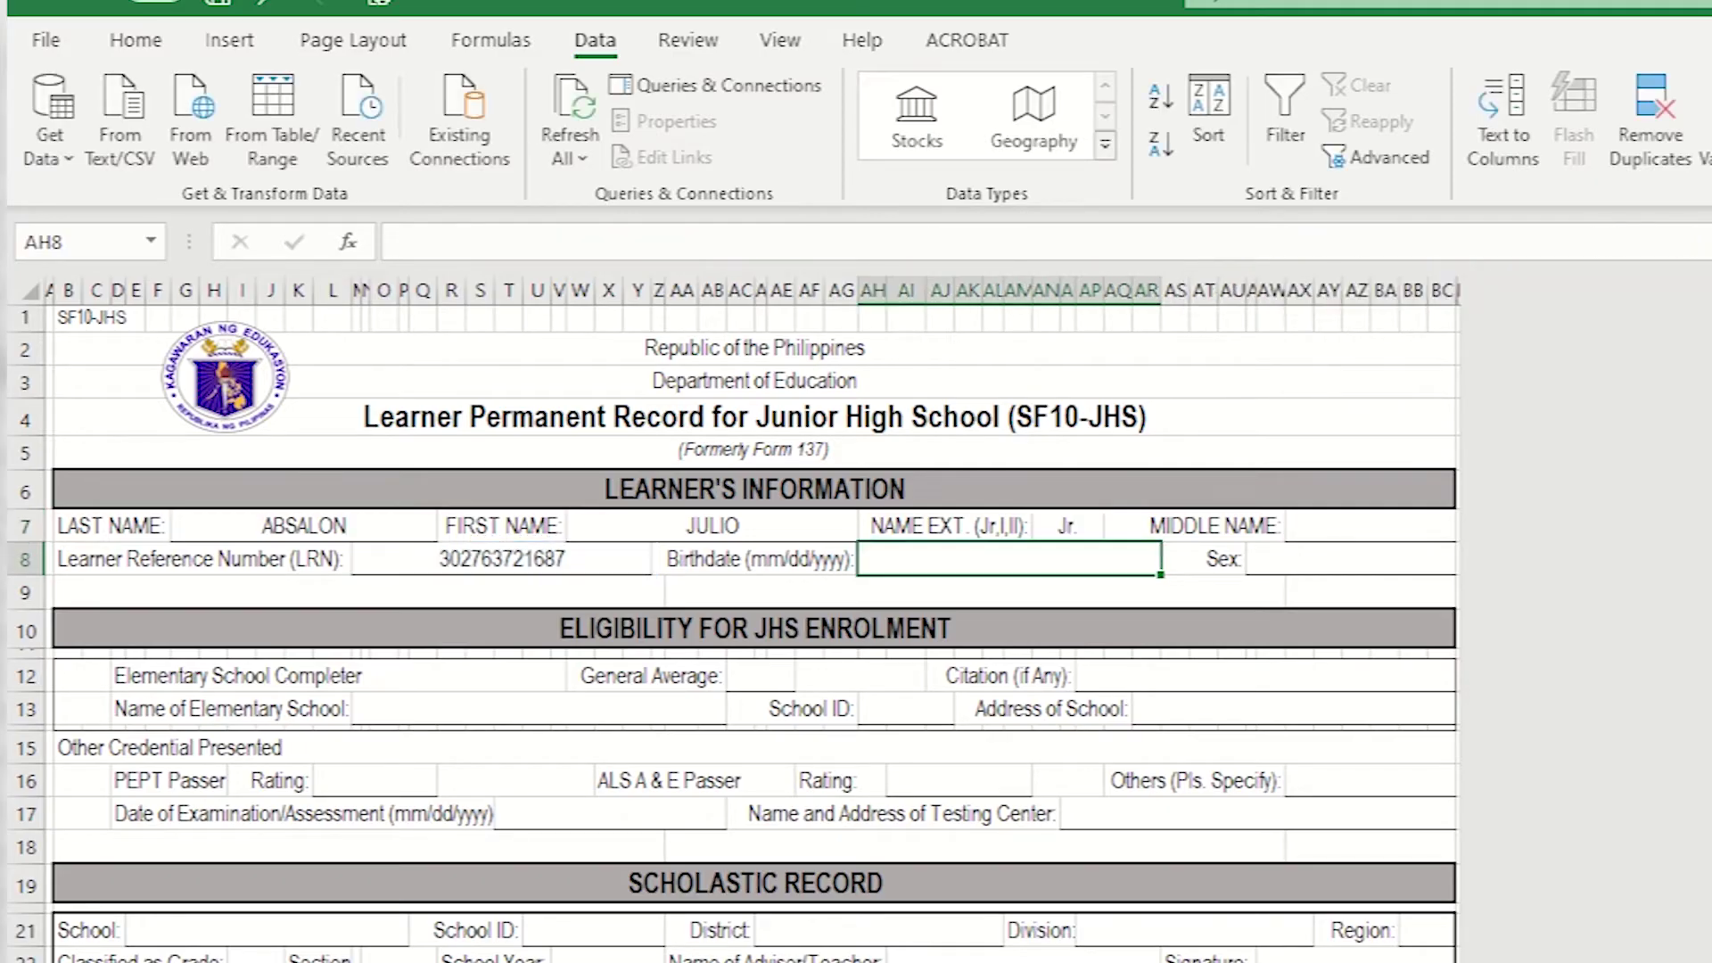
# Test the Name Ext. formula by choosing the sixth learner reference number in the LRN list.
pyautogui.click(1069, 522)
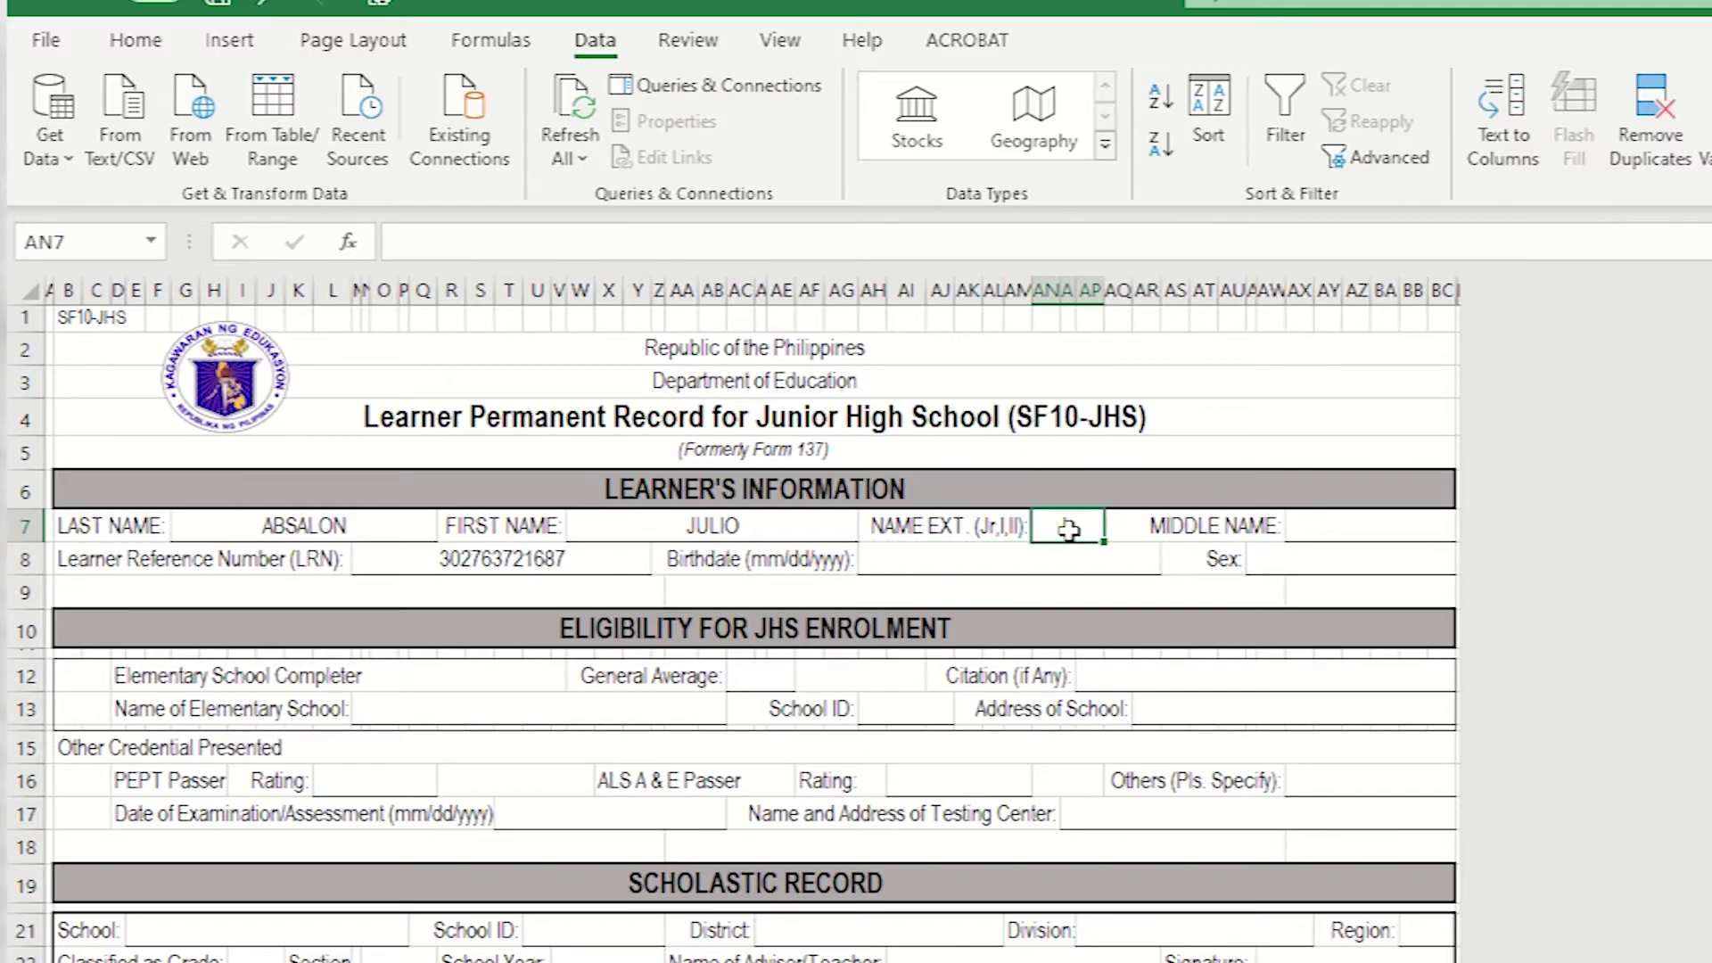
pyautogui.click(590, 557)
pyautogui.click(665, 559)
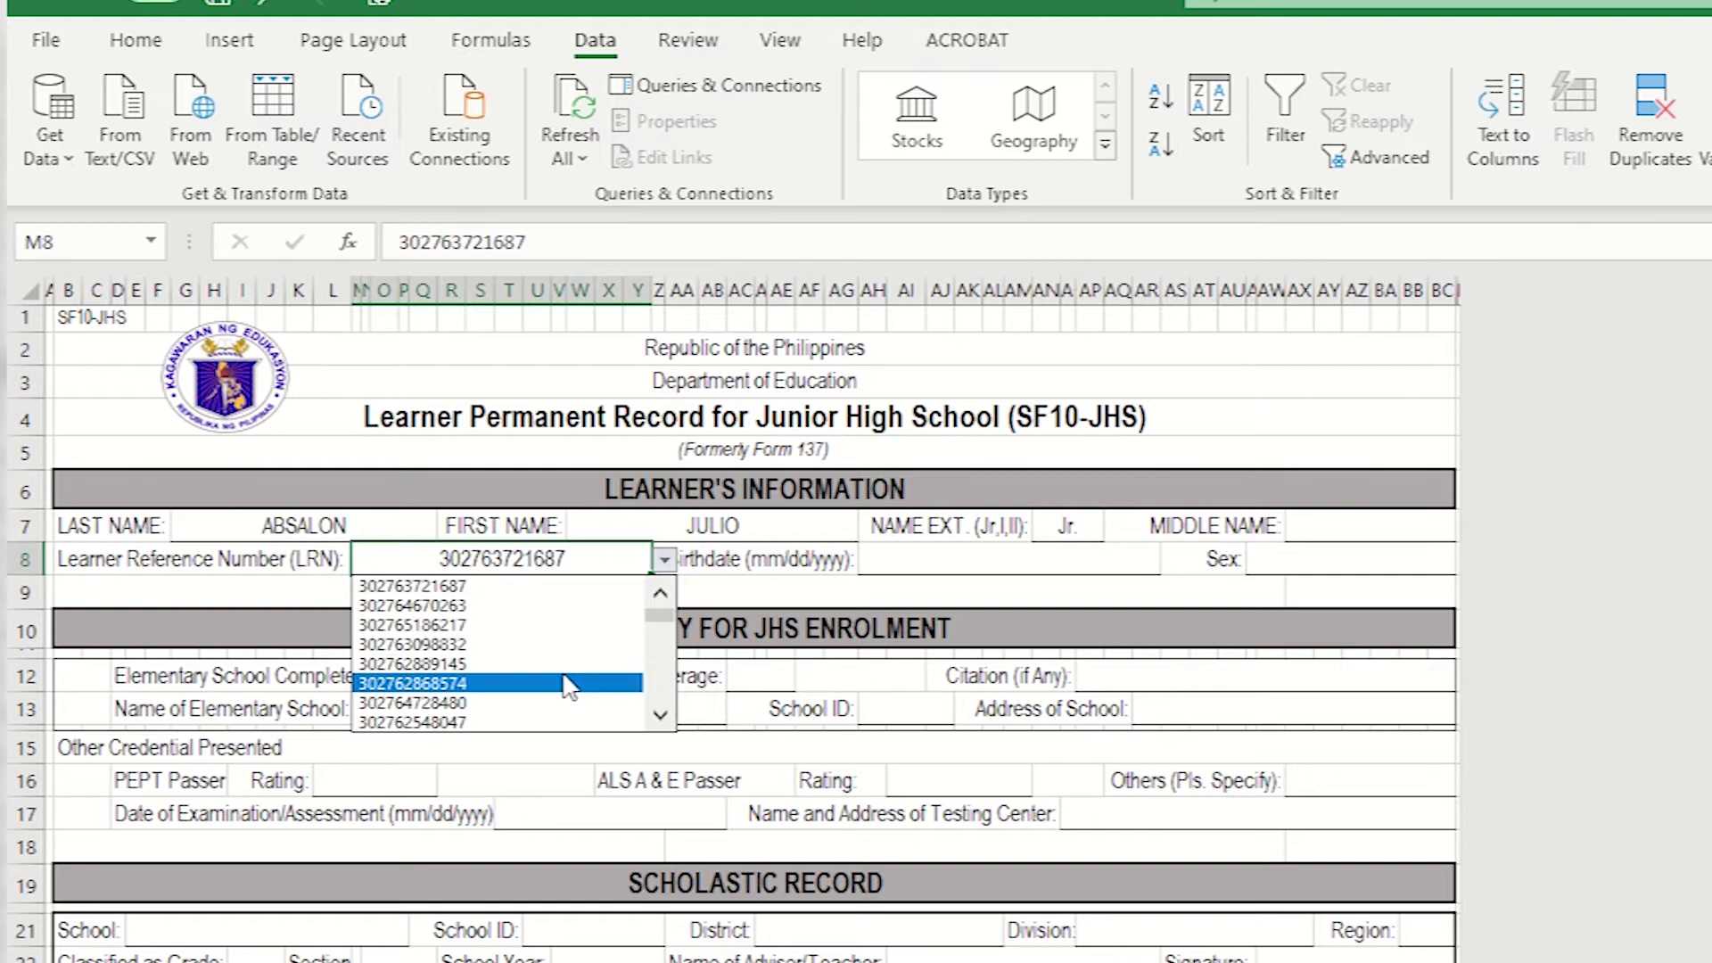
pyautogui.click(567, 684)
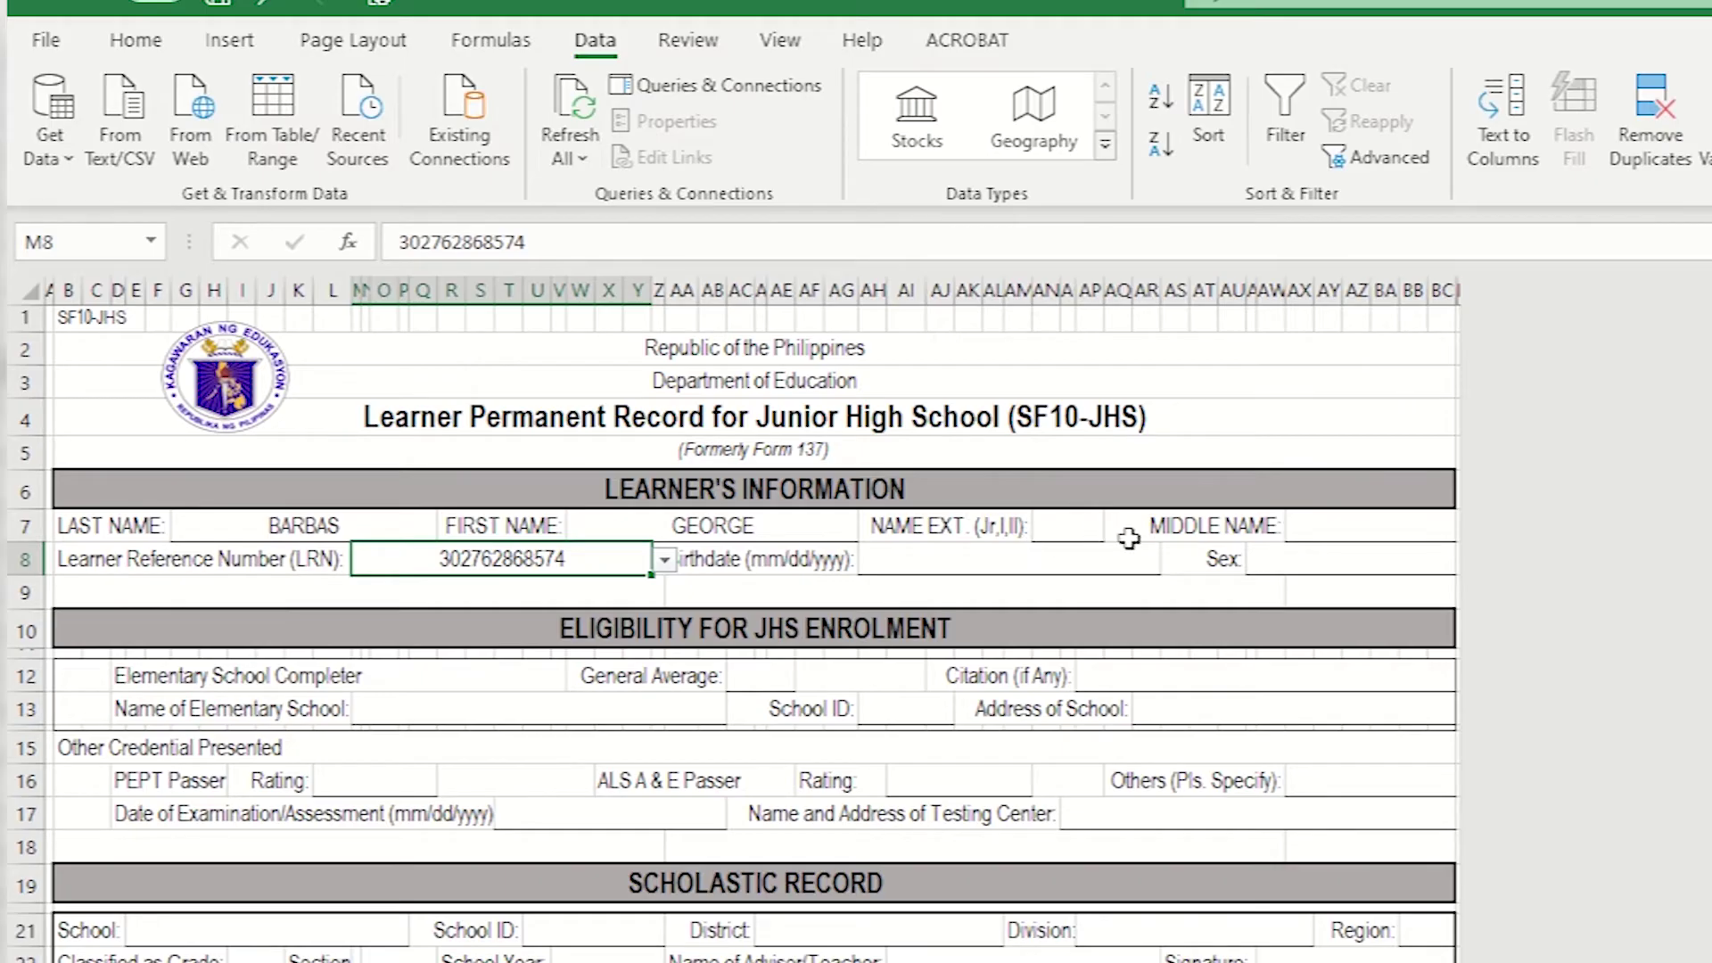
# Copy the Last Name formula into the empty Middle Name cell.
pyautogui.click(374, 521)
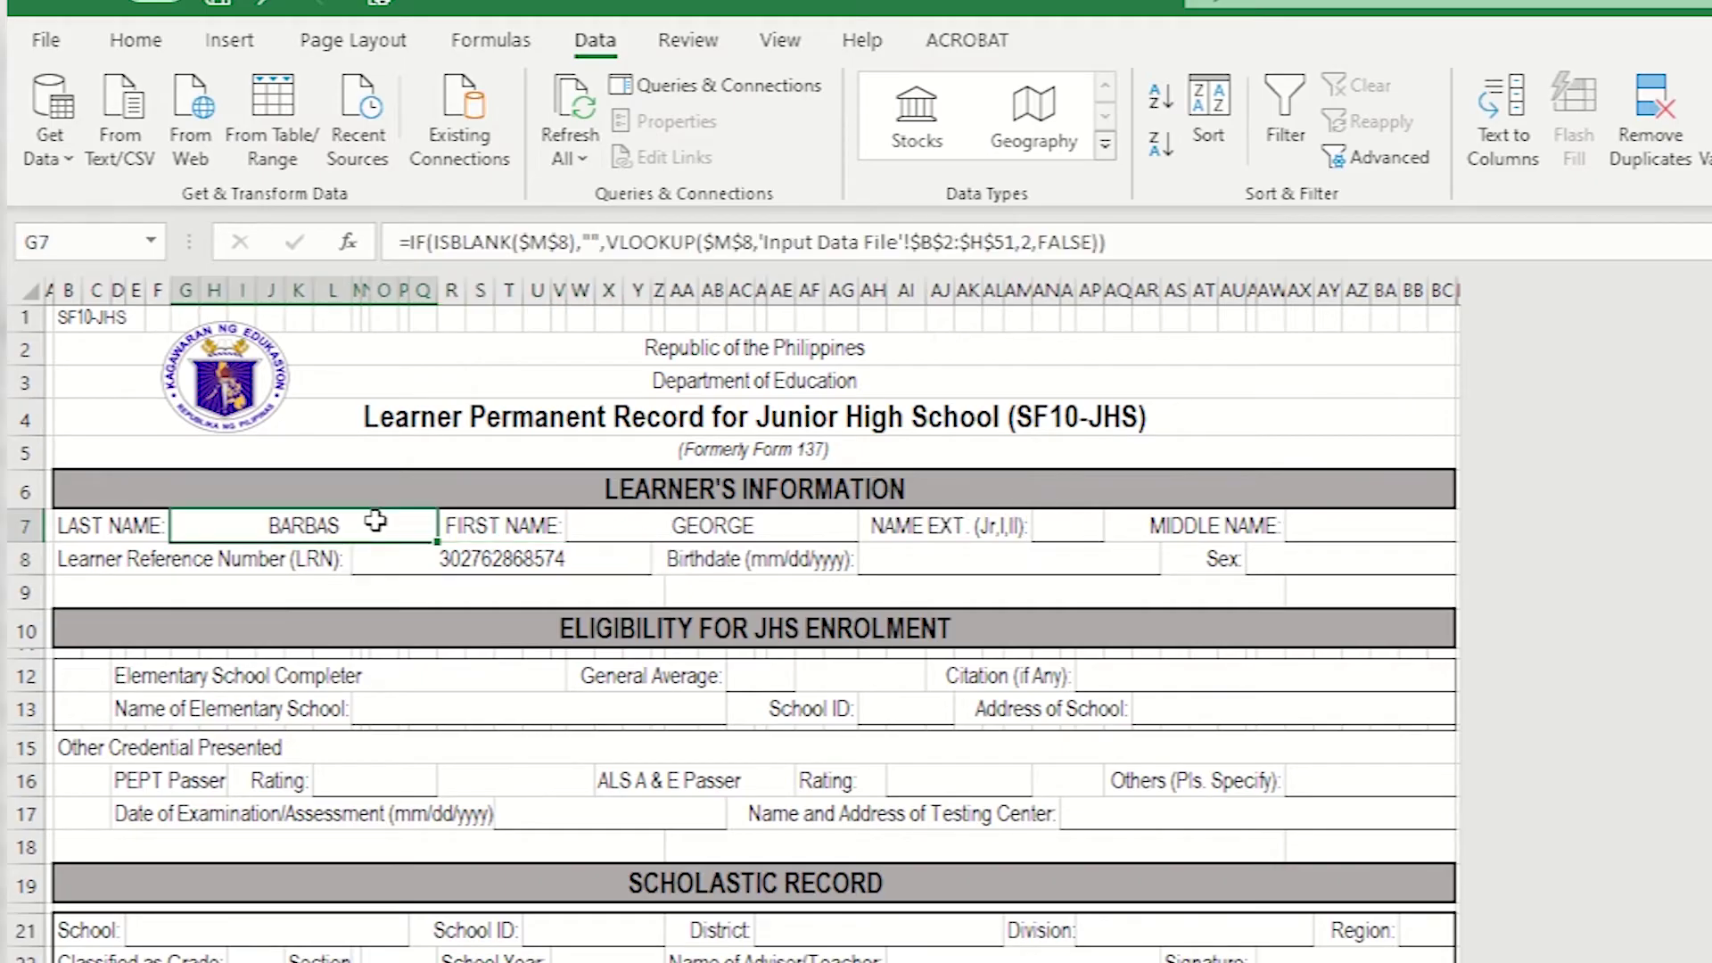
pyautogui.moveTo(1106, 242); pyautogui.dragTo(221, 227)
pyautogui.hotkey('ctrl', 'c')
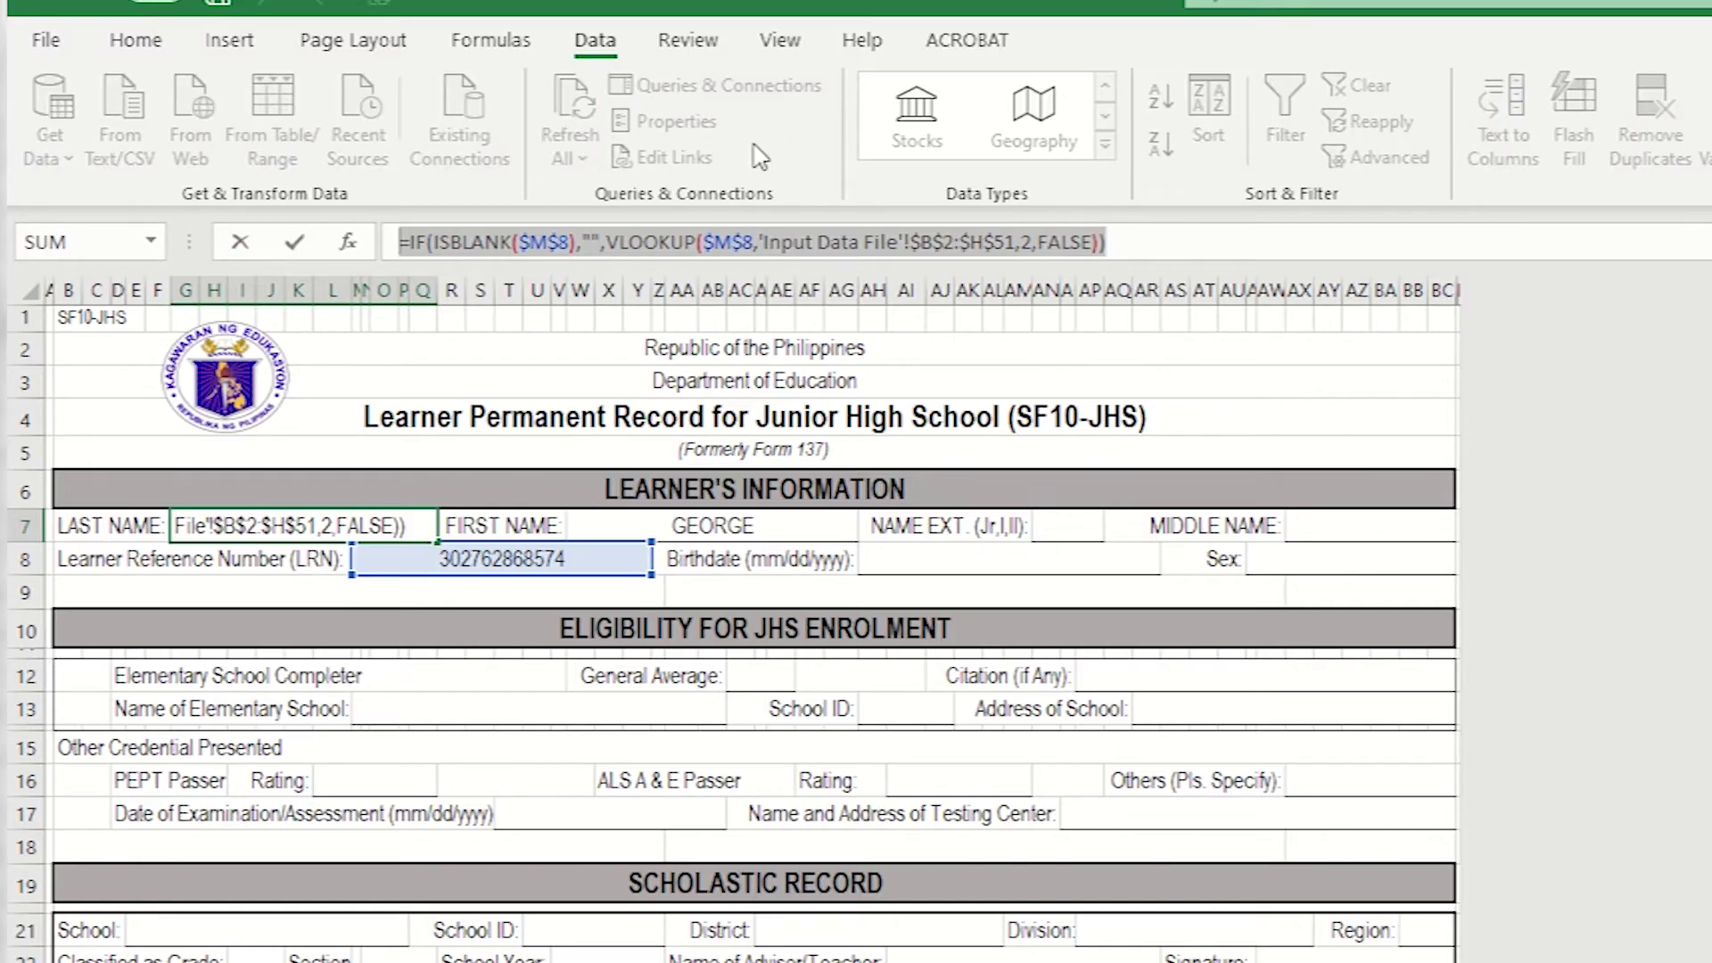
pyautogui.press('Return')
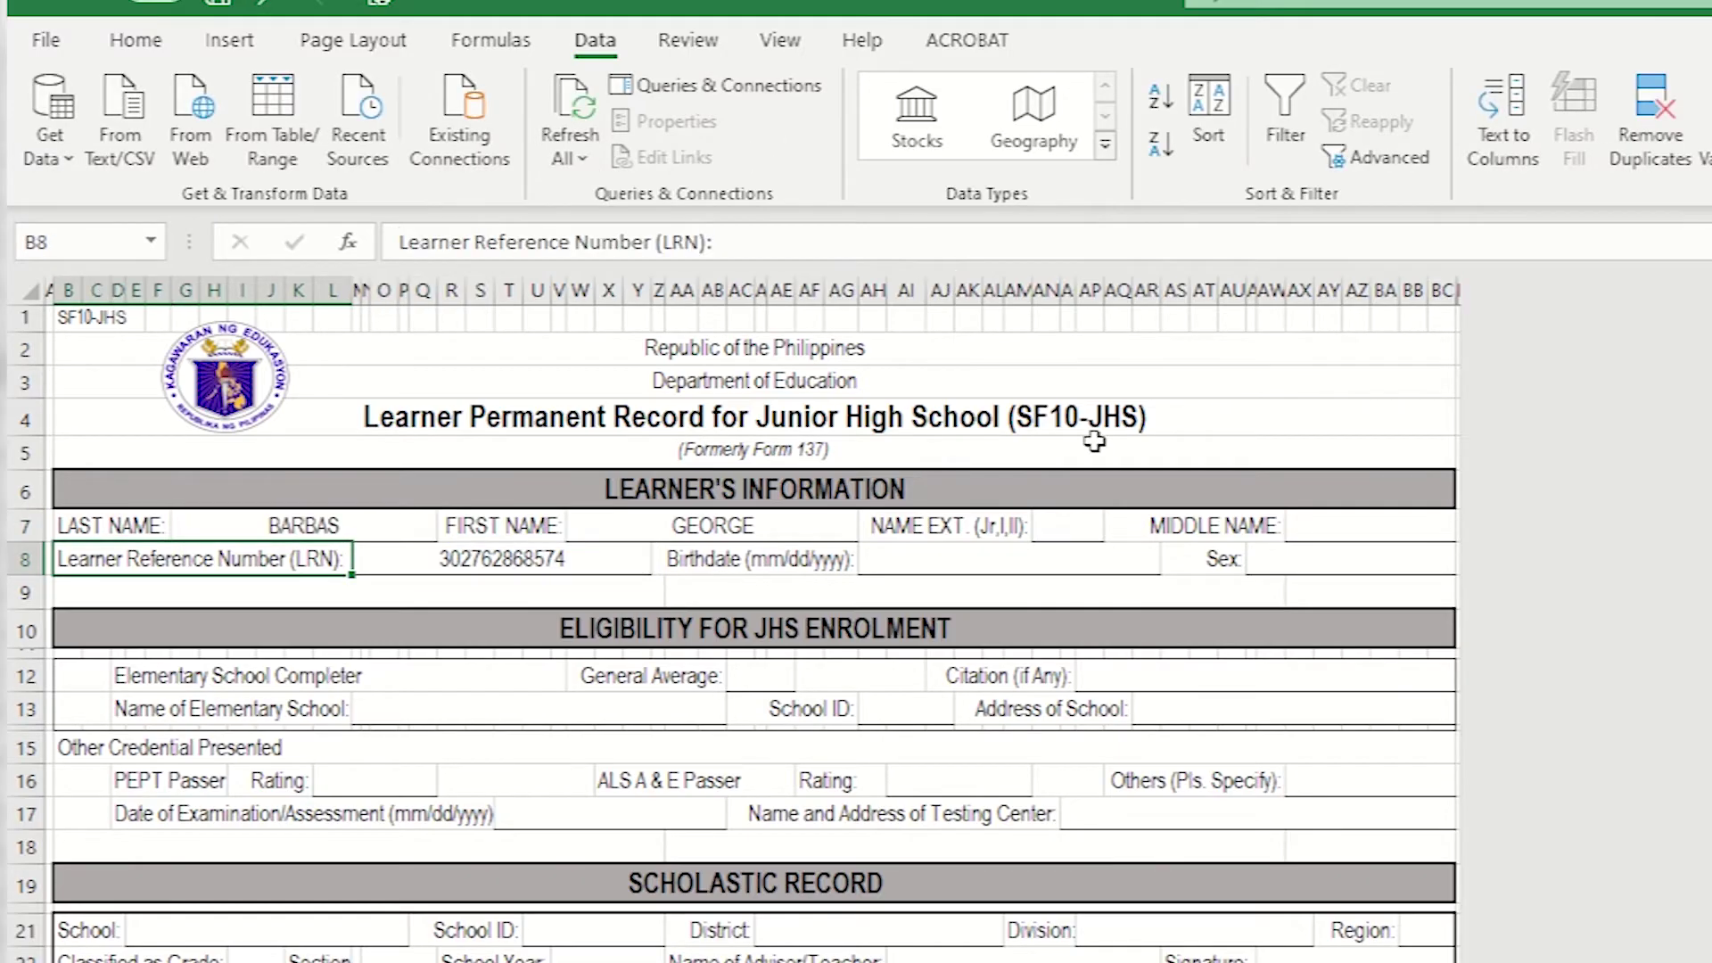
pyautogui.click(1324, 527)
pyautogui.click(813, 237)
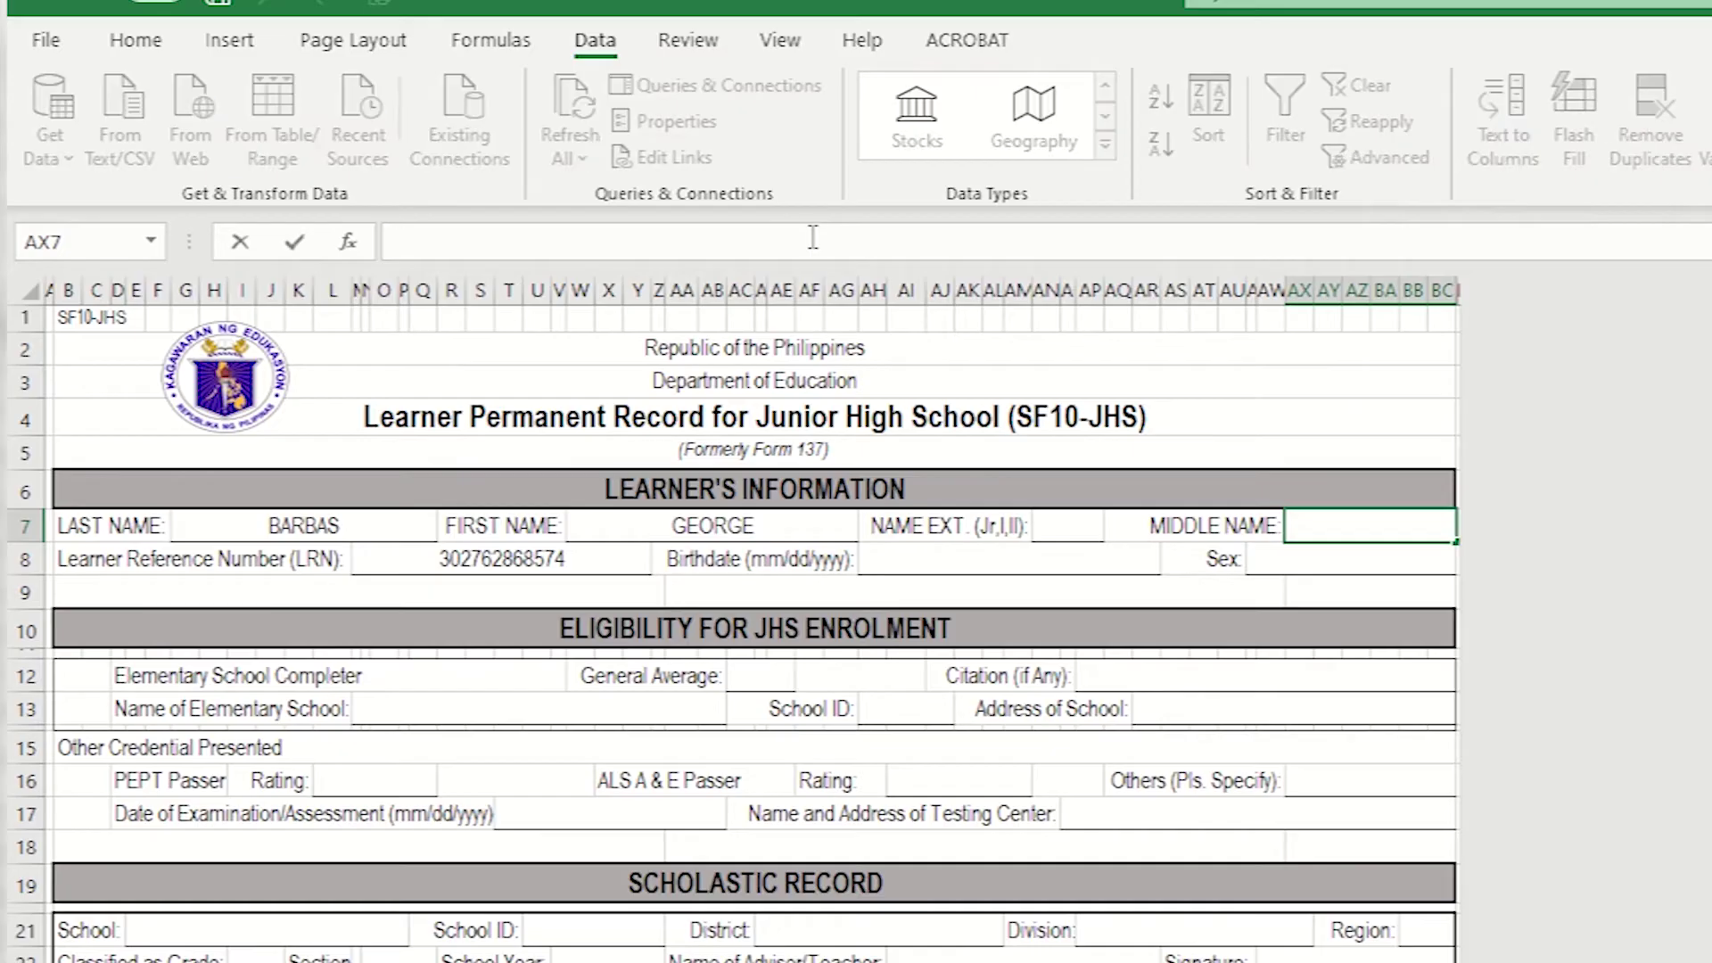
pyautogui.hotkey('ctrl', 'v')
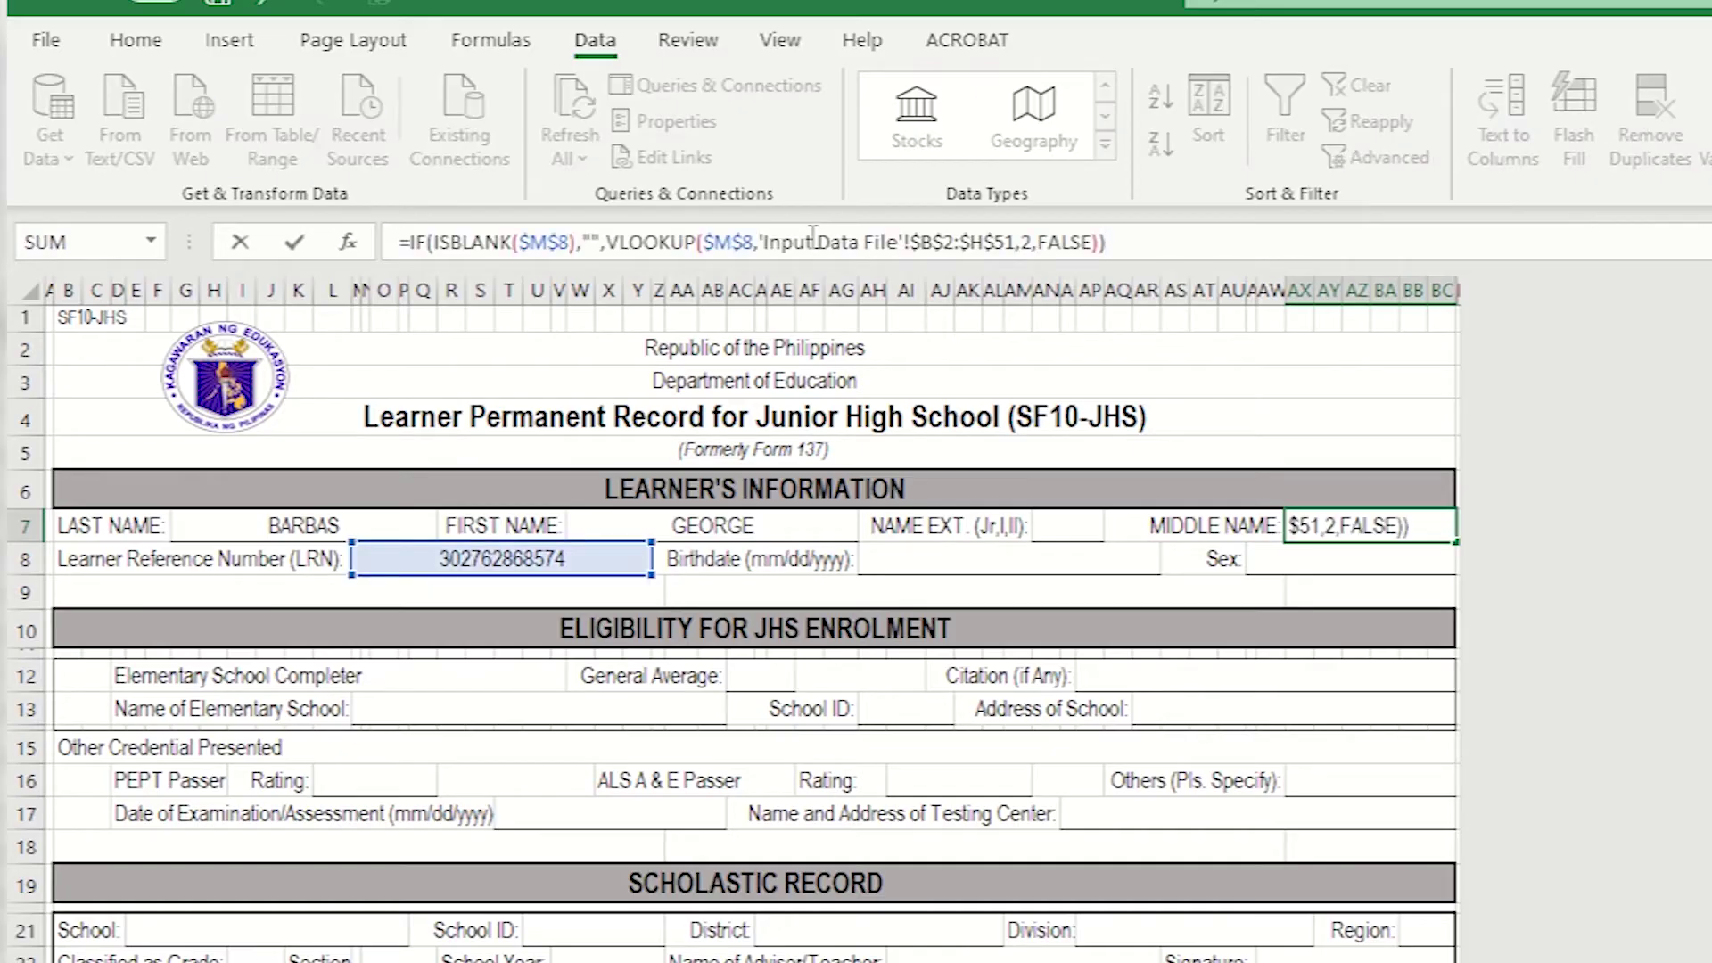
# Set the VLOOKUP column index in the Middle Name formula to 4 and enter the formula.
pyautogui.click(1033, 245)
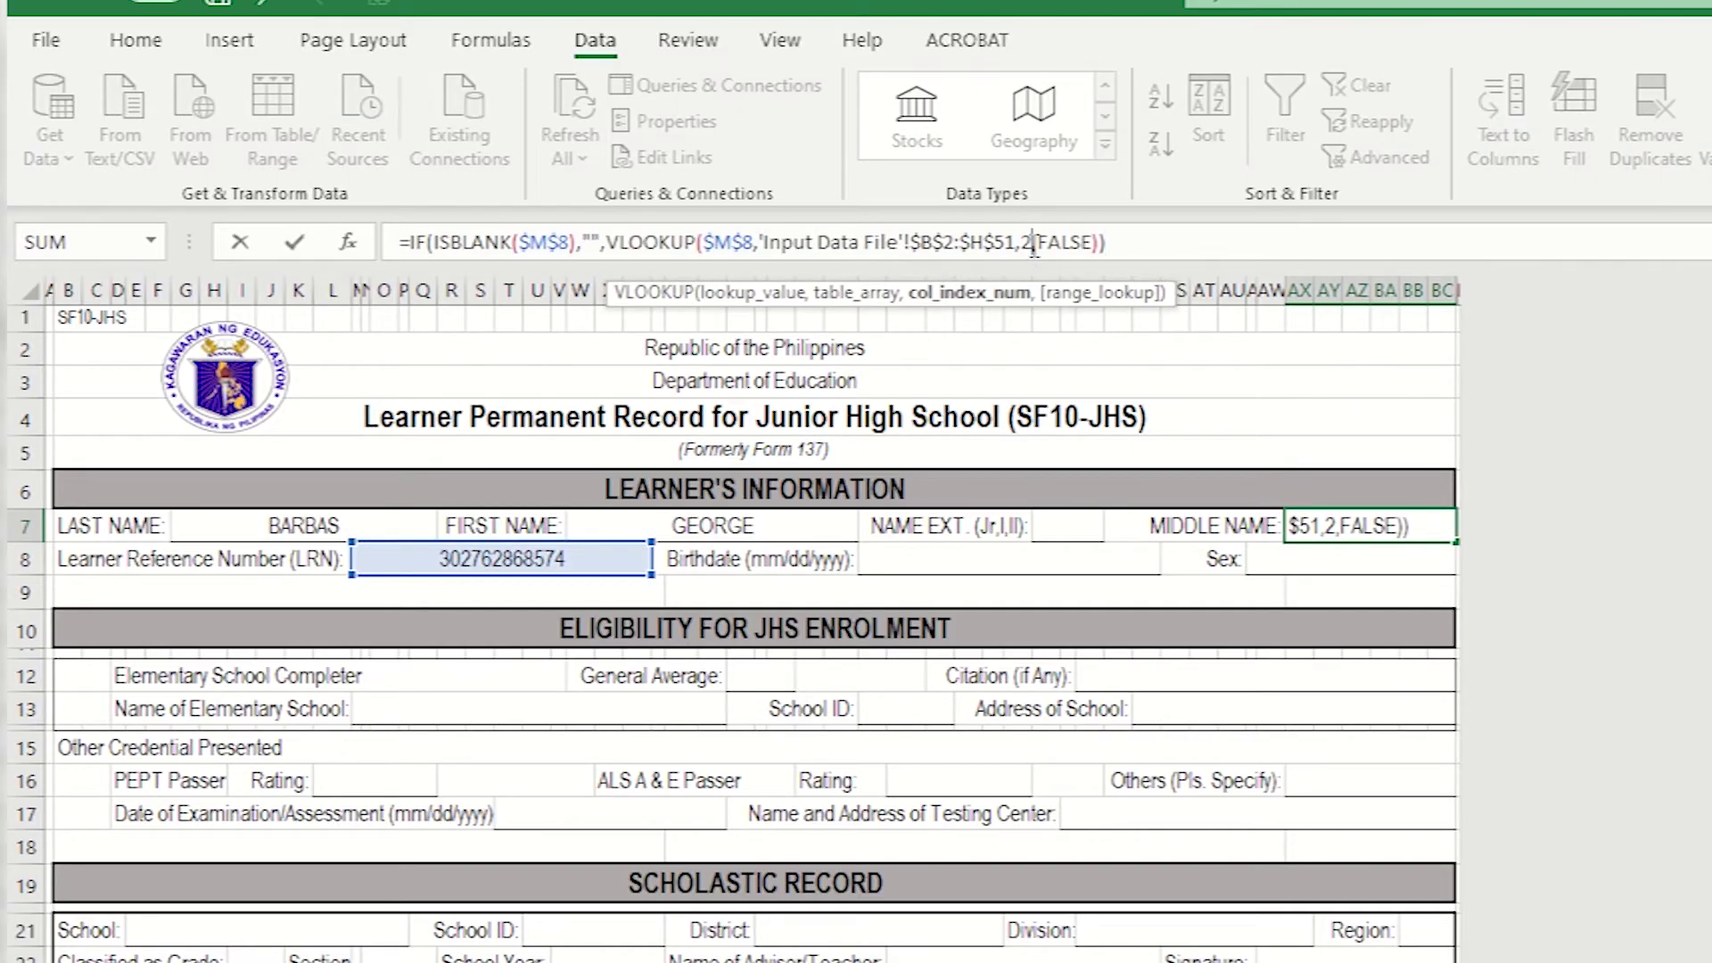
pyautogui.press('BackSpace')
pyautogui.write('4')
pyautogui.press('Return')
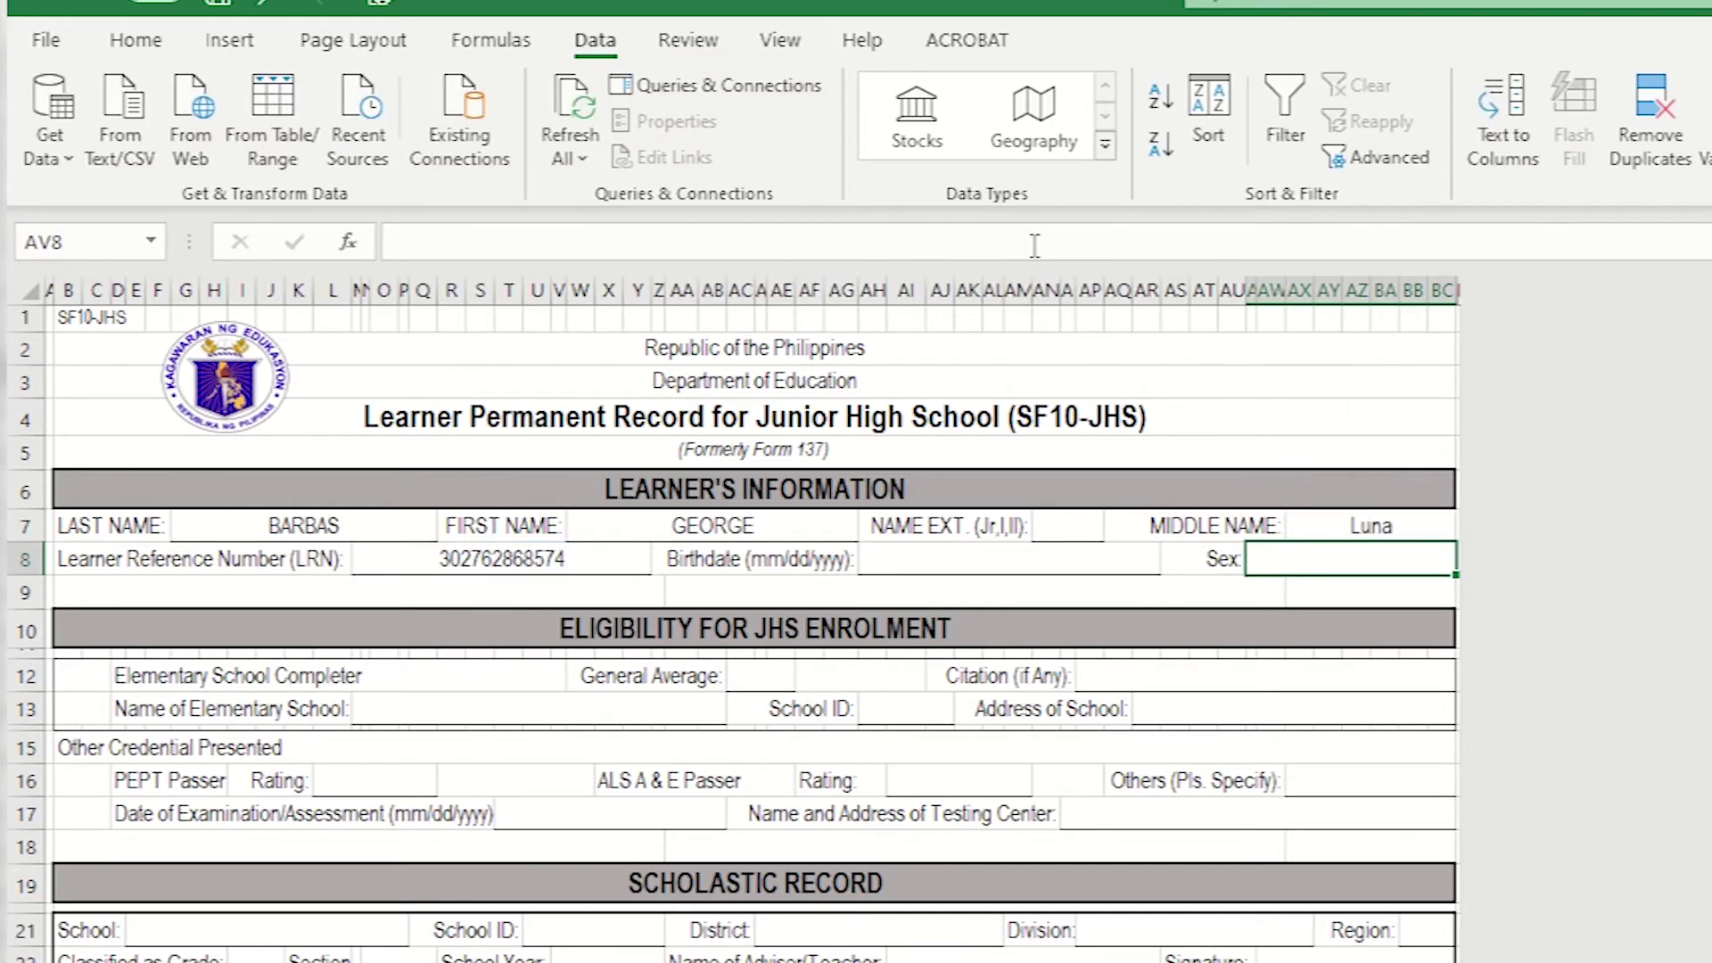
# Check the Input Data File columns and fill the Birthdate cell with =IF(ISBLANK($M$8),"",VLOOKUP($M$8,'Input Data File'!$B$2:$H$51,2,FALSE)).
pyautogui.click(1386, 526)
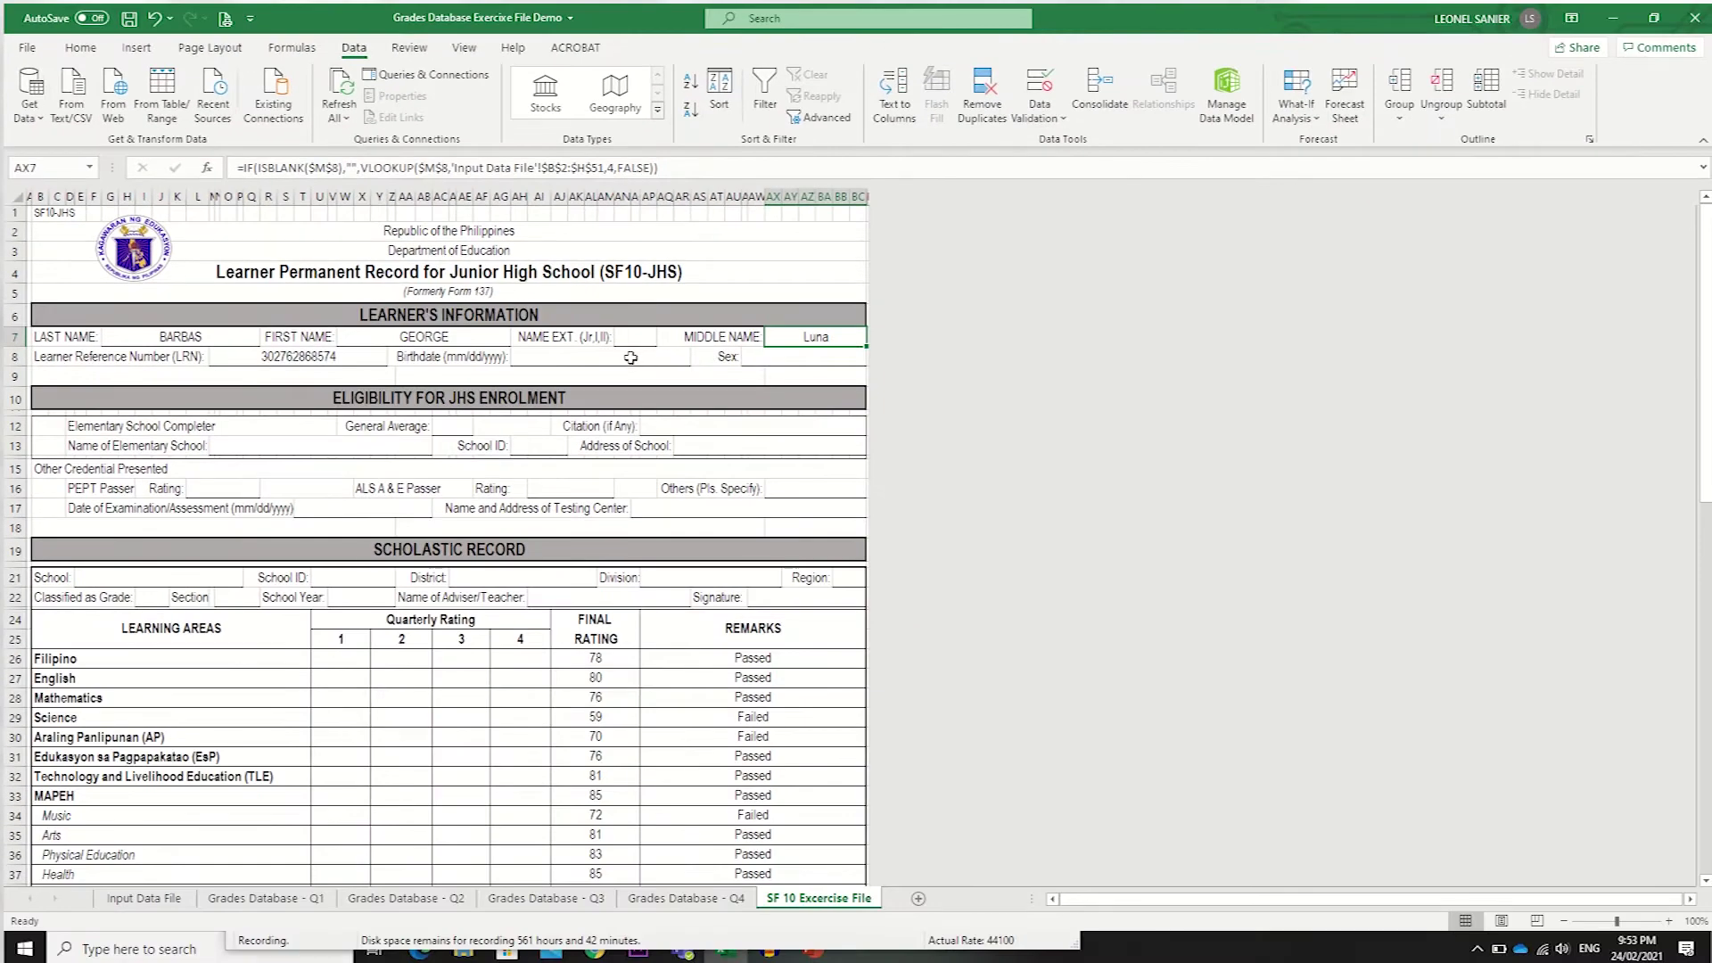
pyautogui.click(126, 901)
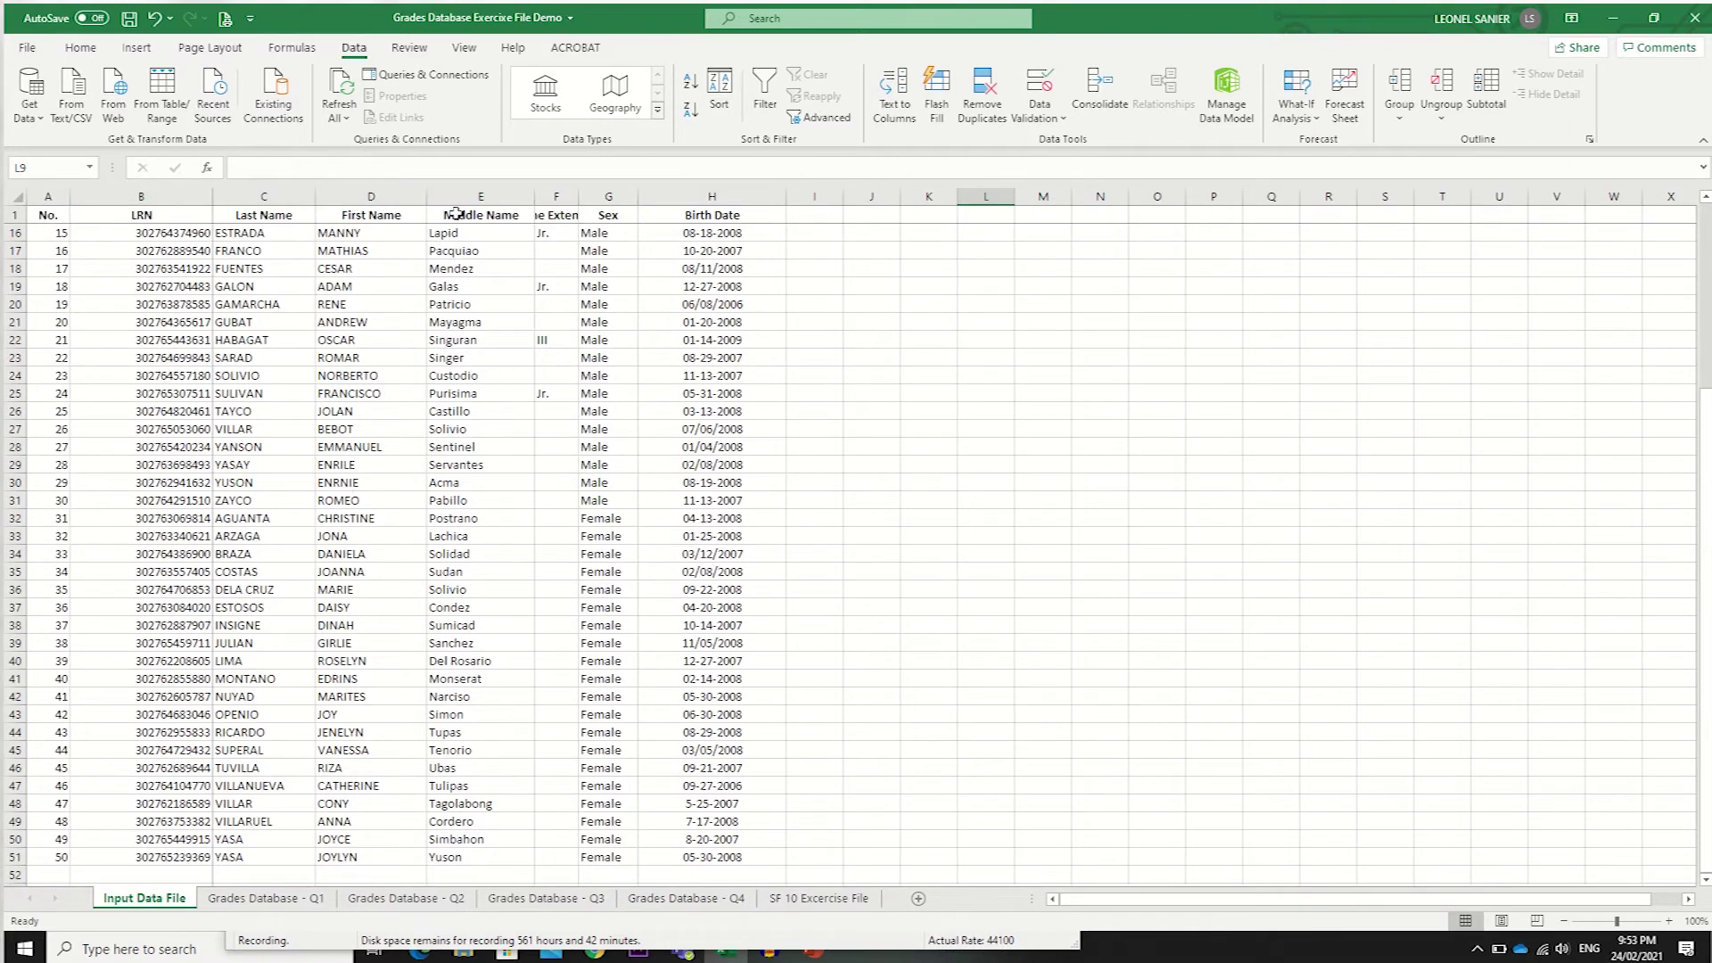
pyautogui.click(827, 902)
pyautogui.click(546, 358)
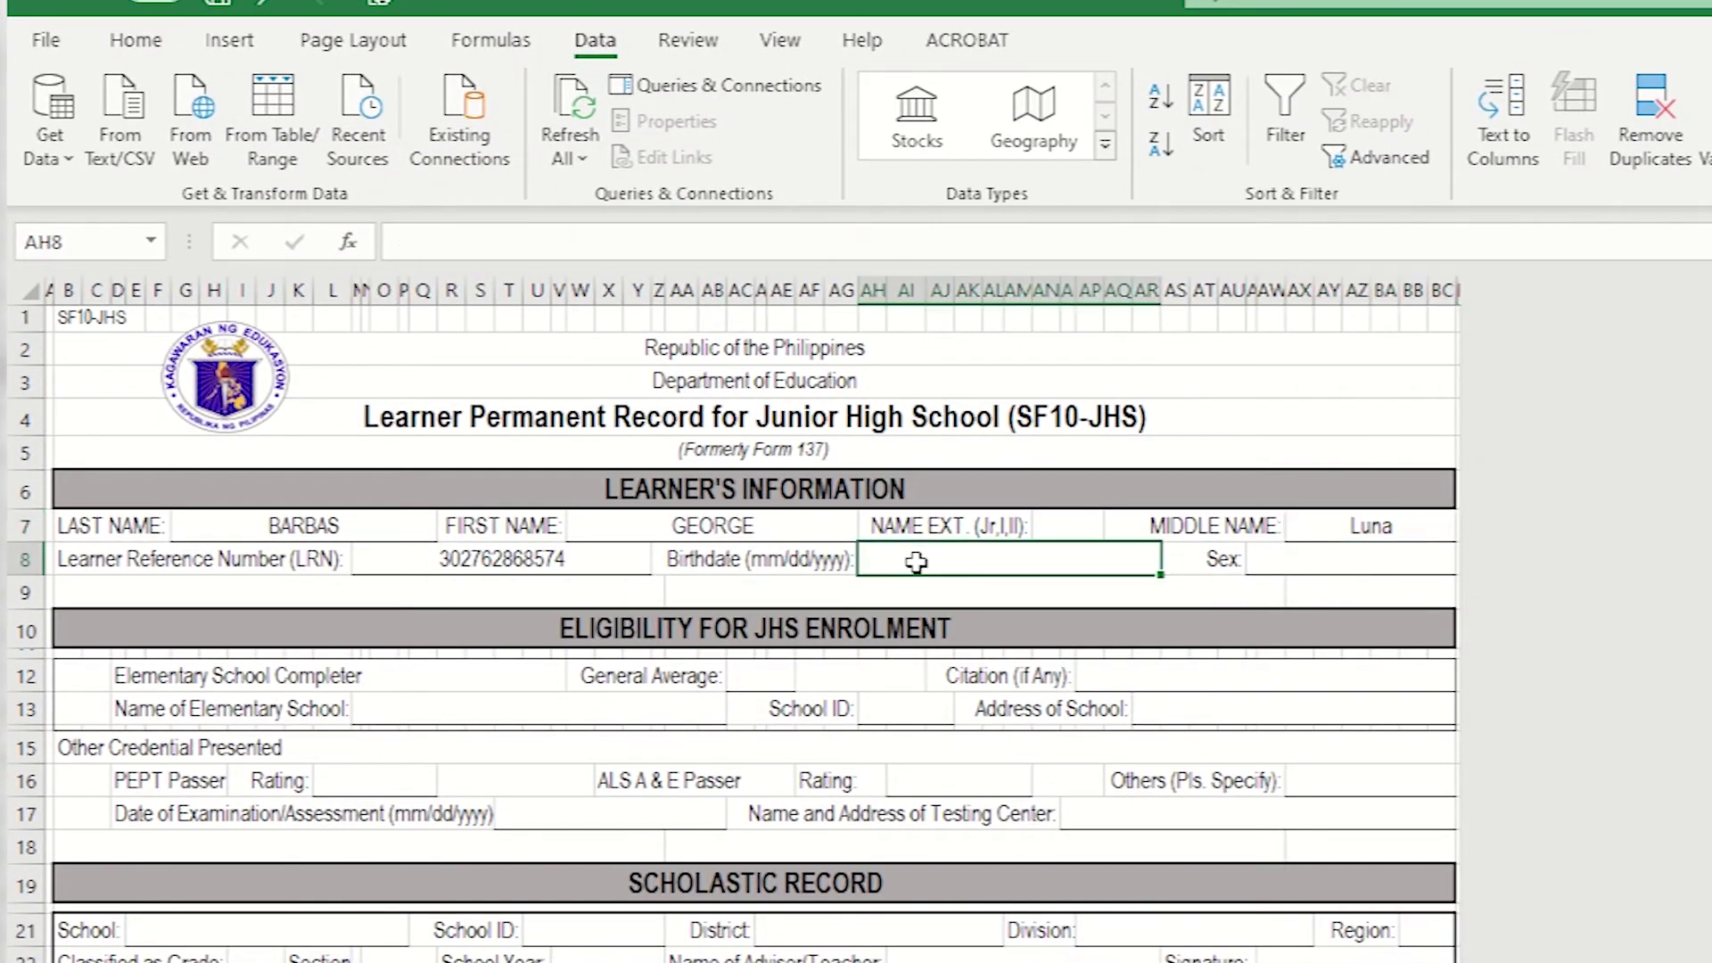
pyautogui.click(934, 240)
pyautogui.write('=IF(ISBLANK($M$8),"",VLOOKUP($M$8,\'Input Data File\'!$B$2:$H$51,2,FALSE))')
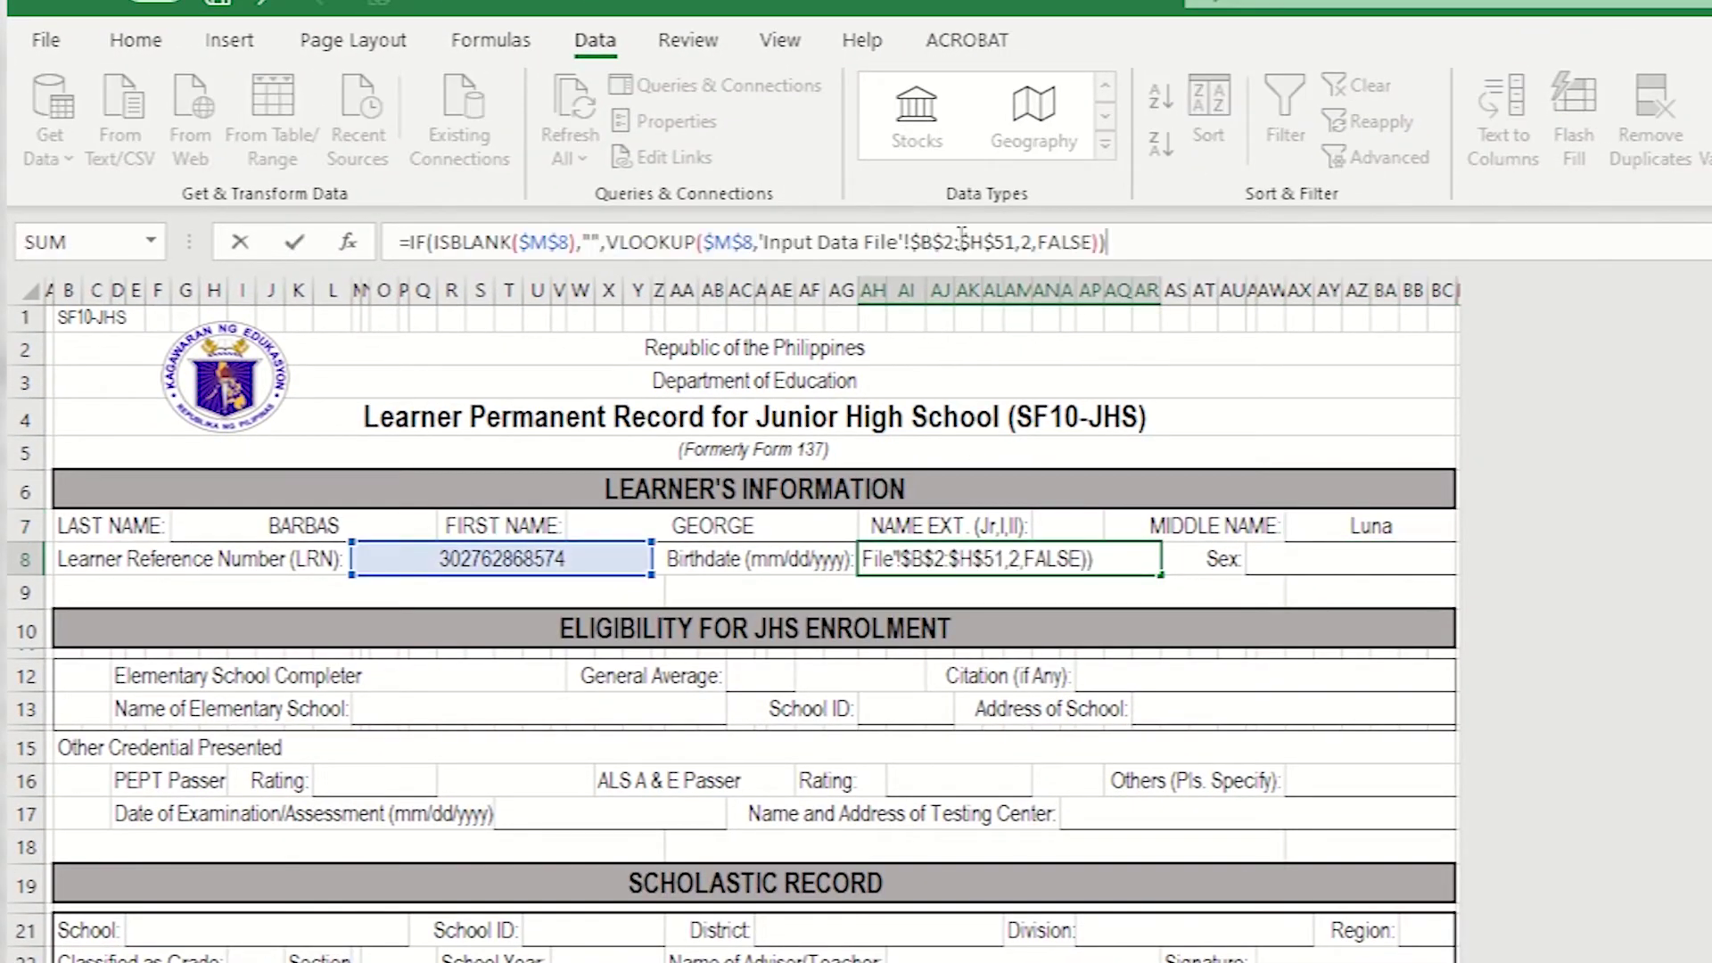
# Set the VLOOKUP column index in the Birthdate formula to 7 and enter the formula.
pyautogui.click(1036, 242)
pyautogui.press('BackSpace')
pyautogui.write('7')
pyautogui.press('Return')
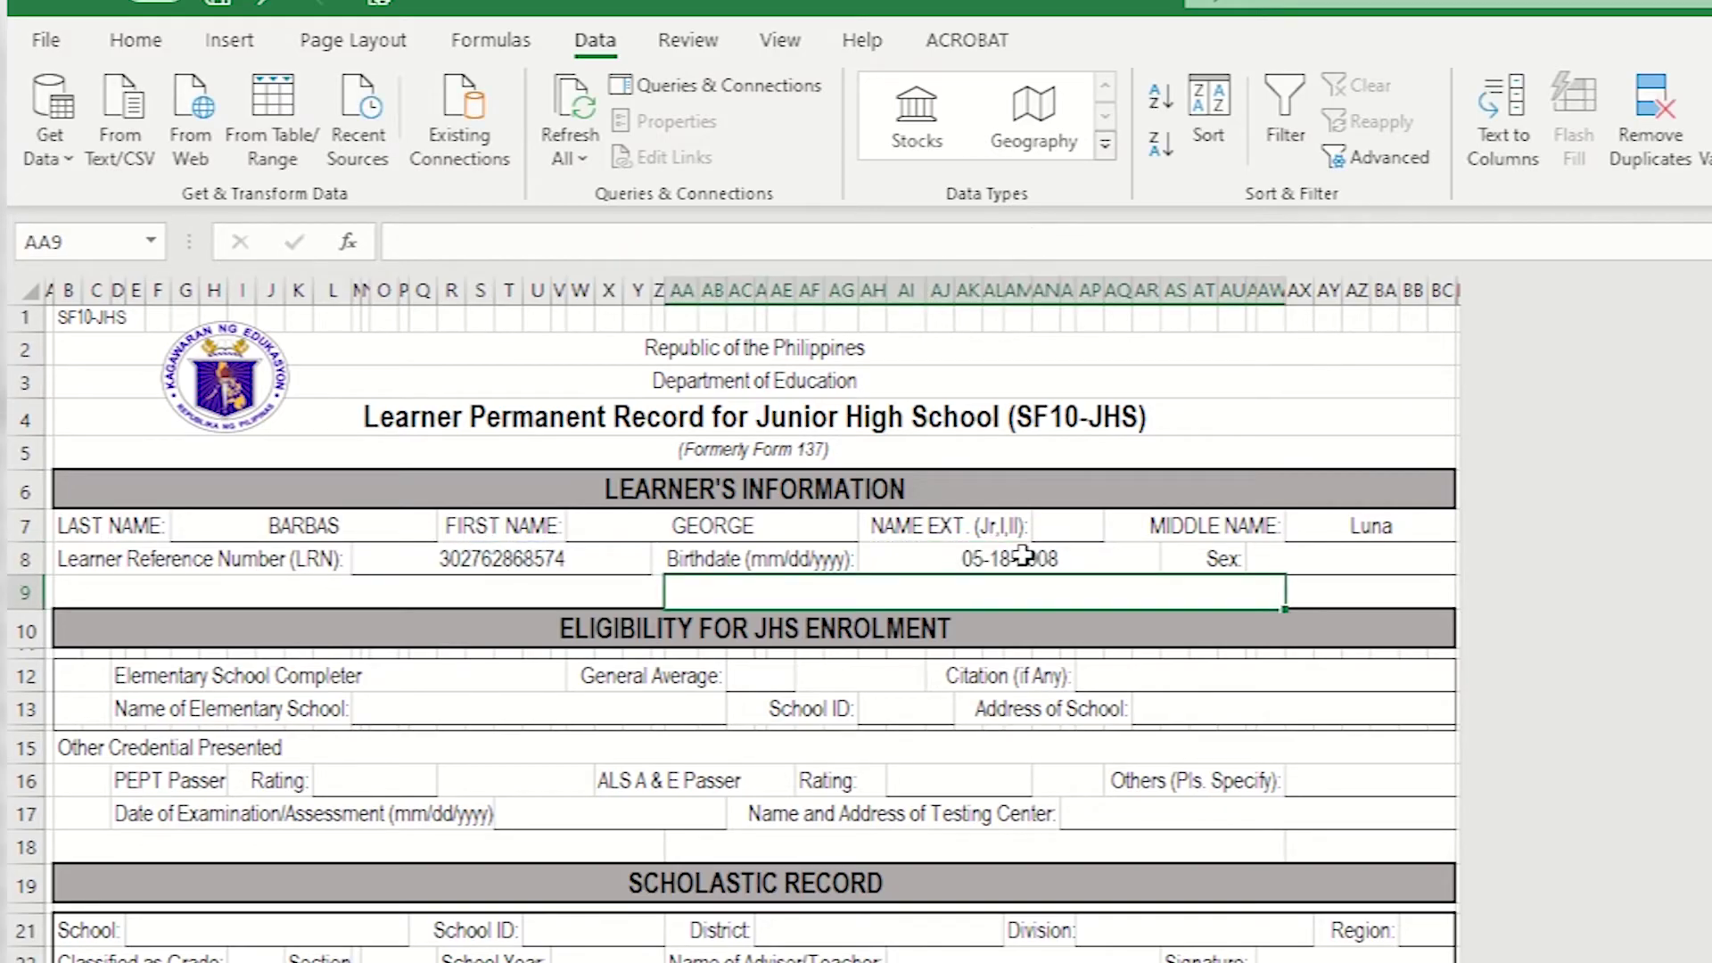
pyautogui.click(1024, 555)
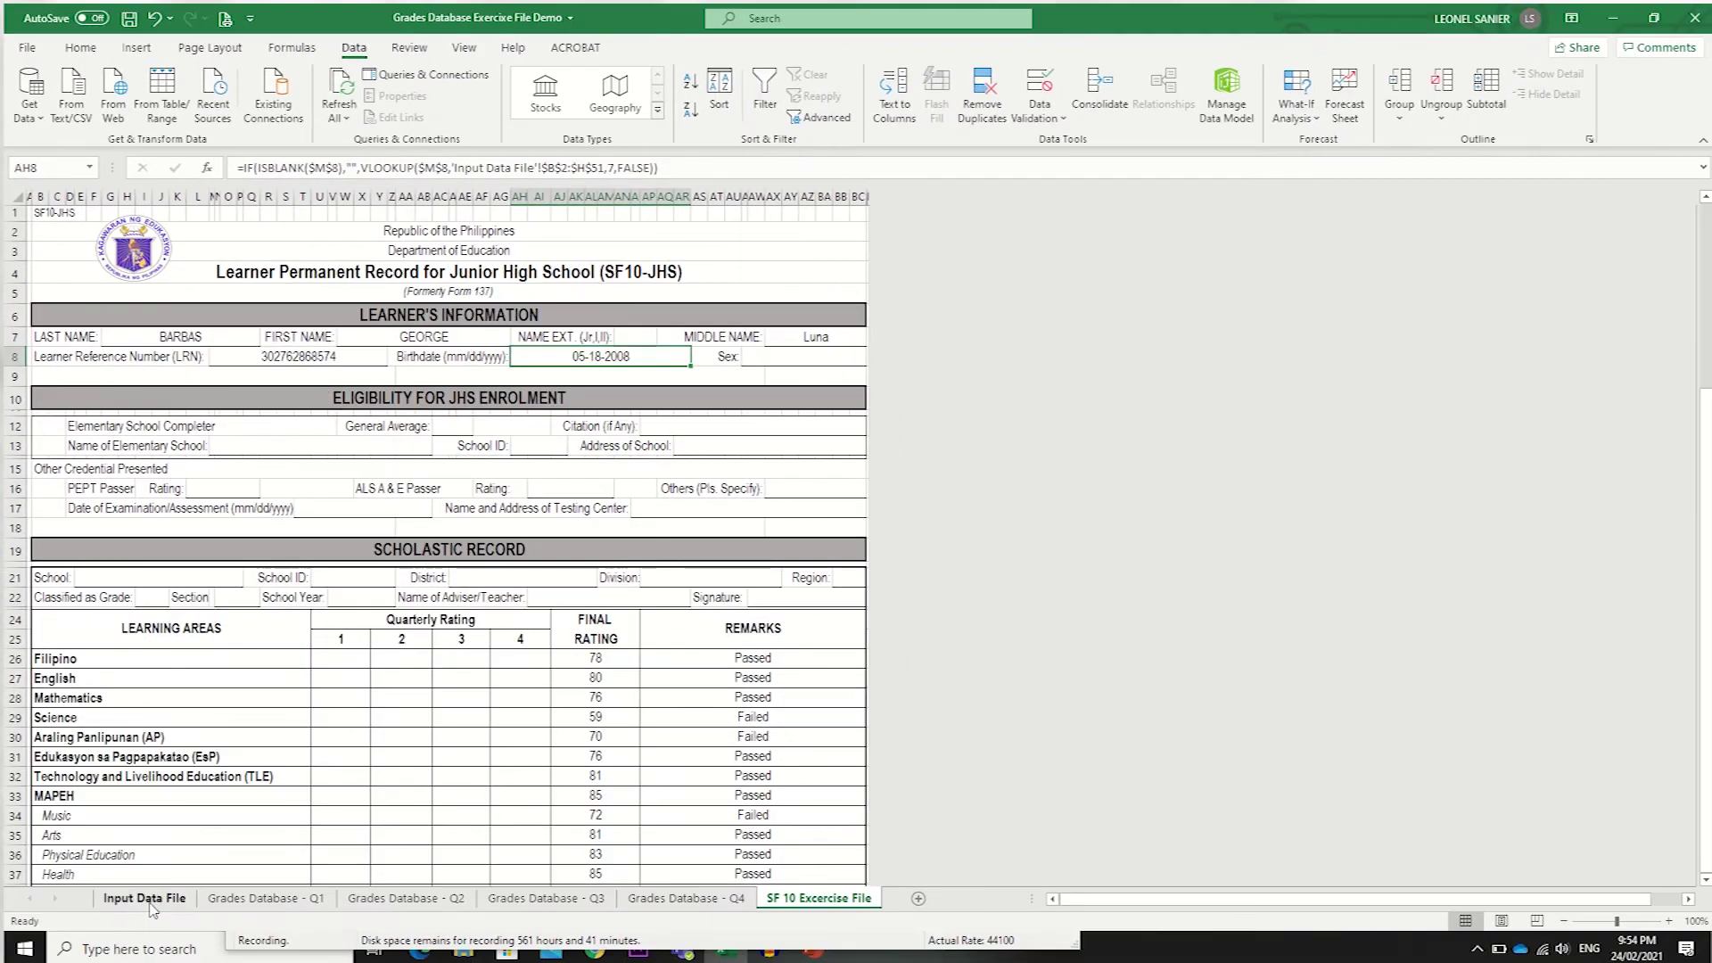
# Convert the birth dates in H2:H51 of the Input Data File sheet to text using Text to Columns with the Delimited option.
pyautogui.click(144, 901)
pyautogui.click(699, 215)
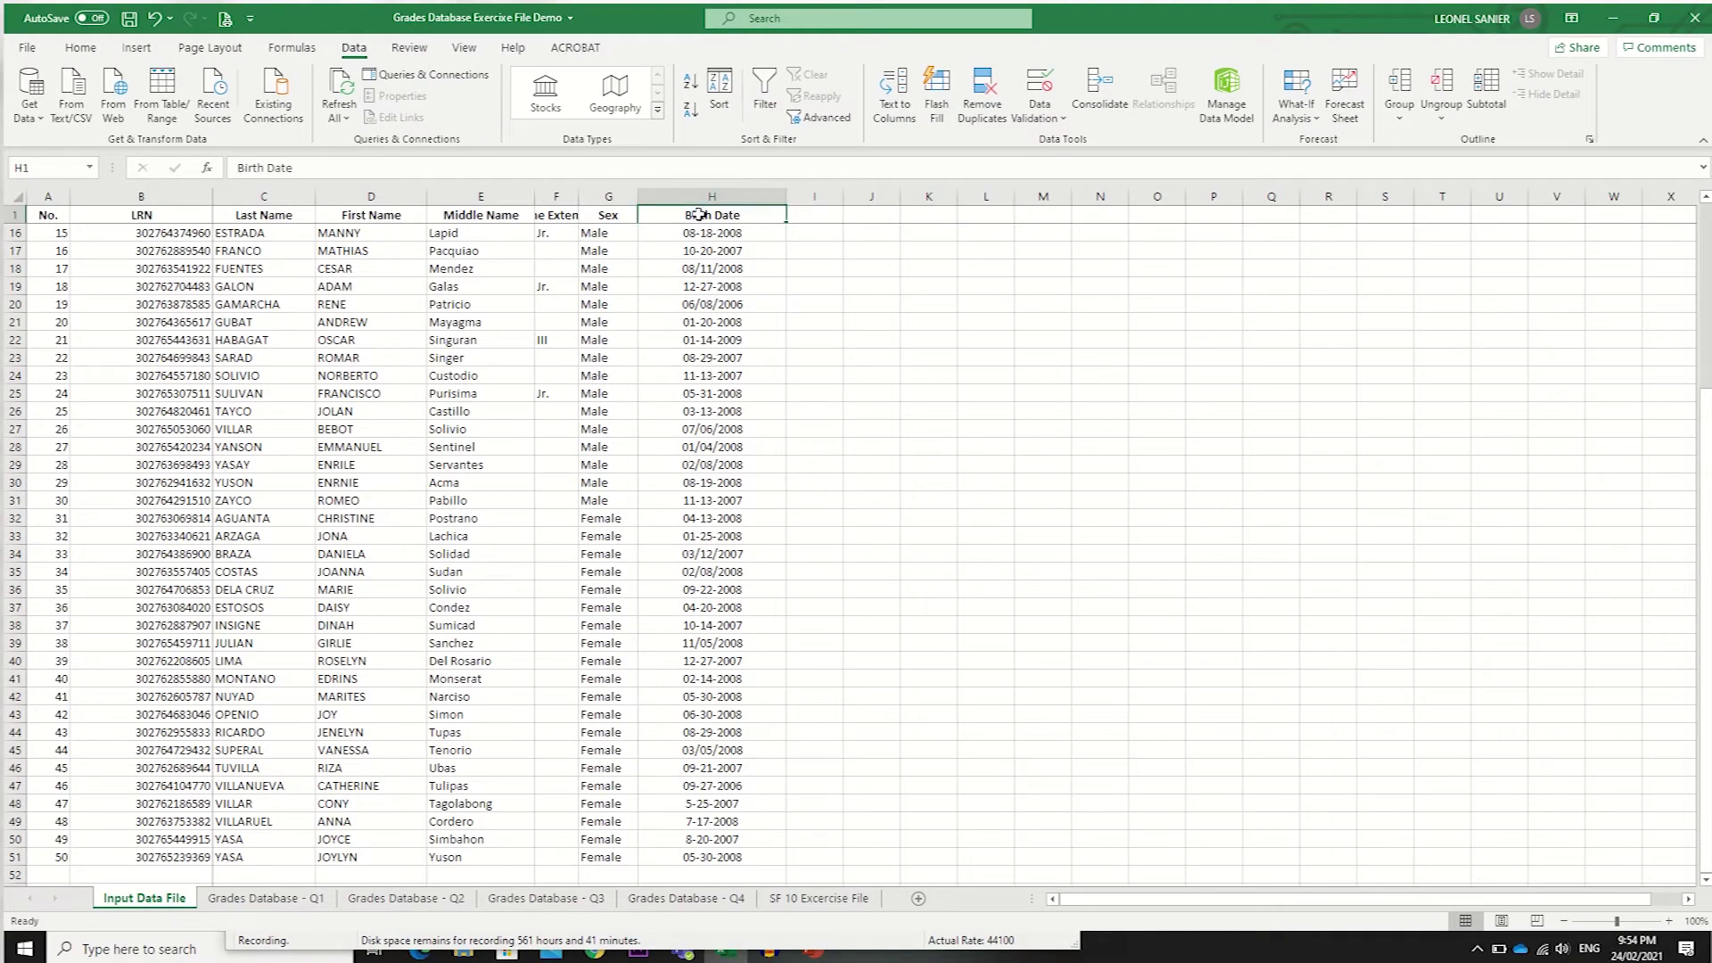
pyautogui.scroll(5, 699, 215)
pyautogui.press('Down')
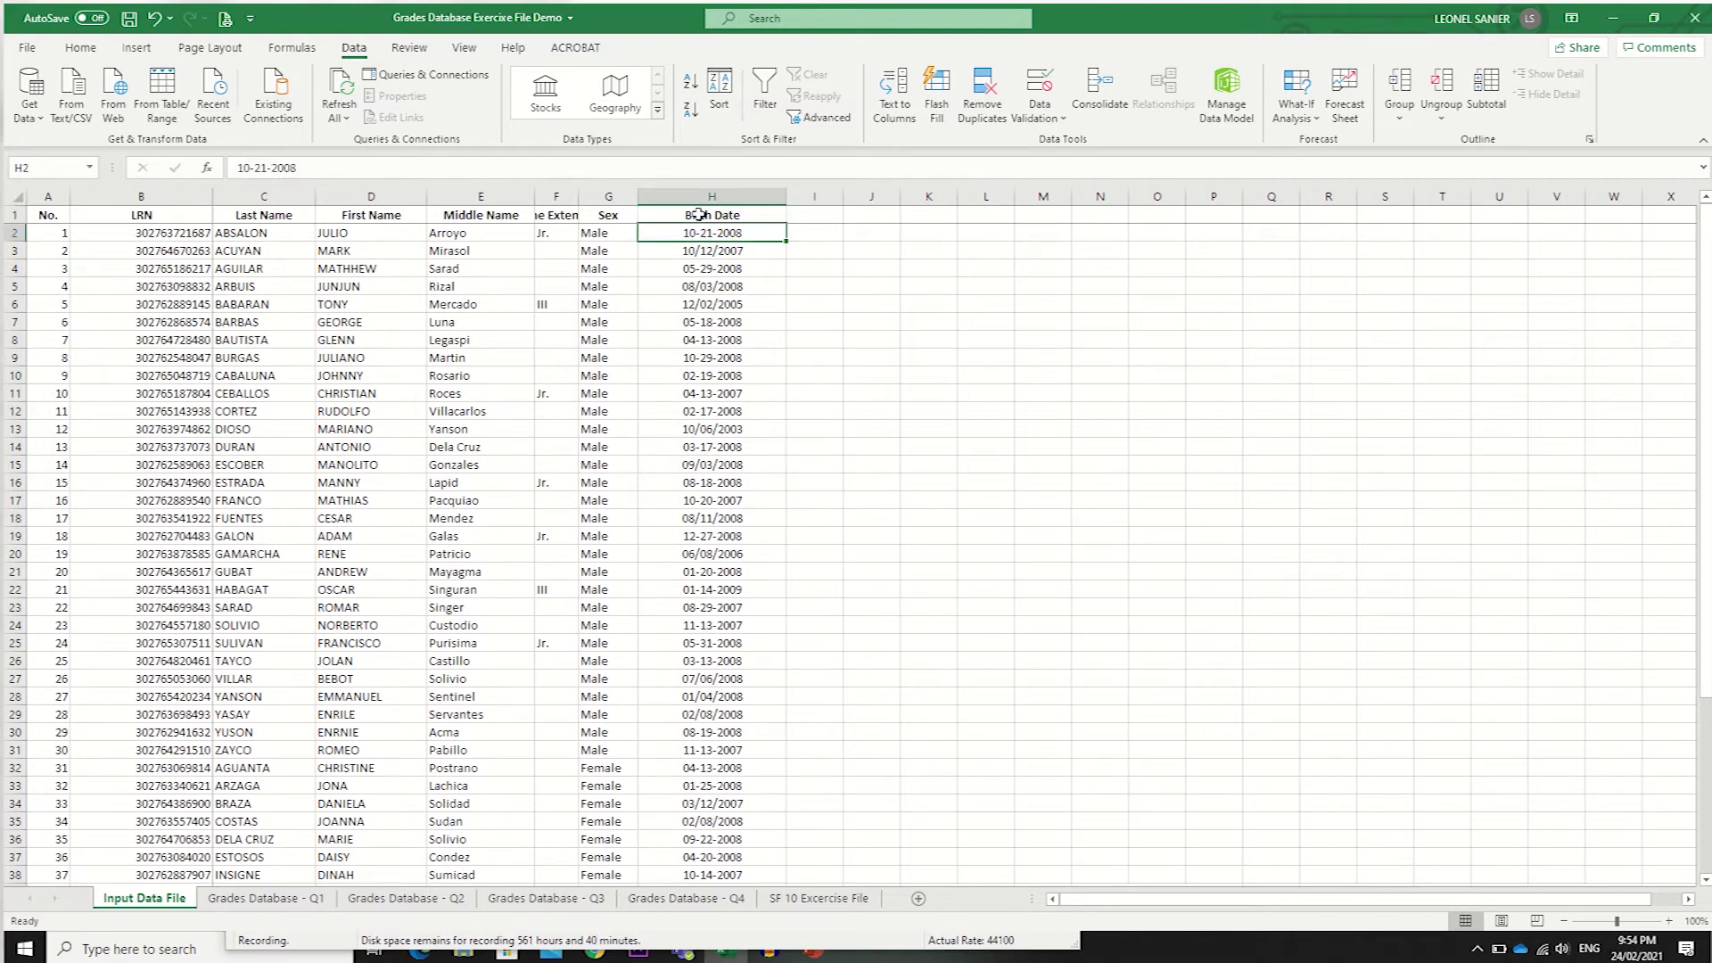
pyautogui.hotkey('shift', 'Down')
pyautogui.hotkey('shift', 'Down')
pyautogui.hotkey('shift', 'Down')
pyautogui.hotkey('shift', 'Down')
pyautogui.hotkey('shift', 'Down')
pyautogui.hotkey('shift', 'Down')
pyautogui.hotkey('shift', 'Down')
pyautogui.hotkey('shift', 'Down')
pyautogui.hotkey('shift', 'Down')
pyautogui.hotkey('shift', 'Down')
pyautogui.hotkey('shift', 'Down')
pyautogui.hotkey('shift', 'Down')
pyautogui.hotkey('shift', 'Down')
pyautogui.hotkey('shift', 'Down')
pyautogui.hotkey('shift', 'Down')
pyautogui.hotkey('shift', 'Down')
pyautogui.hotkey('shift', 'Down')
pyautogui.hotkey('shift', 'Down')
pyautogui.hotkey('shift', 'Down')
pyautogui.hotkey('shift', 'Down')
pyautogui.hotkey('shift', 'Down')
pyautogui.hotkey('shift', 'Down')
pyautogui.hotkey('shift', 'Down')
pyautogui.hotkey('shift', 'Down')
pyautogui.hotkey('shift', 'Down')
pyautogui.hotkey('shift', 'Down')
pyautogui.hotkey('shift', 'Down')
pyautogui.hotkey('shift', 'Down')
pyautogui.hotkey('shift', 'Down')
pyautogui.hotkey('shift', 'Down')
pyautogui.hotkey('shift', 'Down')
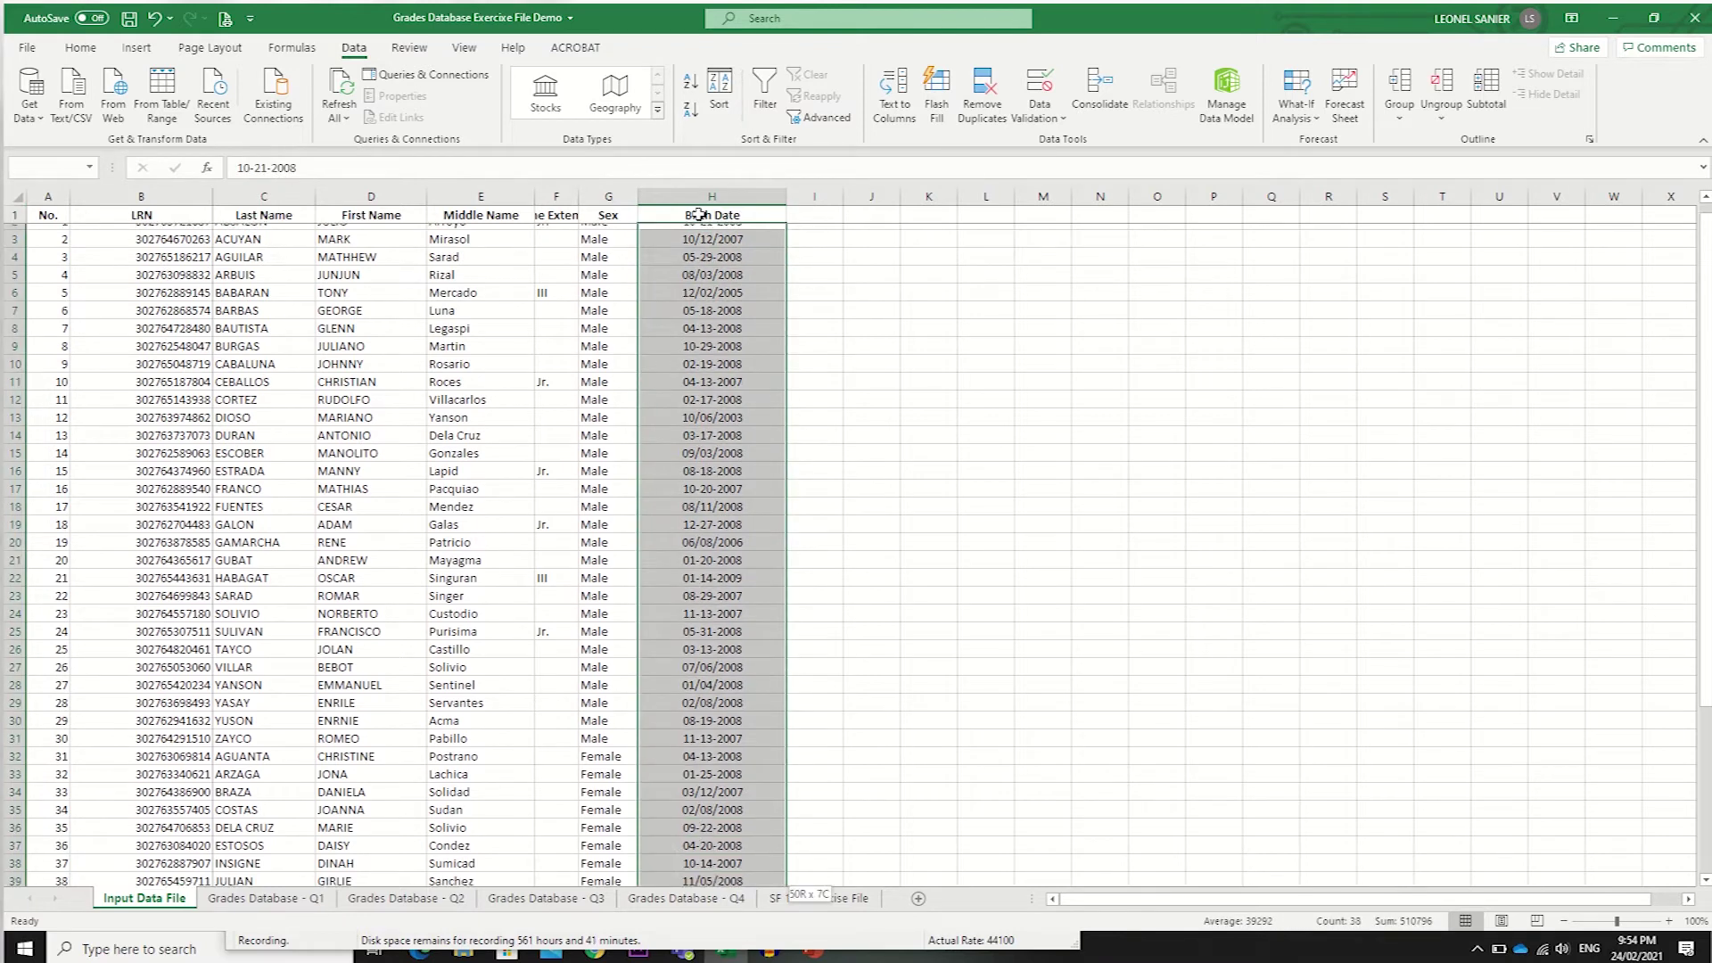
pyautogui.hotkey('shift', 'Down')
pyautogui.hotkey('shift', 'Down')
pyautogui.hotkey('shift', 'Down')
pyautogui.hotkey('shift', 'Down')
pyautogui.hotkey('shift', 'Down')
pyautogui.hotkey('shift', 'Down')
pyautogui.hotkey('shift', 'Down')
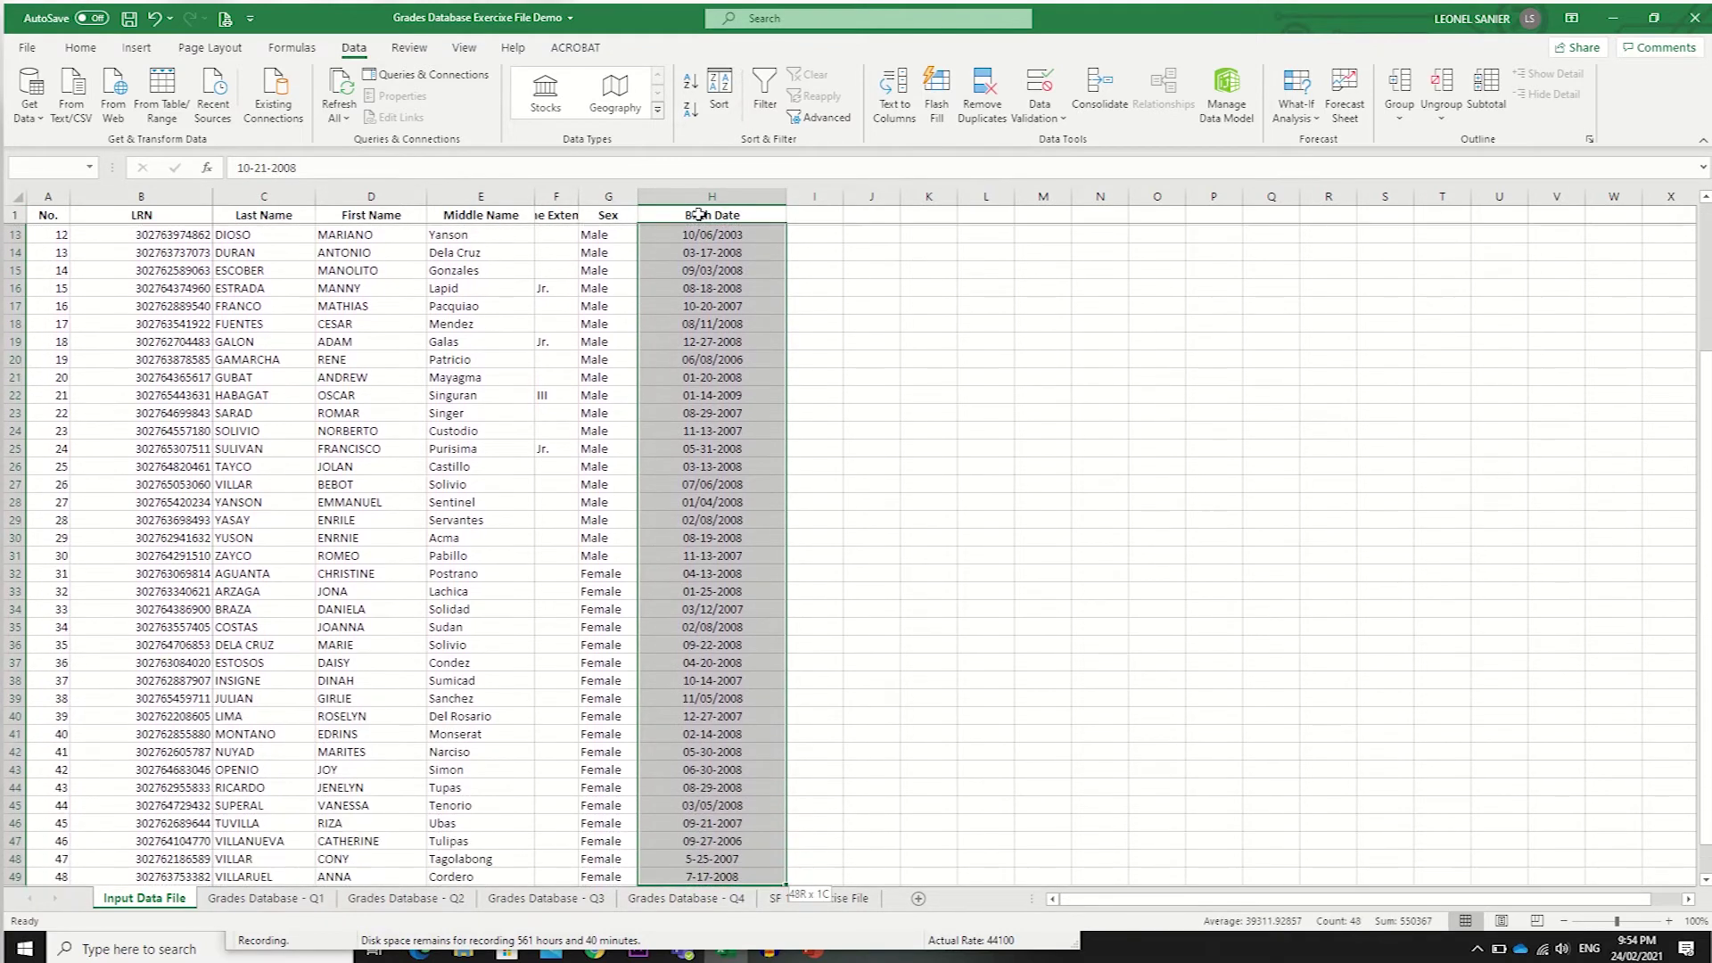
pyautogui.hotkey('shift', 'Up')
pyautogui.hotkey('shift', 'Up')
pyautogui.hotkey('shift', 'Up')
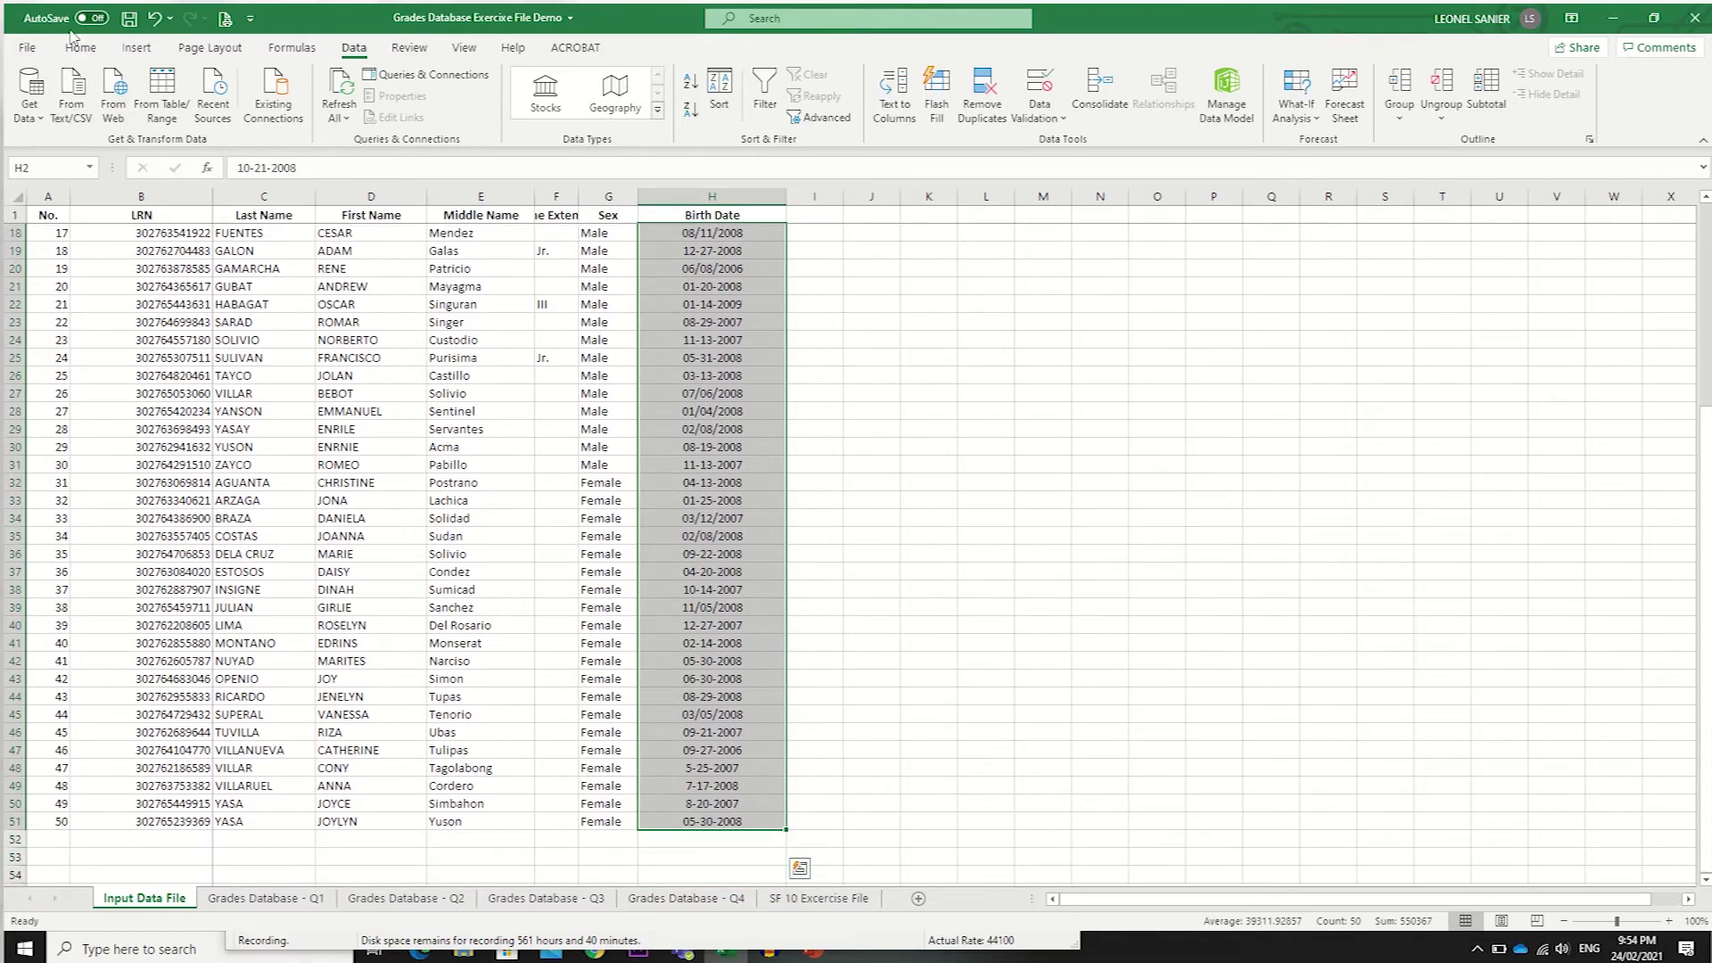
pyautogui.click(896, 107)
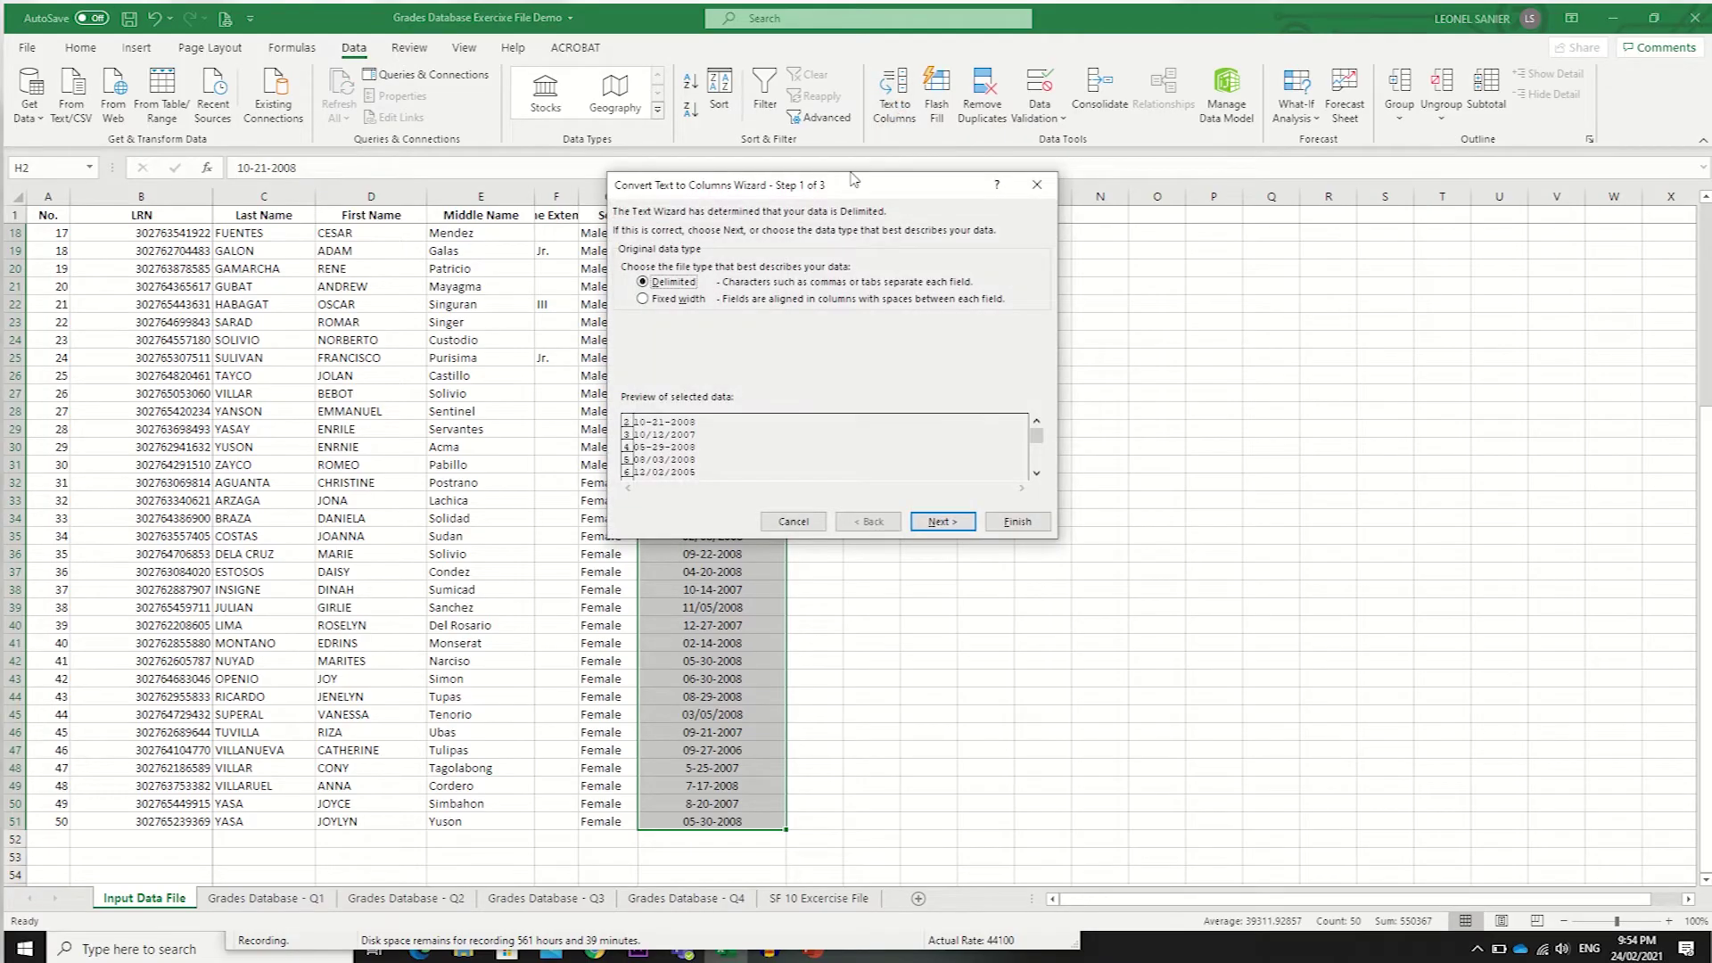
pyautogui.moveTo(841, 197); pyautogui.dragTo(1168, 105)
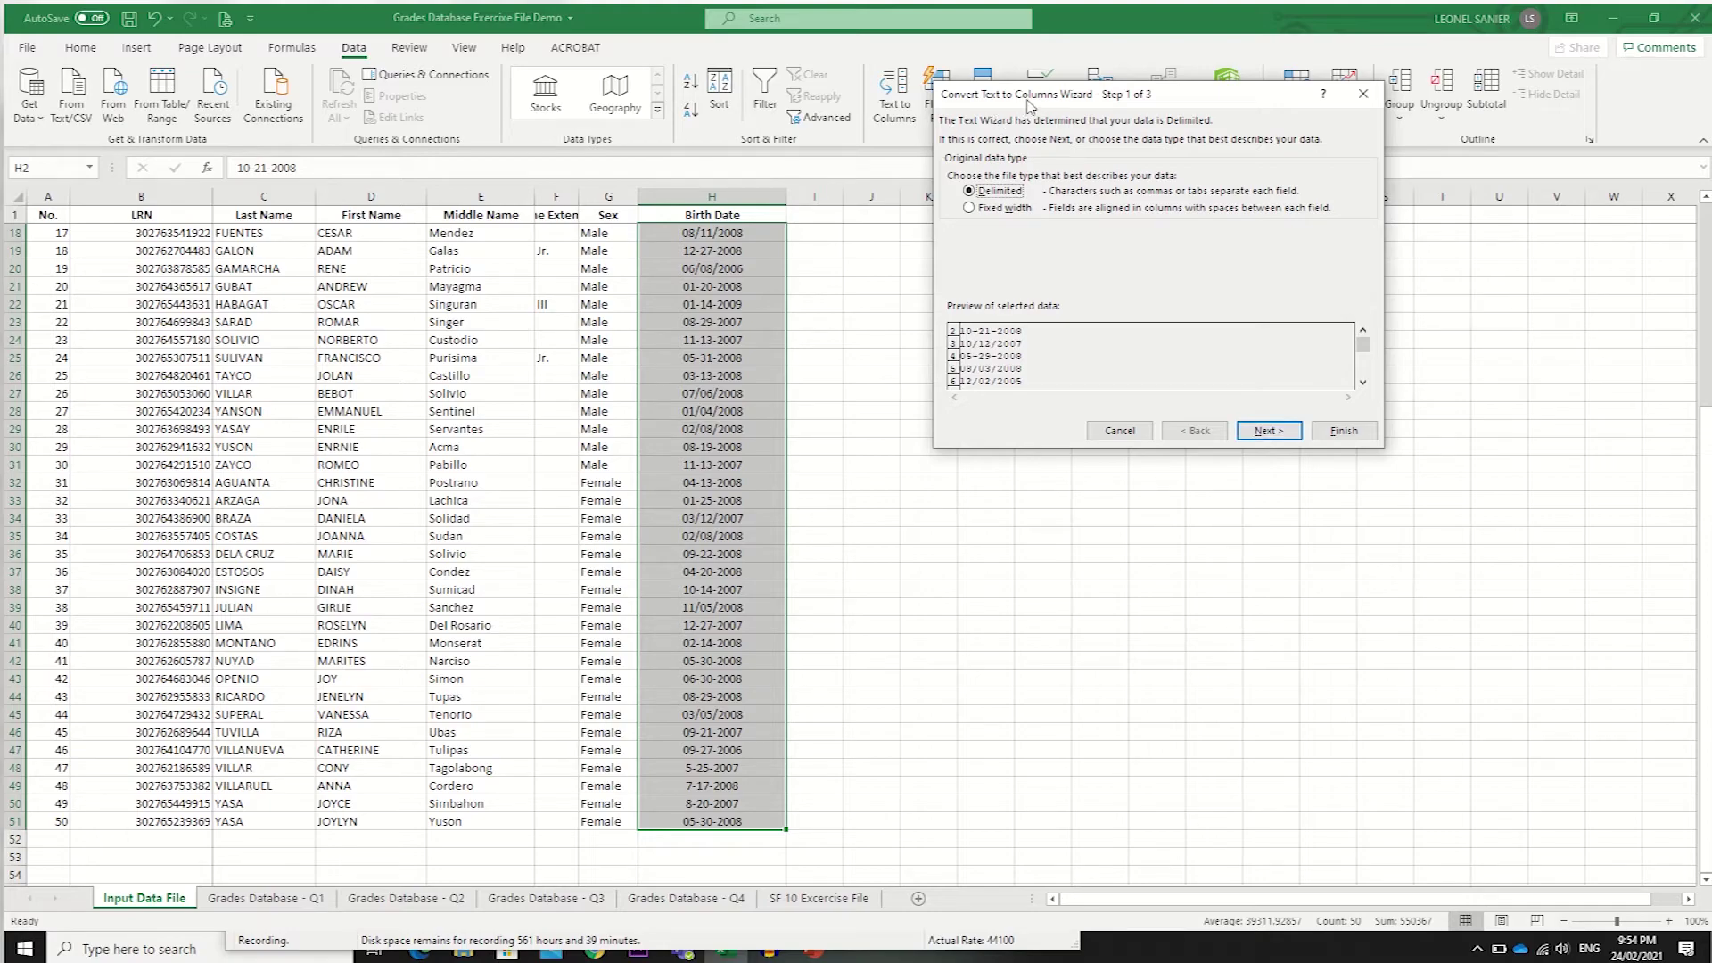
pyautogui.moveTo(1027, 105); pyautogui.dragTo(1020, 173)
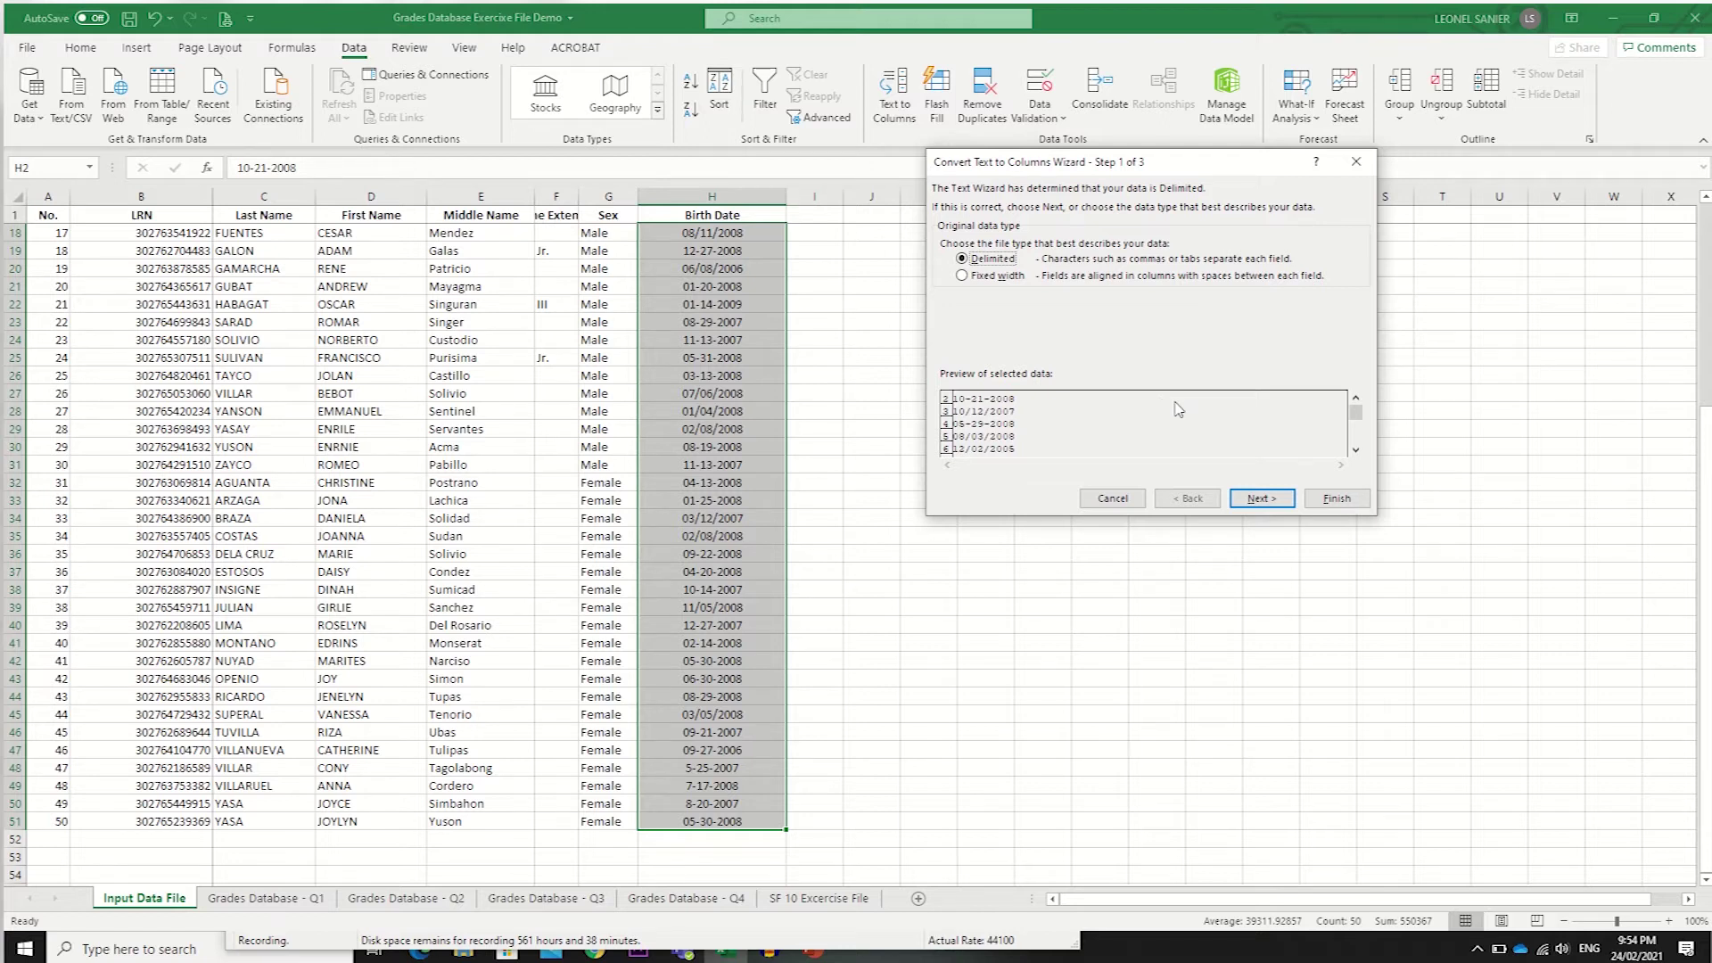
pyautogui.click(1248, 496)
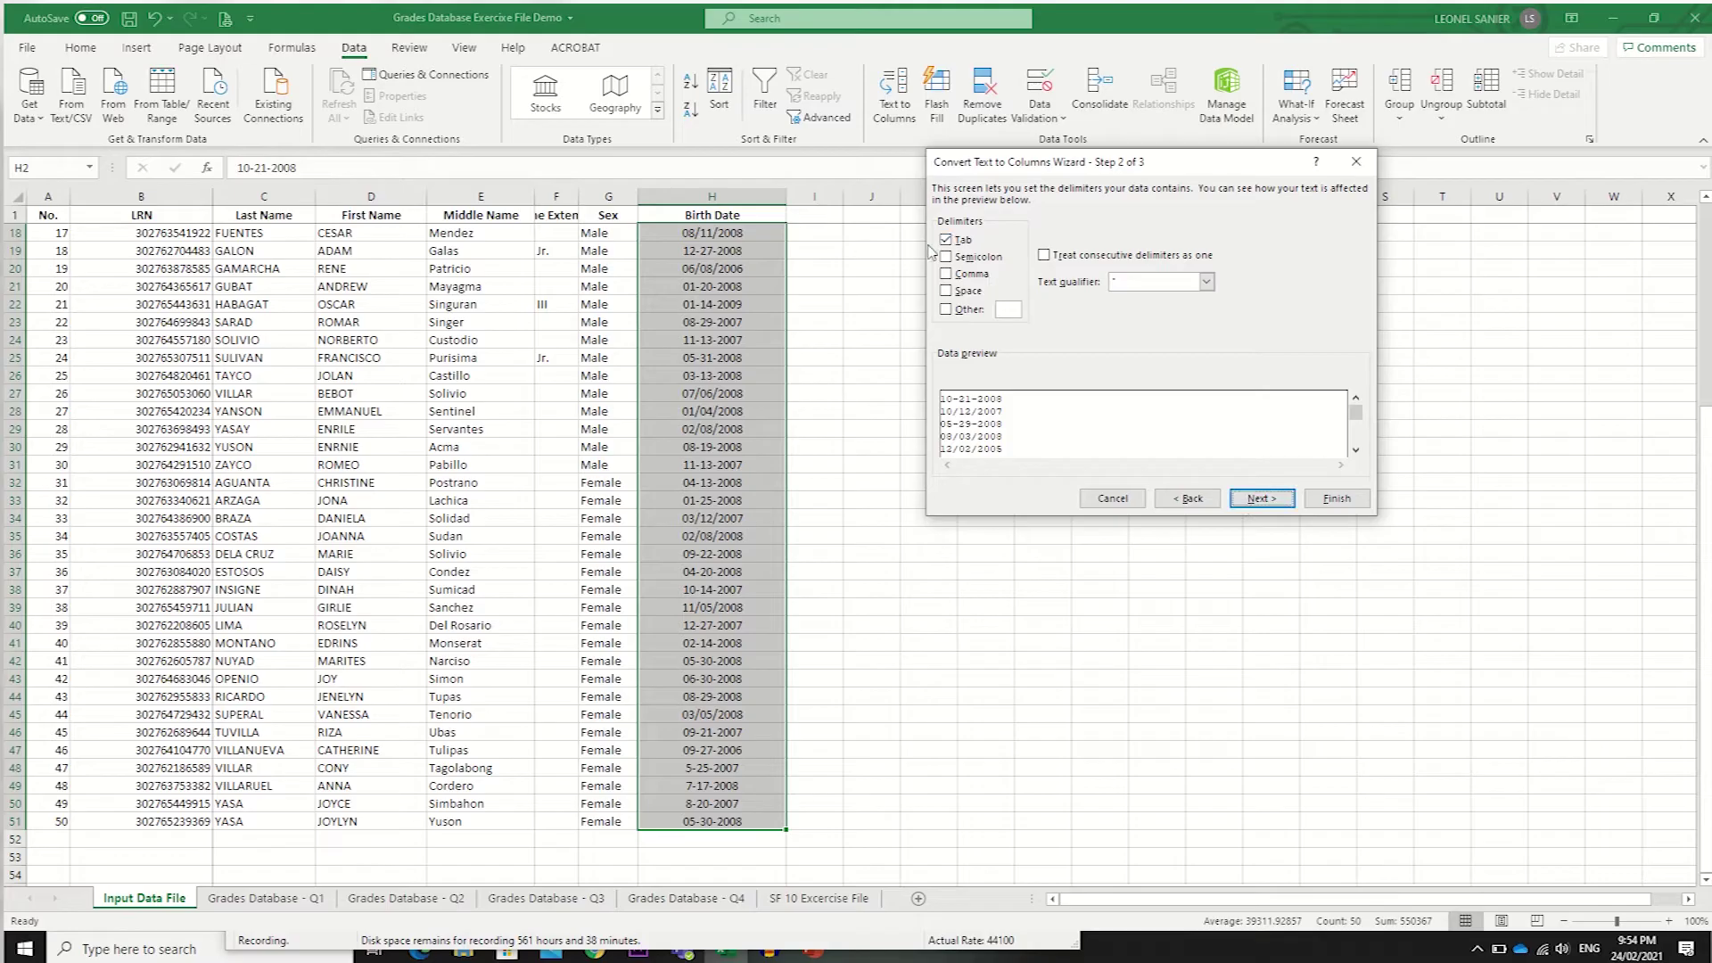
pyautogui.click(1277, 504)
pyautogui.click(949, 246)
pyautogui.click(1337, 500)
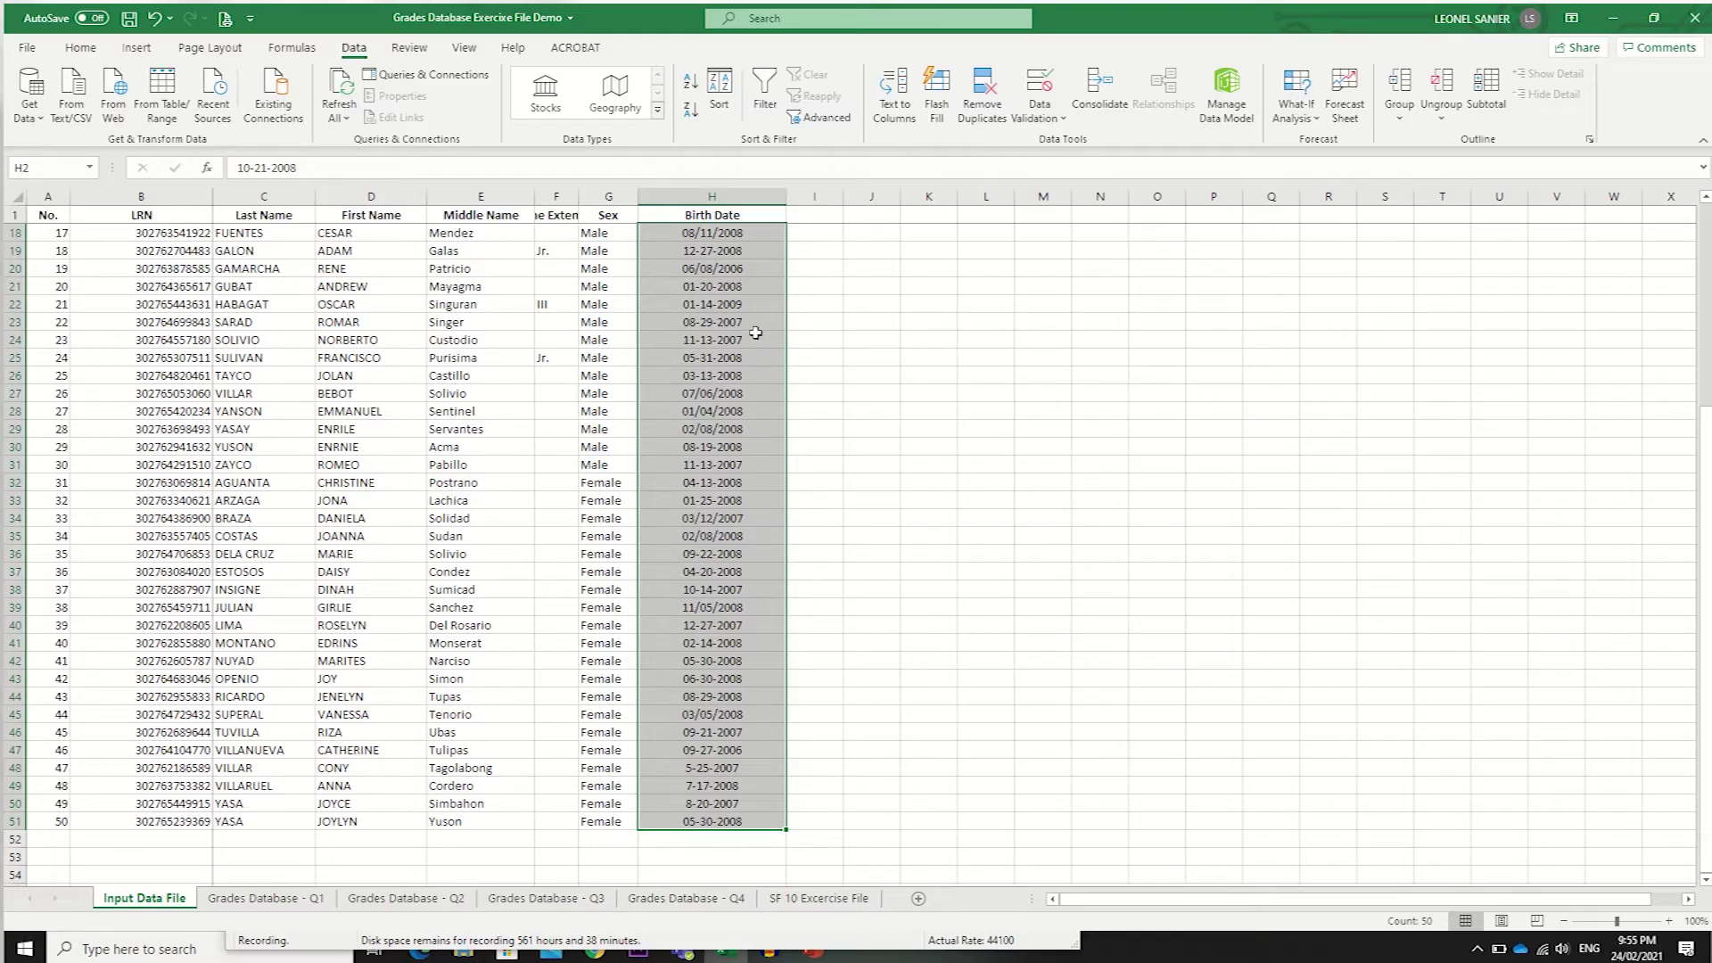
# Replace every hyphen with a slash in the selected birth dates and close Find and Replace.
pyautogui.hotkey('ctrl', 'h')
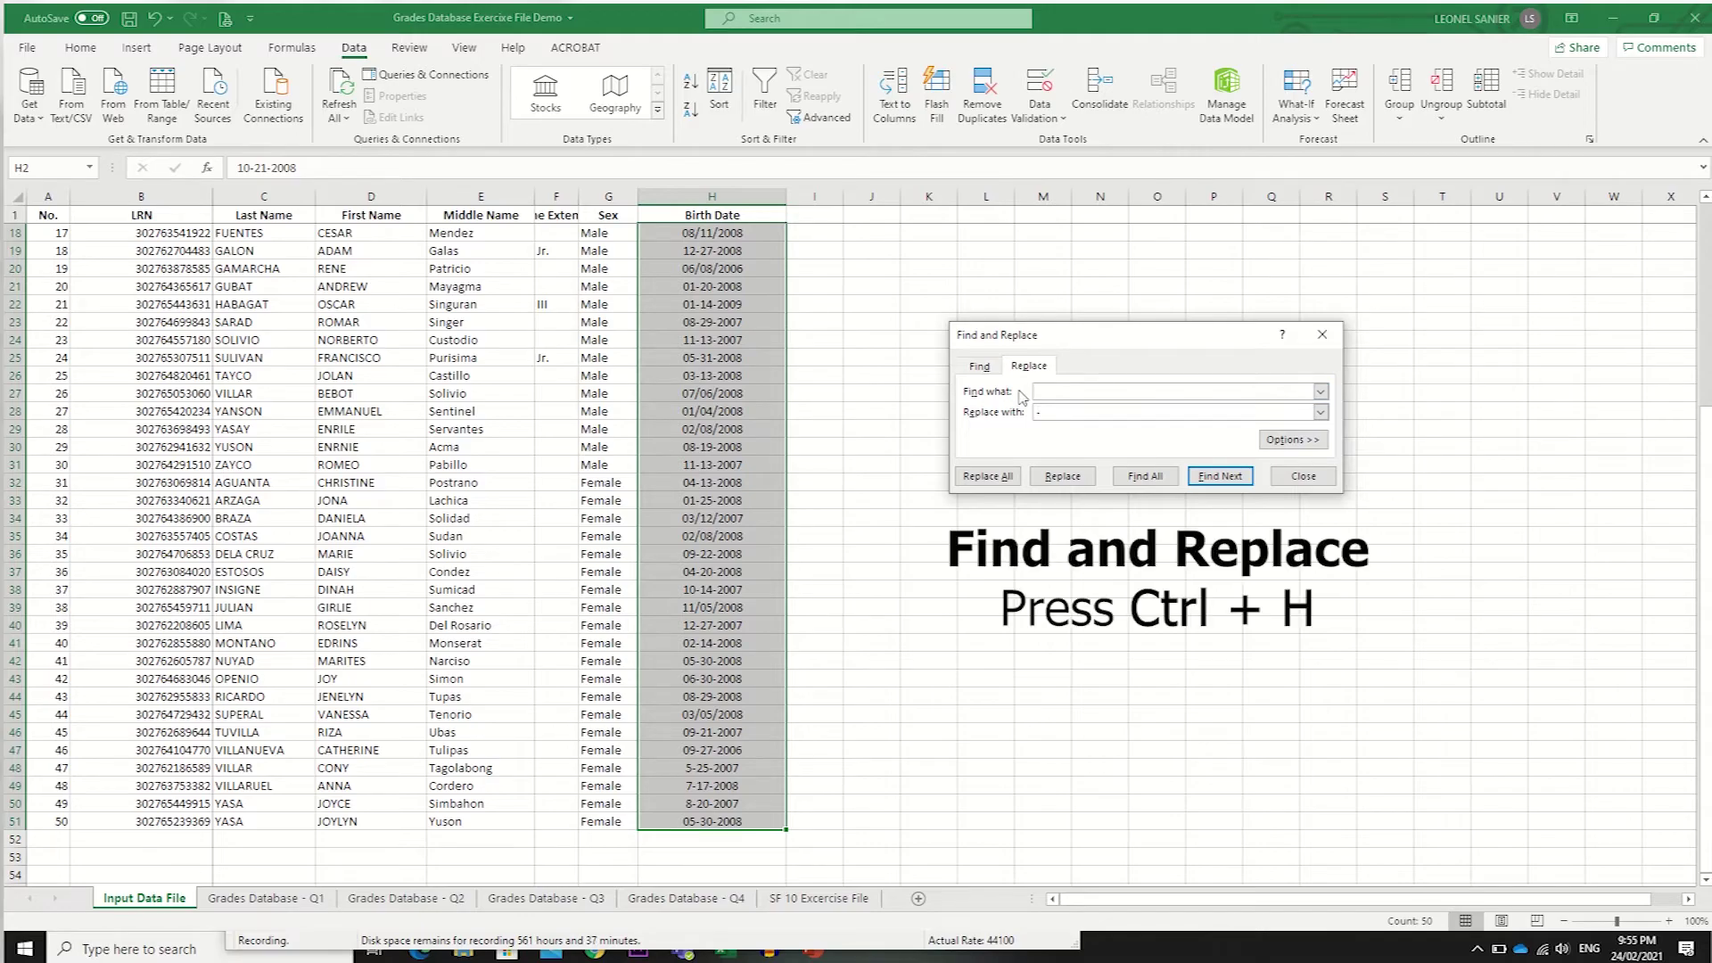
pyautogui.press('Tab')
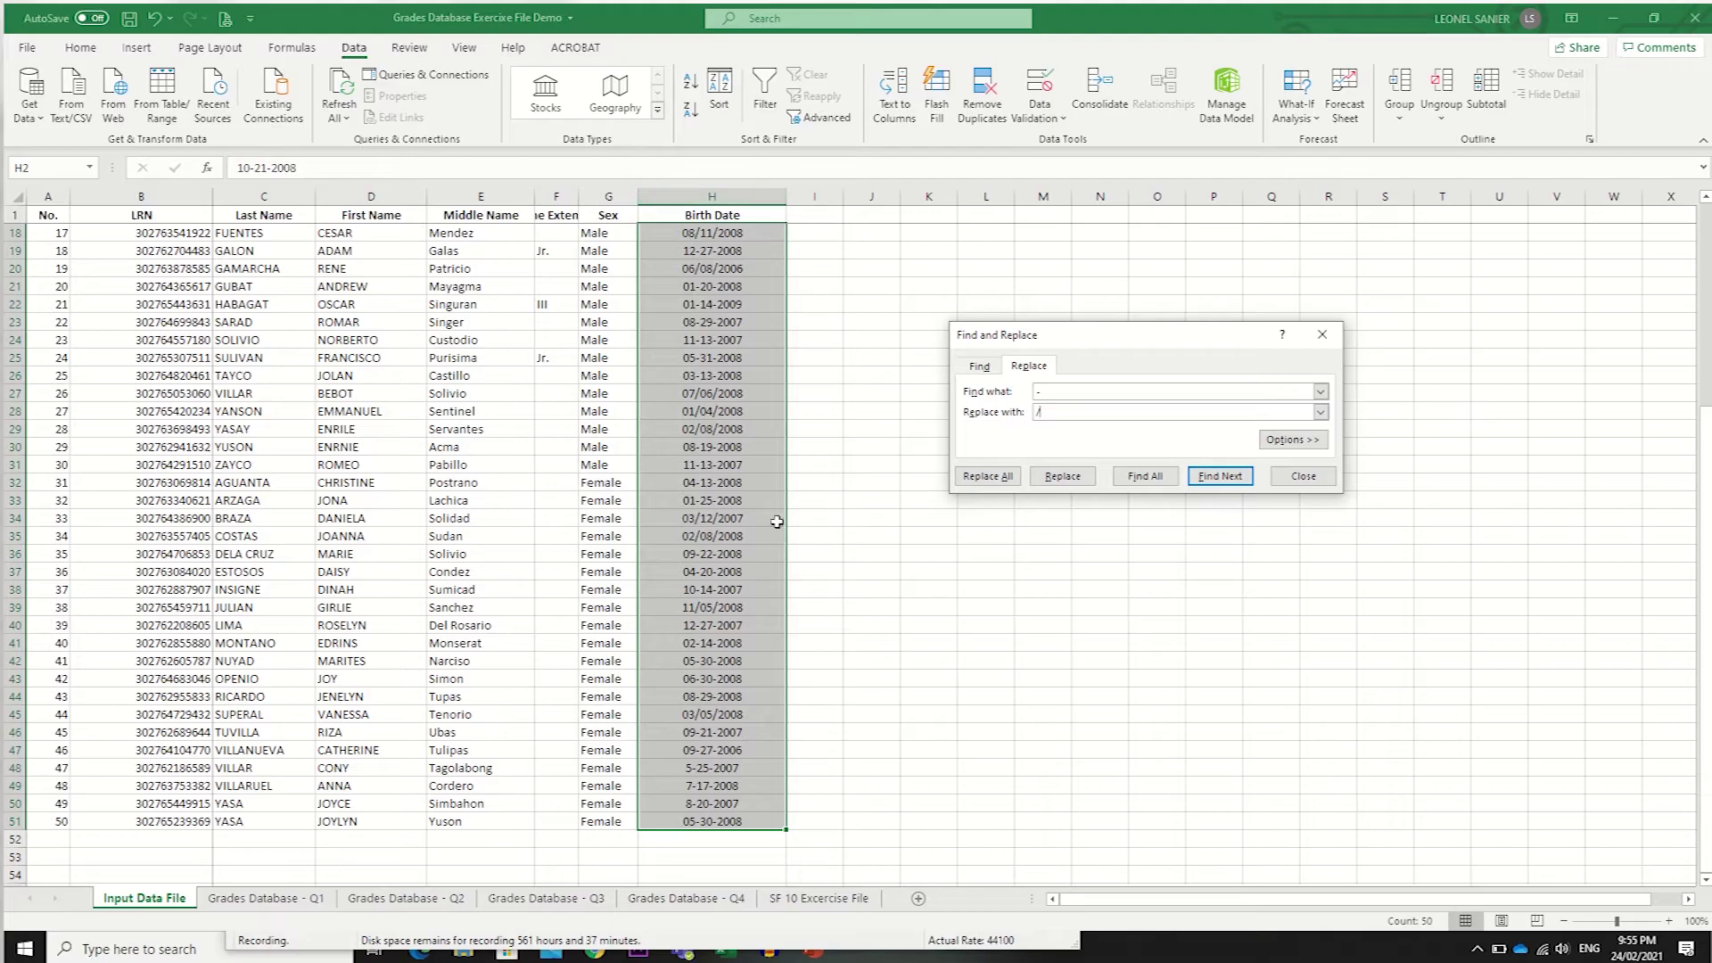
pyautogui.click(991, 481)
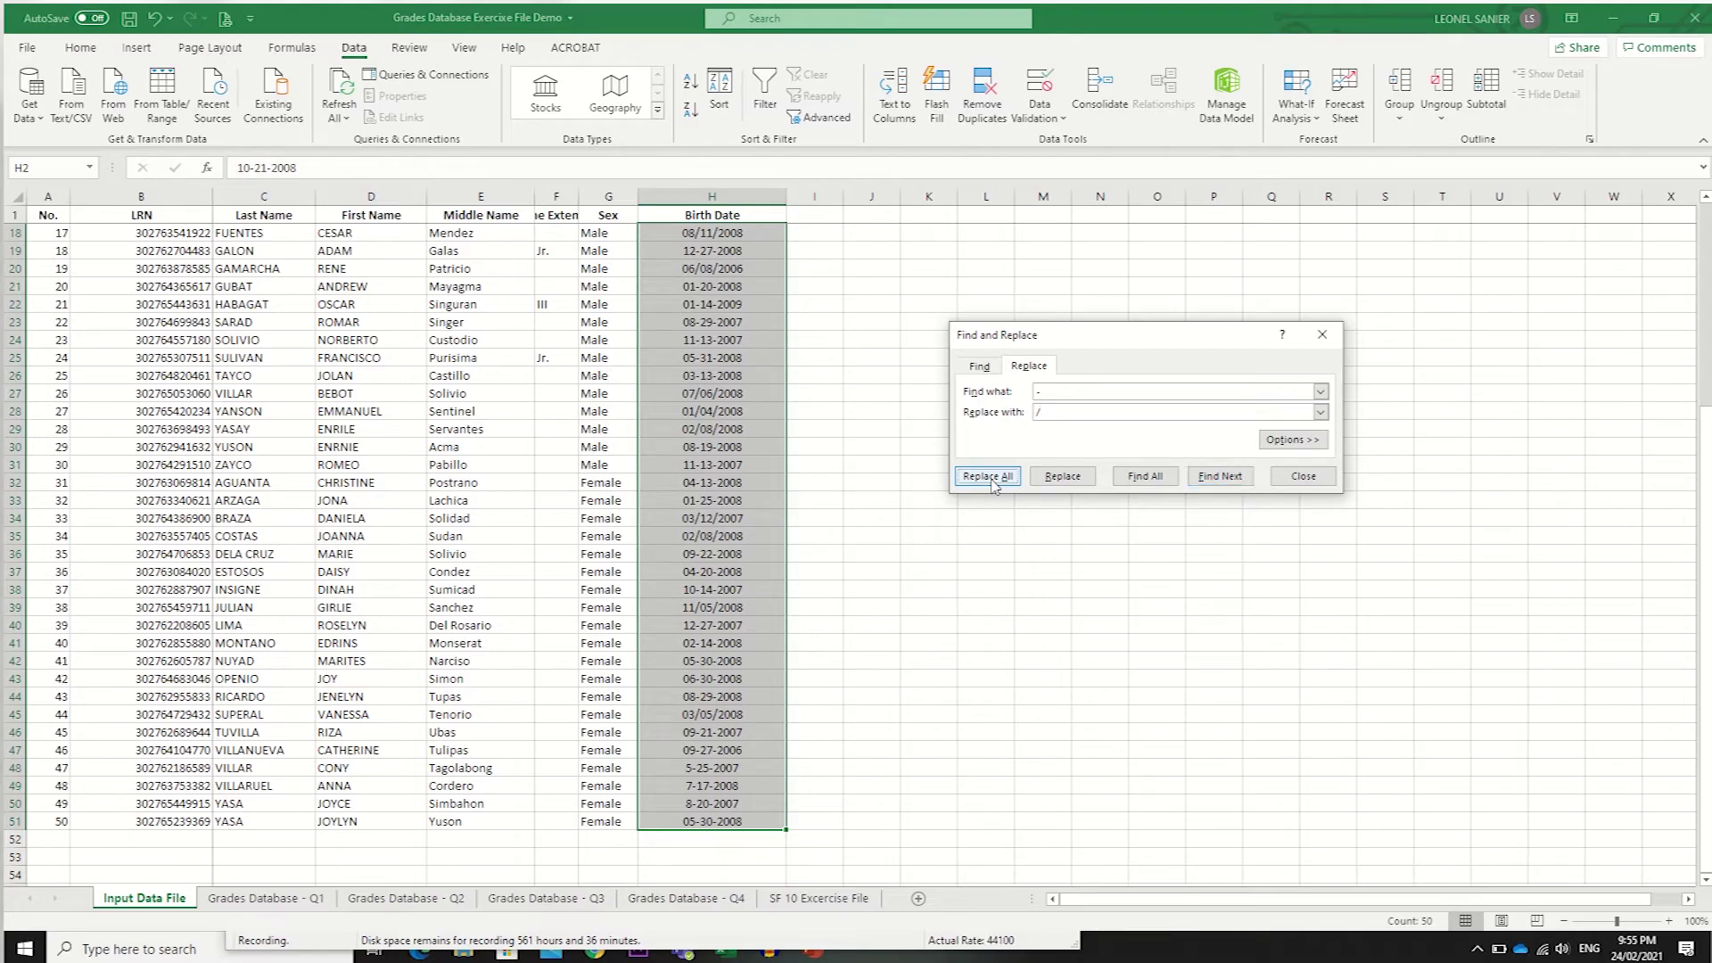
pyautogui.click(884, 522)
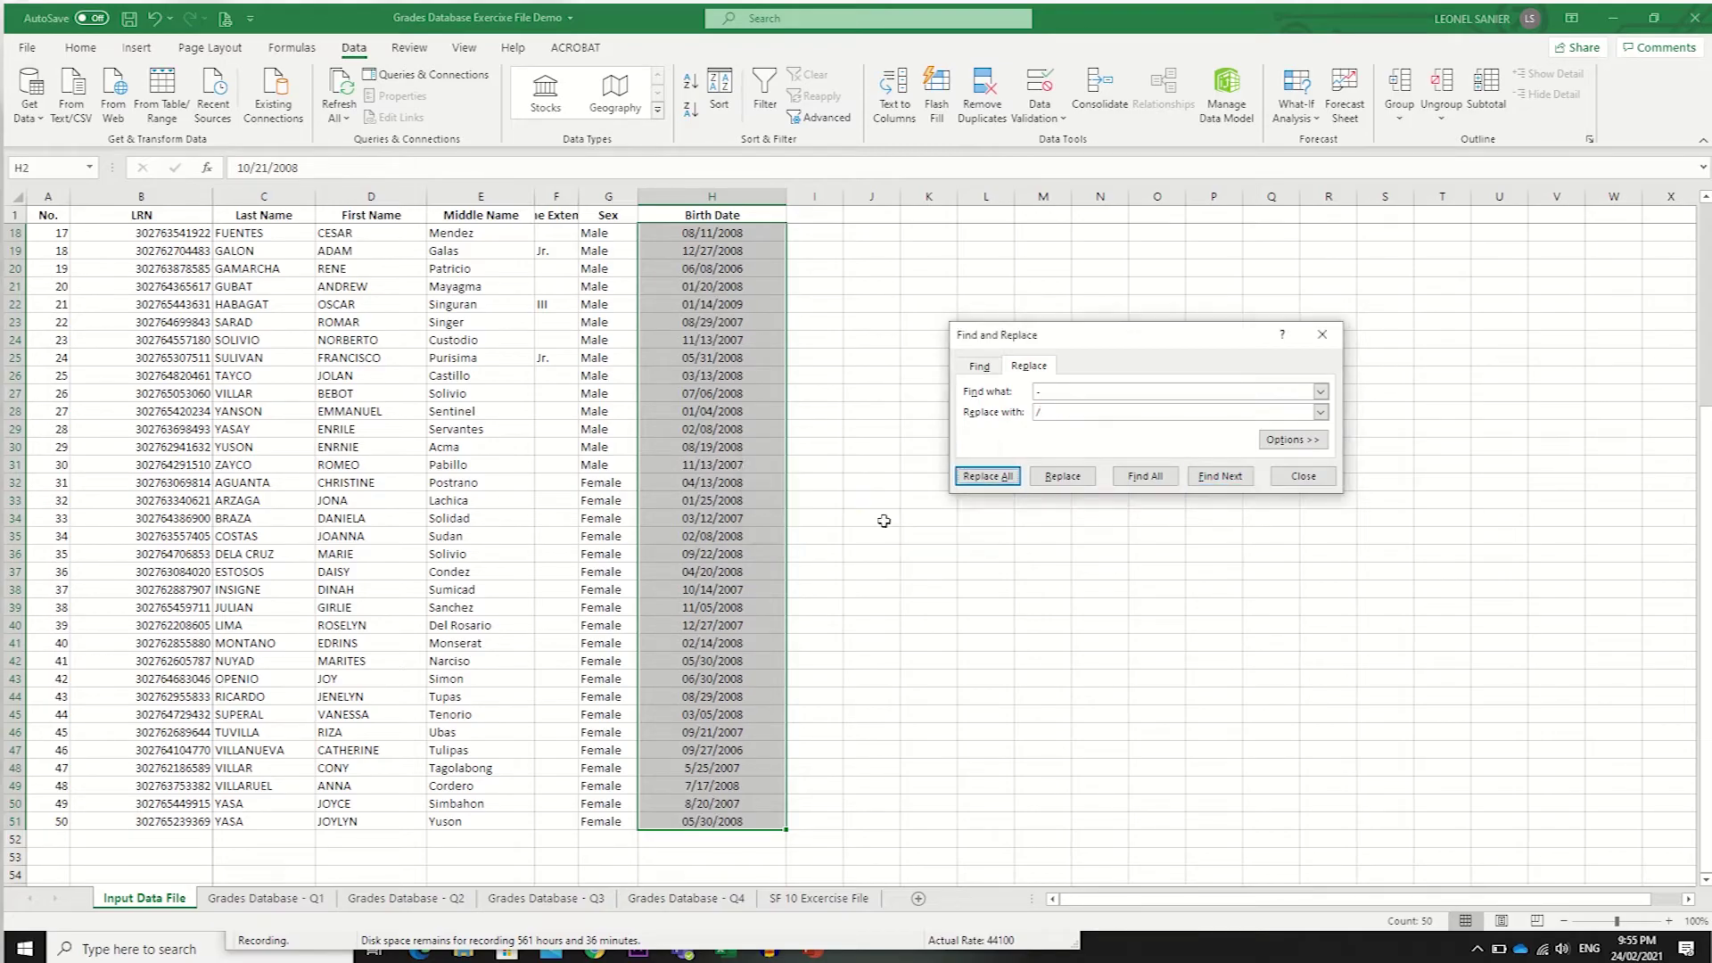
pyautogui.click(1304, 478)
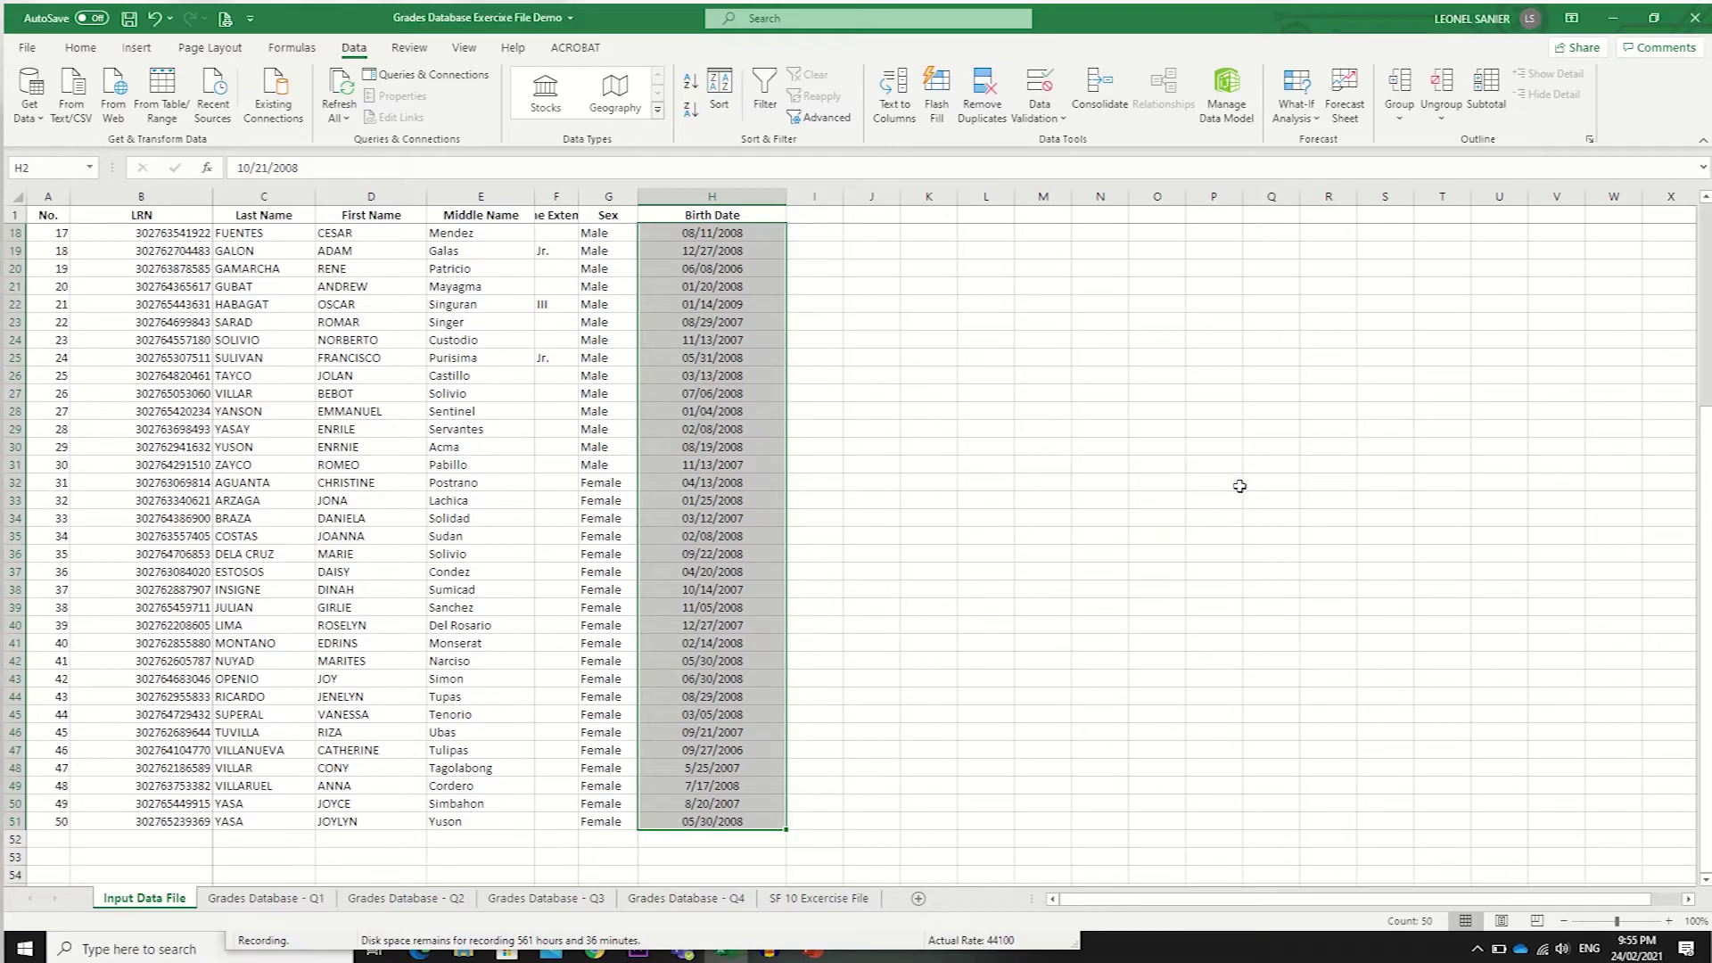
# Enter =IF(ISBLANK($M$8),"",VLOOKUP($M$8,'Input Data File'!$B$2:$H$51,6,FALSE)) in the Sex cell of the SF 10 sheet.
pyautogui.click(811, 900)
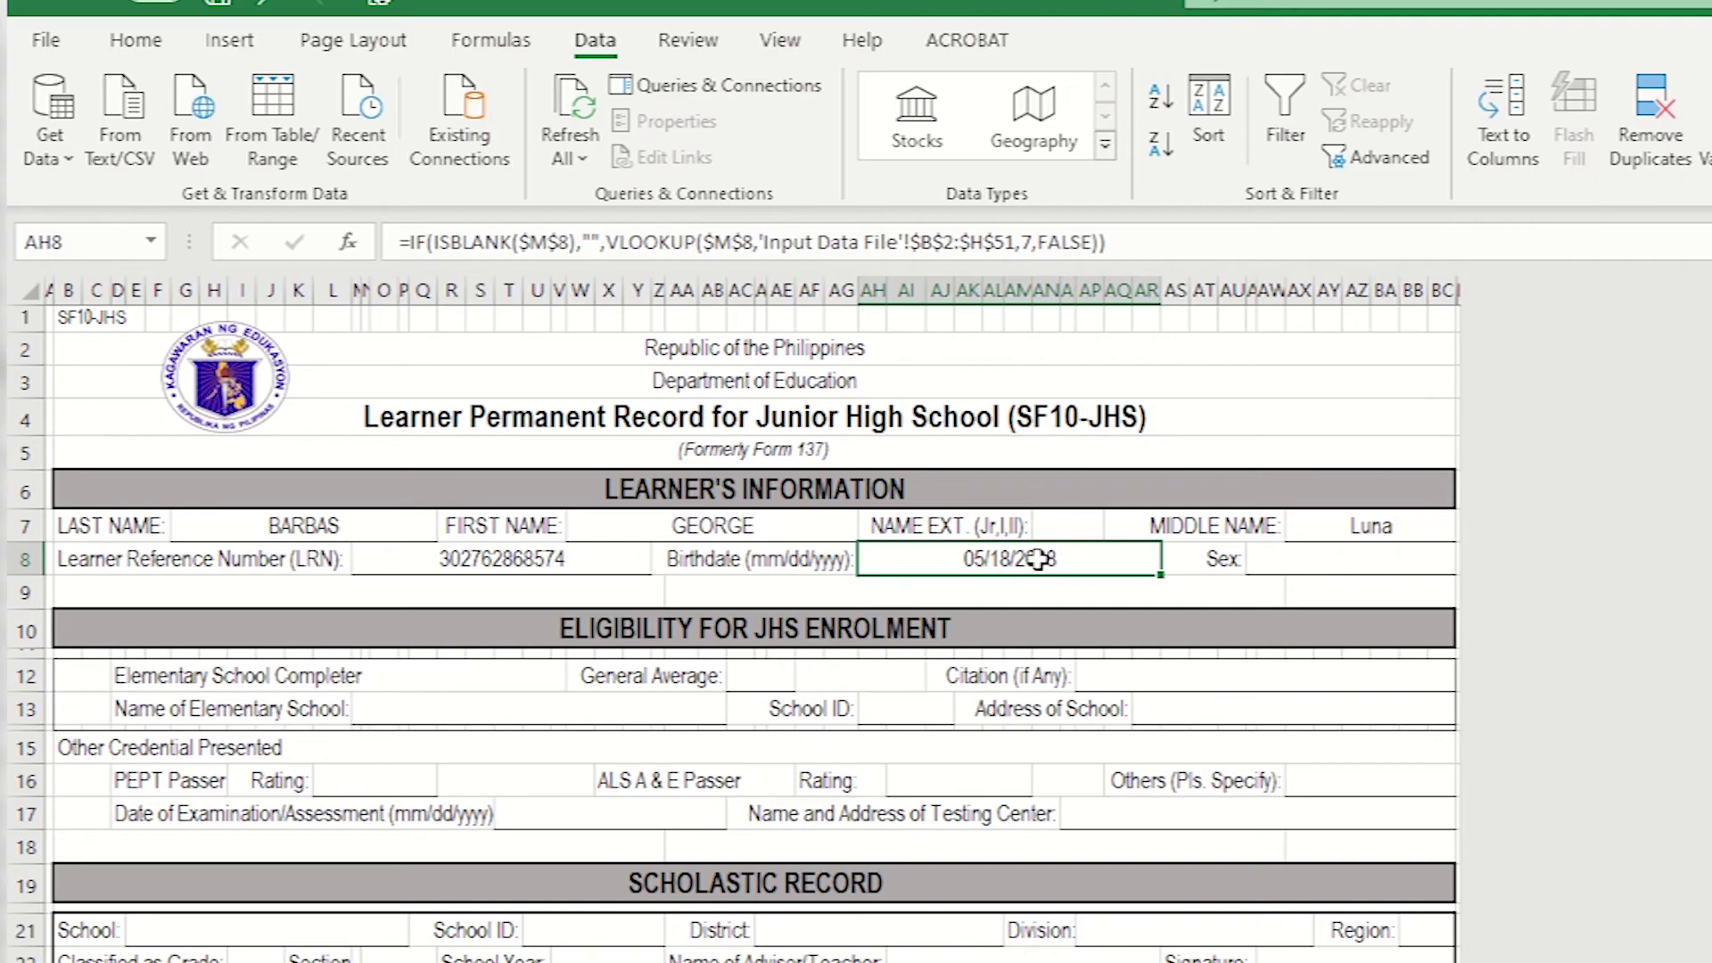
pyautogui.click(1301, 559)
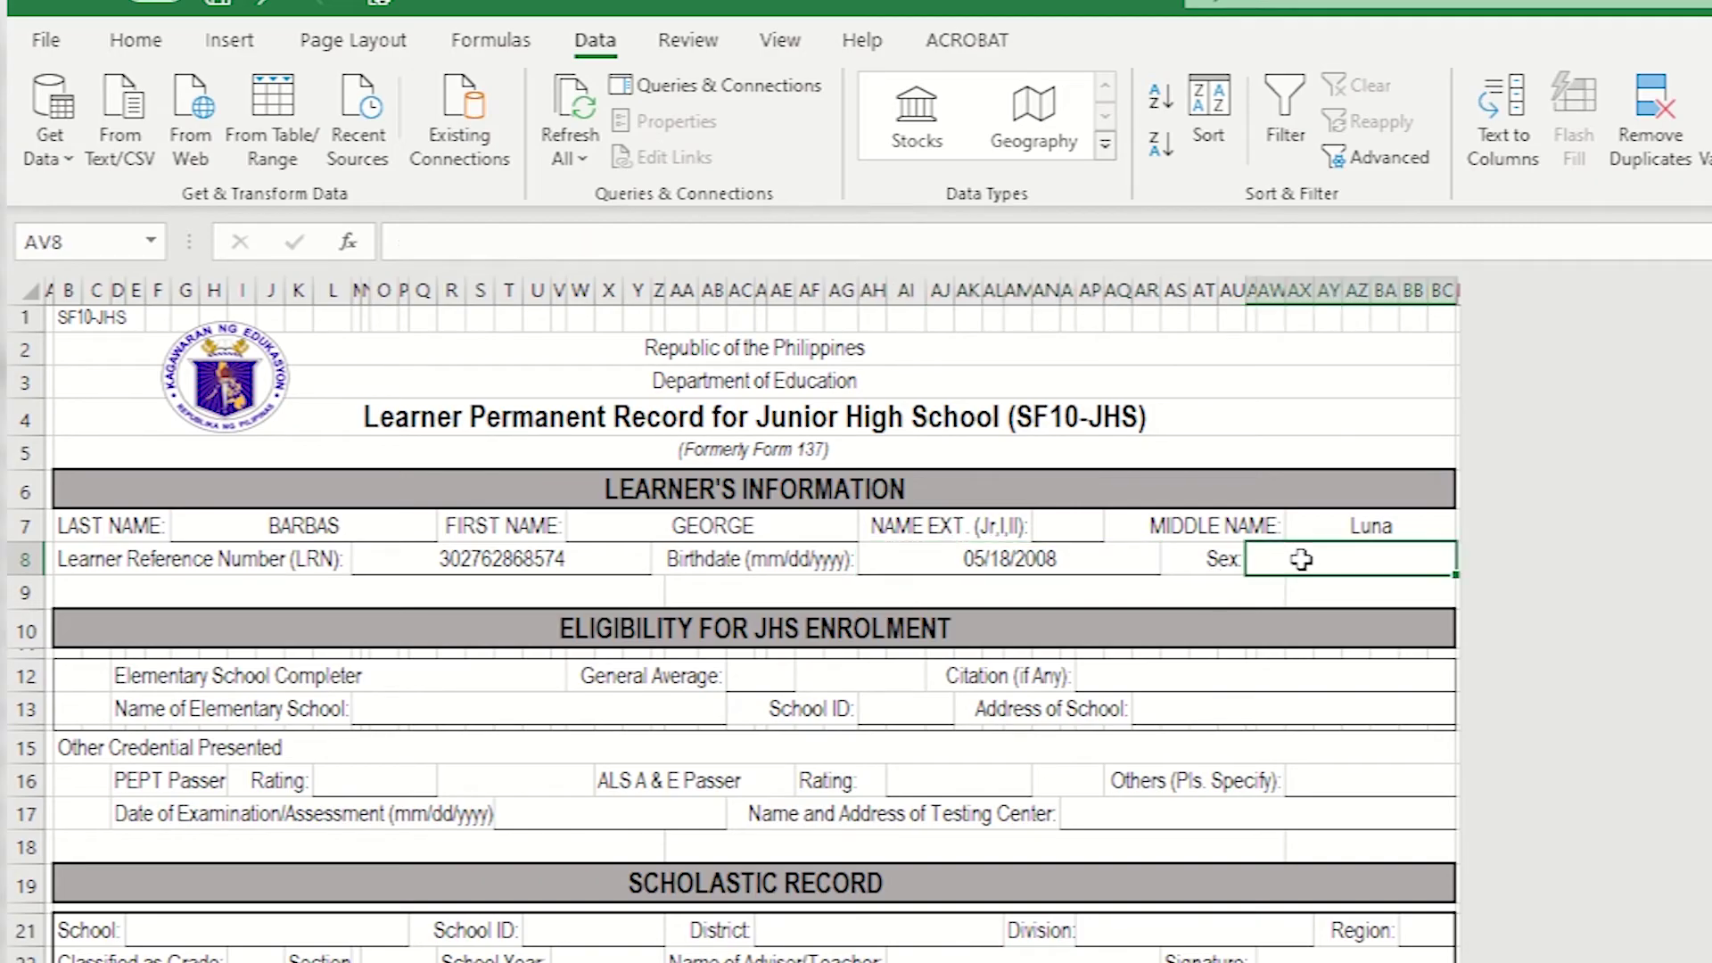
pyautogui.click(972, 246)
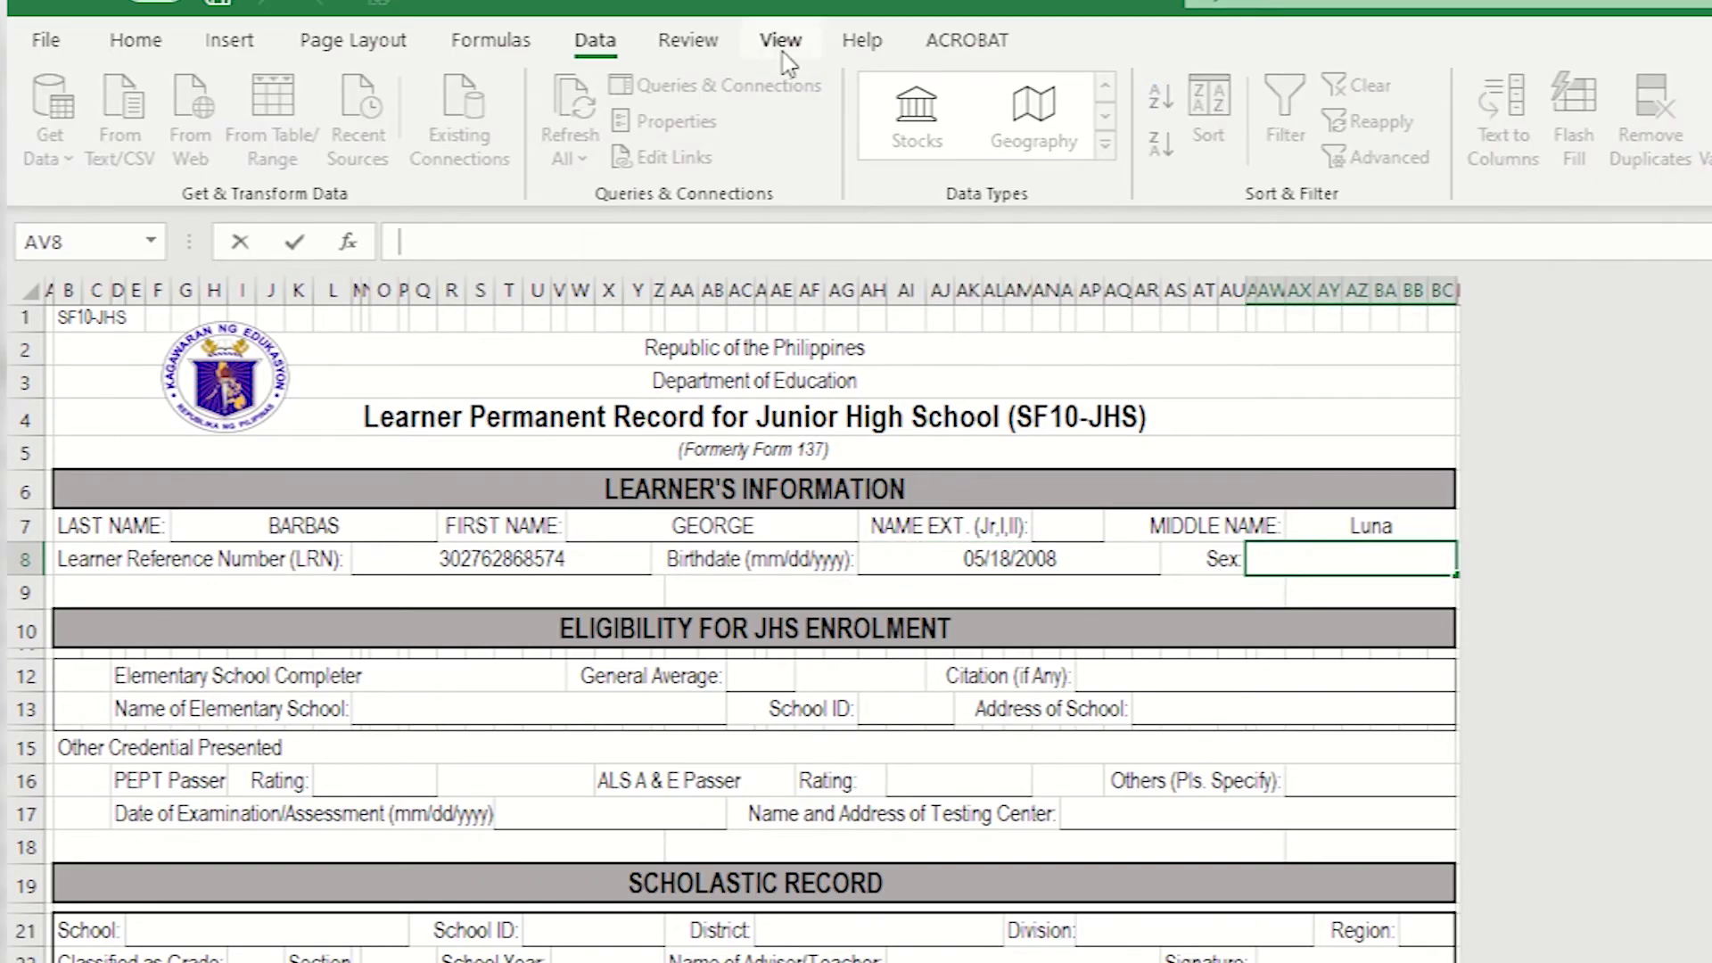
pyautogui.write('=IF(ISBLANK($M$8),"",VLOOKUP($M$8,\'Input Data File\'!$B$2:$H$51,2,FALSE))')
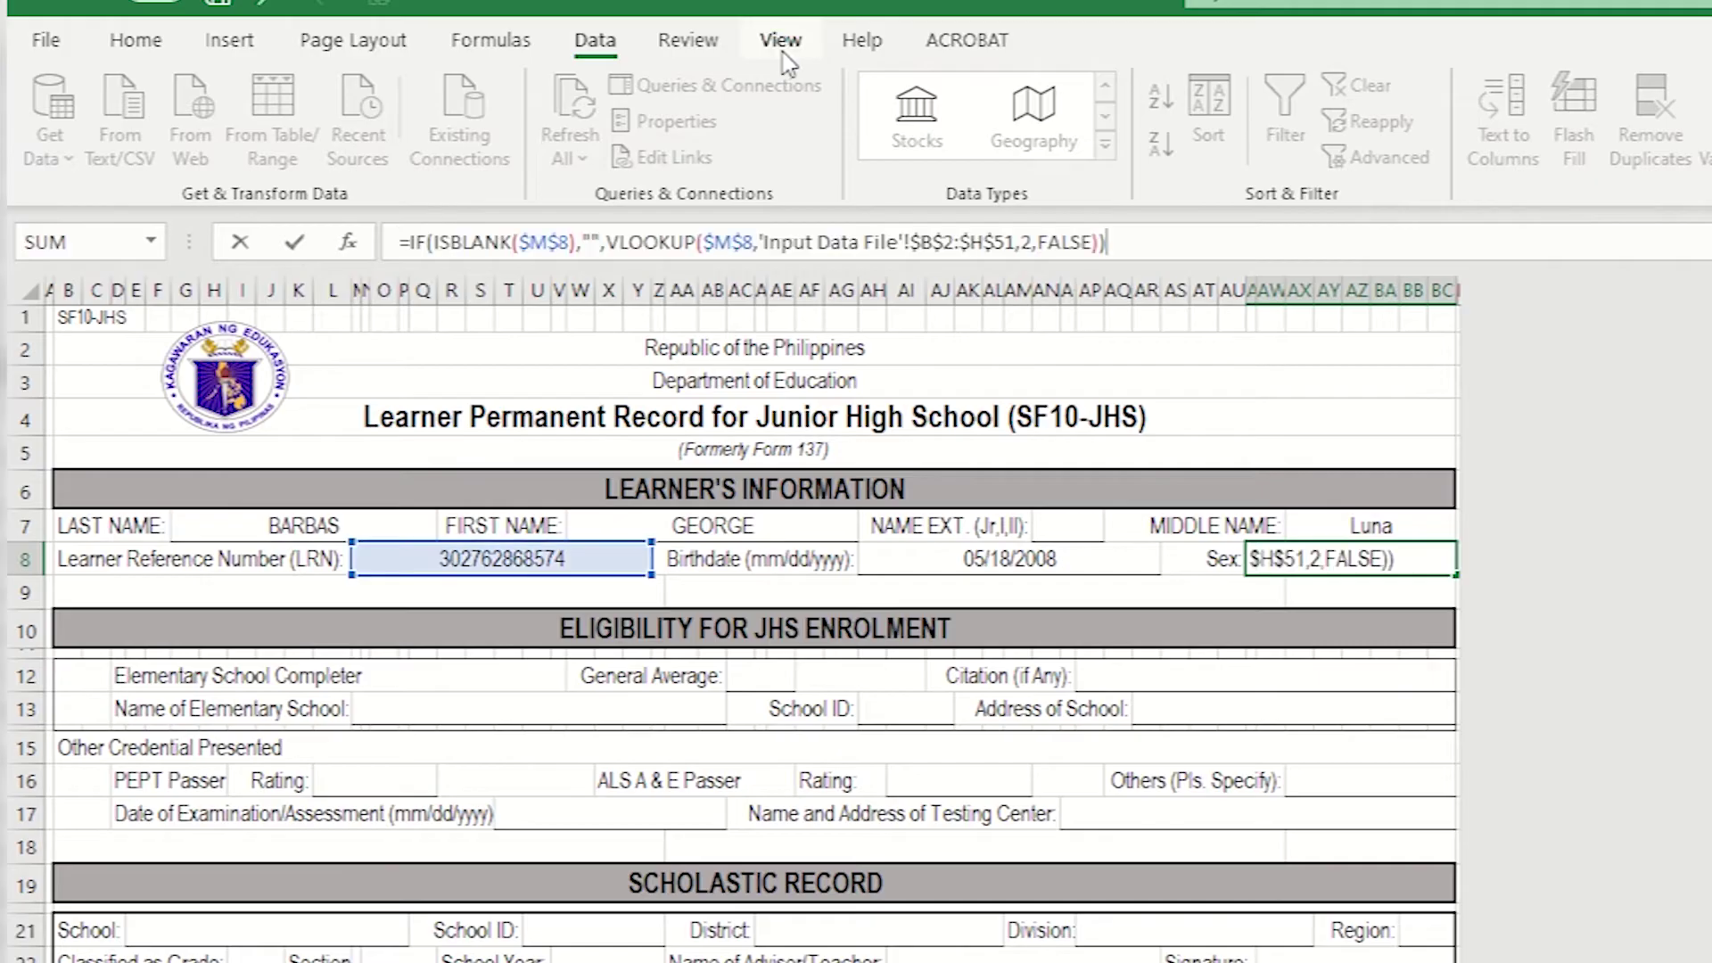
pyautogui.click(1031, 243)
pyautogui.press('BackSpace')
pyautogui.write('6')
pyautogui.press('Return')
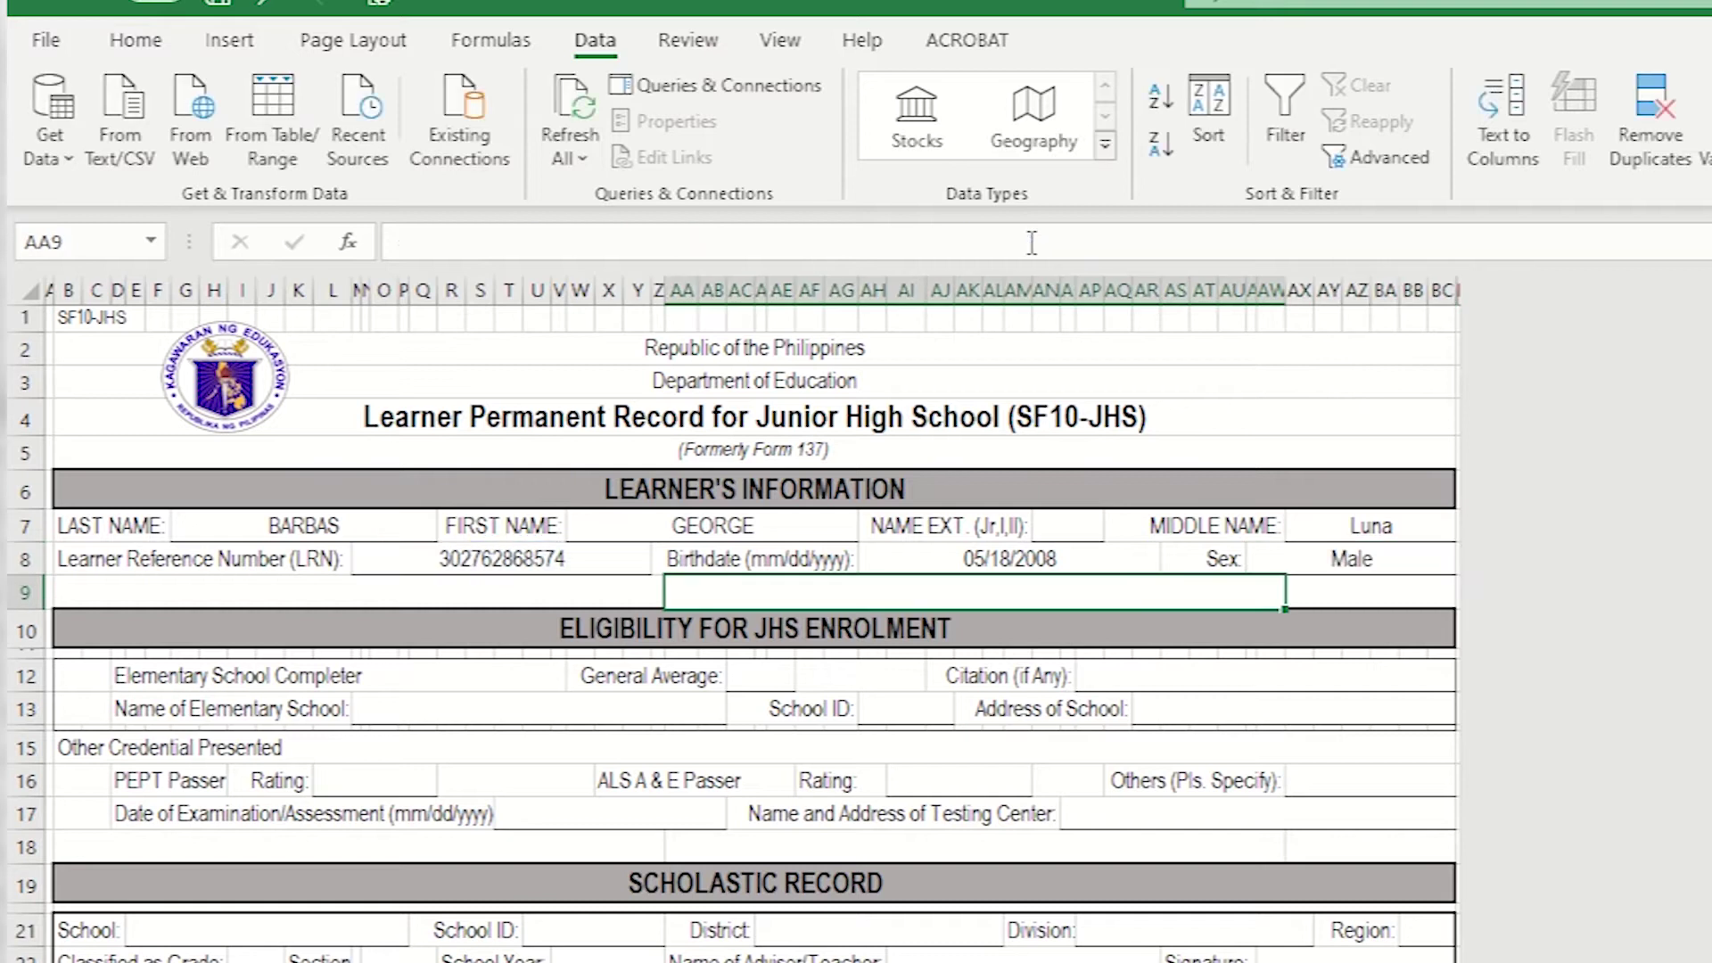
# Test the learner information formulas by clearing the LRN cell and choosing the fourth learner reference number from its list.
pyautogui.click(586, 558)
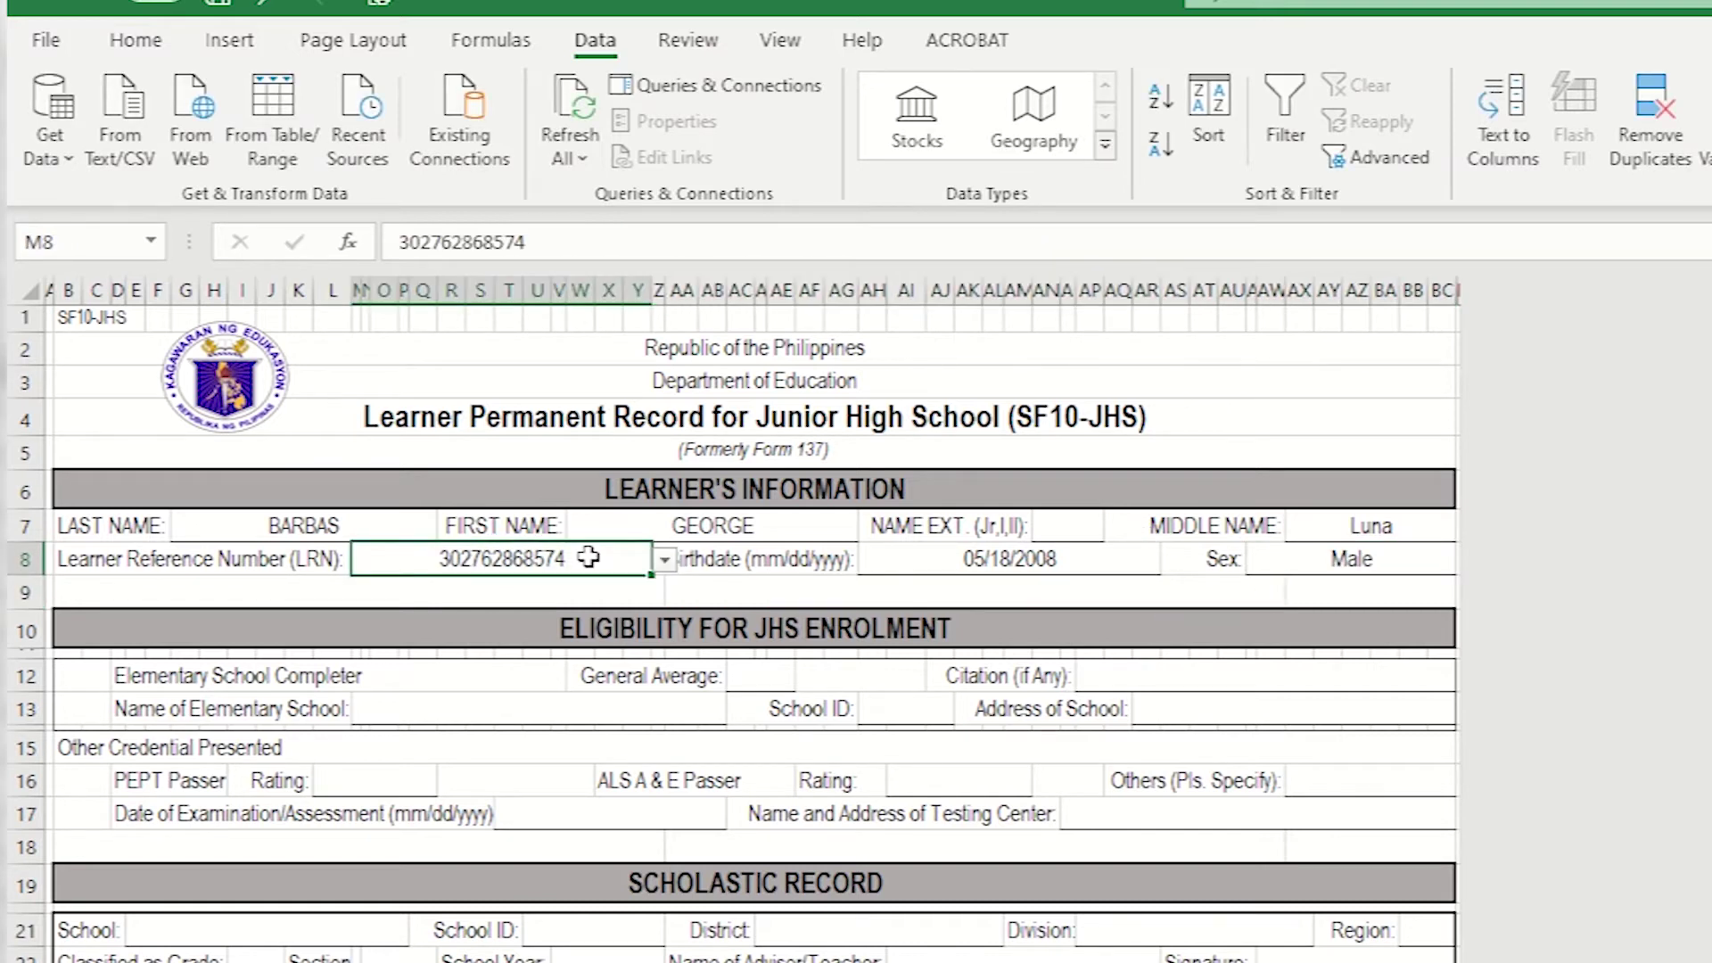
pyautogui.press('Delete')
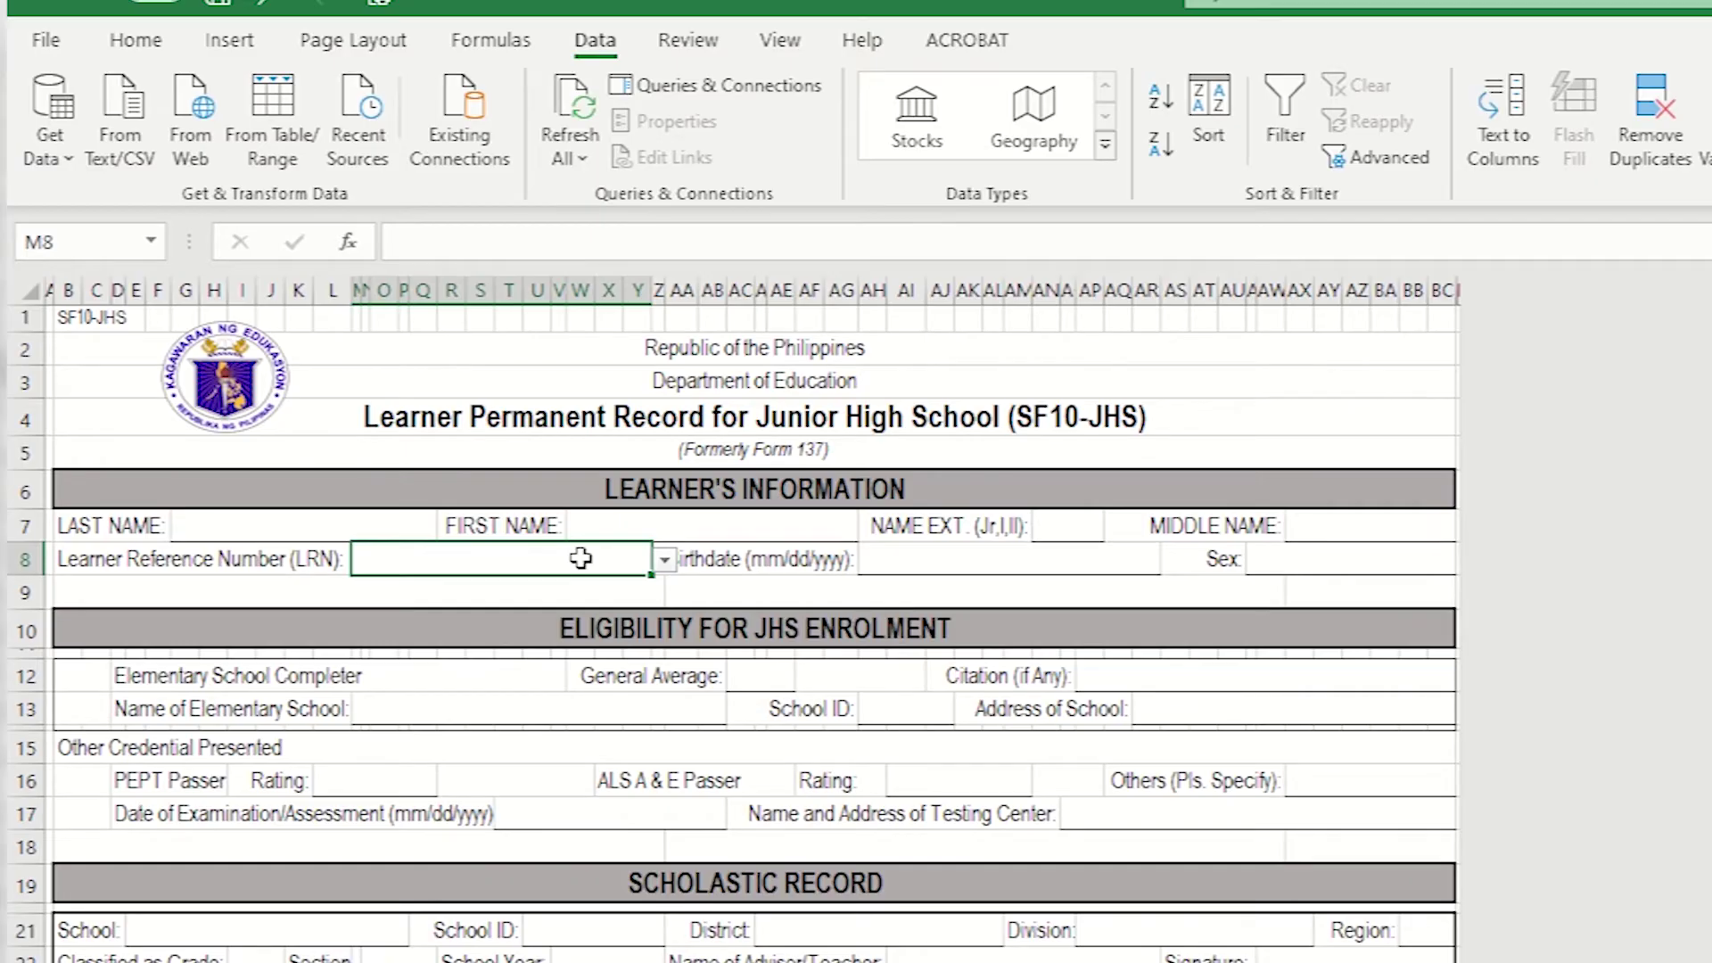
pyautogui.click(666, 559)
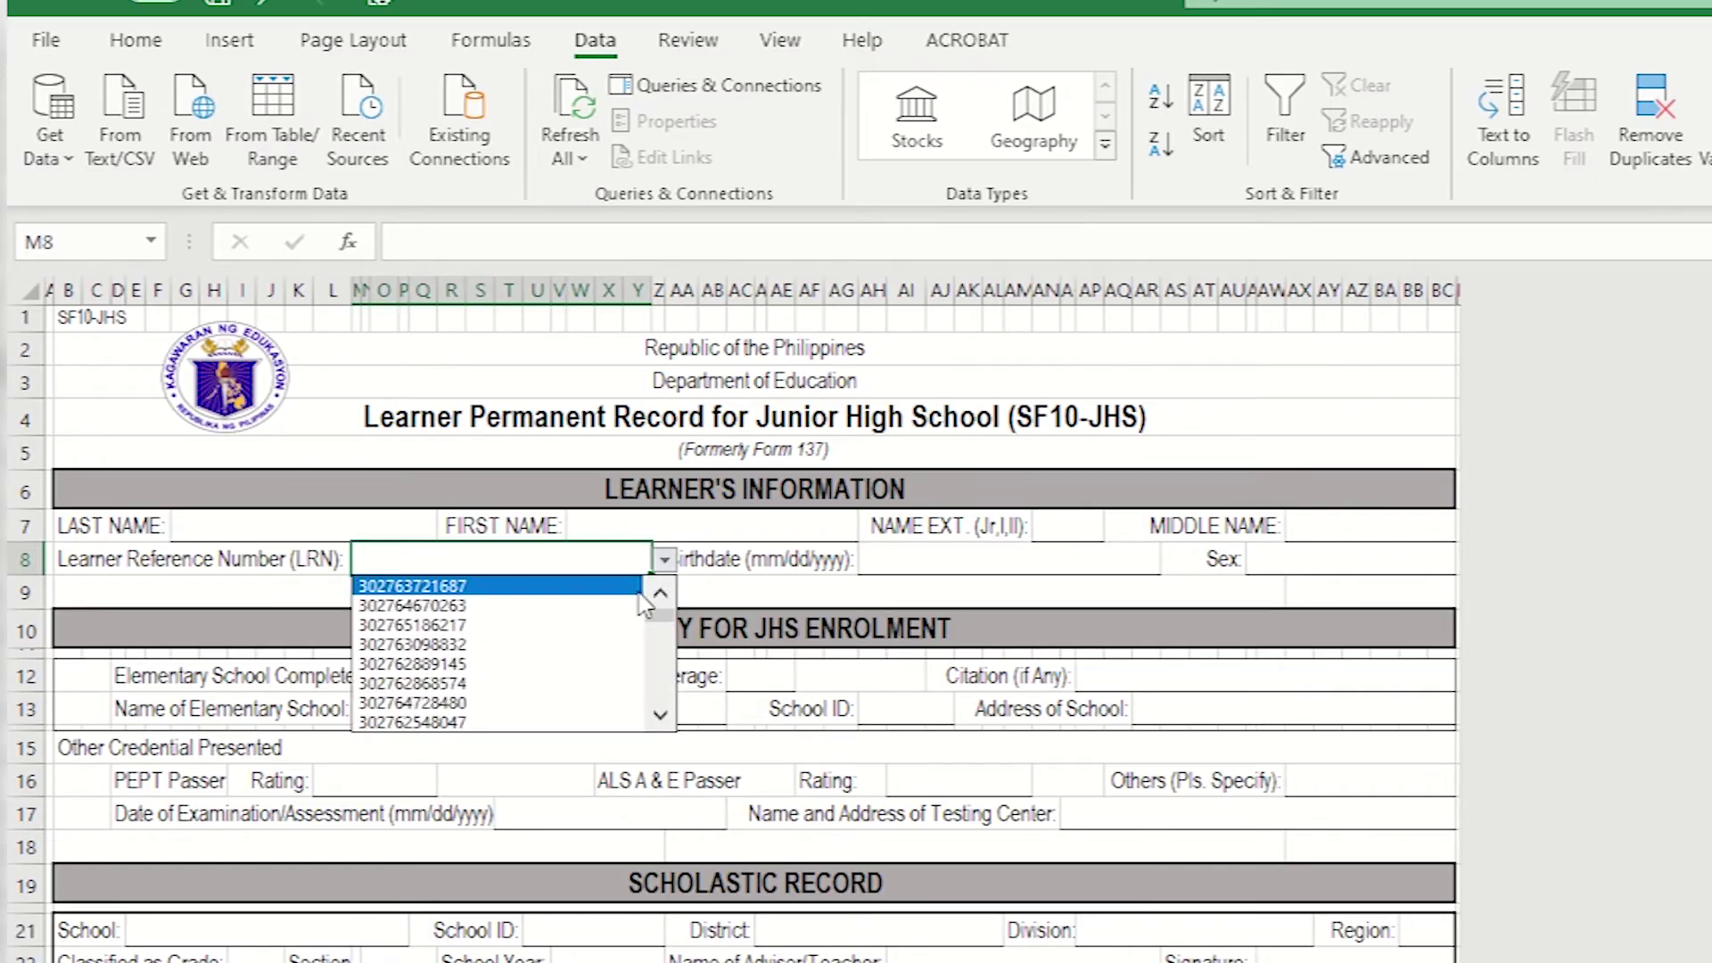
pyautogui.click(574, 644)
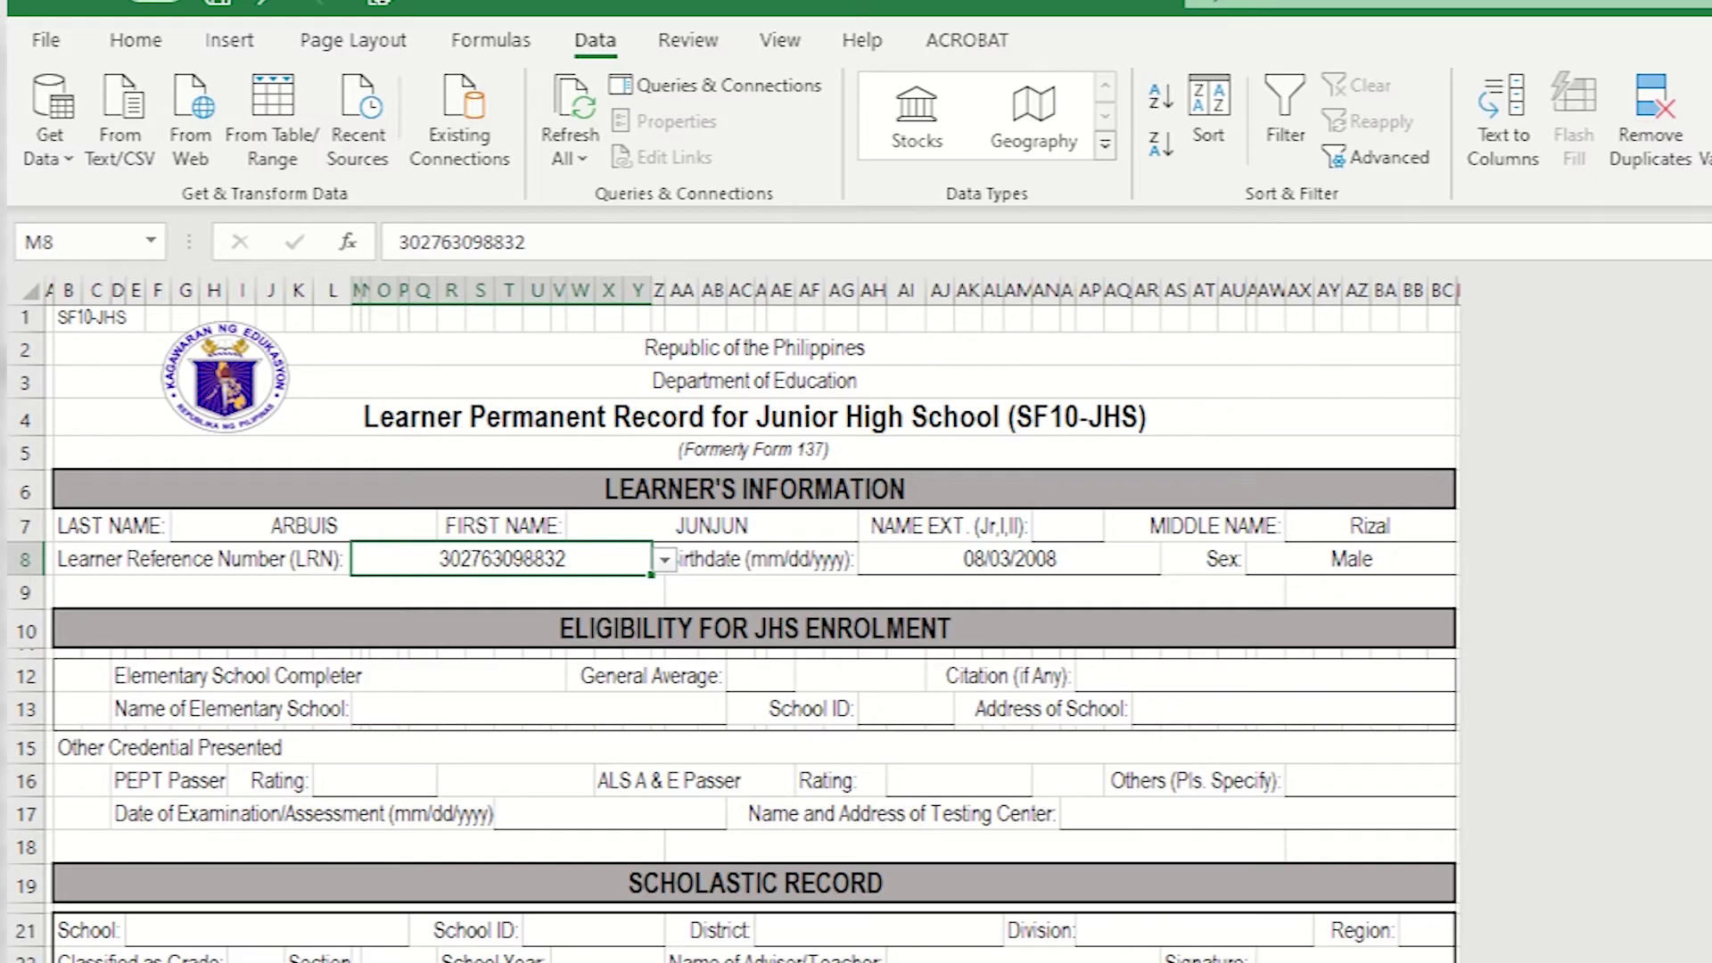
# Enter =IF(ISBLANK($M$8),"",VLOOKUP($M$8,'Input Data File'!$B$2:$H$51,2,FALSE)) in the first-quarter Filipino cell of the SF 10 sheet.
pyautogui.scroll(-3, 1106, 713)
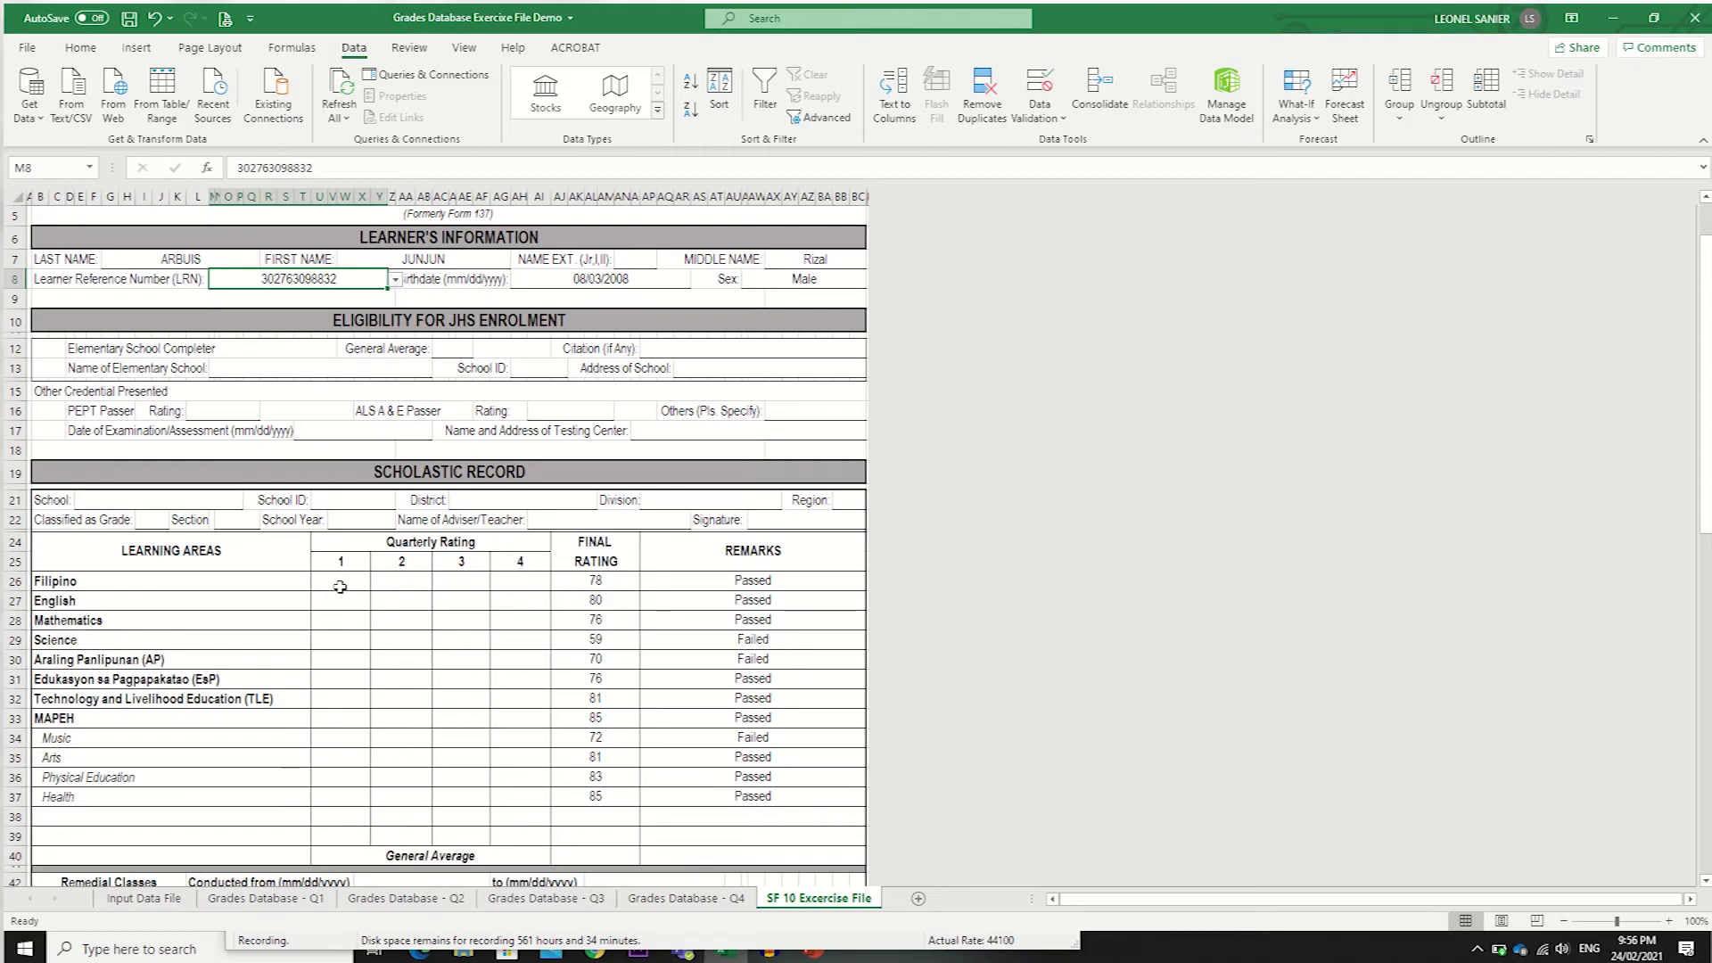
pyautogui.click(351, 597)
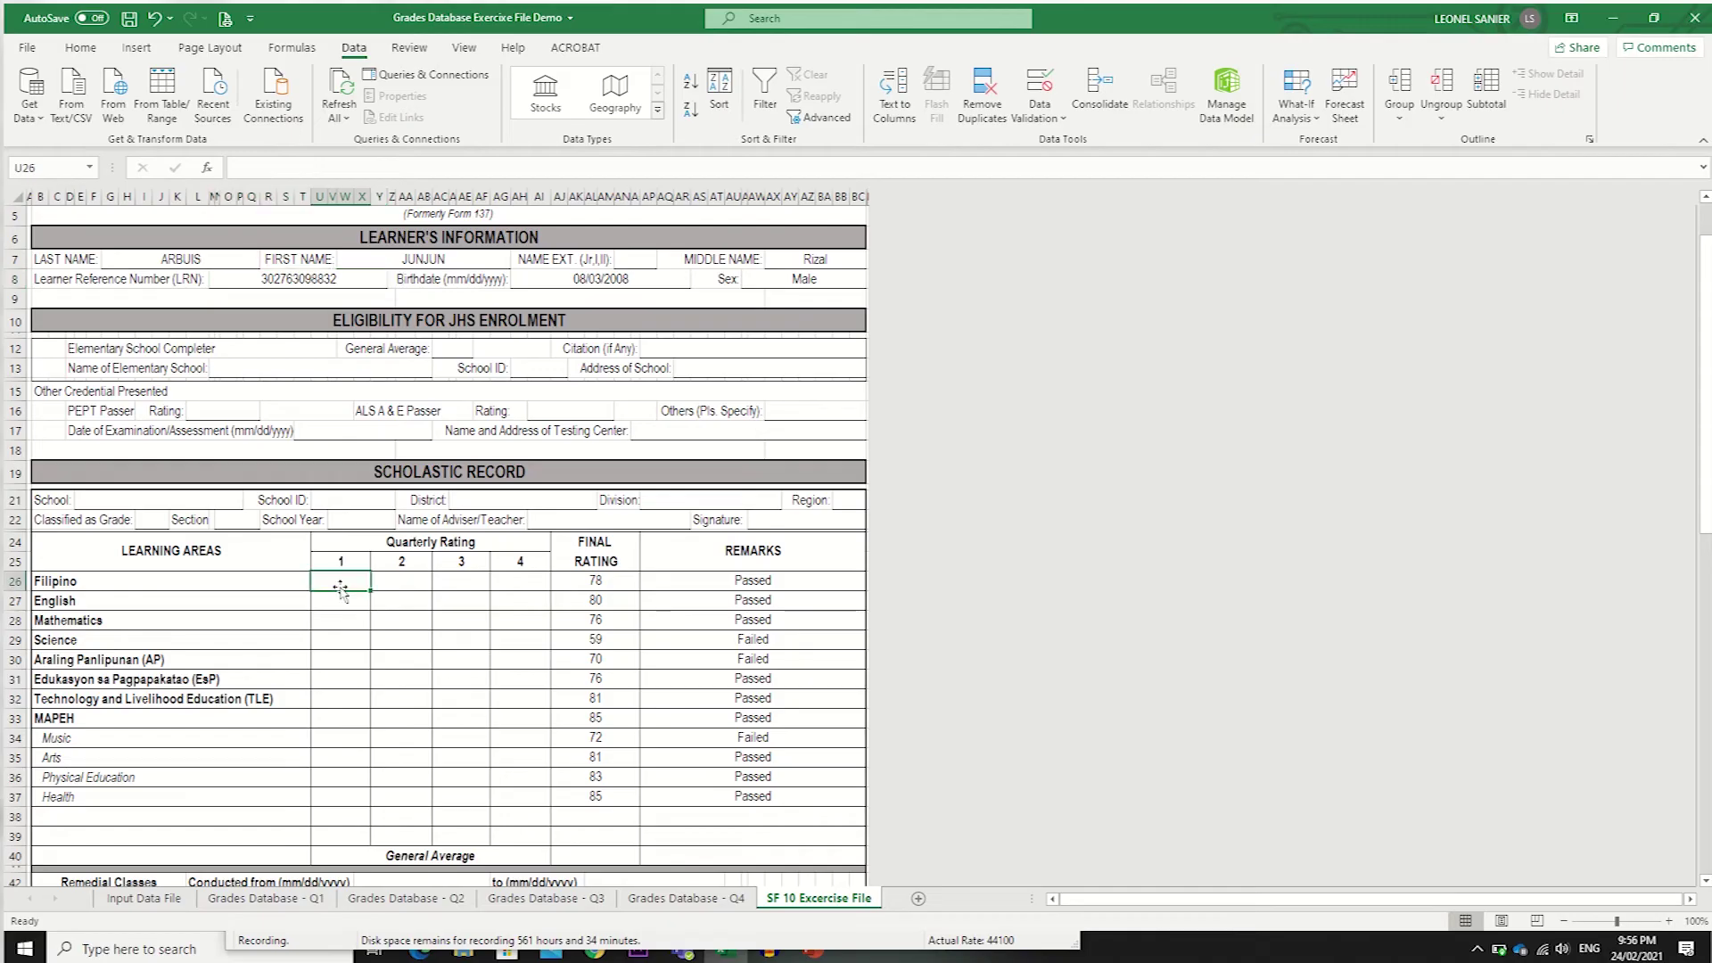
pyautogui.click(254, 898)
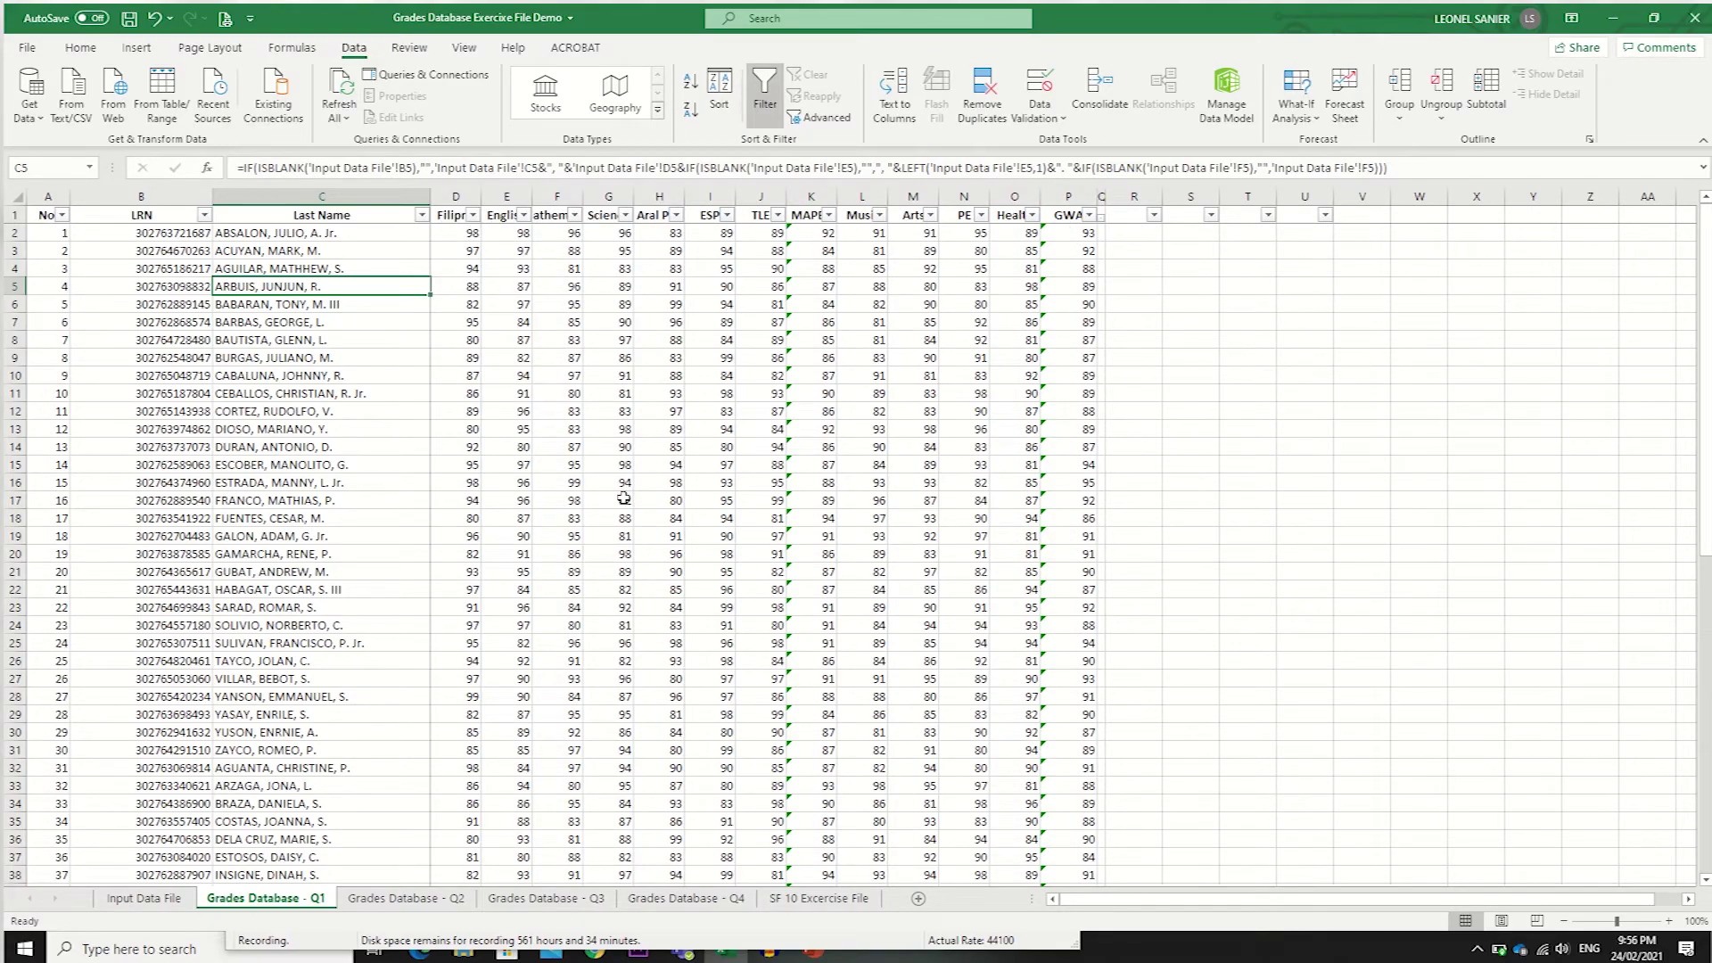
pyautogui.click(794, 898)
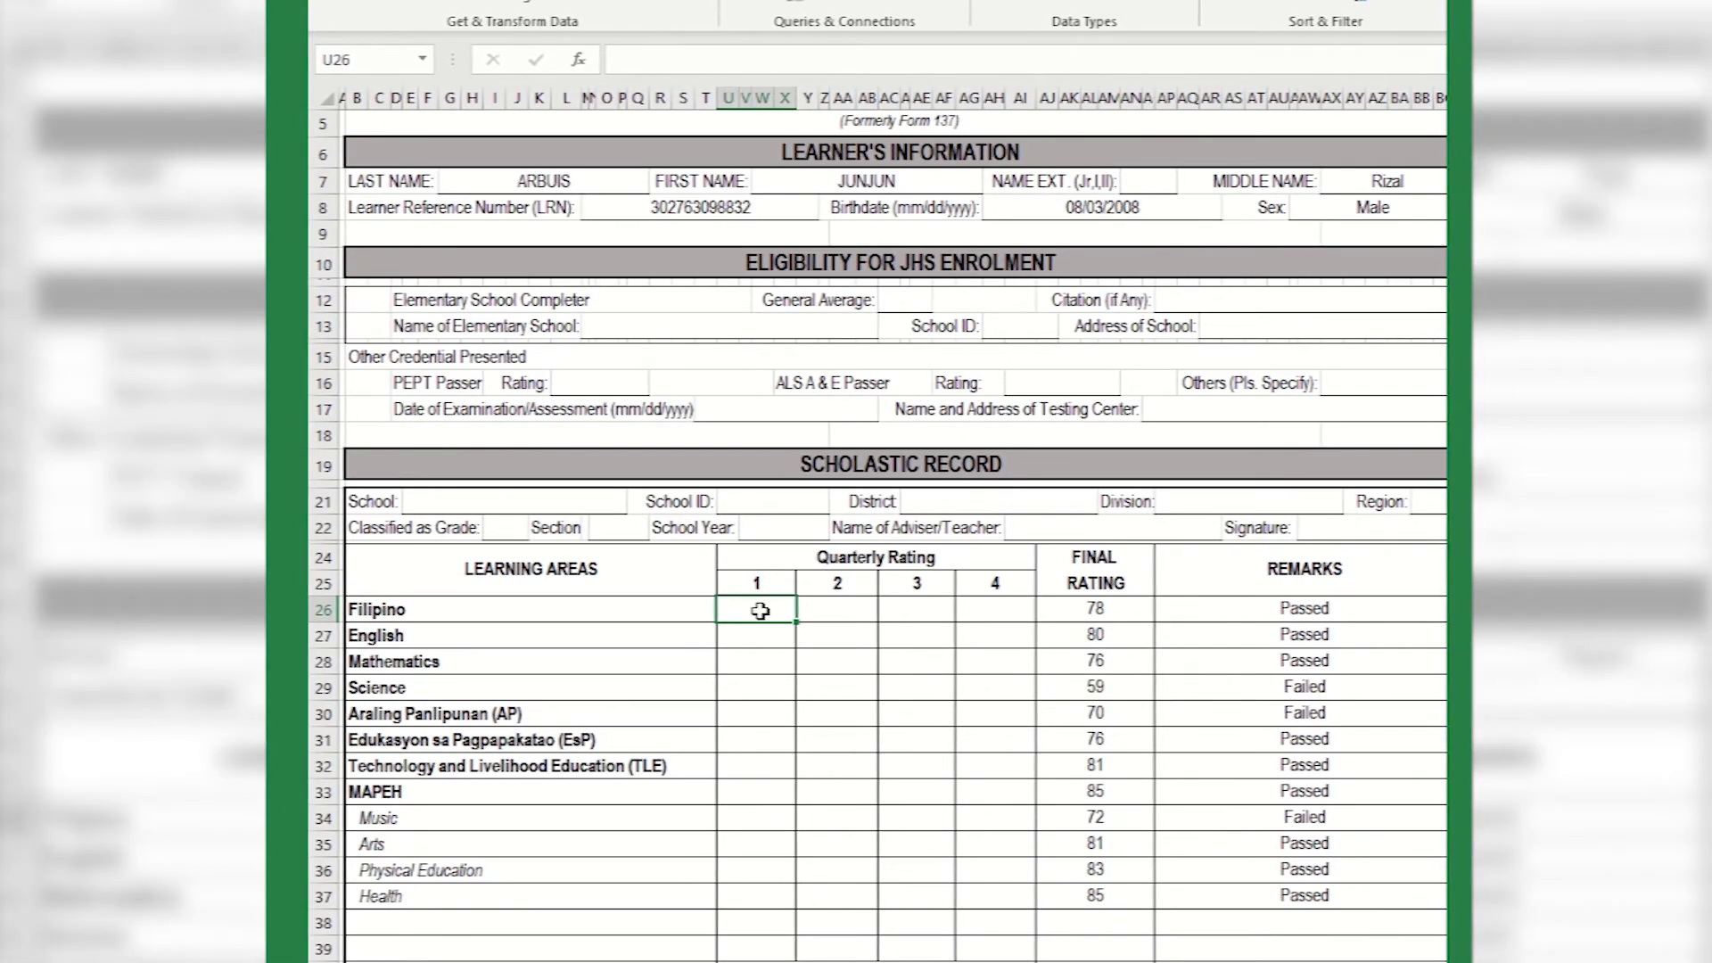
pyautogui.click(727, 60)
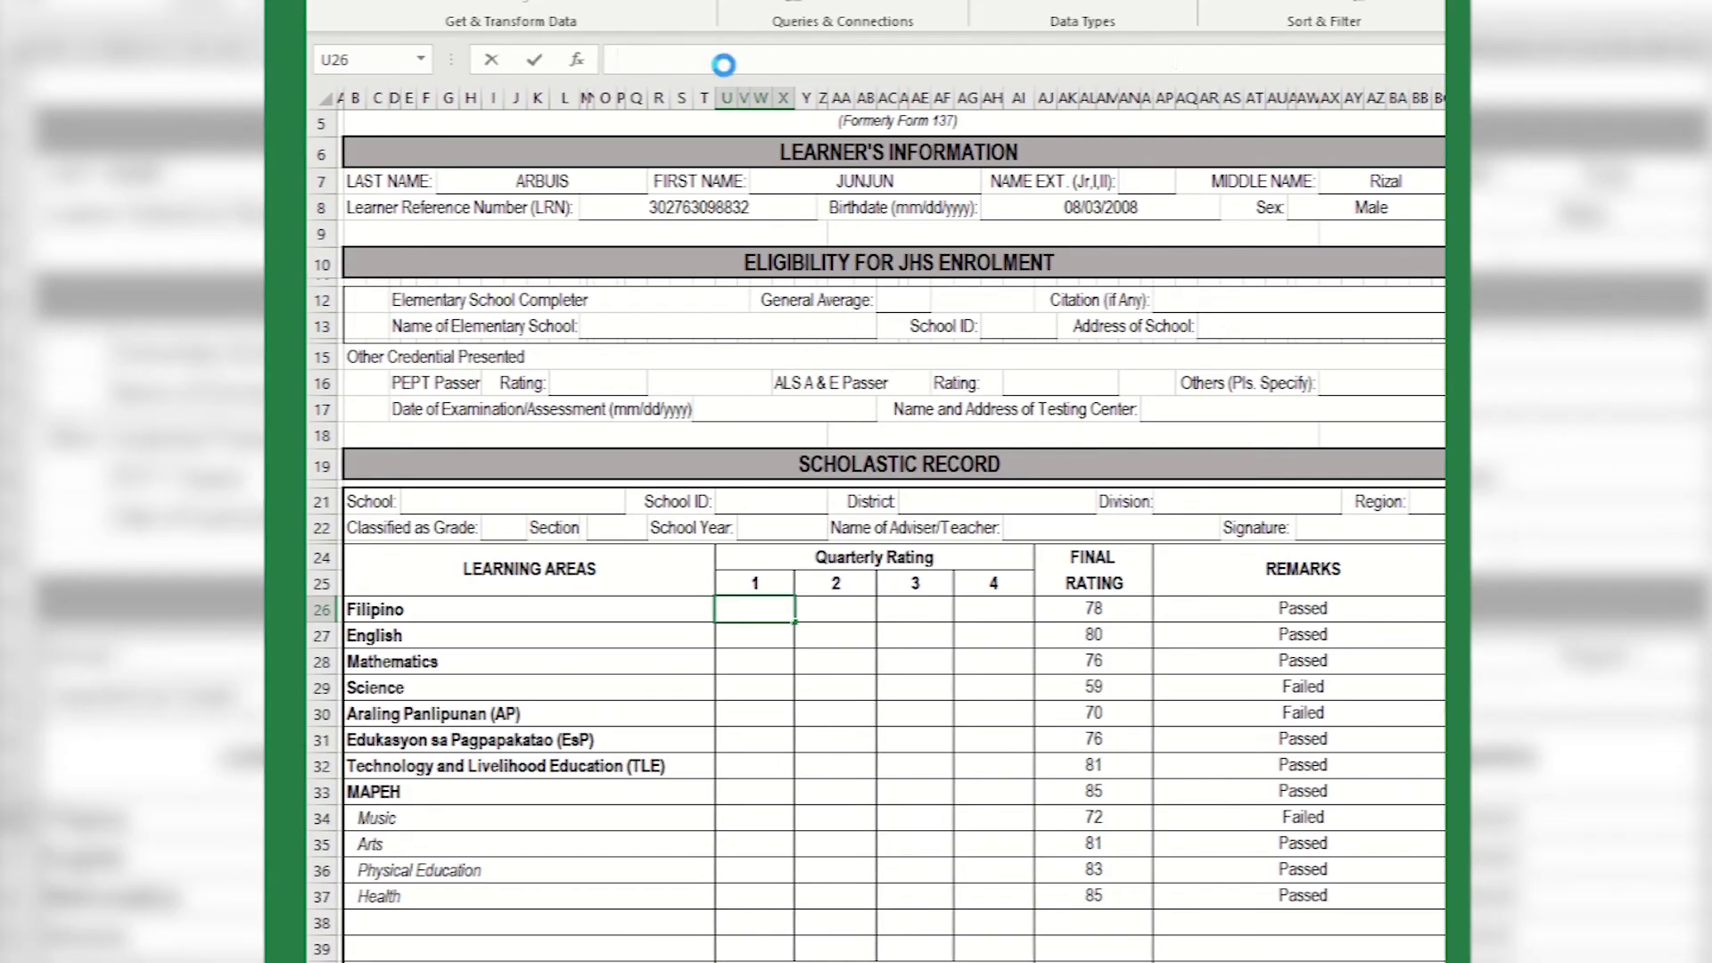
pyautogui.write('=IF(ISBLANK($M$8),"",VLOOKUP($M$8,\'Input Data File\'!$B$2:$H$51,2,FALSE))')
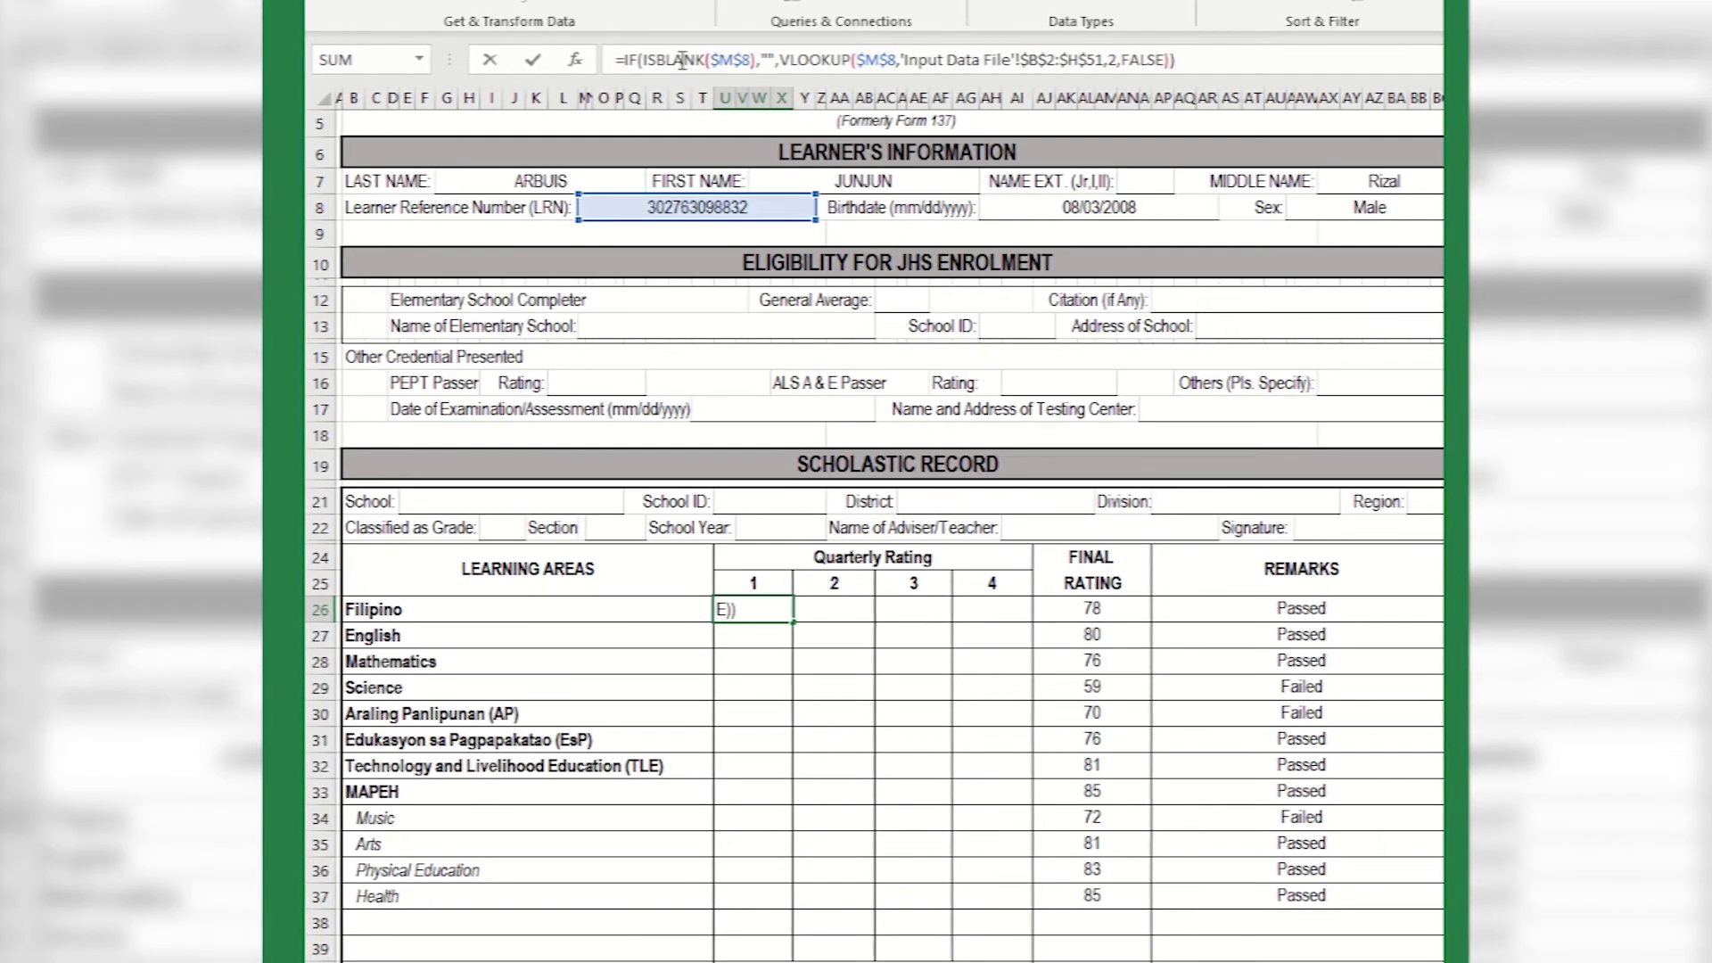
# Replace the formula's lookup range with 'Grades Database - Q1'!$B$2:$P$51, set its column index to 3 and confirm it.
pyautogui.click(914, 59)
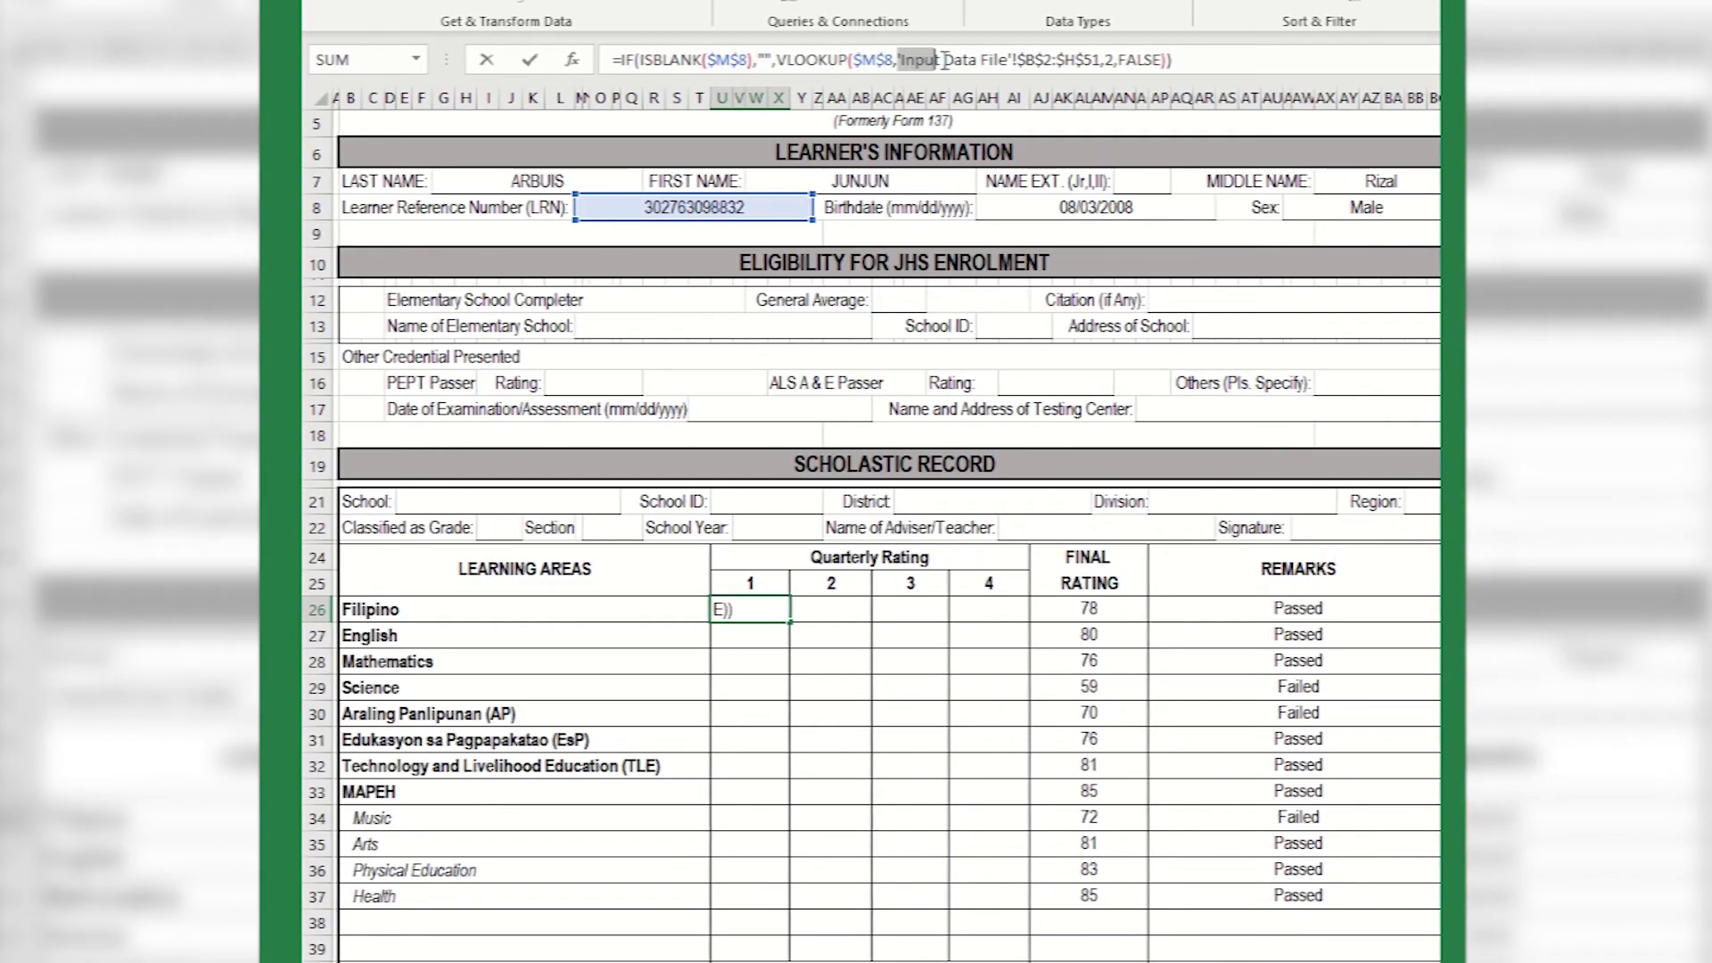
pyautogui.moveTo(899, 59); pyautogui.dragTo(1104, 68)
pyautogui.press('BackSpace')
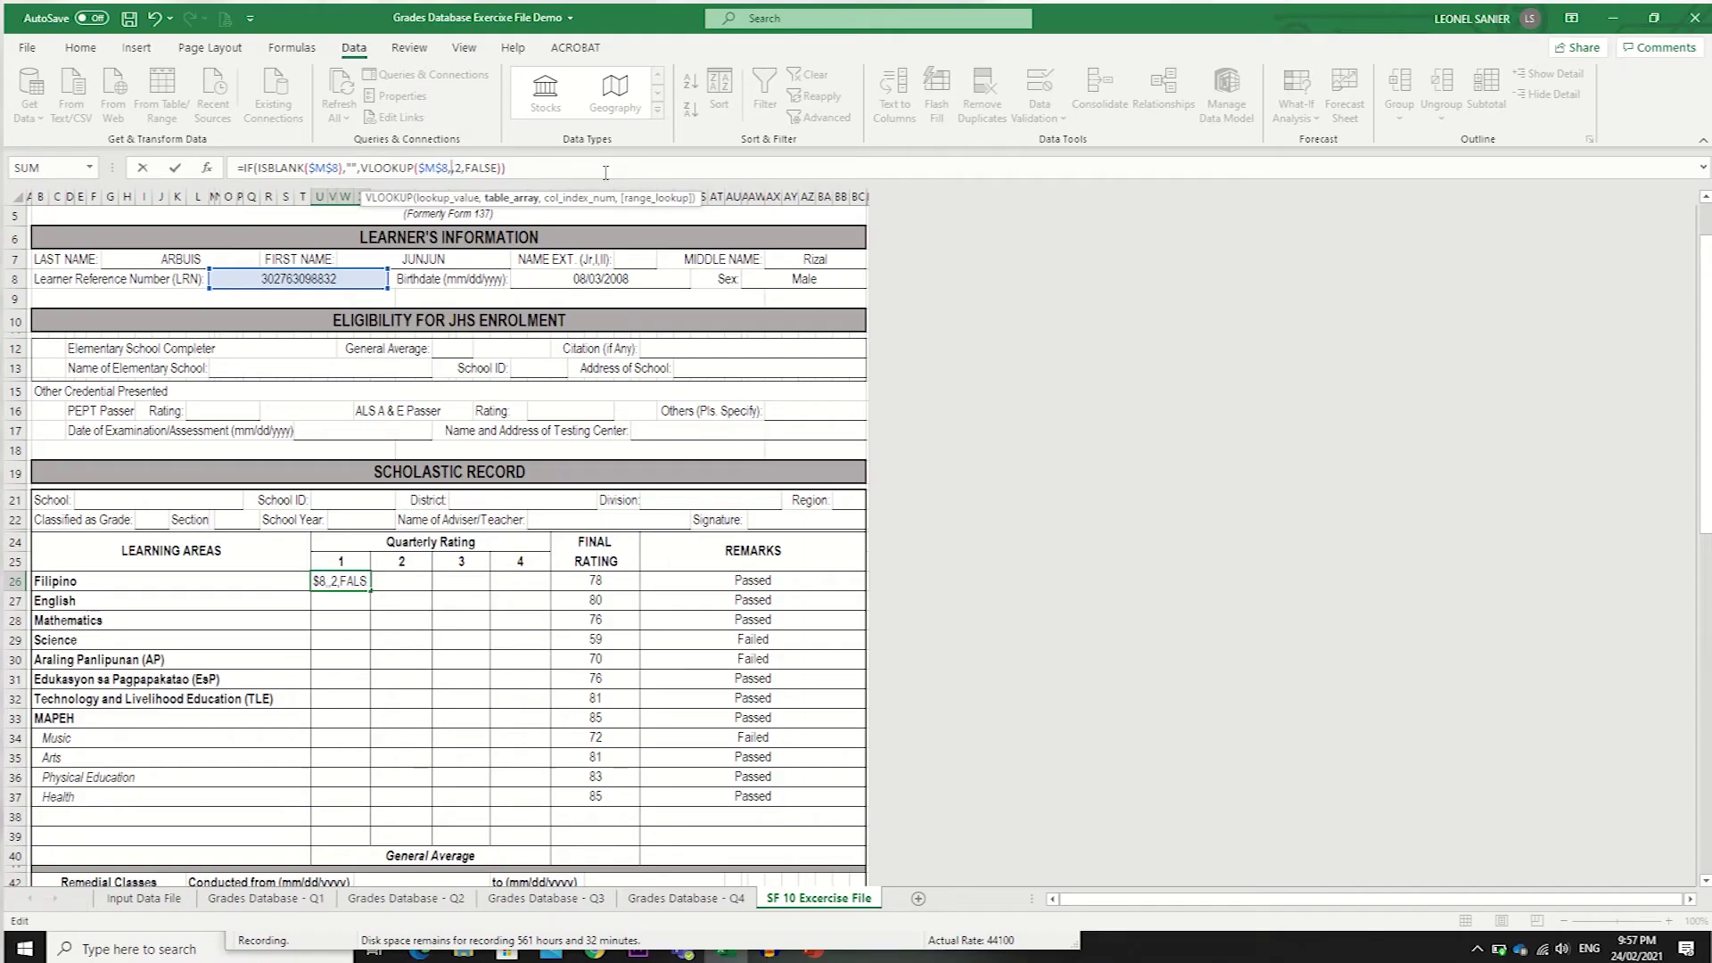
pyautogui.click(256, 899)
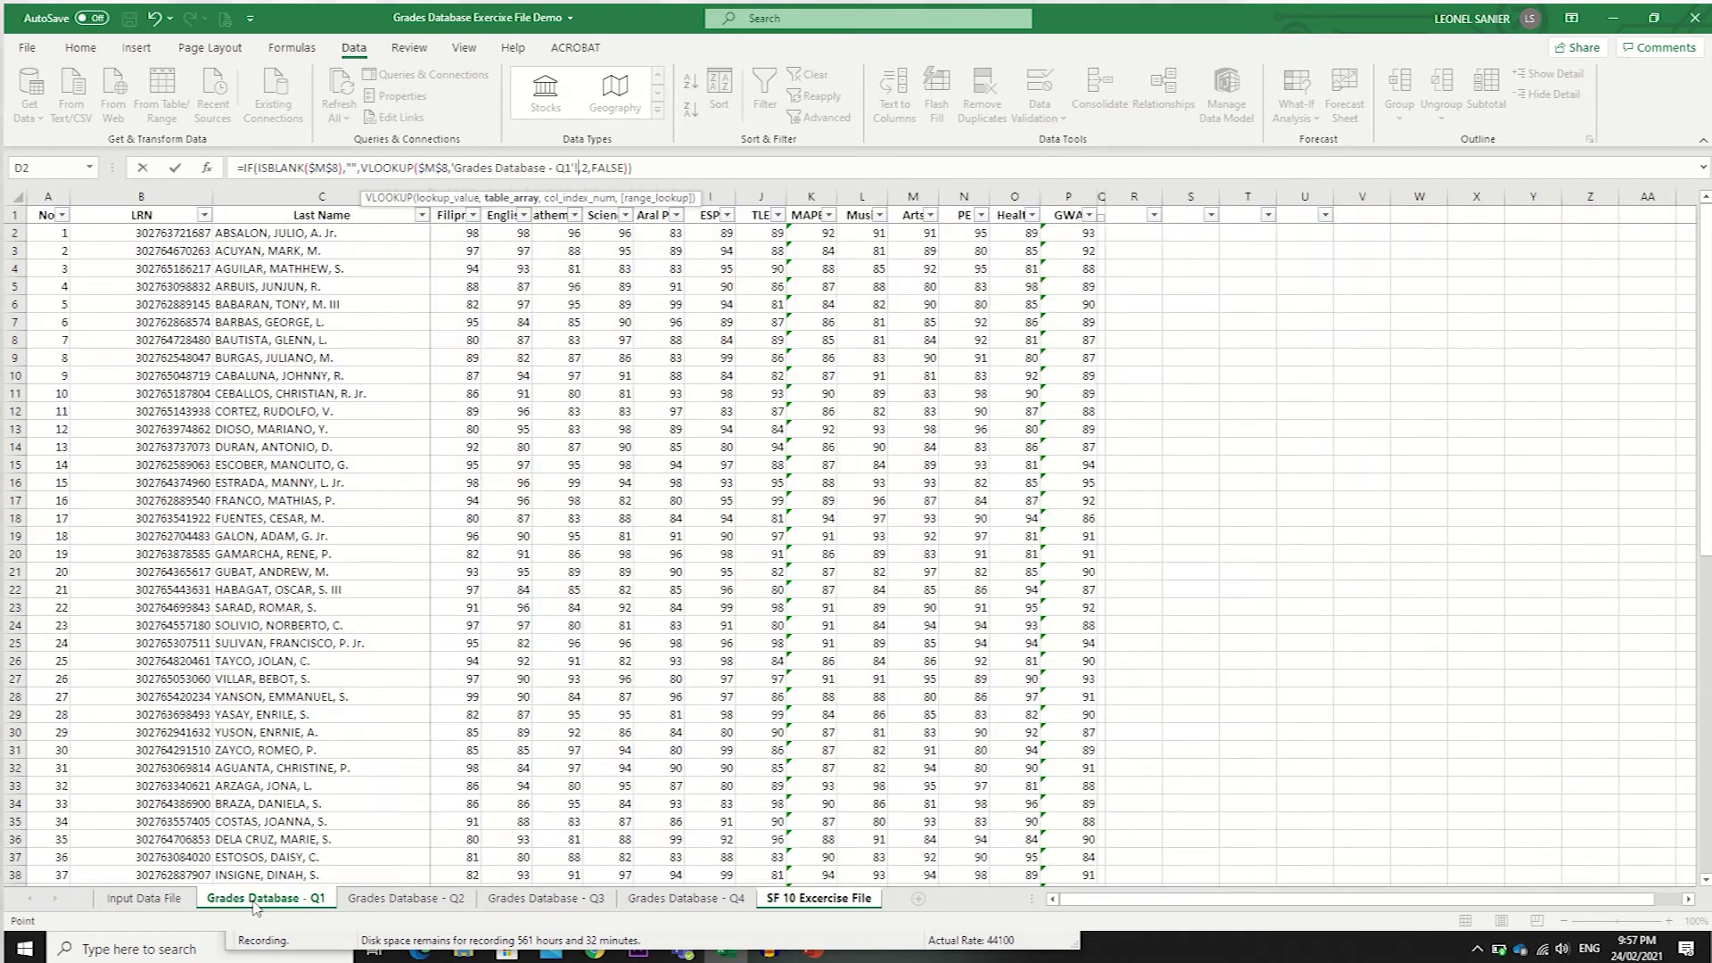
pyautogui.moveTo(165, 233); pyautogui.dragTo(1050, 607)
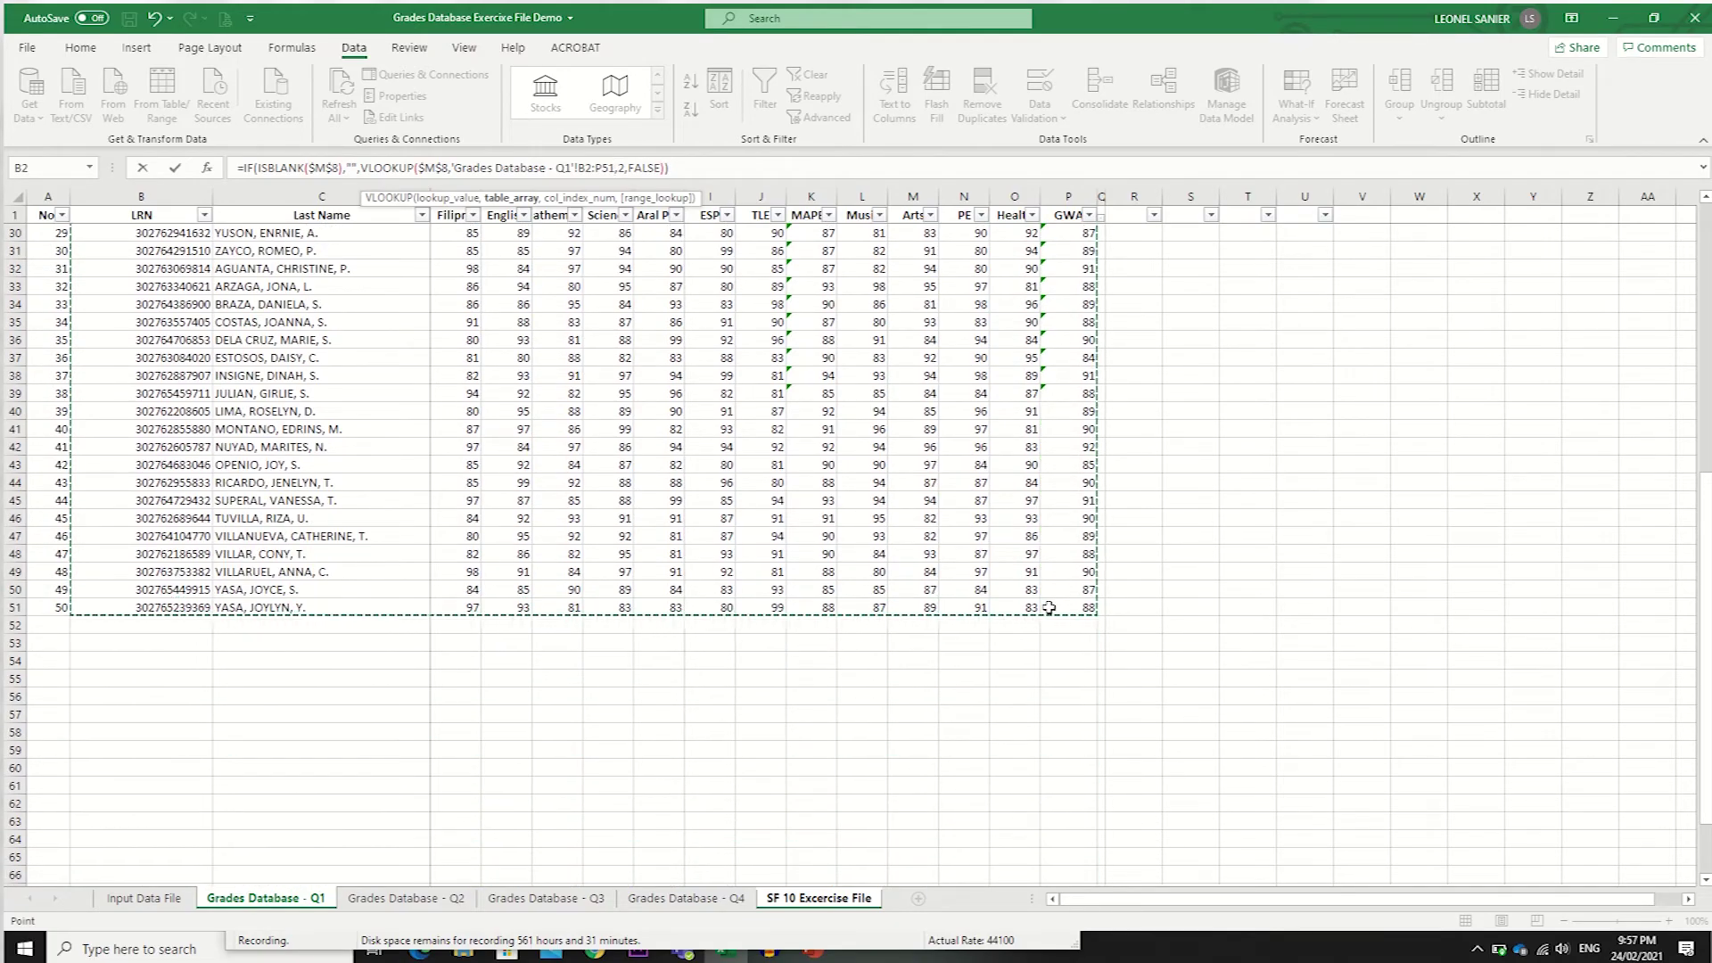
pyautogui.press('F4')
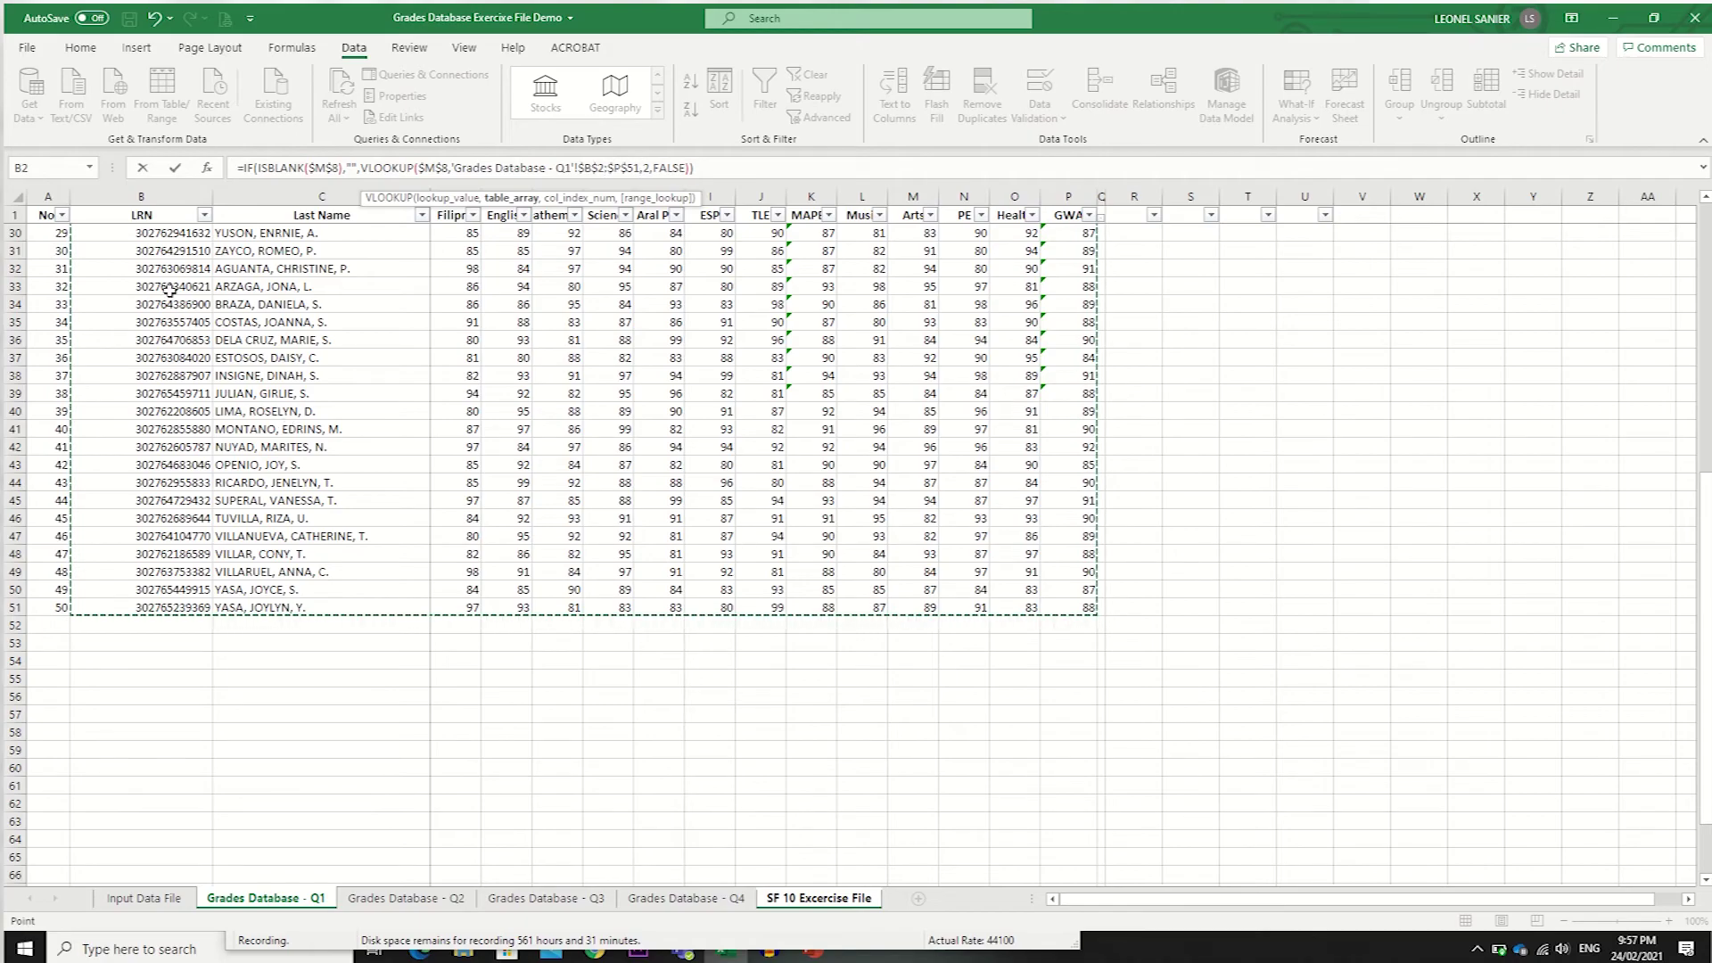
pyautogui.click(648, 169)
pyautogui.press('BackSpace')
pyautogui.write('3')
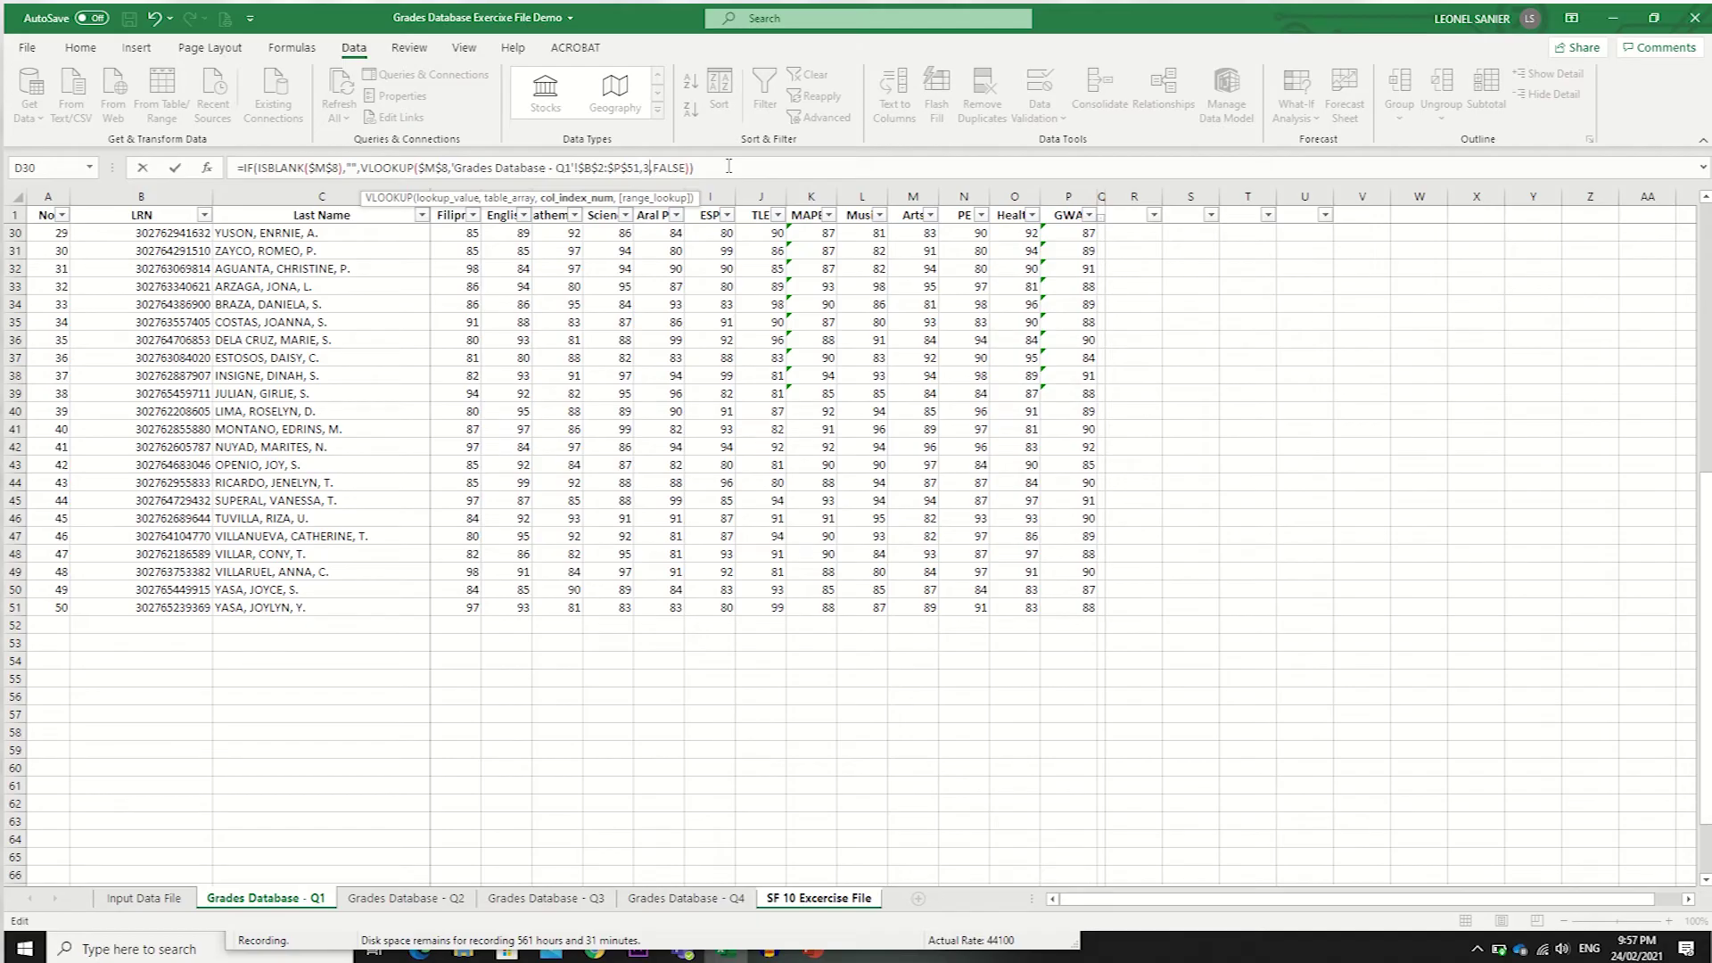
pyautogui.press('Return')
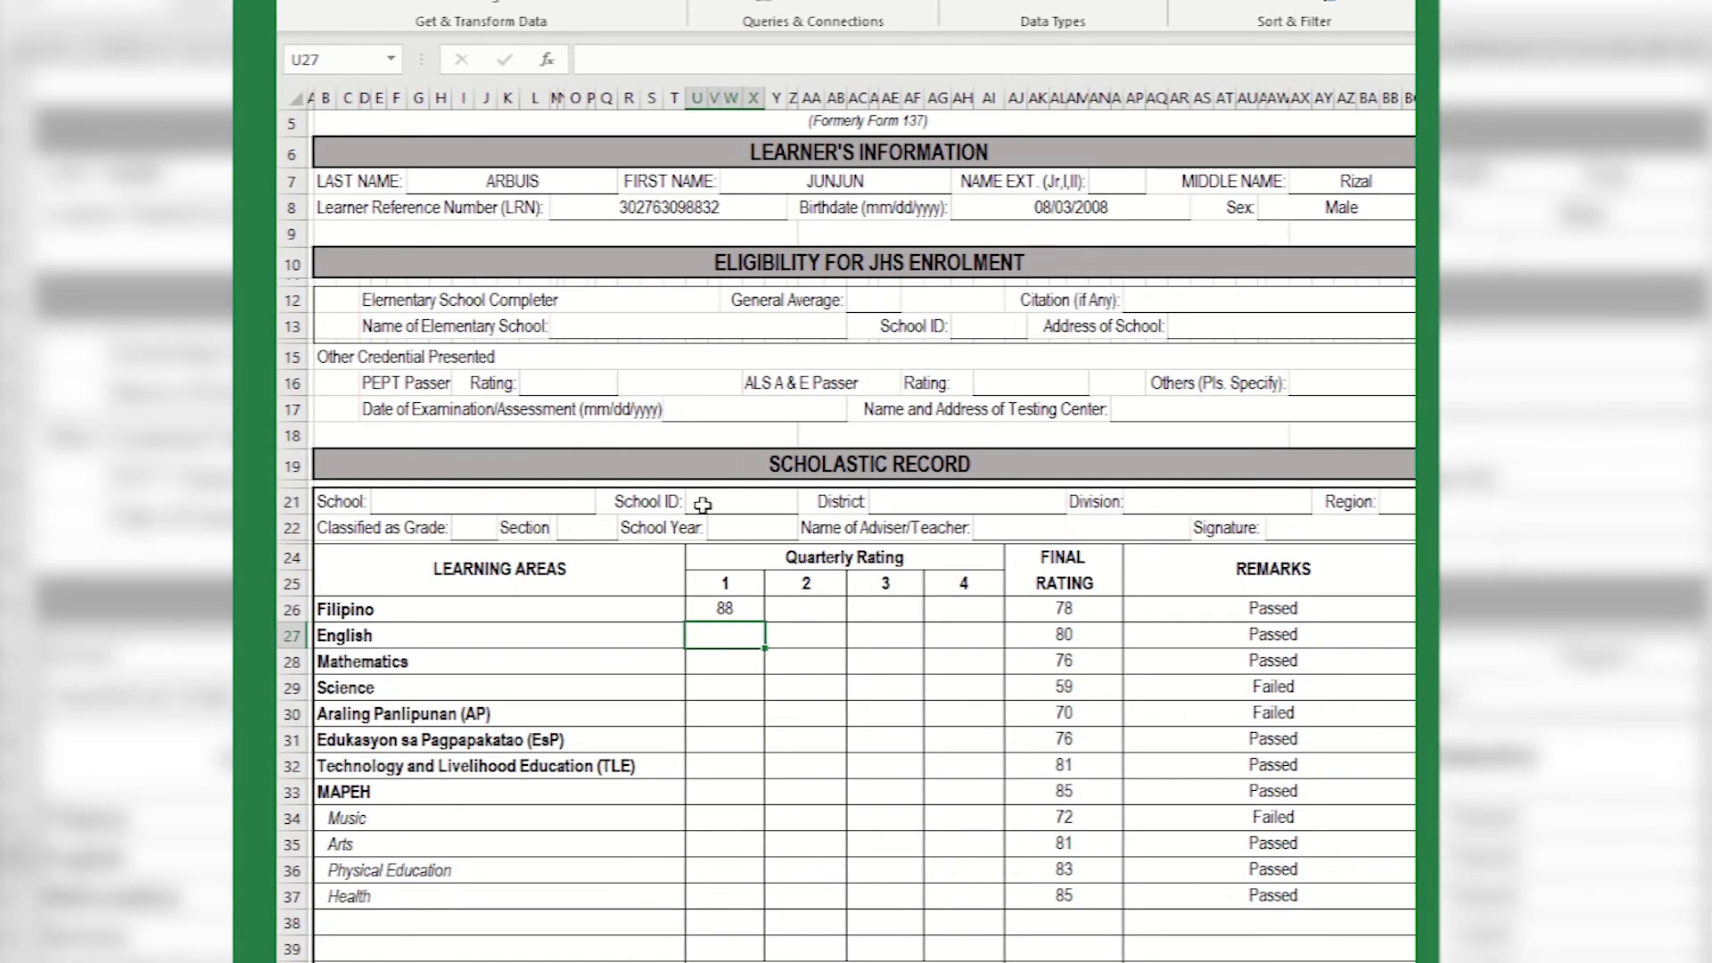
# Try to fill the first-quarter Filipino formula down to the Health row and undo the fill.
pyautogui.click(724, 609)
pyautogui.moveTo(765, 621); pyautogui.dragTo(752, 908)
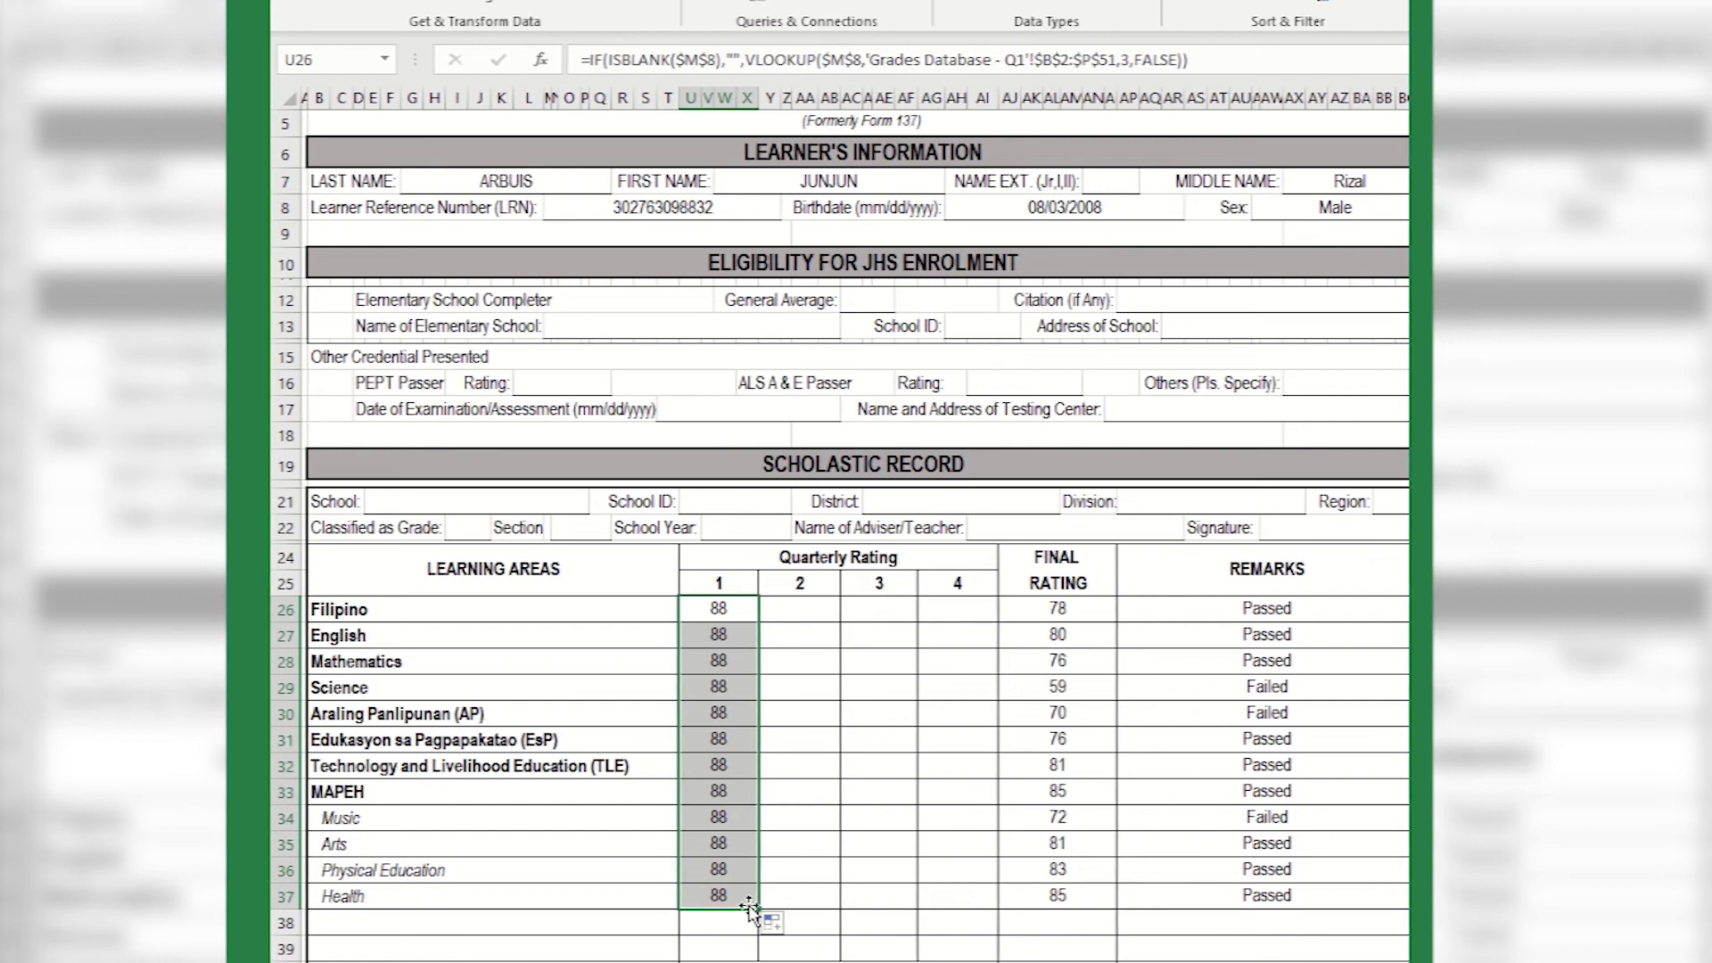
pyautogui.hotkey('ctrl', 'z')
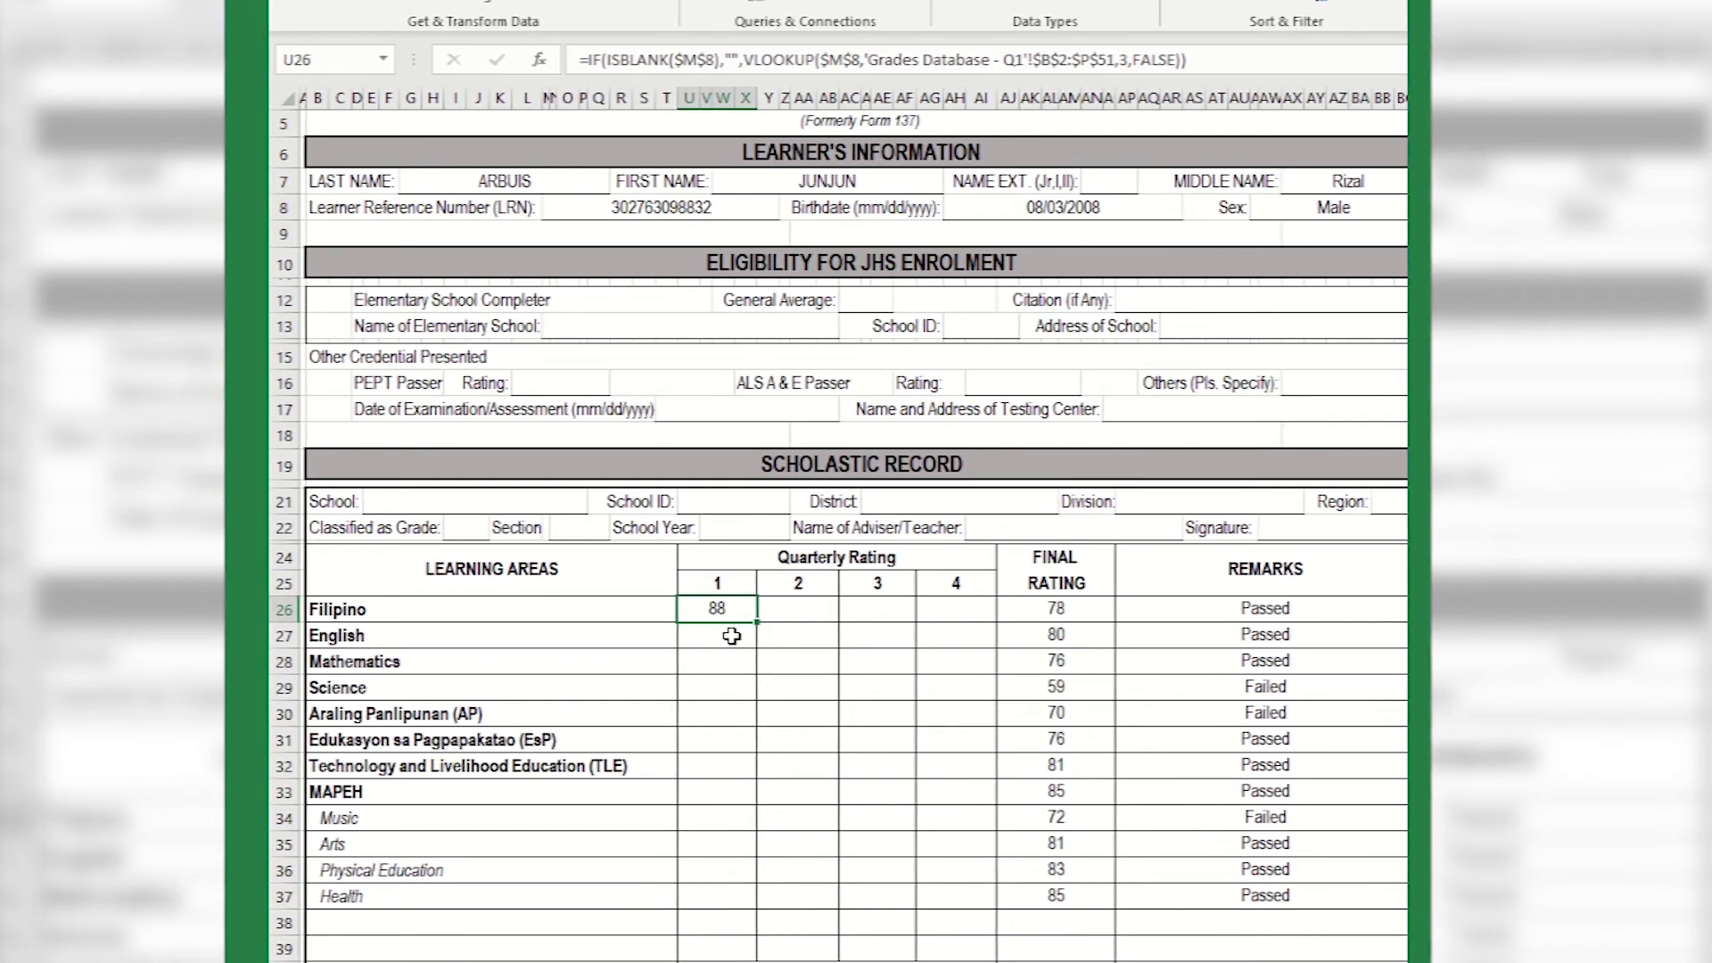
# Replace the column index 3 in the first-quarter Filipino formula with a COUNTA function over B26:B26.
pyautogui.doubleClick(733, 608)
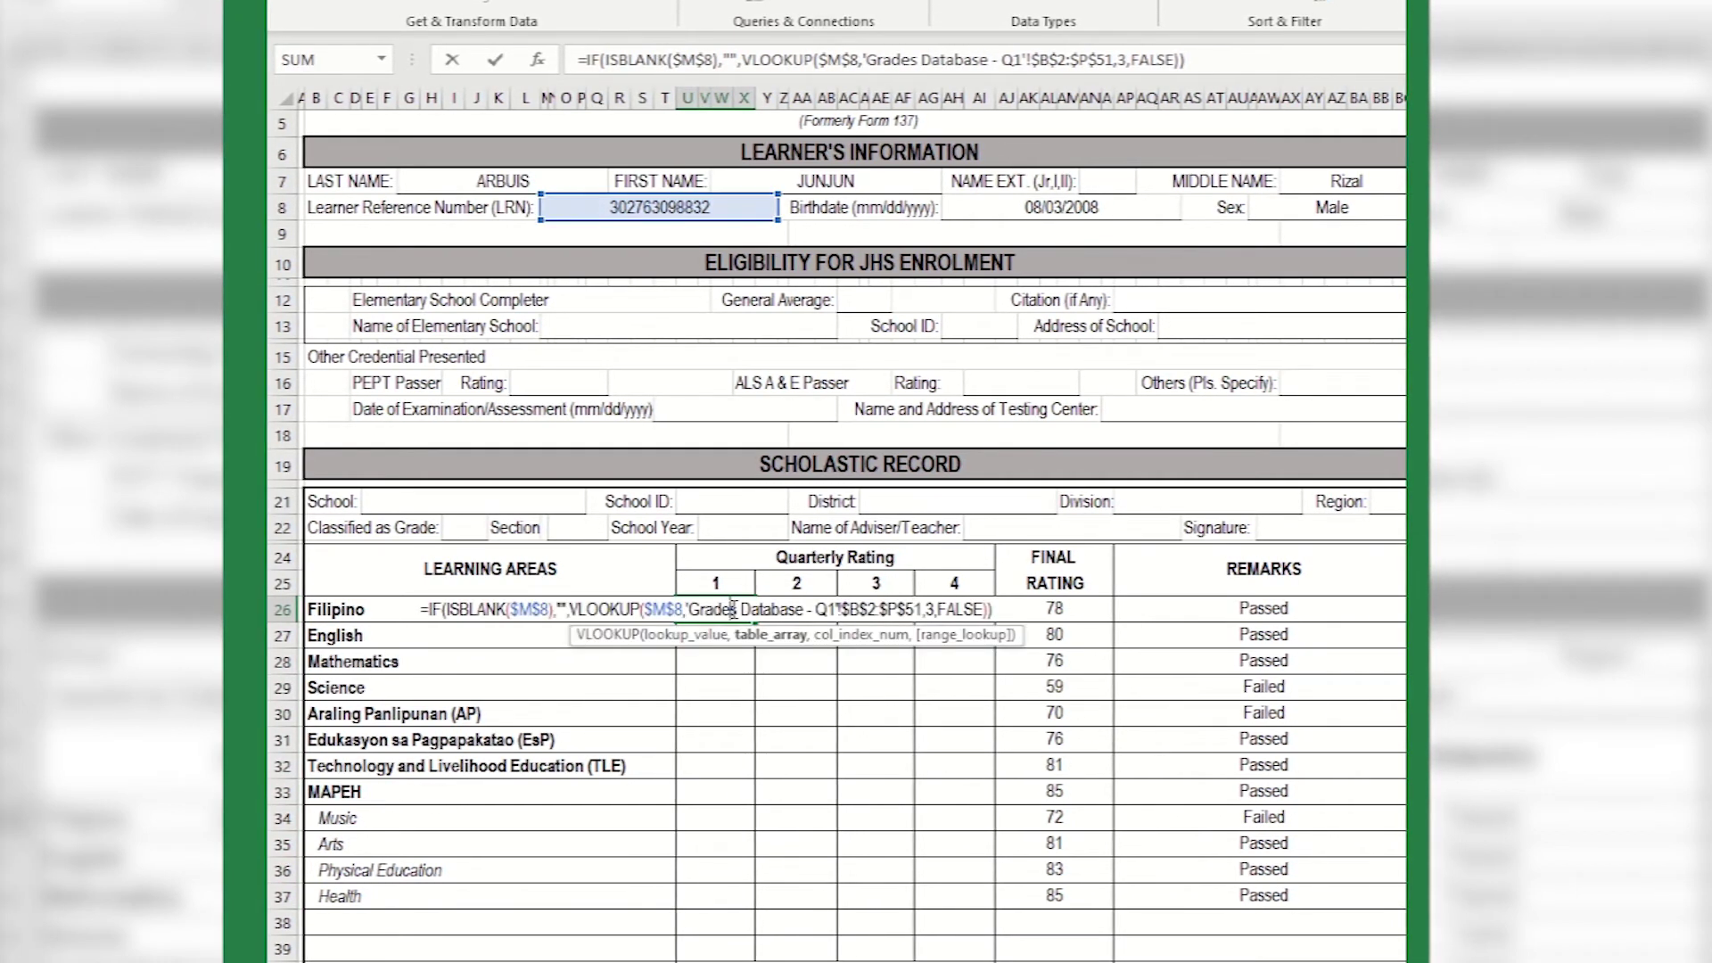
pyautogui.press('Return')
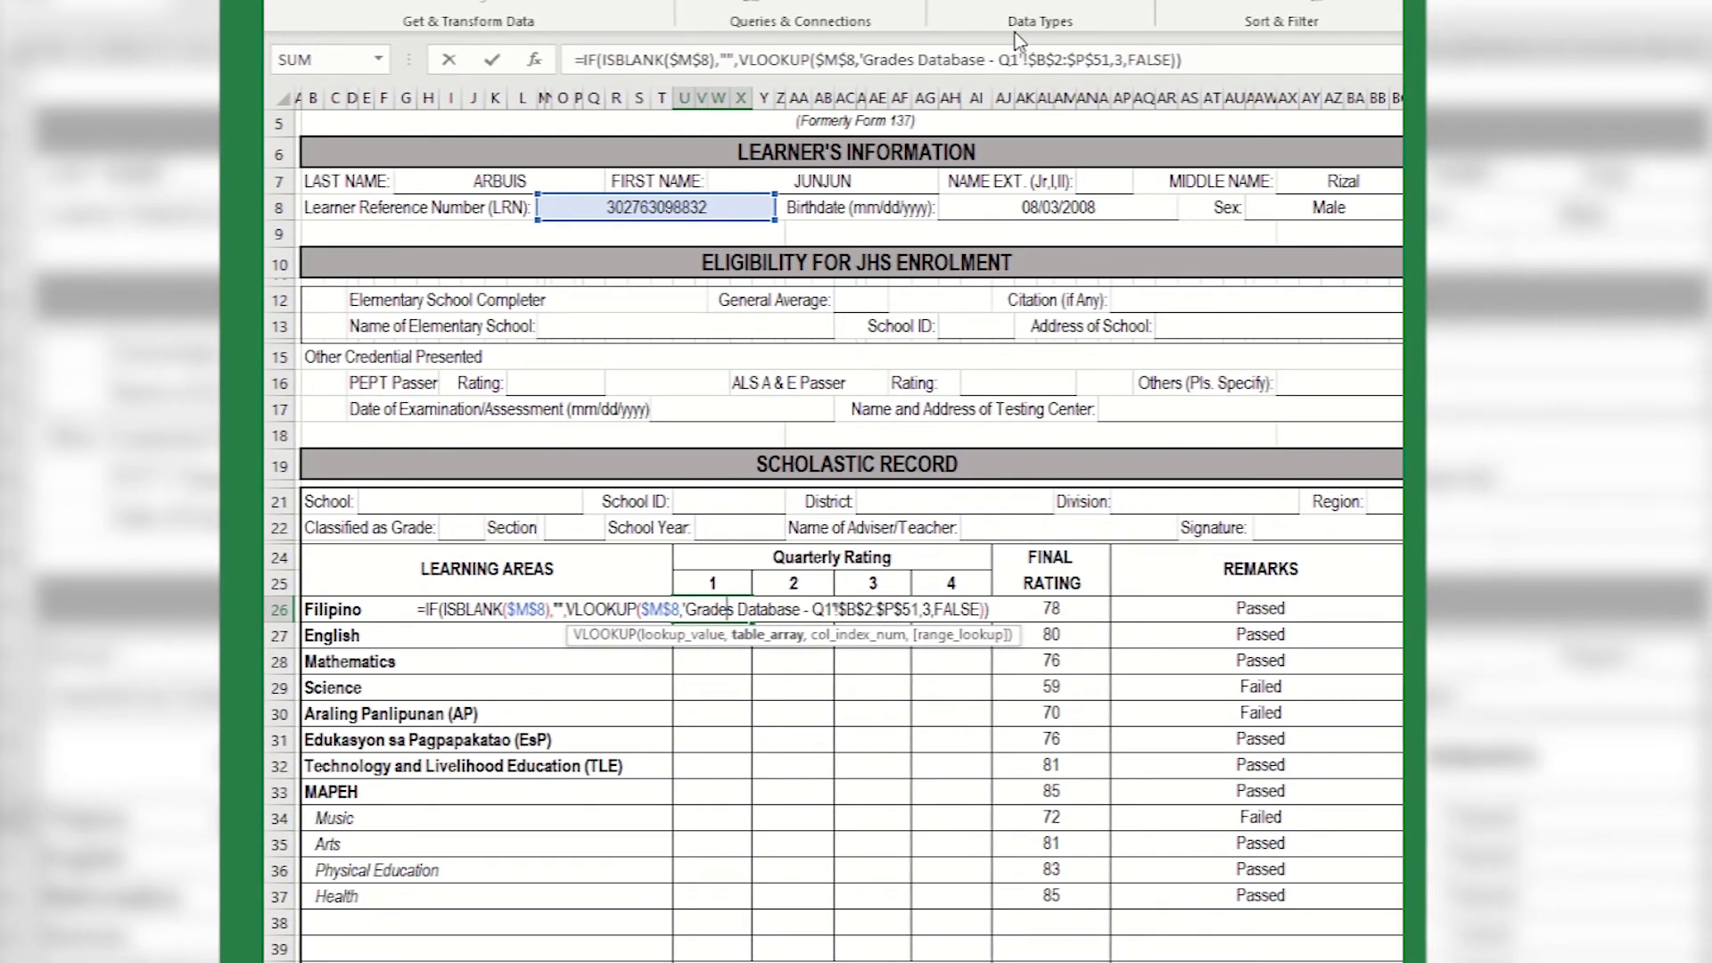
pyautogui.click(1115, 60)
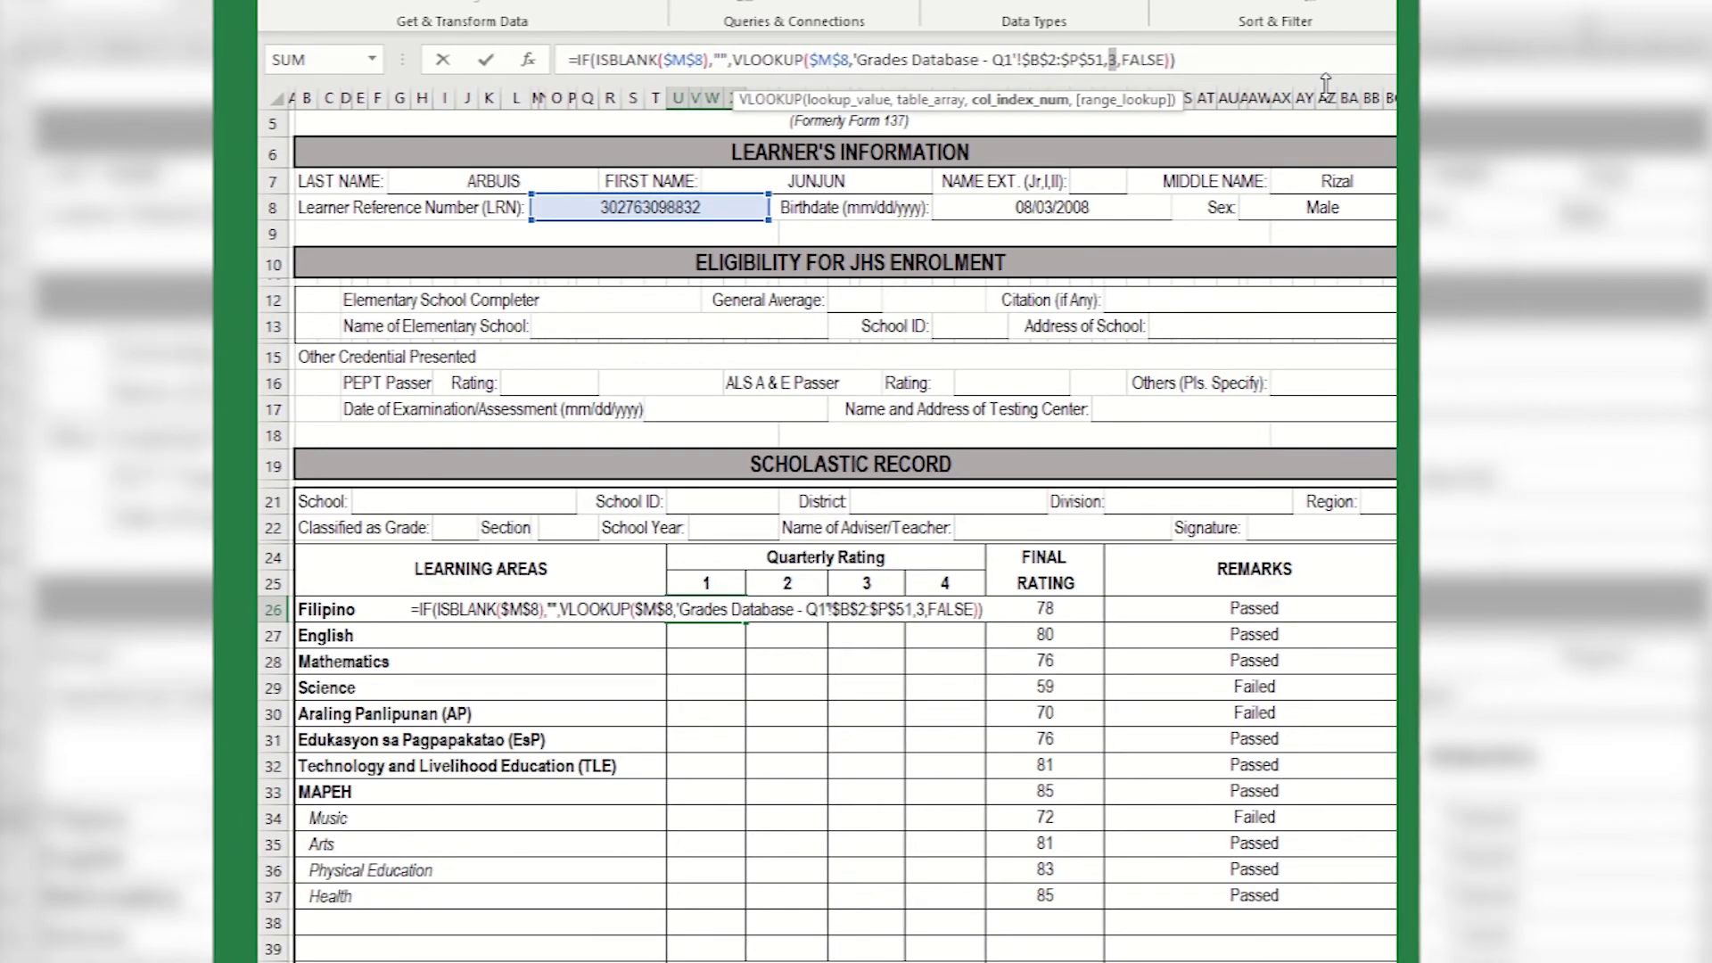
pyautogui.press('BackSpace')
pyautogui.write('COU')
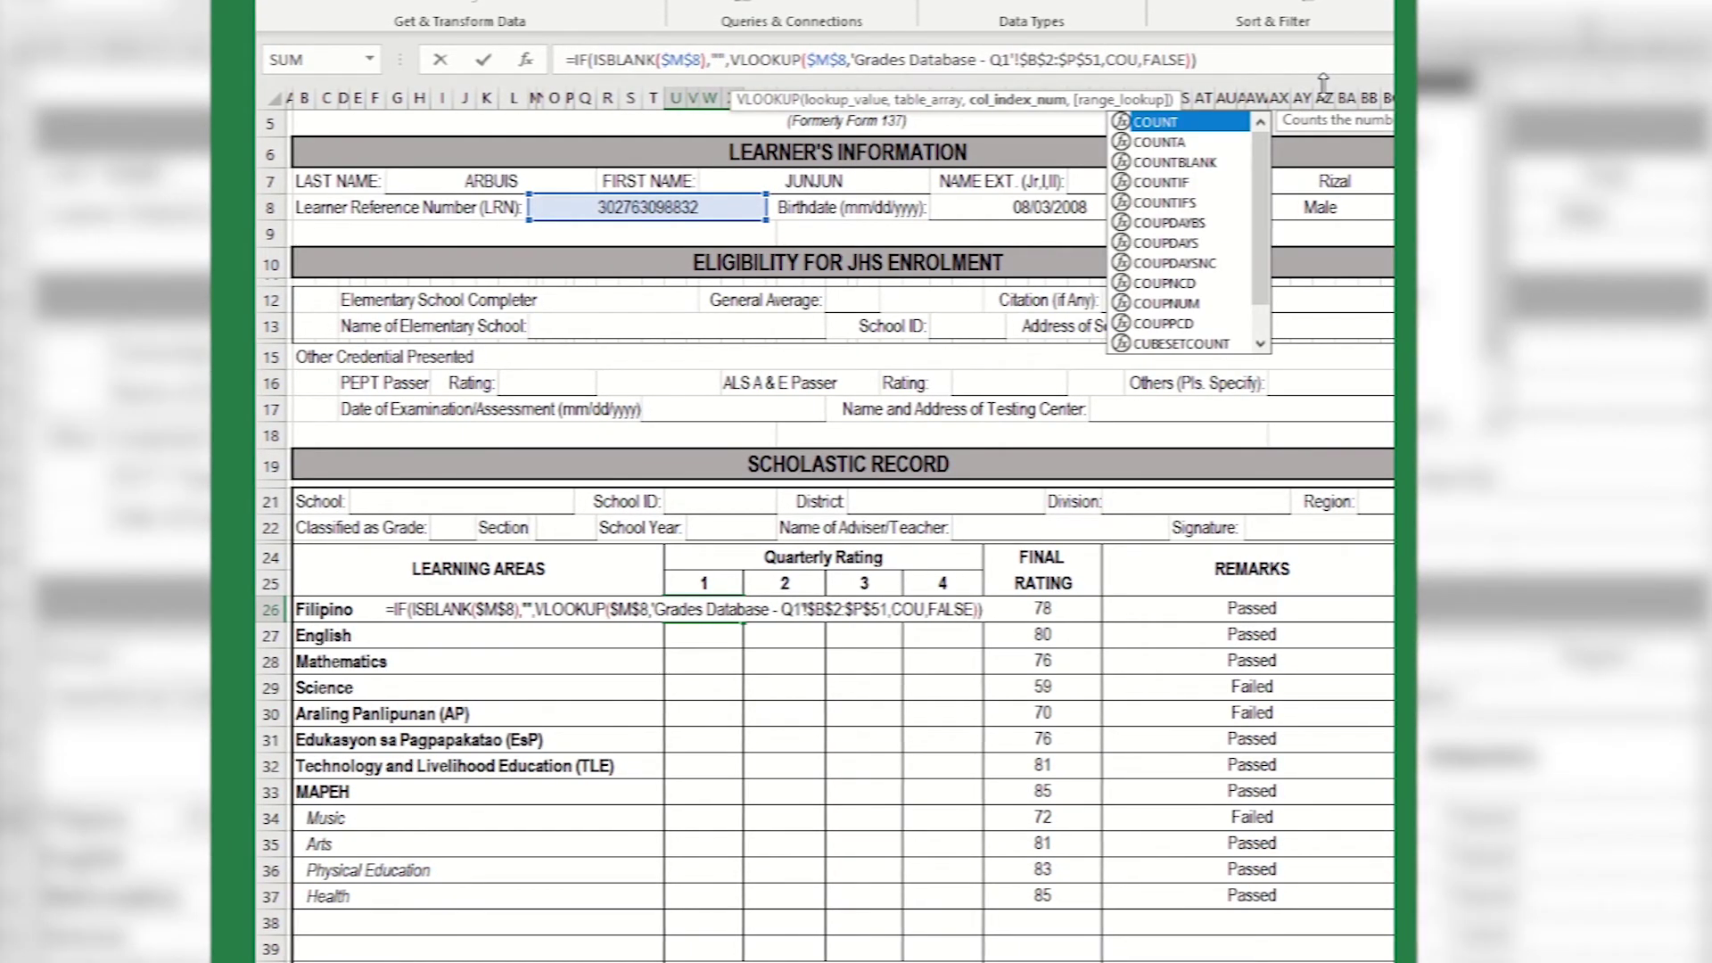
pyautogui.doubleClick(1162, 140)
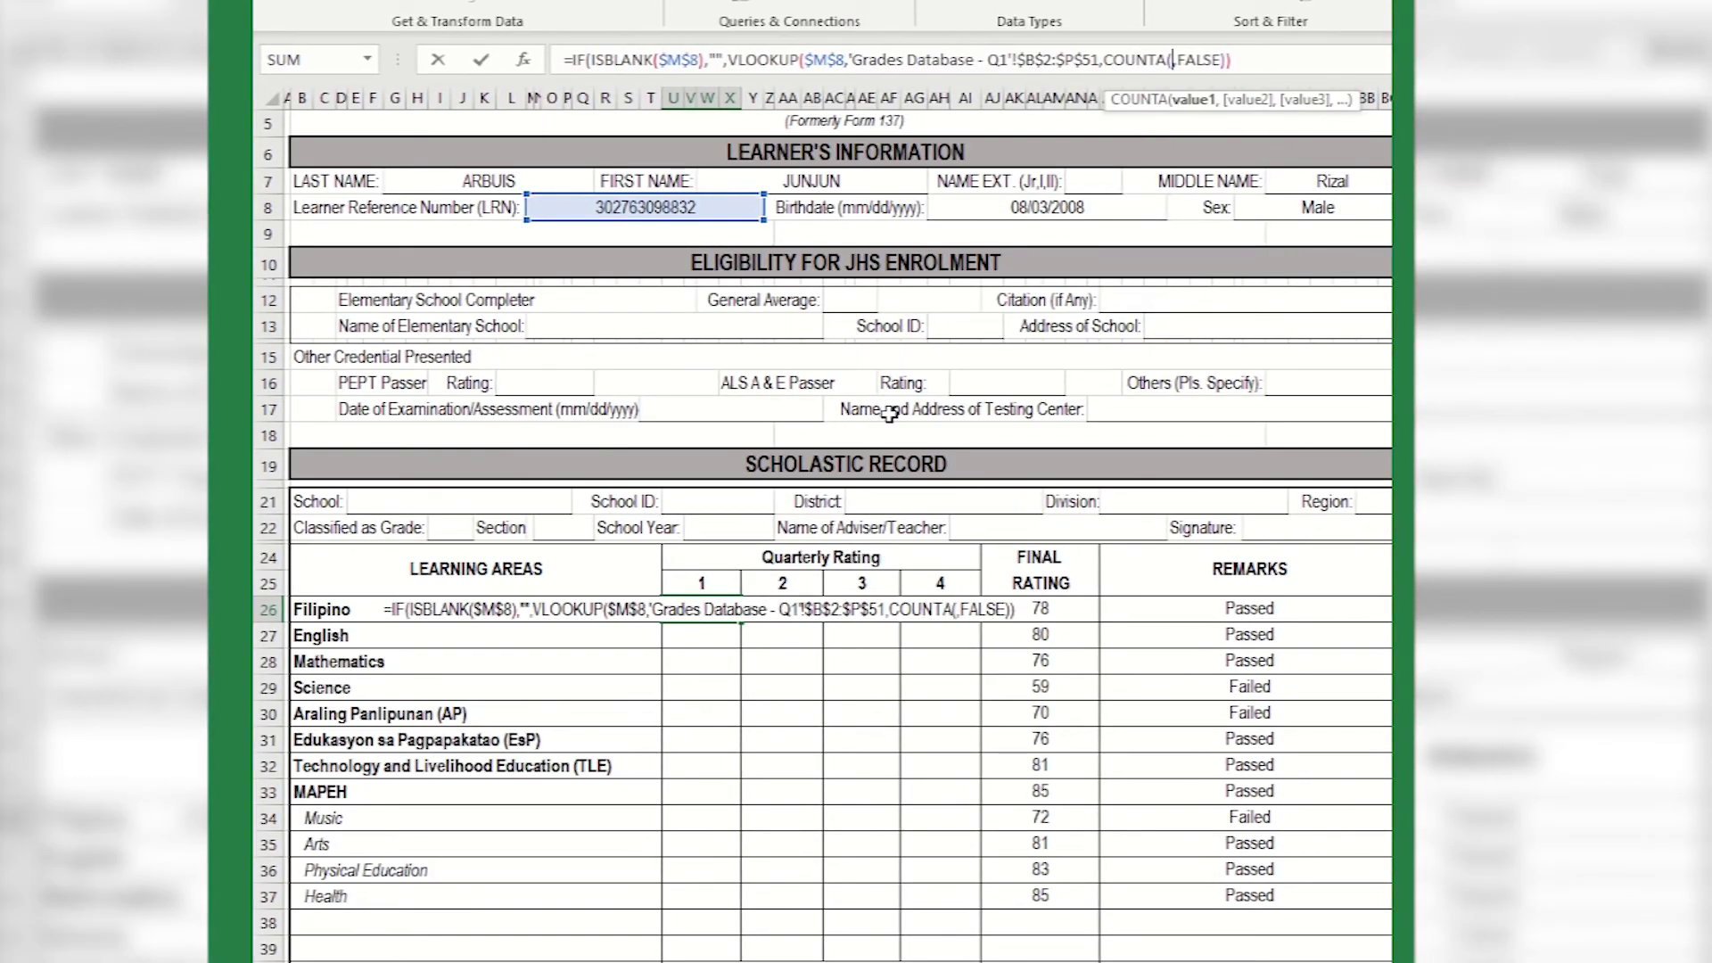
pyautogui.click(342, 609)
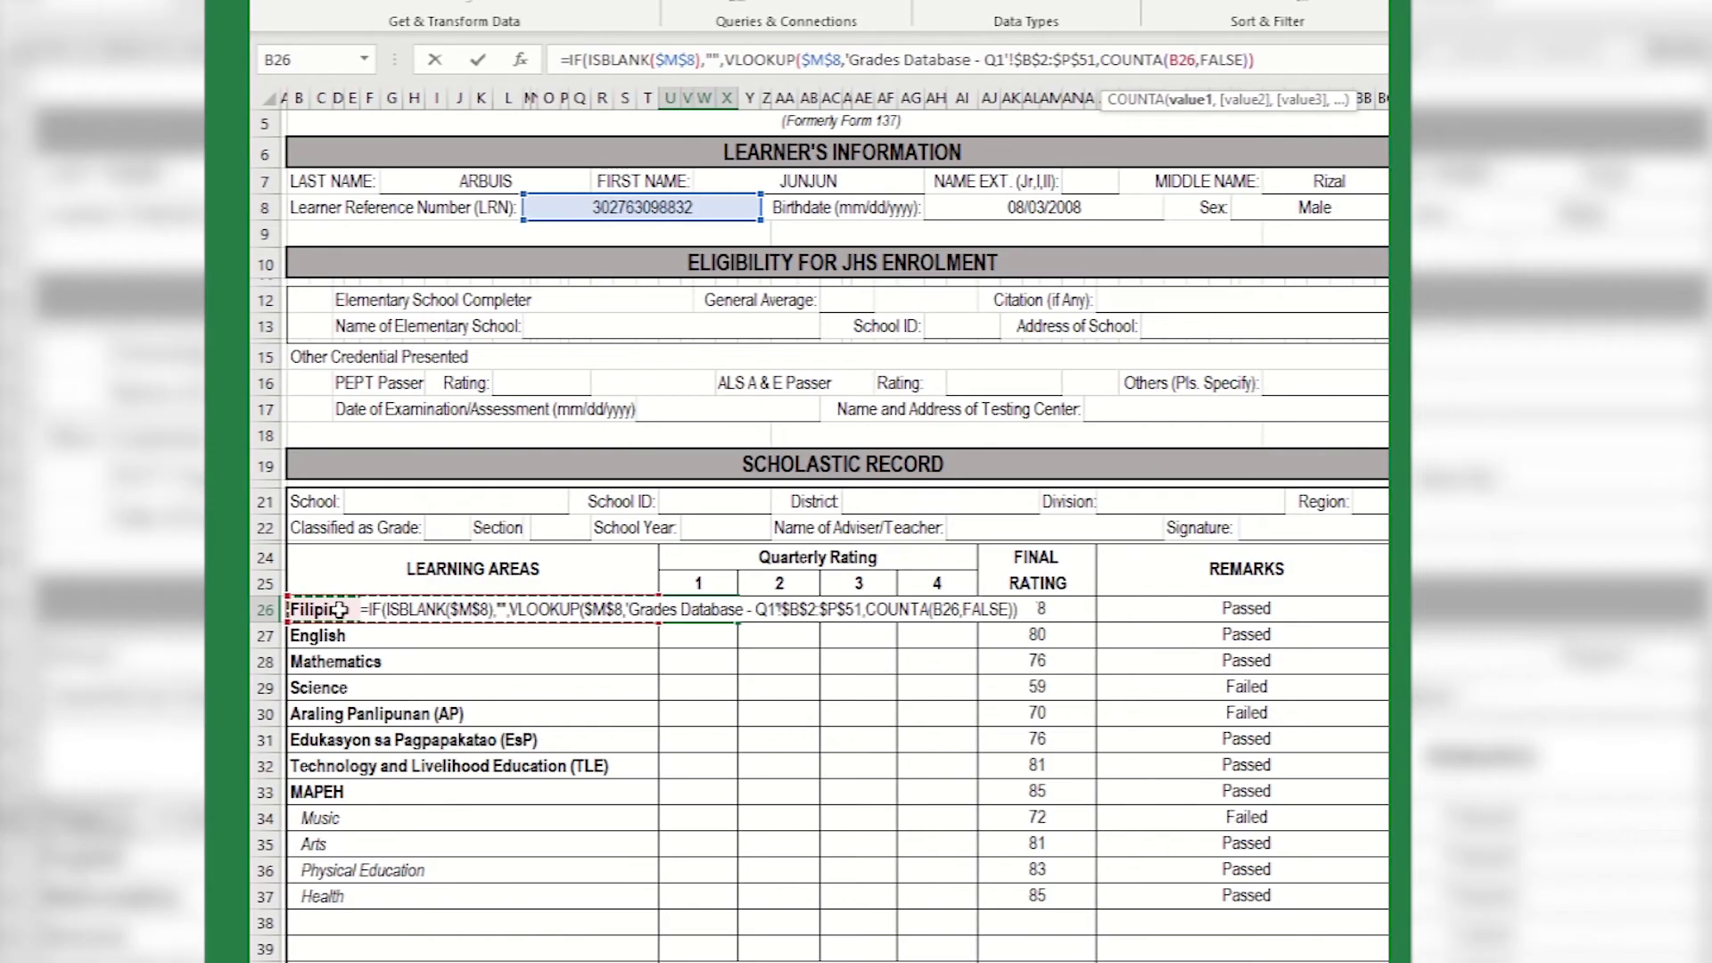
pyautogui.write(':')
pyautogui.click(339, 609)
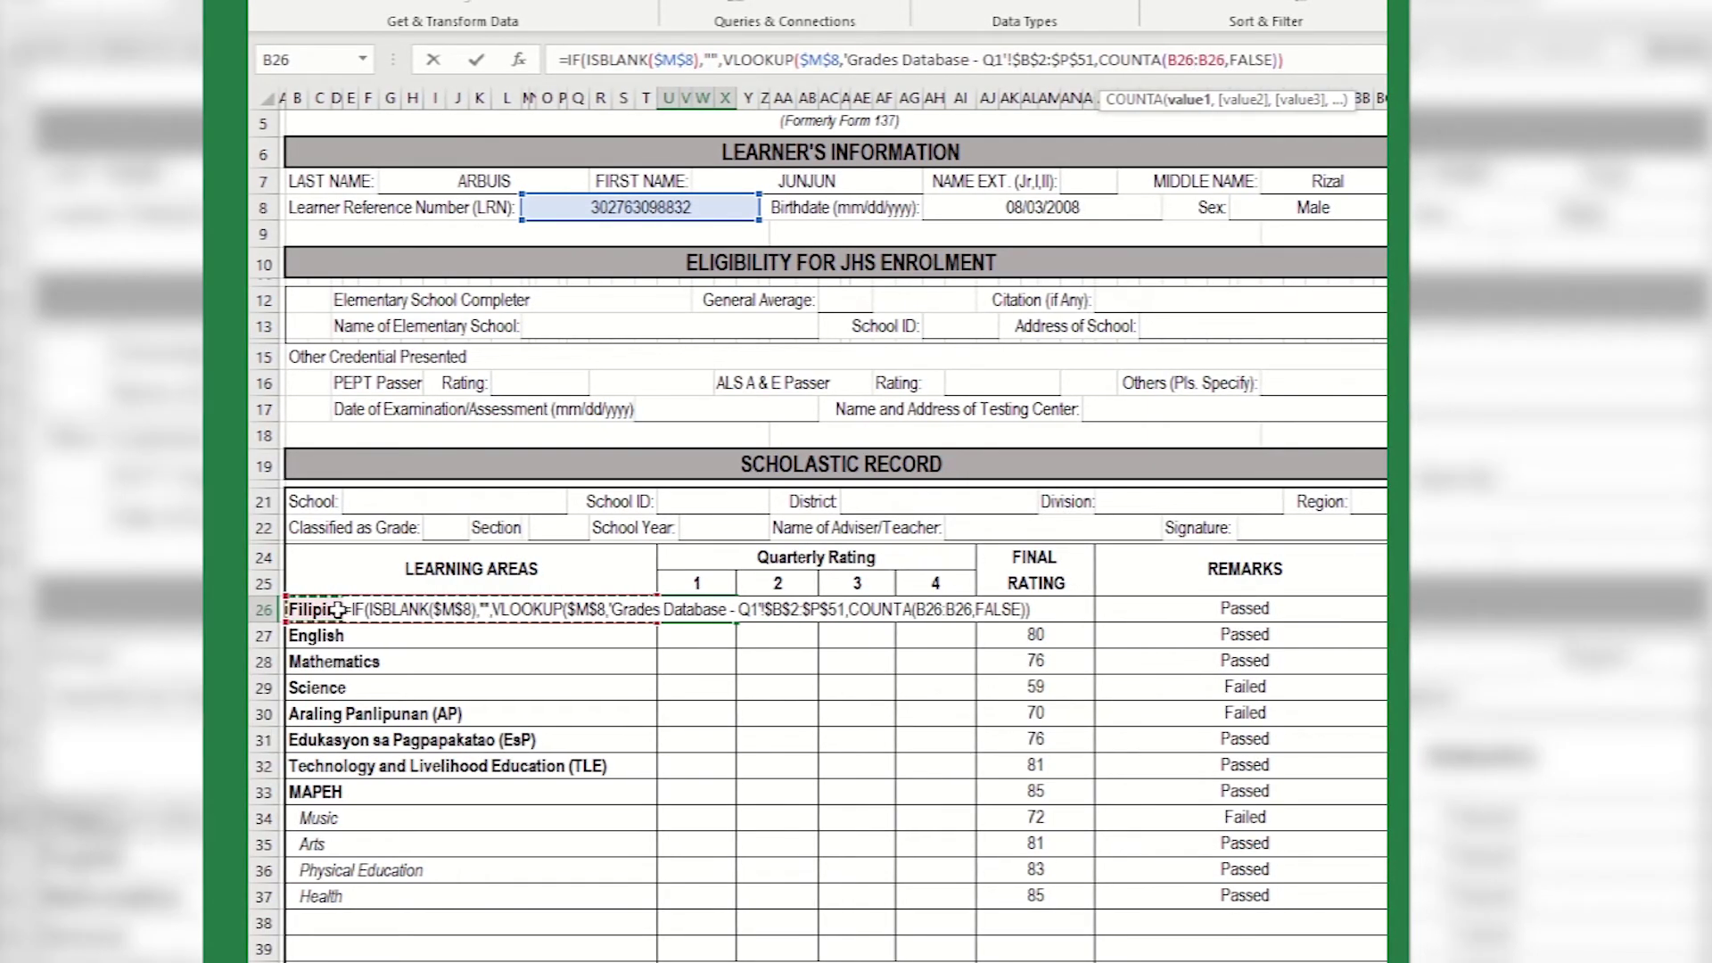
# Make the first COUNTA reference absolute and complete the column index as COUNTA($B$26:B26)+2, then confirm the formula.
pyautogui.doubleClick(1193, 60)
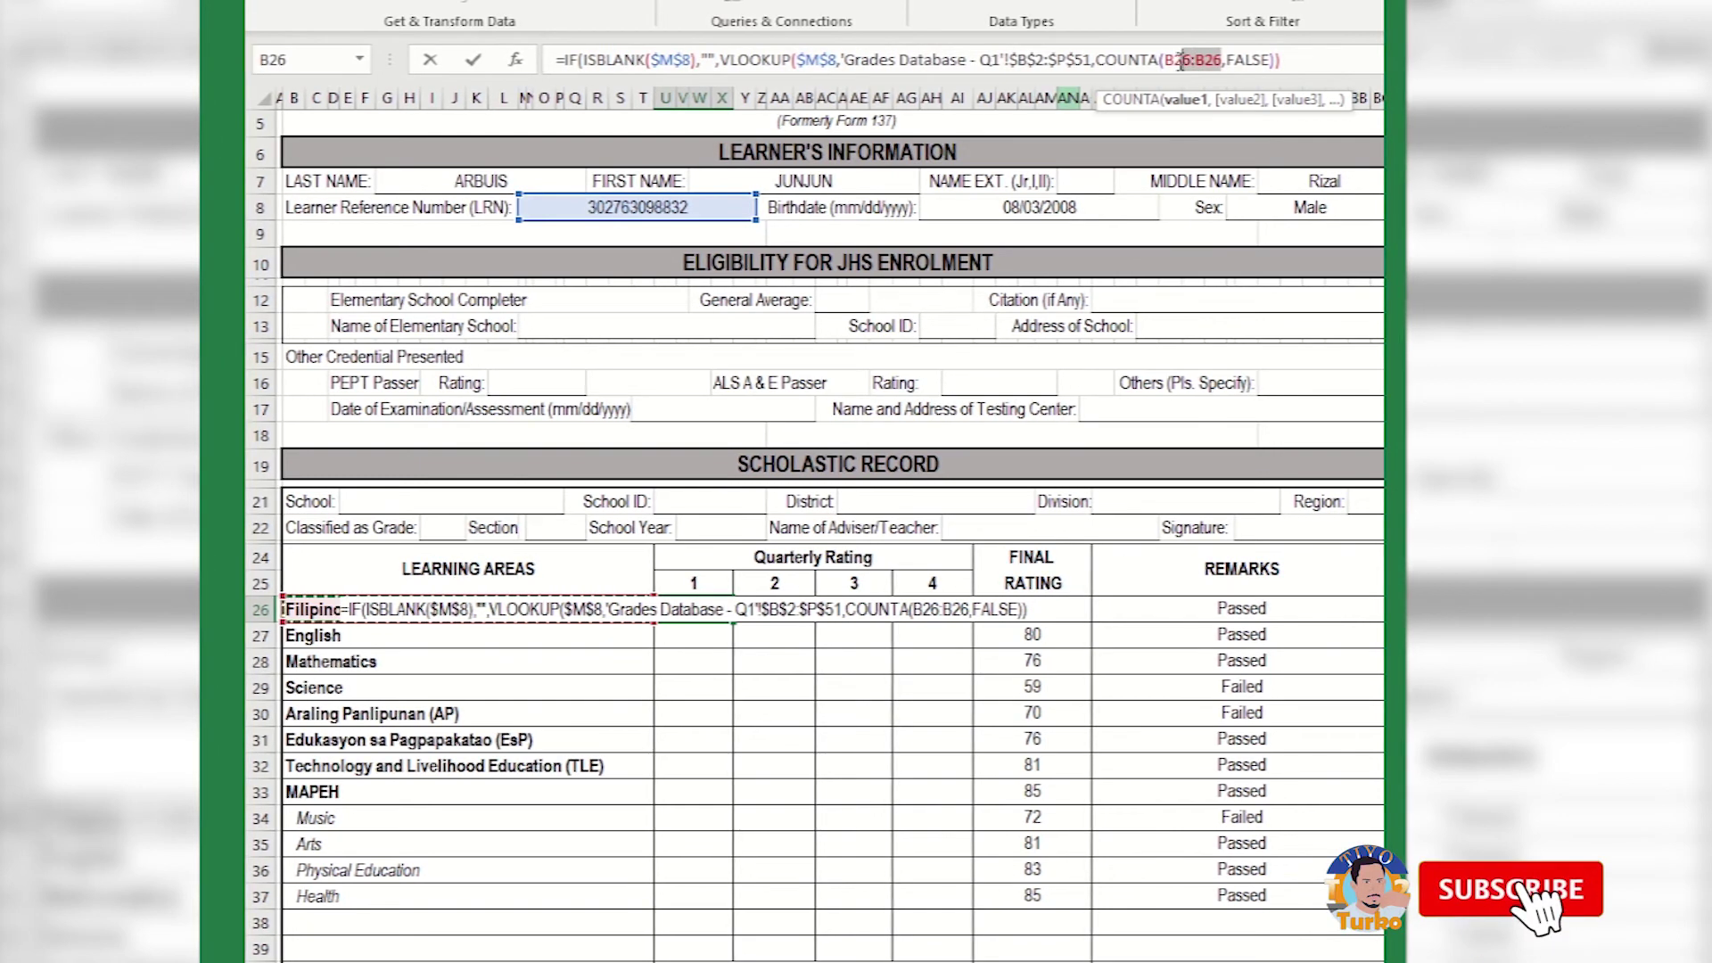
pyautogui.doubleClick(1165, 60)
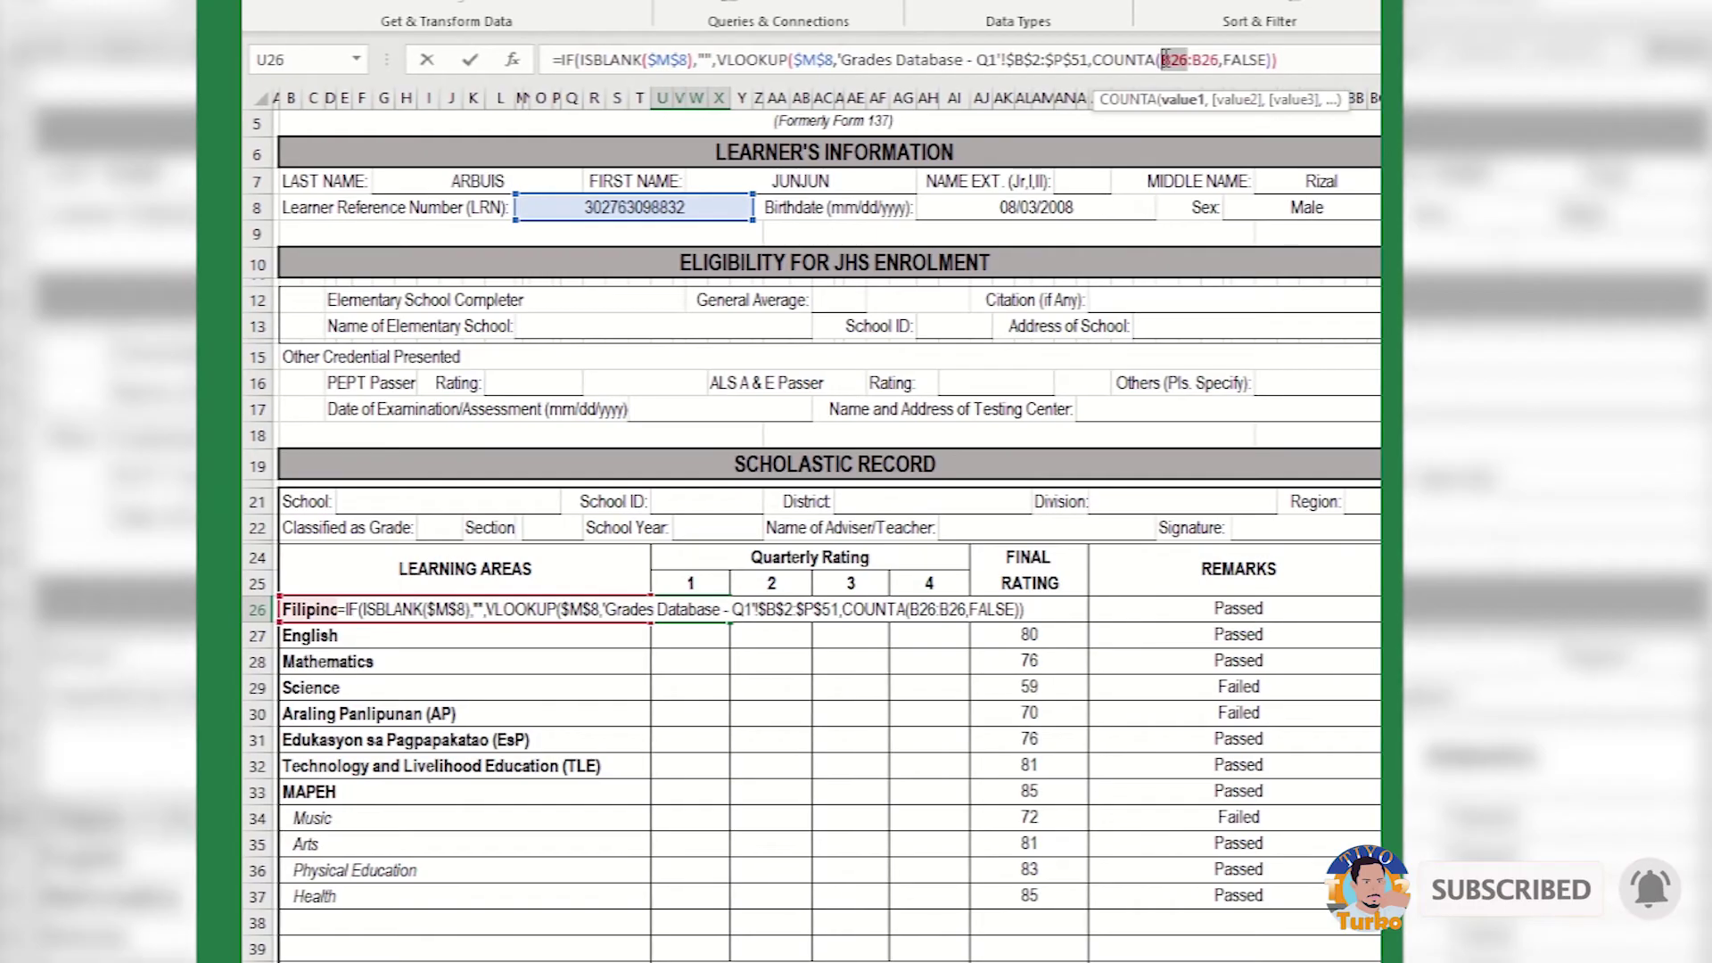
pyautogui.press('F4')
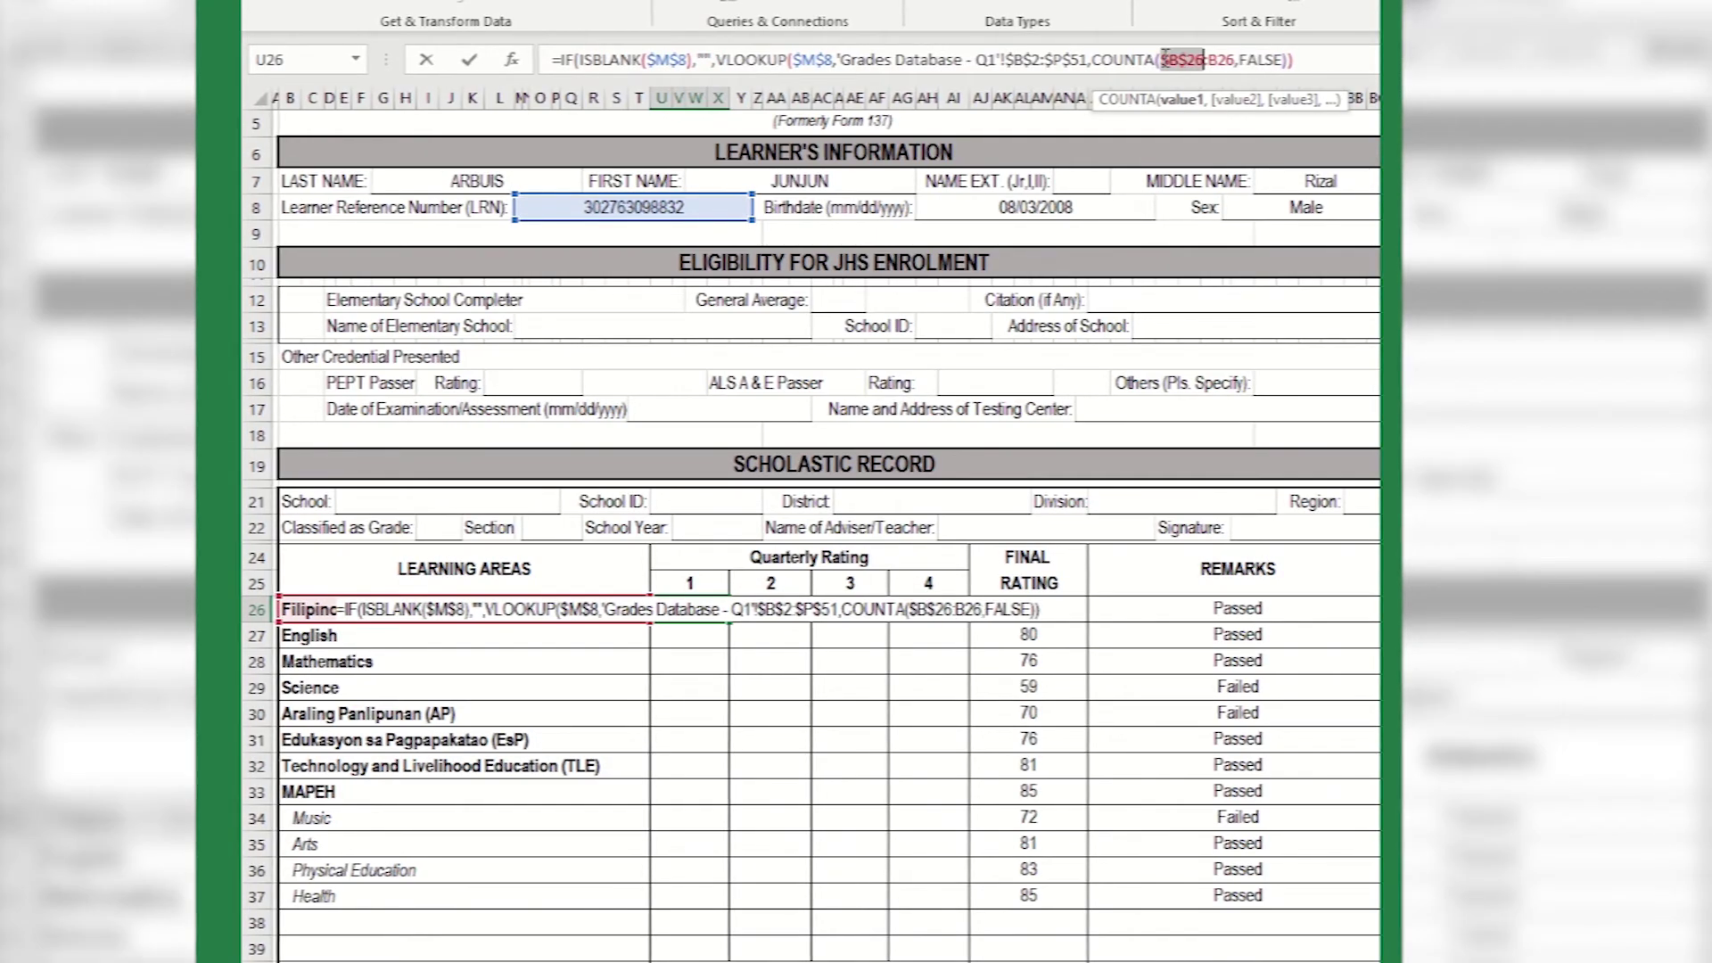
pyautogui.click(1234, 60)
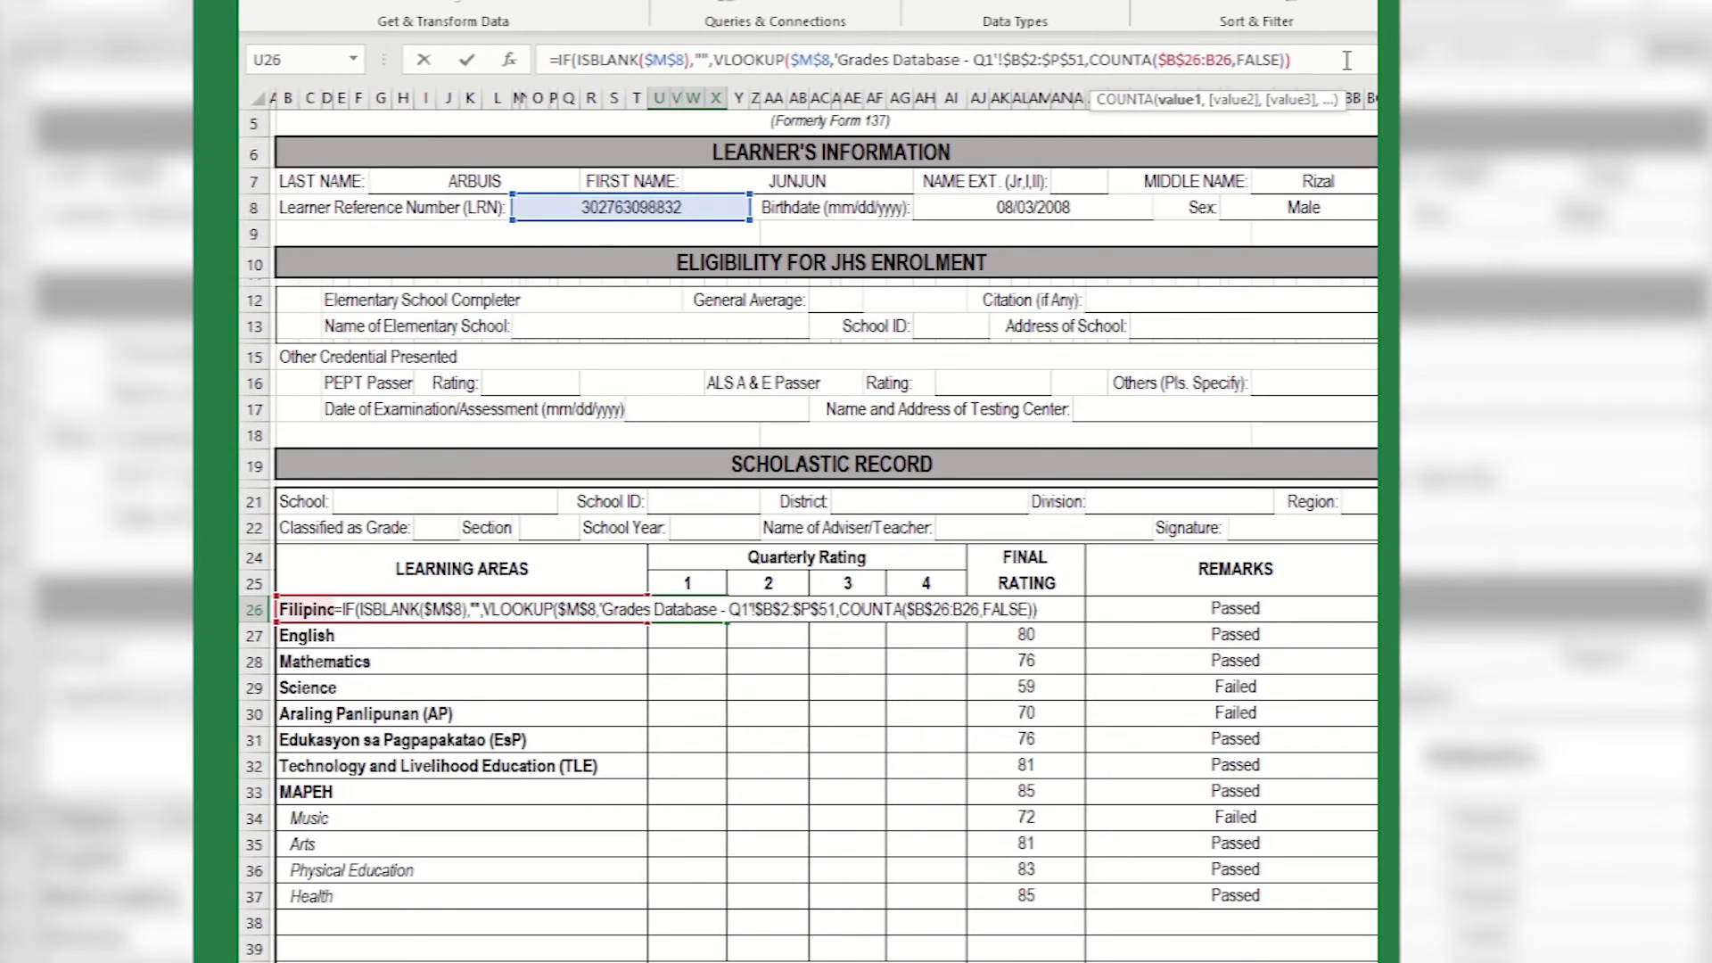
pyautogui.write(')')
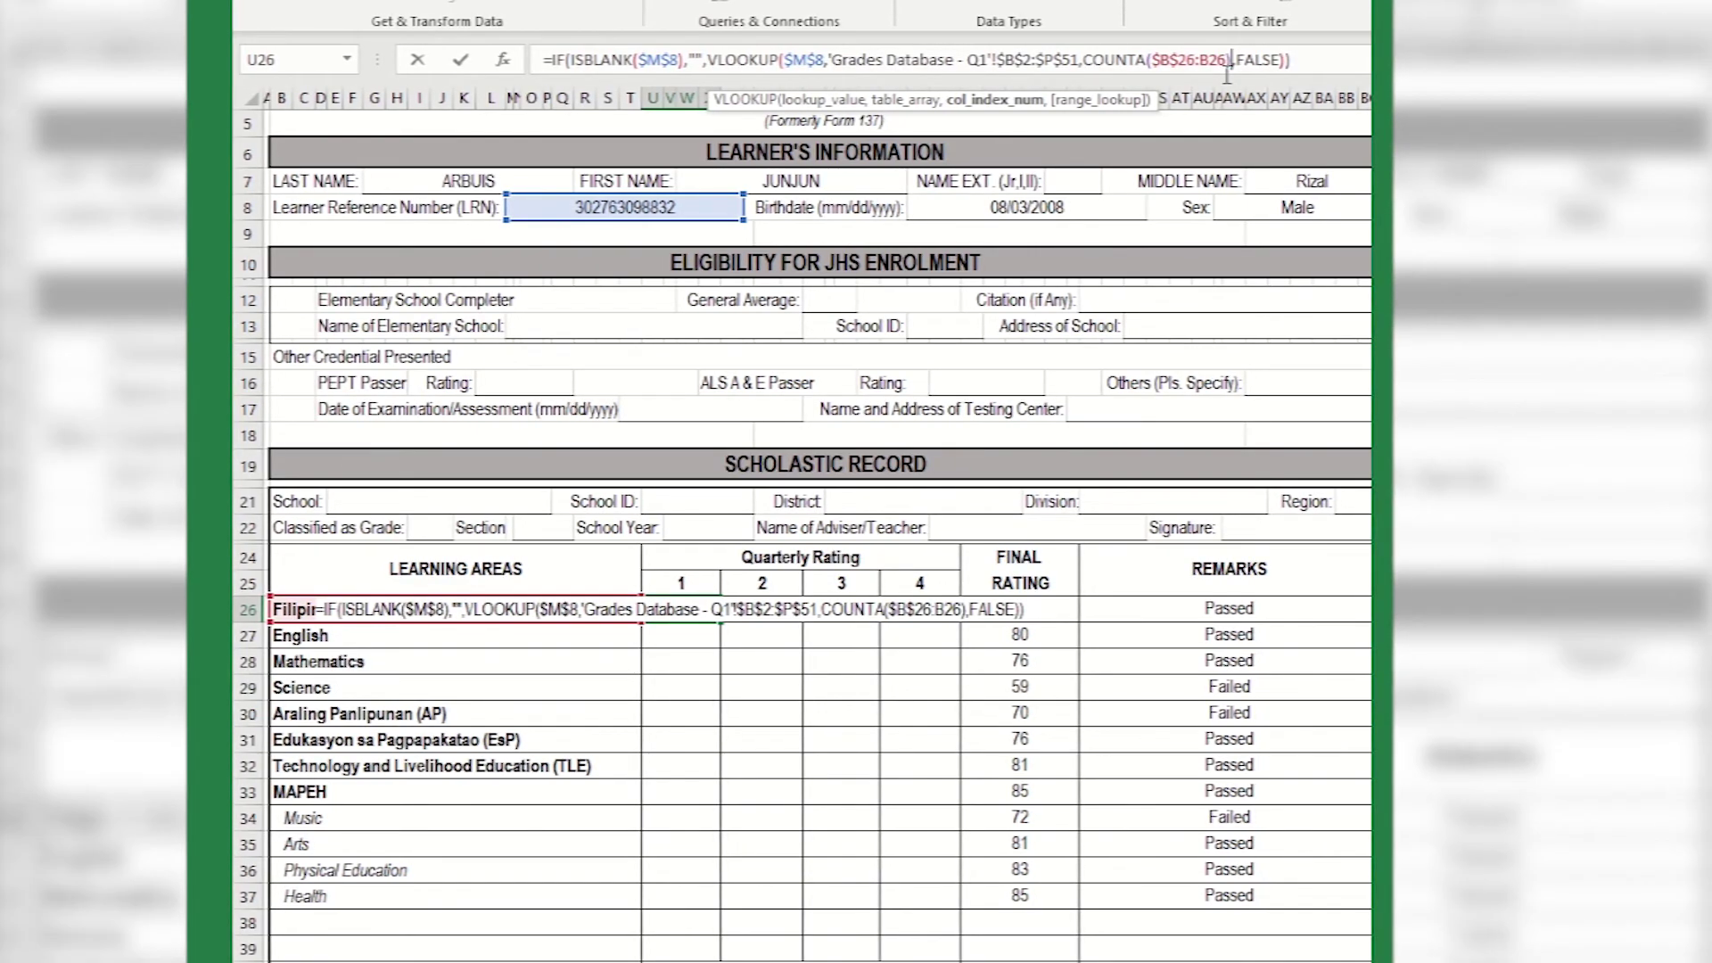
pyautogui.write('+2')
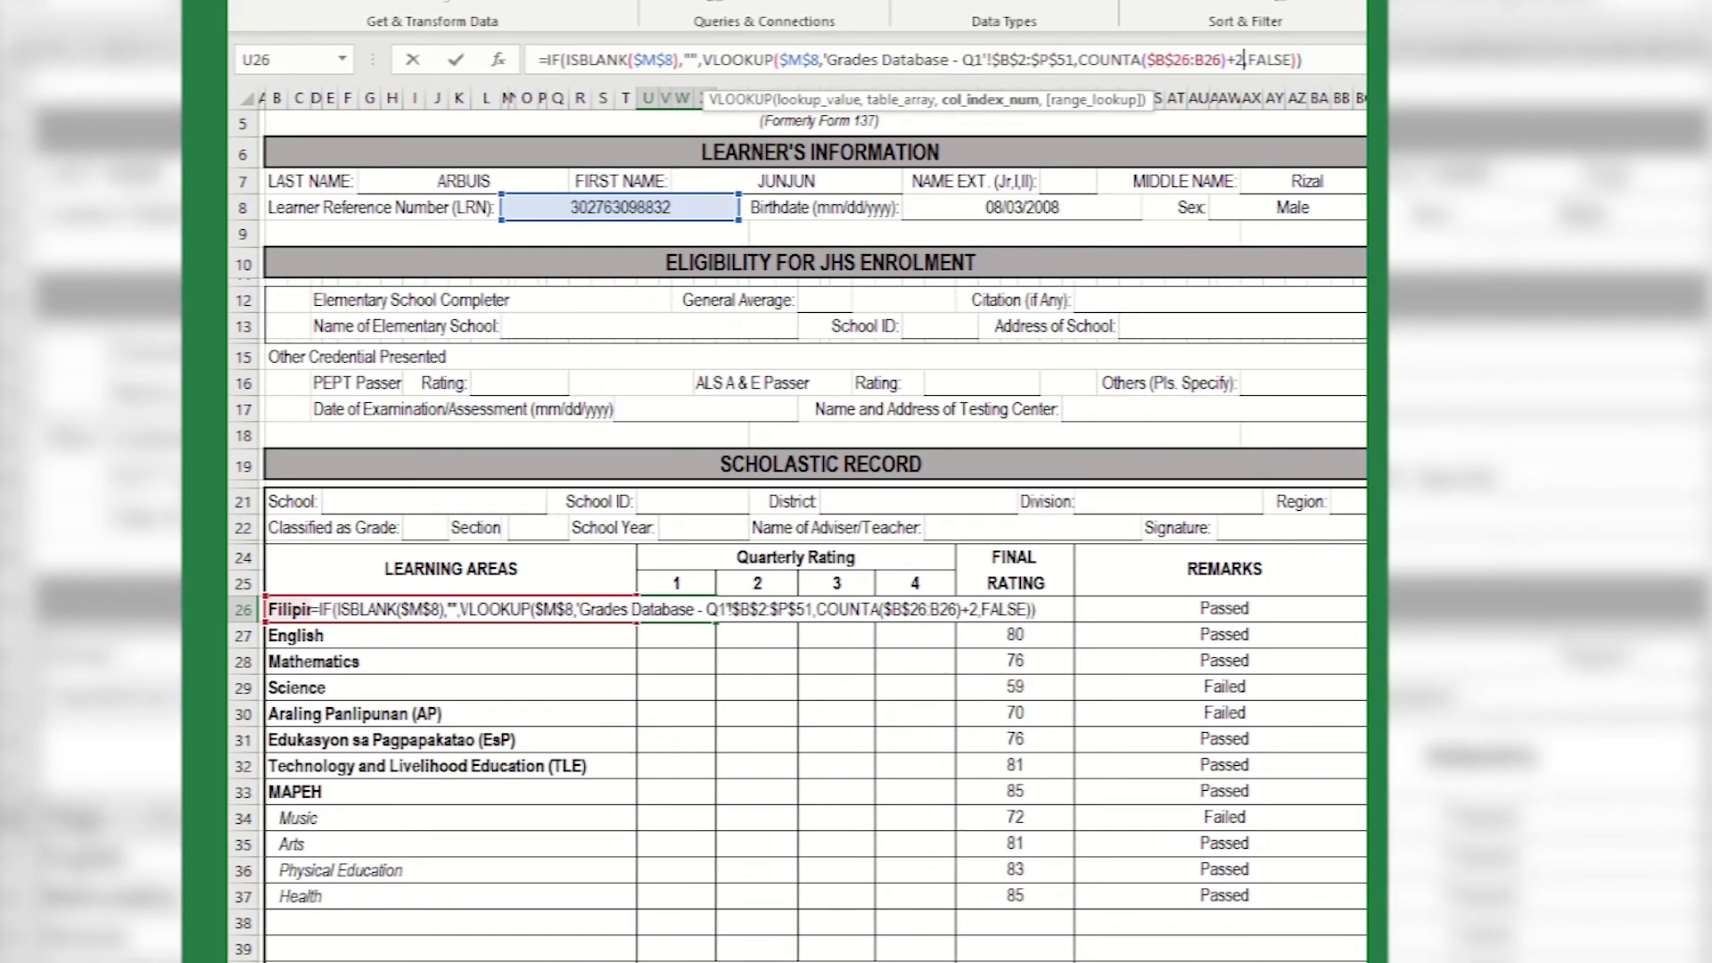
pyautogui.press('Return')
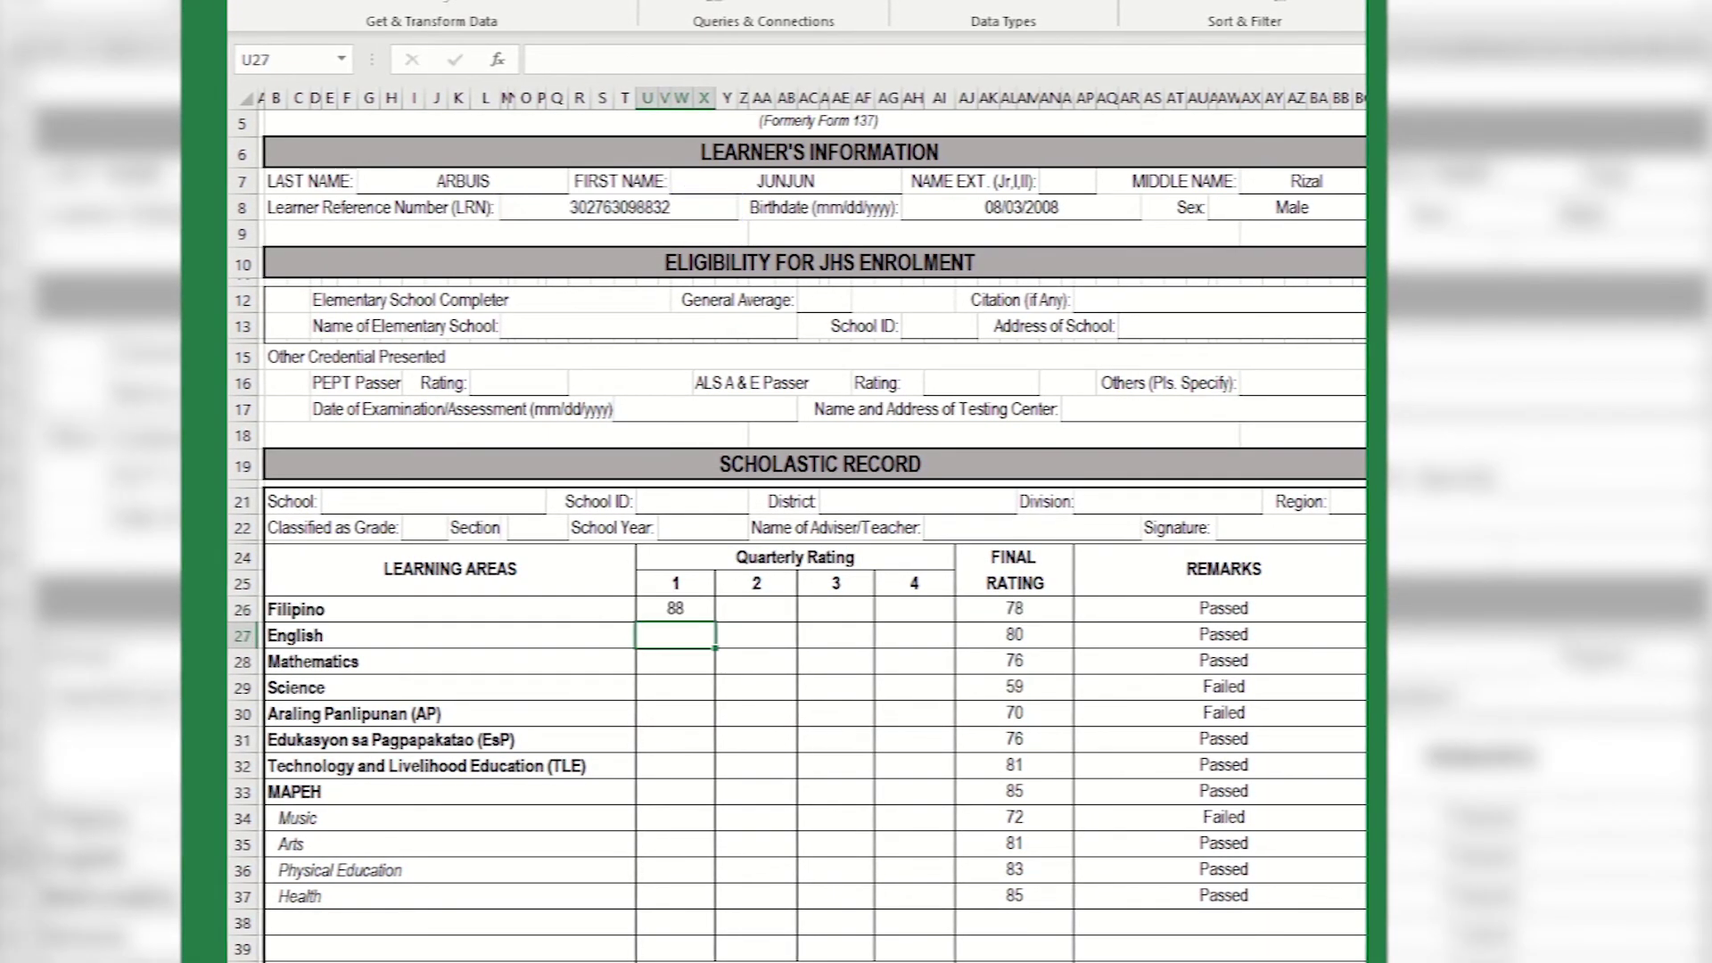
# Fill the first-quarter Filipino formula down through the Health row.
pyautogui.click(676, 606)
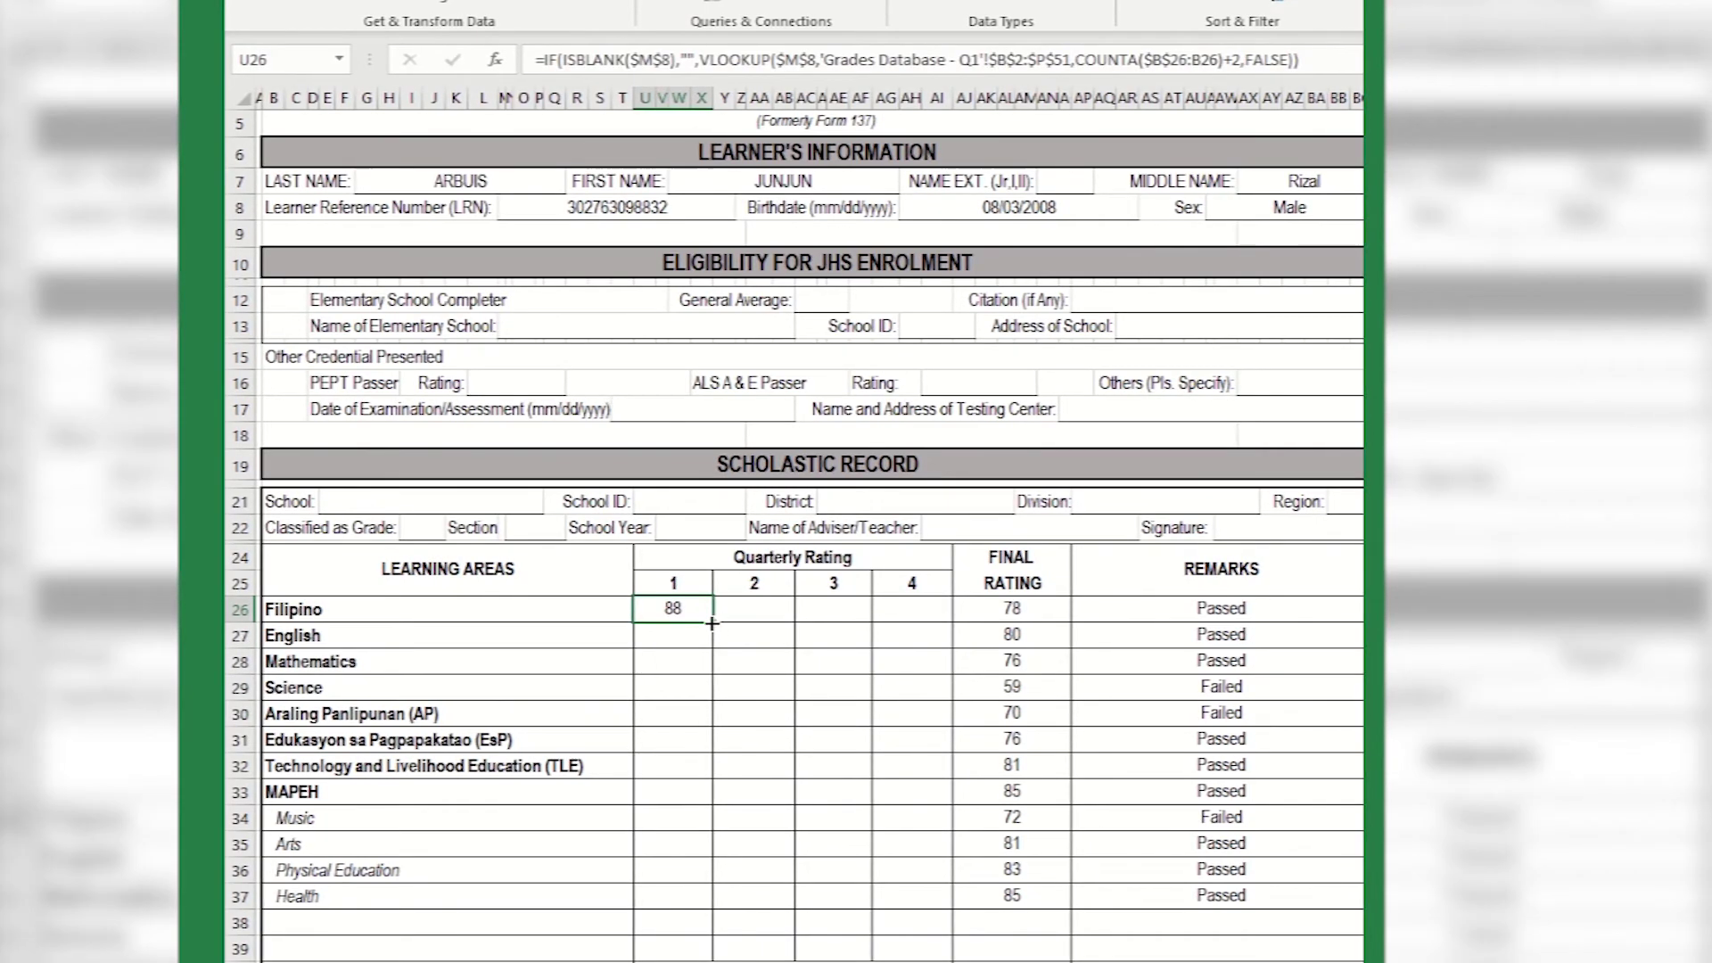
pyautogui.moveTo(697, 760); pyautogui.dragTo(696, 810)
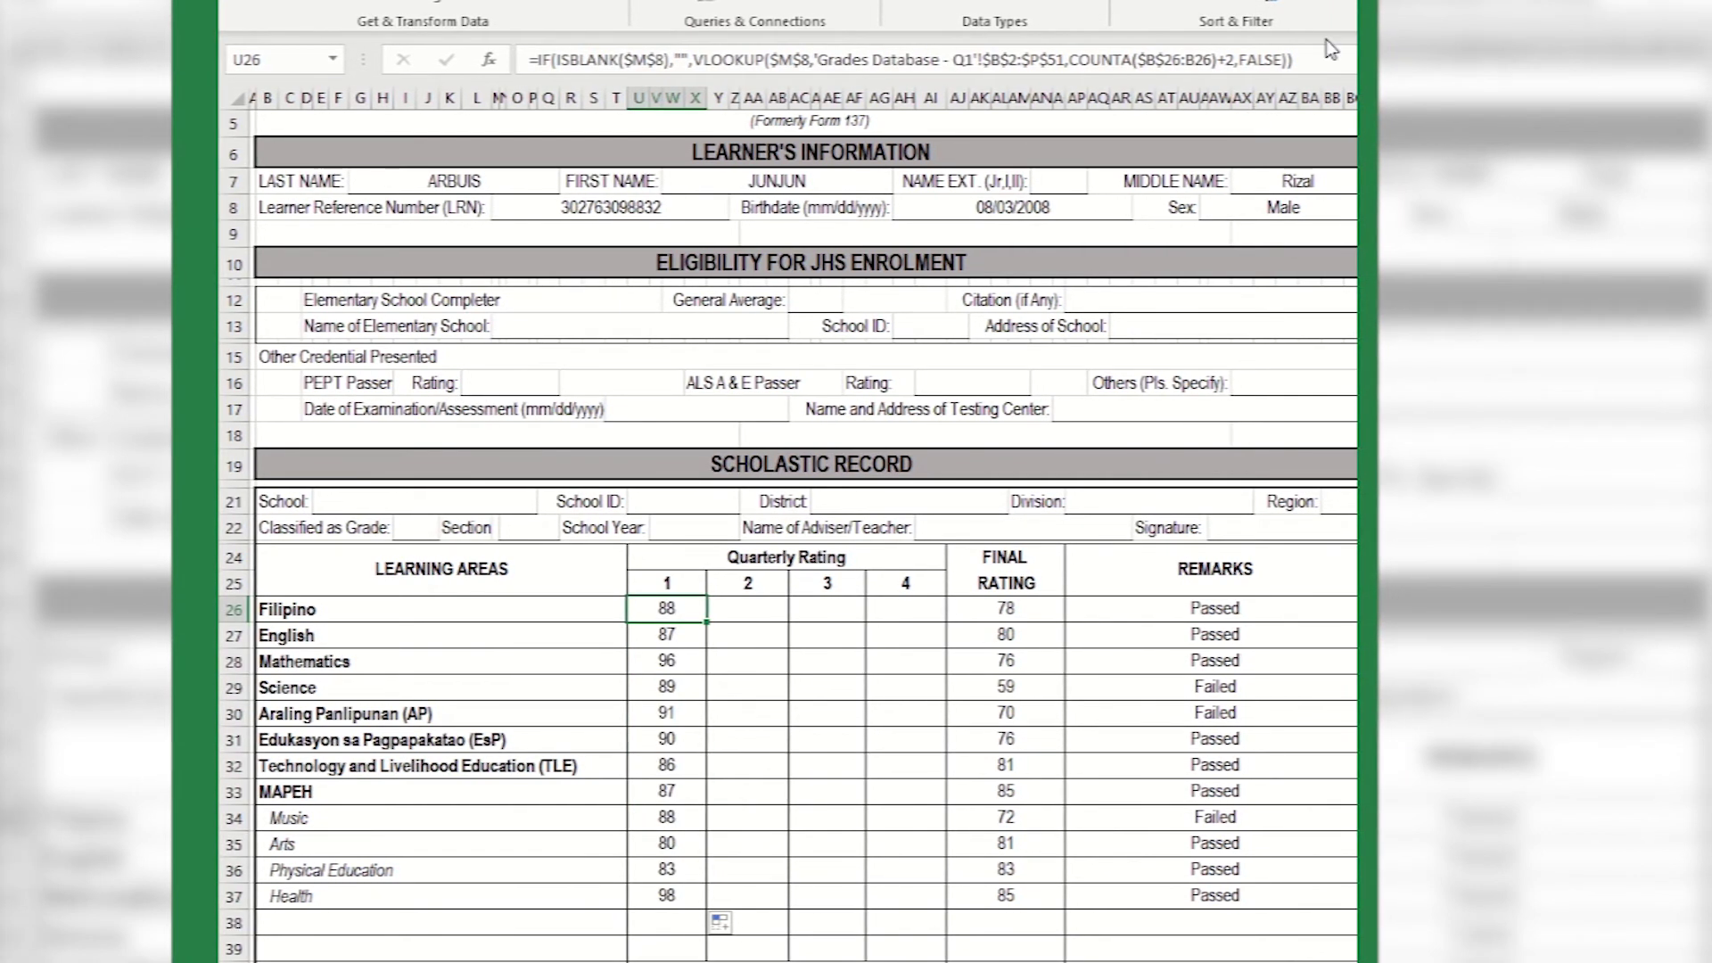
# Copy the complete first-quarter Filipino formula text and paste it into the second-quarter Filipino cell.
pyautogui.moveTo(1315, 56); pyautogui.dragTo(458, 67)
pyautogui.hotkey('ctrl', 'c')
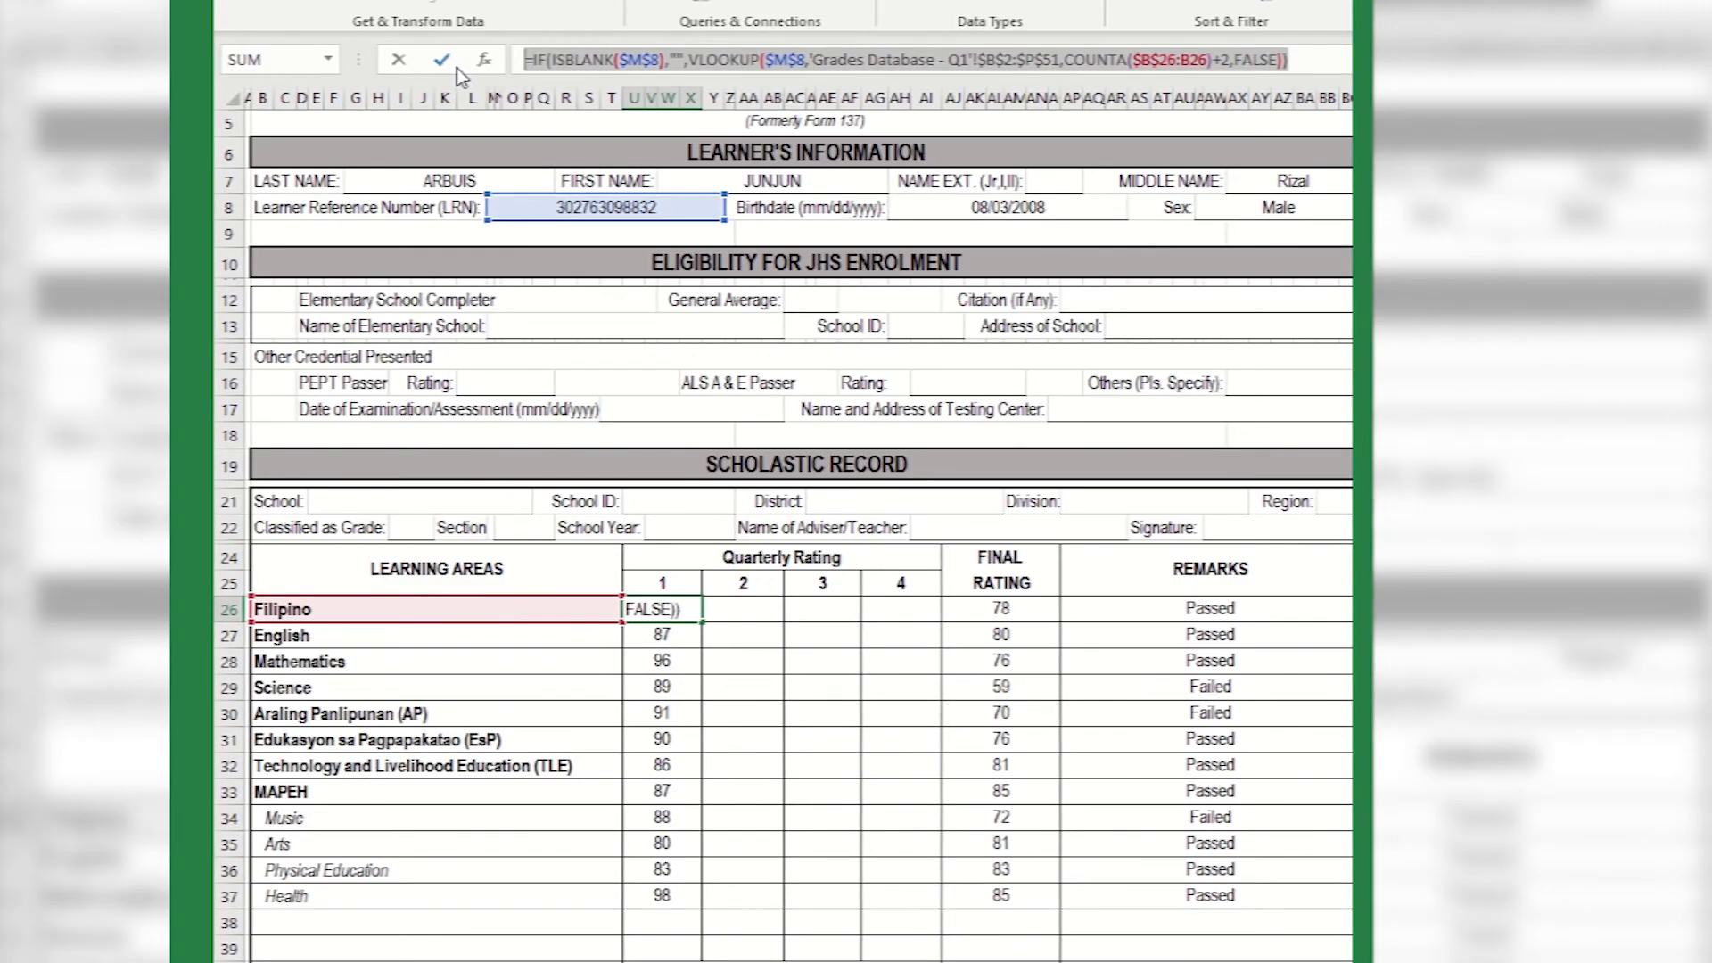
pyautogui.press('Return')
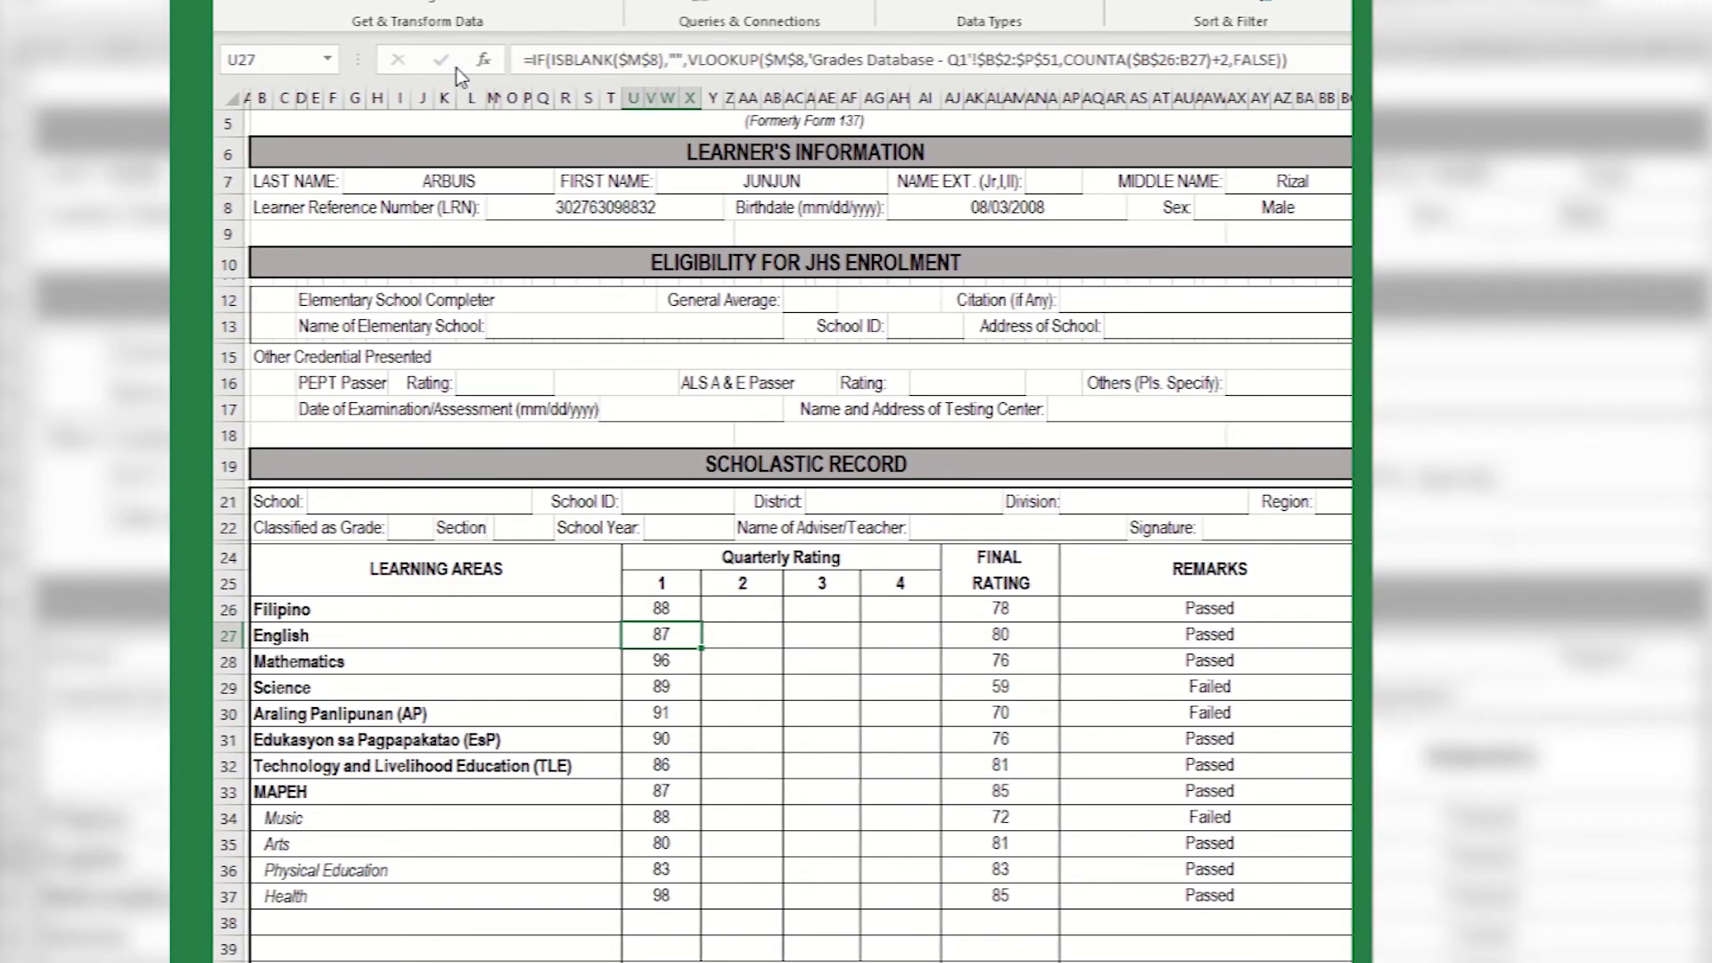
pyautogui.click(725, 608)
pyautogui.click(607, 54)
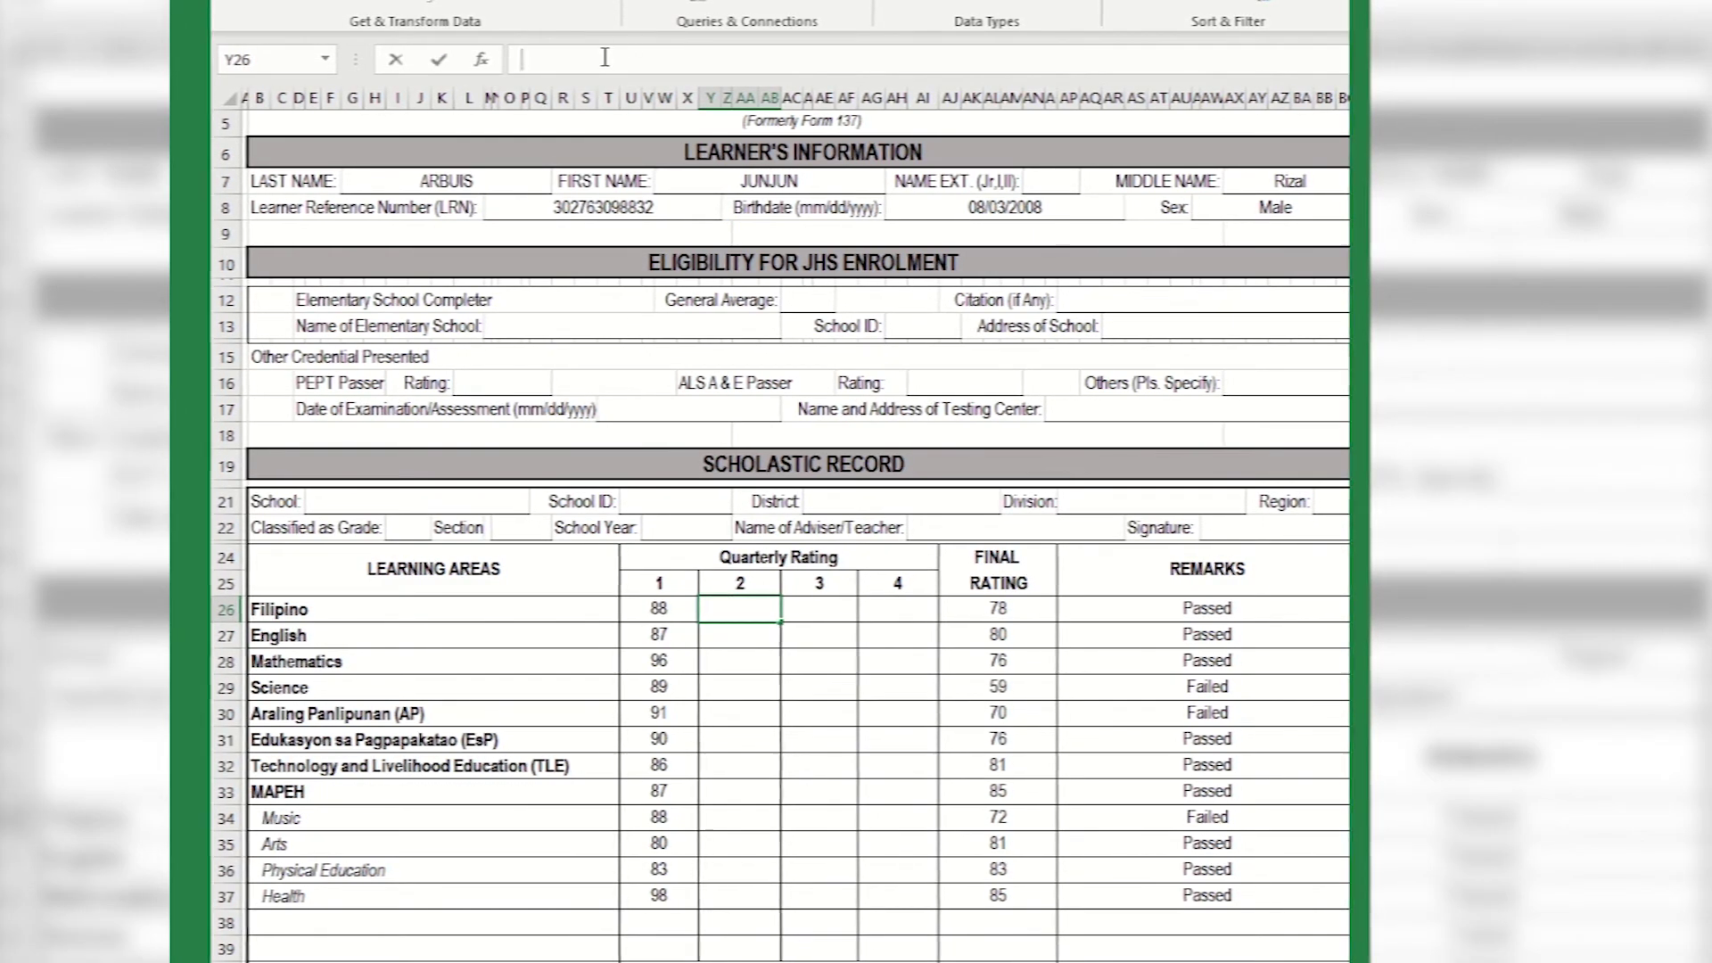
pyautogui.hotkey('ctrl', 'v')
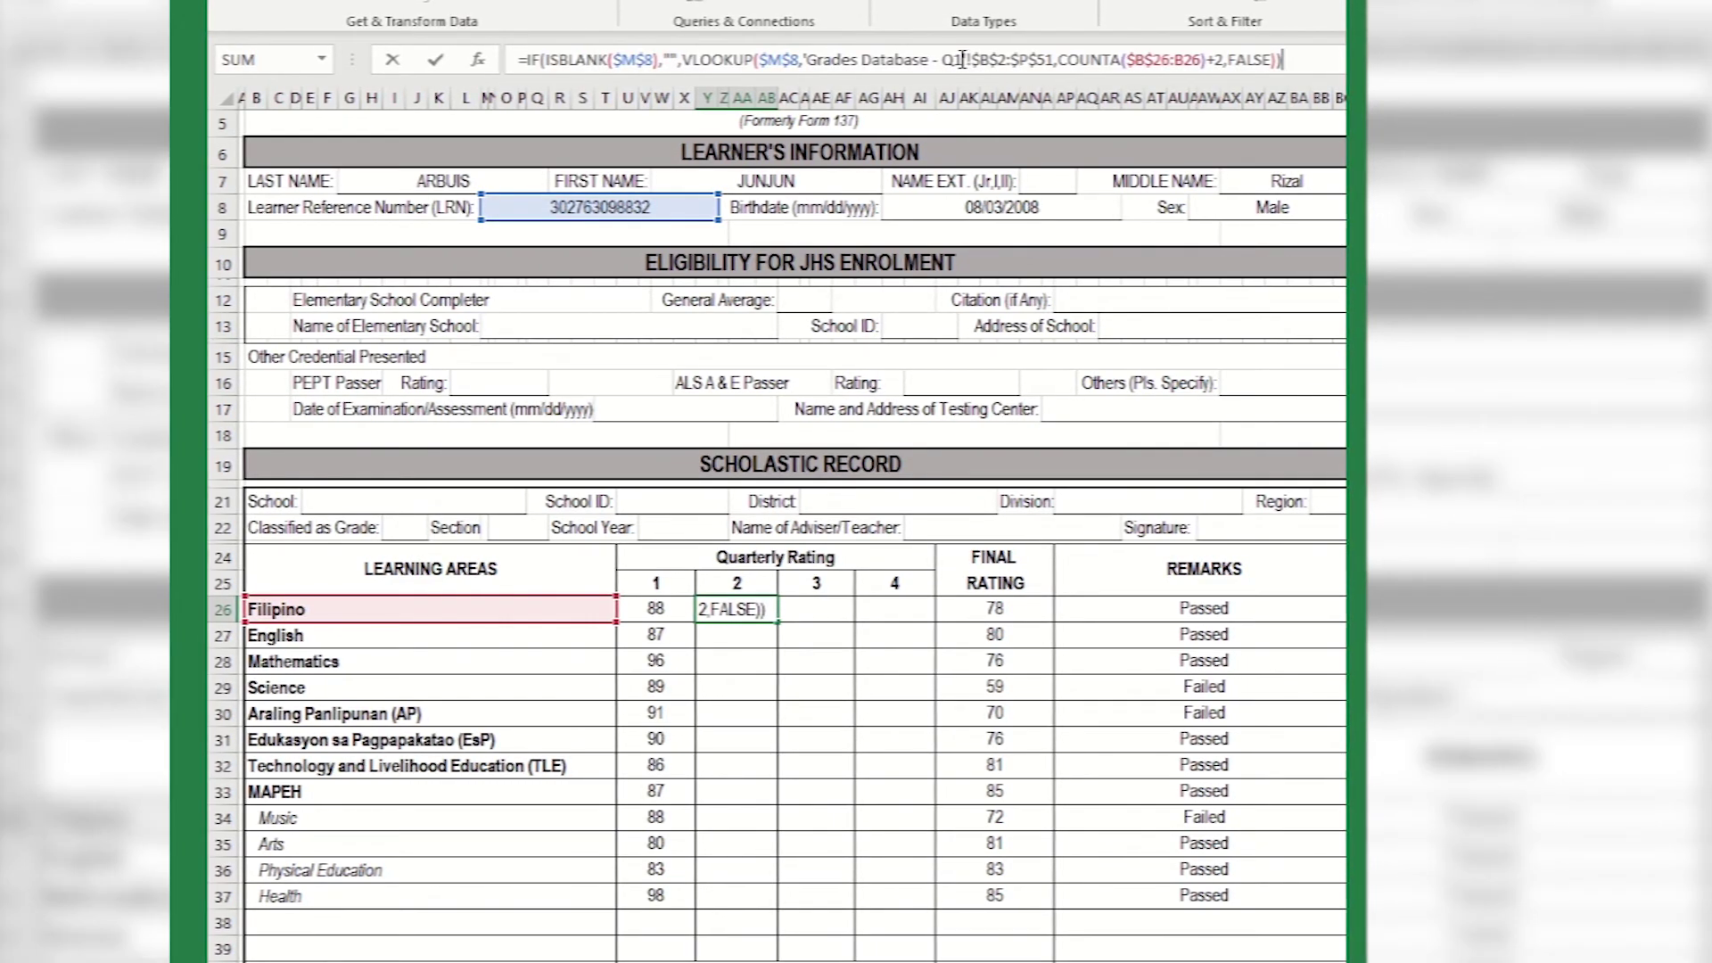
# Change the second-quarter formula's lookup sheet to 'Grades Database - Q2' and fill the formula down through the Health row.
pyautogui.click(1010, 59)
pyautogui.press('Left')
pyautogui.press('Left')
pyautogui.press('Left')
pyautogui.press('Left')
pyautogui.press('Left')
pyautogui.press('Left')
pyautogui.press('Left')
pyautogui.press('BackSpace')
pyautogui.write('2')
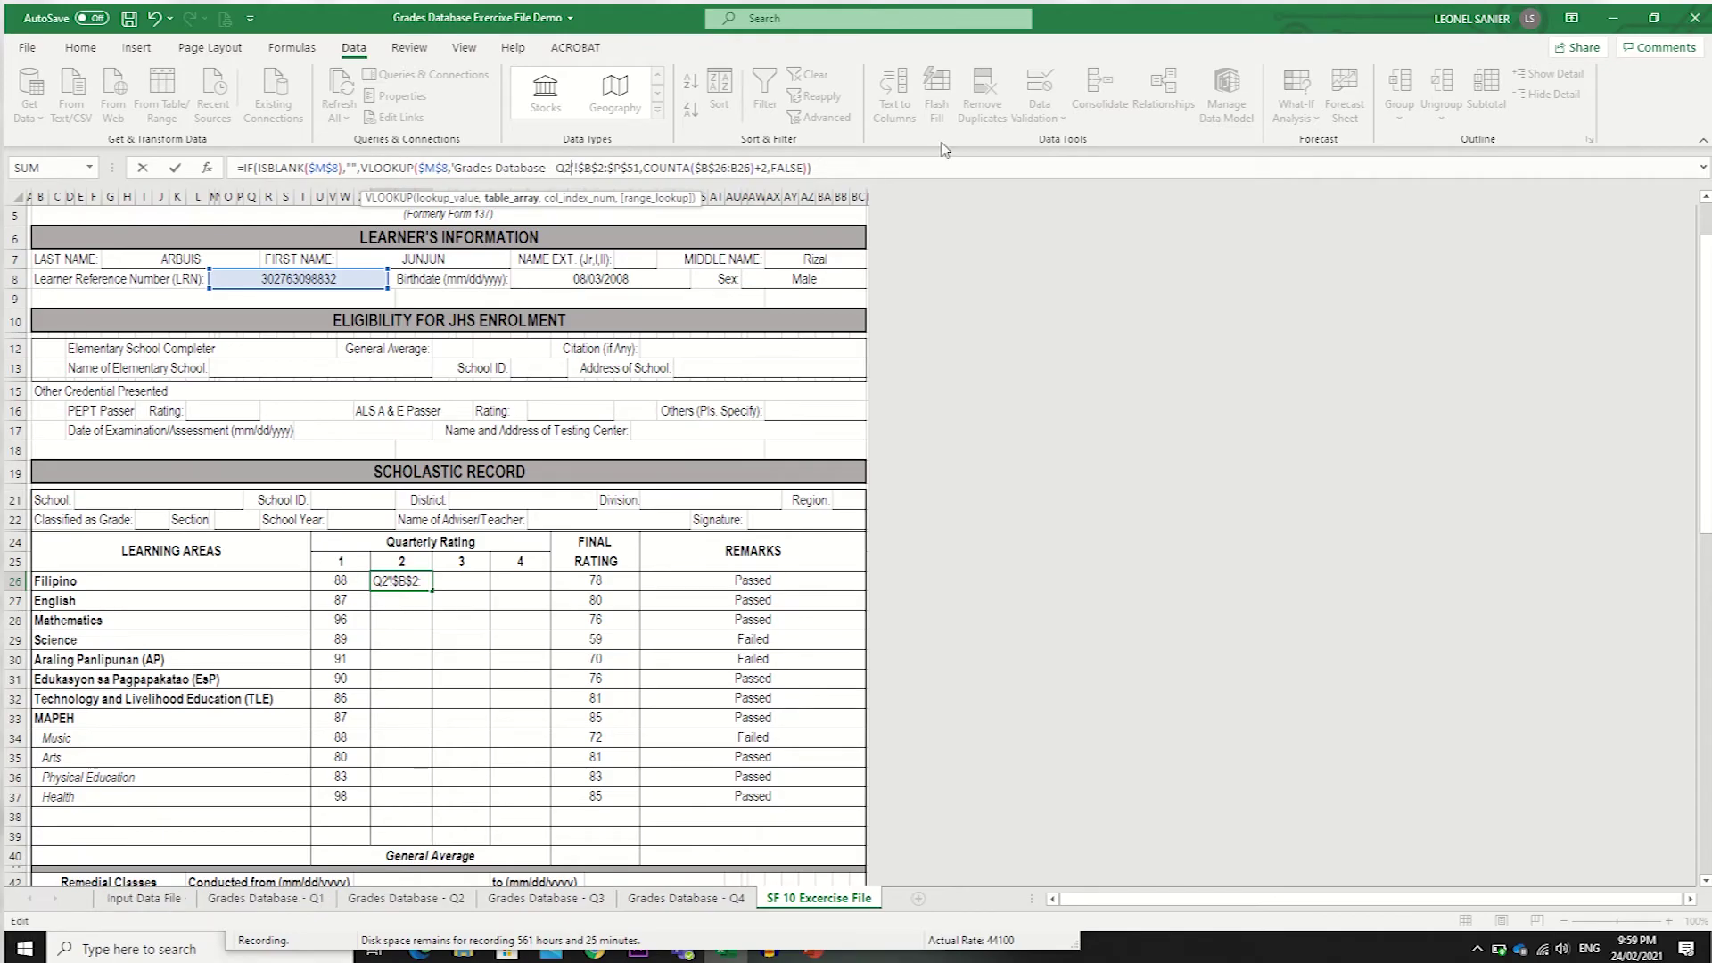
pyautogui.press('Return')
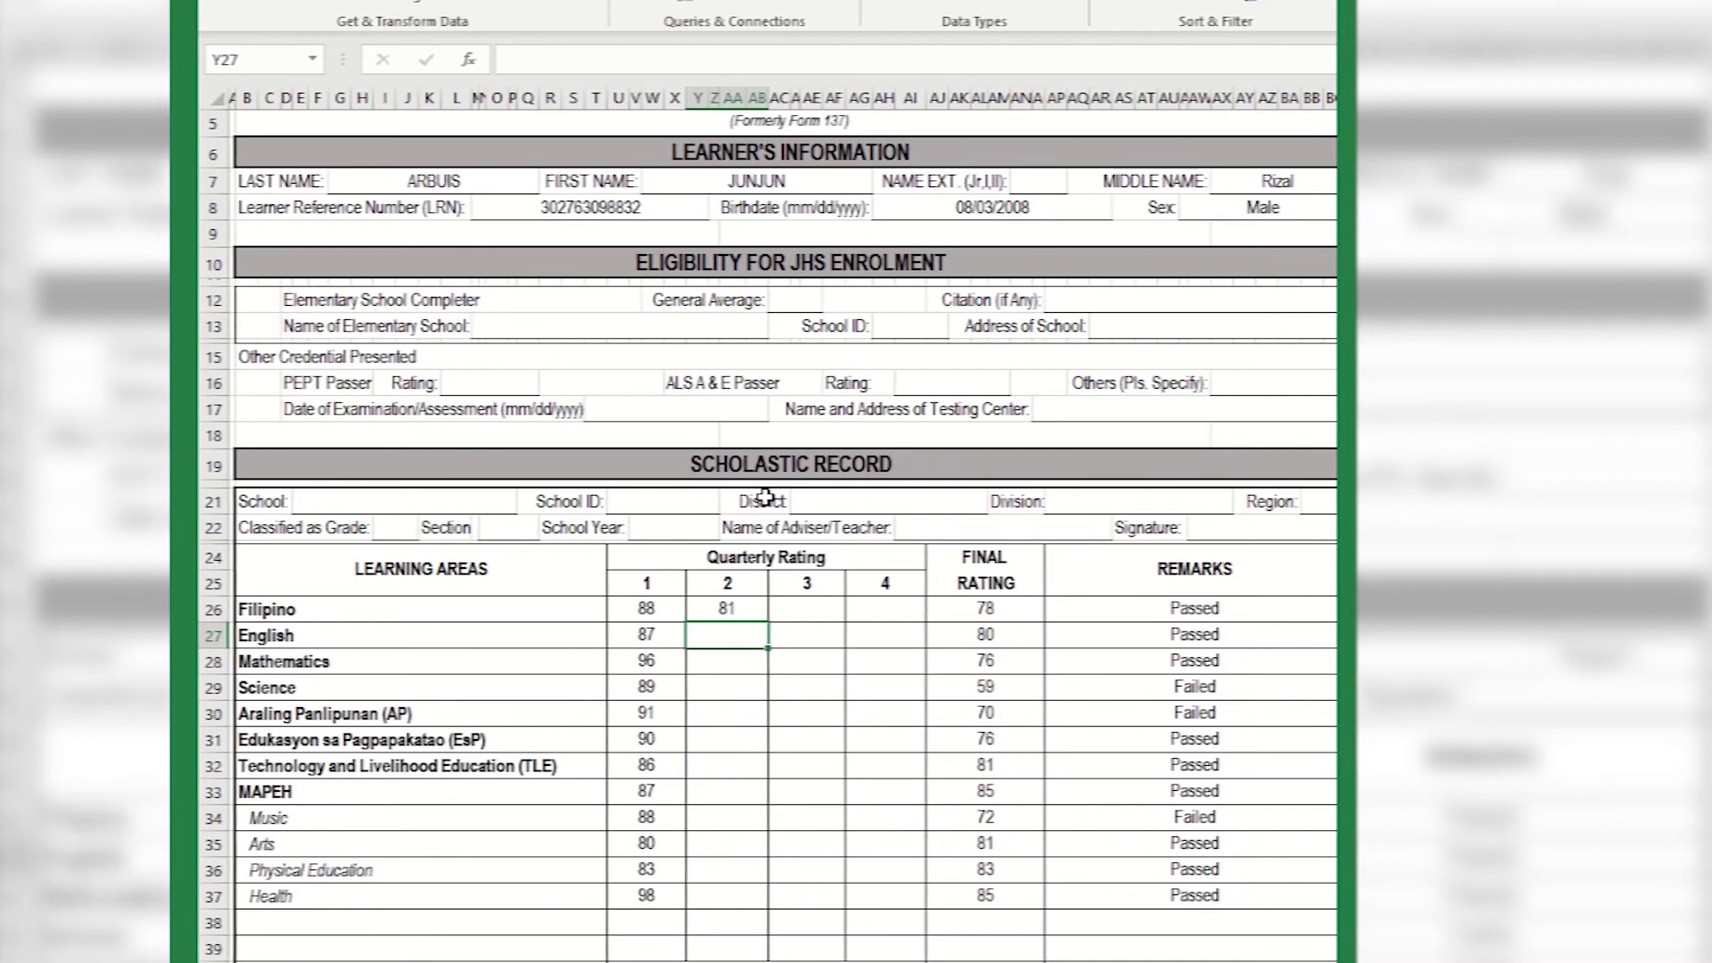
pyautogui.click(735, 606)
pyautogui.moveTo(765, 622); pyautogui.dragTo(733, 912)
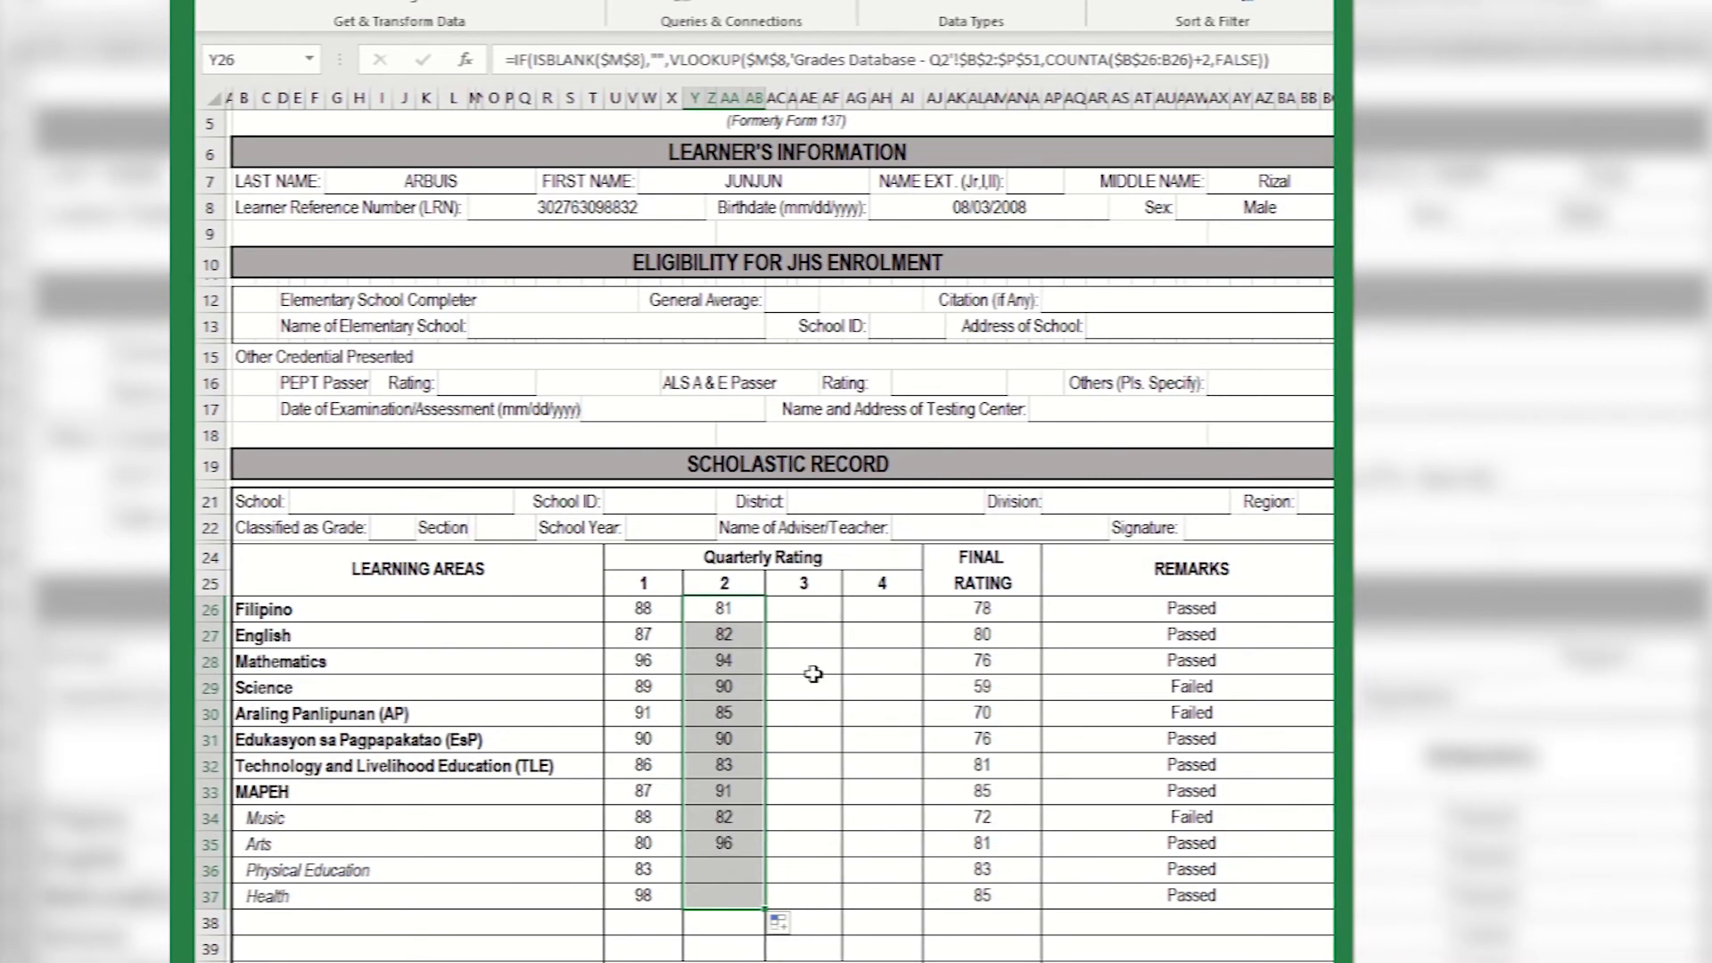
# Paste the copied formula into the third-quarter Filipino cell with the lookup sheet 'Grades Database - Q3' and fill it down through Health.
pyautogui.click(806, 609)
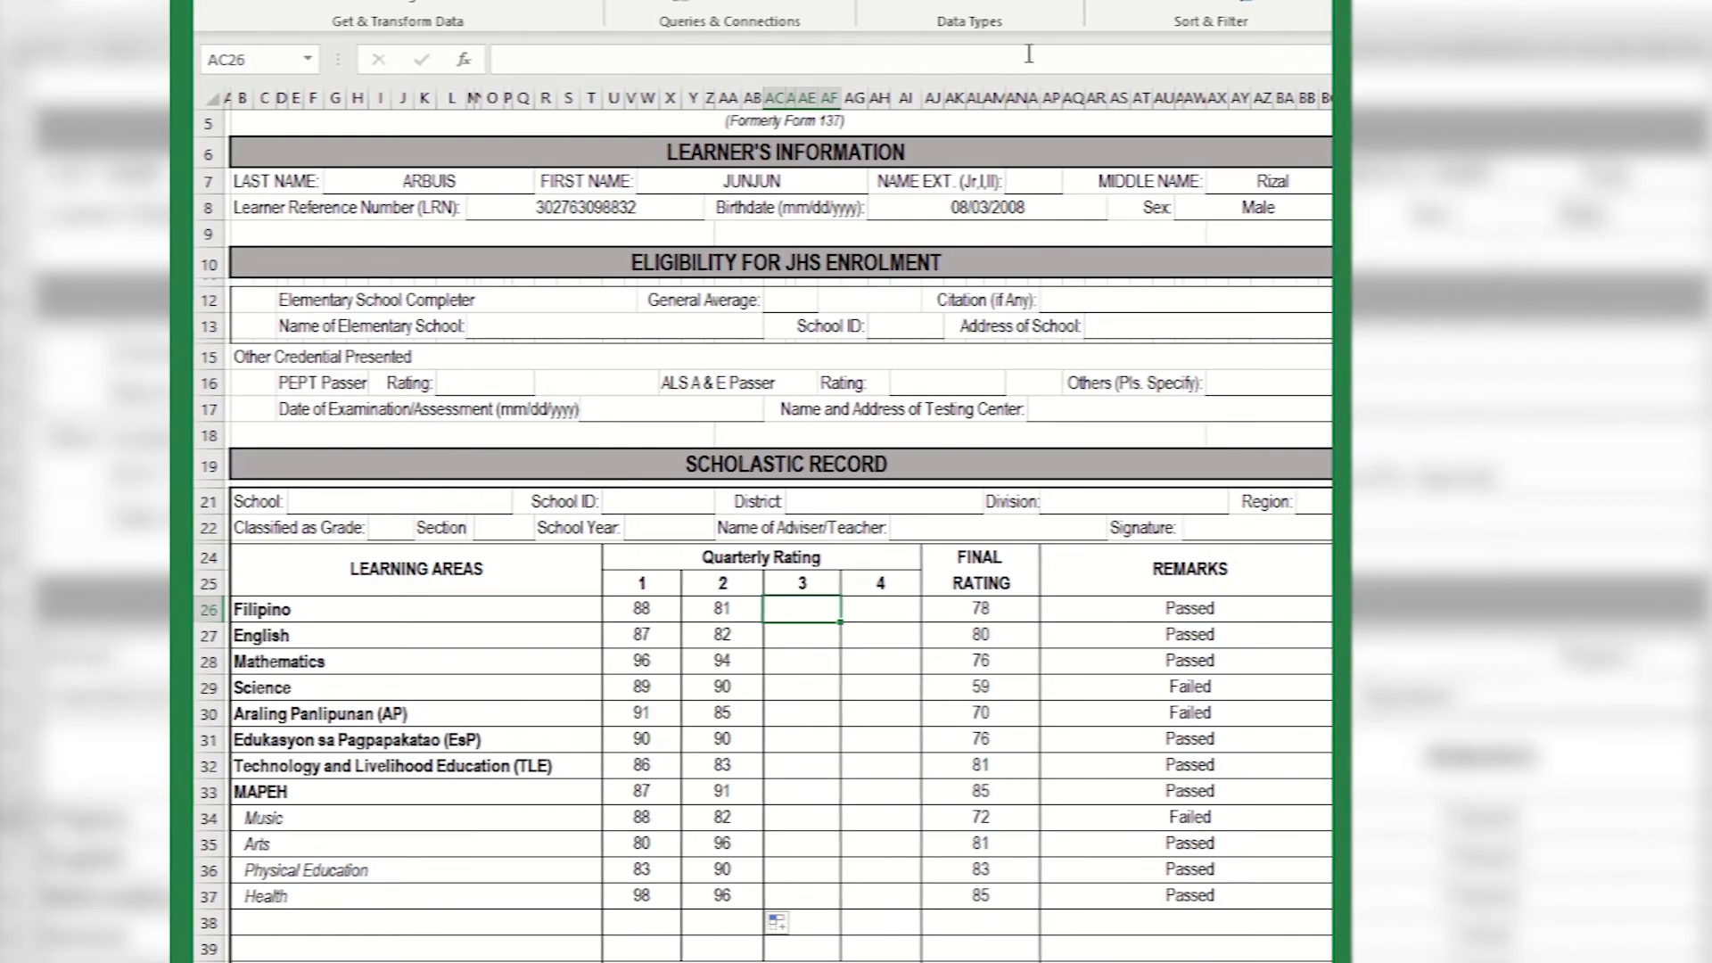
pyautogui.write('=IF(ISBLANK($M$8),"",VLOOKUP($M$8,\'Grades Database - Q1\'!$B$5:$P$51,COUNTA($B$26:B26)+2,FALSE))')
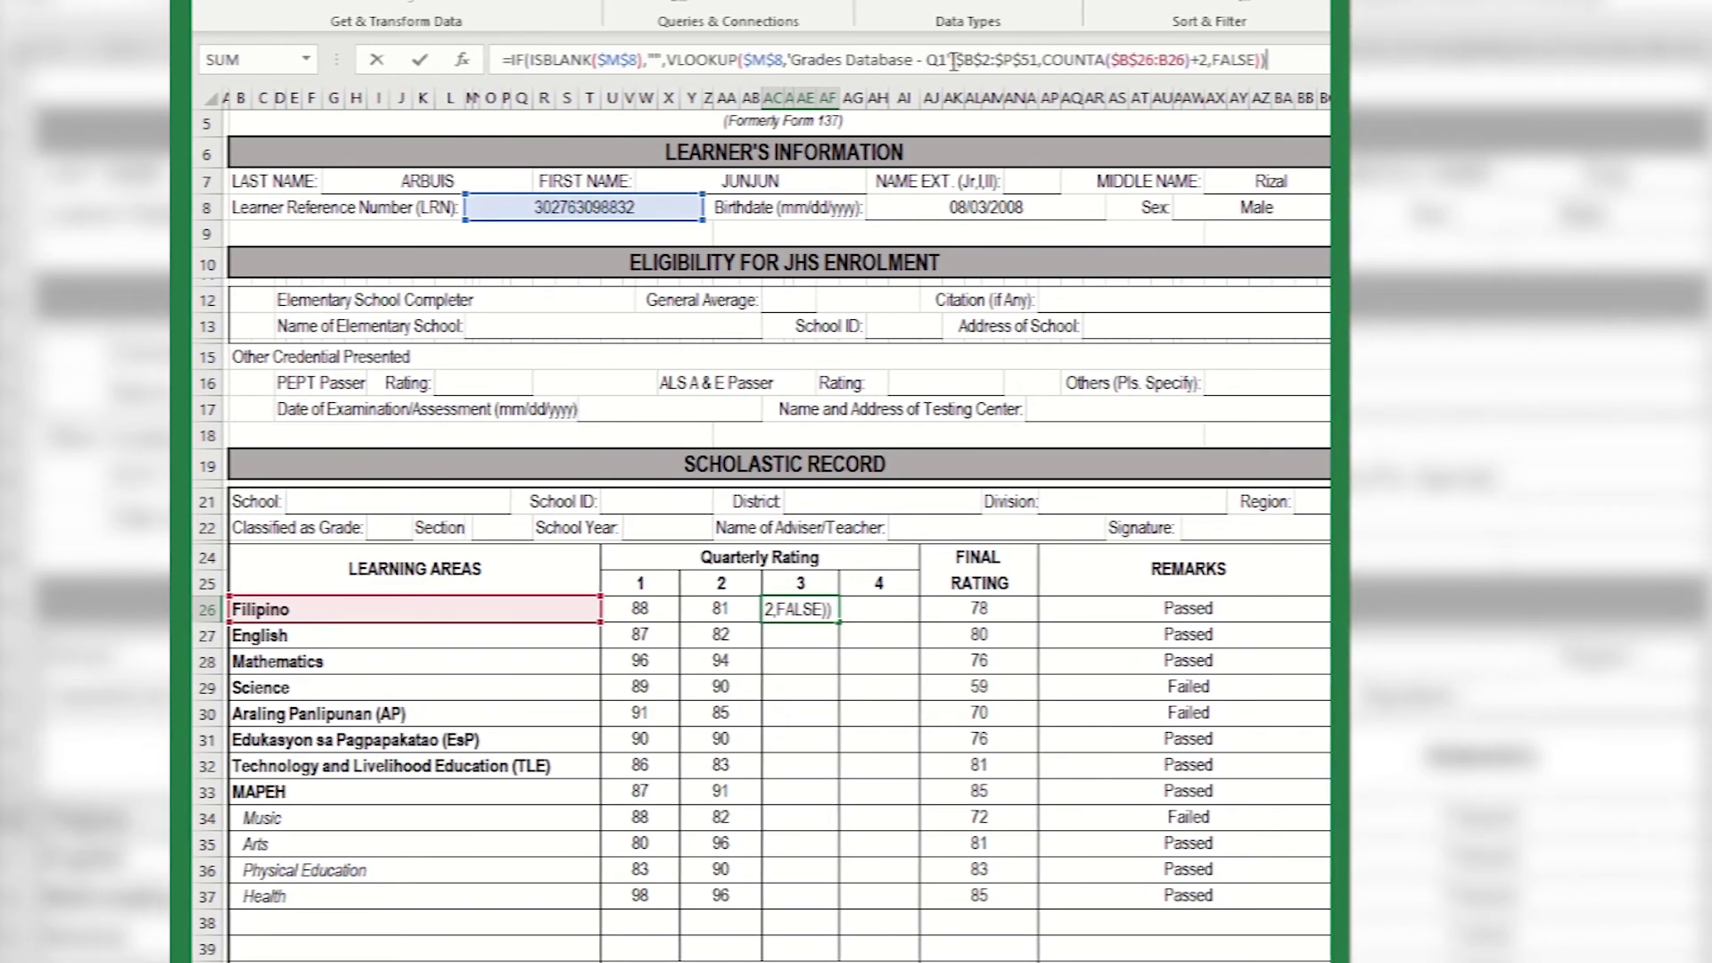
pyautogui.press('BackSpace')
pyautogui.write('3')
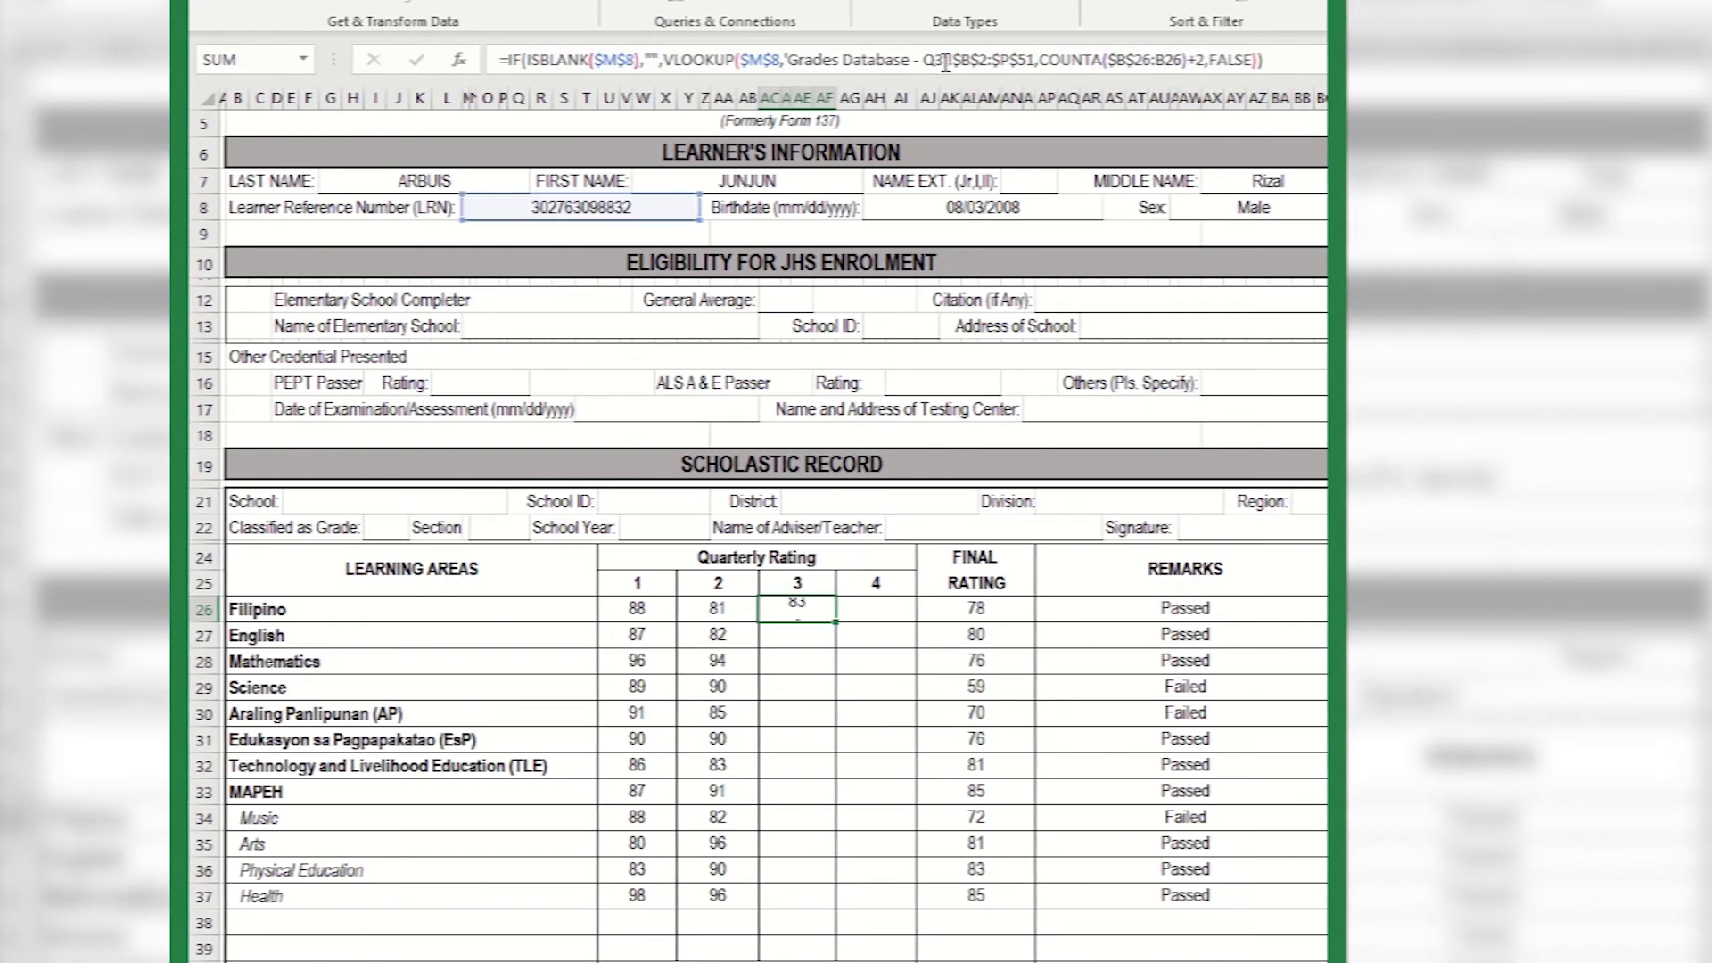
pyautogui.press('Return')
pyautogui.click(811, 607)
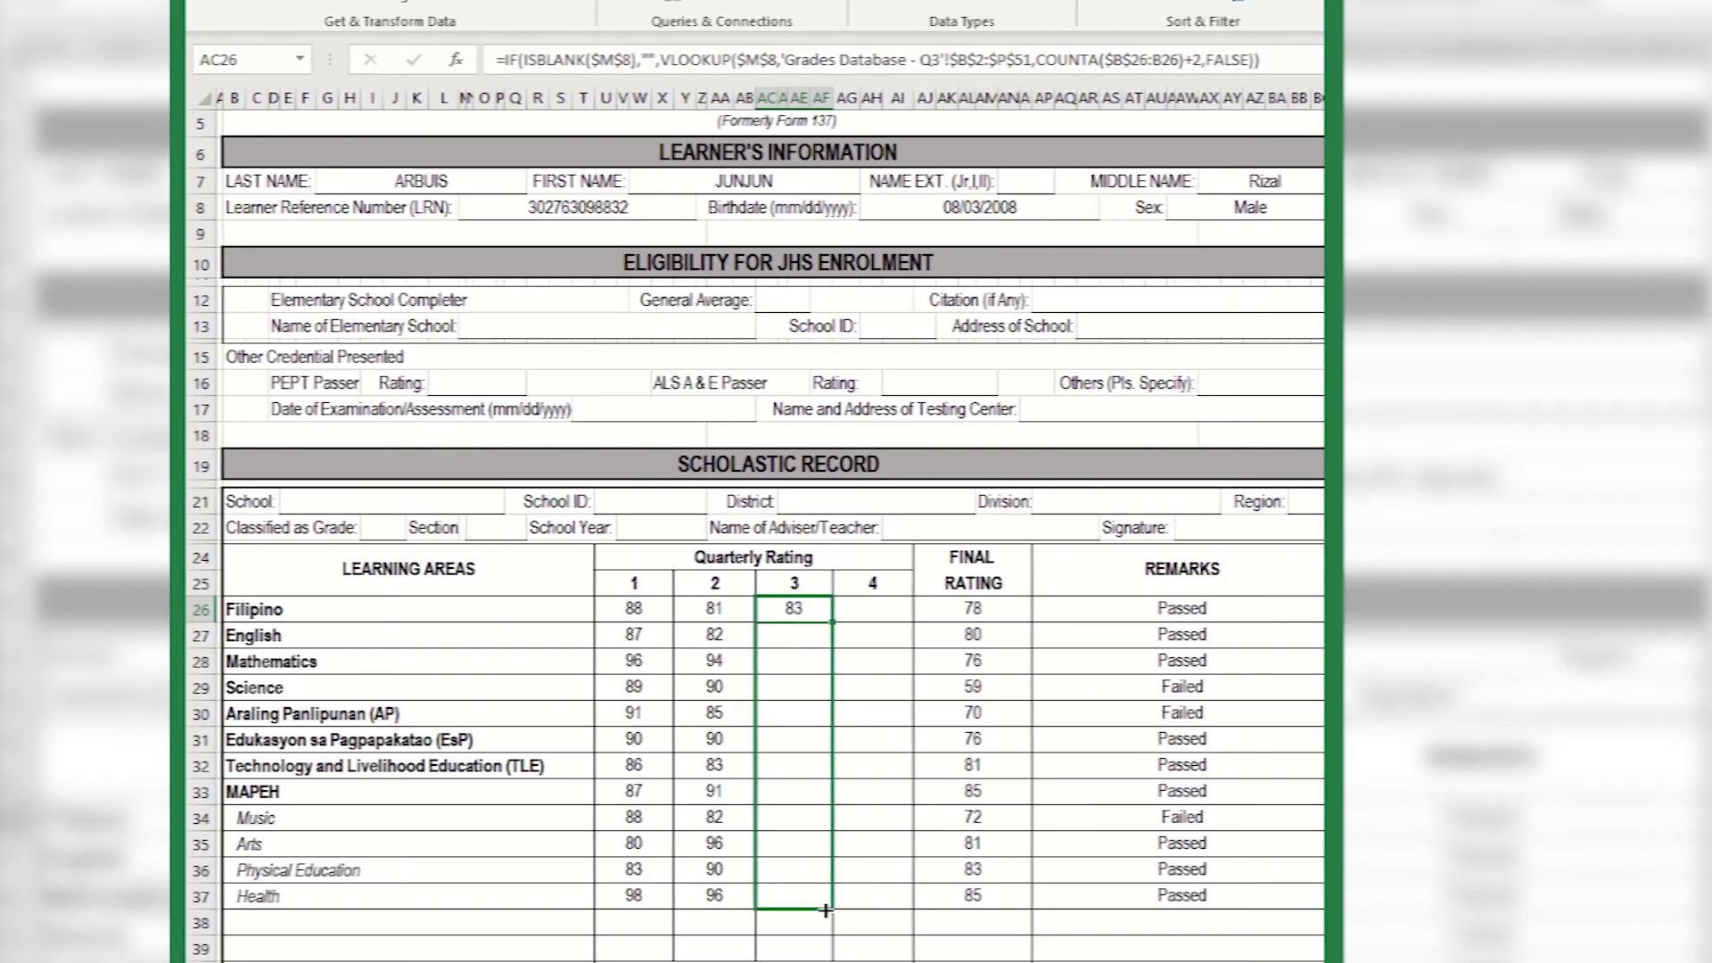
# Paste the copied formula into the fourth-quarter Filipino cell with the lookup sheet 'Grades Database - Q4' and fill it down through Health.
pyautogui.click(896, 616)
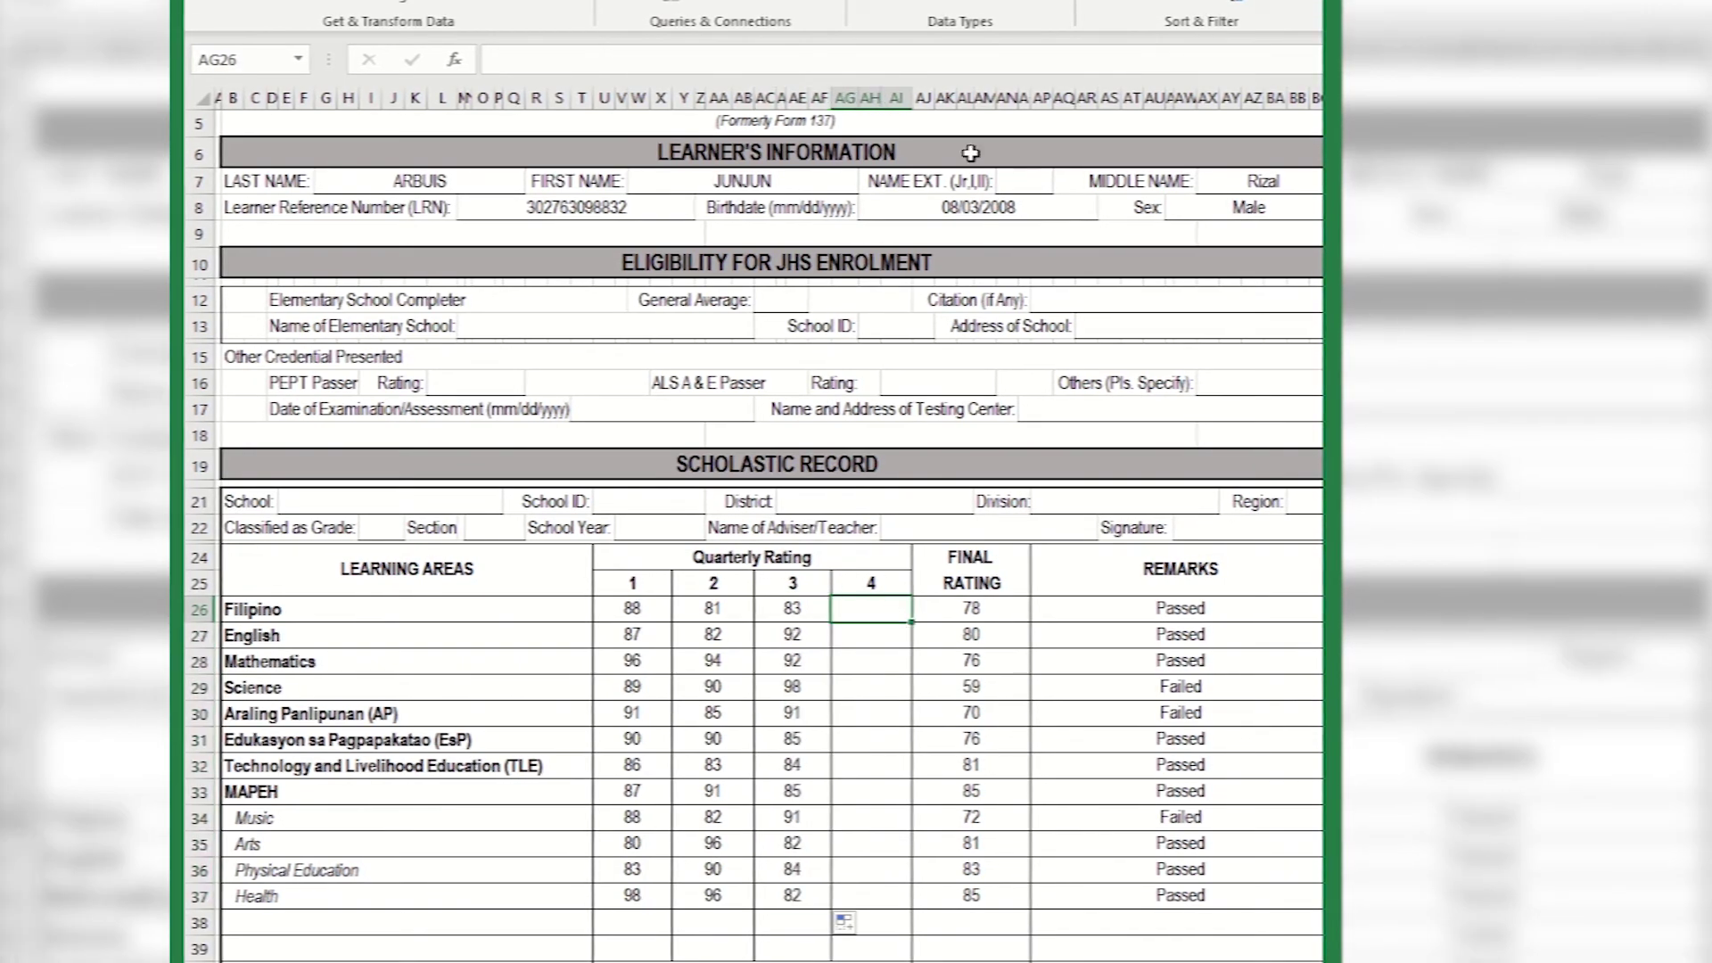
pyautogui.click(1035, 59)
pyautogui.write('=IF(ISBLANK($M$8),"",VLOOKUP($M$8,\'Grades Database - Q1\'!$B$2:$P$51,COUNTA($B$26:B26)+2,FALSE))')
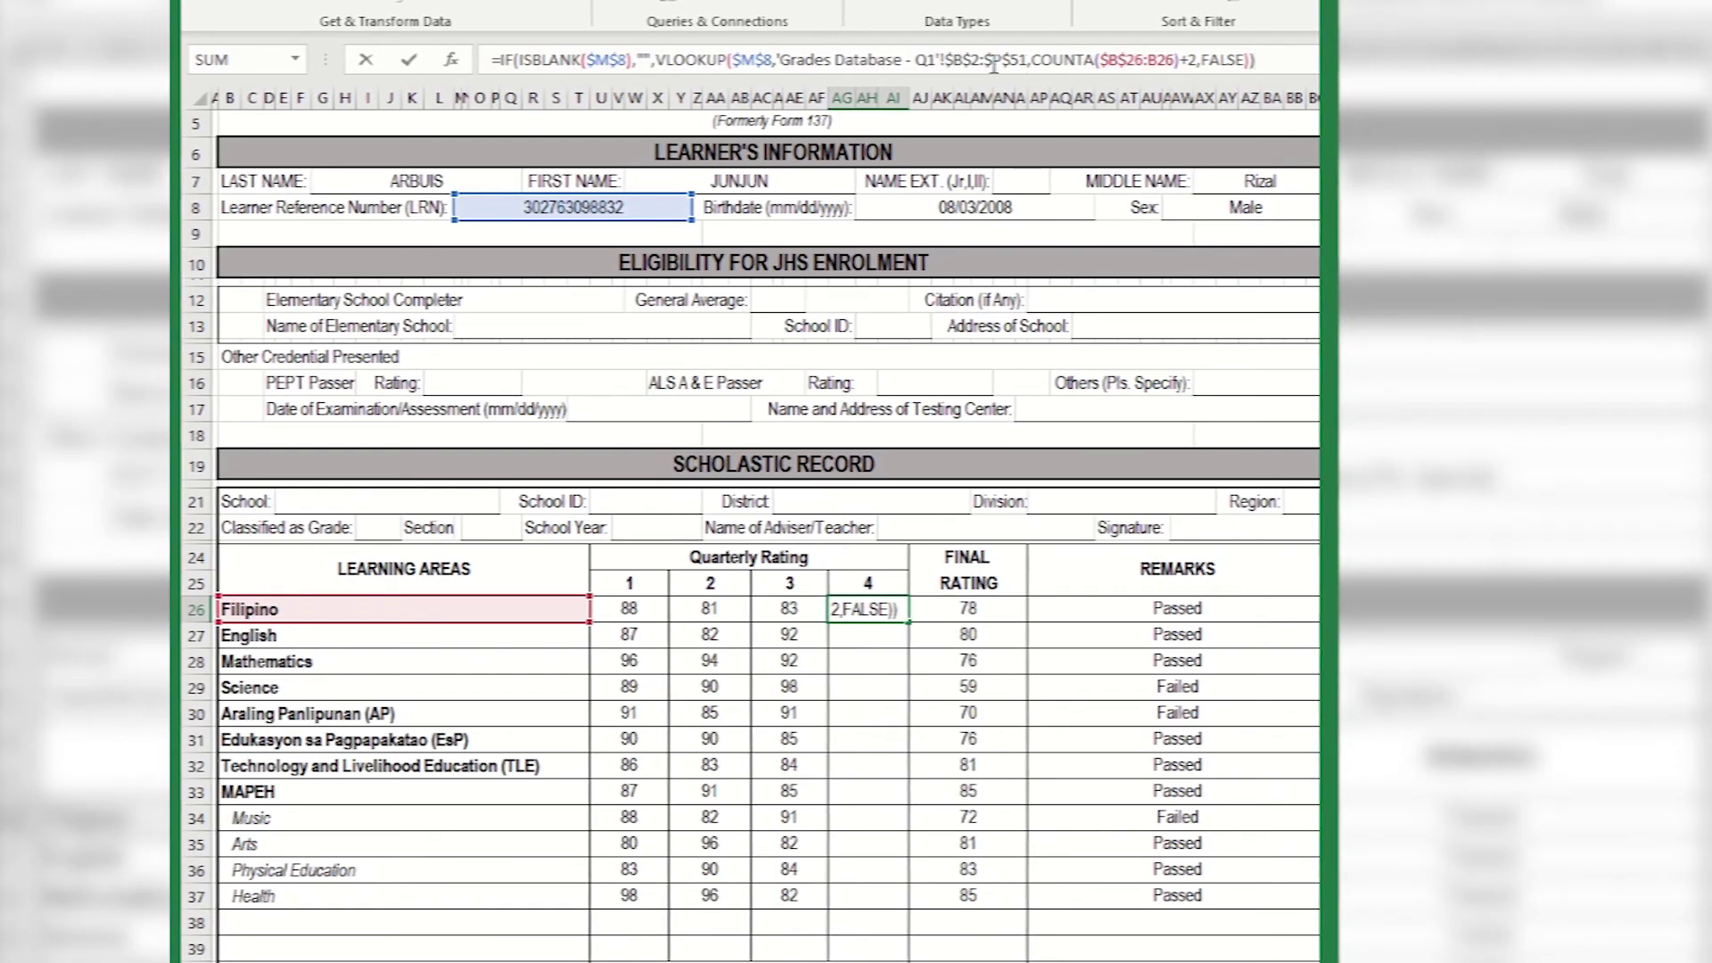
pyautogui.click(933, 60)
pyautogui.press('BackSpace')
pyautogui.write('4')
pyautogui.press('Return')
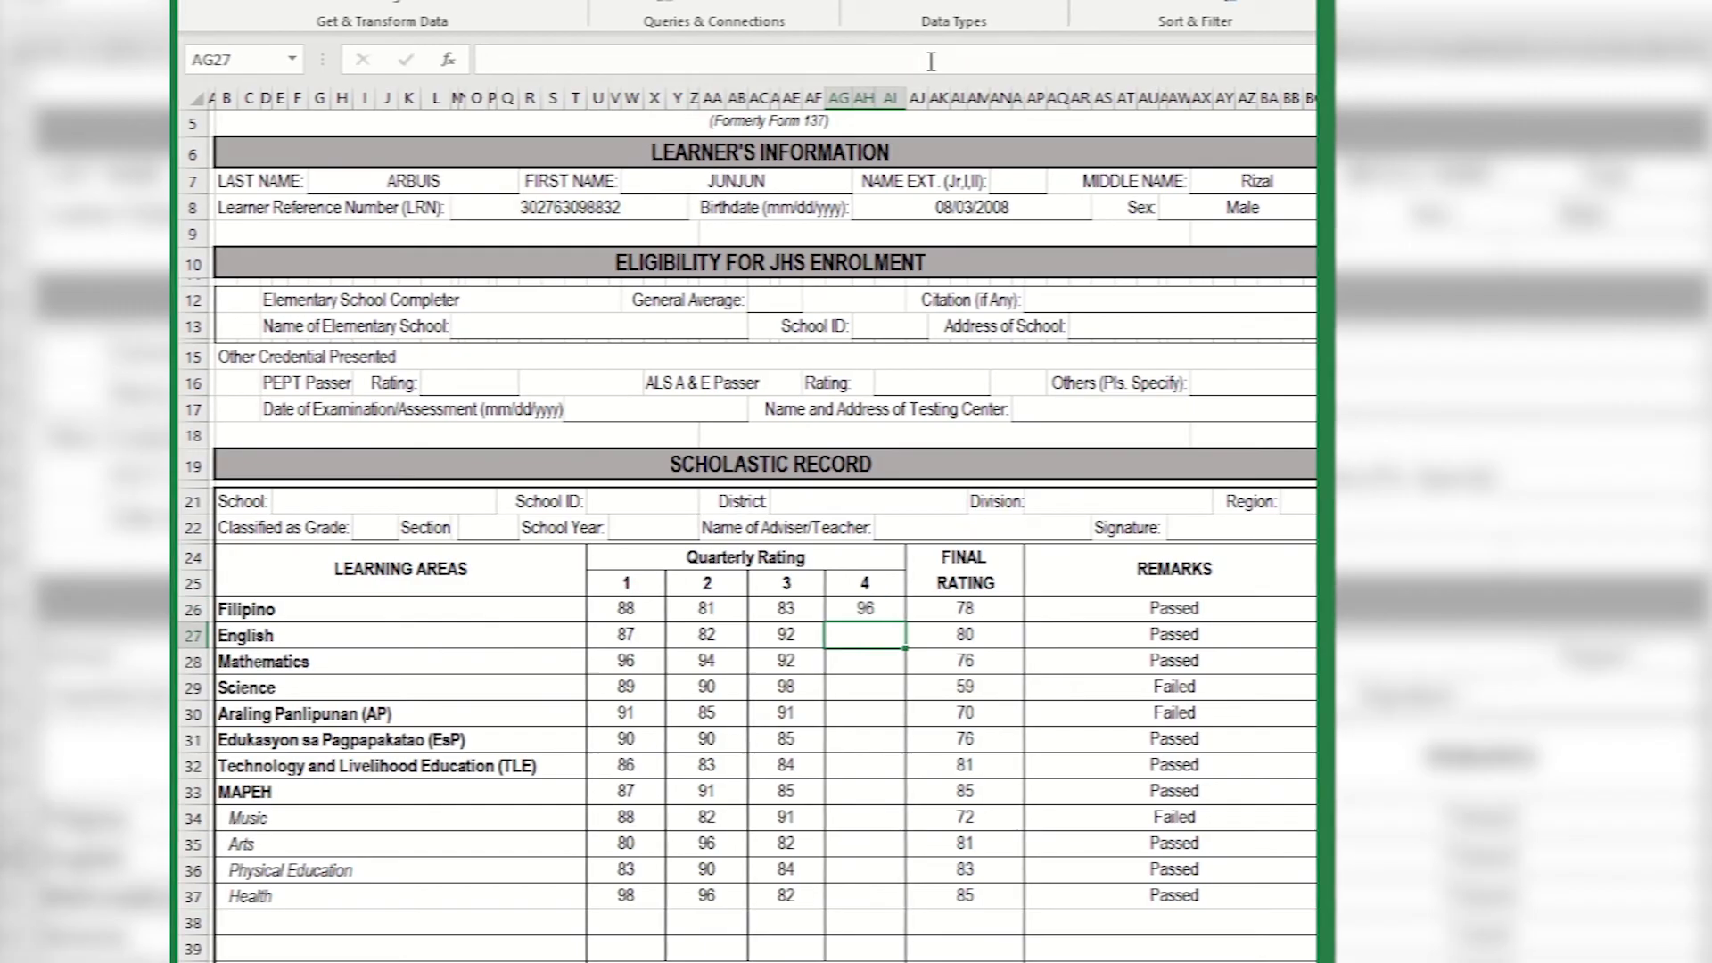
pyautogui.click(872, 607)
pyautogui.moveTo(900, 622); pyautogui.dragTo(889, 913)
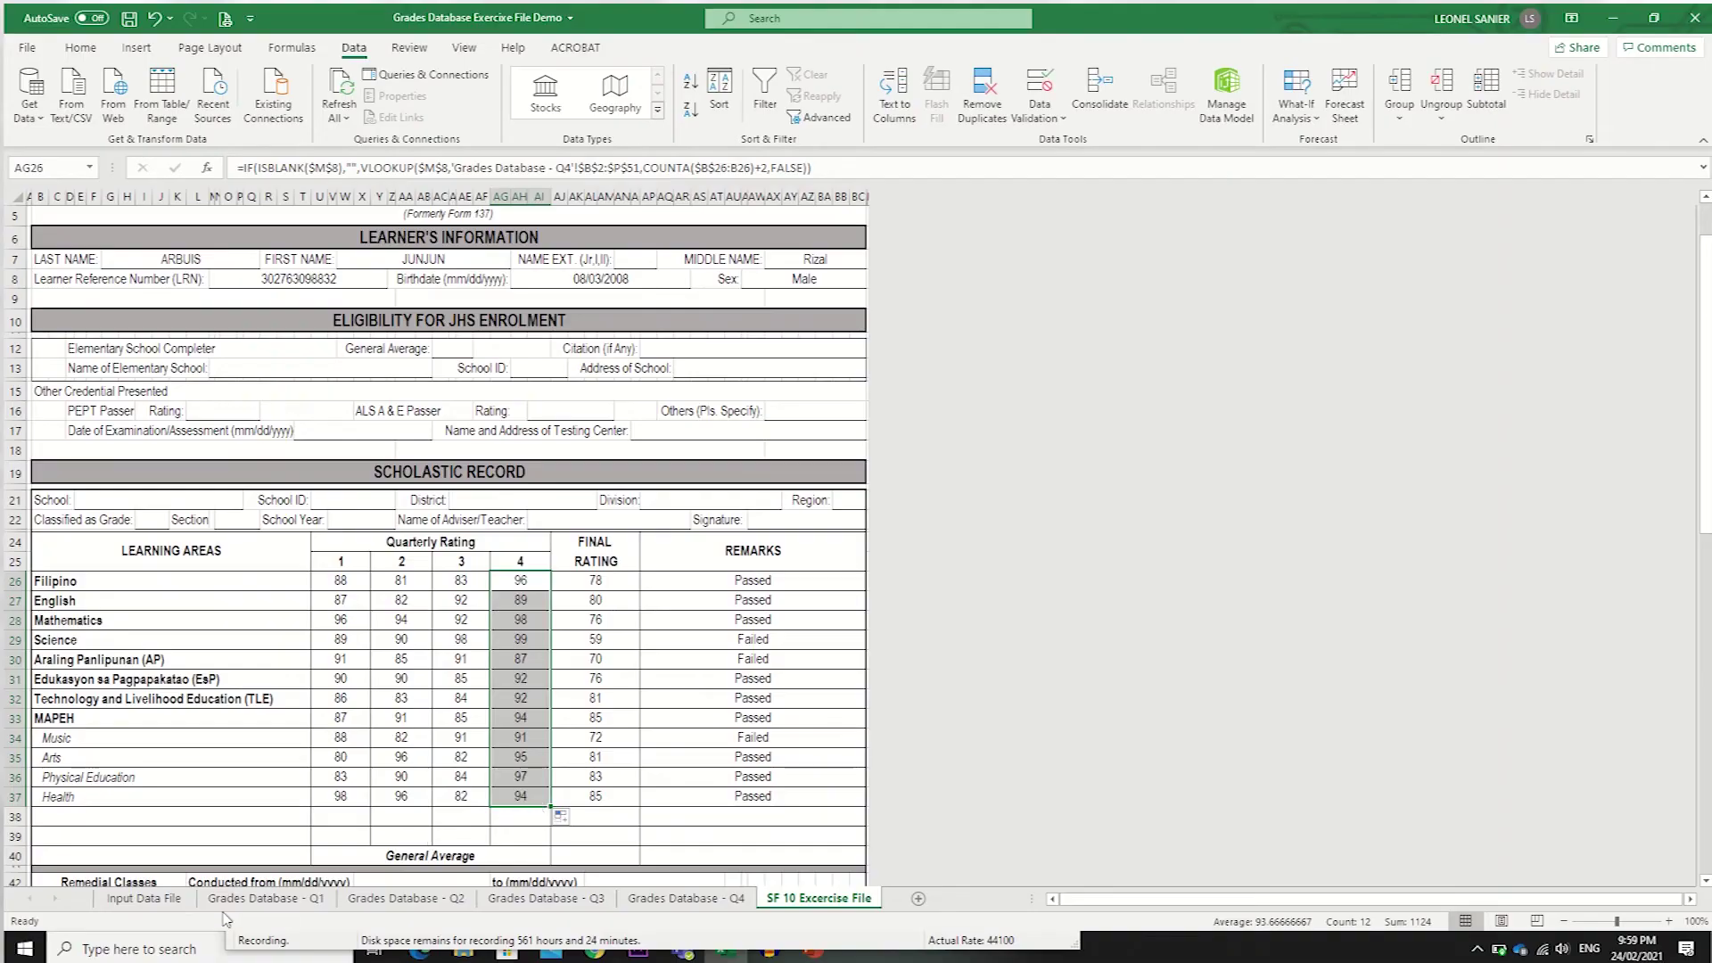
# Look through the Grades Database sheets for Q1 to Q4 and return to the SF 10 Excercise File sheet.
pyautogui.click(258, 899)
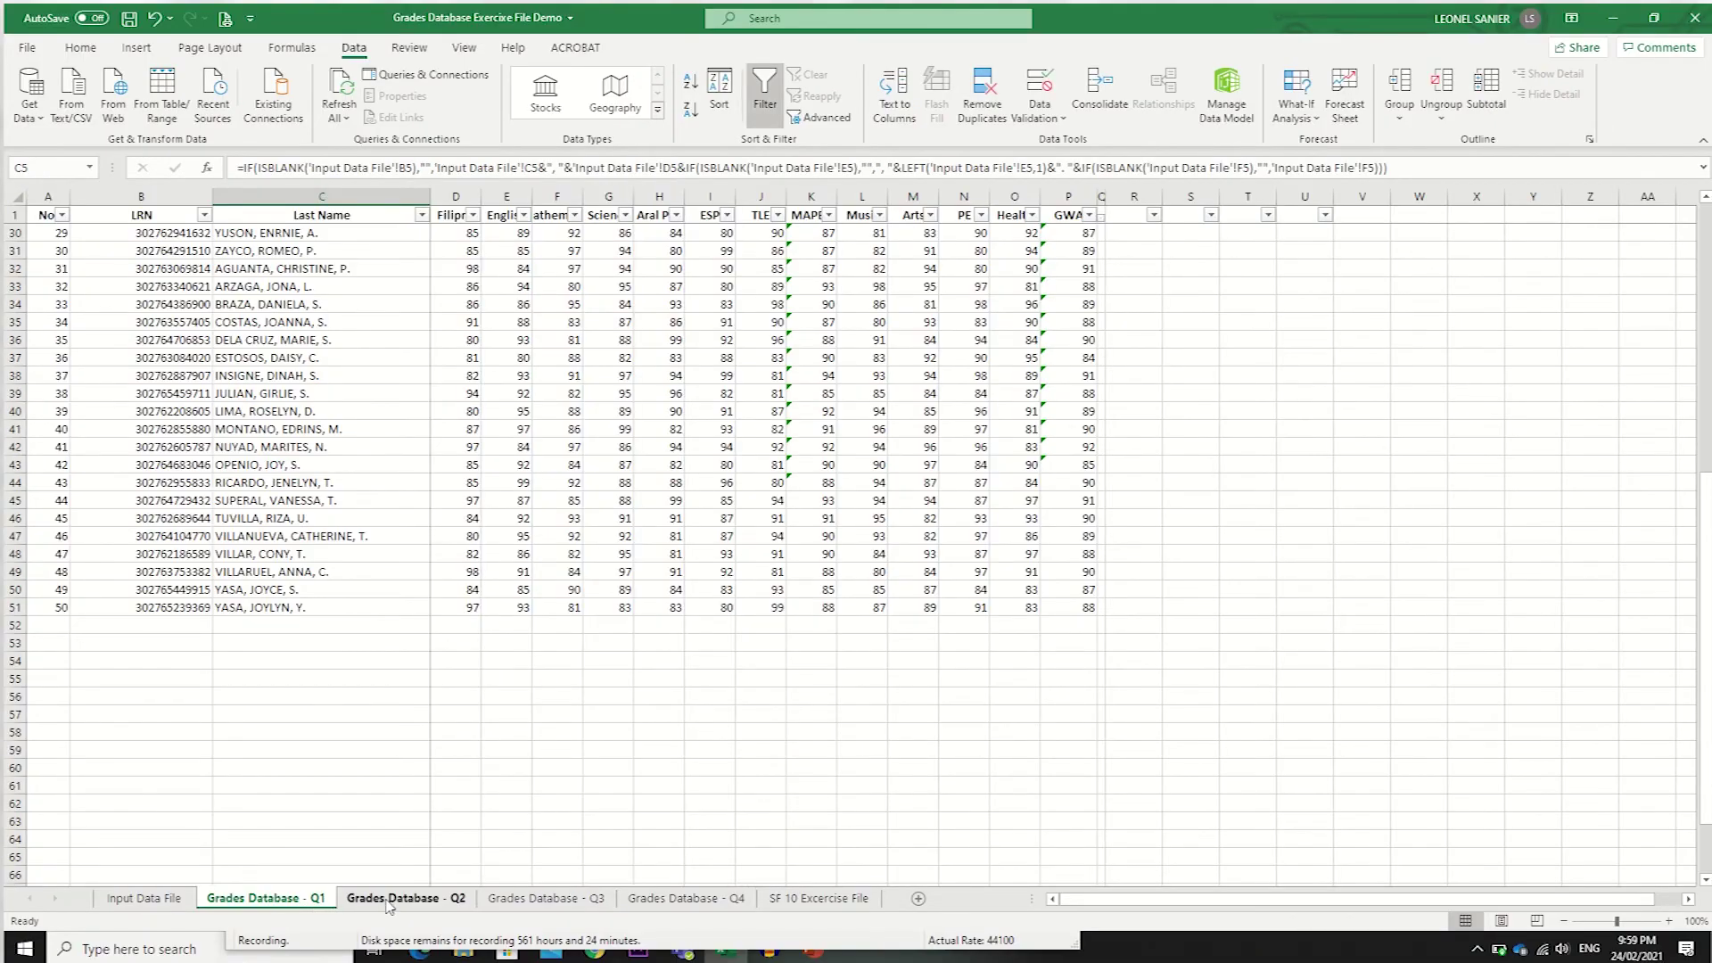
pyautogui.click(392, 899)
pyautogui.click(544, 899)
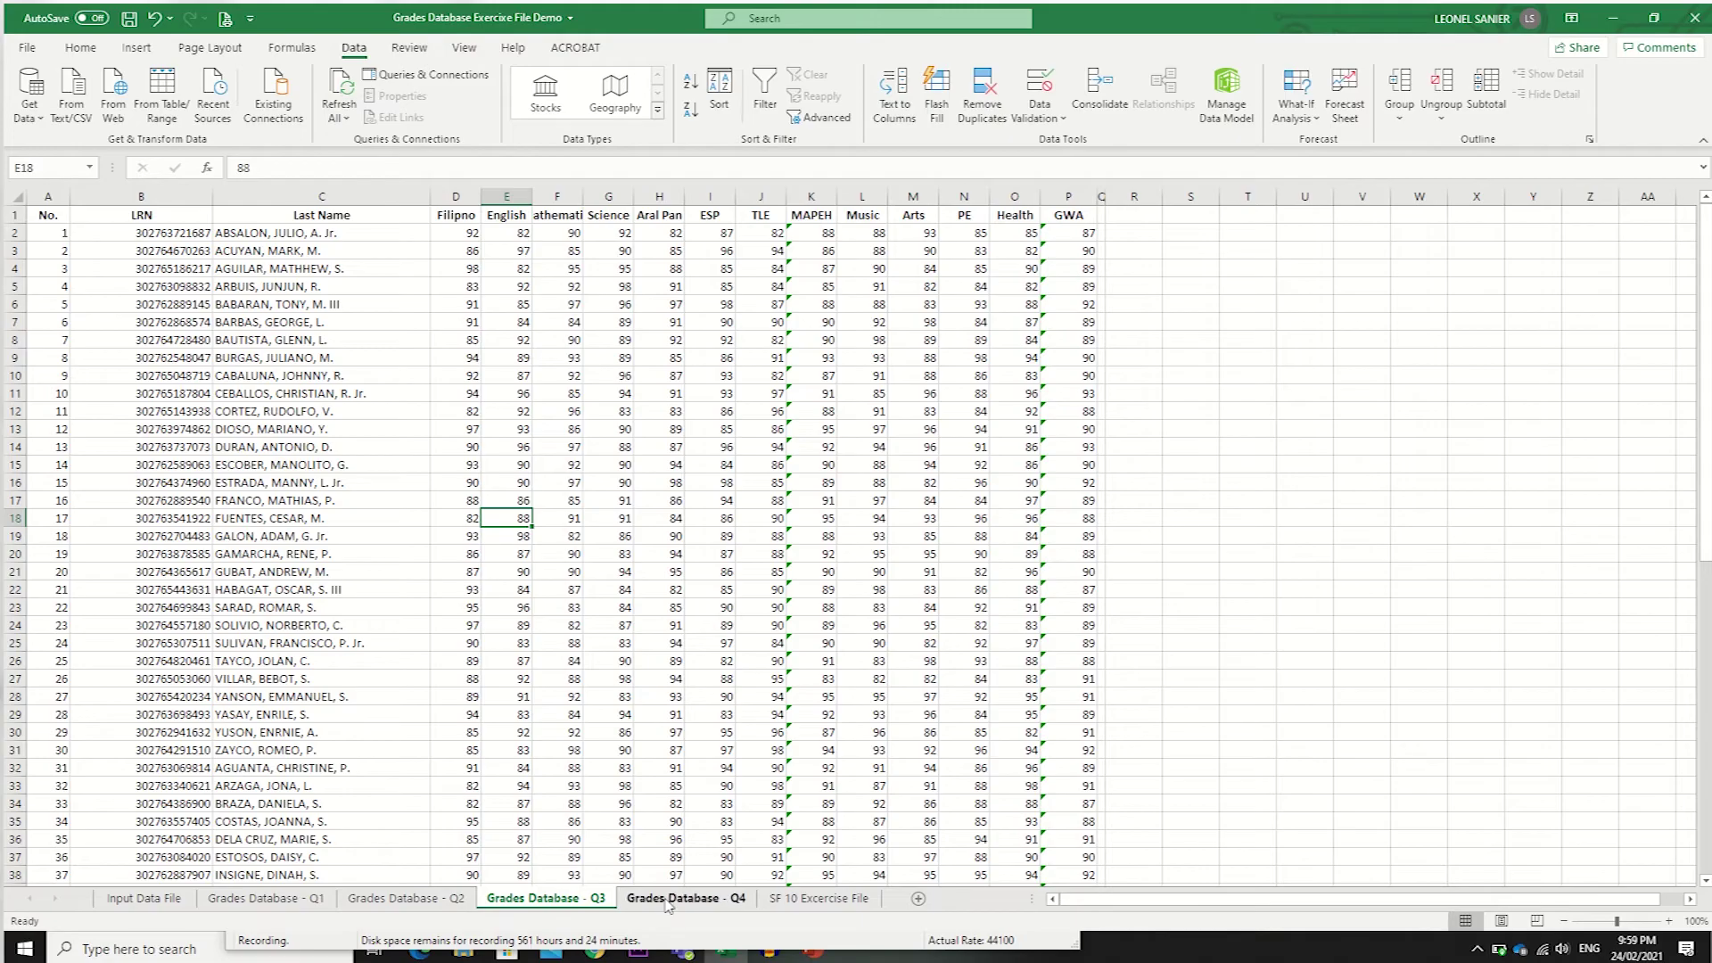
pyautogui.click(669, 901)
pyautogui.click(584, 901)
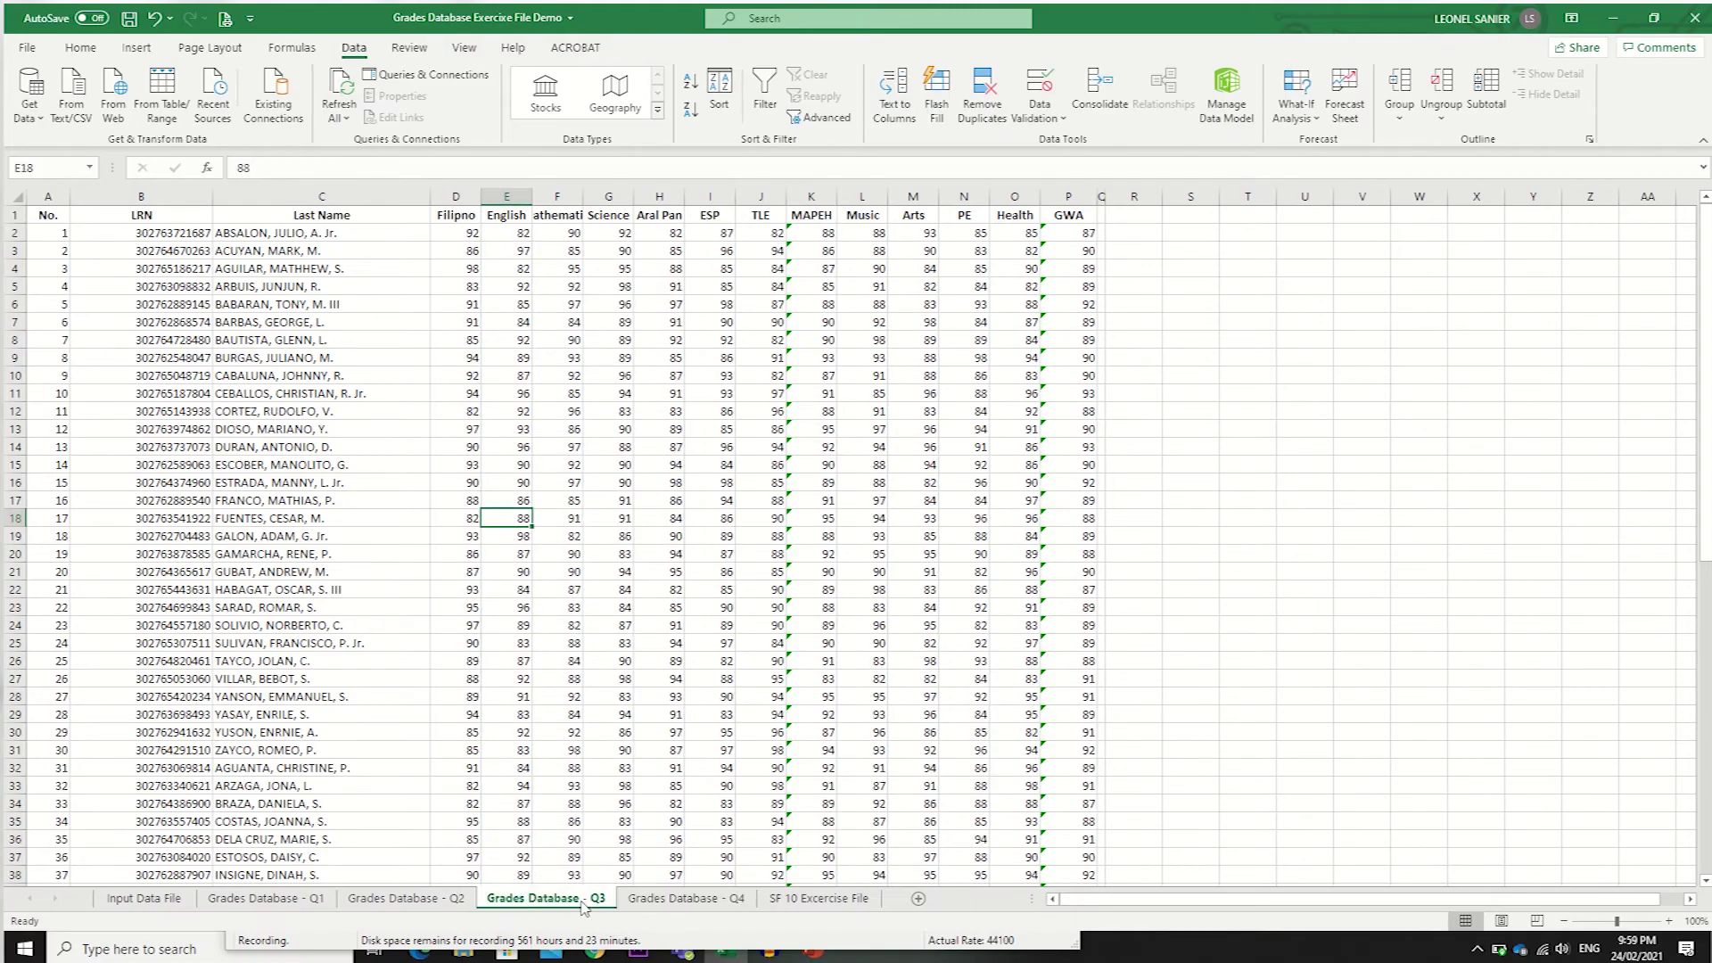
pyautogui.click(437, 902)
pyautogui.click(307, 901)
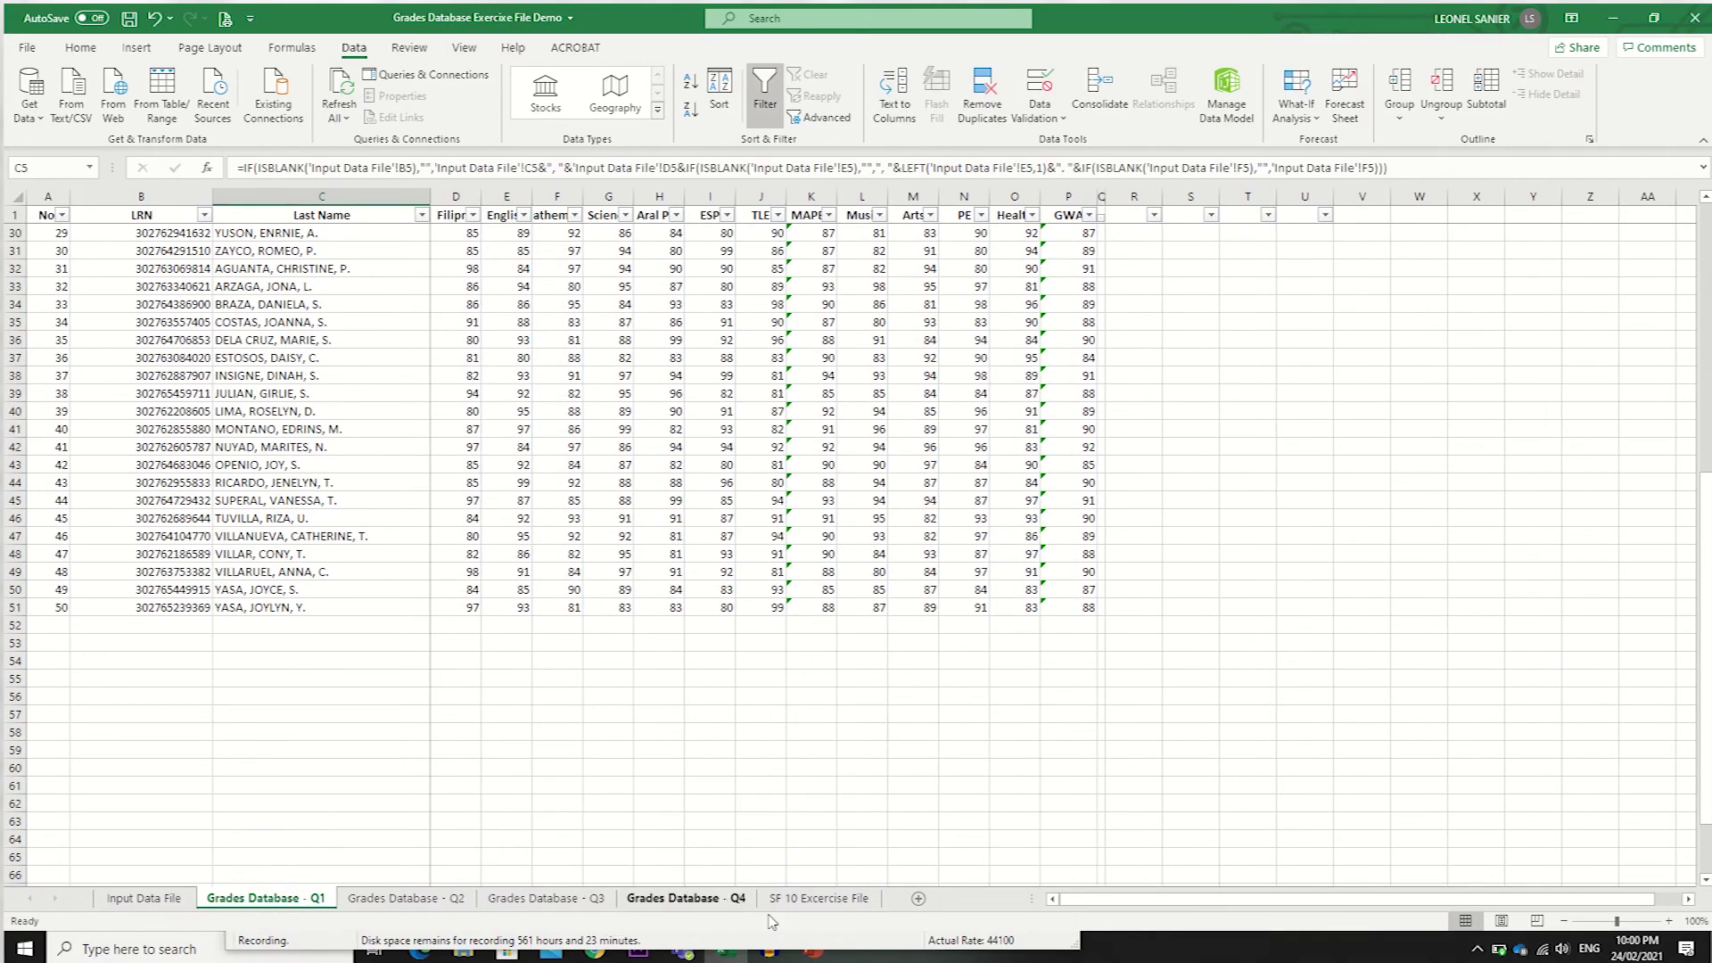
pyautogui.click(800, 901)
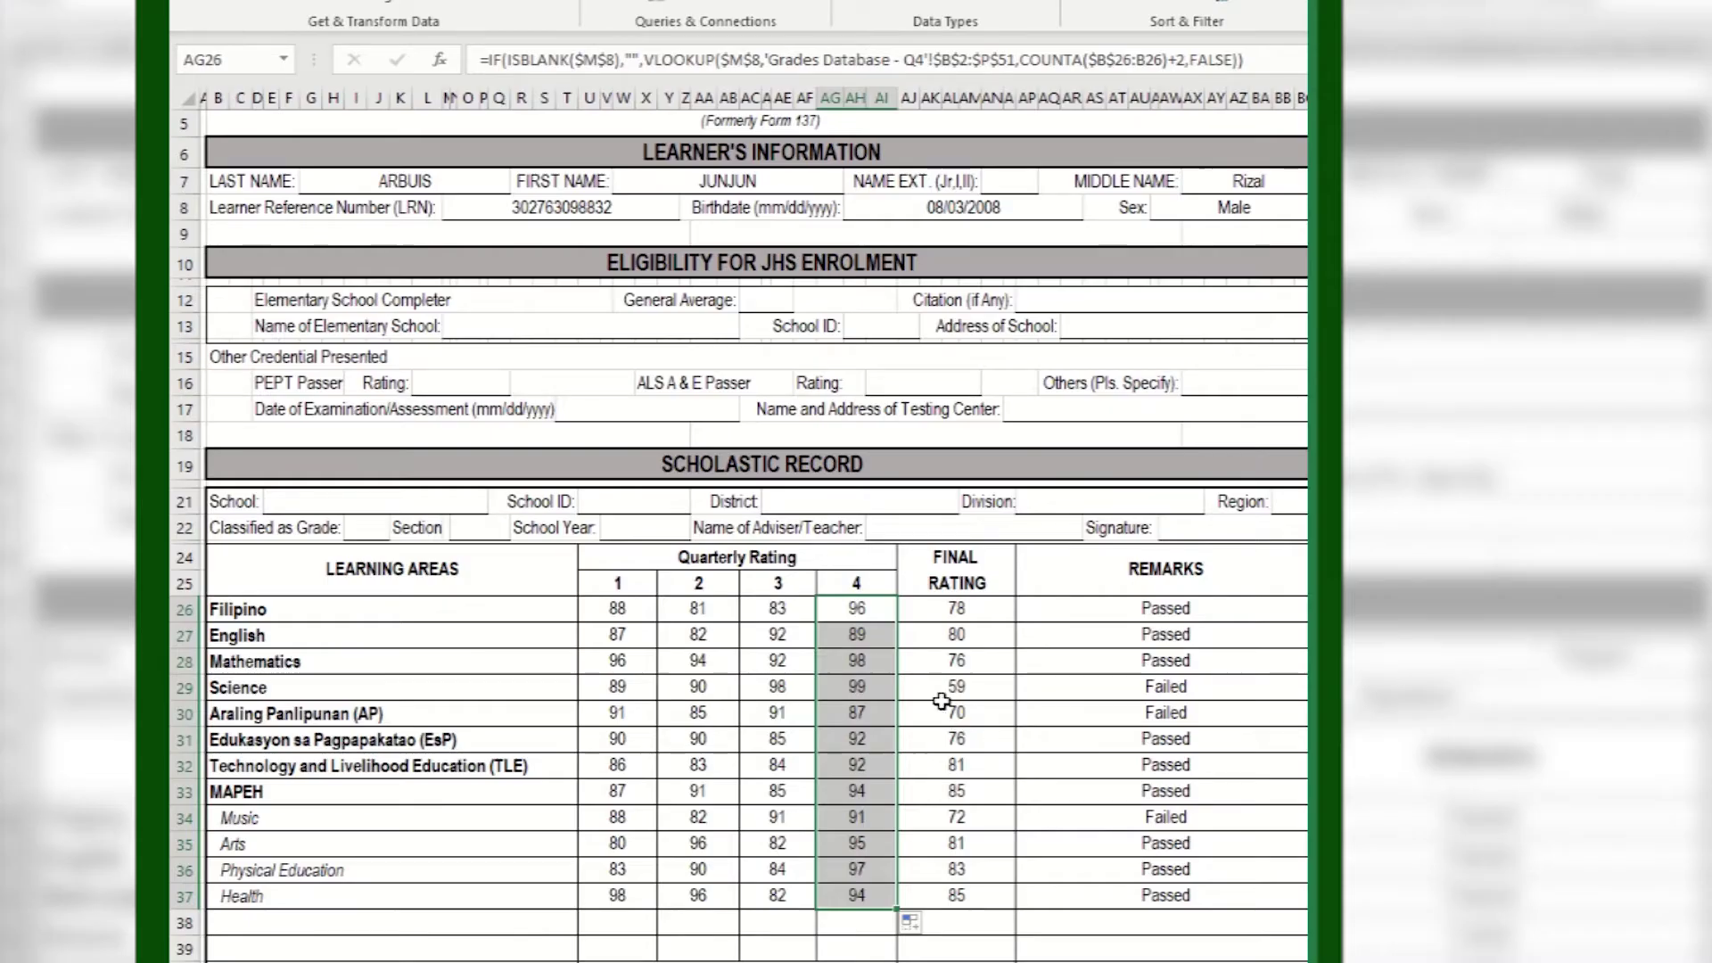
# Clear the Final Rating and Remarks entries for all learning areas from Filipino to Health.
pyautogui.click(918, 709)
pyautogui.moveTo(958, 611); pyautogui.dragTo(985, 908)
pyautogui.press('Delete')
pyautogui.moveTo(1042, 607); pyautogui.dragTo(1147, 895)
pyautogui.press('Delete')
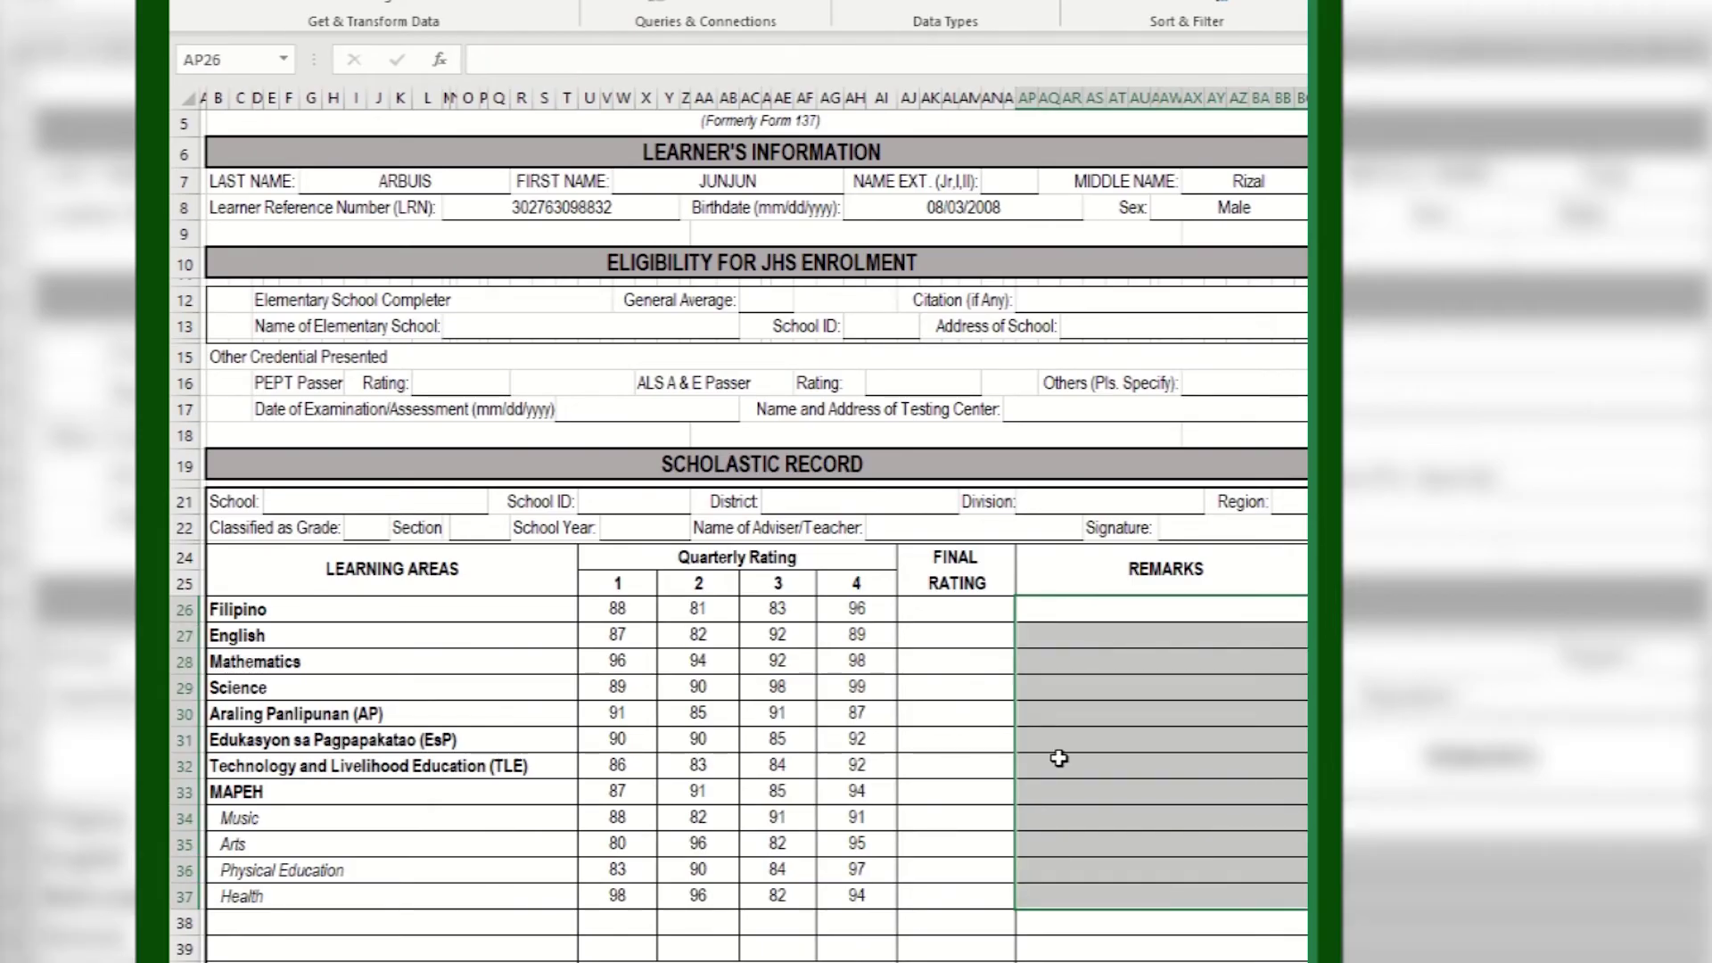
# Enter =AVERAGE(U26:AI26) as the Filipino final rating to average its four quarterly ratings.
pyautogui.click(956, 683)
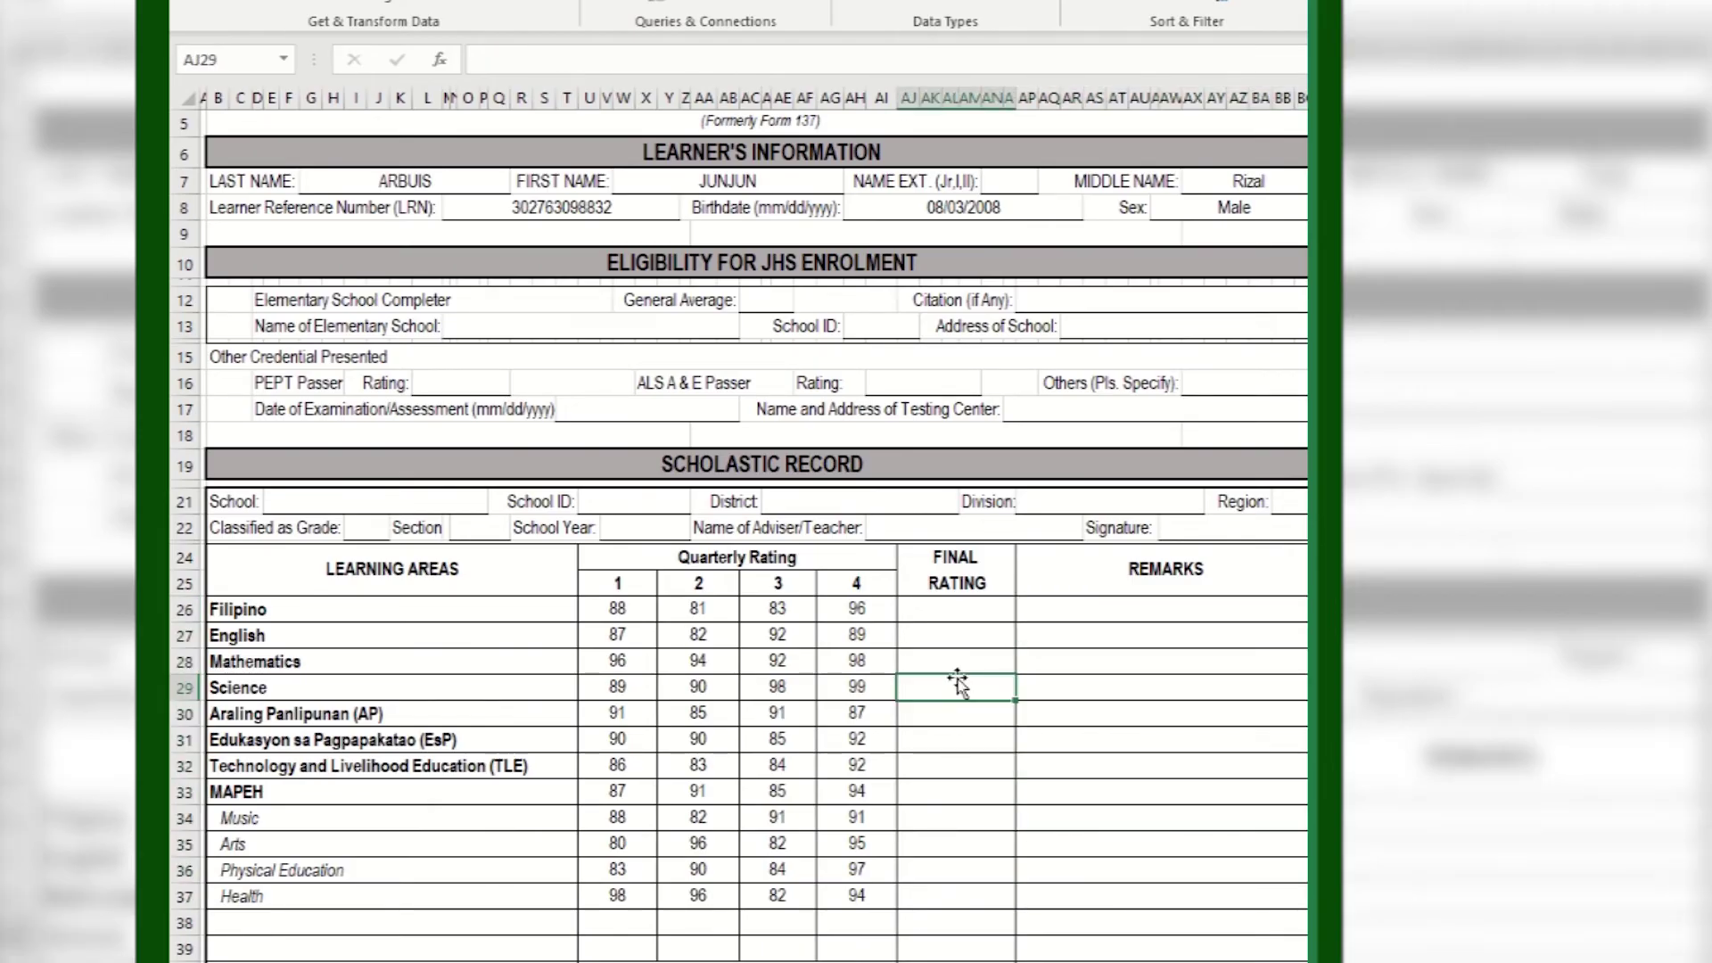
pyautogui.click(941, 631)
pyautogui.click(948, 607)
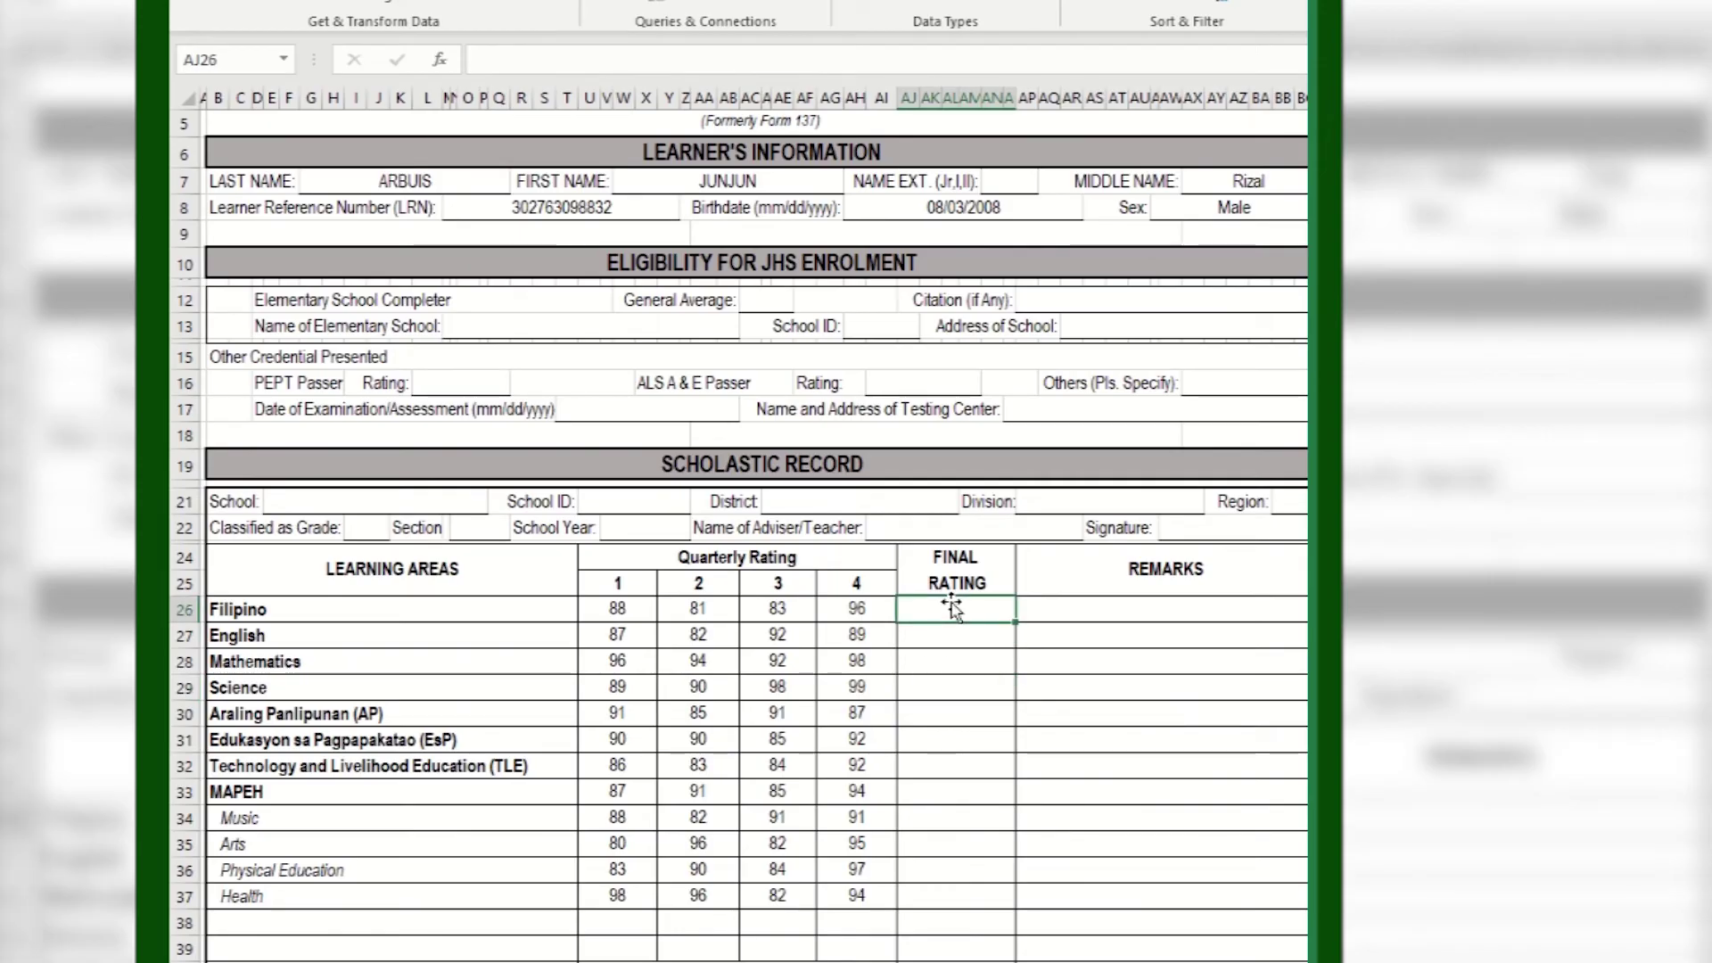
pyautogui.write('=')
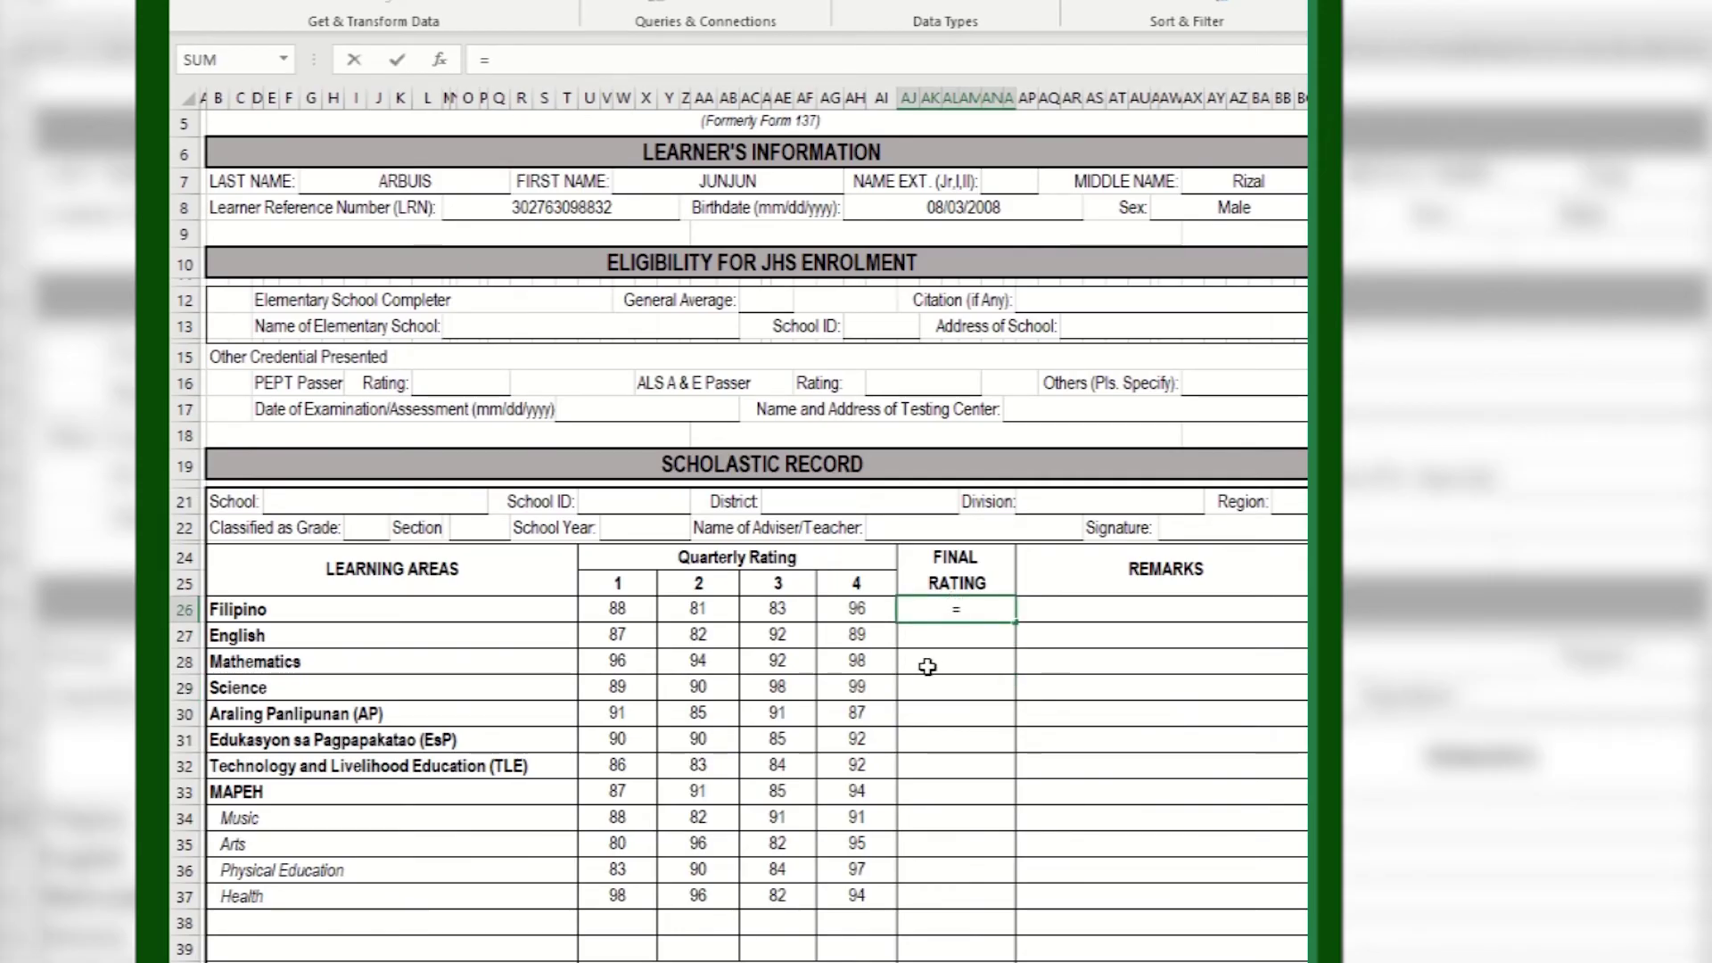
pyautogui.write('ave')
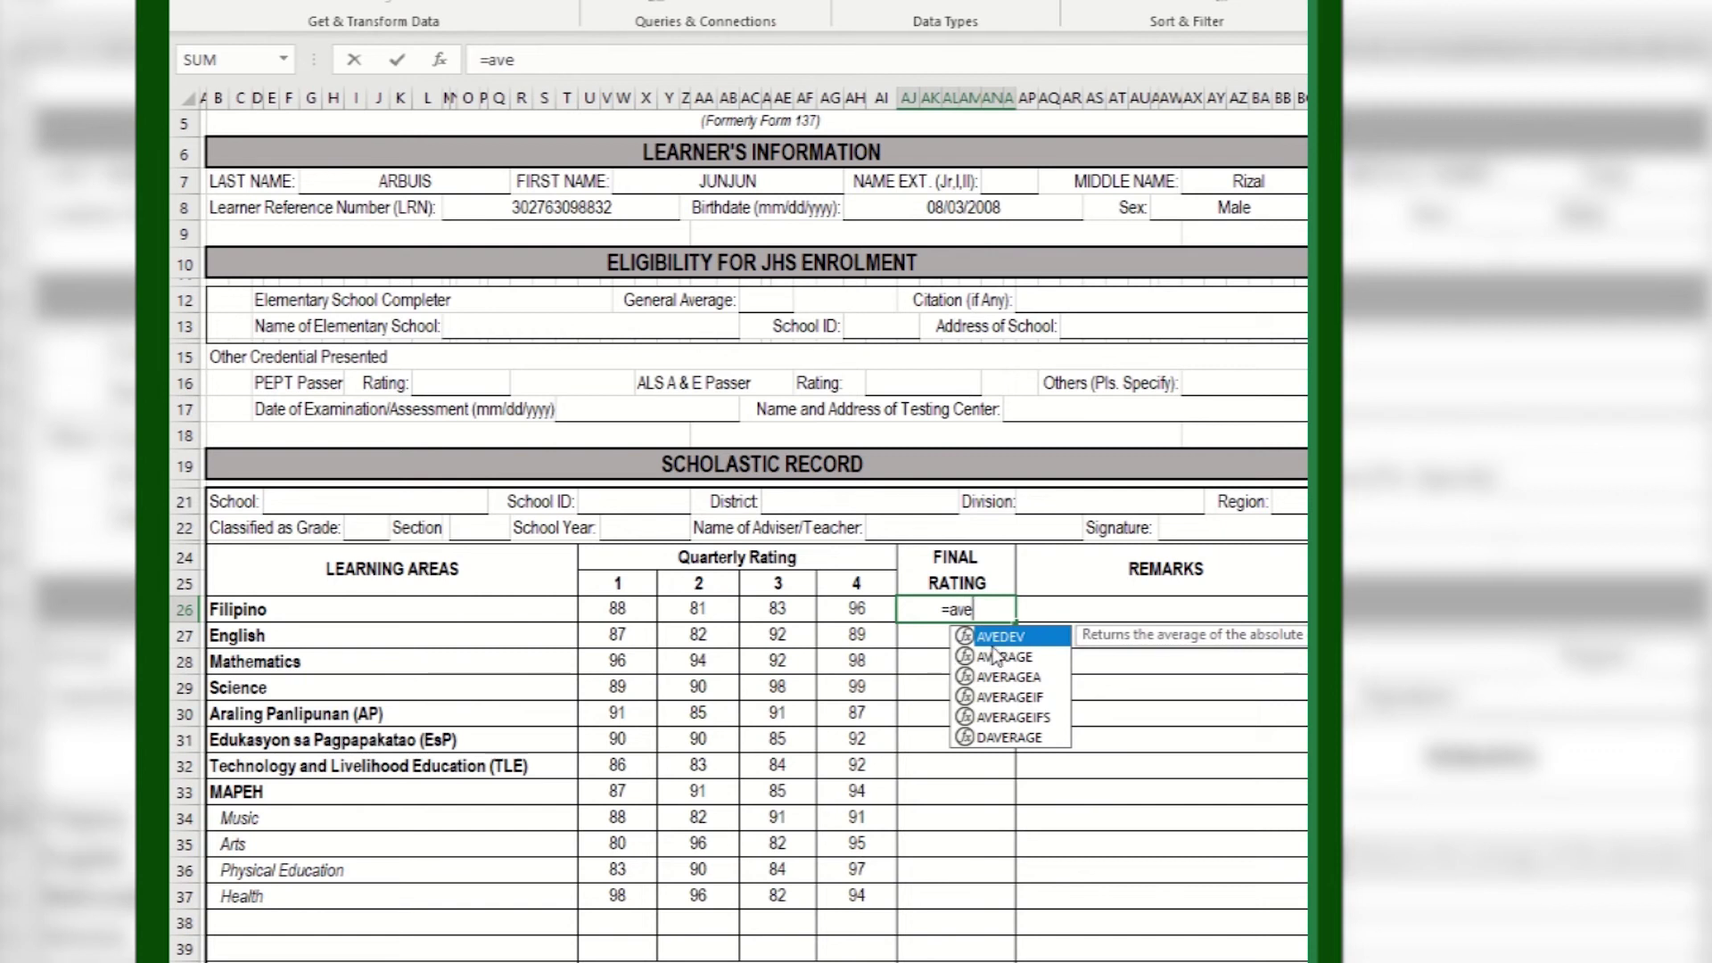
pyautogui.doubleClick(997, 658)
pyautogui.moveTo(622, 622); pyautogui.dragTo(844, 611)
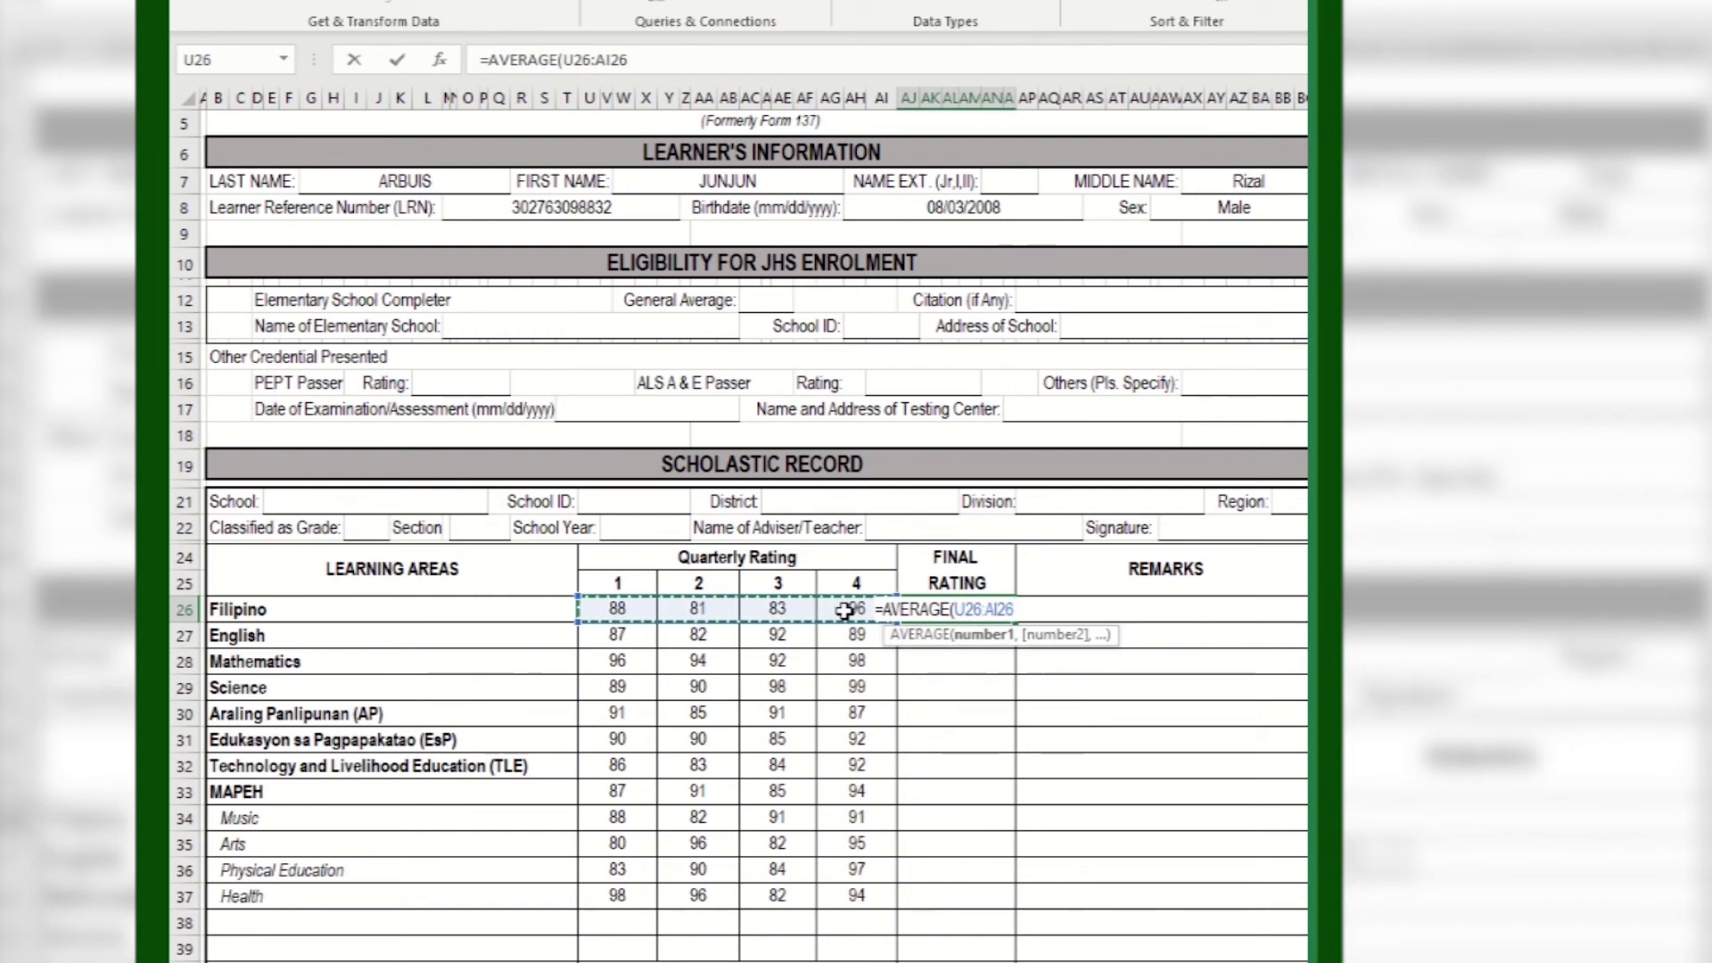
pyautogui.write(')')
pyautogui.press('Return')
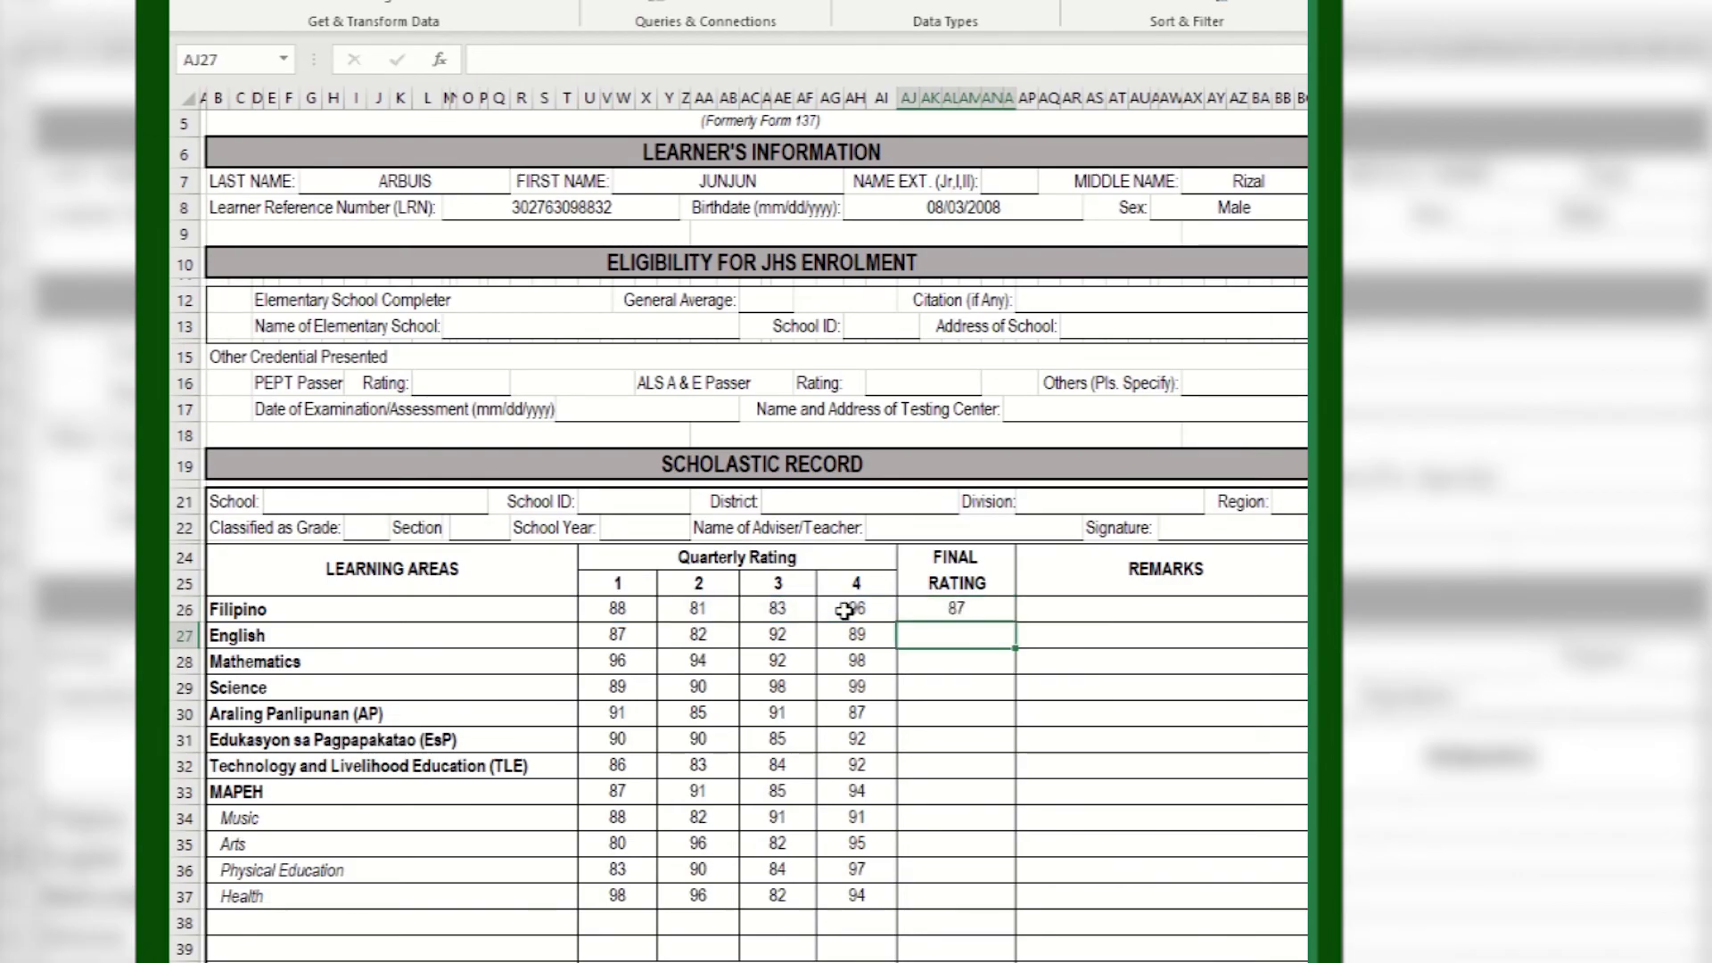
# Insert the ROUND function before AVERAGE in the Filipino final rating formula.
pyautogui.click(965, 607)
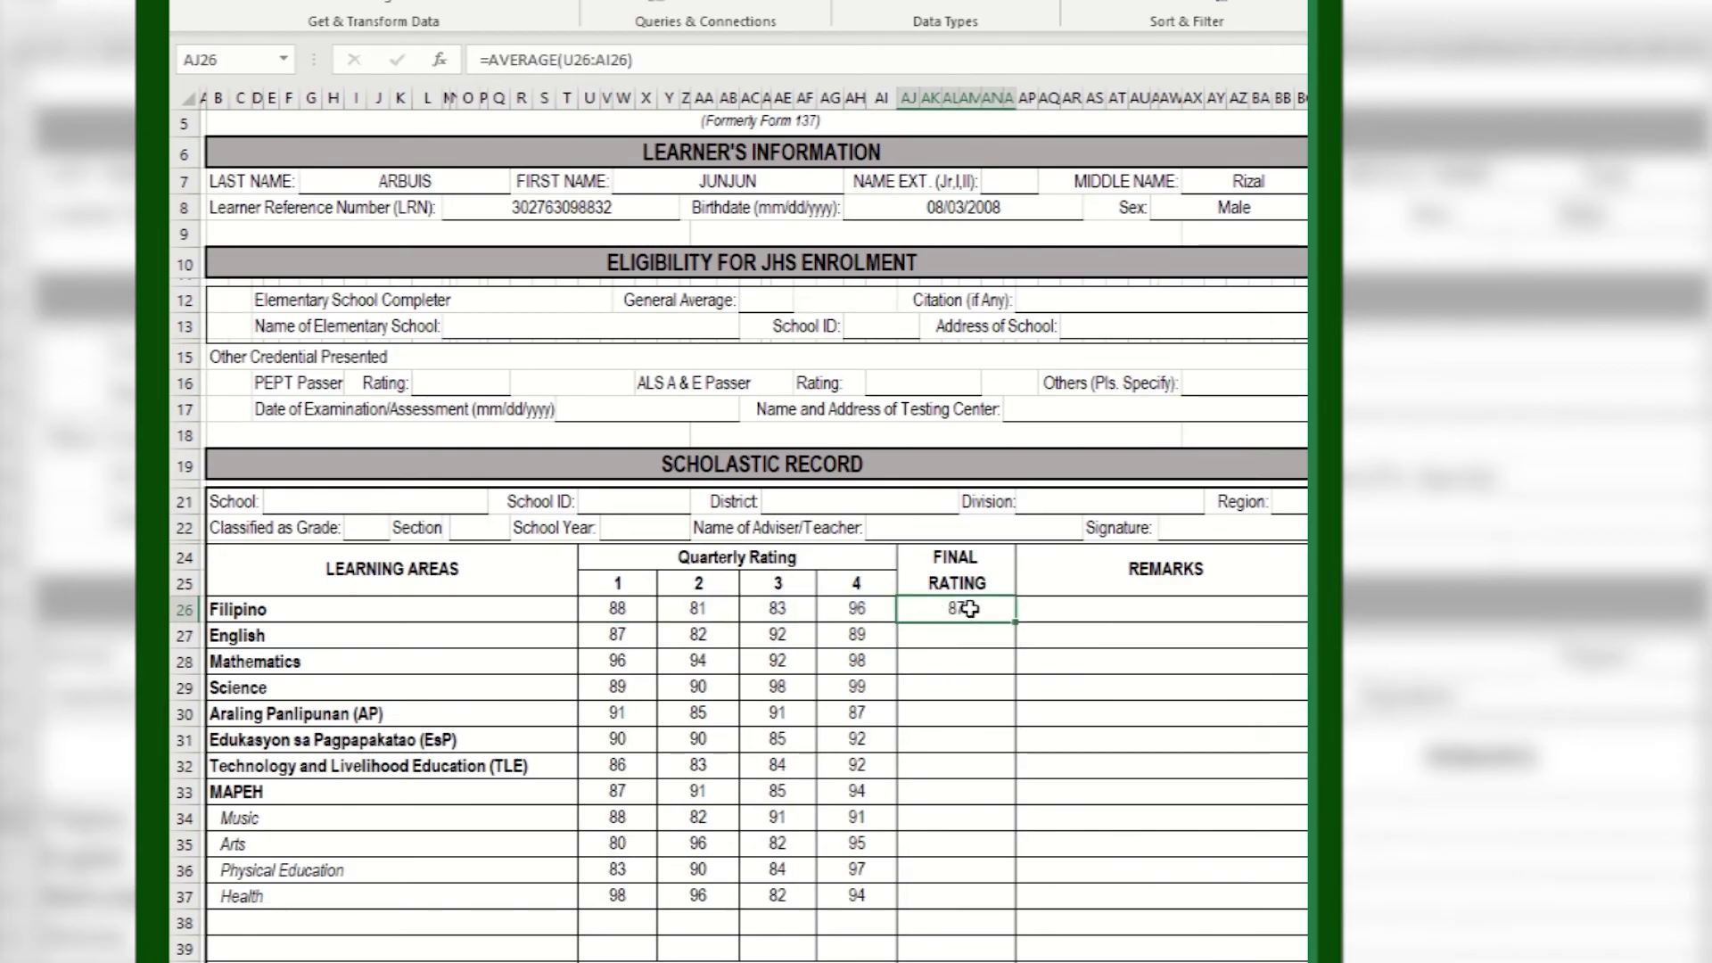
pyautogui.click(488, 60)
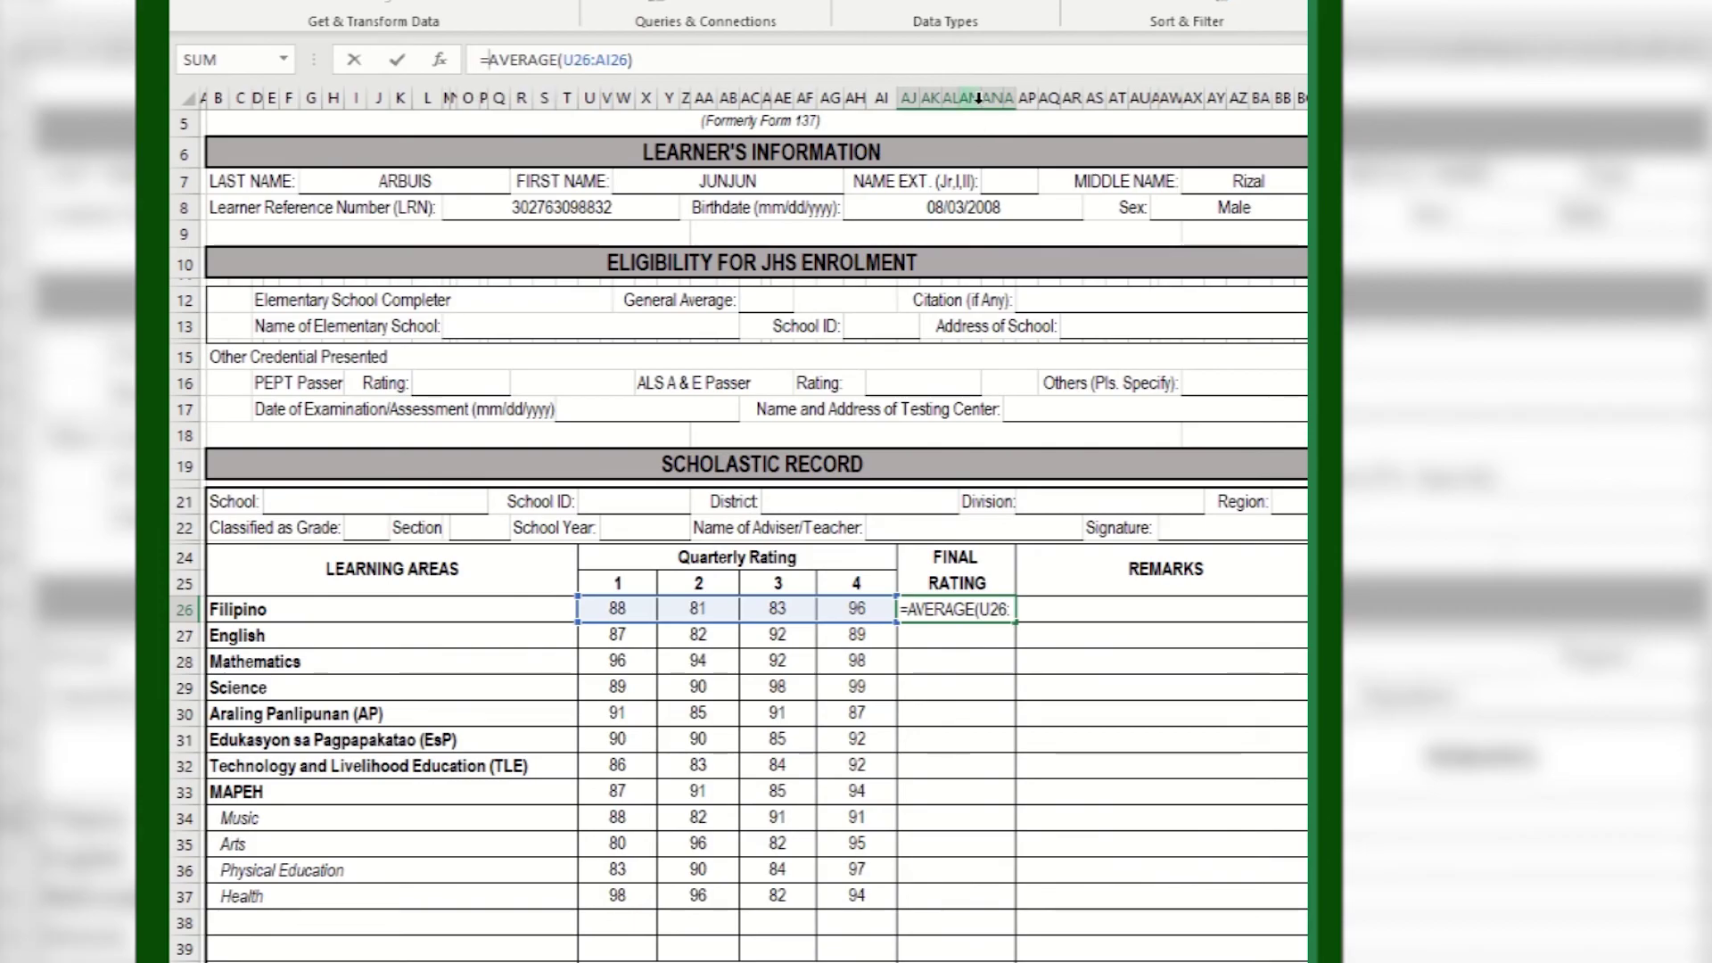
pyautogui.write('round')
pyautogui.press('BackSpace')
pyautogui.press('BackSpace')
pyautogui.press('BackSpace')
pyautogui.press('BackSpace')
pyautogui.press('BackSpace')
pyautogui.write('round')
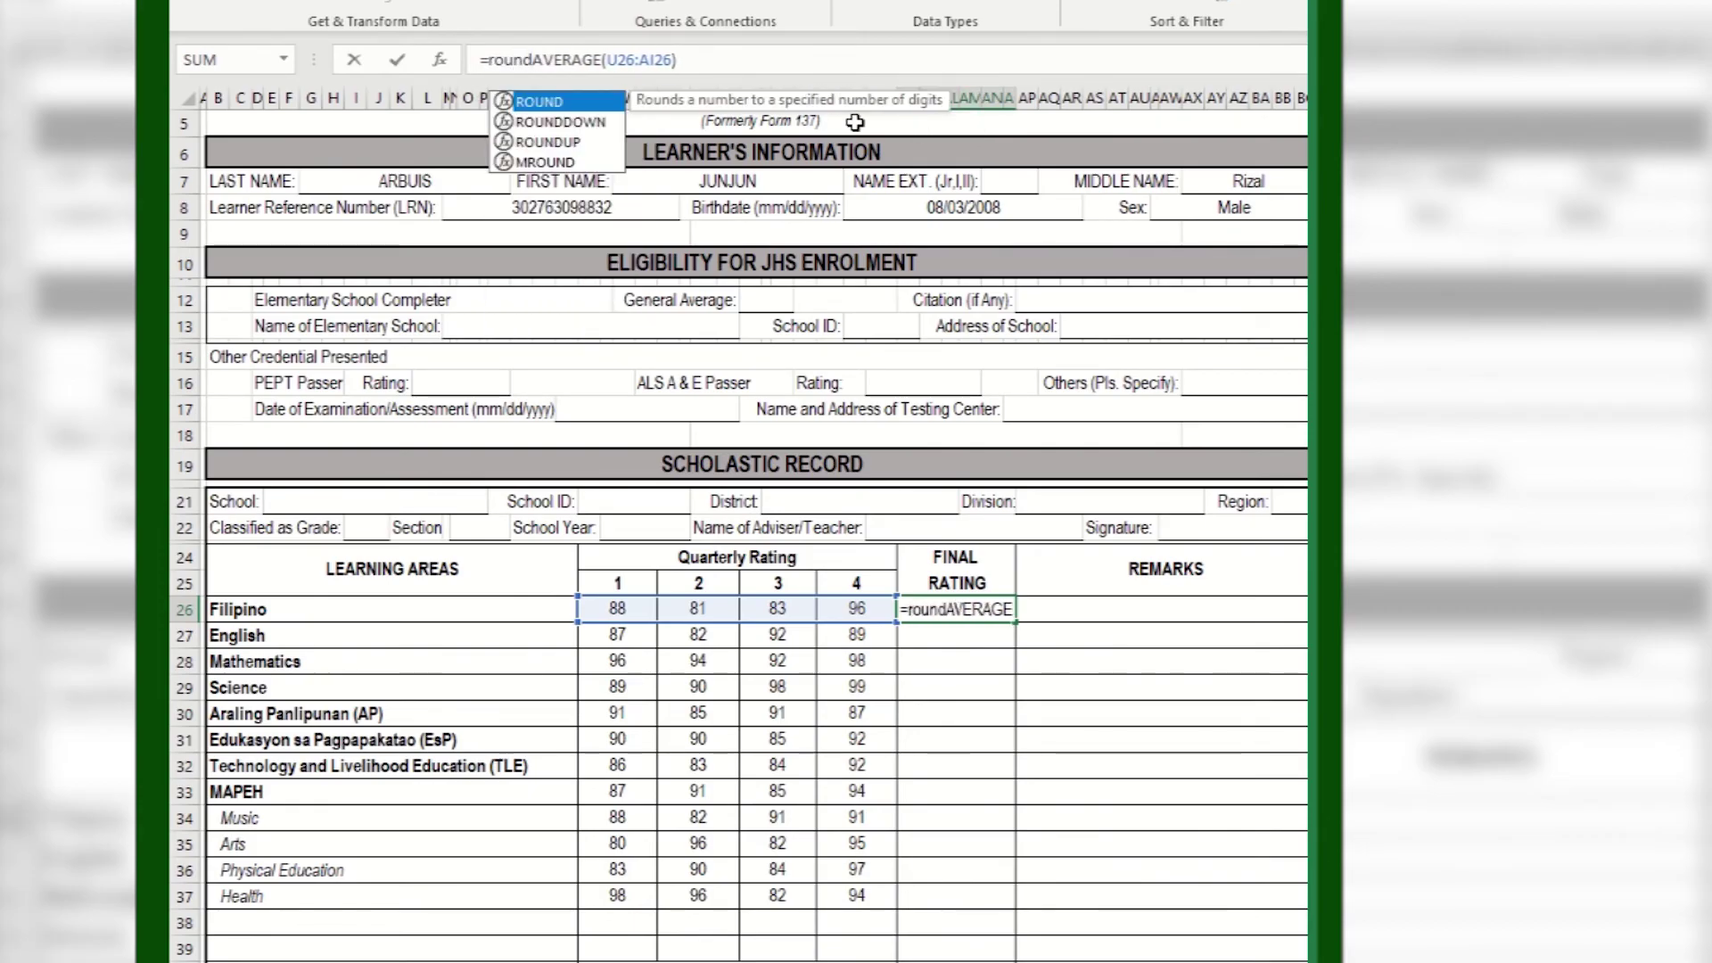
pyautogui.doubleClick(593, 103)
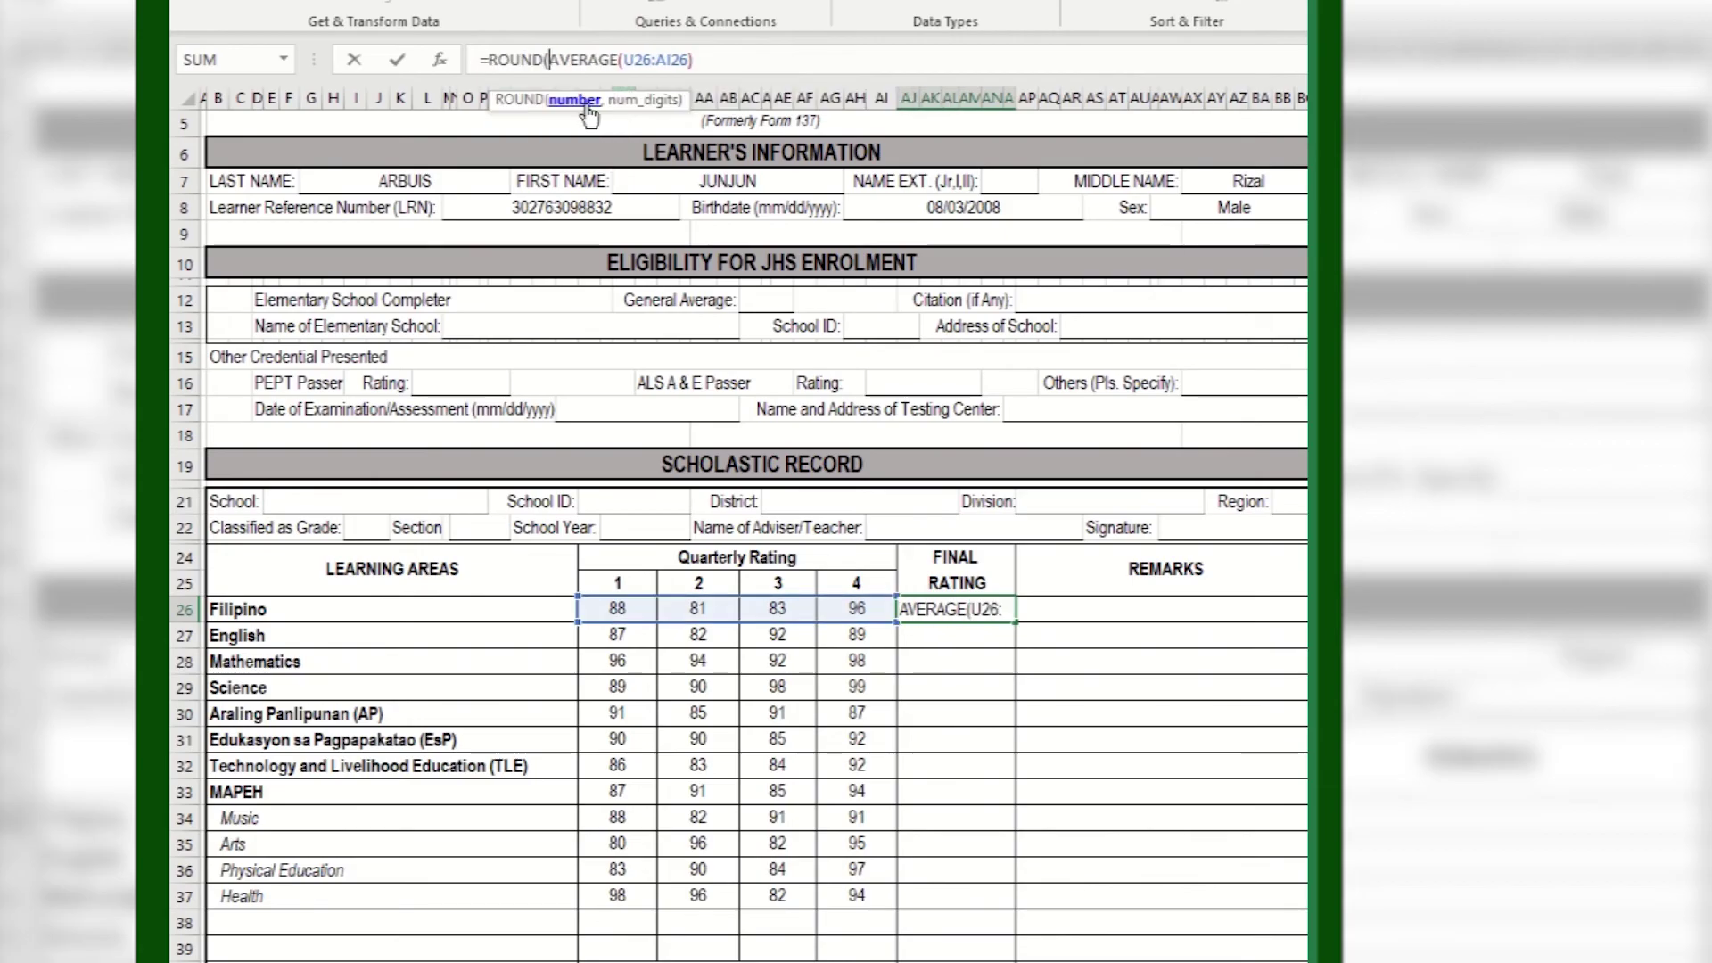
# Complete the final rating formula as =ROUND(AVERAGE(U26:AI26),0) and fill it down through the Health row.
pyautogui.click(713, 58)
pyautogui.write(',0')
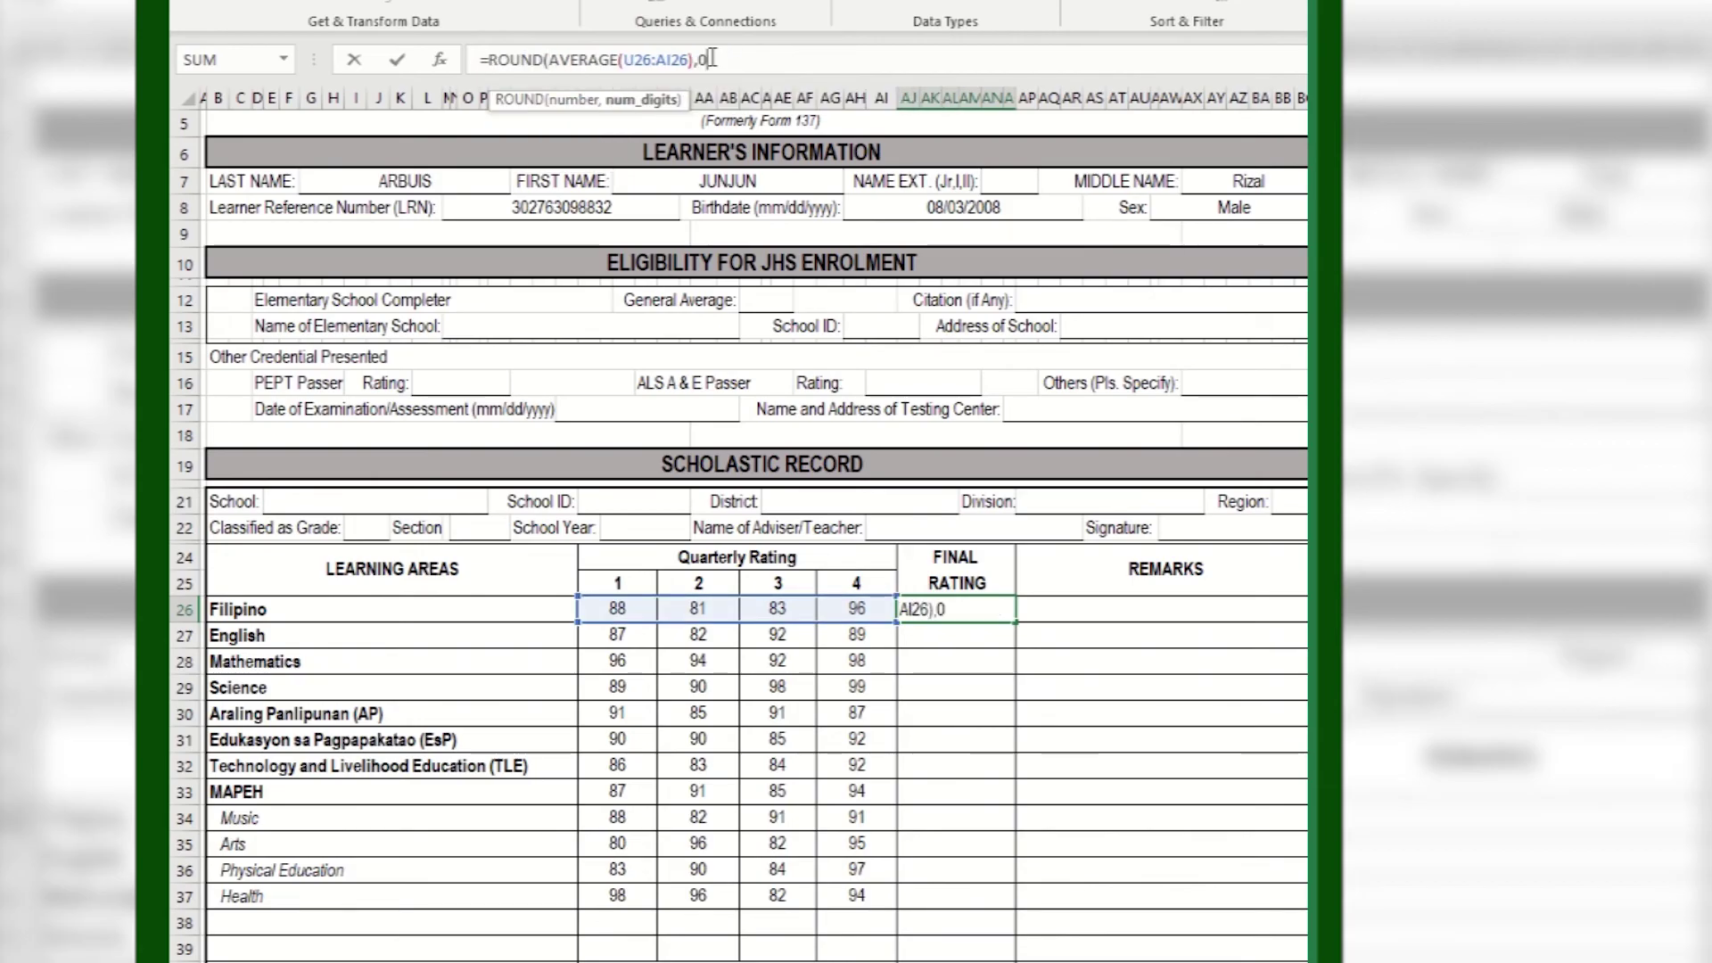
pyautogui.write(')')
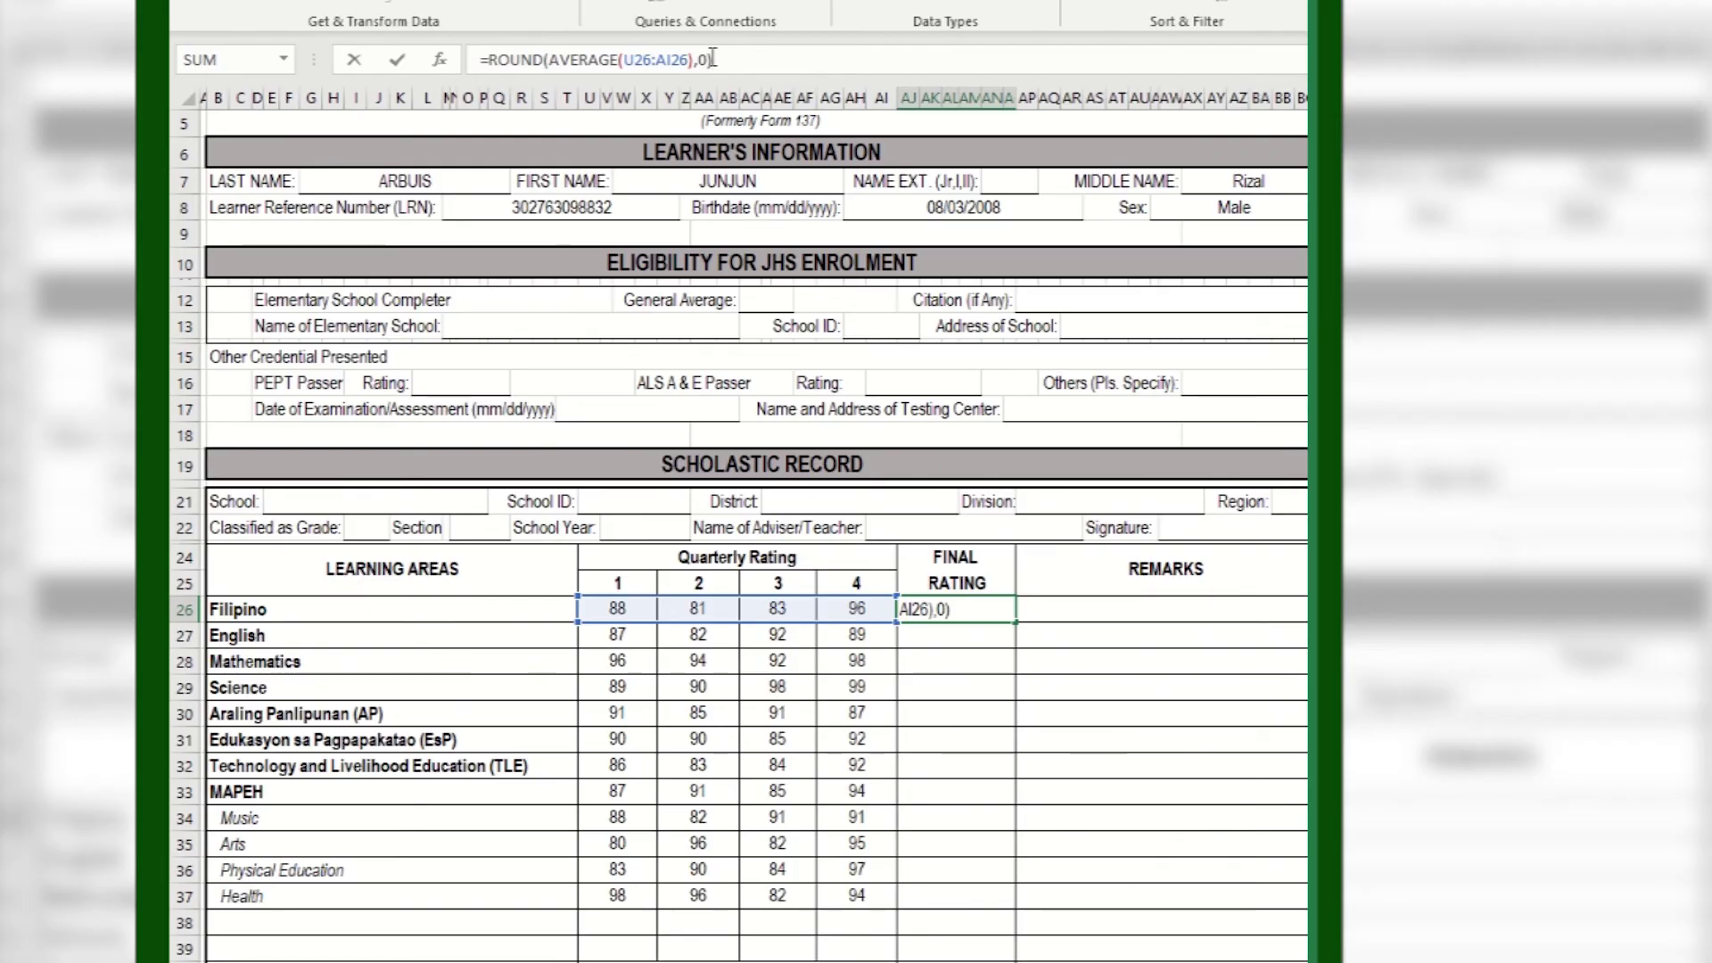
pyautogui.press('Return')
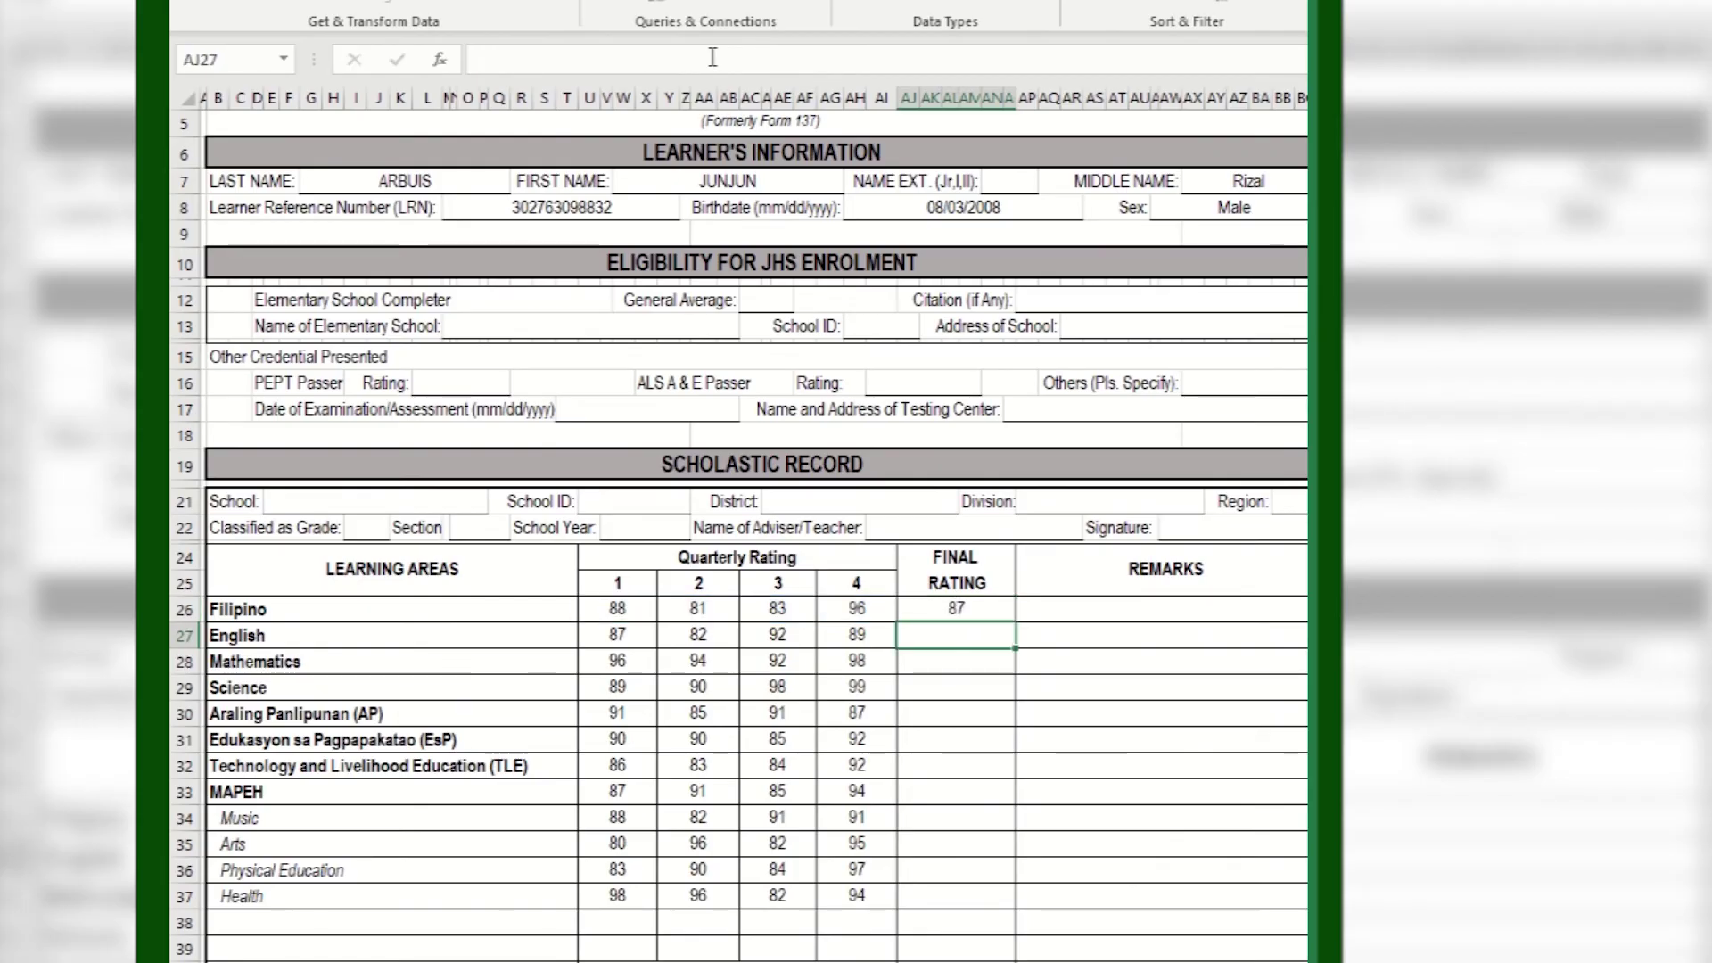
pyautogui.click(984, 610)
pyautogui.moveTo(1019, 621); pyautogui.dragTo(991, 909)
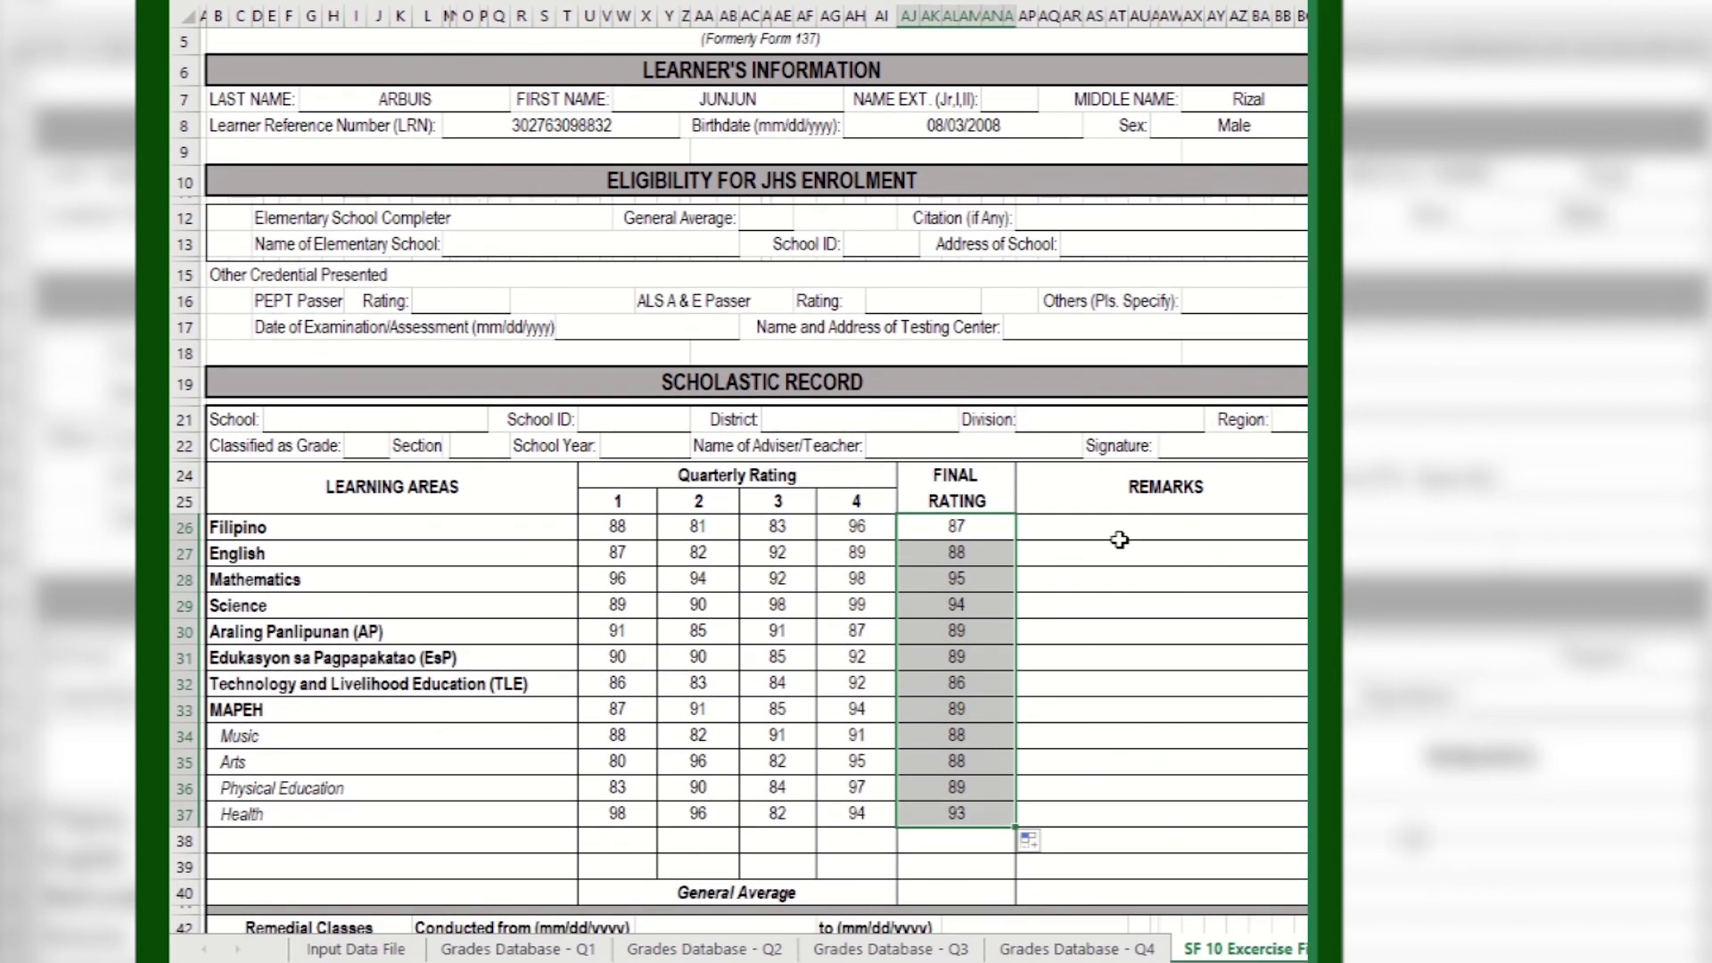
# Begin the General Average final rating formula with ROUND and a nested AVERAGE function.
pyautogui.click(1119, 610)
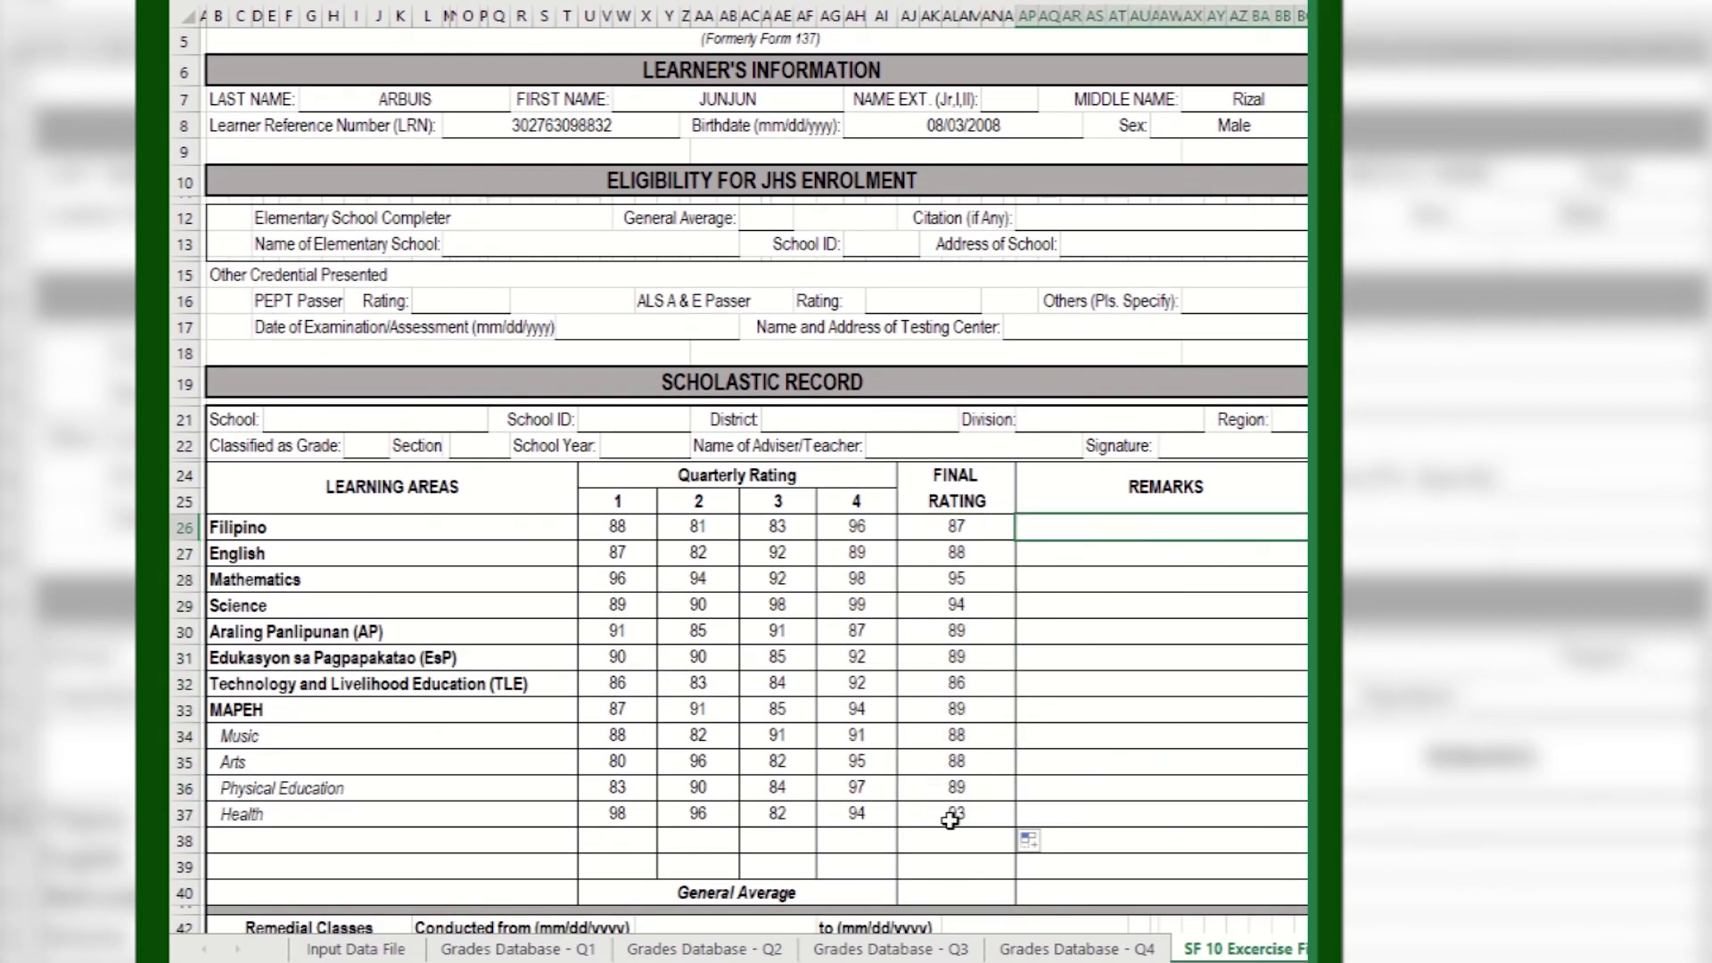
pyautogui.click(953, 892)
pyautogui.doubleClick(954, 891)
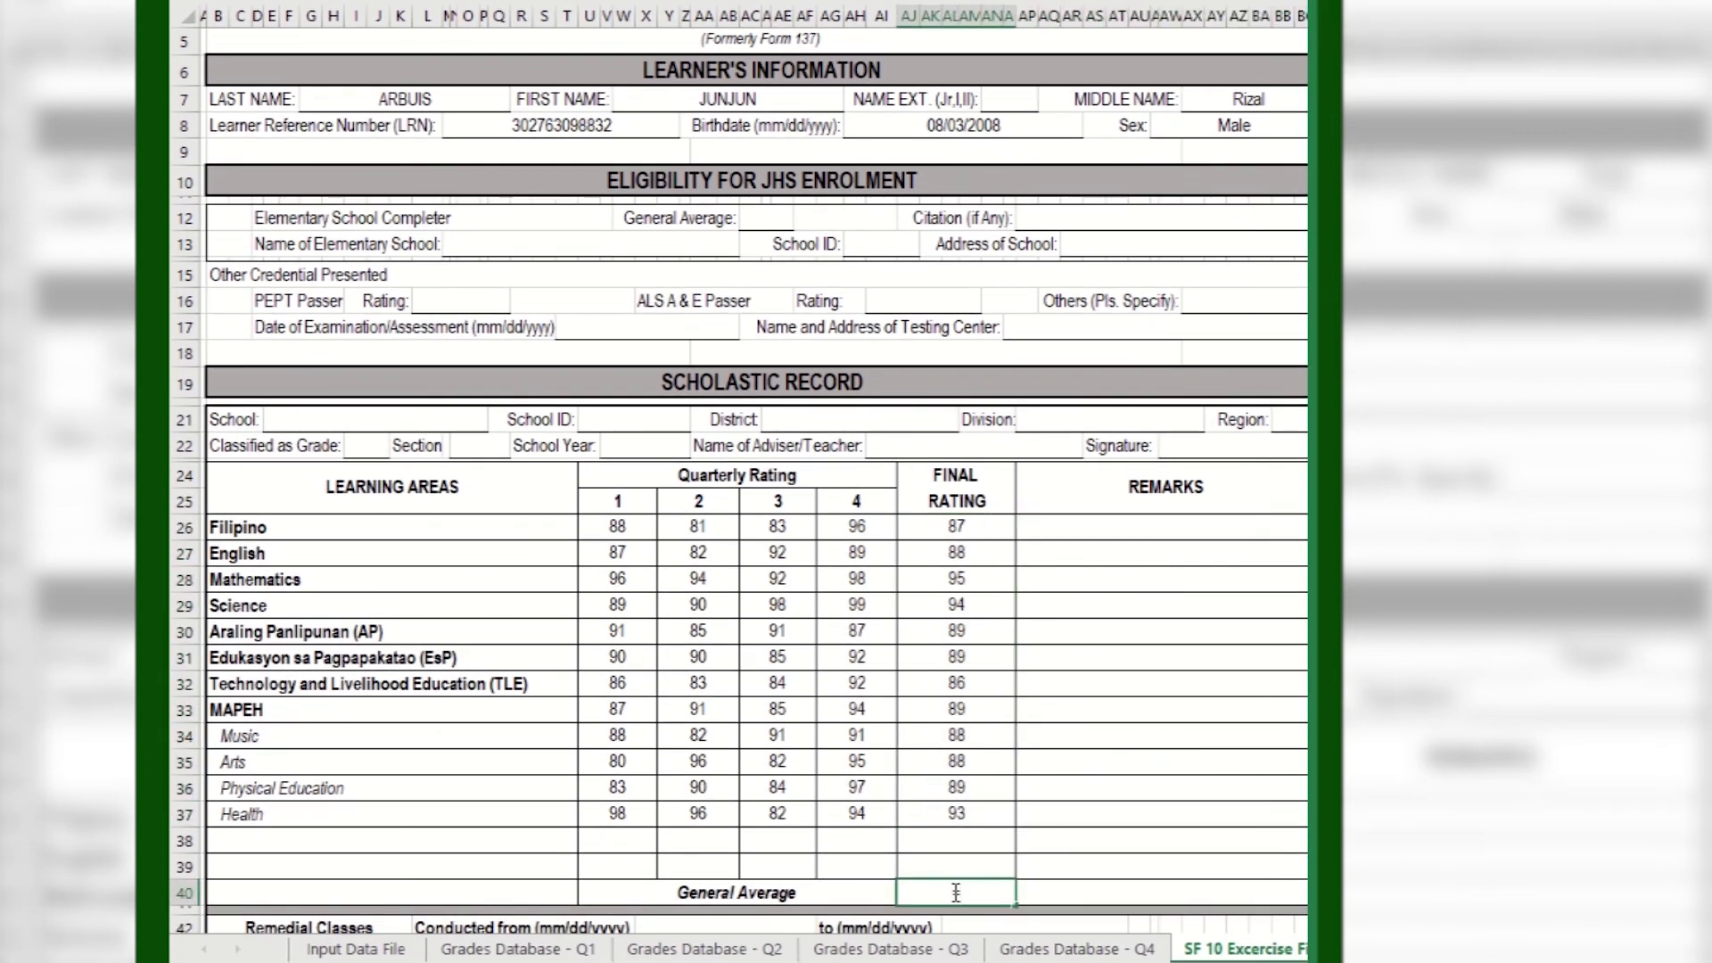
pyautogui.write('=roun')
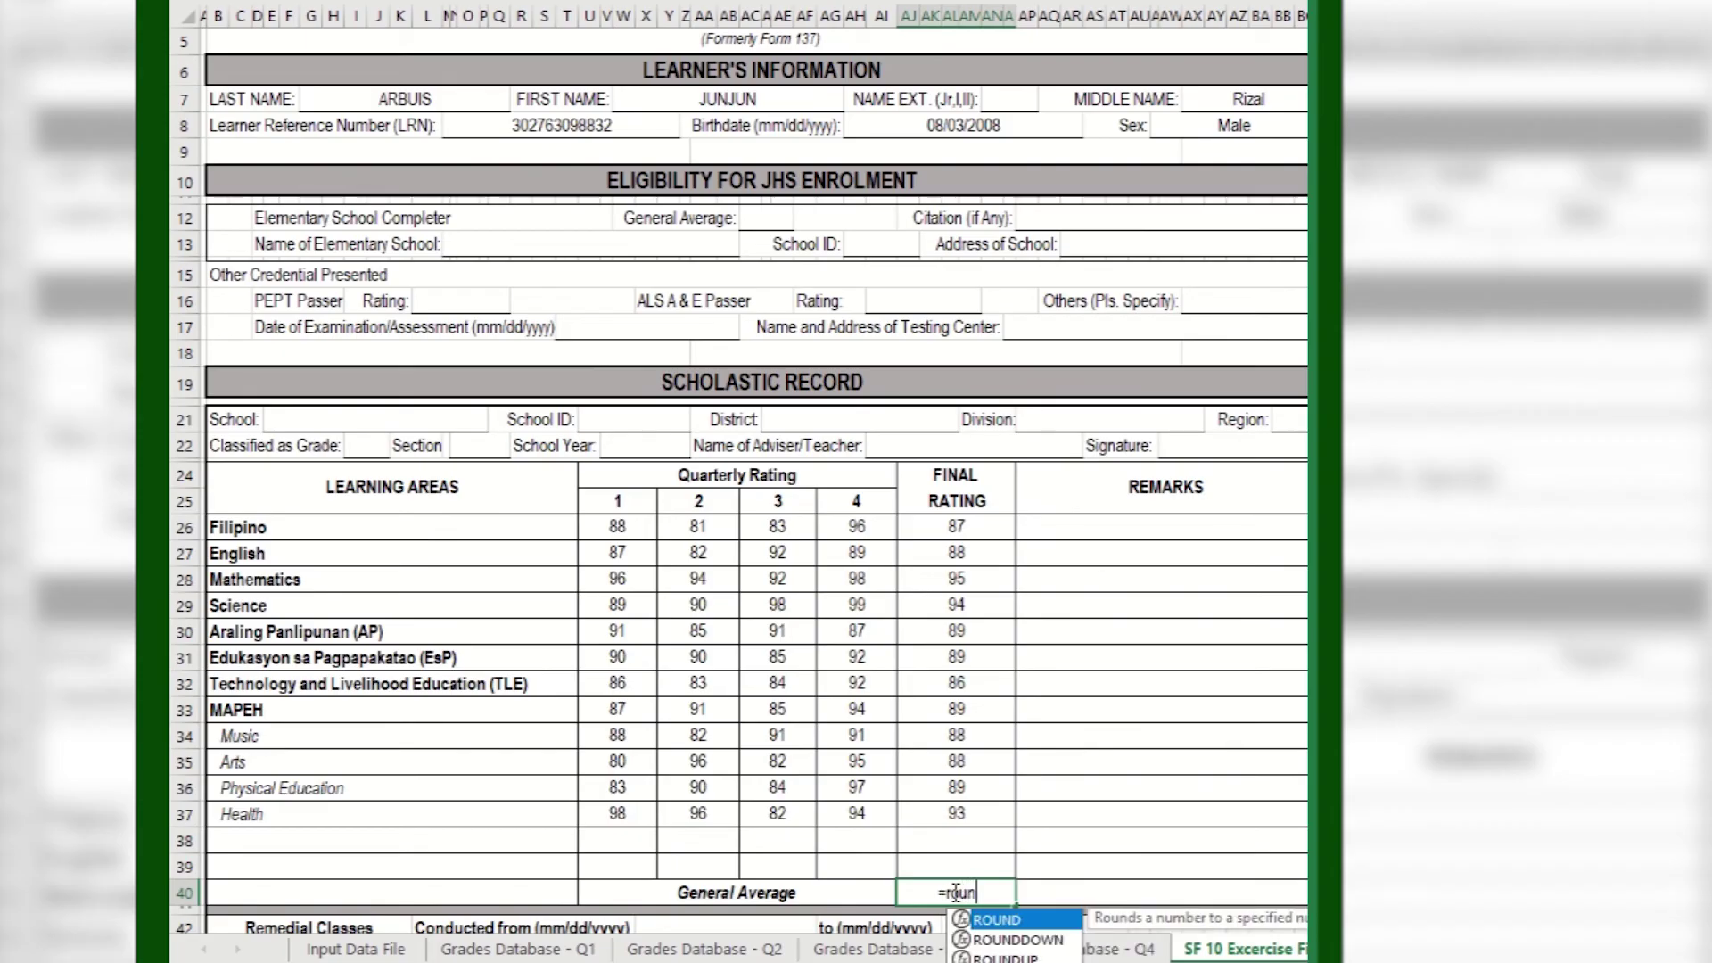
pyautogui.press('Tab')
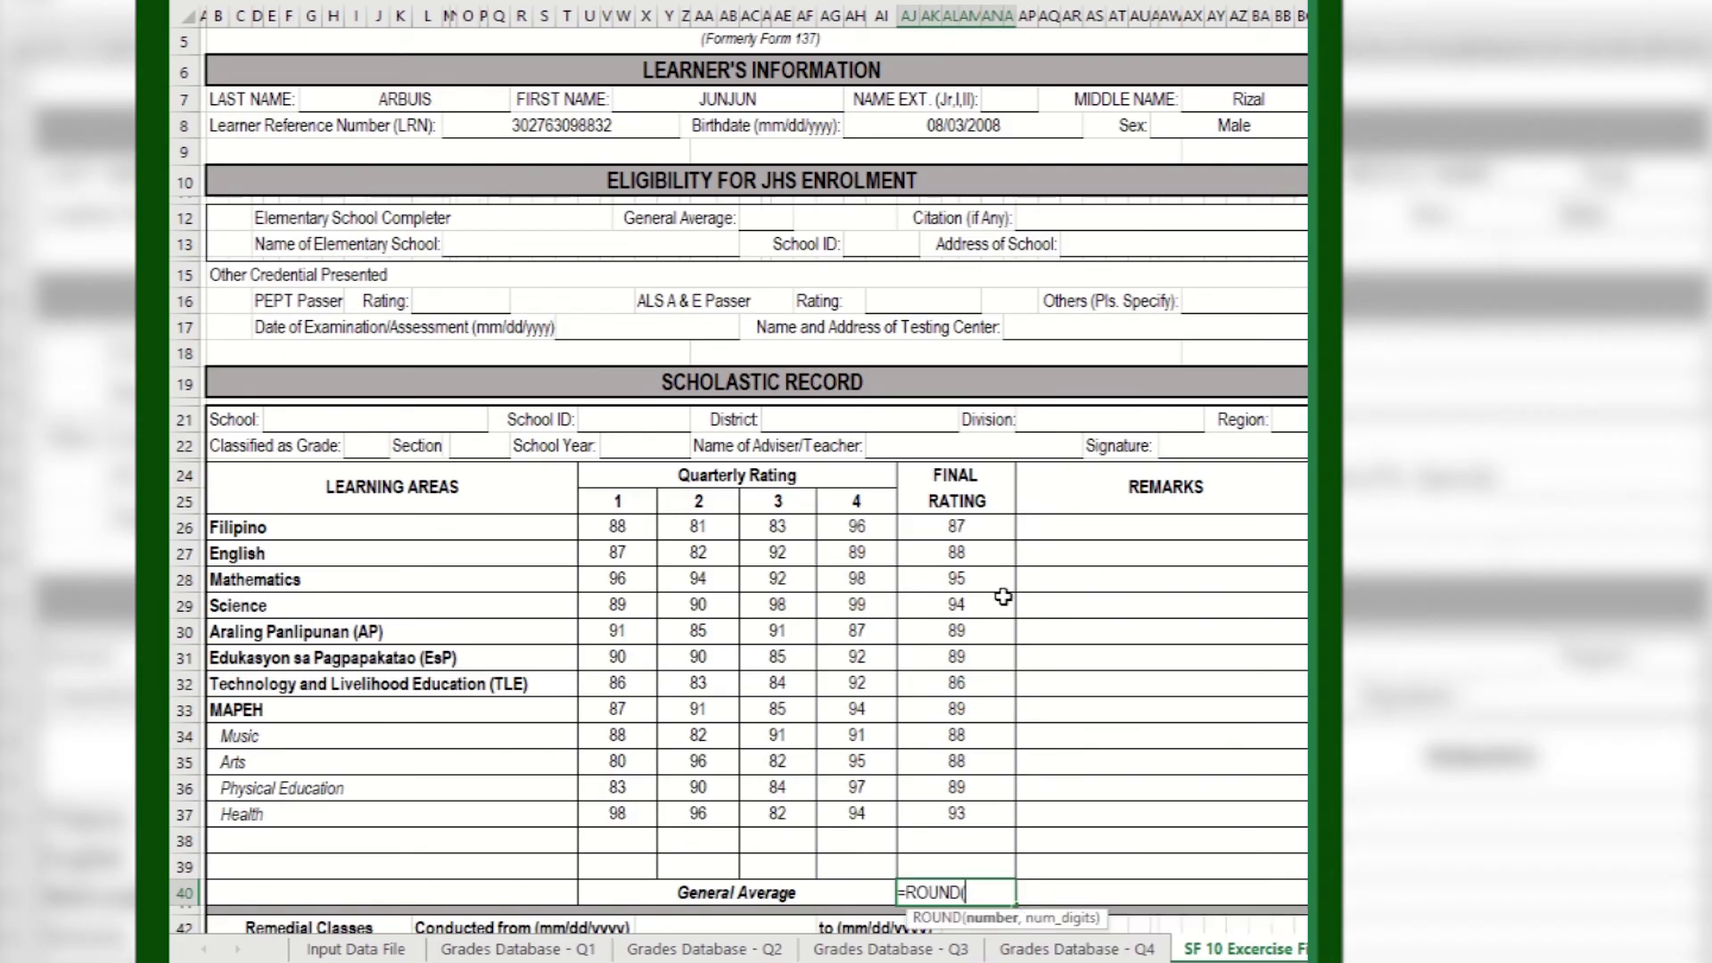
pyautogui.write('ave')
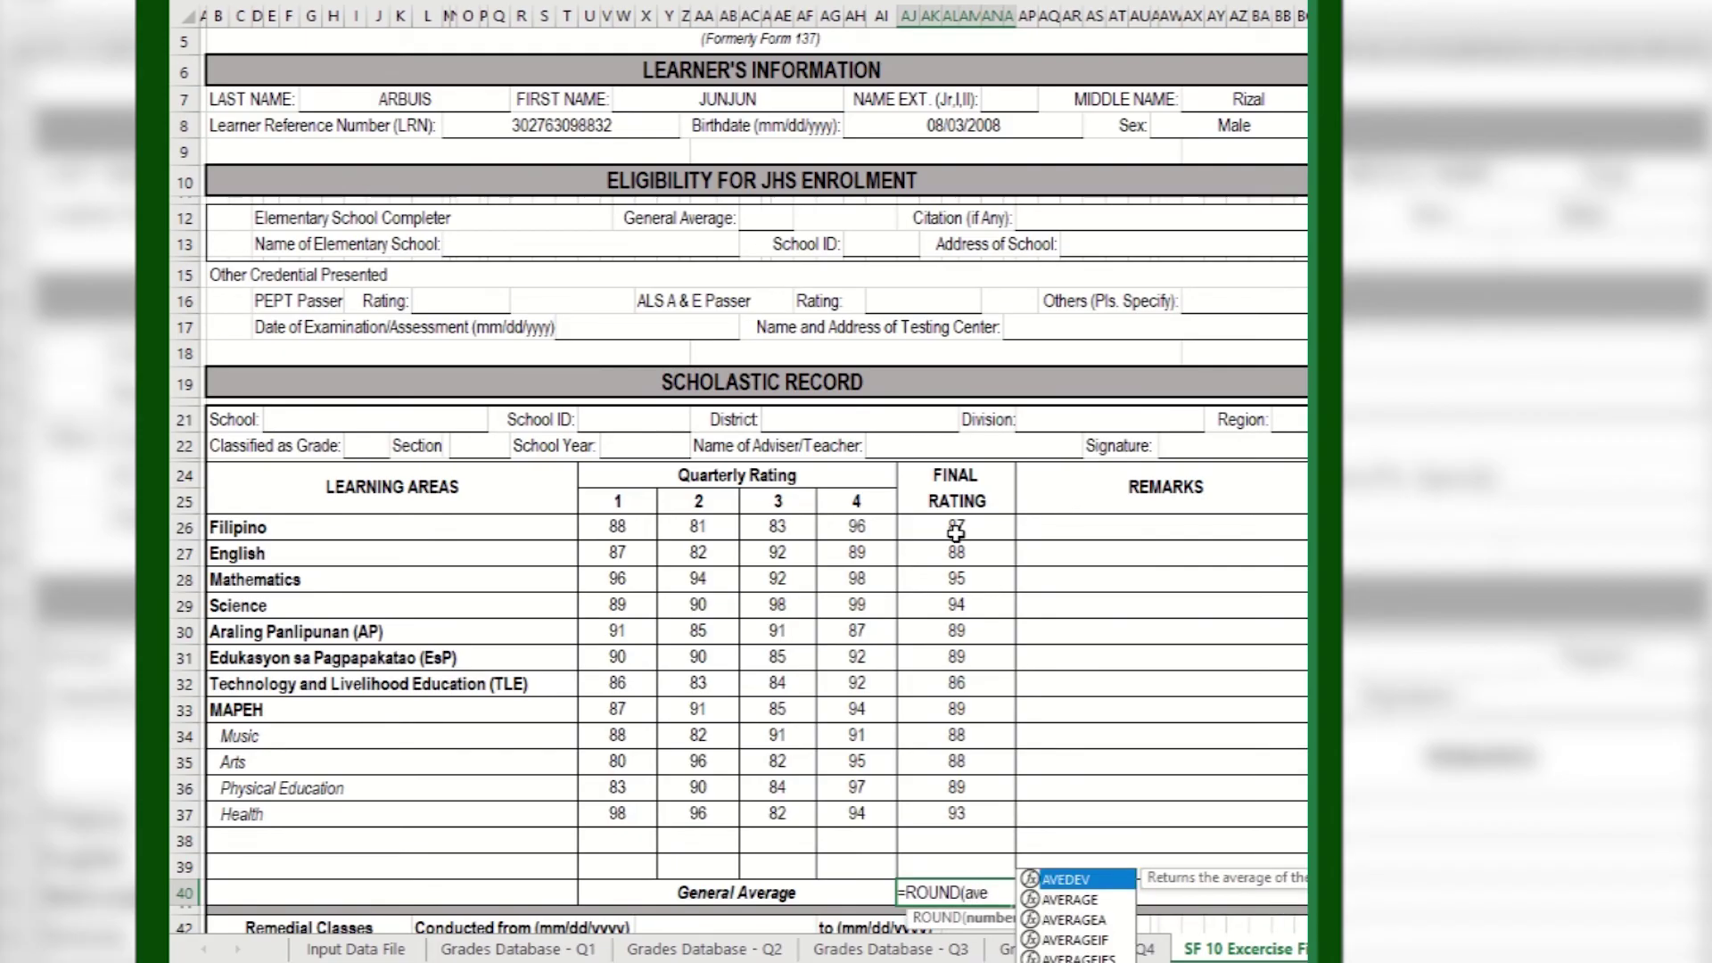
pyautogui.press('Return')
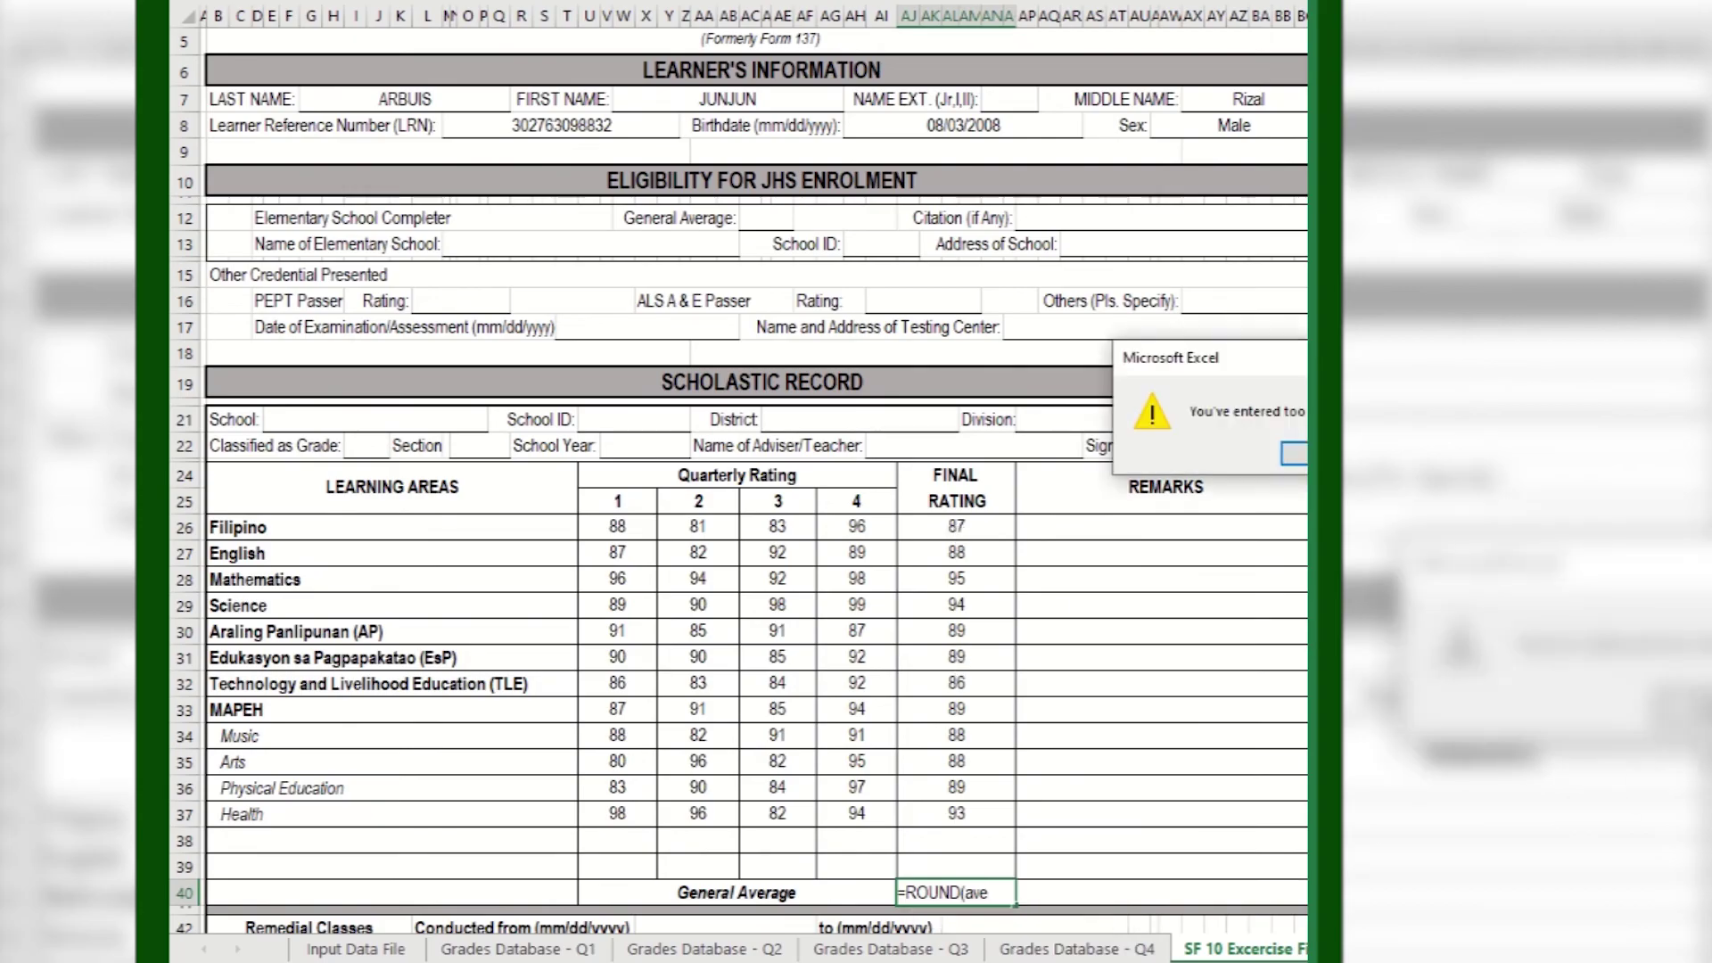
pyautogui.press('Return')
pyautogui.click(999, 893)
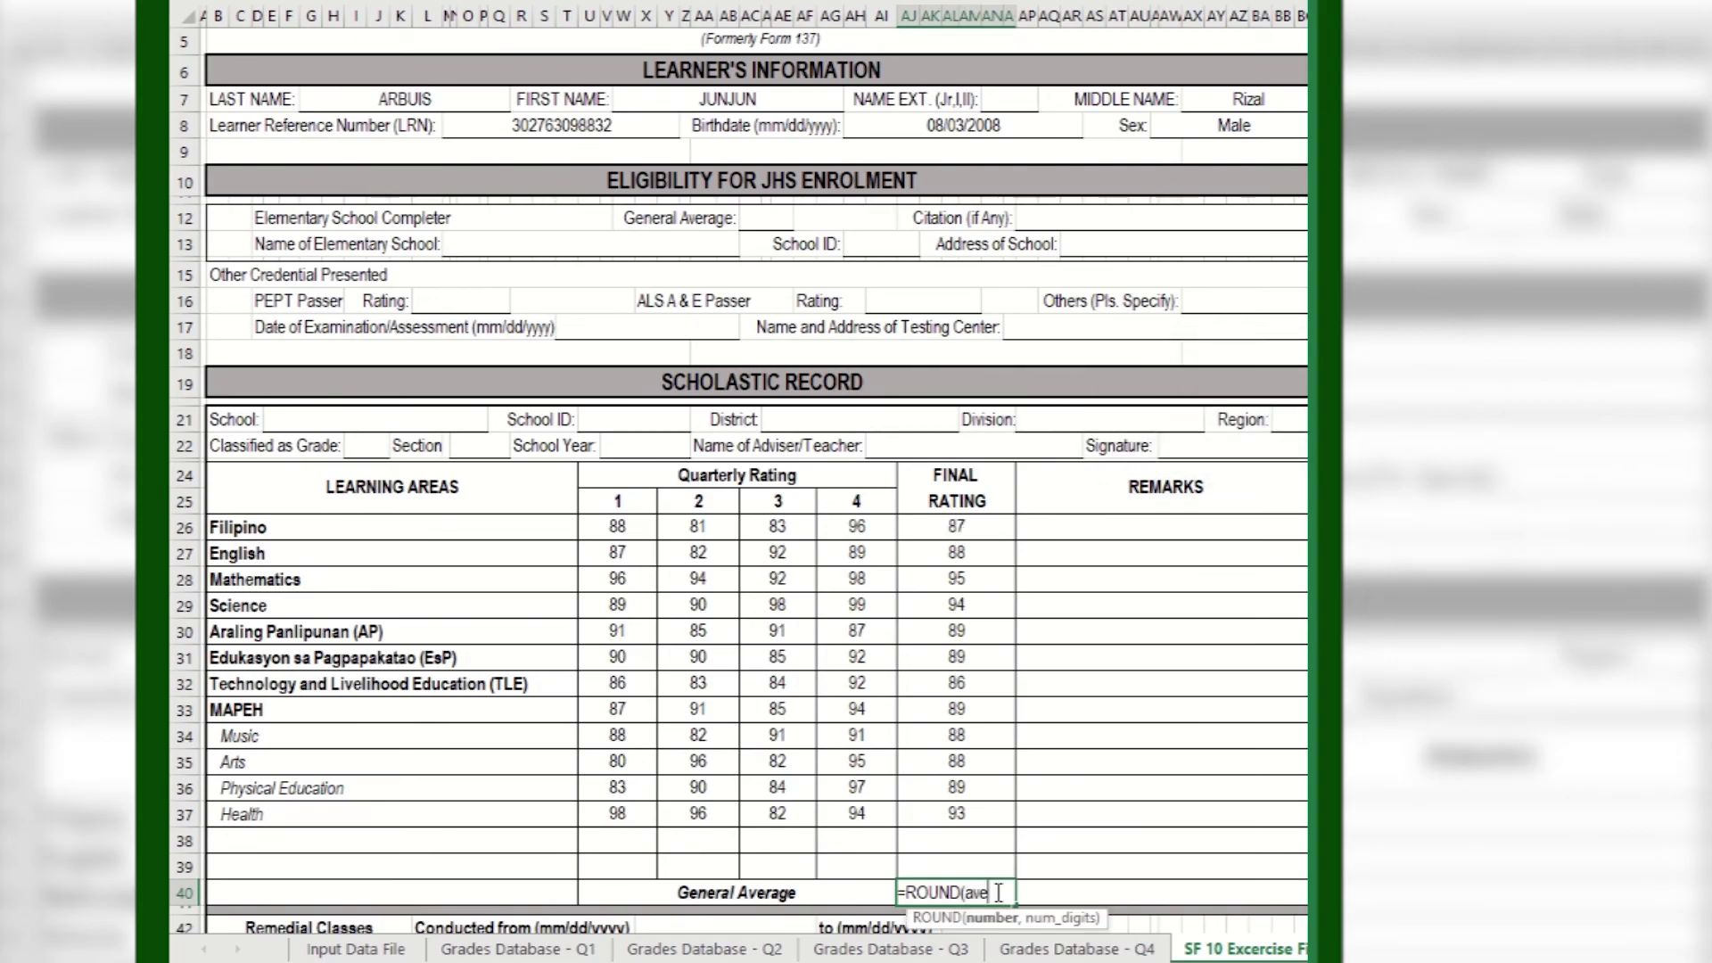
pyautogui.write('ra')
pyautogui.doubleClick(1061, 900)
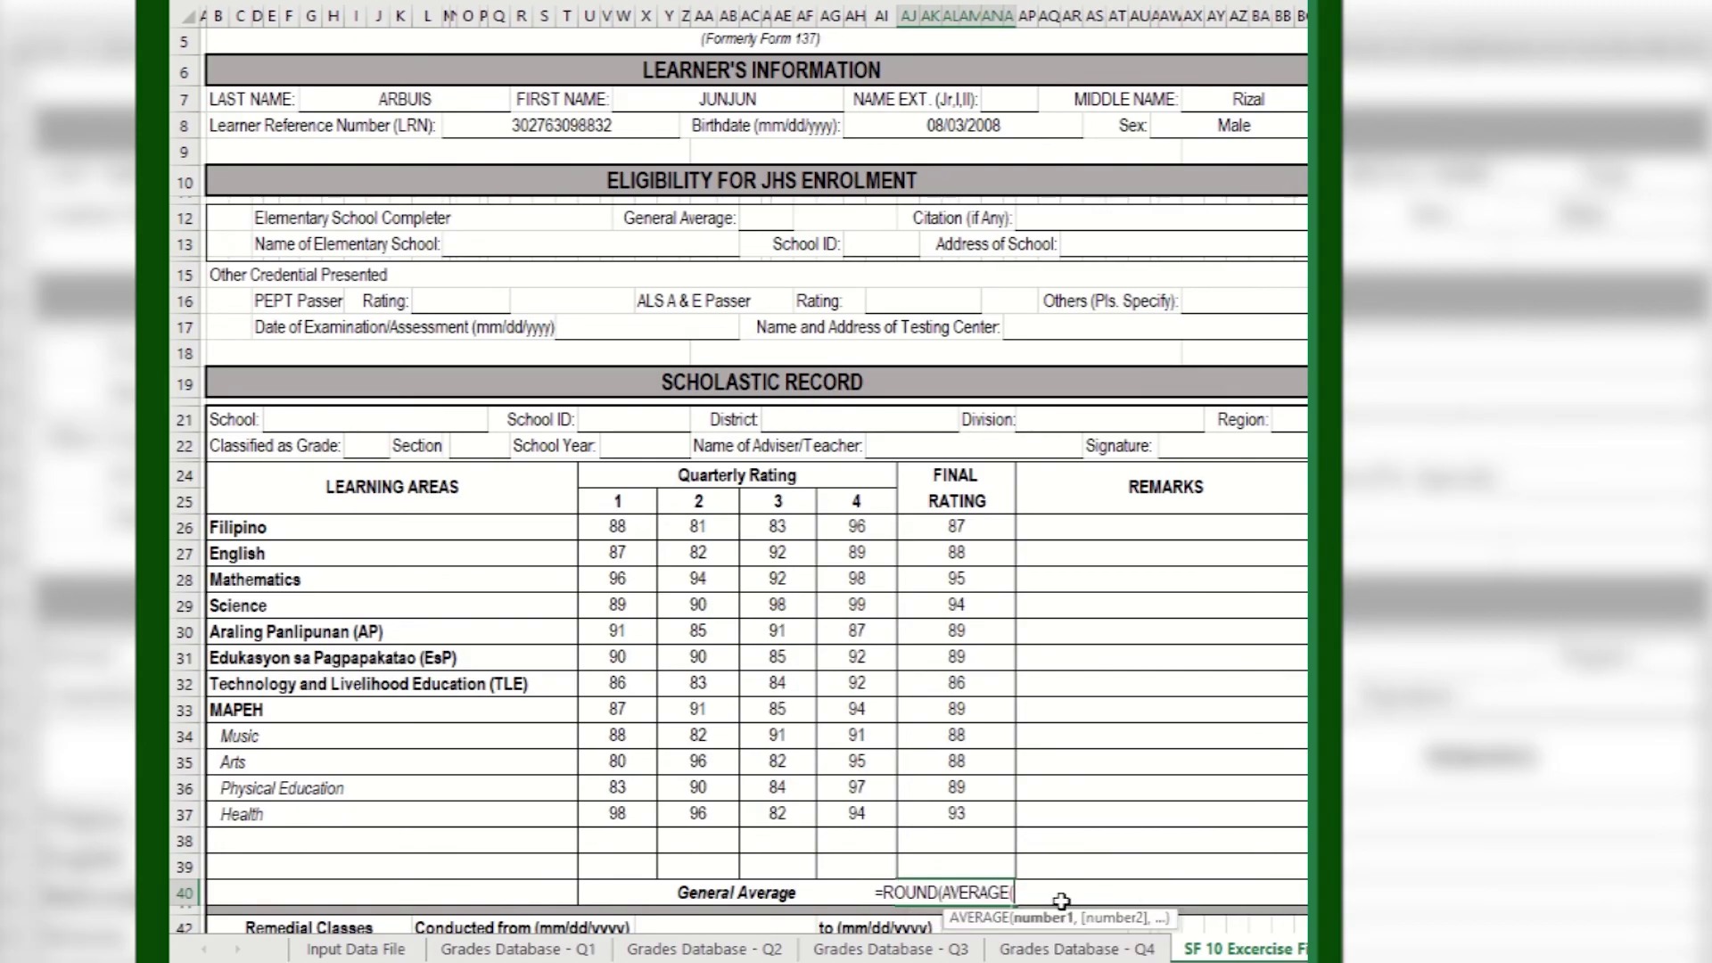
# Complete the General Average formula as =ROUND(AVERAGE(AJ26:AO33),0), covering the final ratings from Filipino to MAPEH.
pyautogui.moveTo(978, 522); pyautogui.dragTo(937, 722)
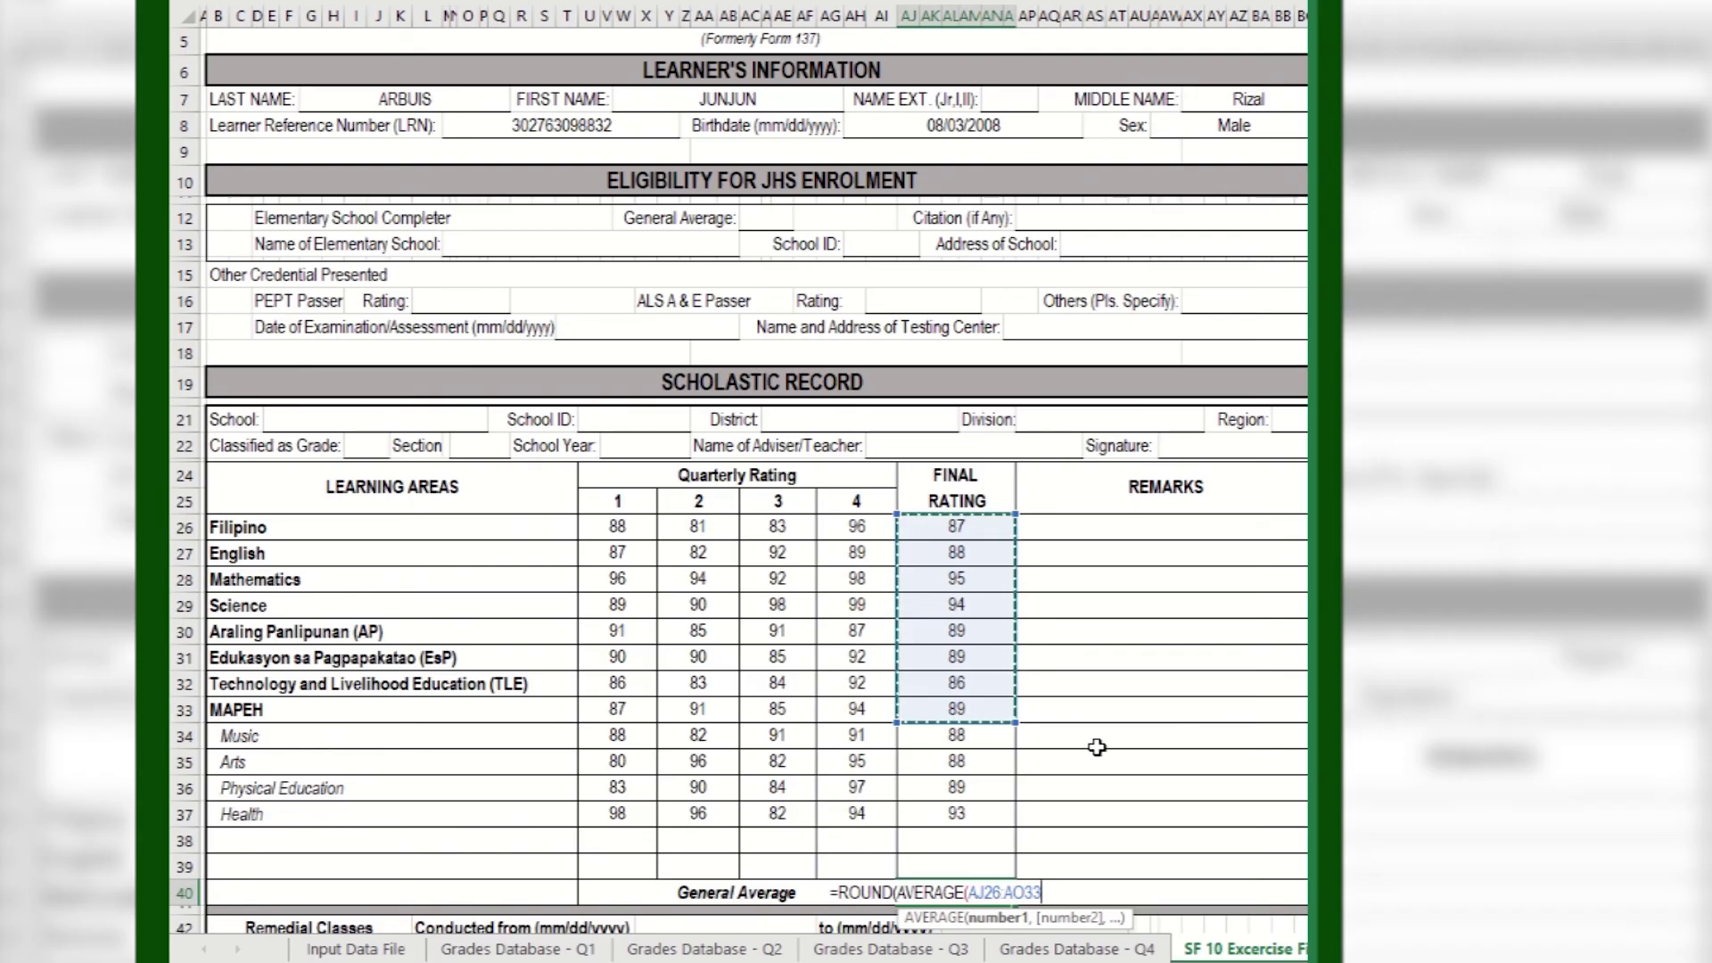
pyautogui.write('),0)')
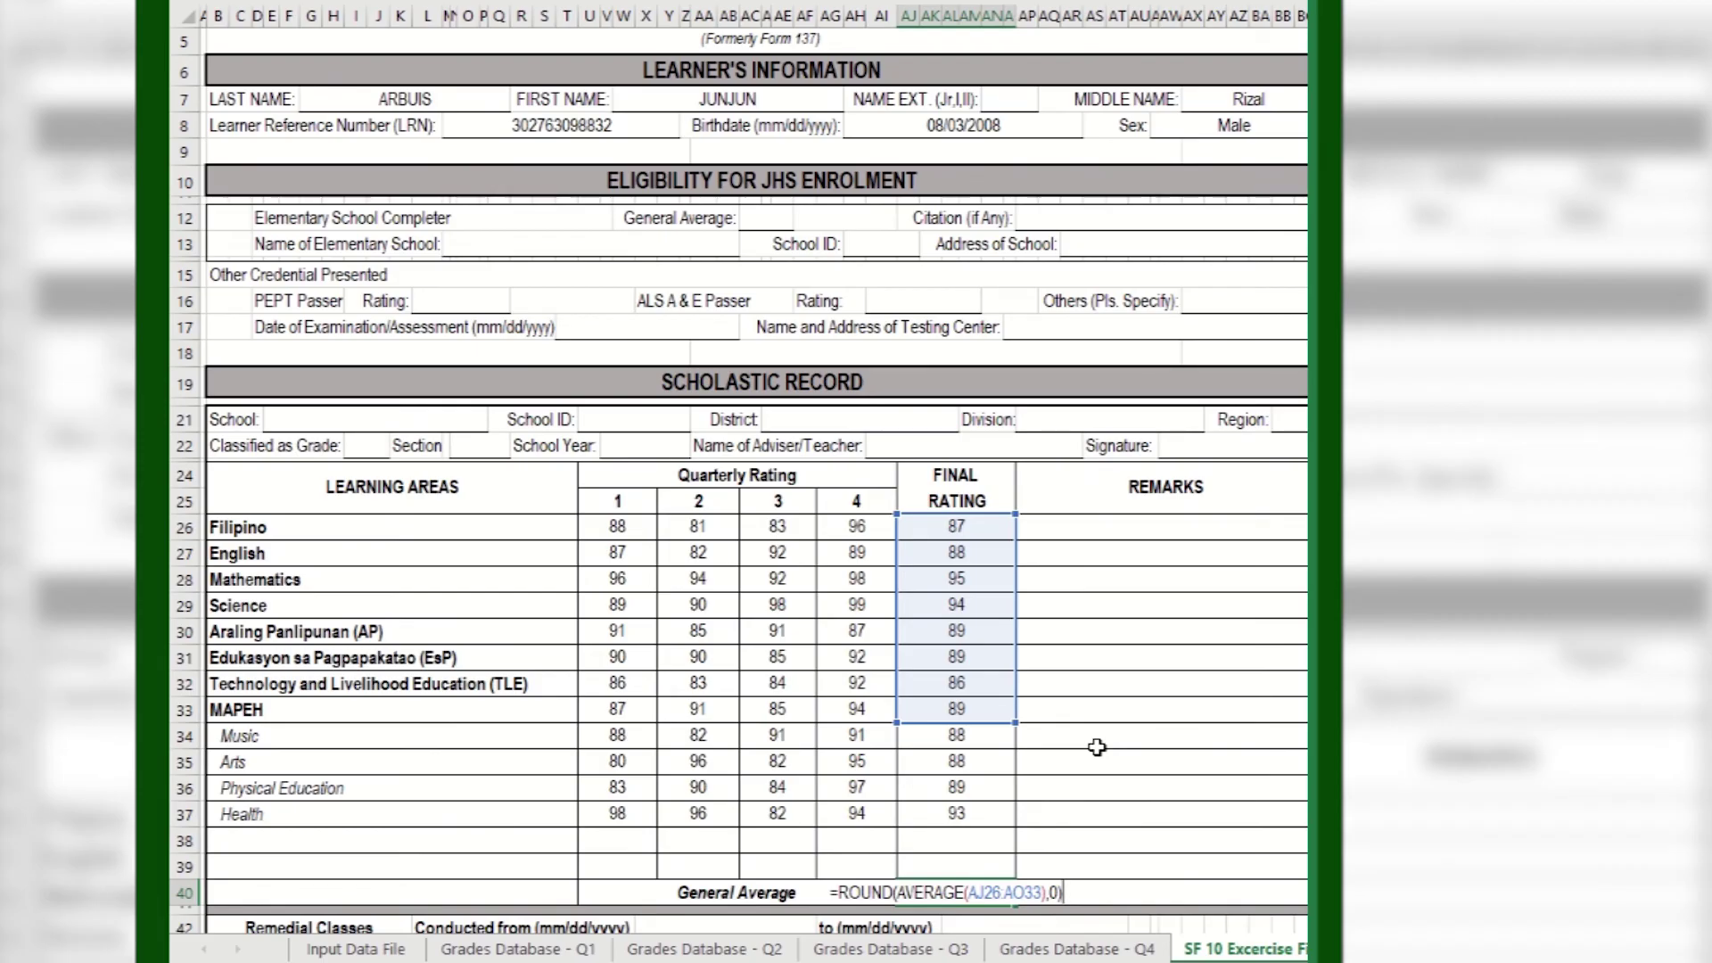
pyautogui.press('Return')
pyautogui.click(969, 892)
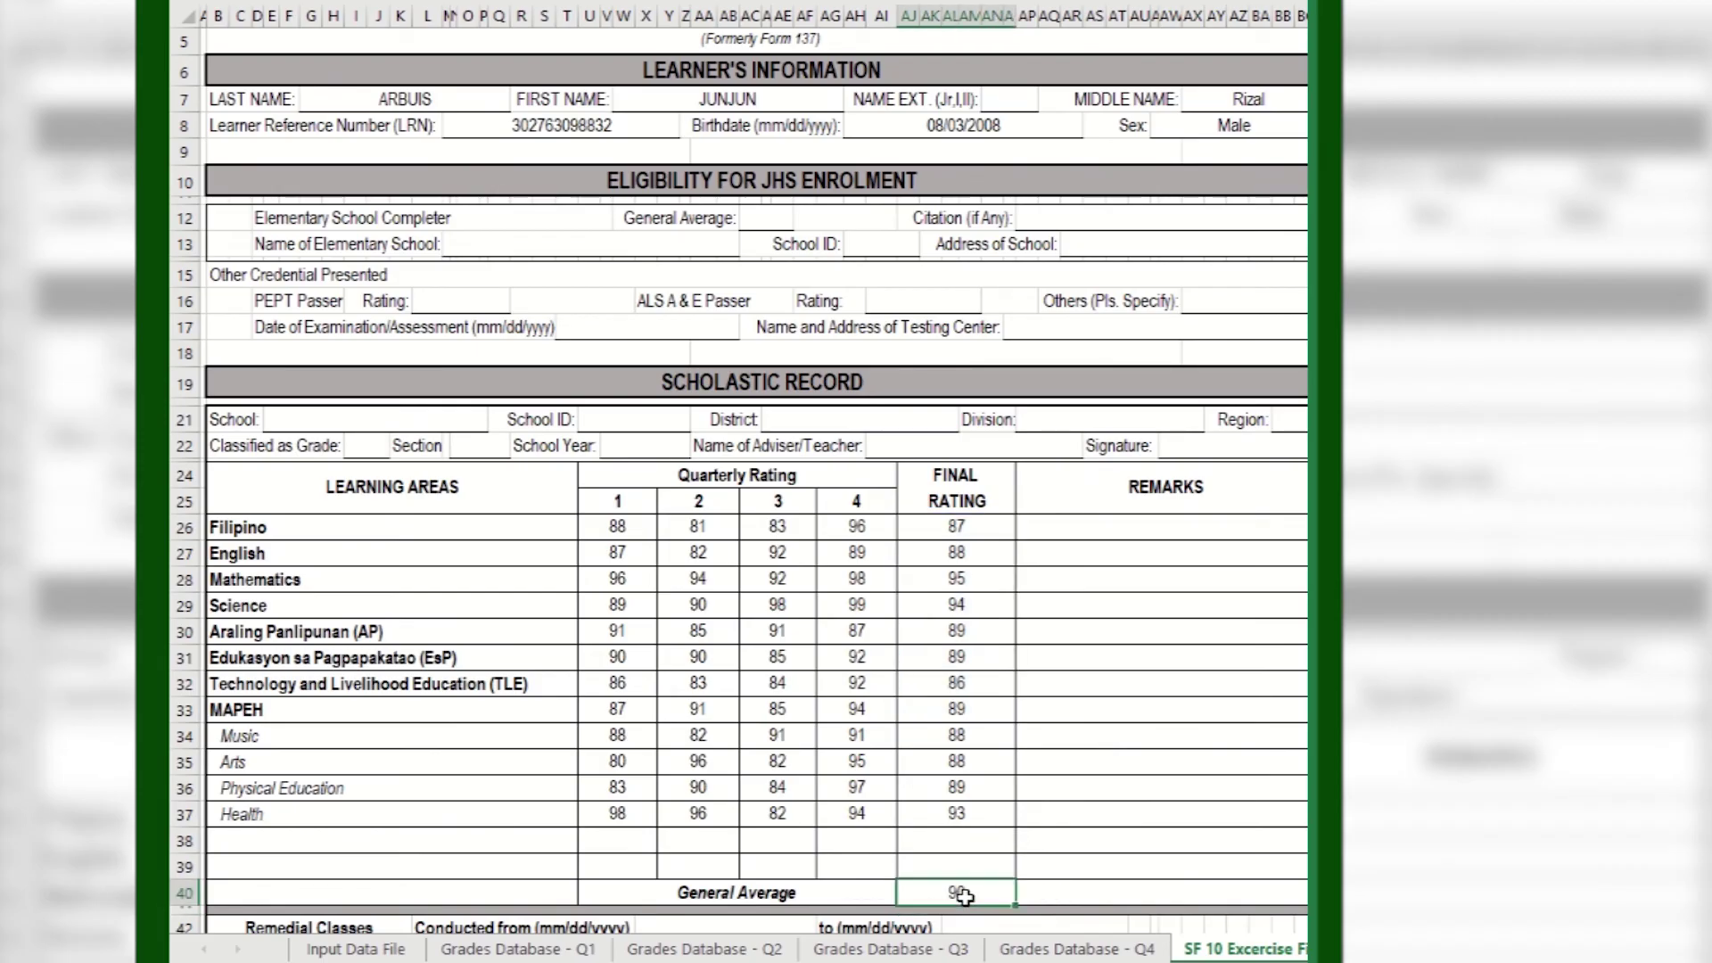
# Begin the Filipino Remarks formula with =IF(AJ26="","", so an empty final rating gives a blank remark.
pyautogui.click(1154, 537)
pyautogui.write('=')
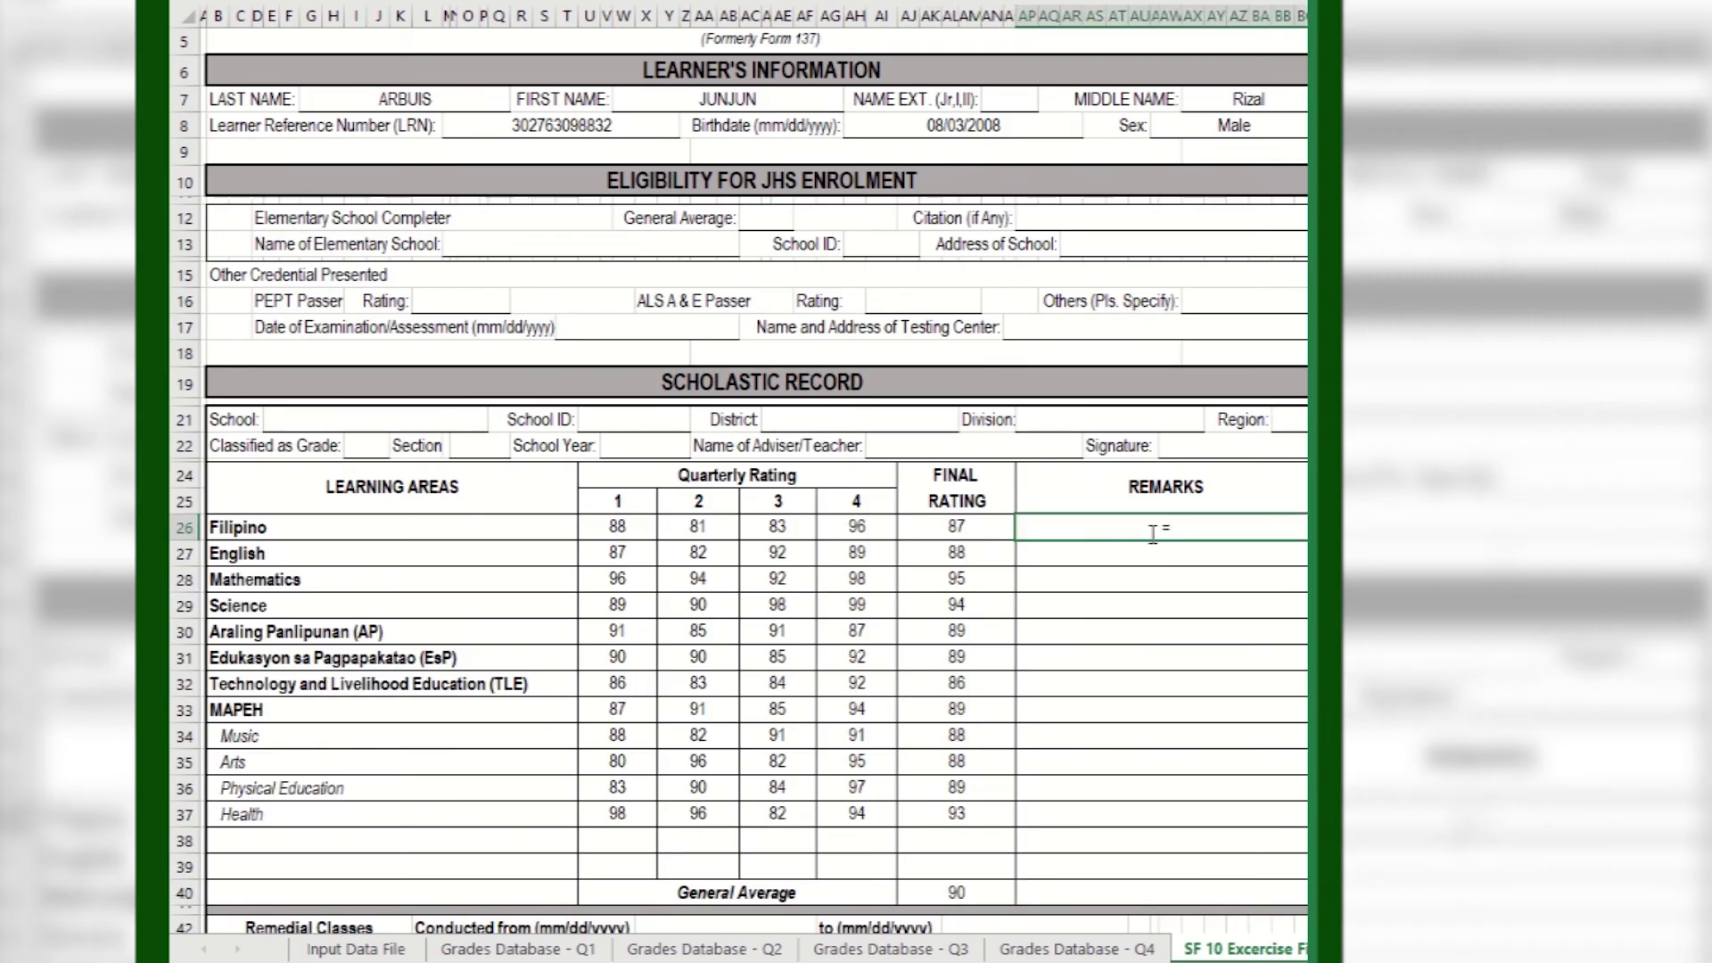
pyautogui.write('IF')
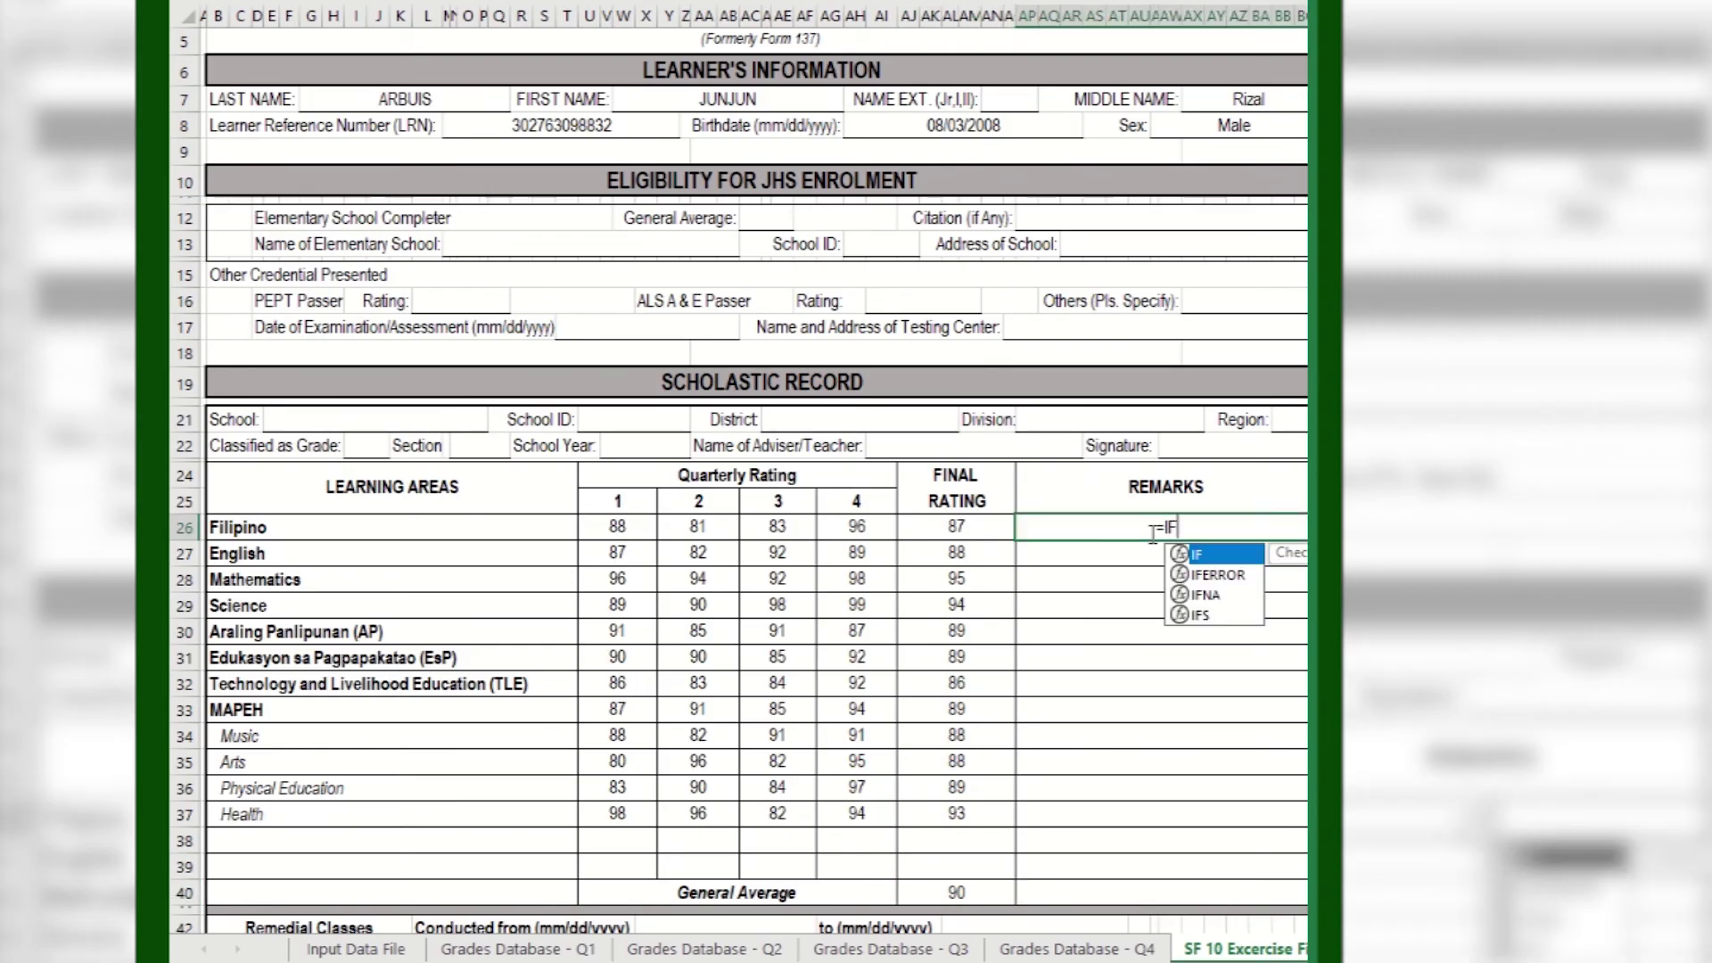
pyautogui.doubleClick(1218, 555)
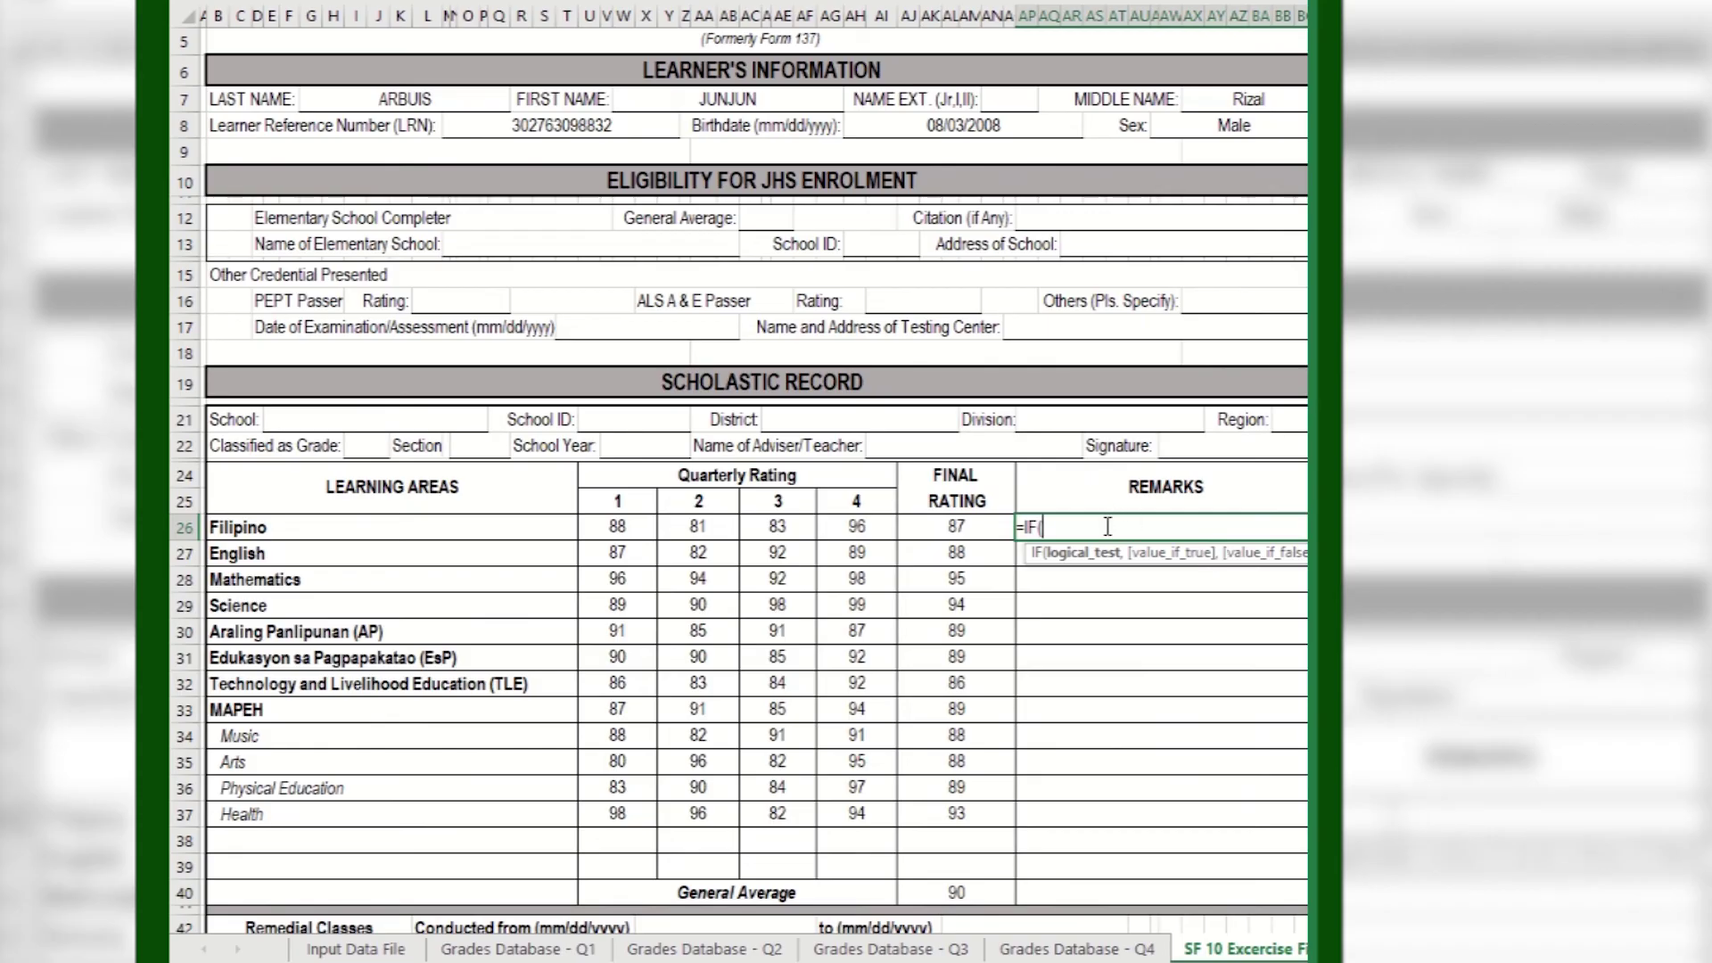
pyautogui.click(979, 531)
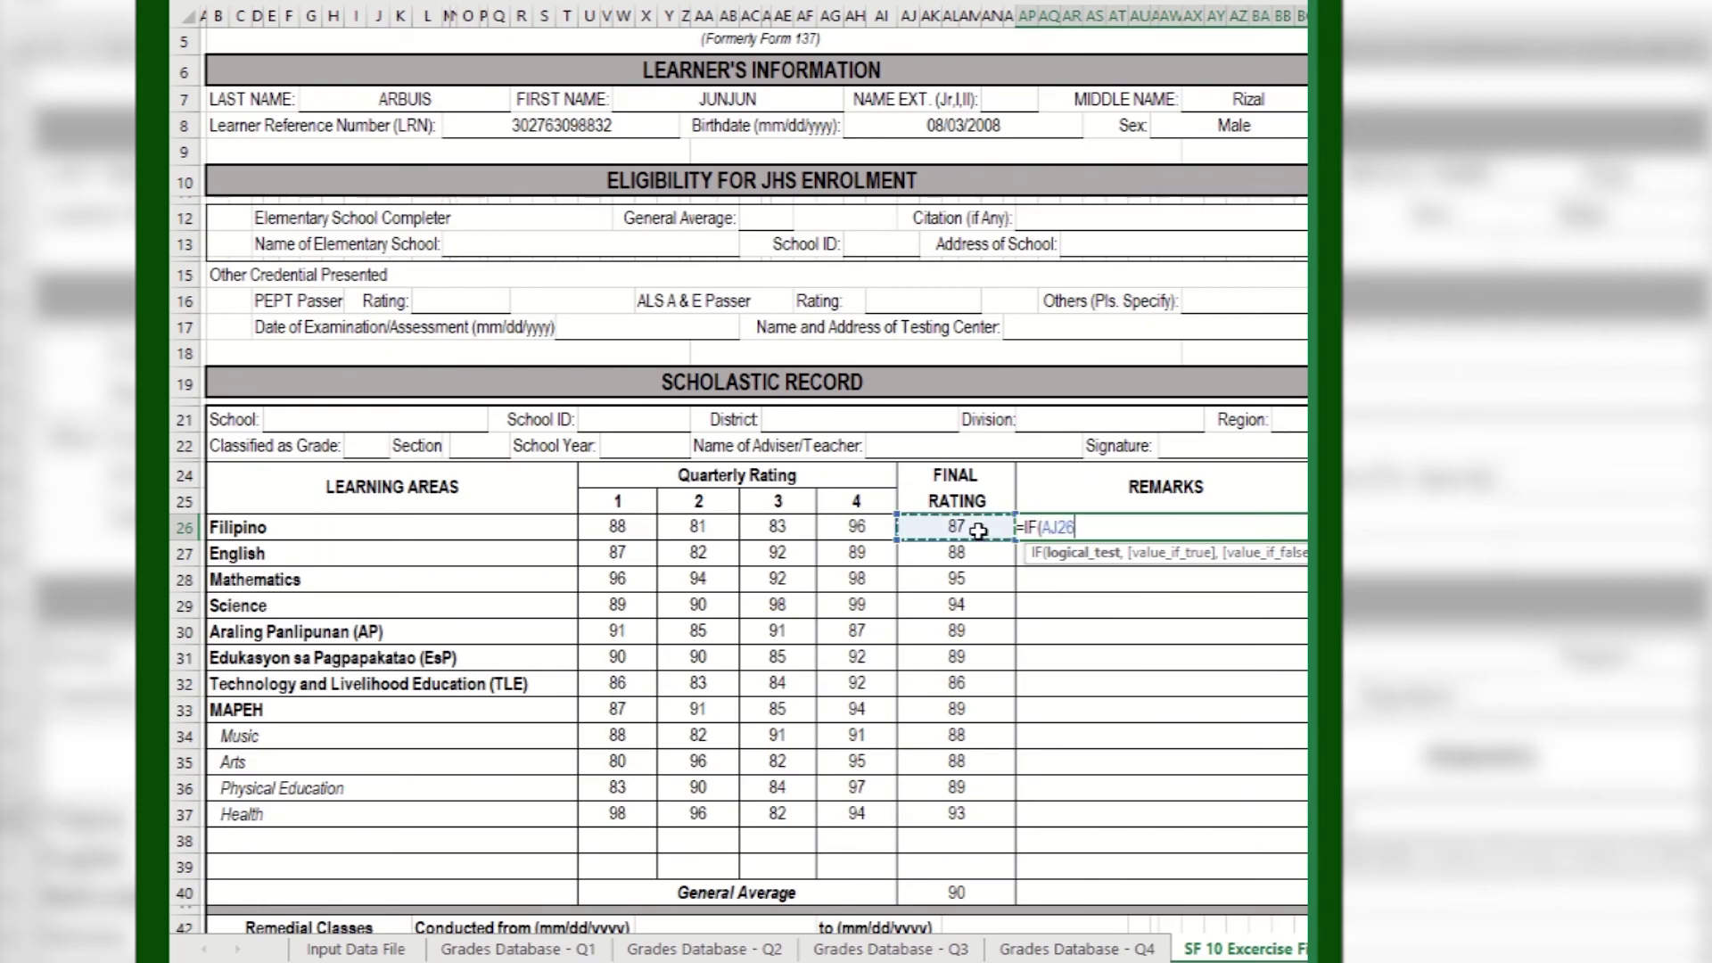
pyautogui.write('="')
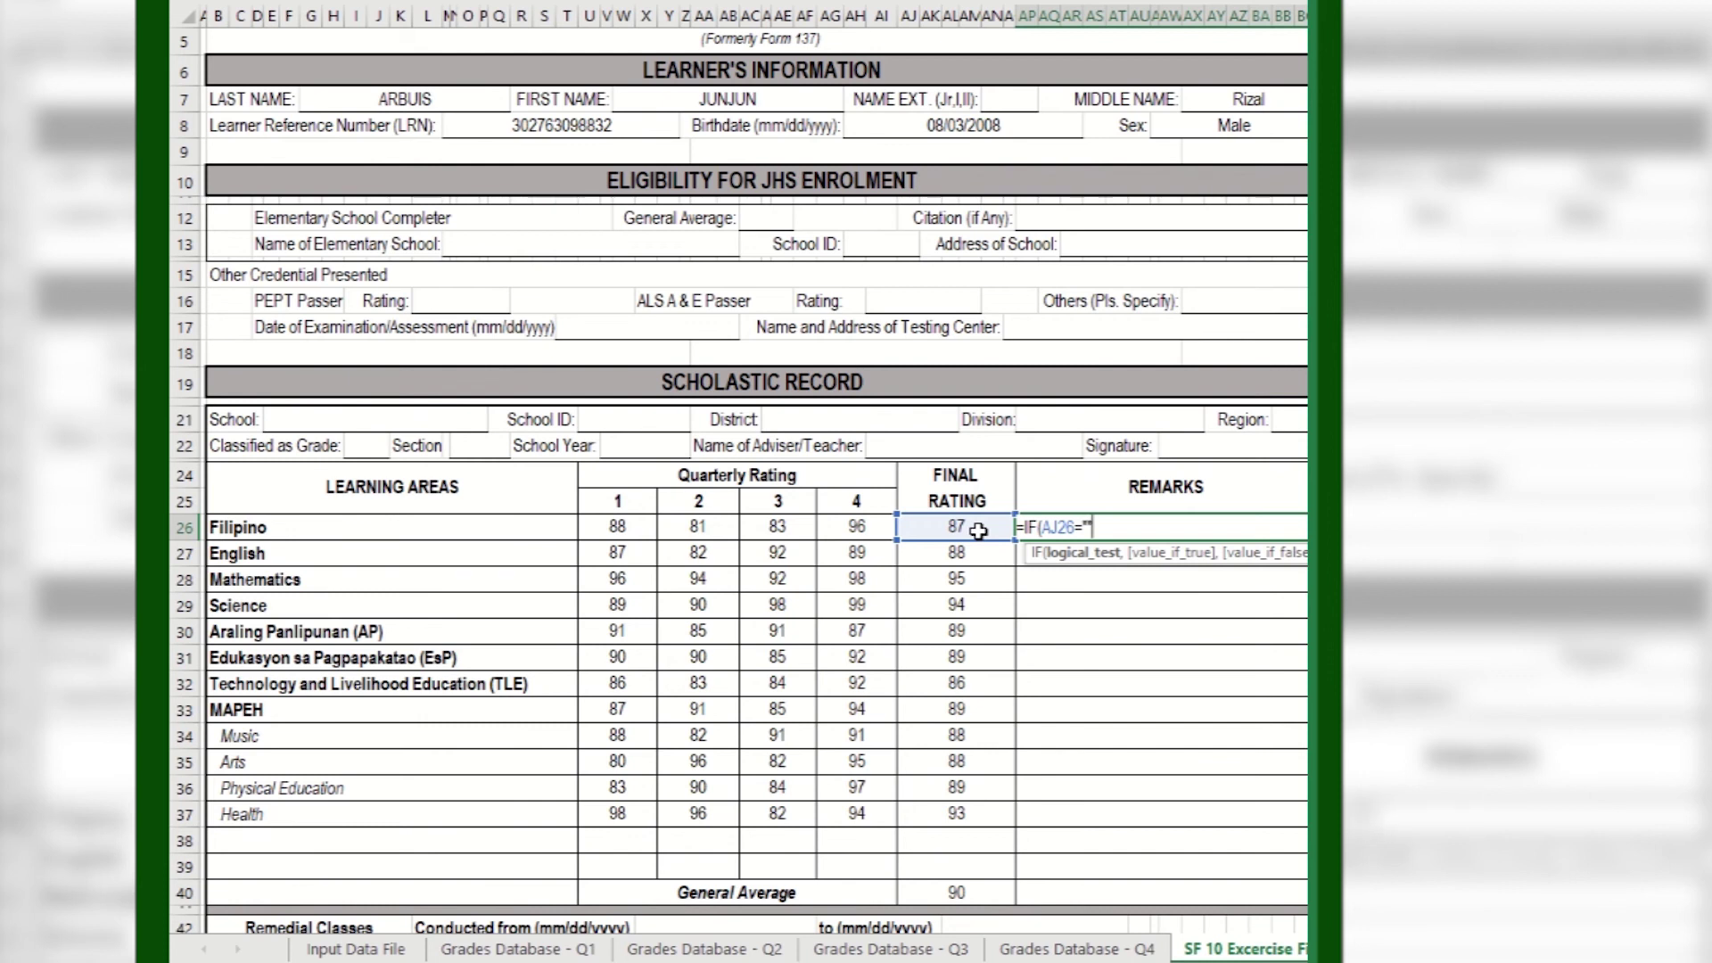
pyautogui.write(',')
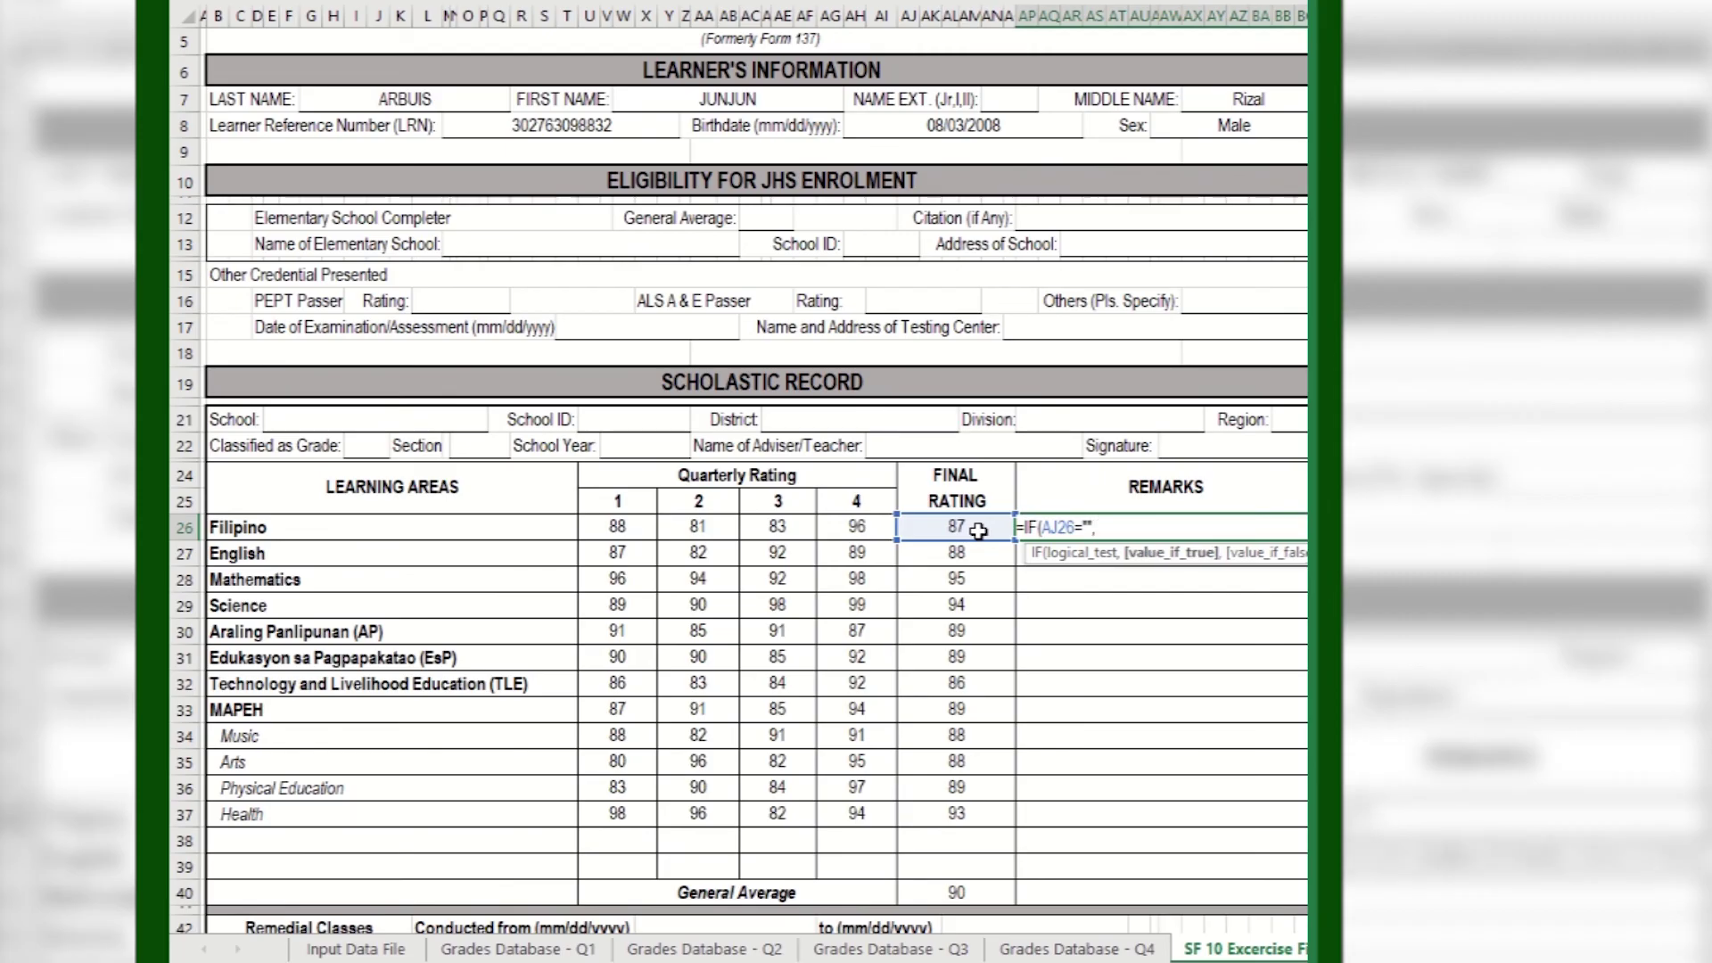
pyautogui.write('"",')
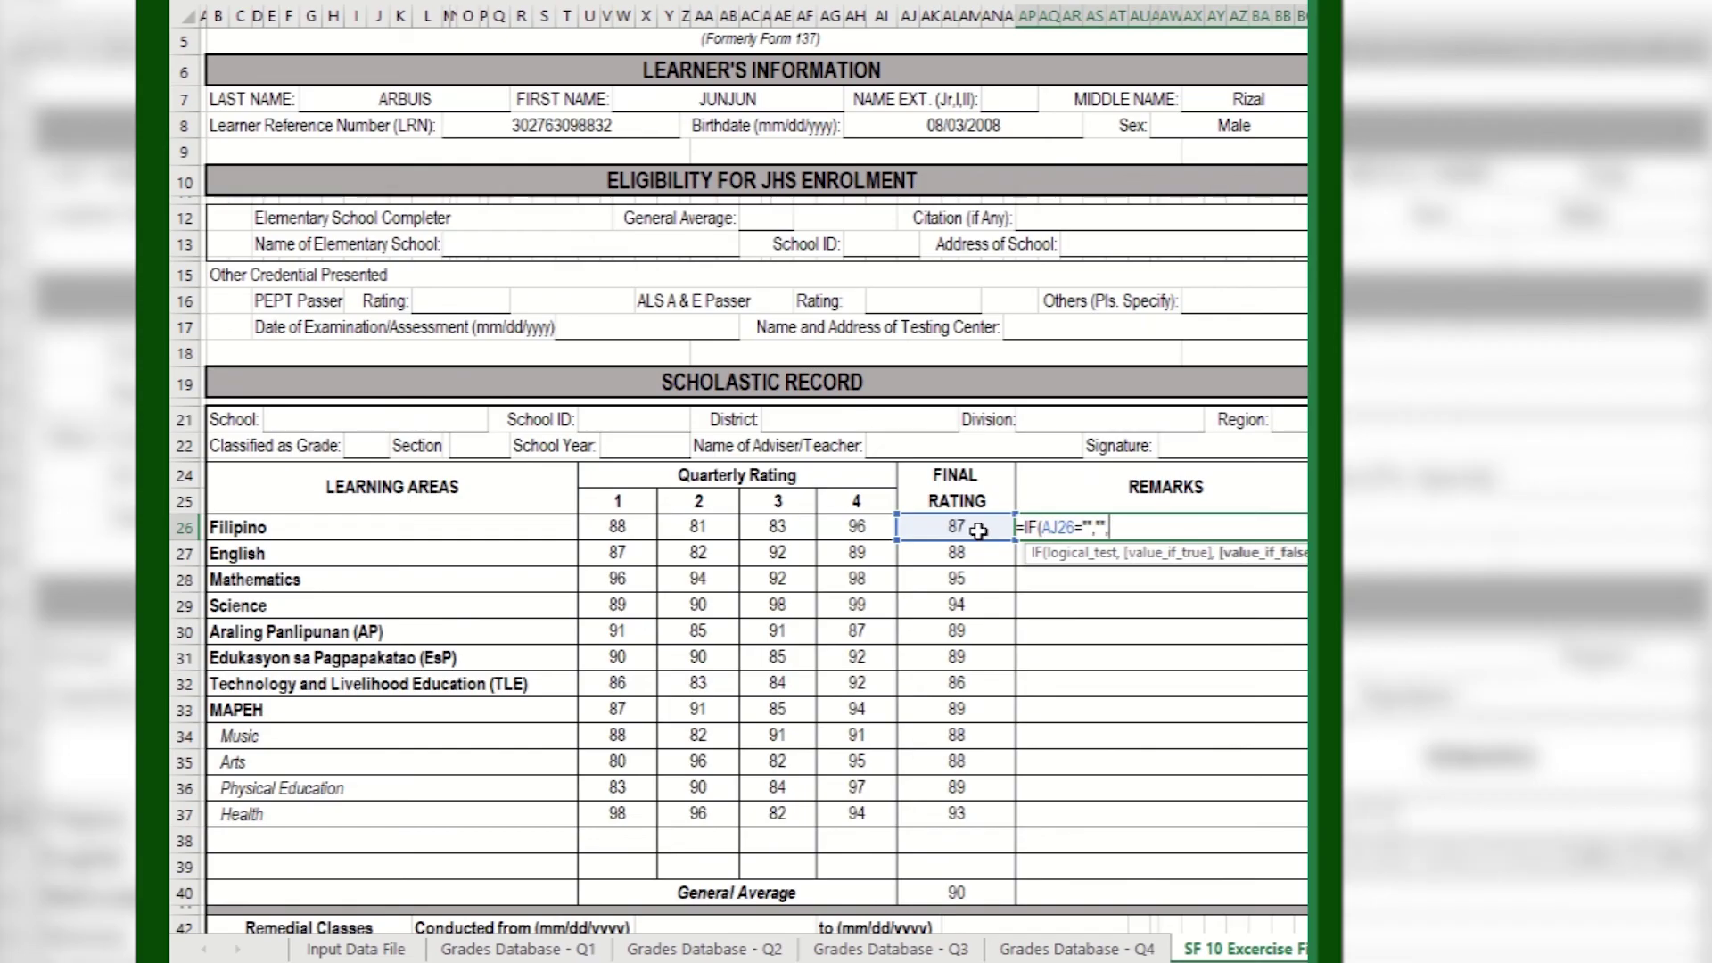
# Complete the Filipino Remarks formula with the nested test IF(AJ26>=75,"Passed","Failed") and enter it.
pyautogui.write('IF(')
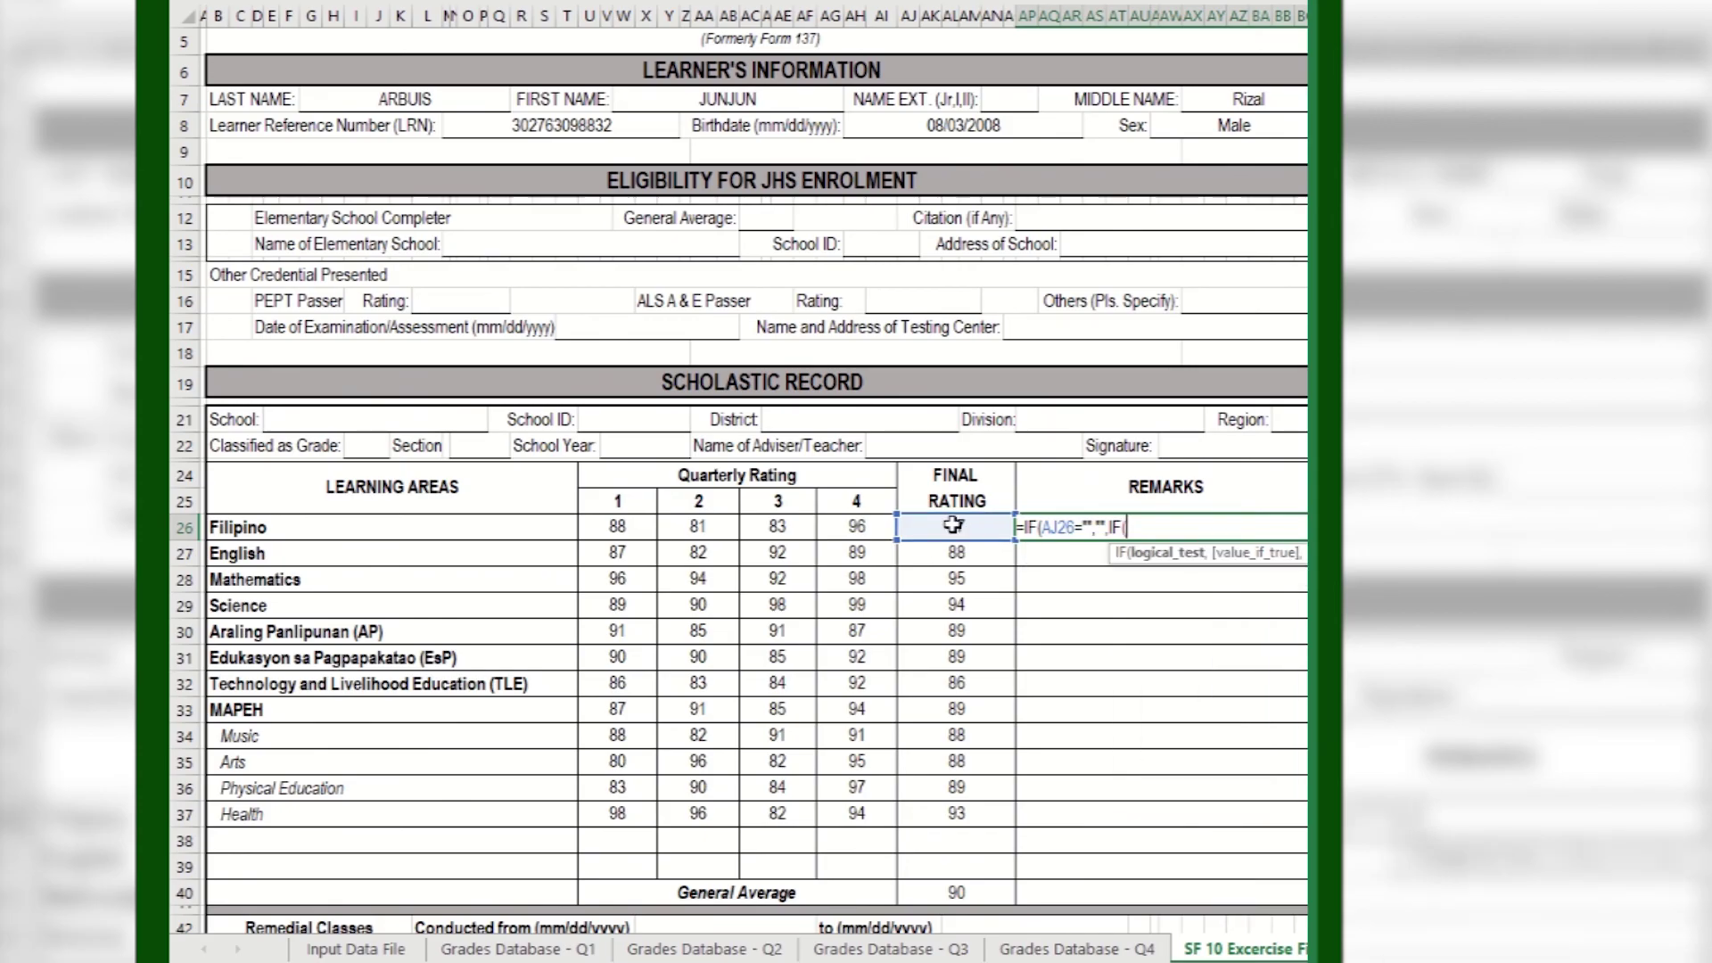
pyautogui.click(954, 526)
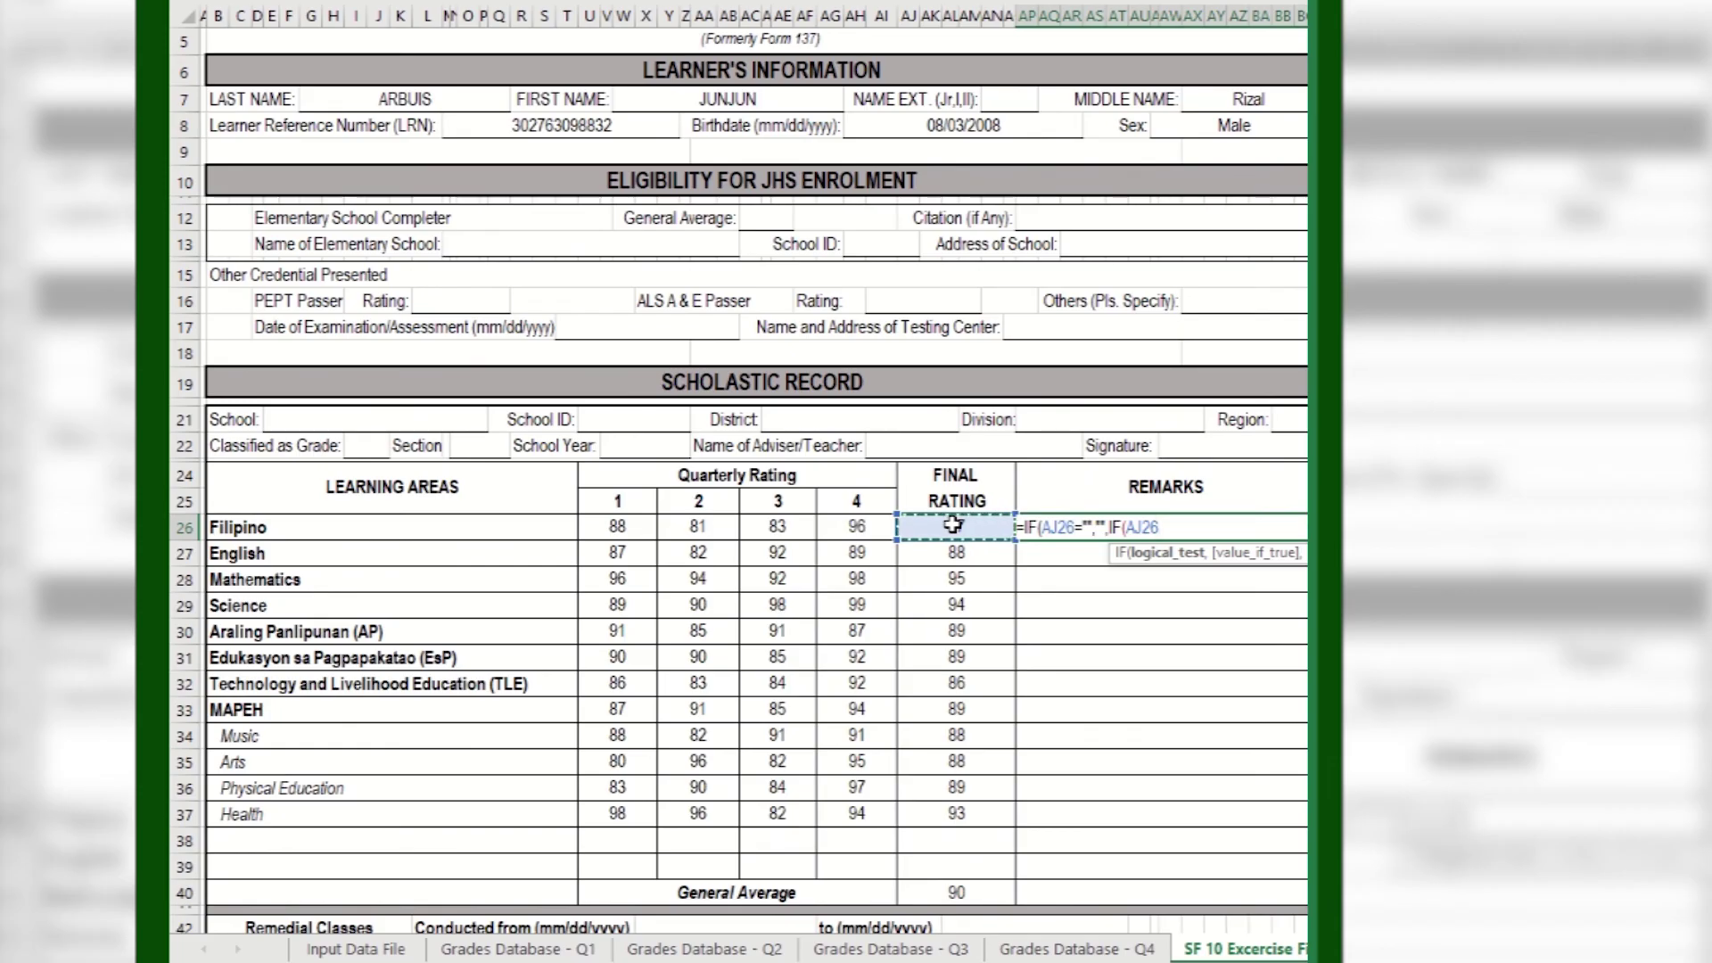
pyautogui.write('>=75')
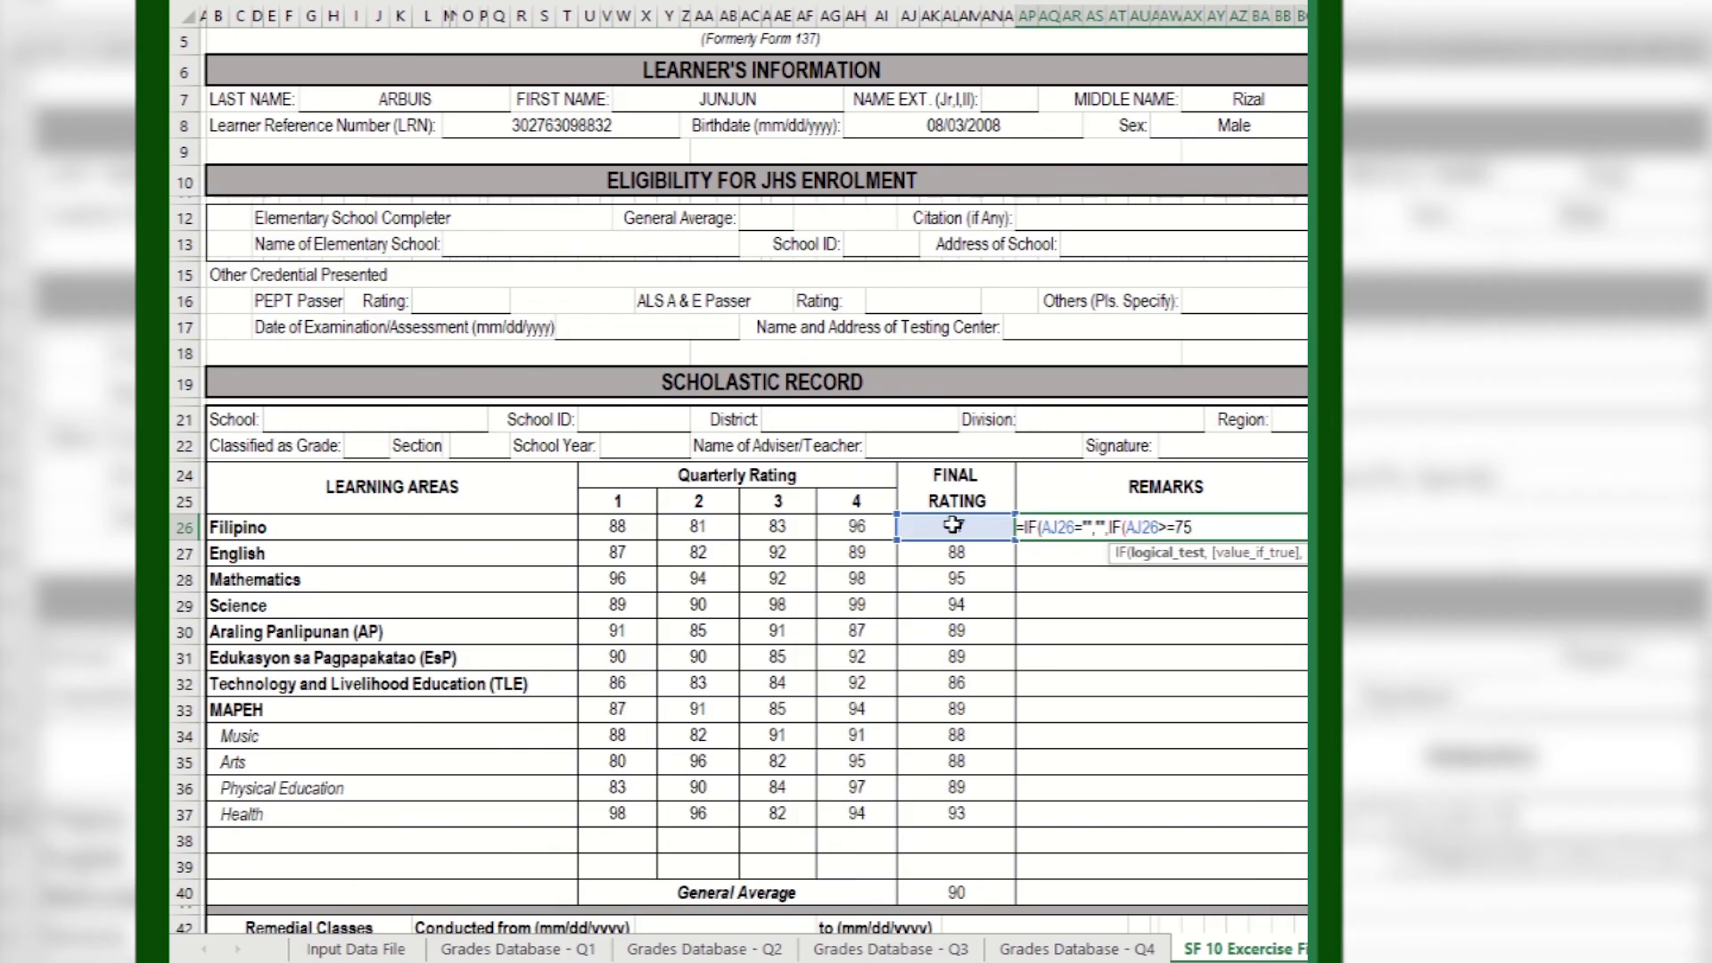
pyautogui.write(',"Pas')
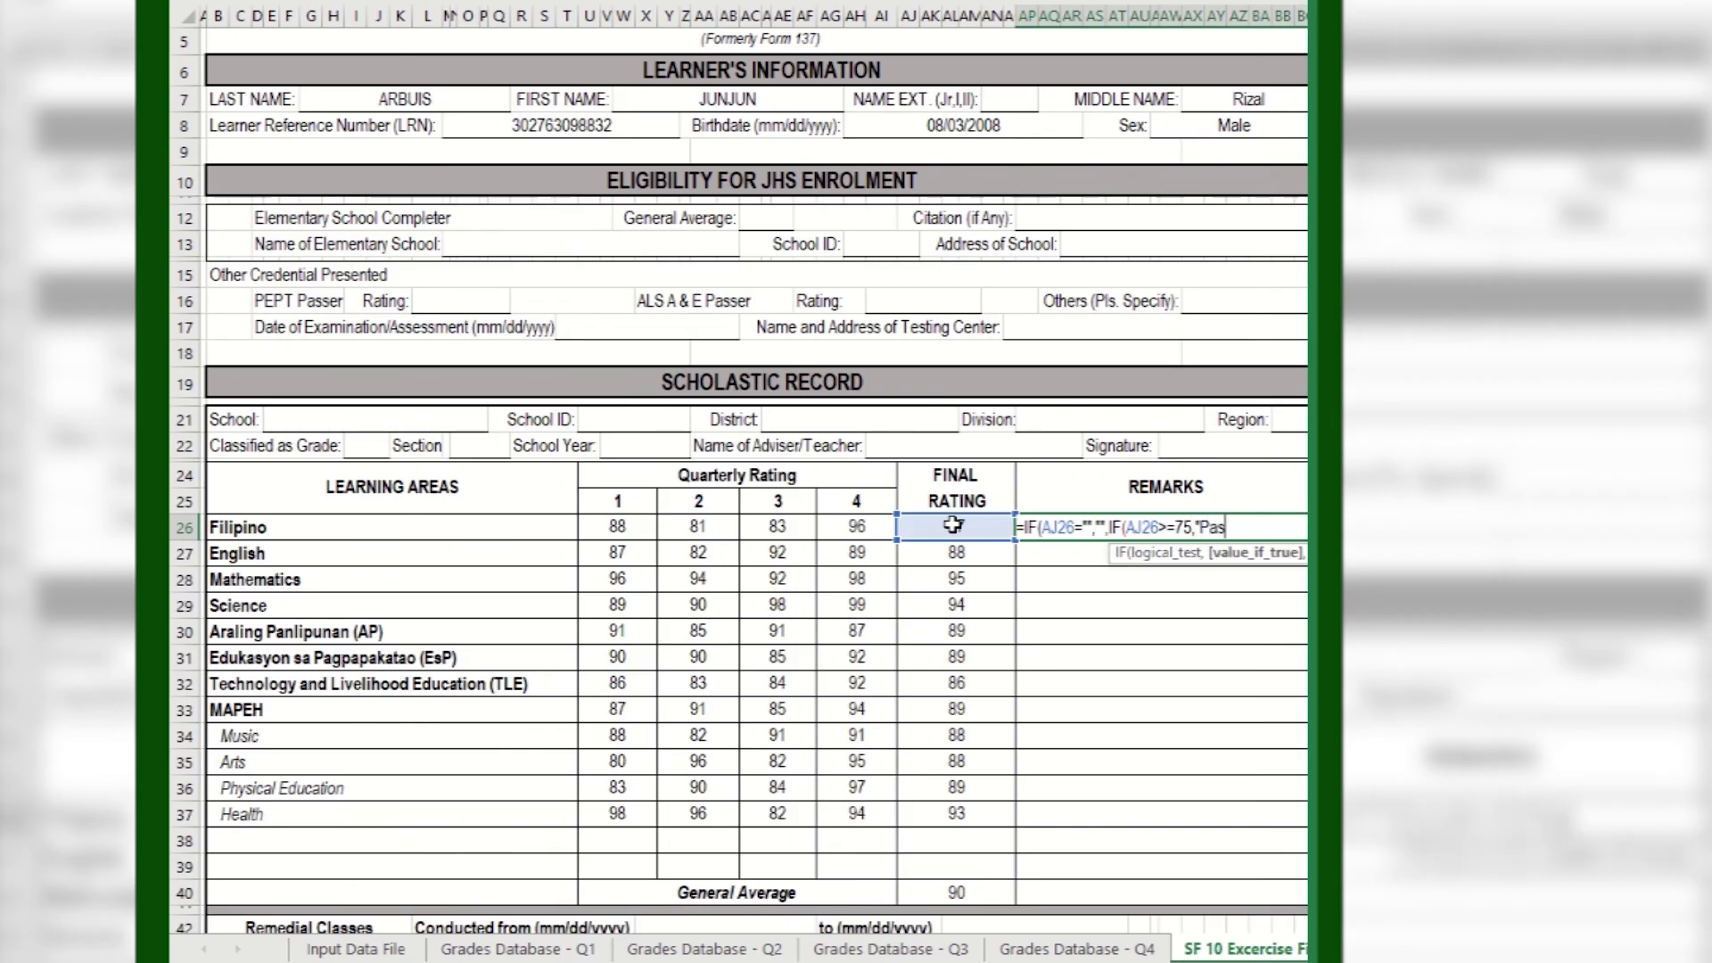
pyautogui.write('sed","Failed')
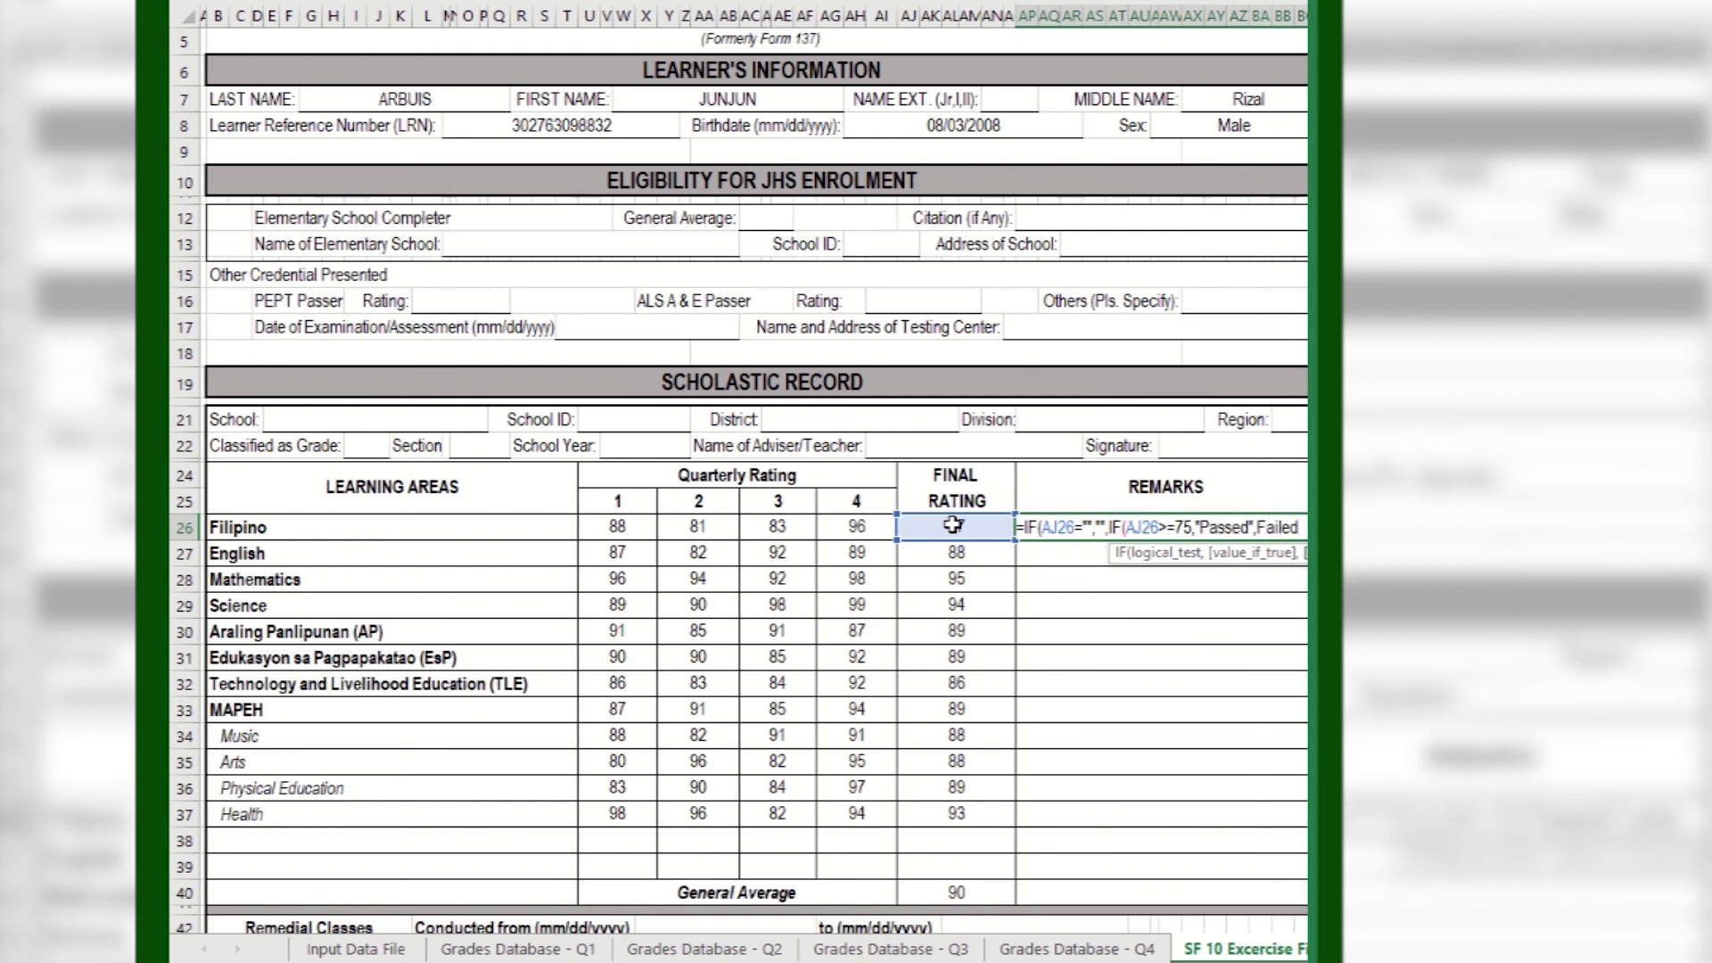
pyautogui.write('"')
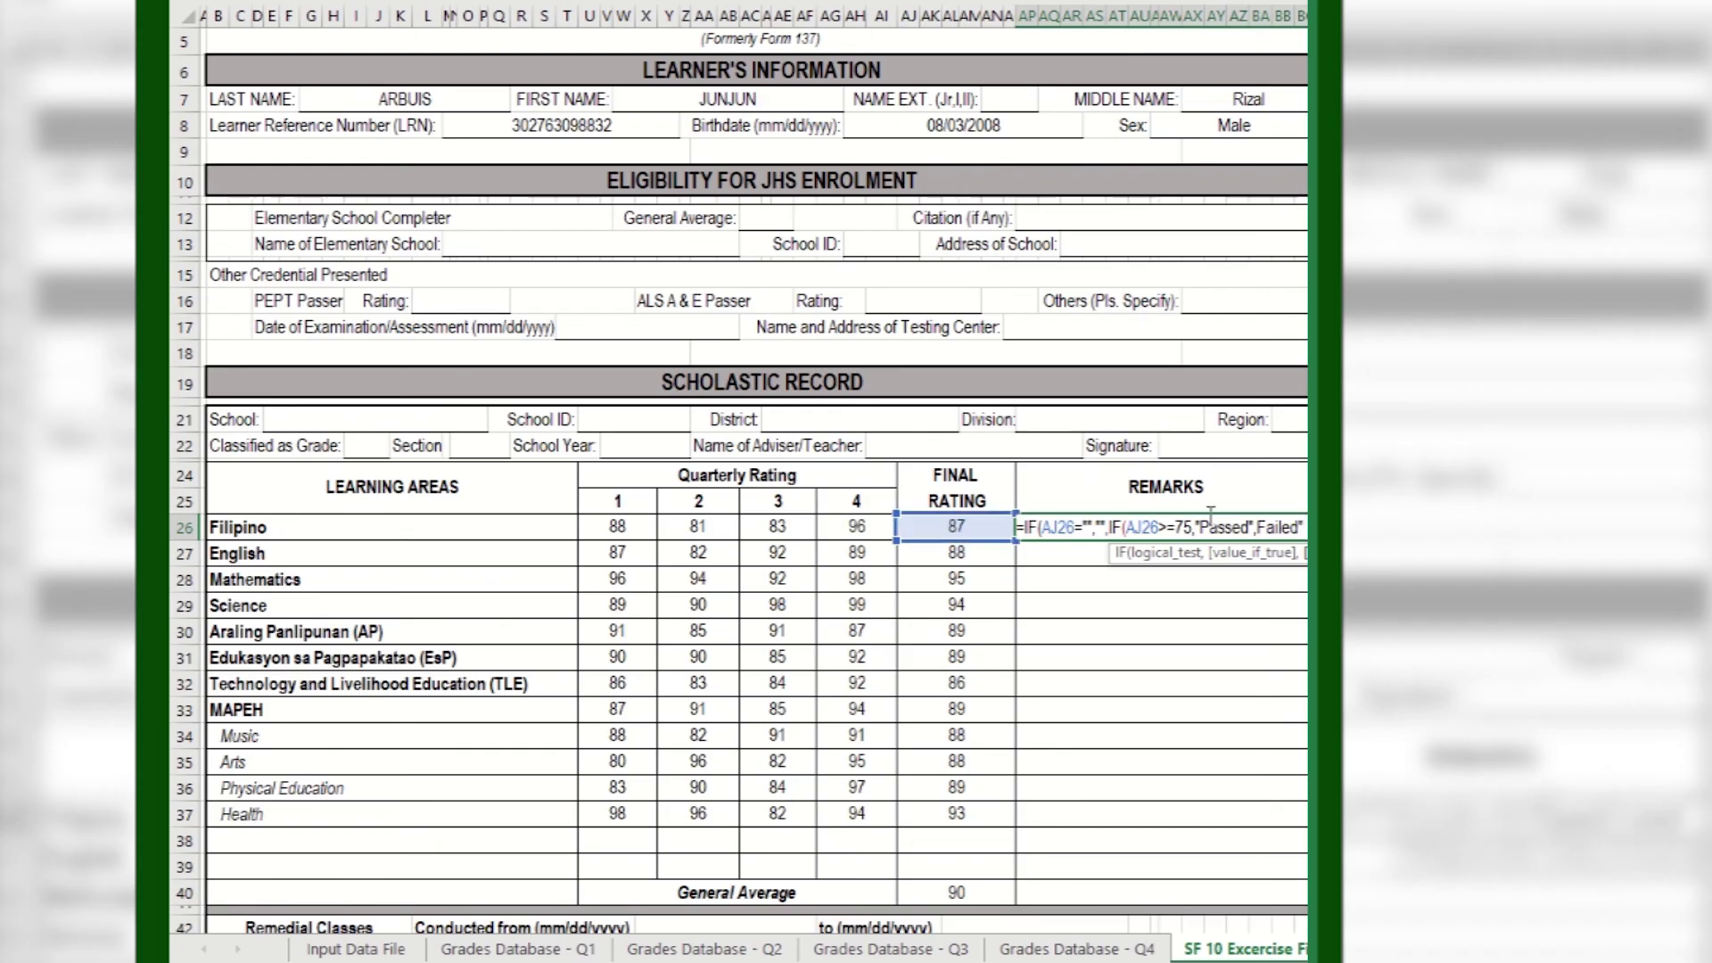
pyautogui.click(1259, 526)
pyautogui.write('"')
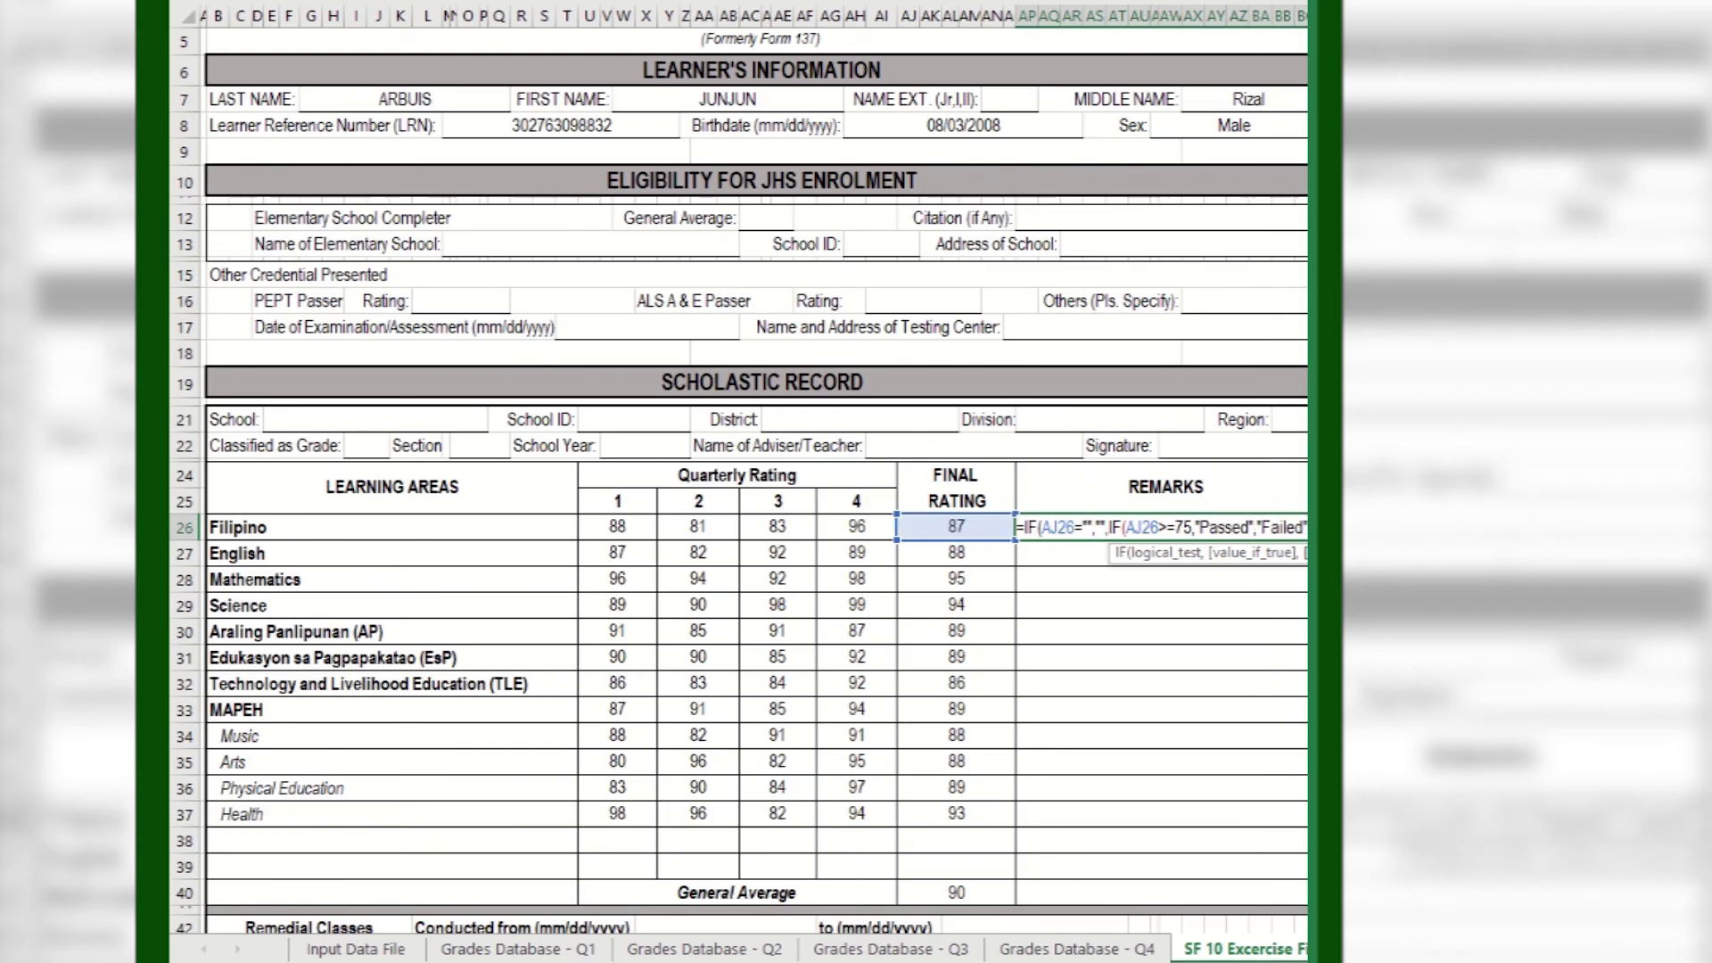
pyautogui.write(')')
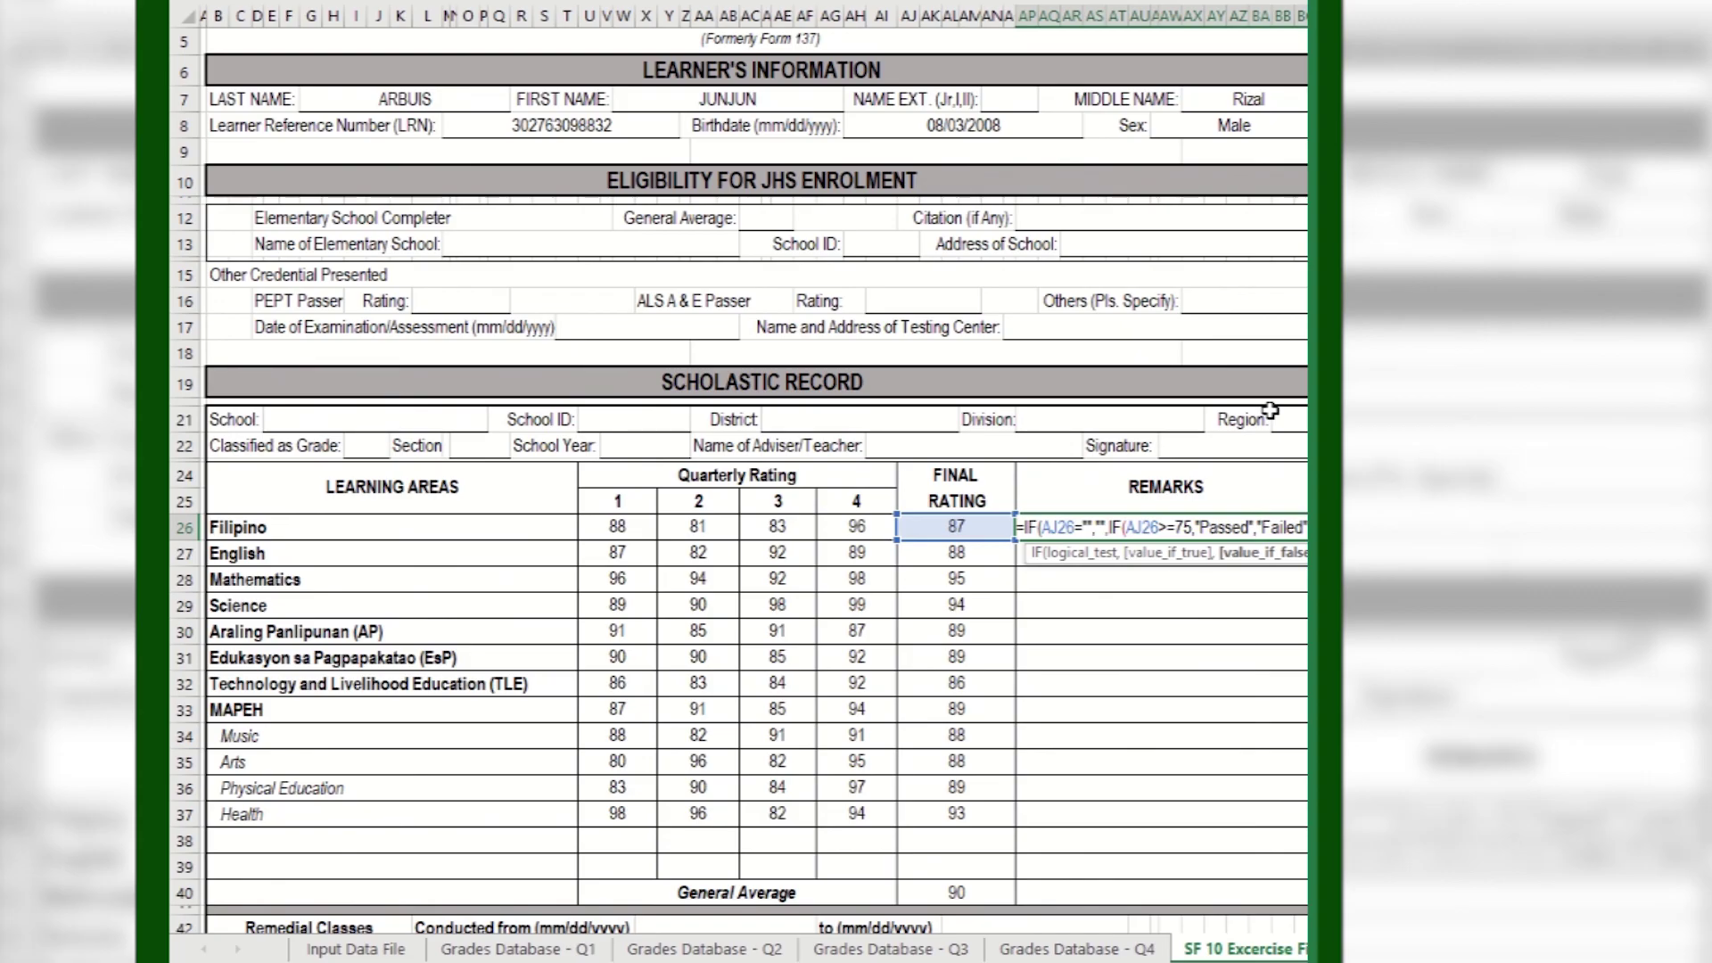
pyautogui.write(')')
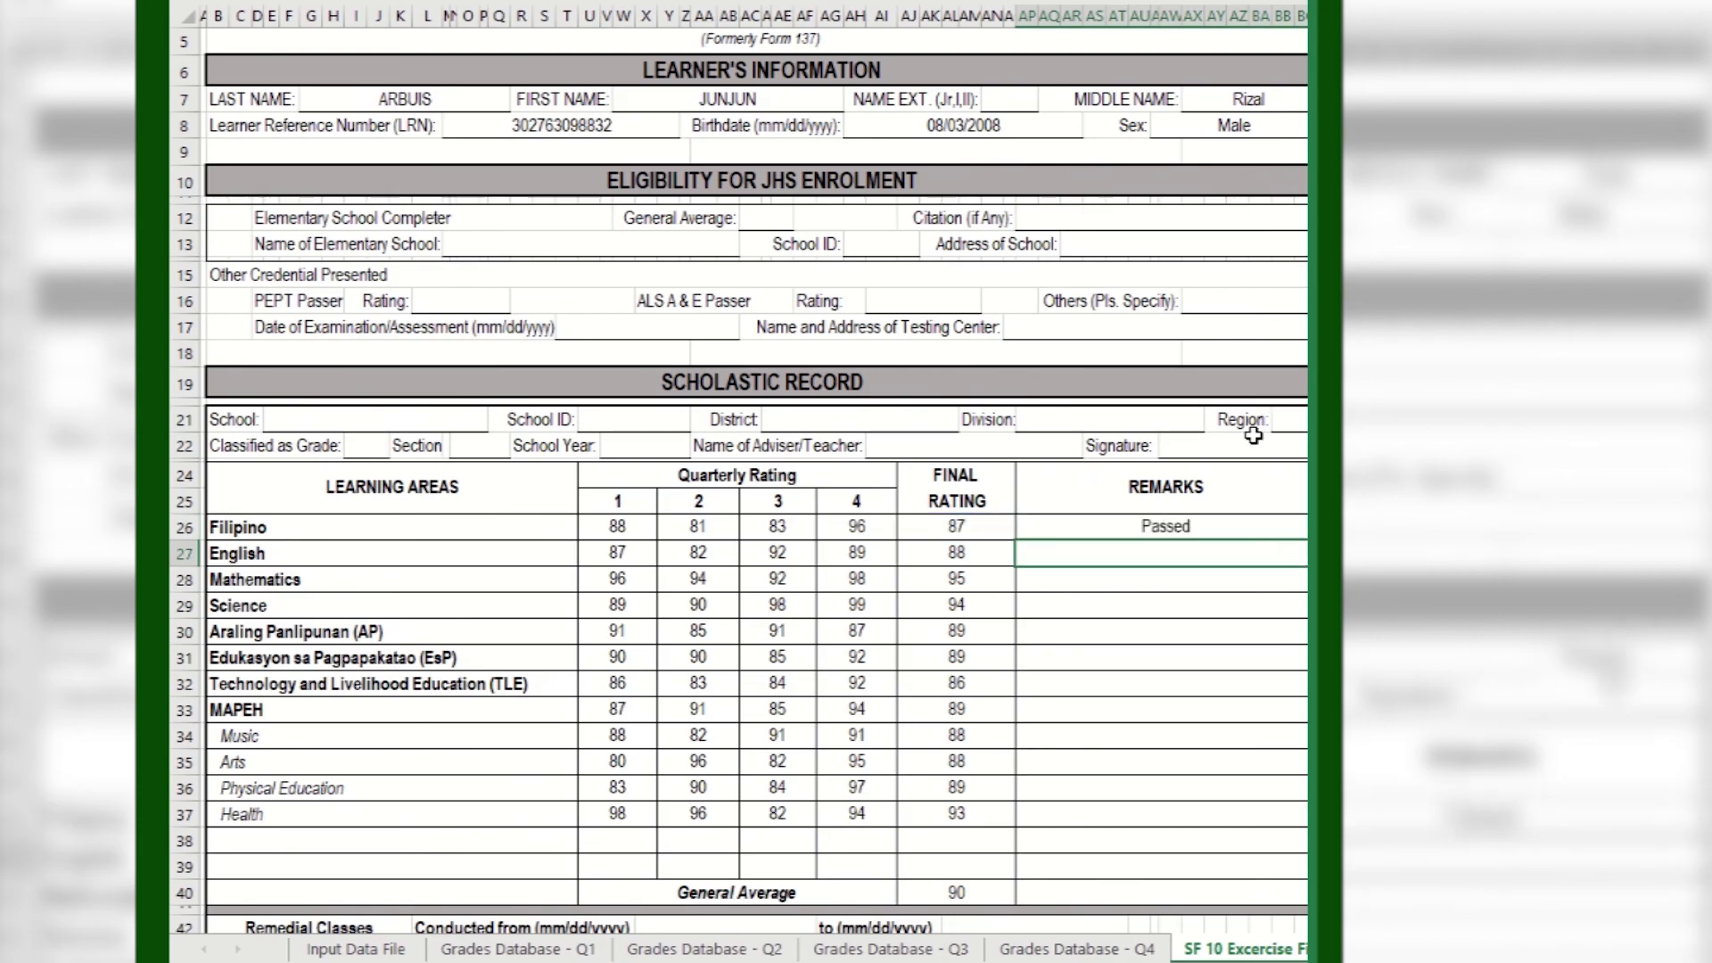
# Fill the Filipino Remarks formula down through the Health row.
pyautogui.click(1195, 525)
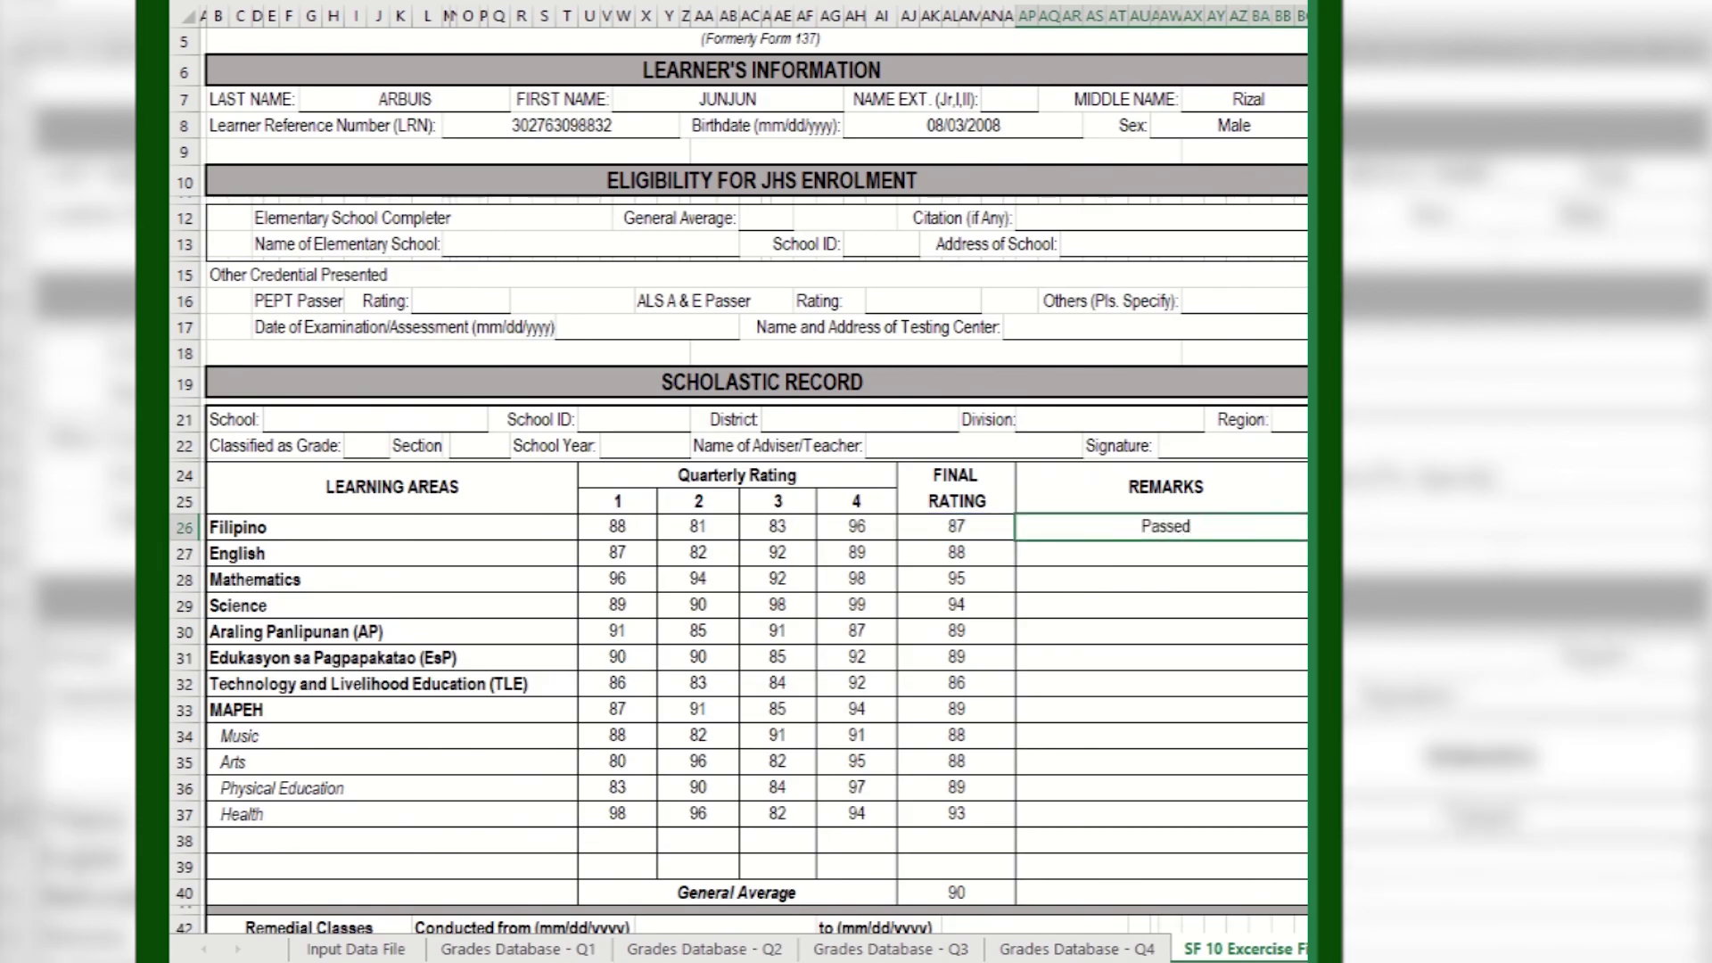
pyautogui.moveTo(1306, 538); pyautogui.dragTo(1288, 835)
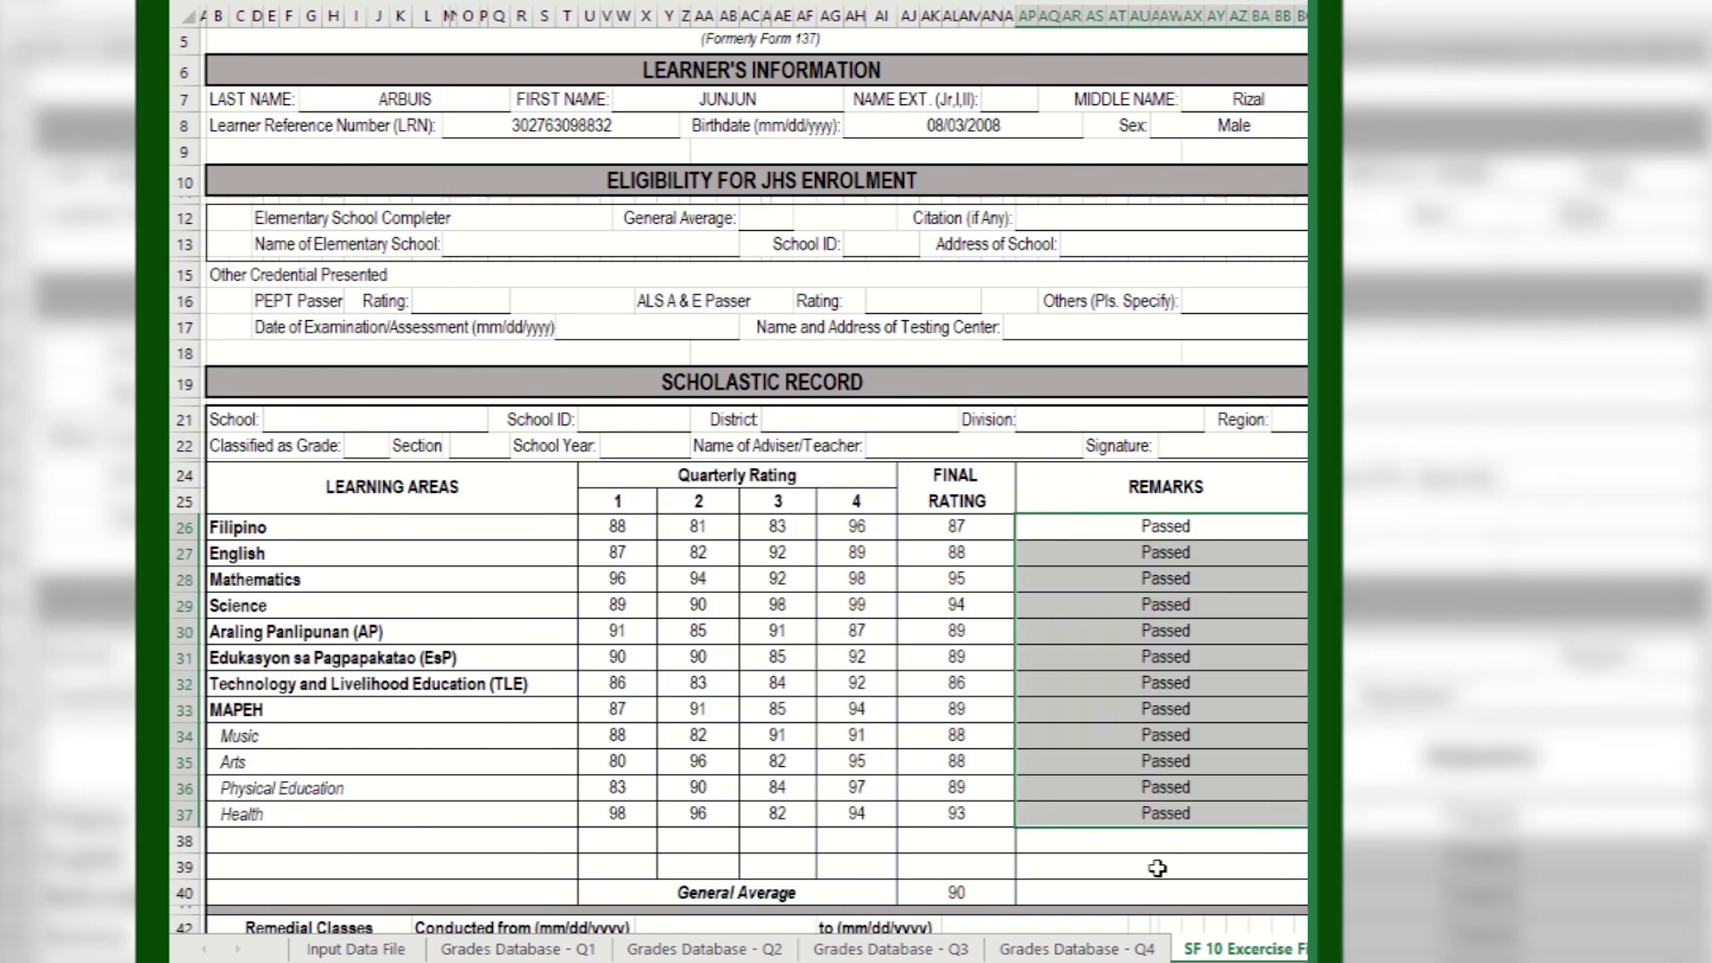
pyautogui.click(990, 892)
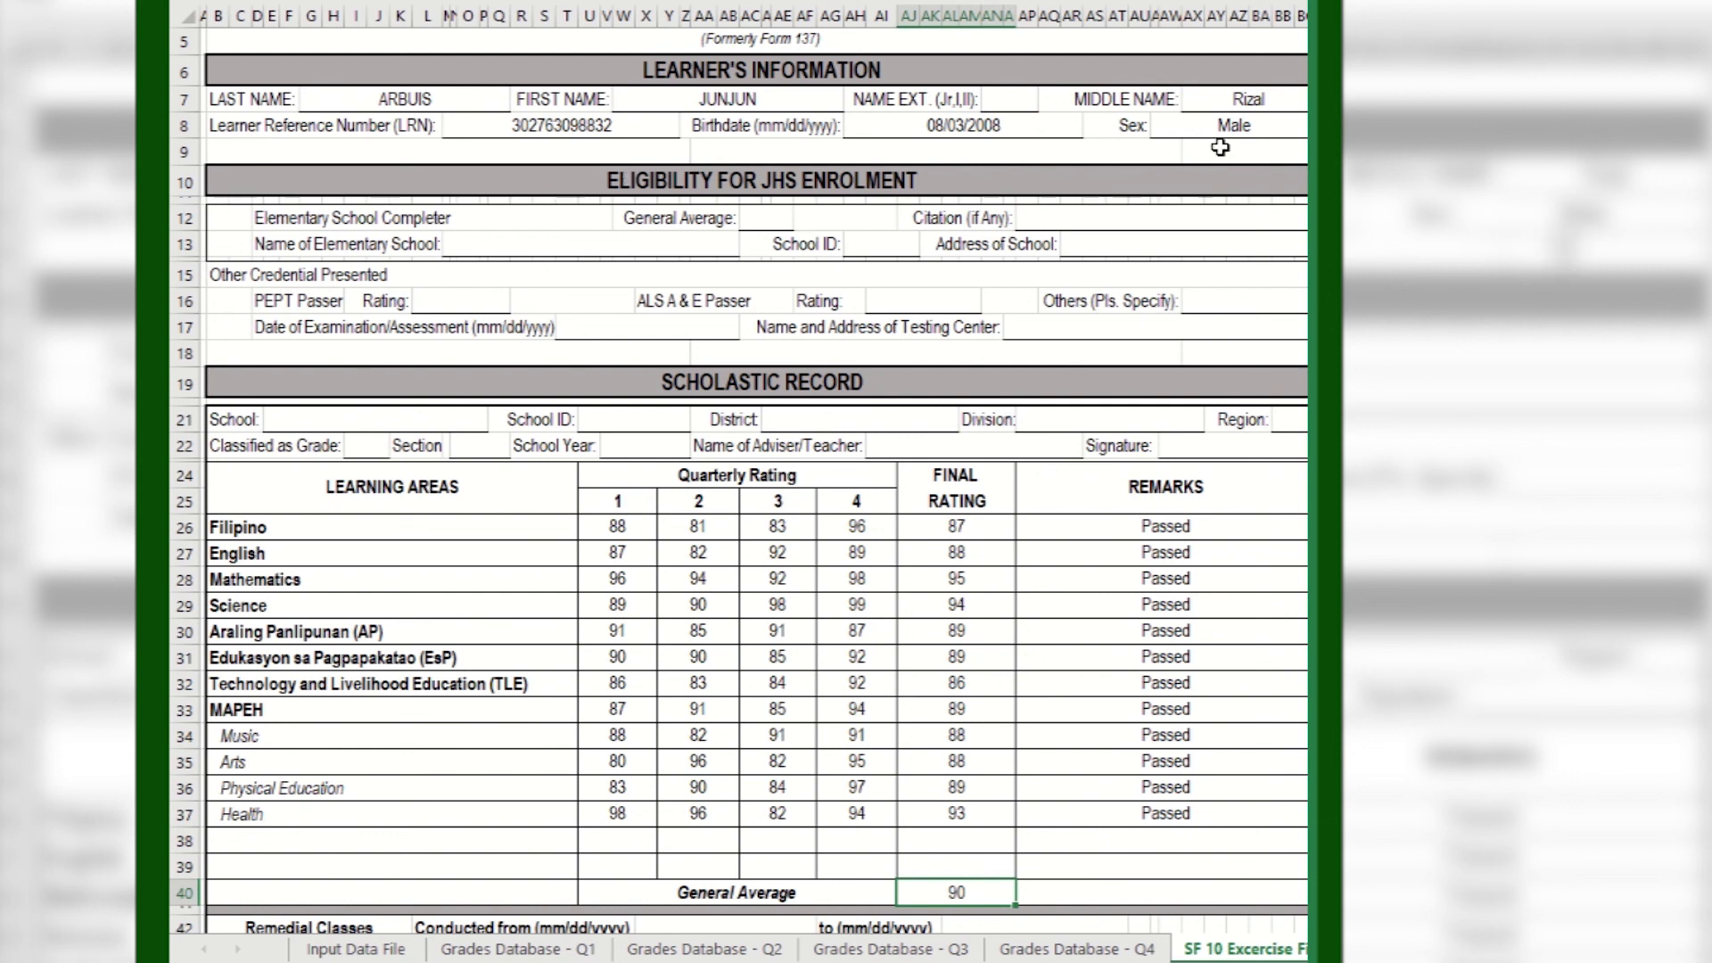
# Test the record by choosing the fourth and then the seventh listed Learner Reference Number.
pyautogui.scroll(2, 740, 481)
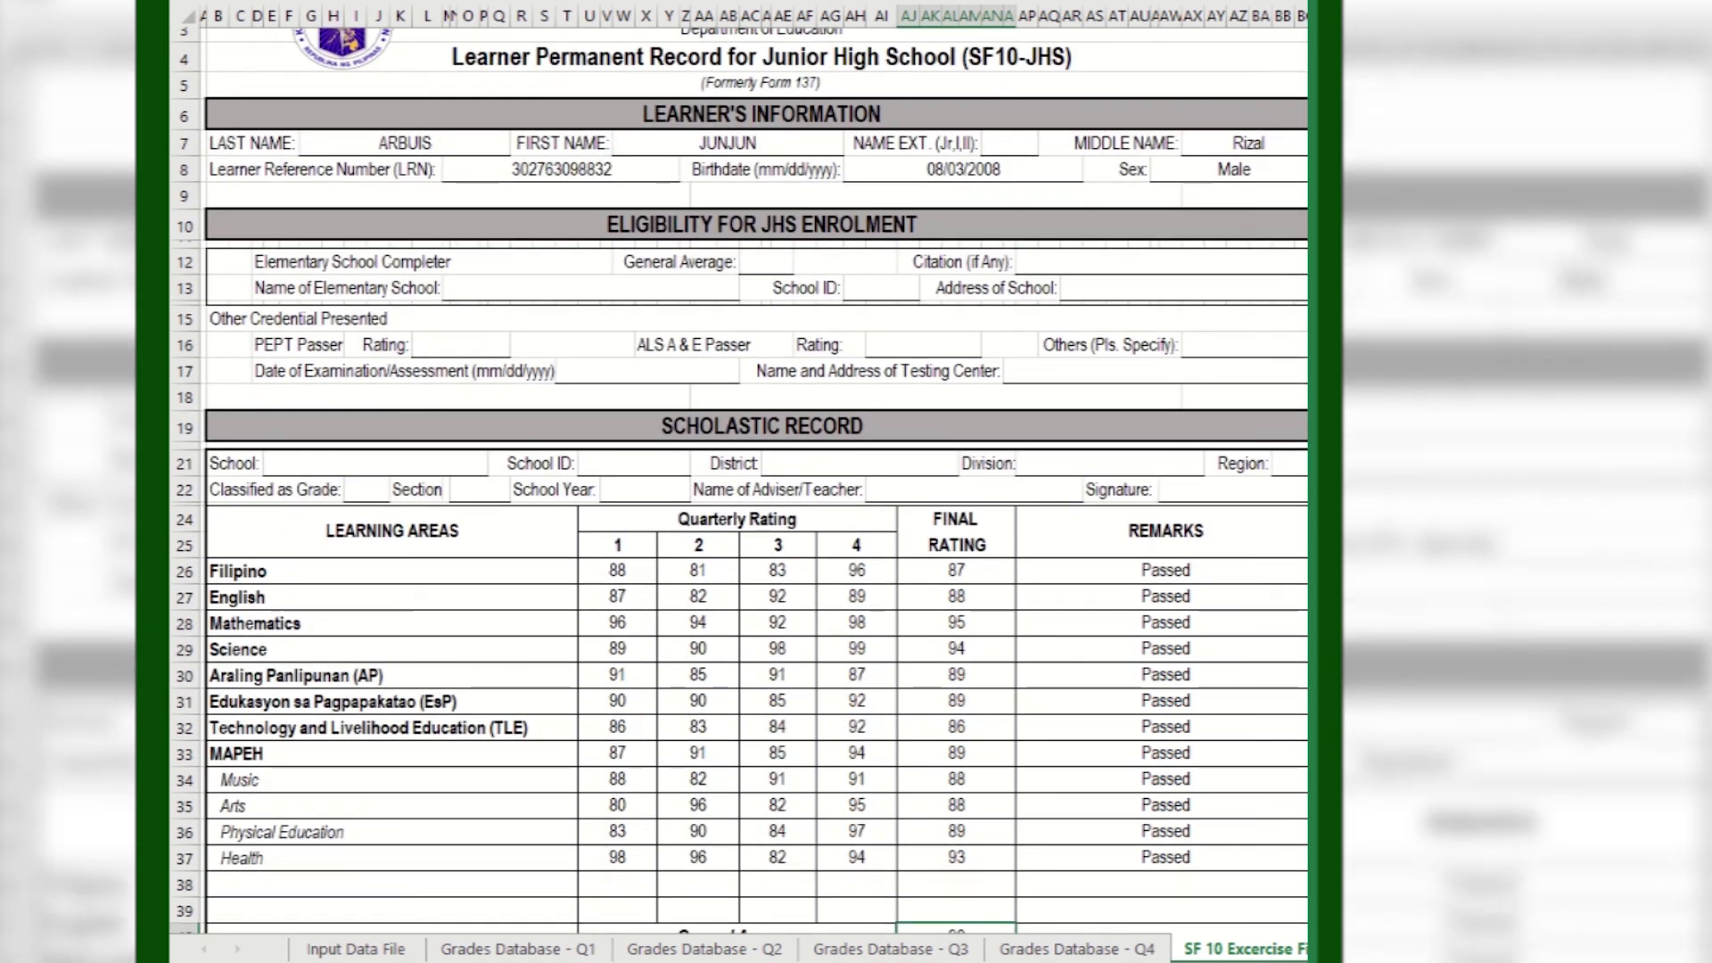
pyautogui.scroll(-2, 740, 481)
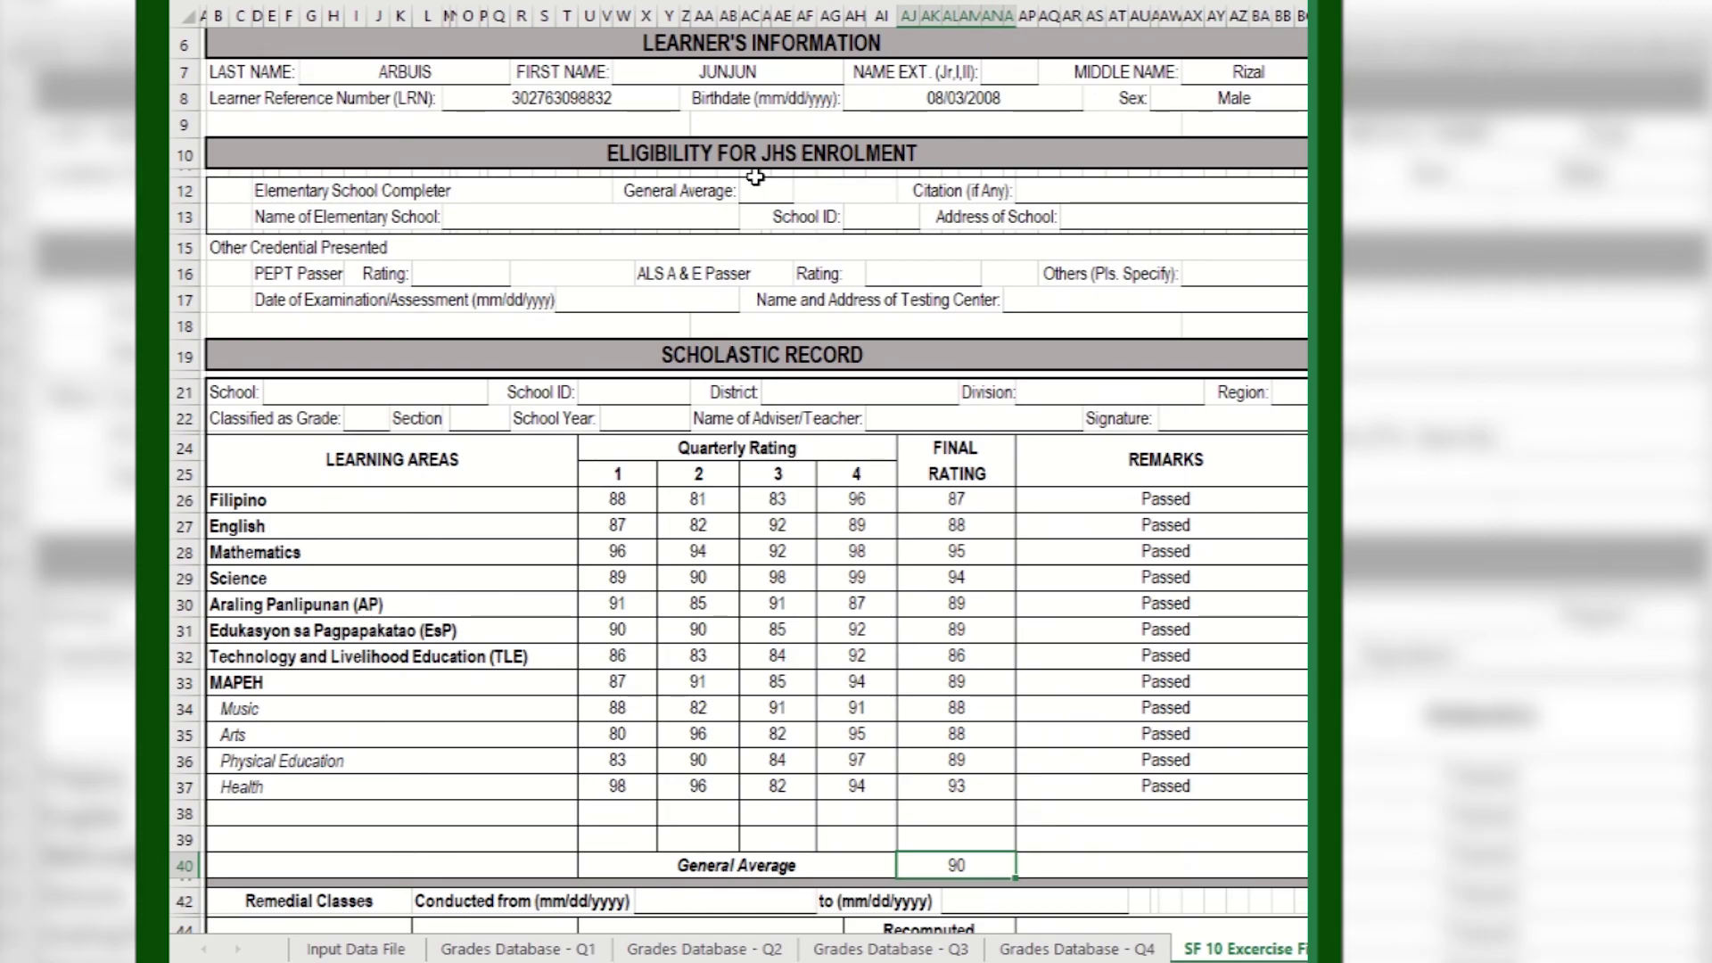
pyautogui.click(614, 100)
pyautogui.click(690, 102)
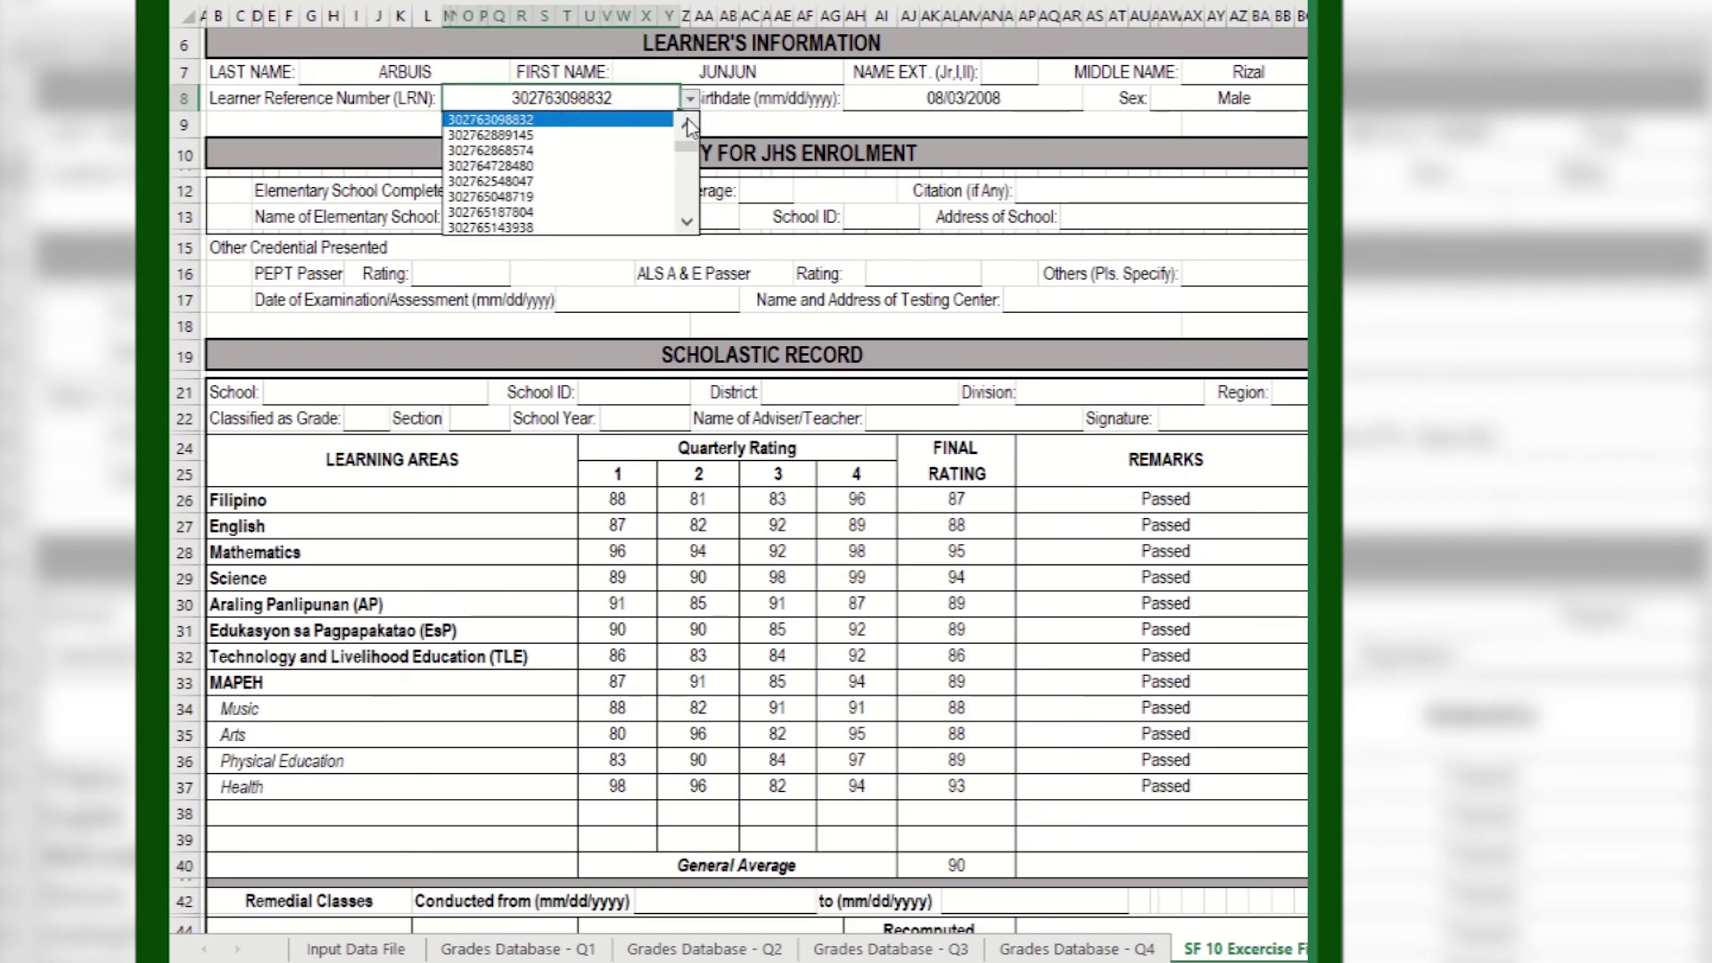
pyautogui.click(586, 167)
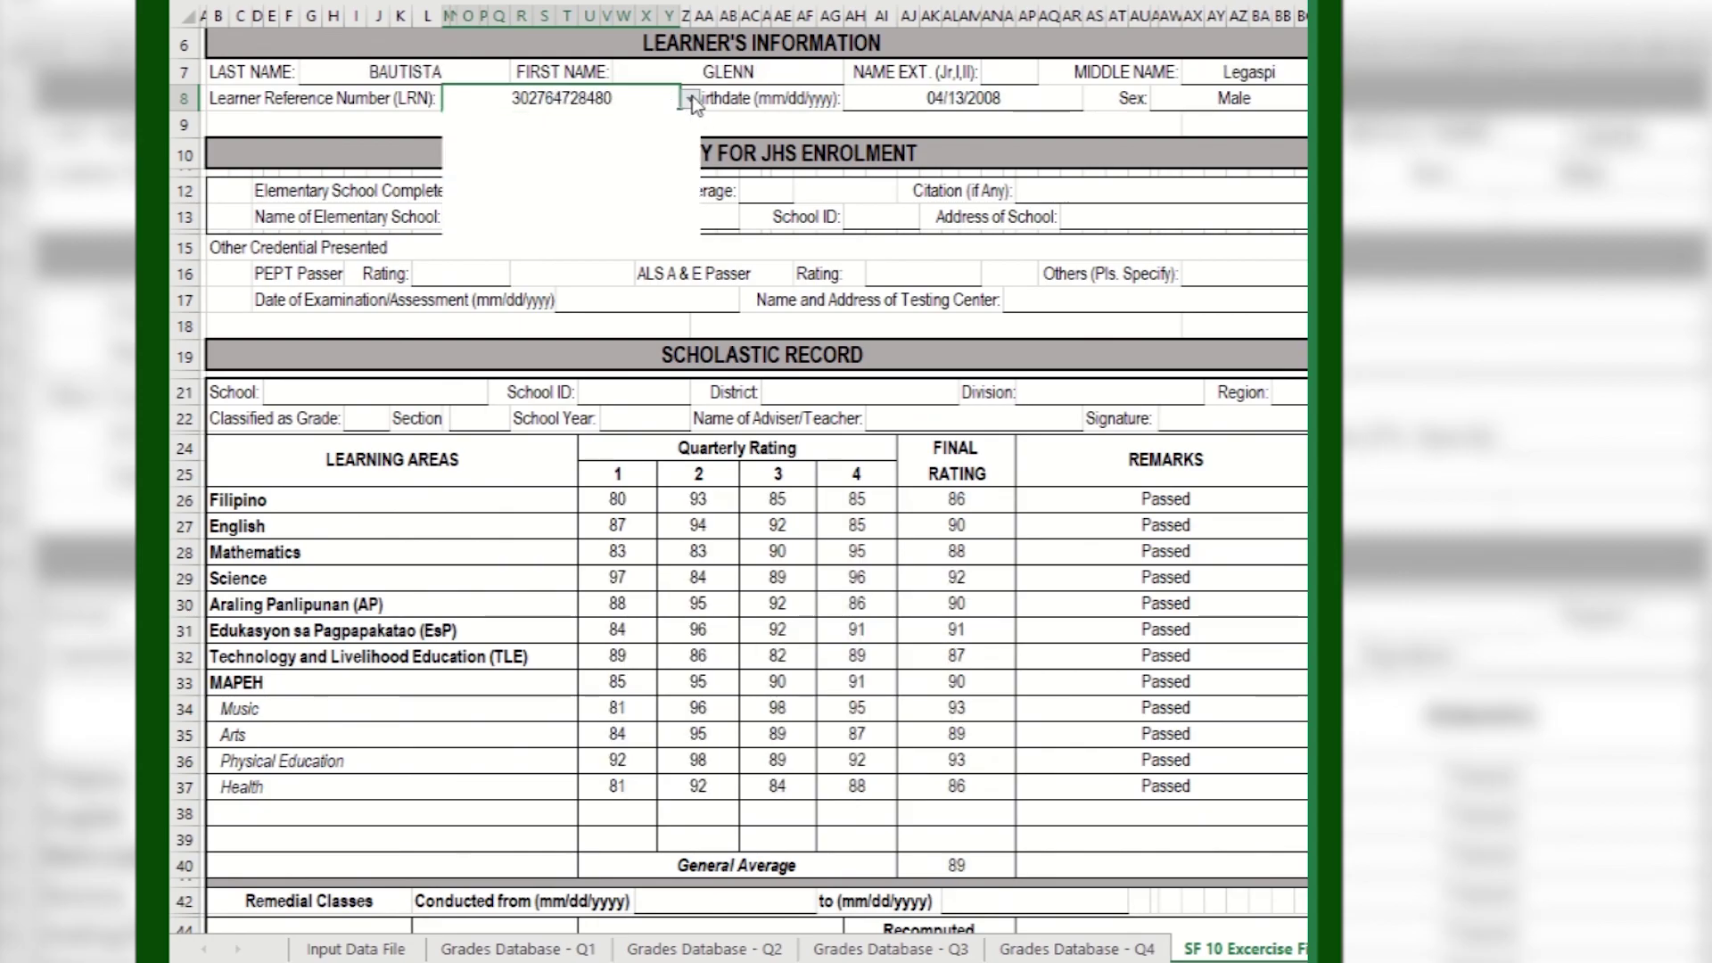
pyautogui.click(692, 98)
pyautogui.click(606, 178)
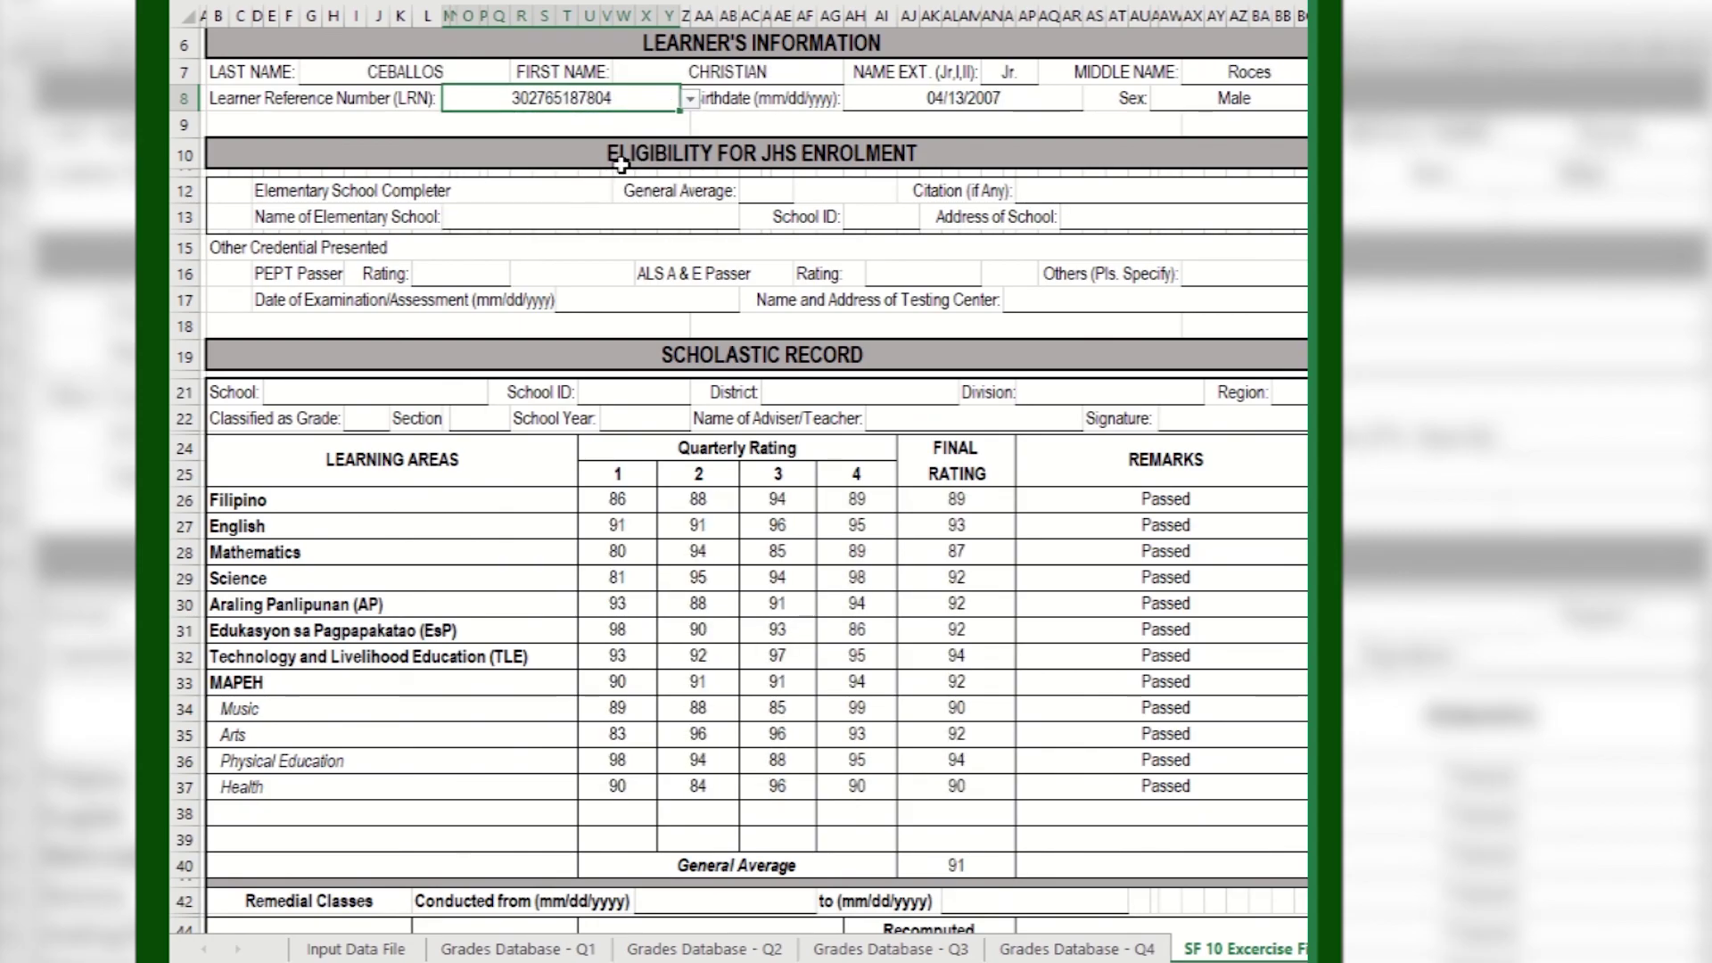
# Test the record with seven more Learner Reference Numbers further down the list, ending with the one four entries below the sixth choice.
pyautogui.click(691, 98)
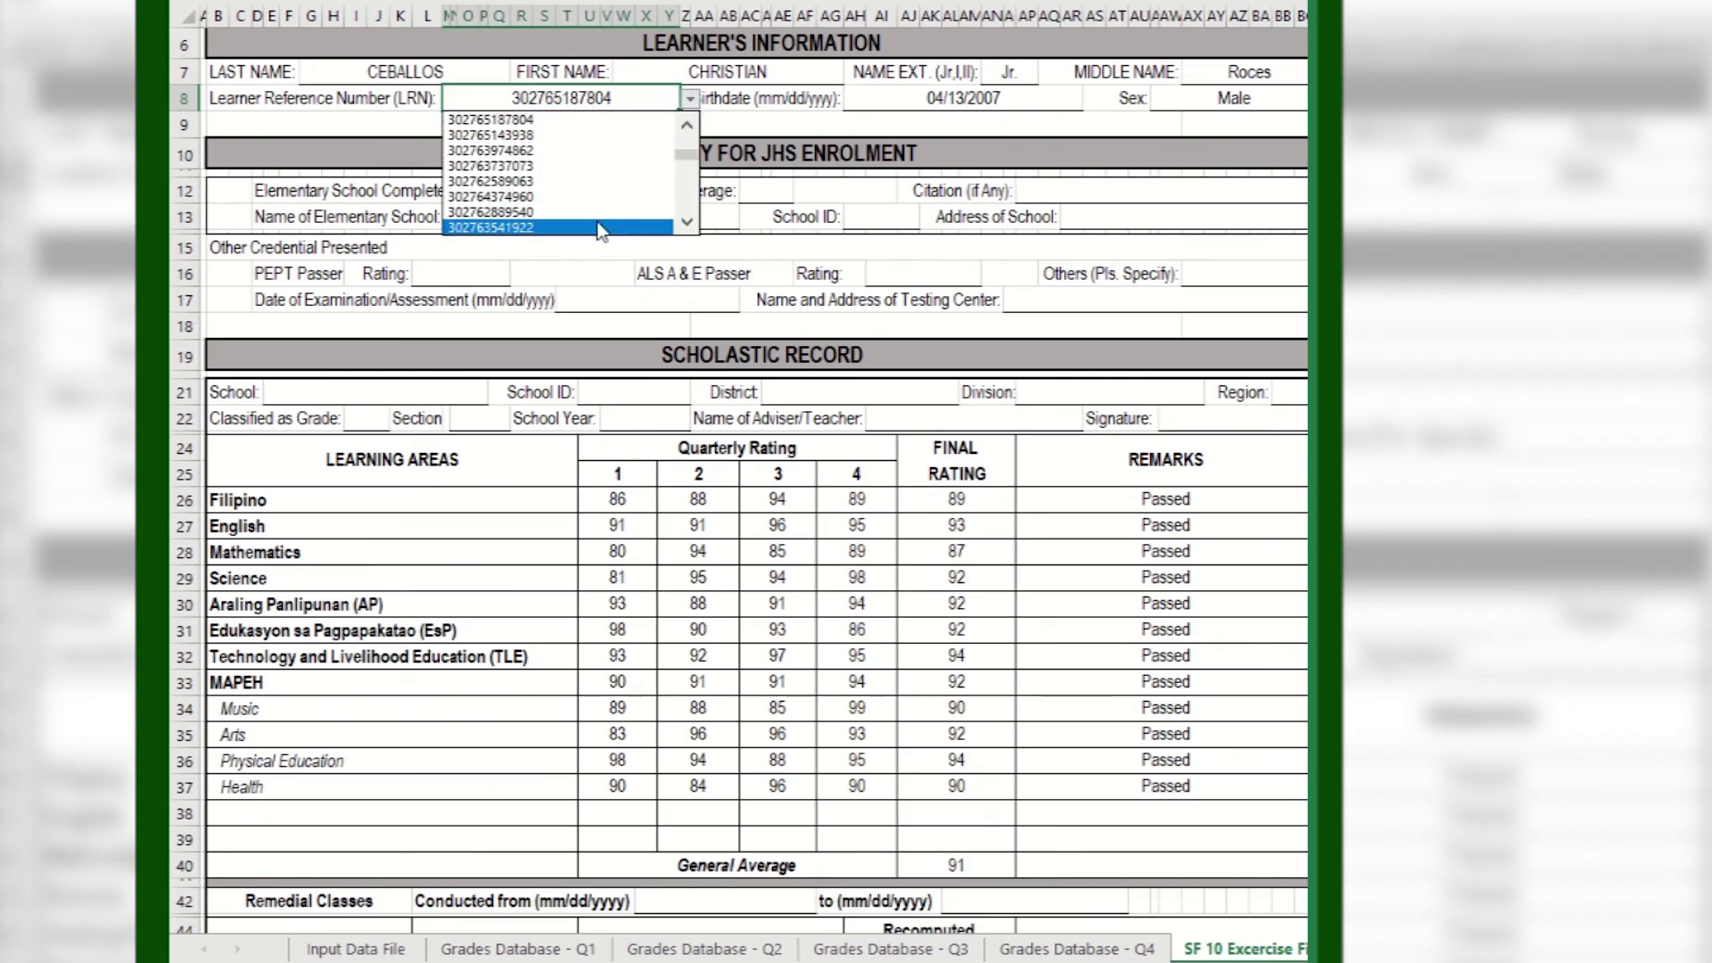
pyautogui.click(607, 227)
pyautogui.click(691, 98)
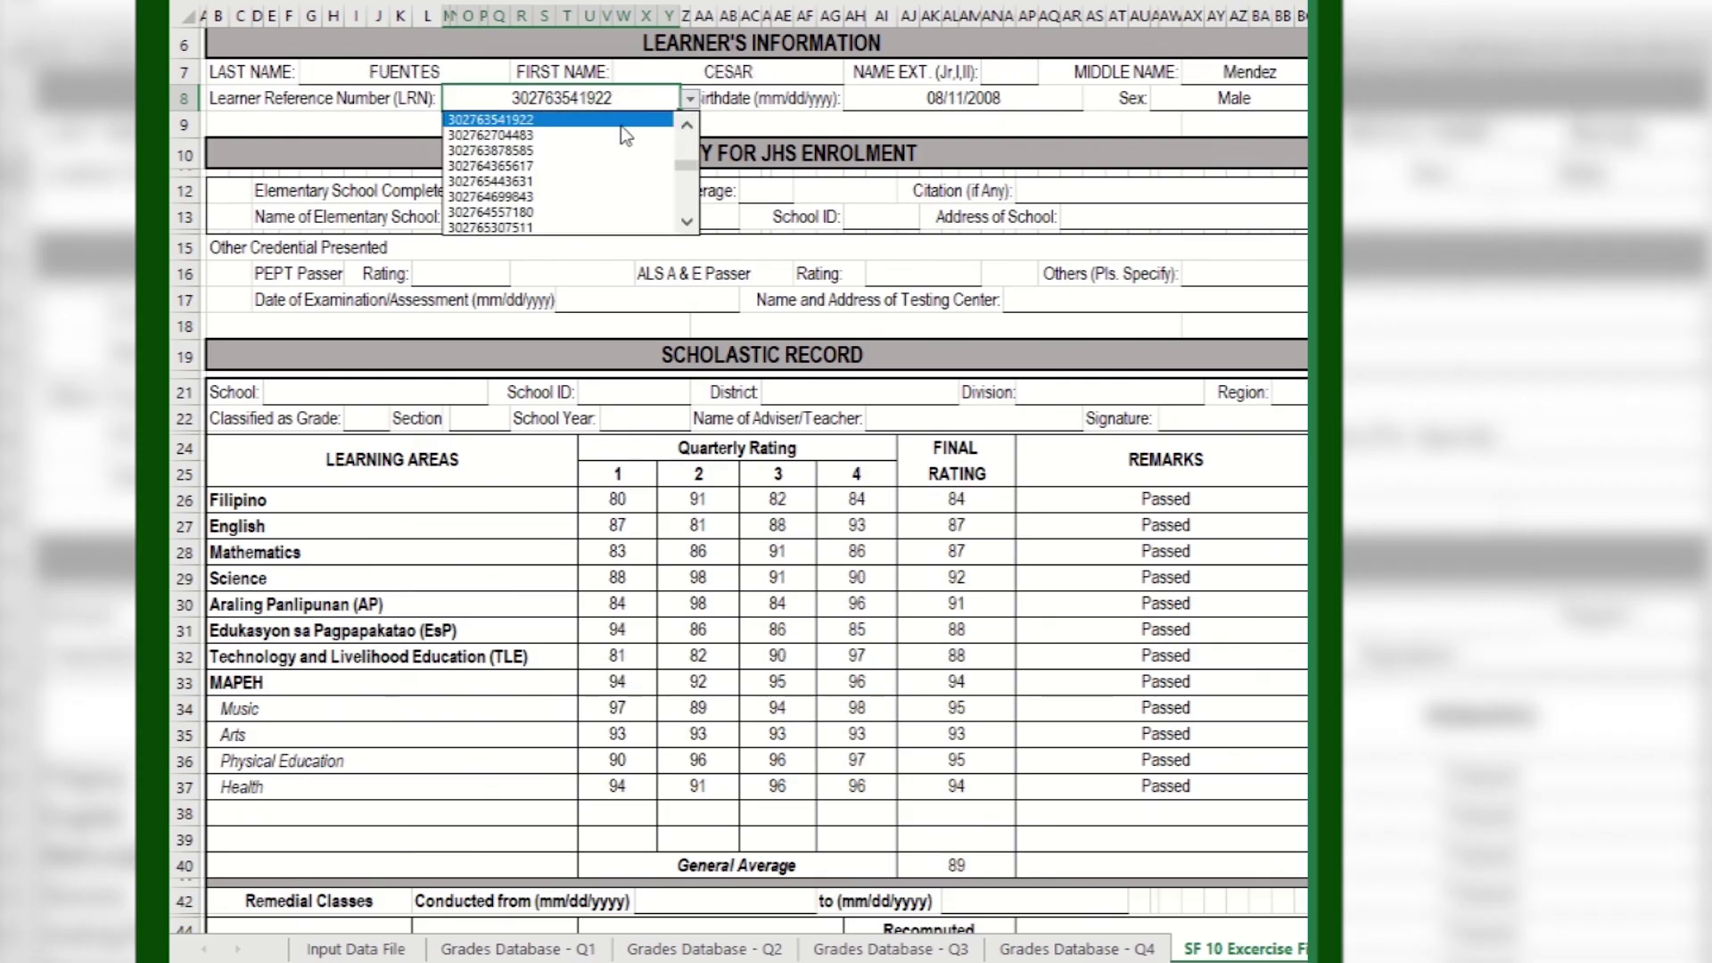
pyautogui.click(615, 126)
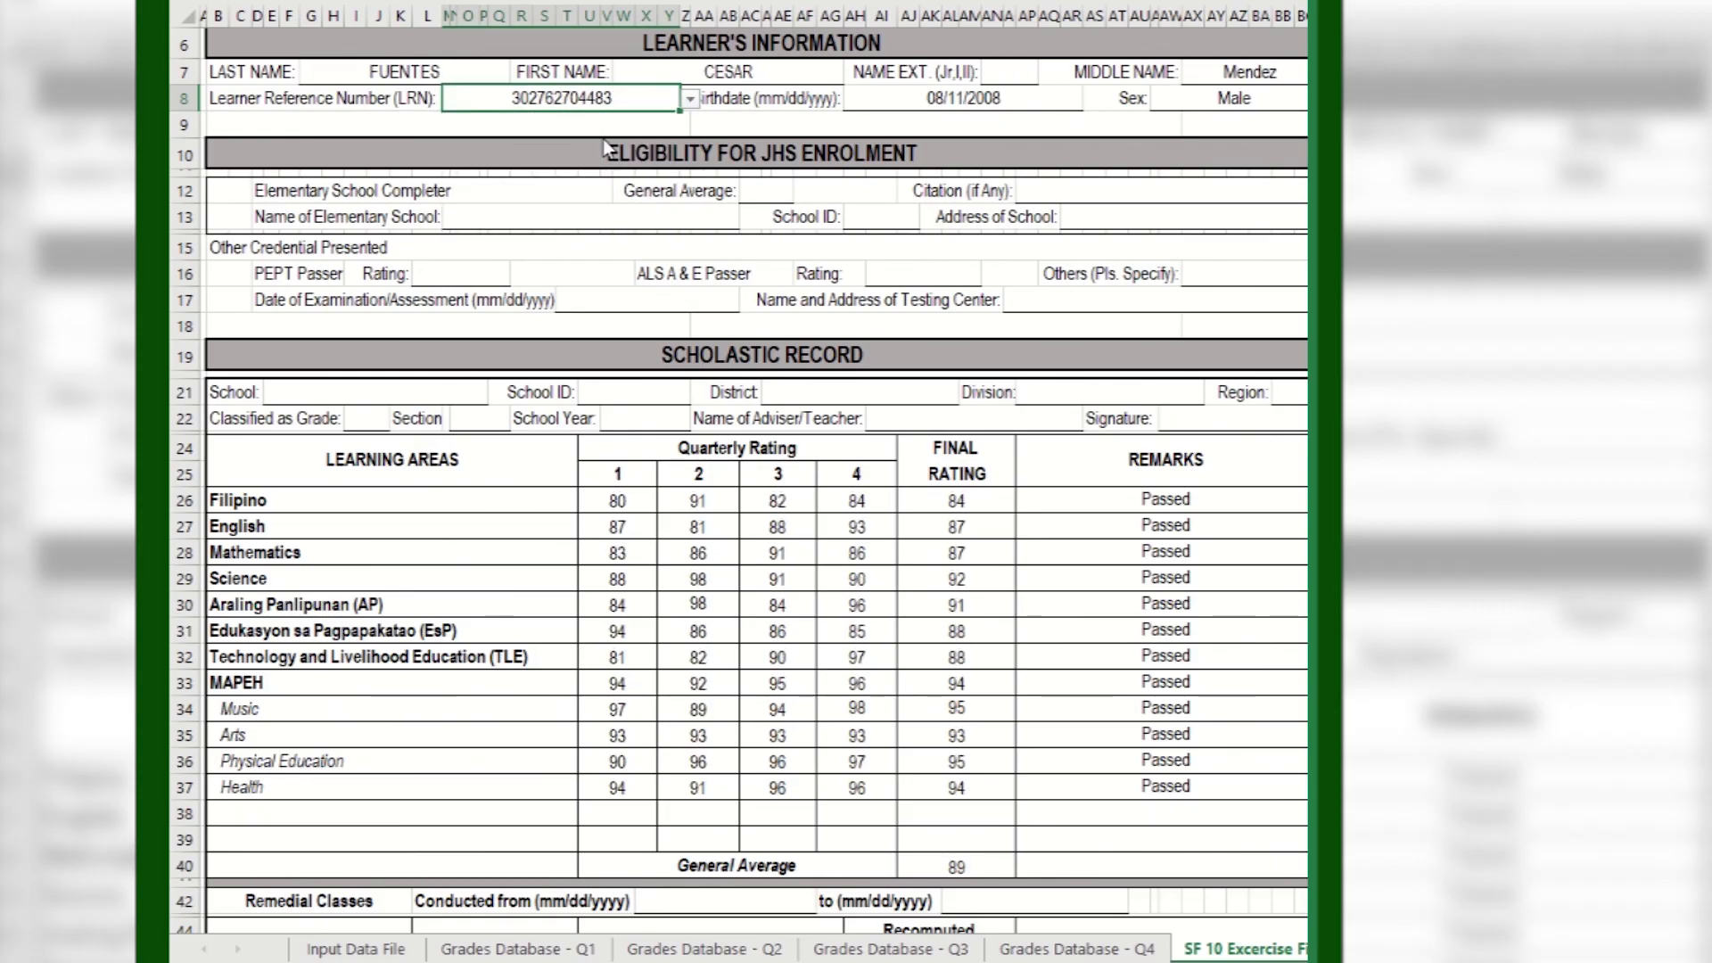
pyautogui.click(691, 99)
pyautogui.click(647, 128)
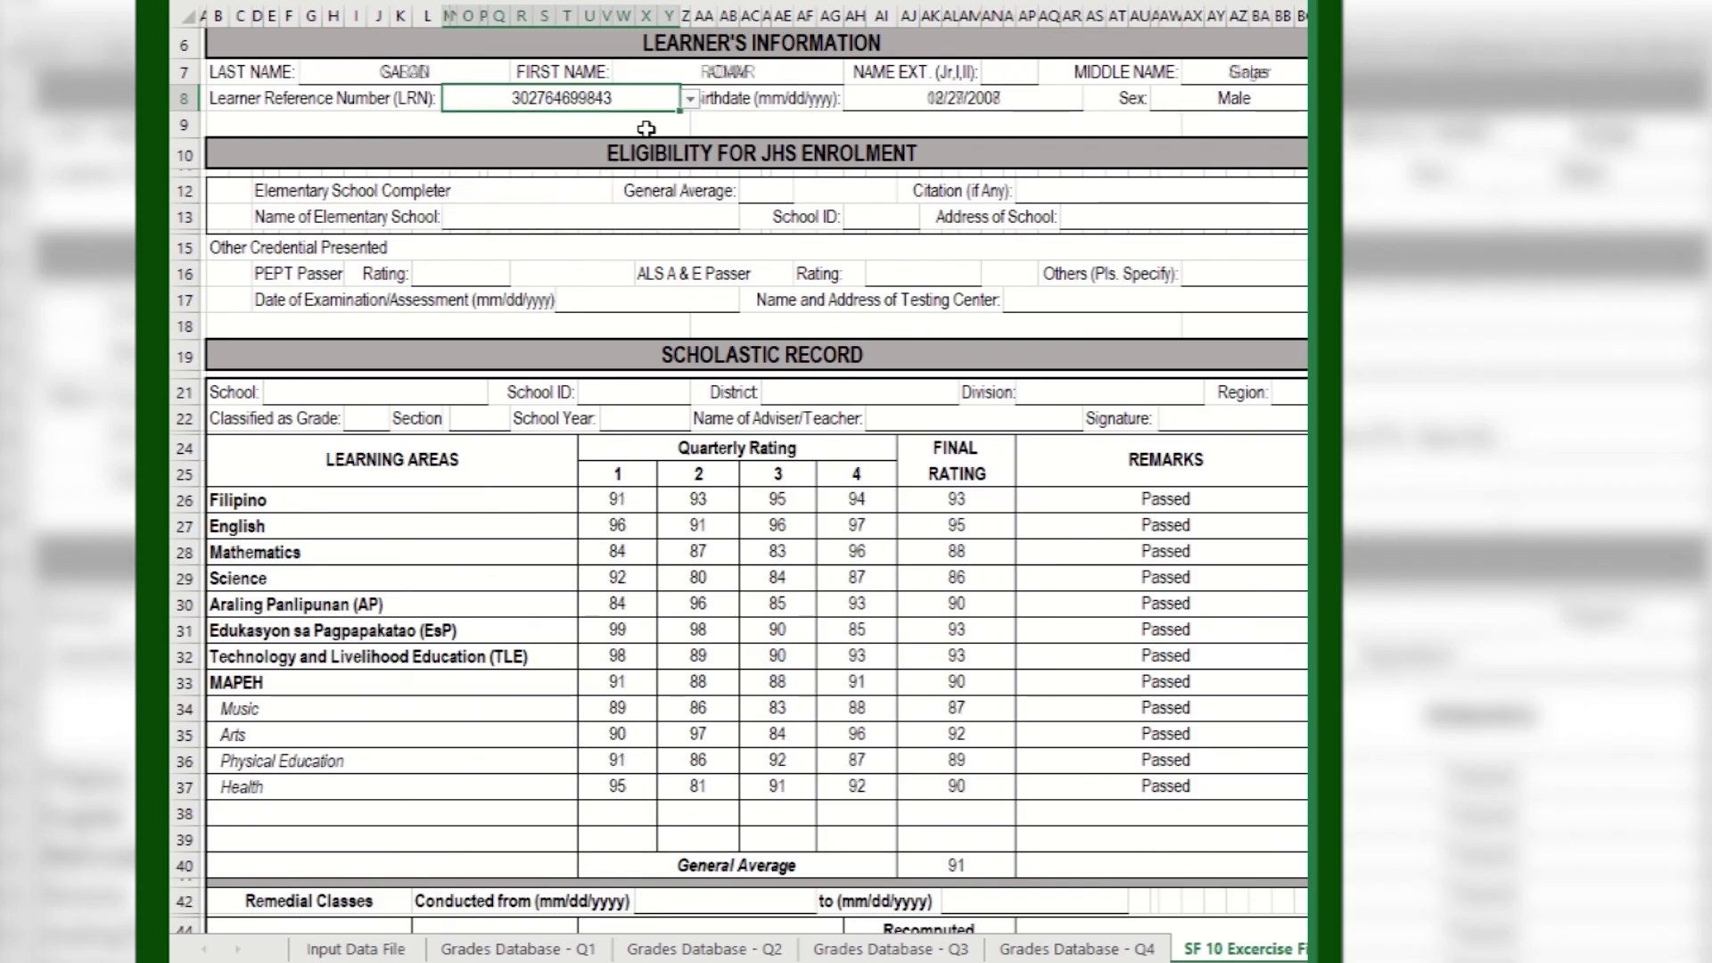
pyautogui.click(691, 98)
pyautogui.click(656, 130)
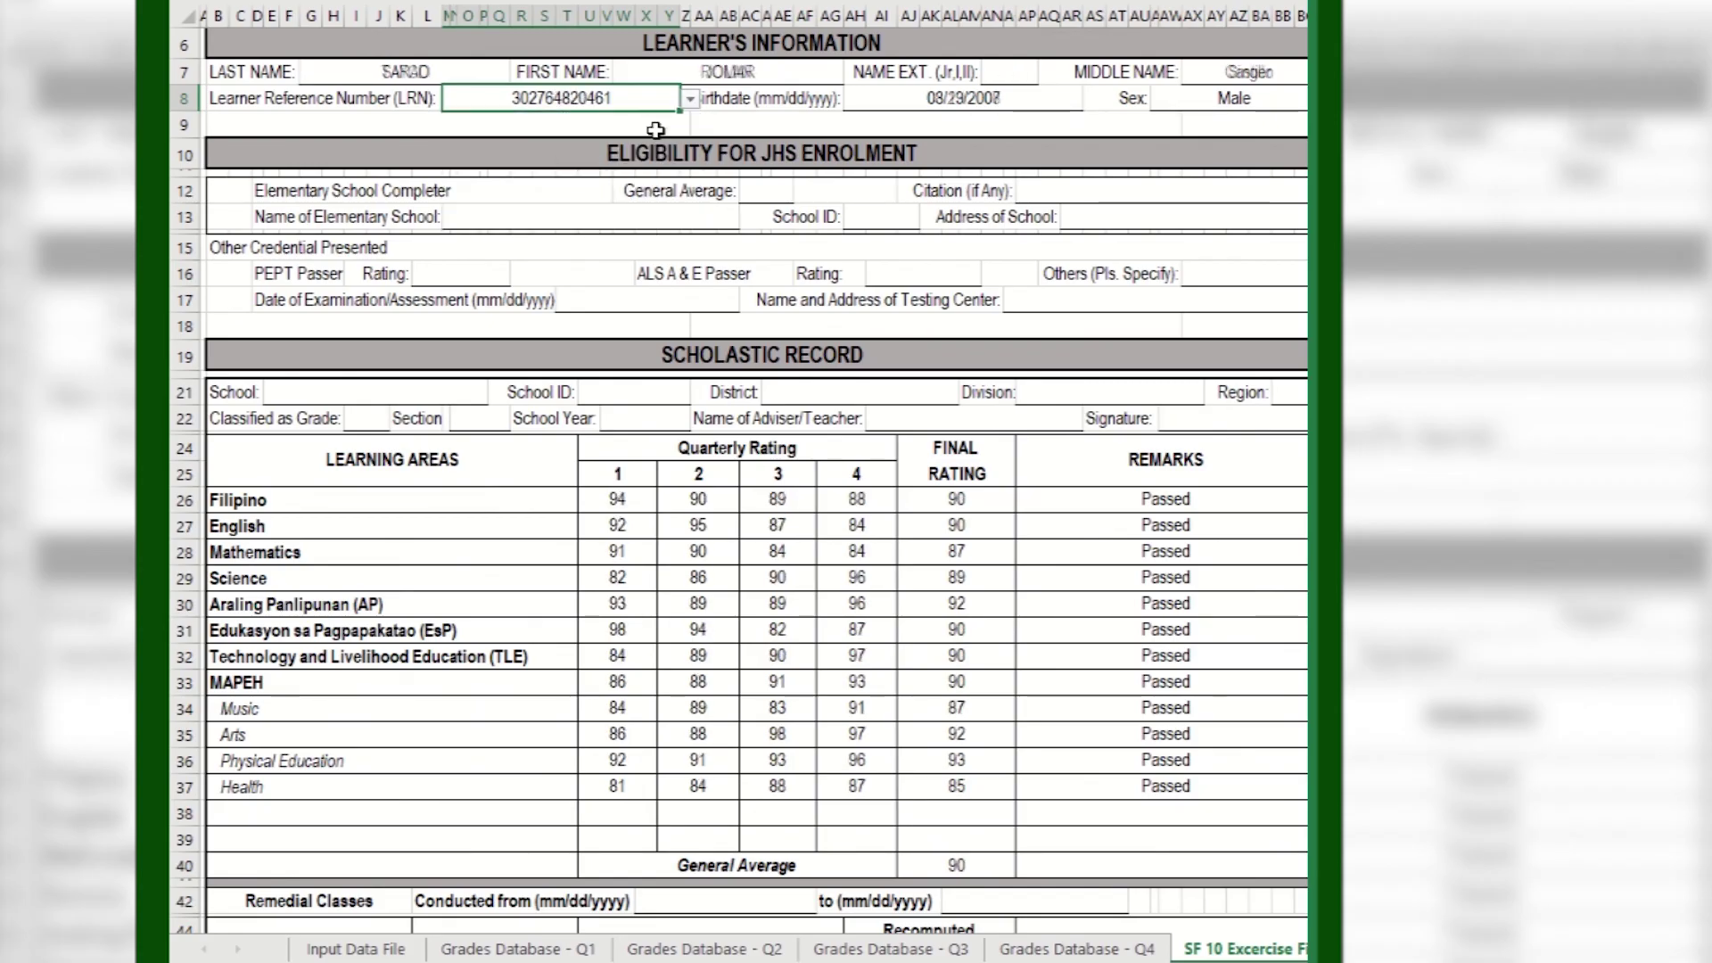
pyautogui.click(691, 98)
pyautogui.click(577, 175)
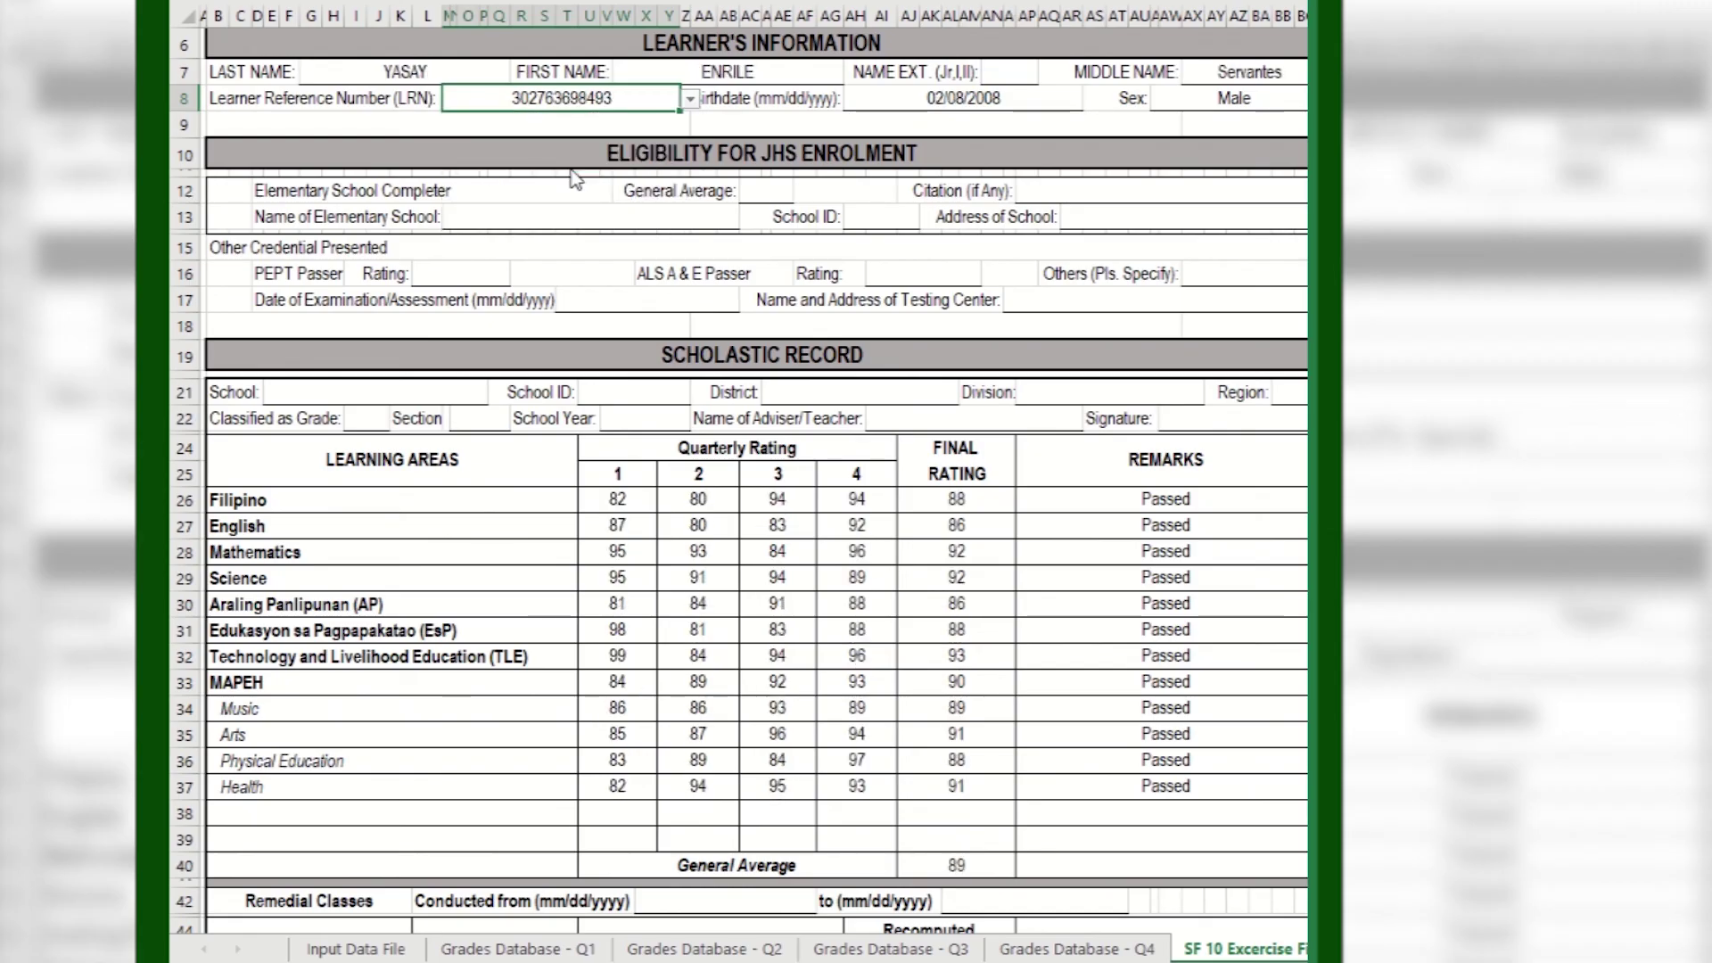
pyautogui.click(691, 98)
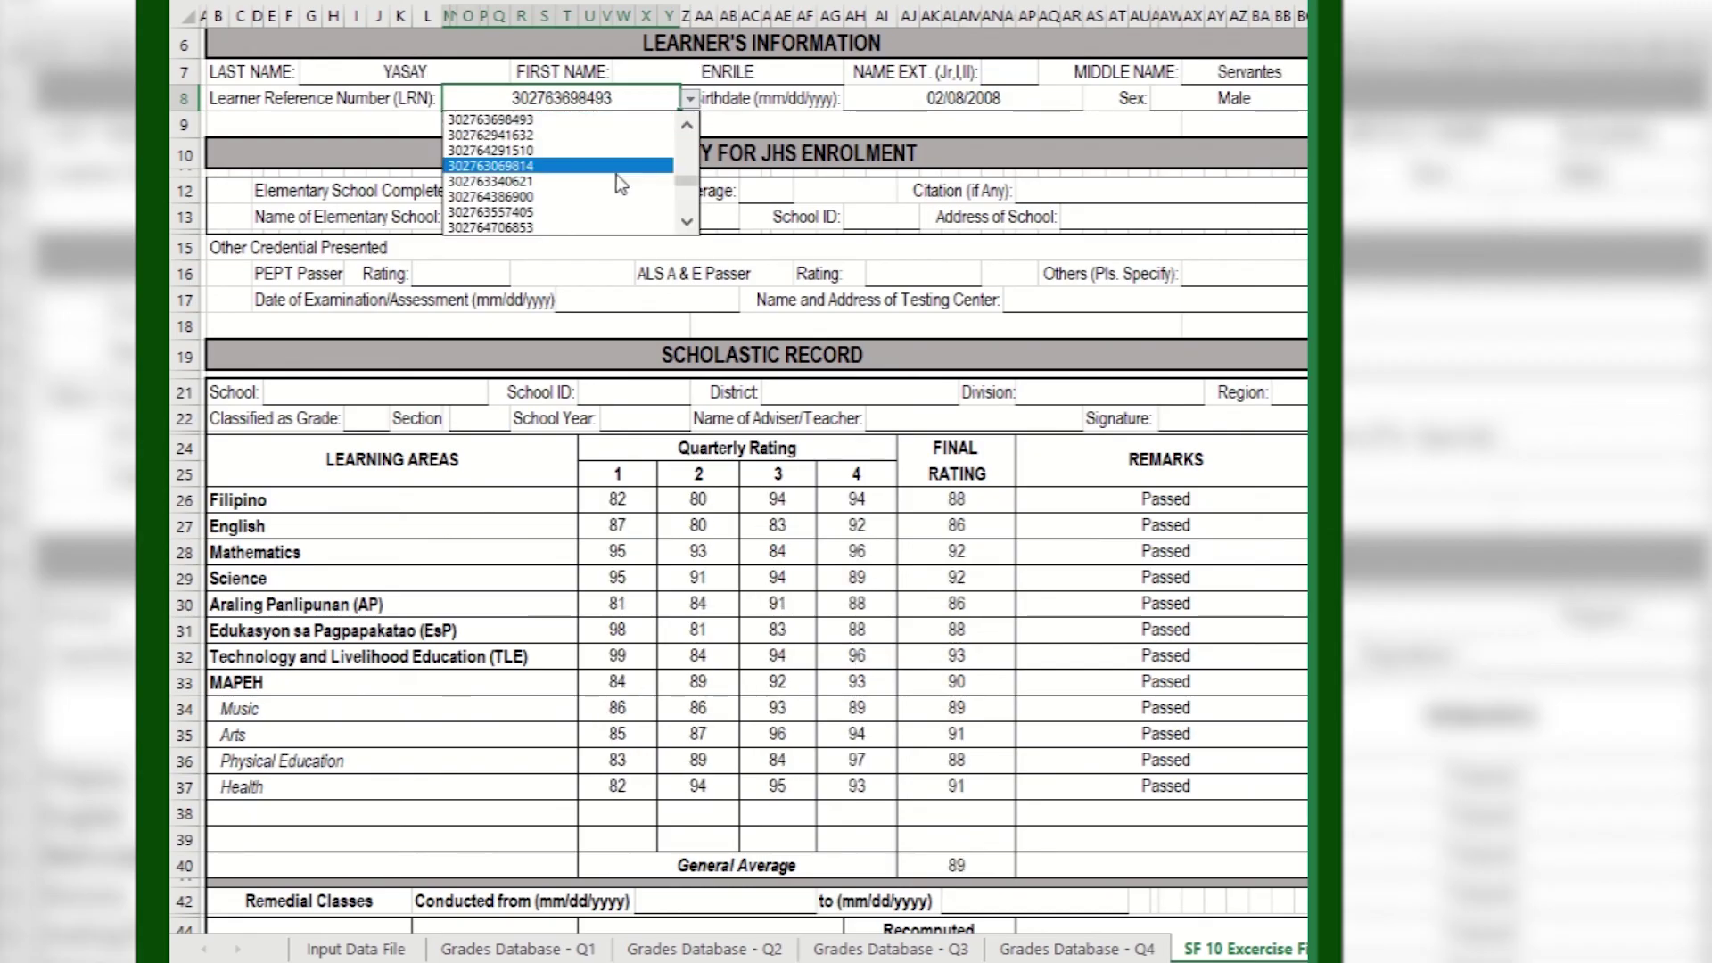
pyautogui.click(592, 218)
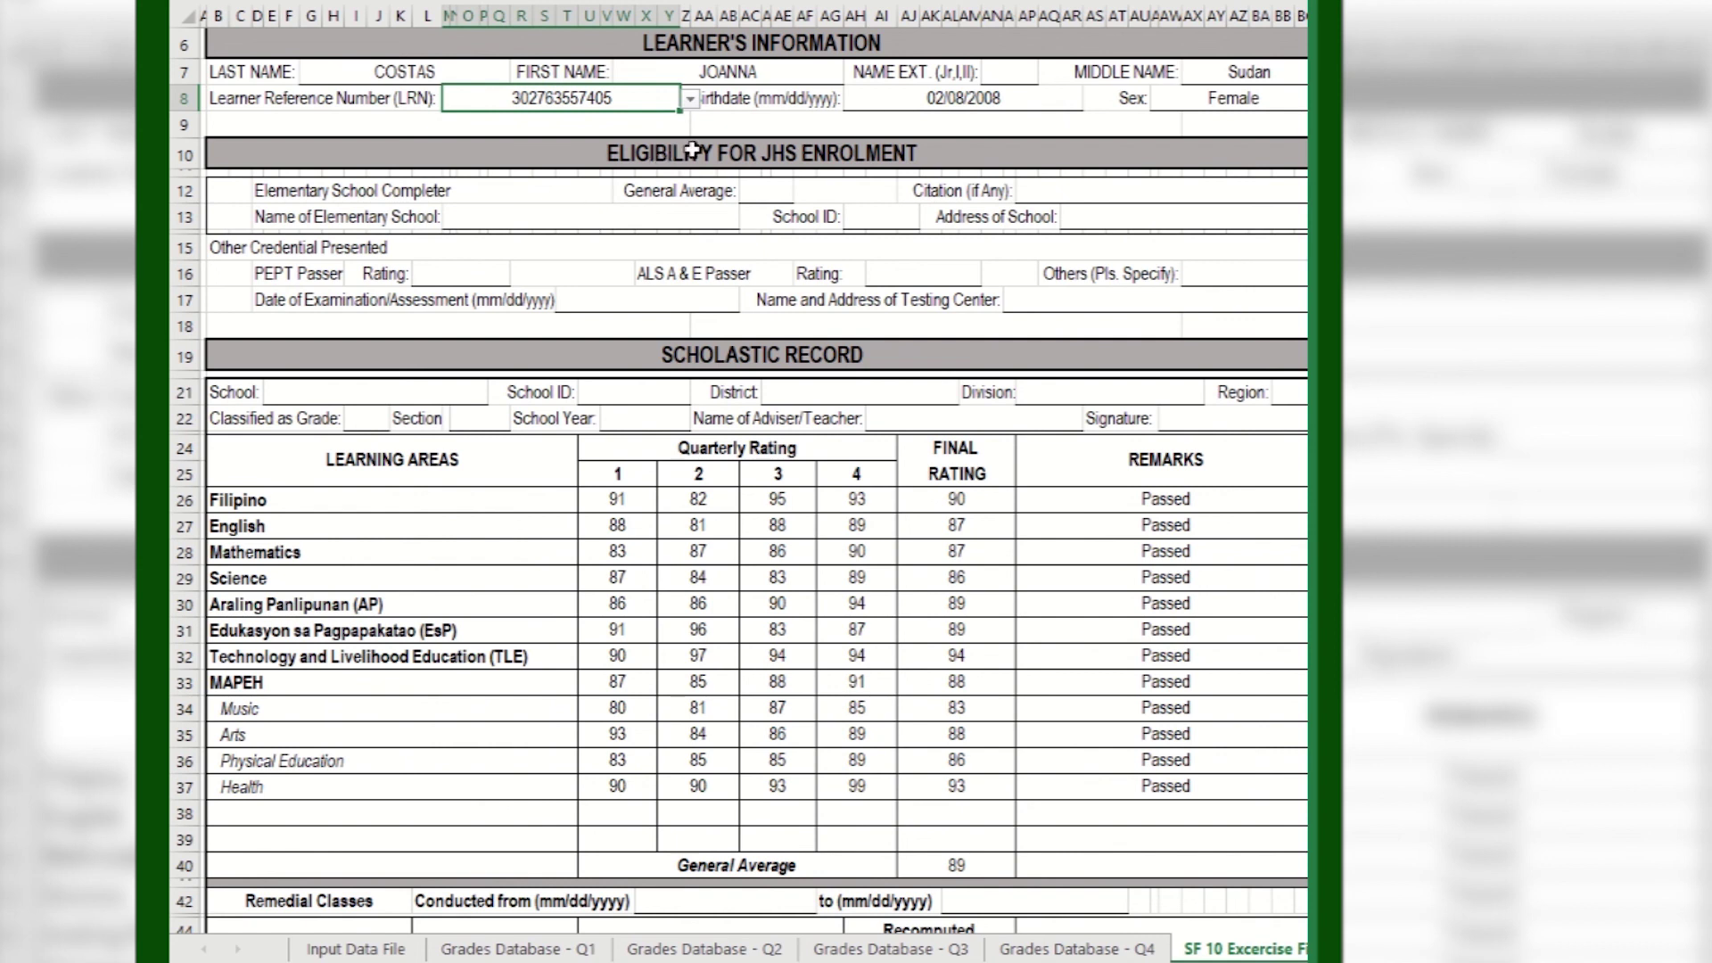
pyautogui.click(692, 98)
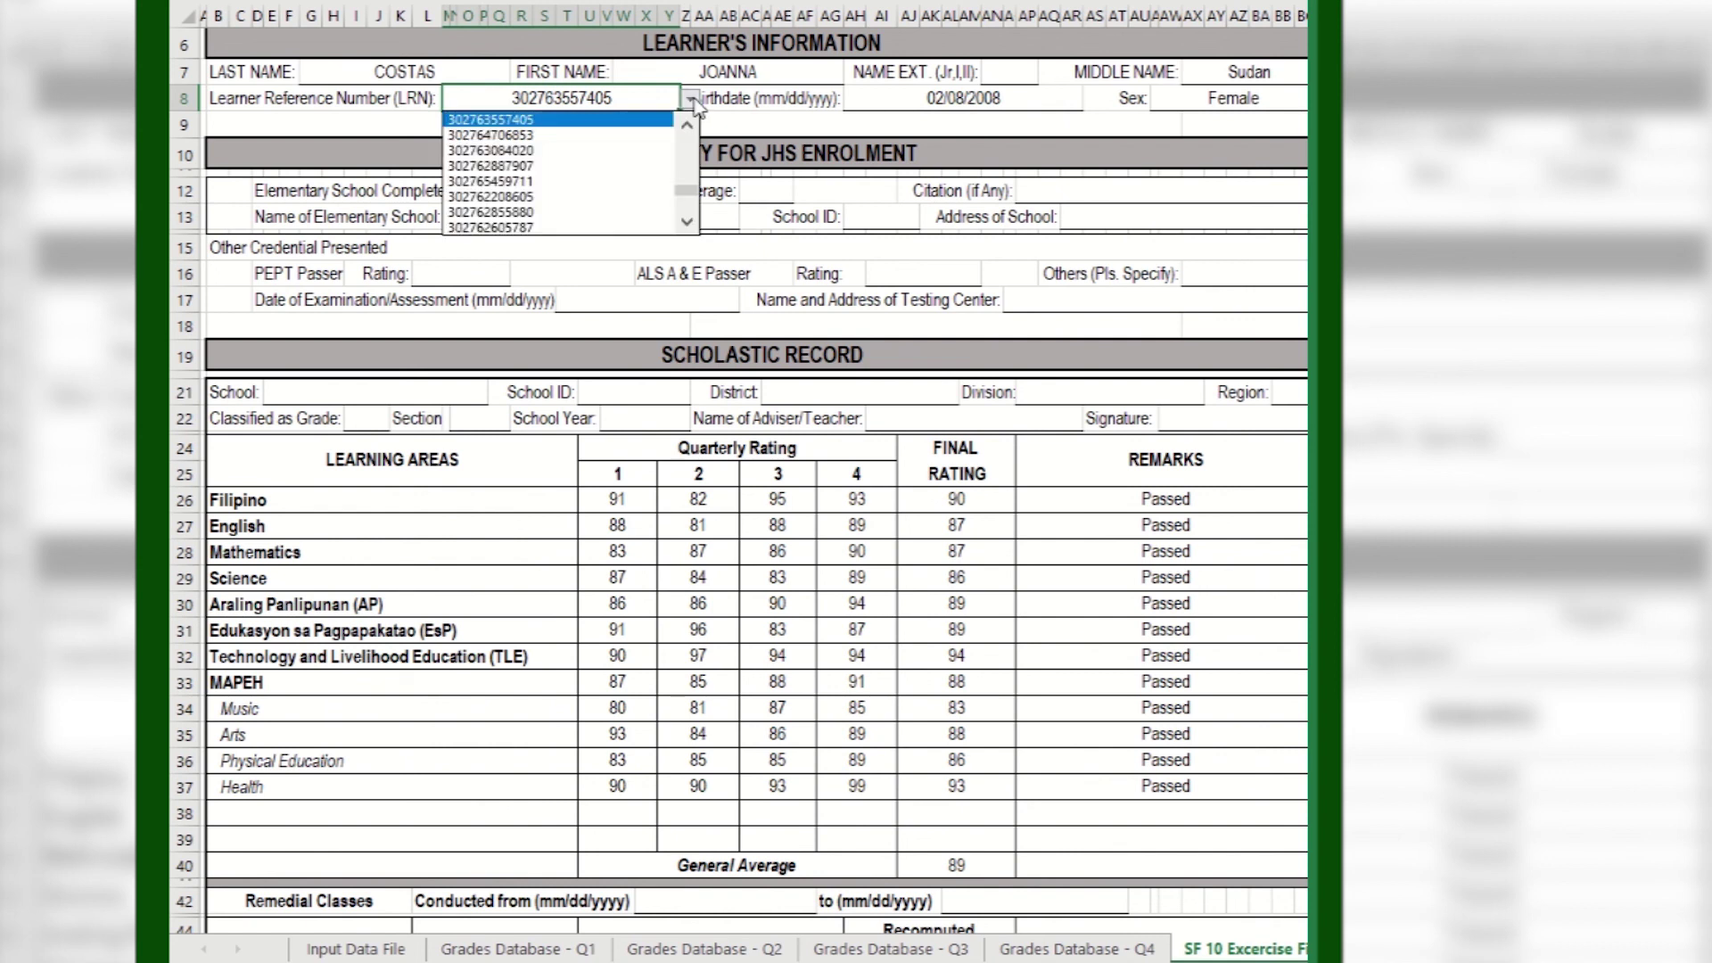
pyautogui.click(608, 187)
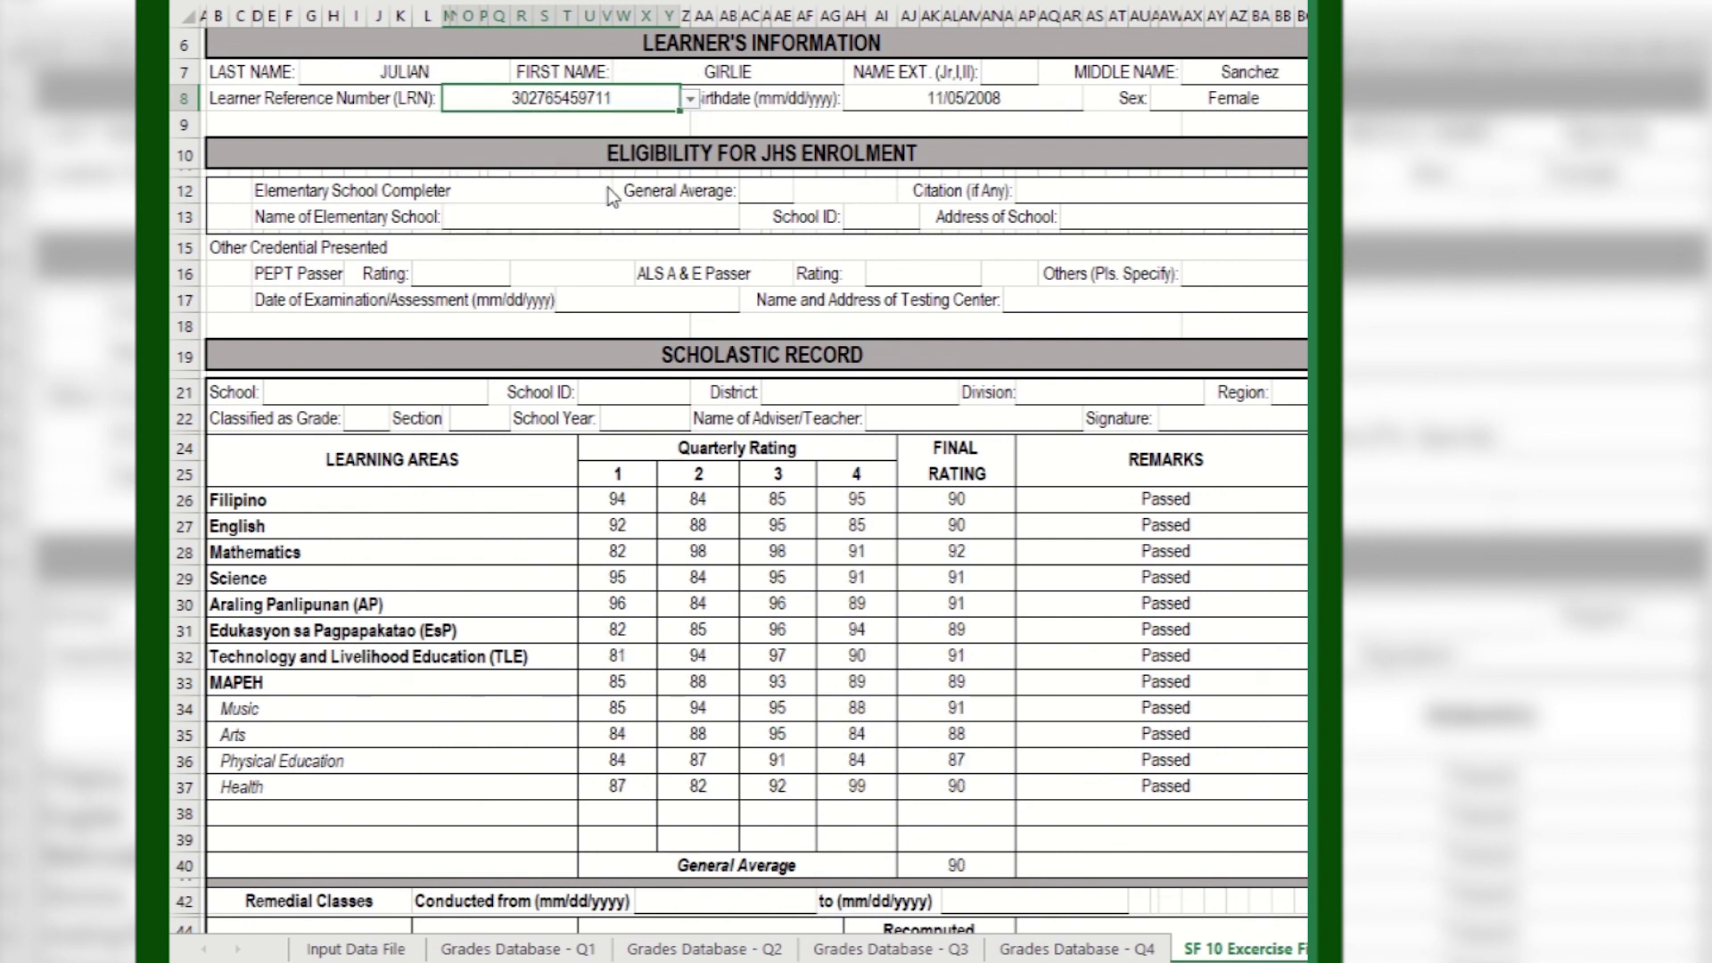